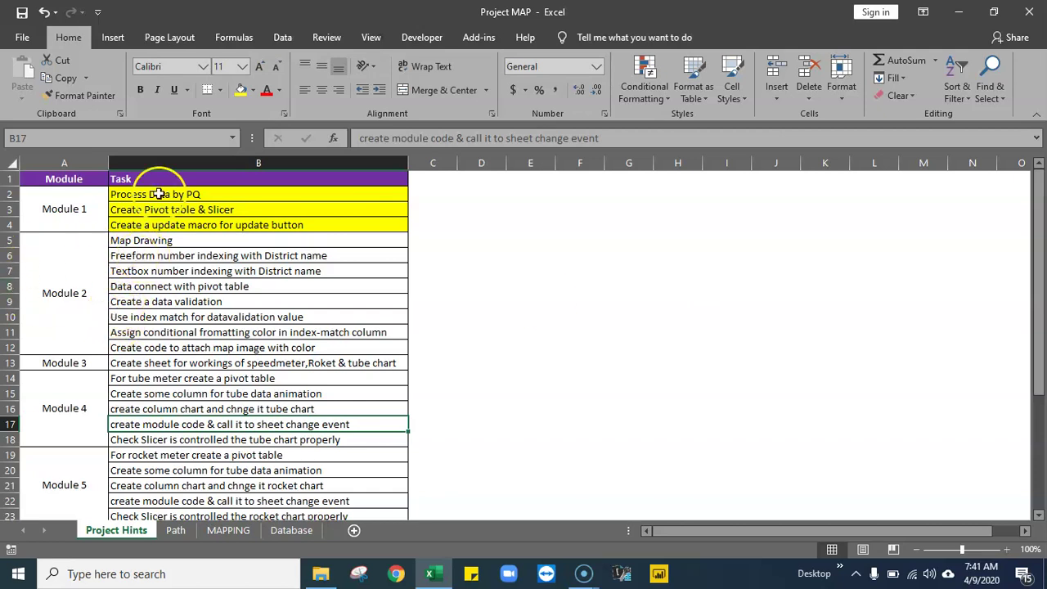
- On the MAPPING sheet, insert five blank columns at Q–U, then scroll back to column A
left_click(239, 532)
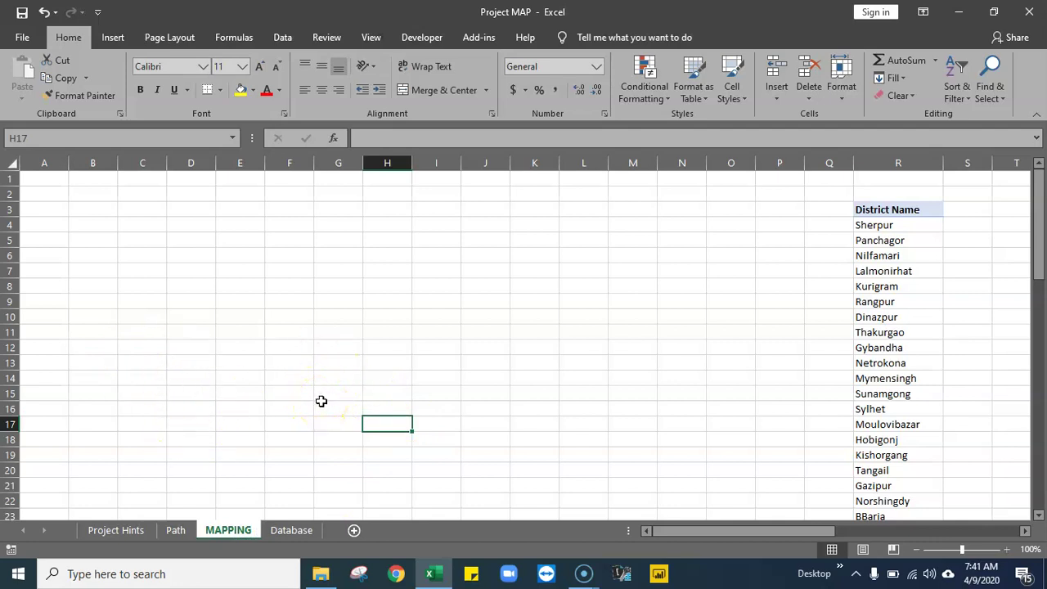
left_click_drag(41, 164, 545, 162)
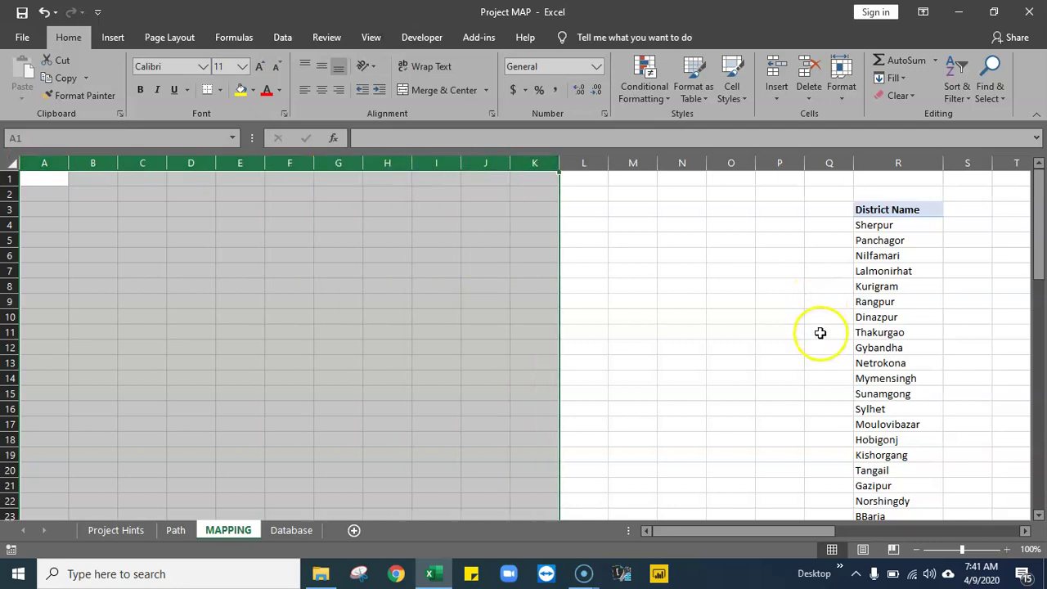
left_click(830, 161, "ctrl")
left_click_drag(830, 161, 429, 162)
right_click(344, 208)
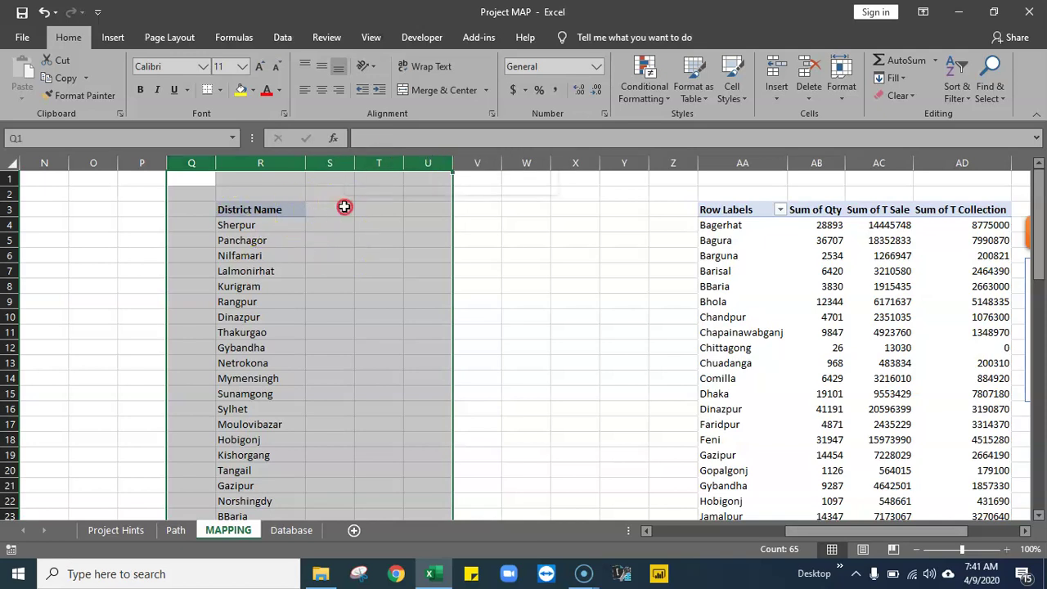
left_click(392, 314)
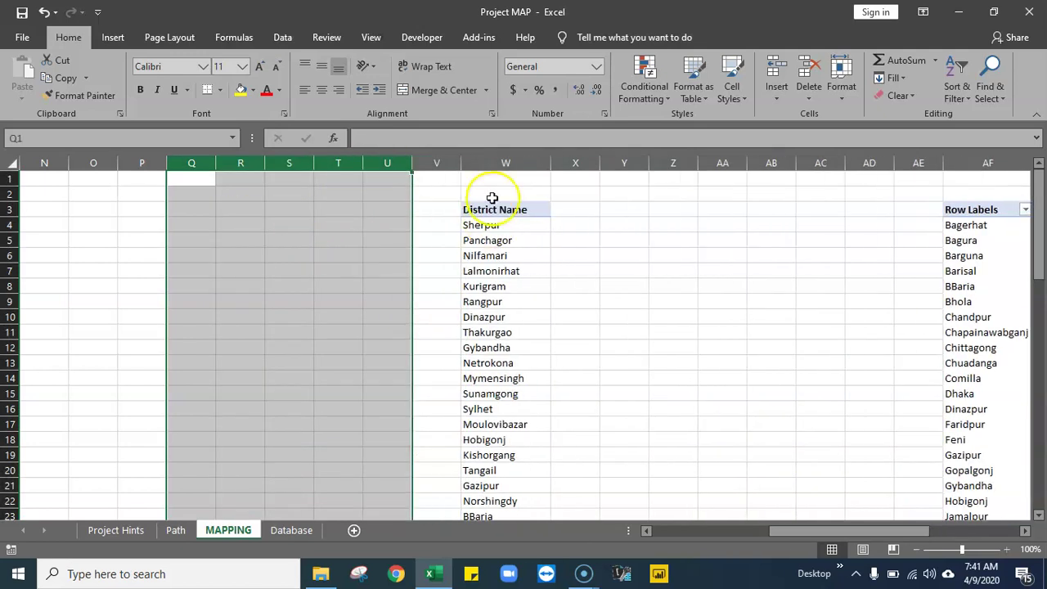
left_click_drag(807, 531, 617, 523)
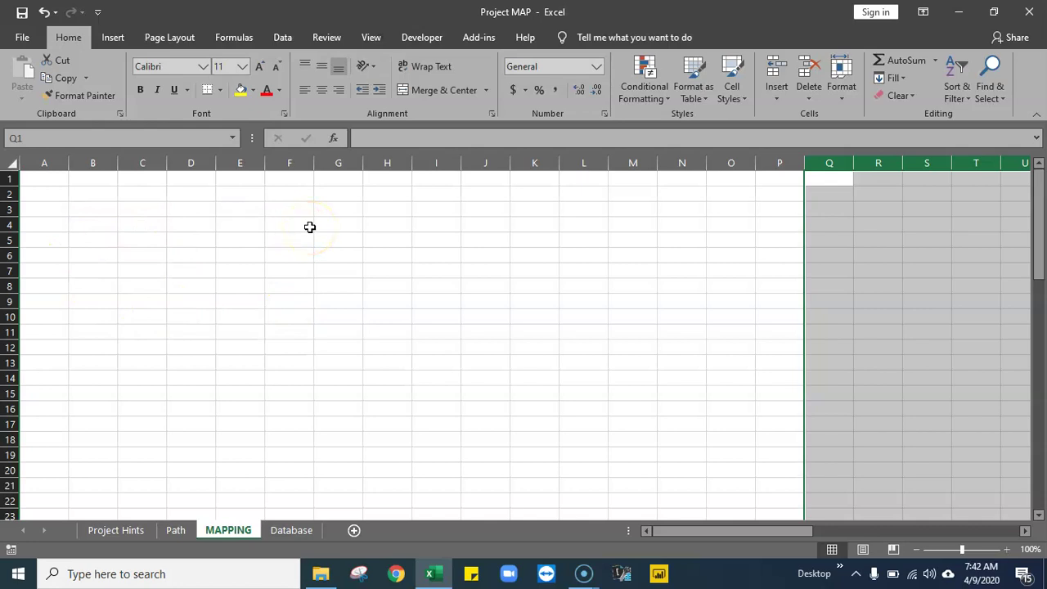
- From cell A3, search Online Pictures for 'bangladesh district map'
left_click(72, 238)
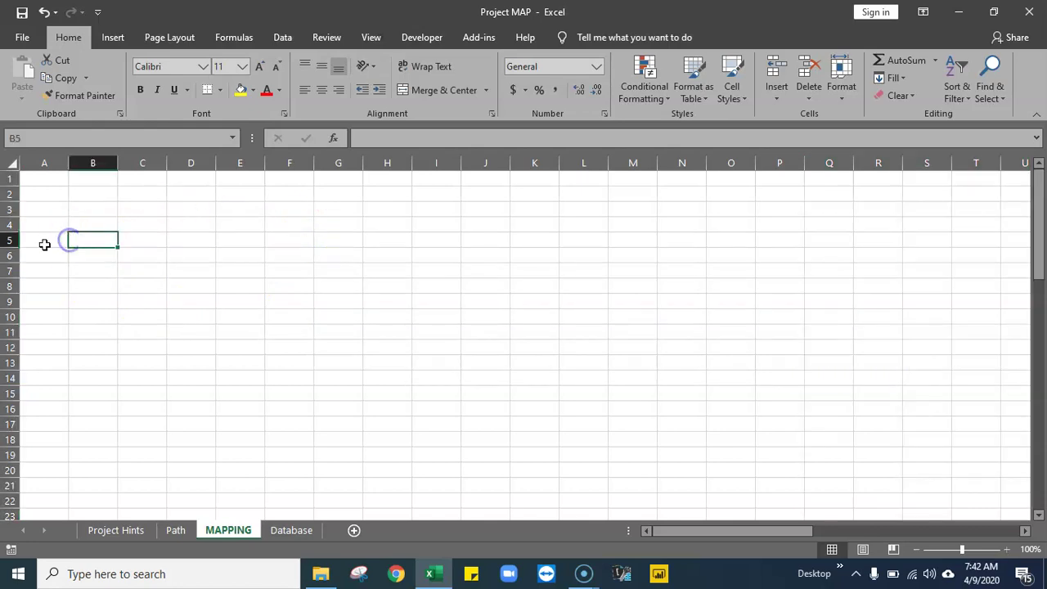
left_click(47, 215)
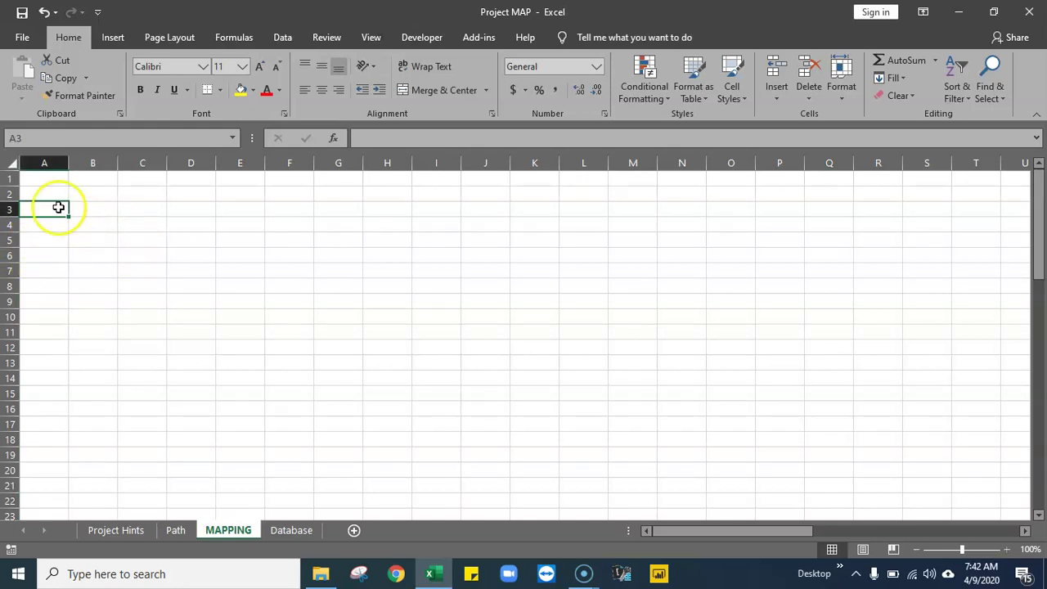
left_click(115, 36)
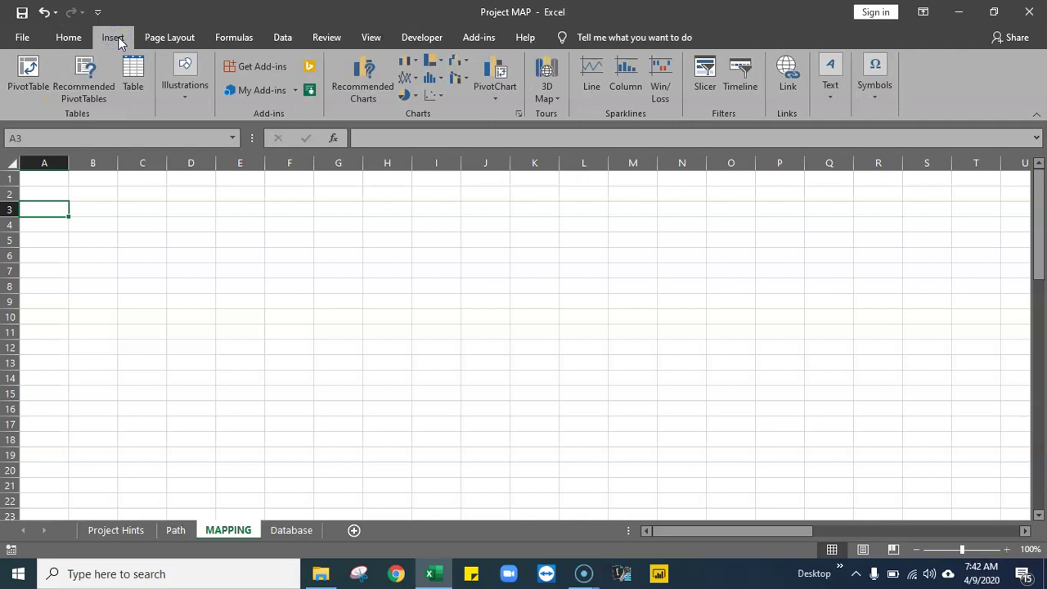
left_click(185, 99)
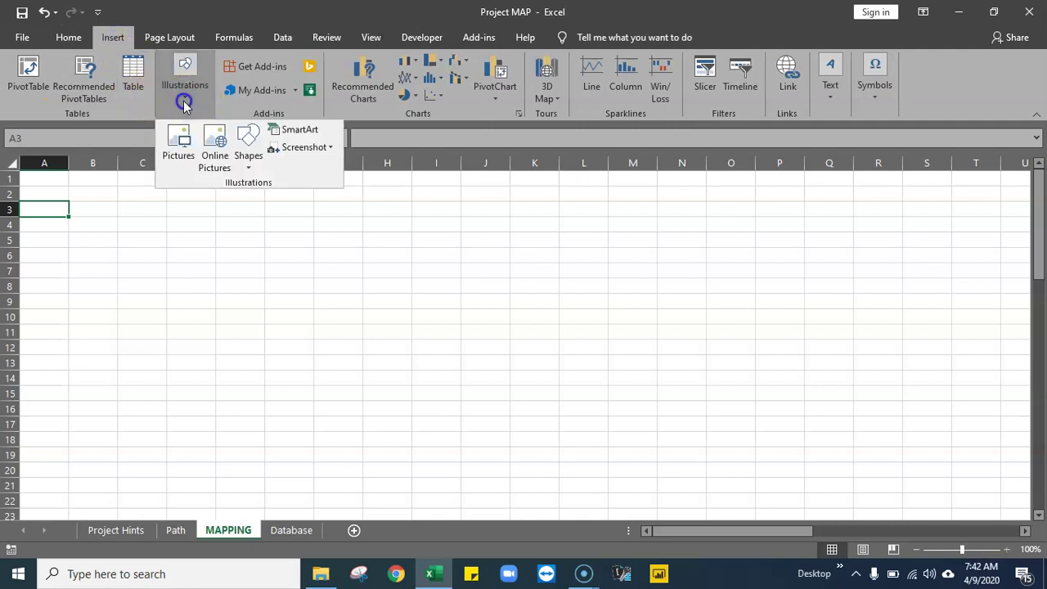
left_click(216, 159)
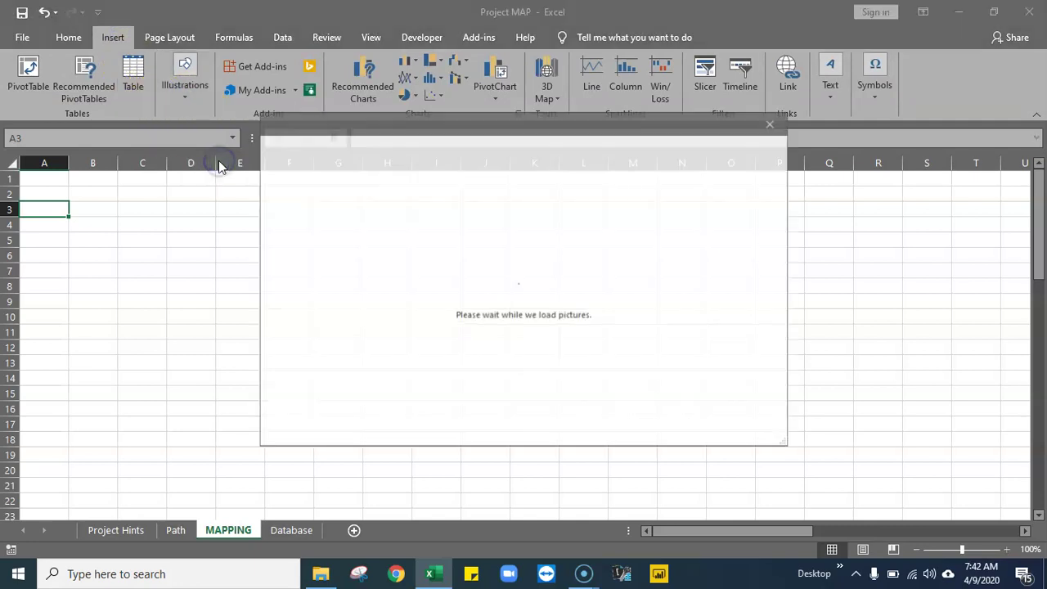
left_click(610, 204)
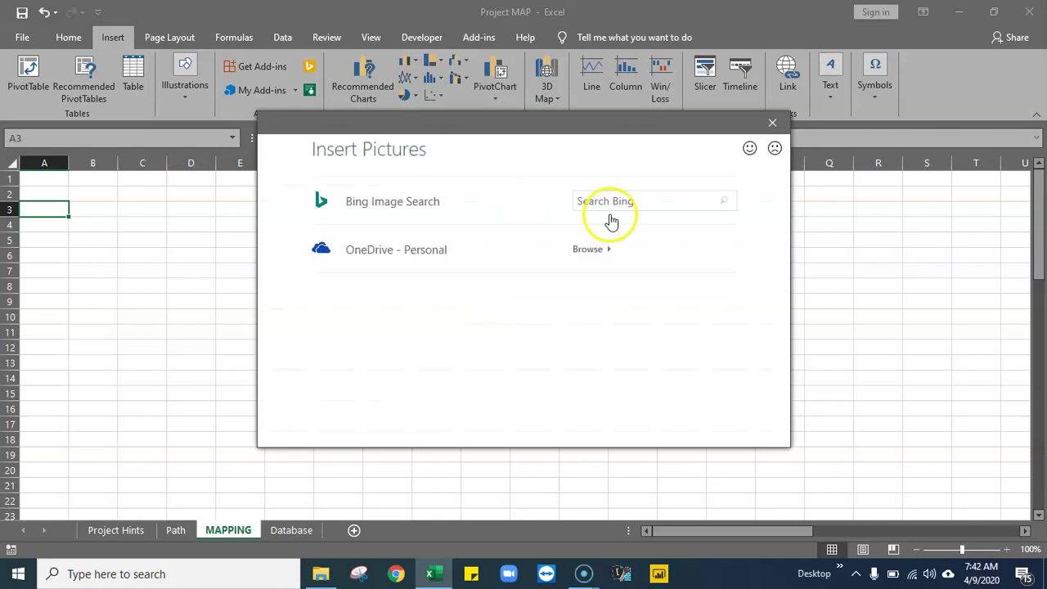
type("ba")
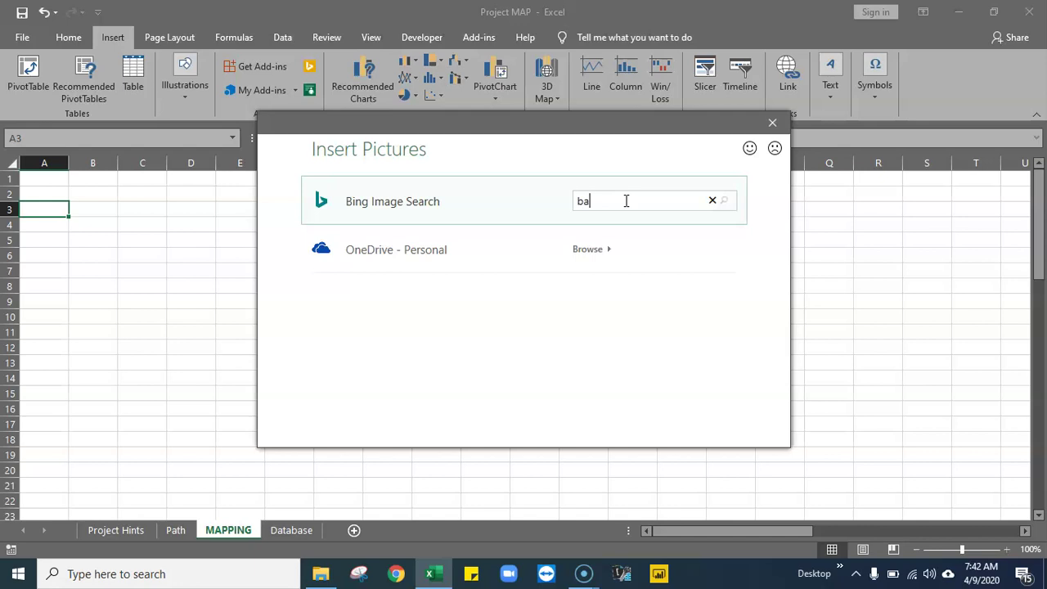
type("ngladesh district map")
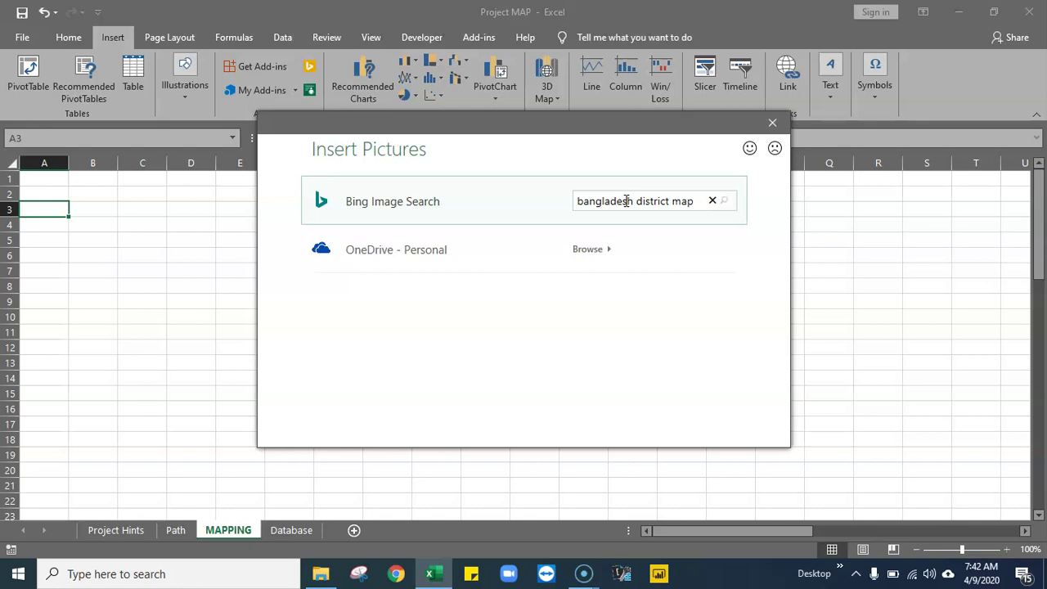
key("Return")
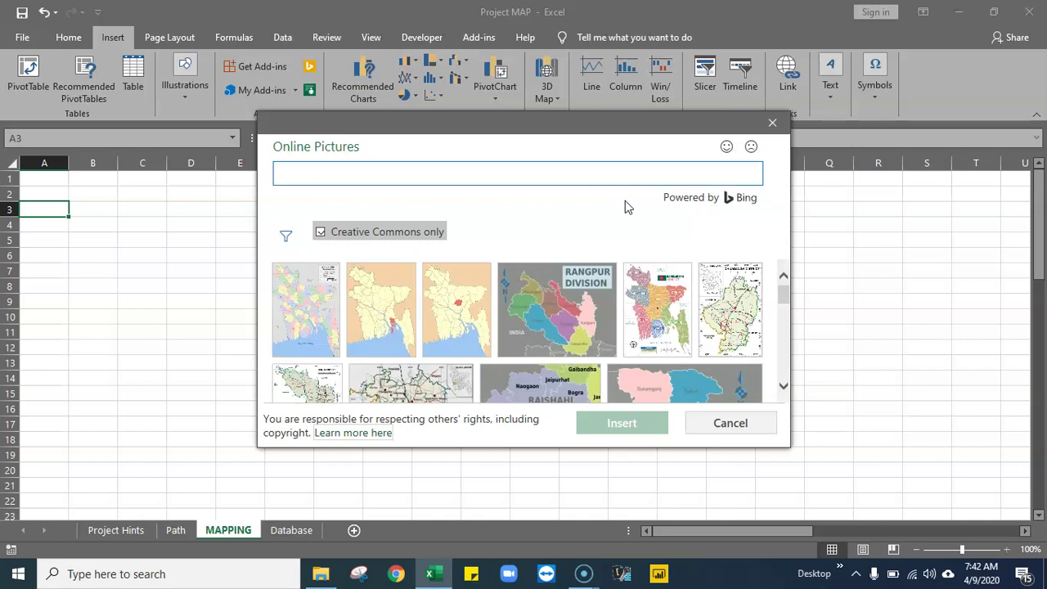
- Browse the enlarged map results and insert the first Bangladesh district map
left_click_drag(789, 448, 881, 556)
left_click(557, 143)
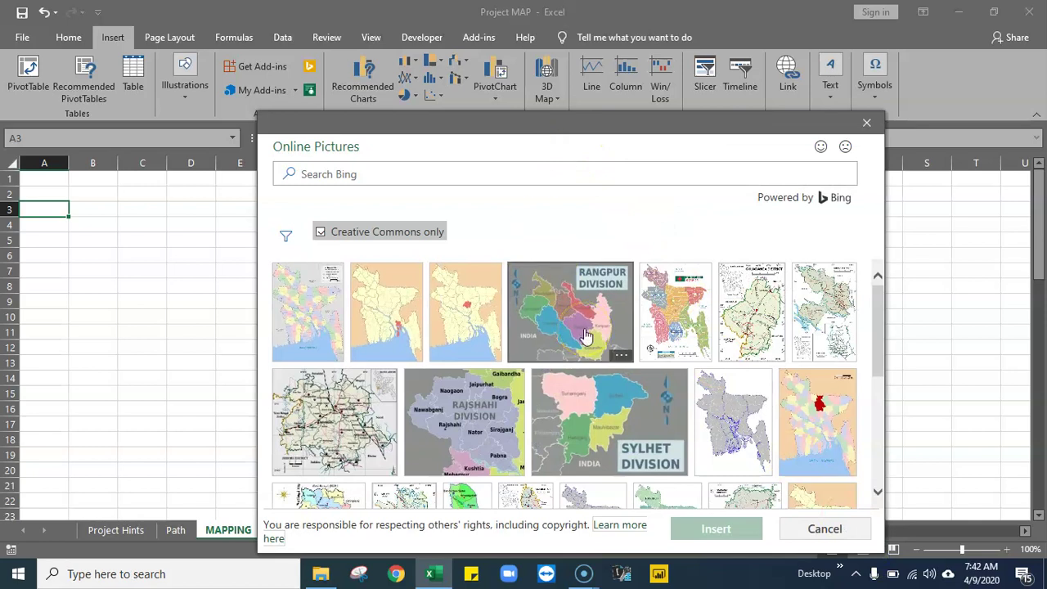
scroll(586, 336, "down", 3)
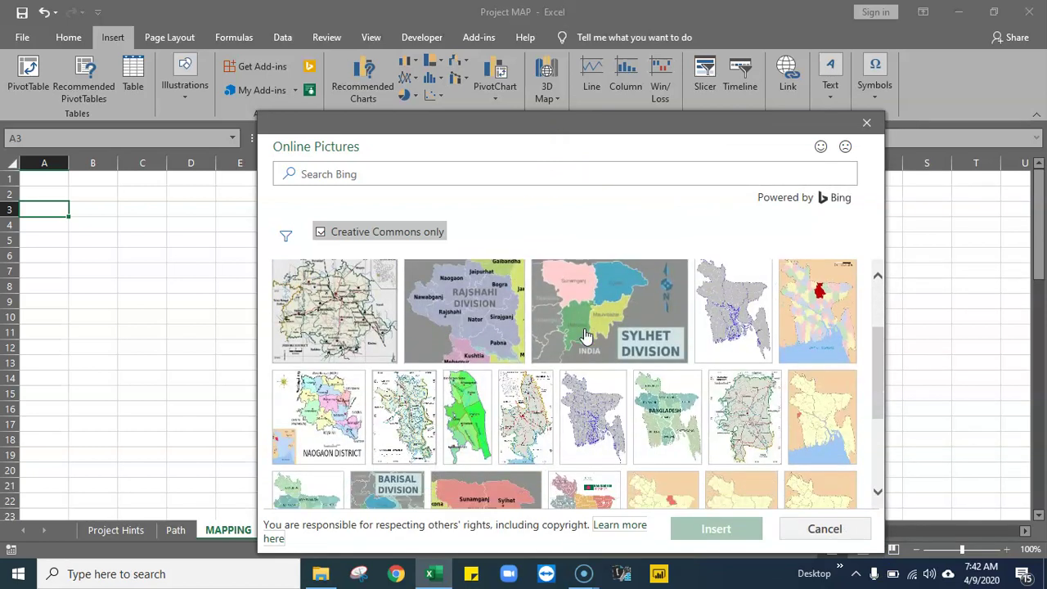
scroll(585, 335, "down", 3)
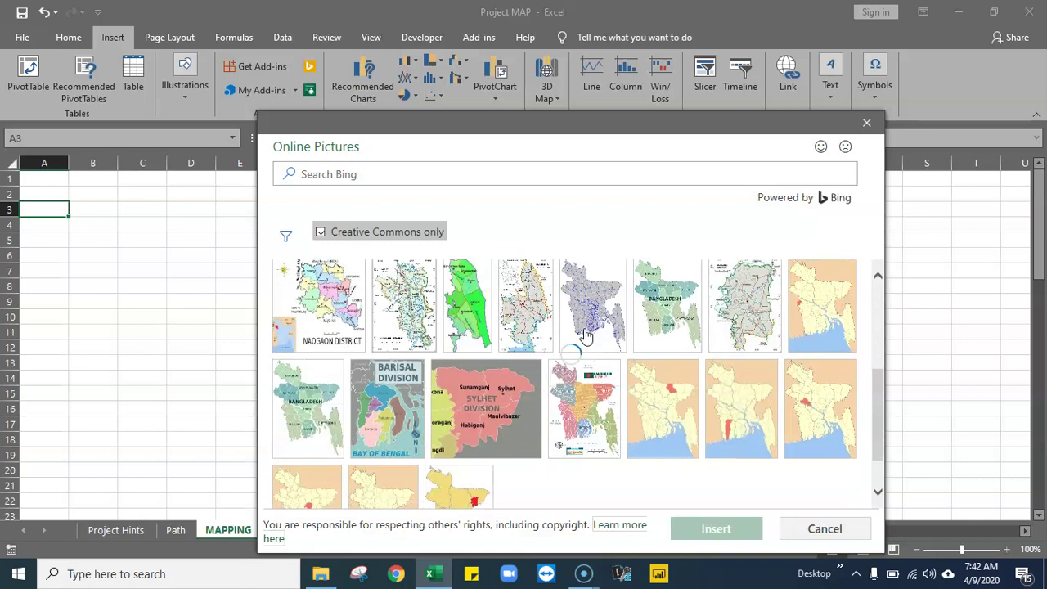
scroll(586, 335, "down", 3)
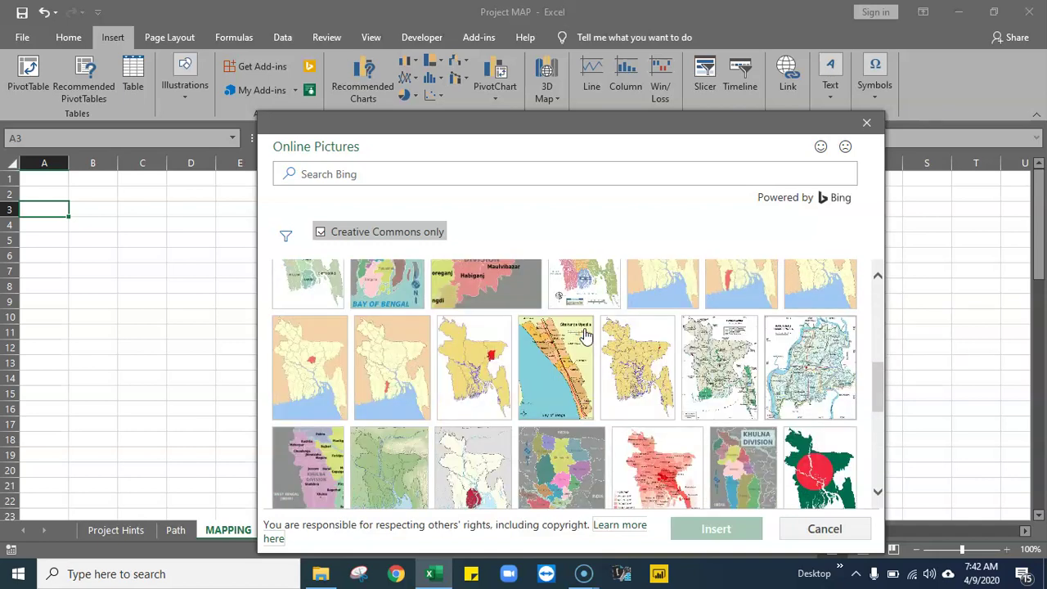
scroll(586, 335, "down", 2)
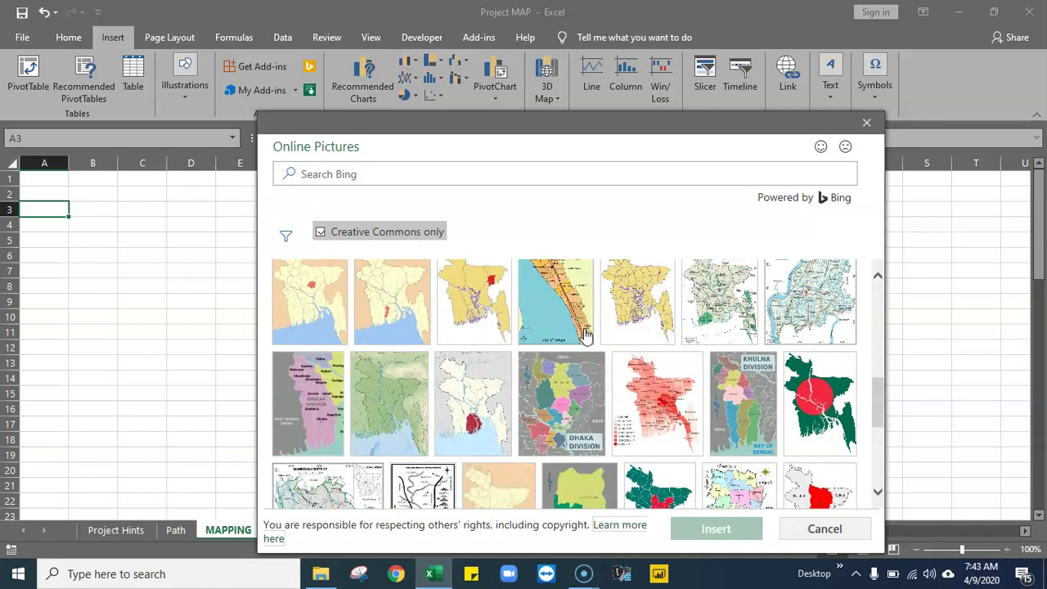
scroll(586, 336, "down", 2)
scroll(586, 336, "down", 3)
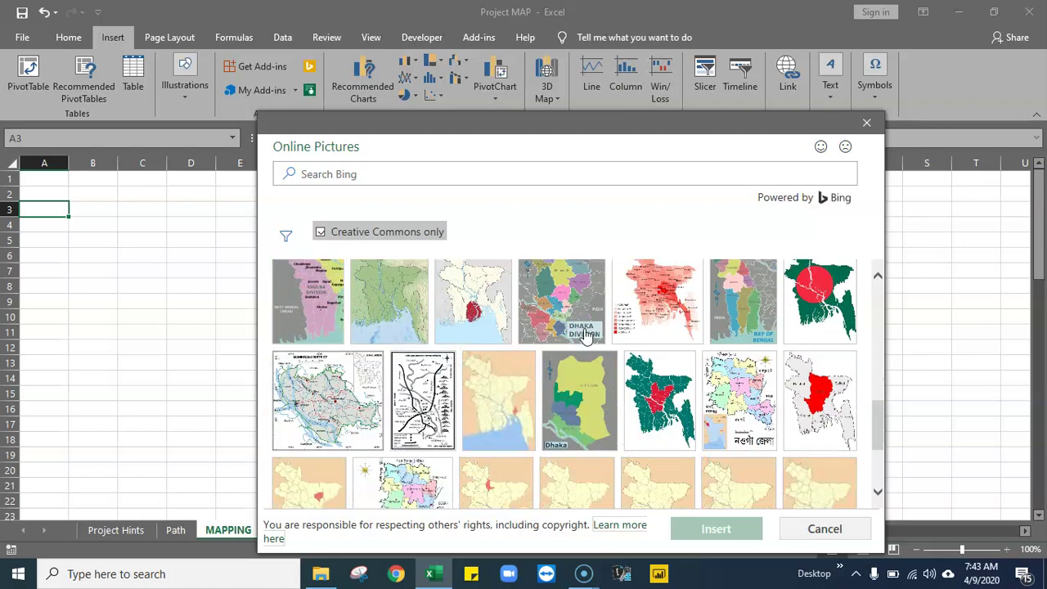
scroll(586, 336, "down", 3)
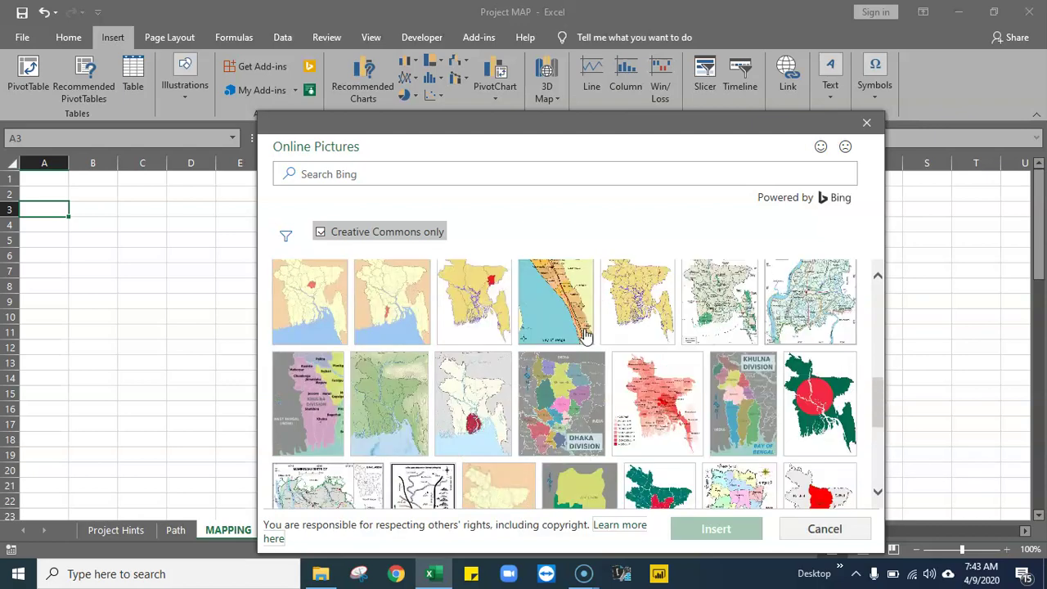
scroll(586, 336, "up", 5)
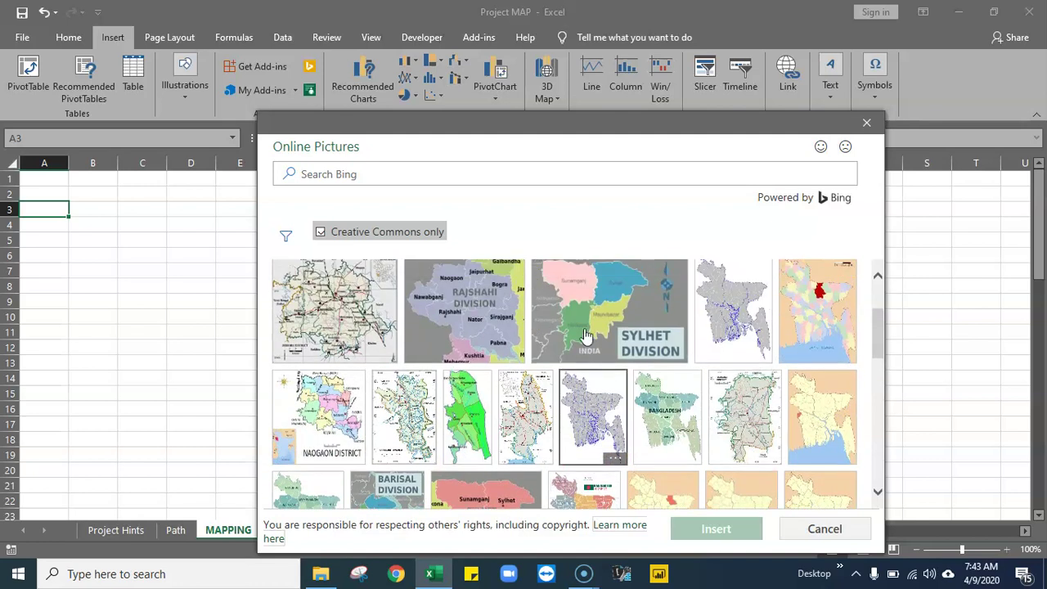
scroll(586, 335, "up", 1)
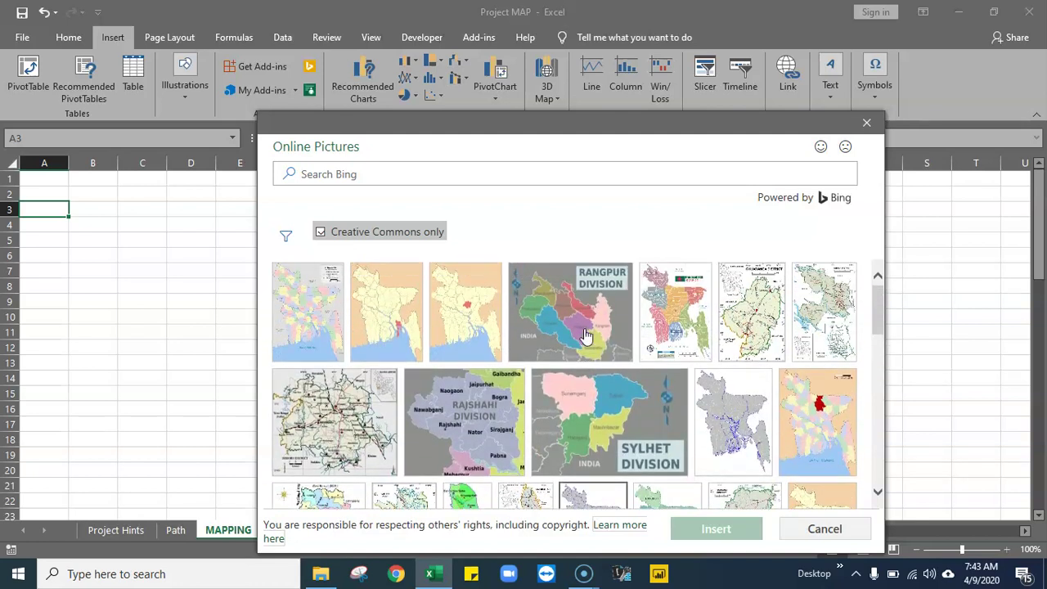
left_click(297, 308)
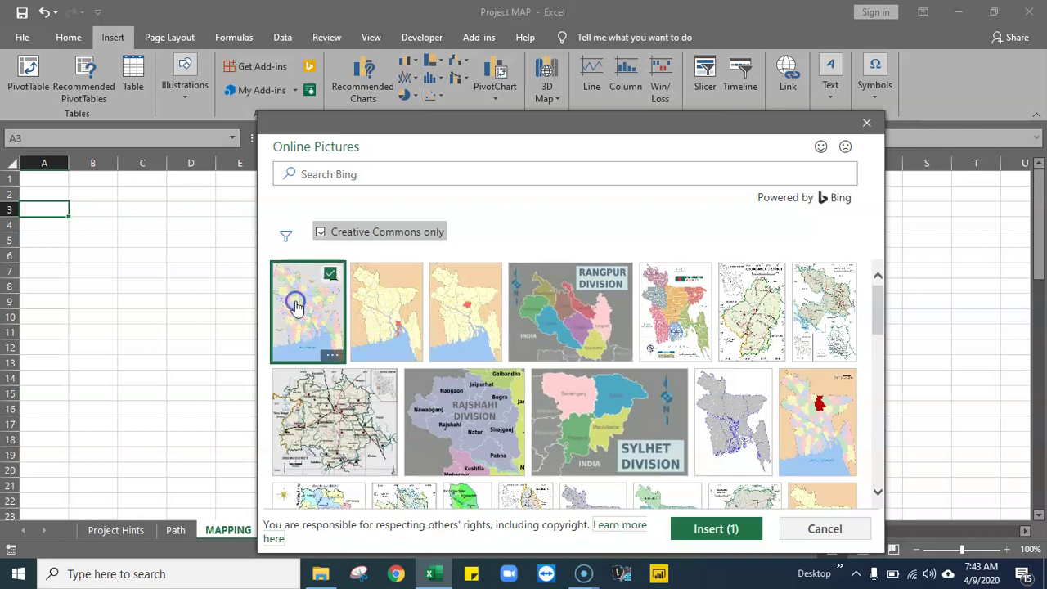
left_click(709, 529)
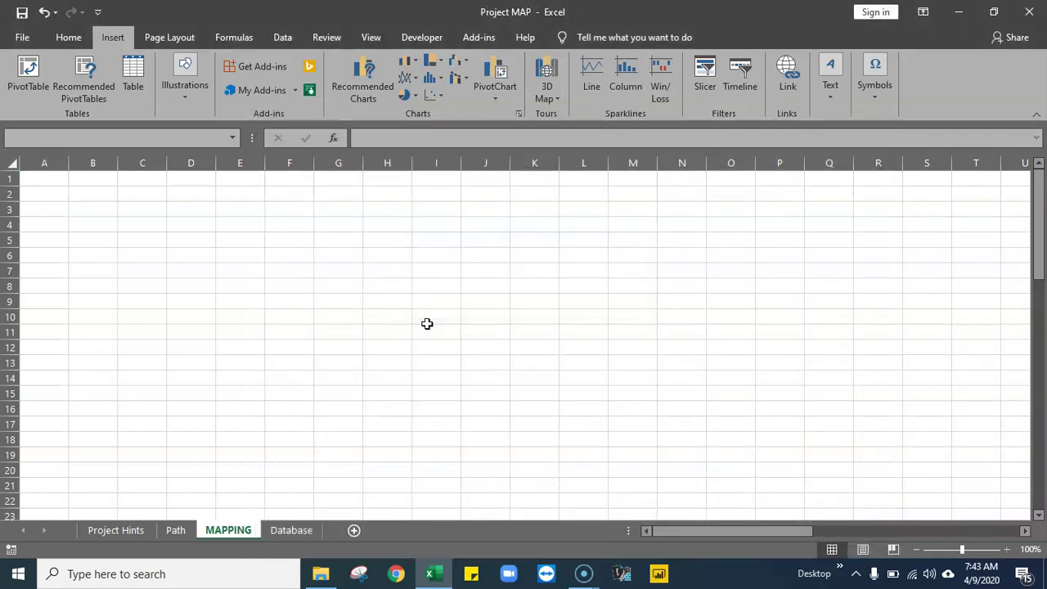
- Nudge the inserted map picture toward the sheet's top-left and deselect it
left_click(127, 212)
left_click_drag(127, 212, 137, 174)
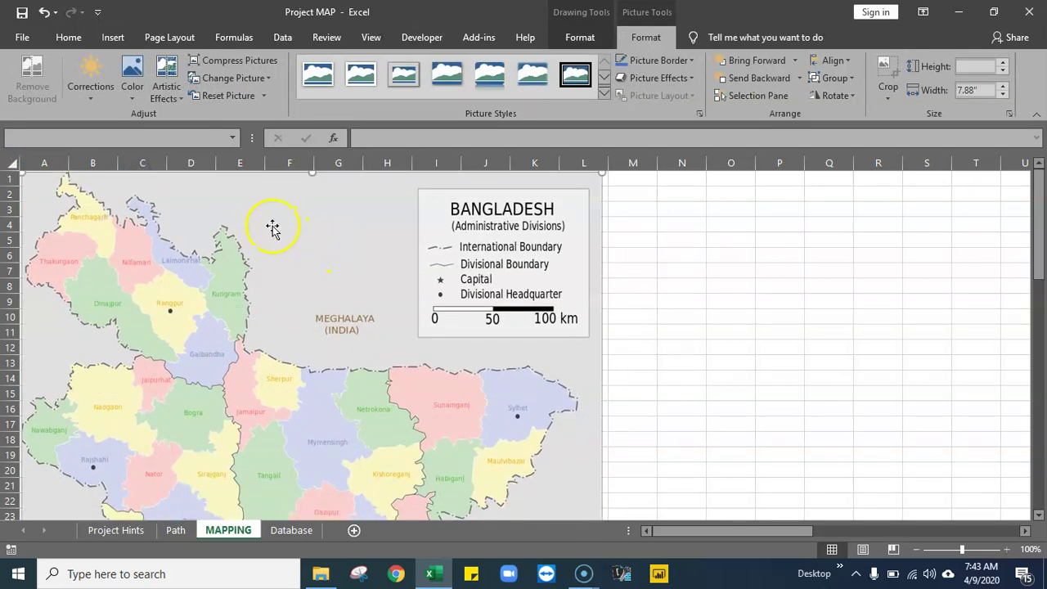
left_click_drag(280, 227, 281, 227)
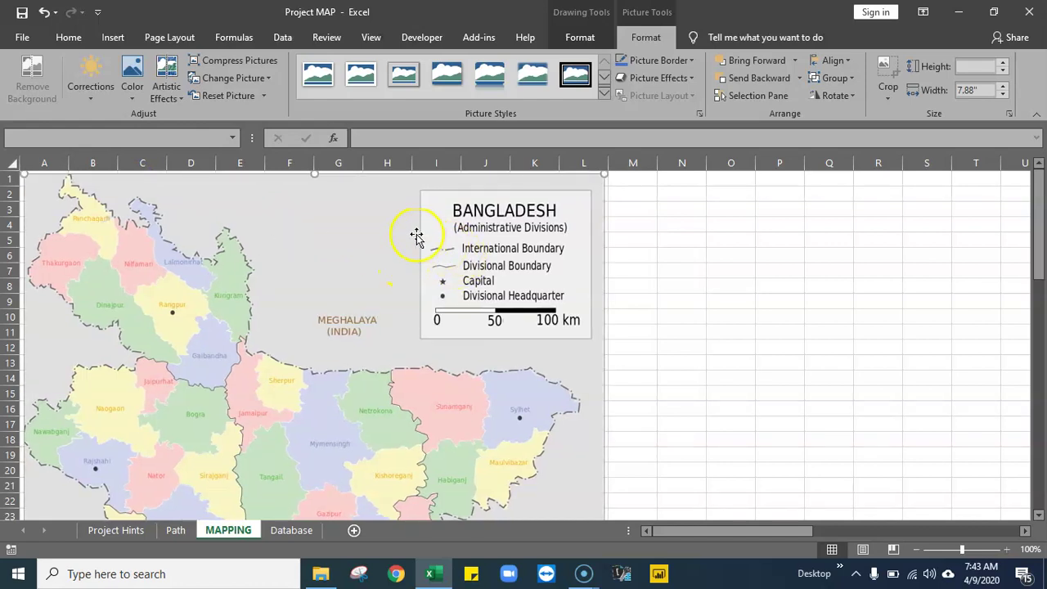
mouse_move(302, 254)
left_mouse_down()
mouse_move(314, 251)
mouse_move(297, 245)
left_mouse_up()
left_click(777, 315)
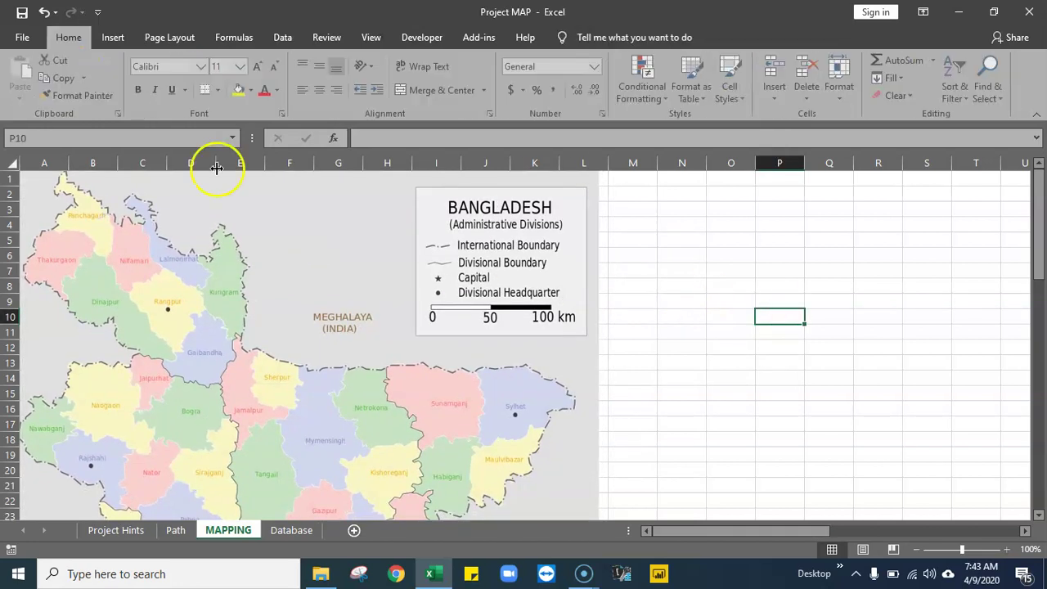
left_click(181, 274)
left_click_drag(284, 215, 300, 217)
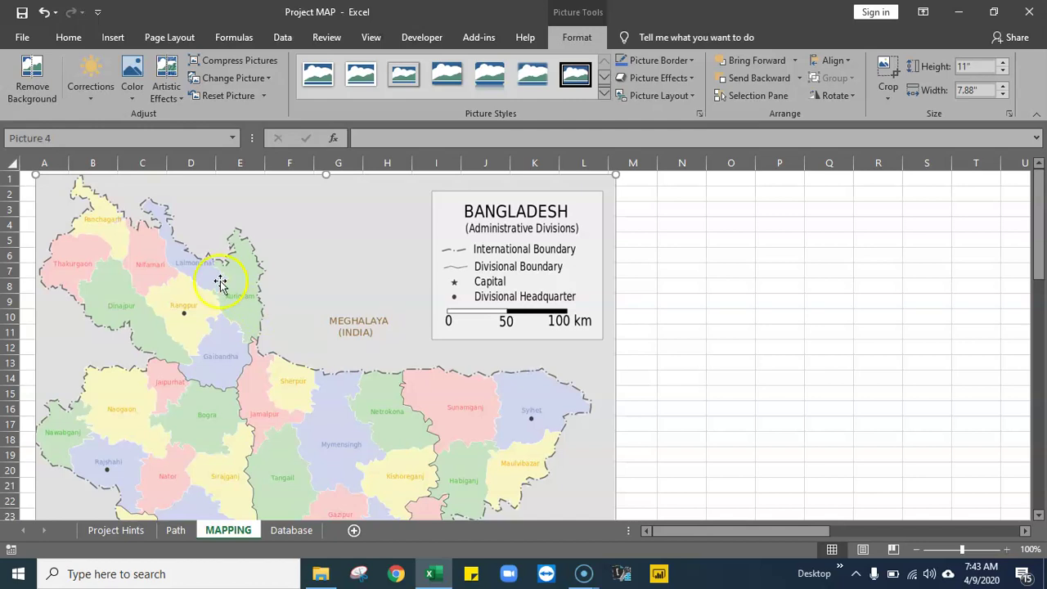
left_click(683, 300)
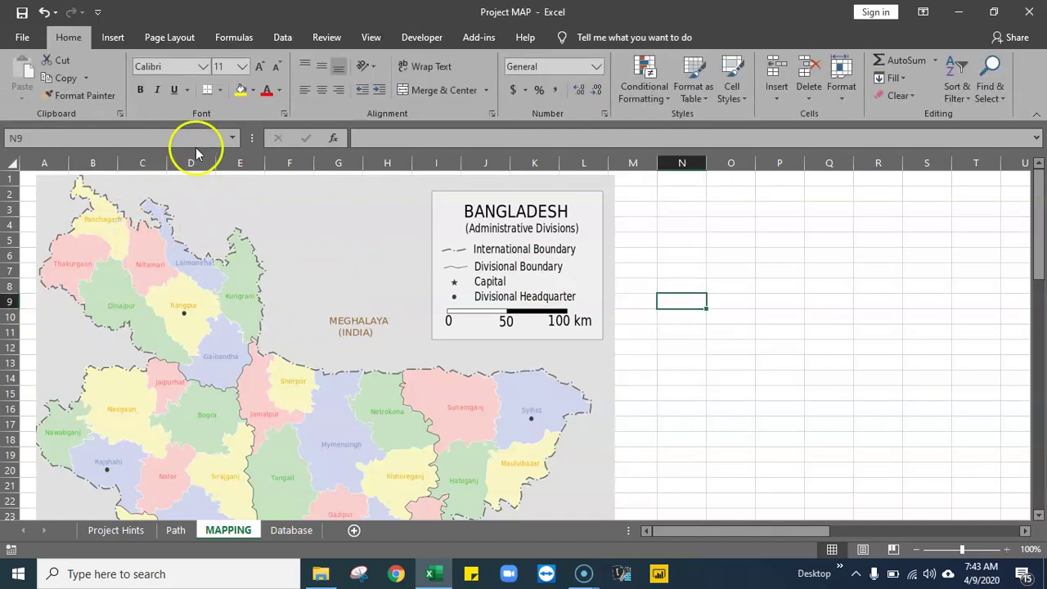
- Trace Panchagarh's outline with a Scribble freeform shape to cover it in blue
left_click(123, 38)
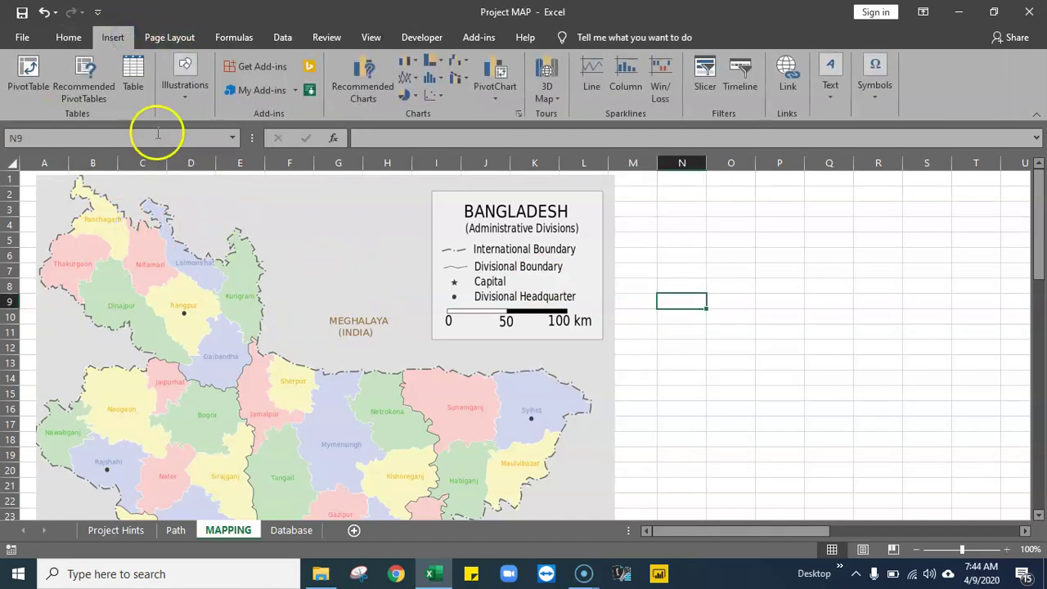
left_click(187, 99)
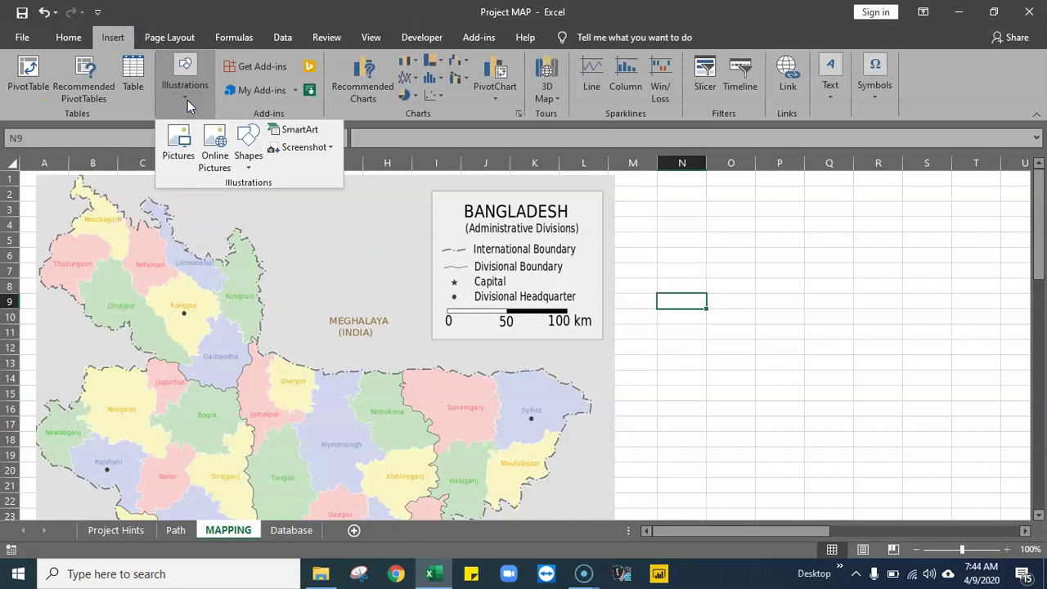
left_click(253, 165)
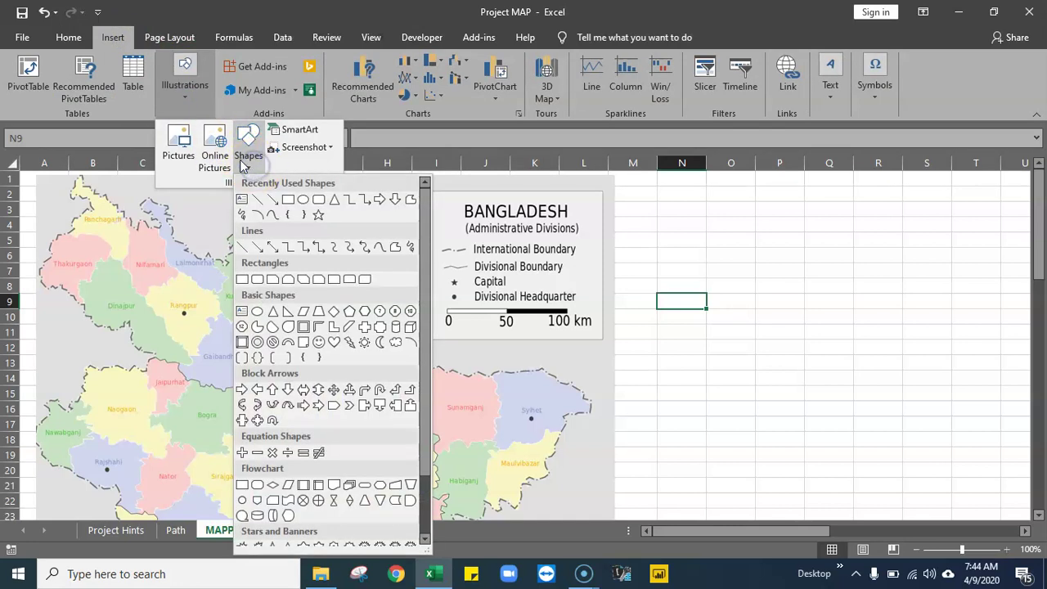
left_click(242, 216)
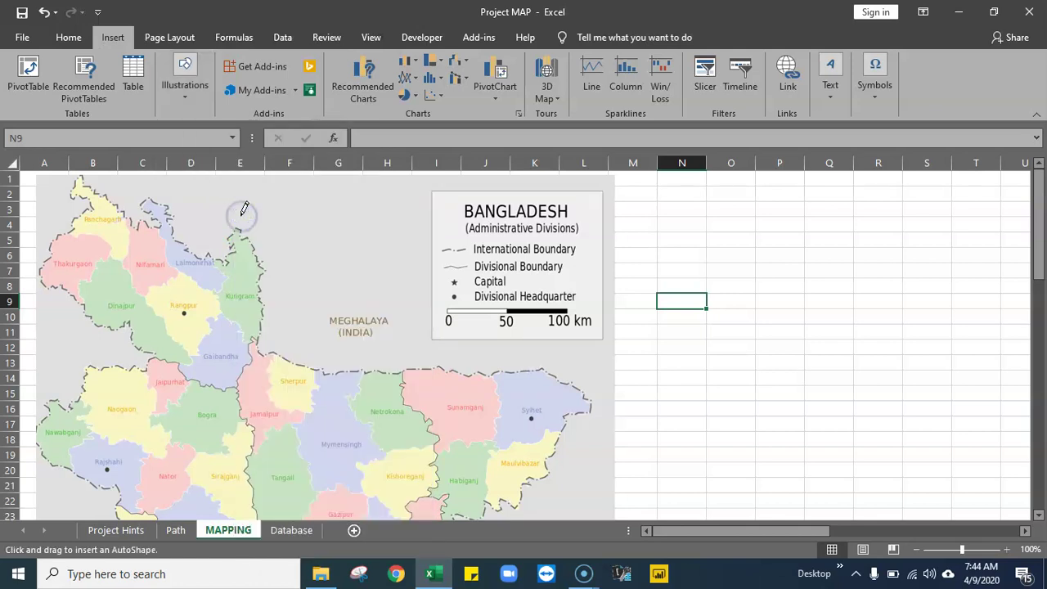
left_click_drag(75, 188, 80, 173)
mouse_move(83, 173)
left_mouse_down()
mouse_move(119, 206)
mouse_move(127, 252)
mouse_move(114, 259)
mouse_move(96, 233)
mouse_move(68, 232)
left_mouse_up()
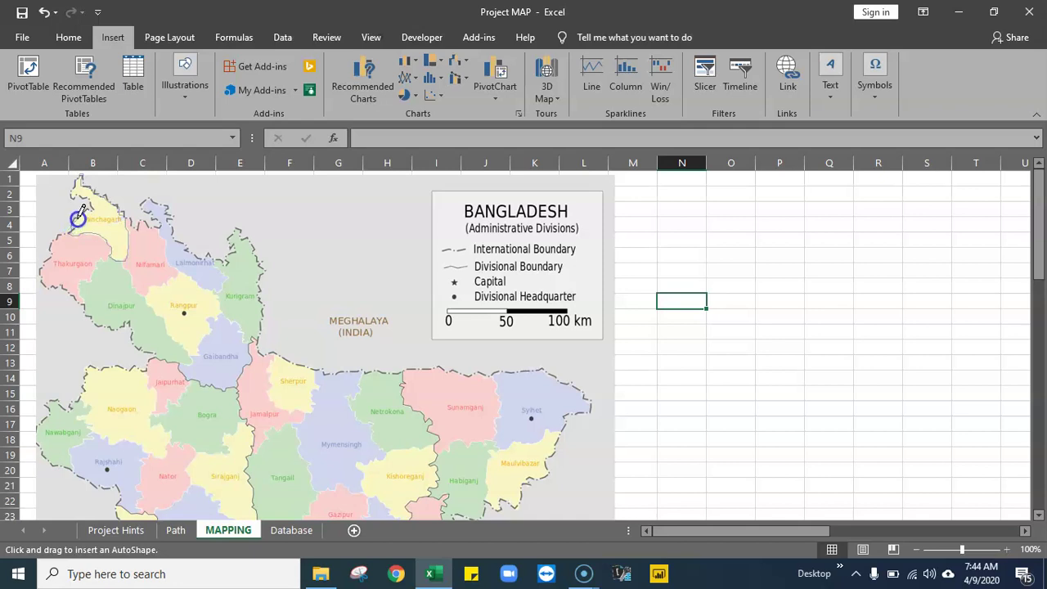
left_click_drag(92, 208, 75, 188)
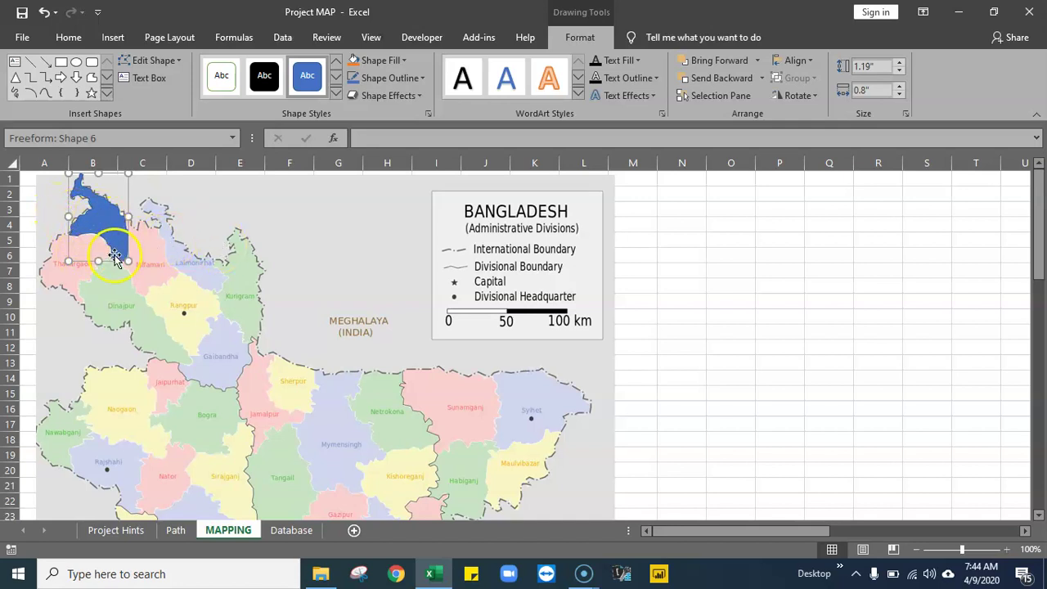
left_click(728, 301)
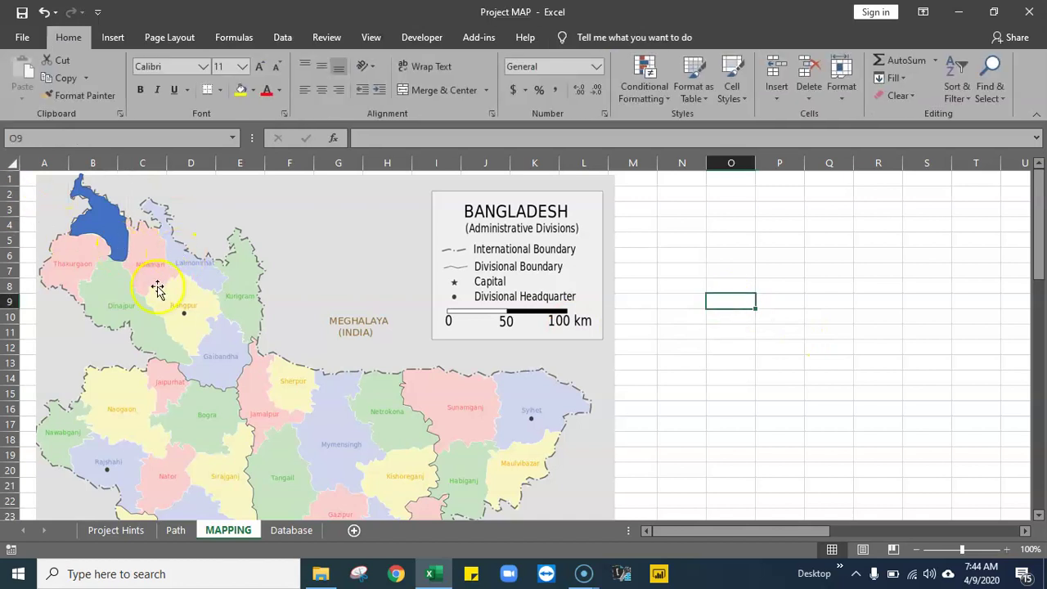
- Trace Nilphamari's outline with a Scribble freeform to add a second blue shape
left_click(112, 37)
left_click(182, 89)
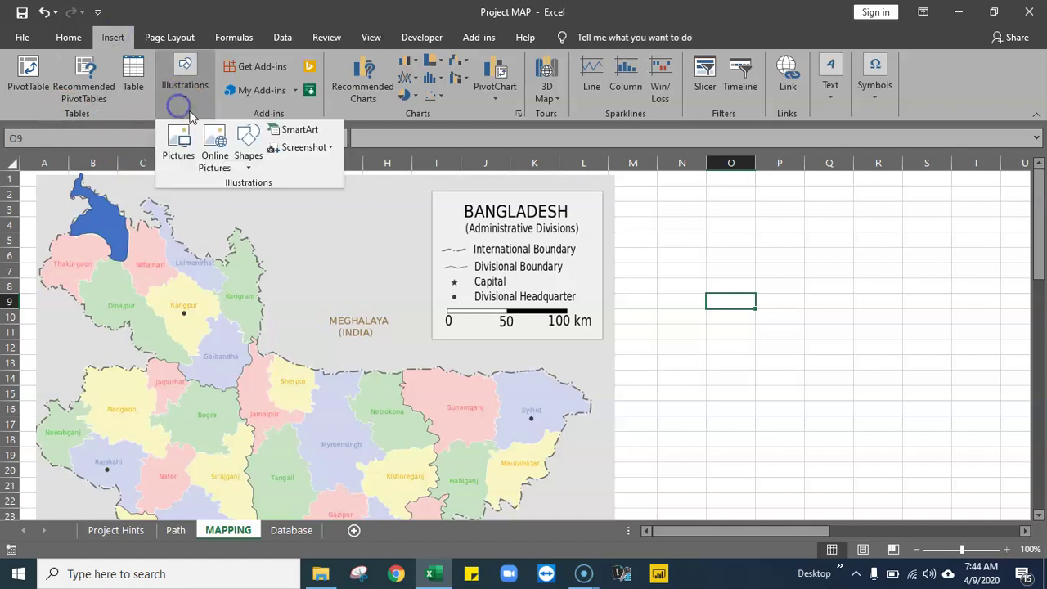
left_click(239, 157)
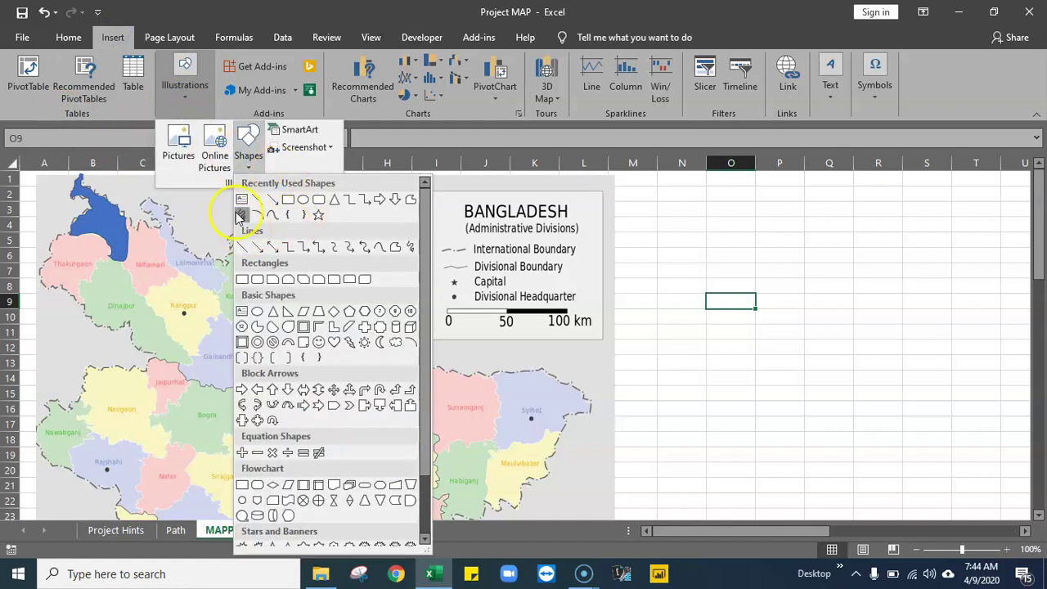
left_click(242, 212)
mouse_move(126, 215)
left_mouse_down()
mouse_move(159, 233)
mouse_move(178, 272)
mouse_move(148, 295)
mouse_move(126, 261)
left_mouse_up()
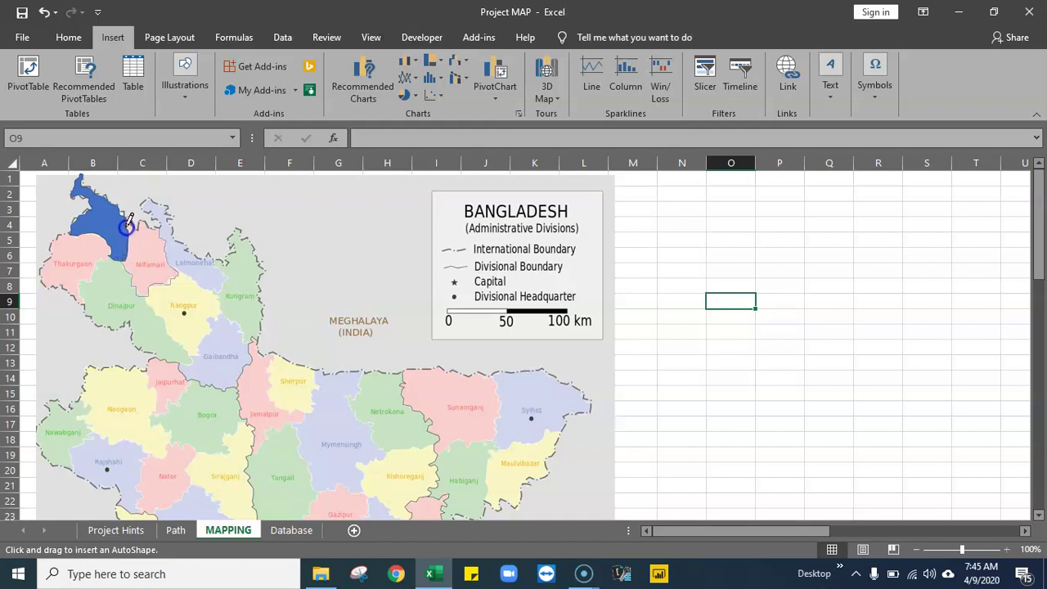
left_click_drag(126, 221, 123, 218)
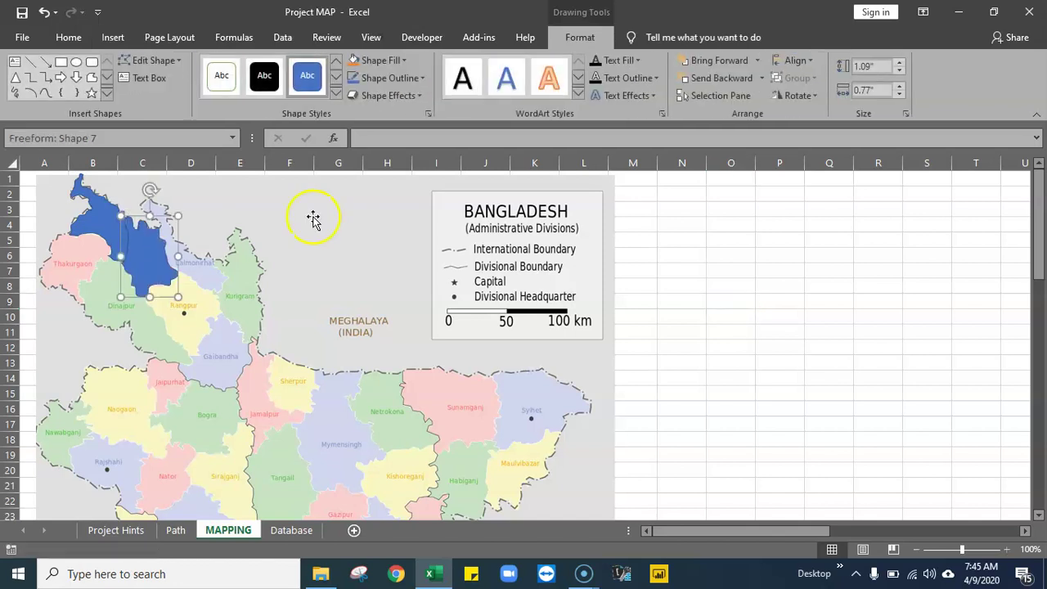
left_click(714, 254)
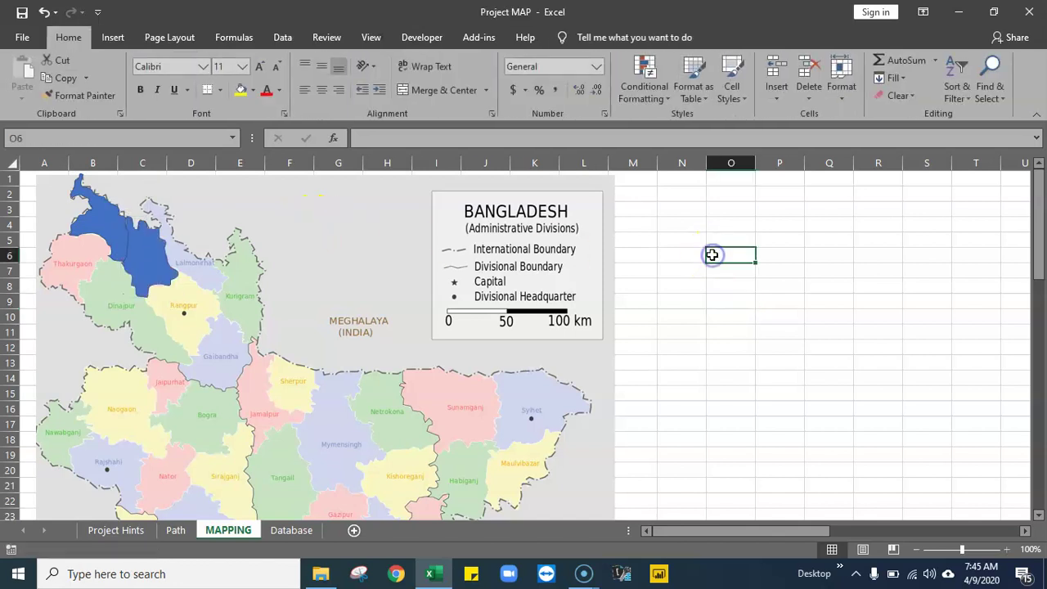
- Trace Lalmonirhat's border with a Scribble freeform, closing it into a blue shape
left_click(113, 37)
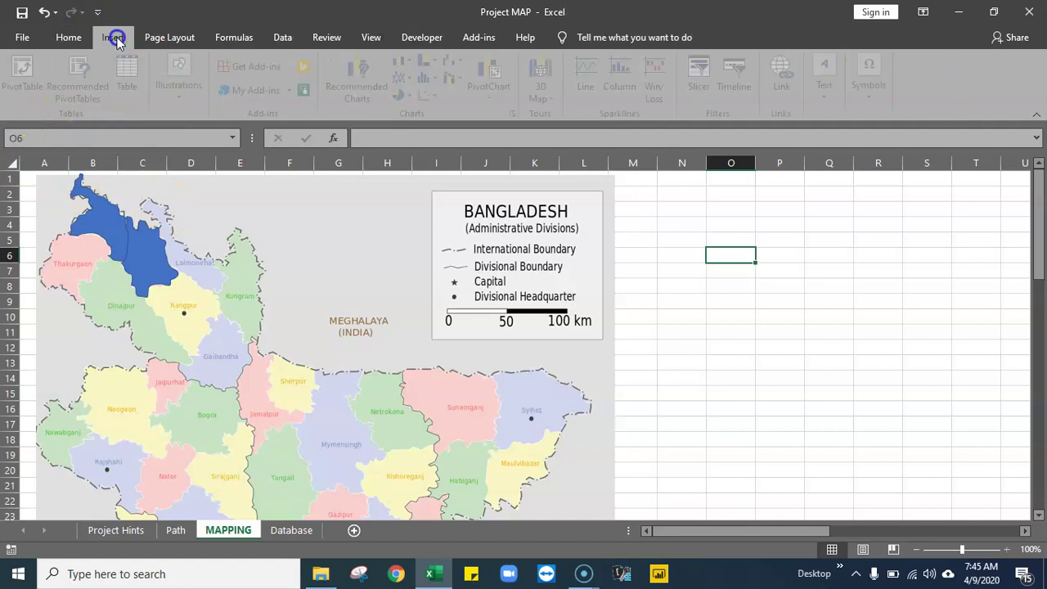
left_click(185, 88)
left_click(248, 143)
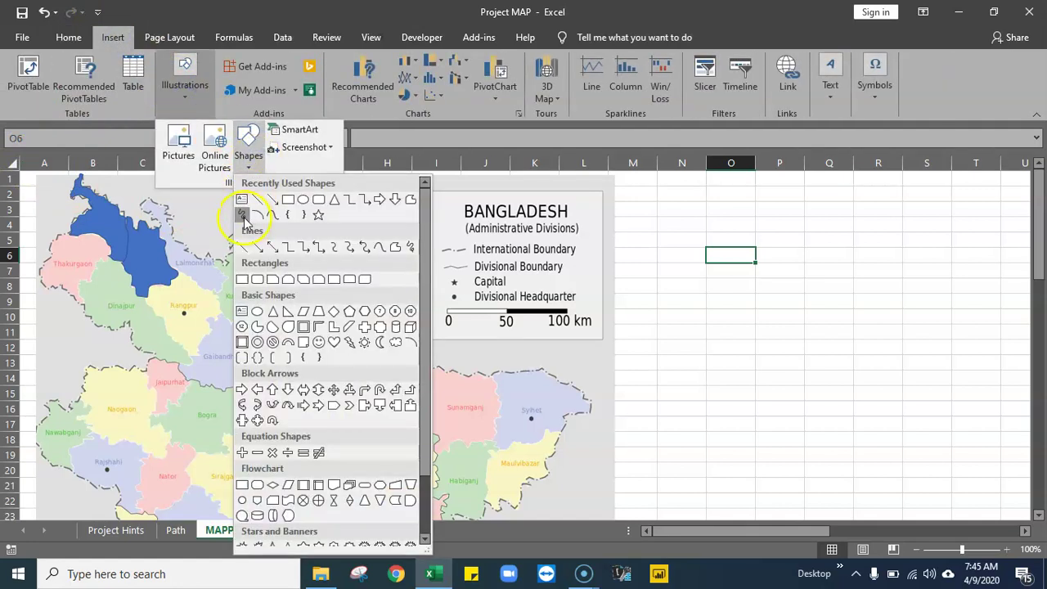
left_click(242, 215)
left_click_drag(156, 240, 165, 218)
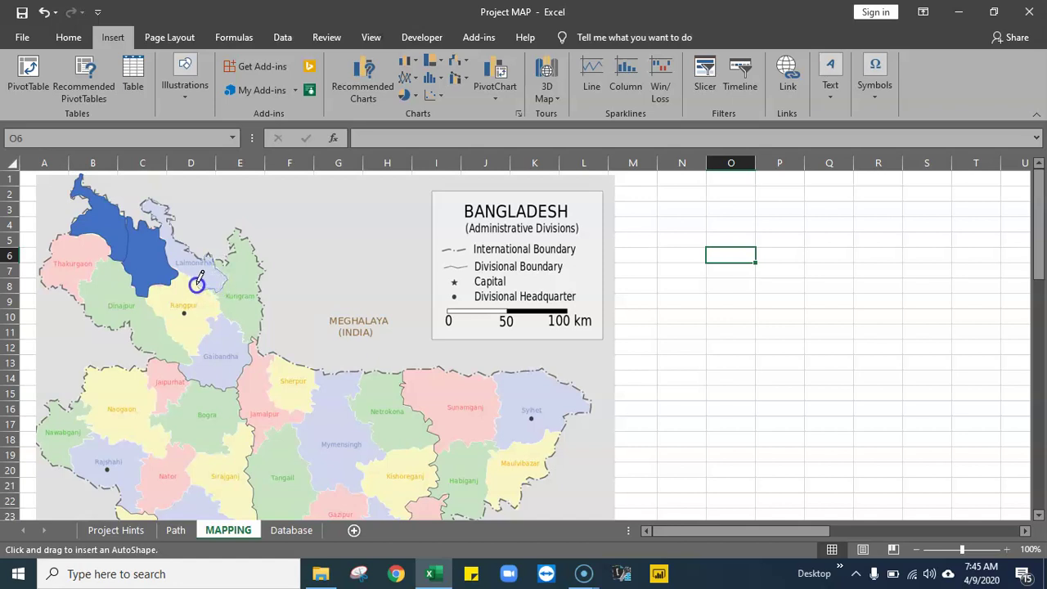
left_click(159, 232)
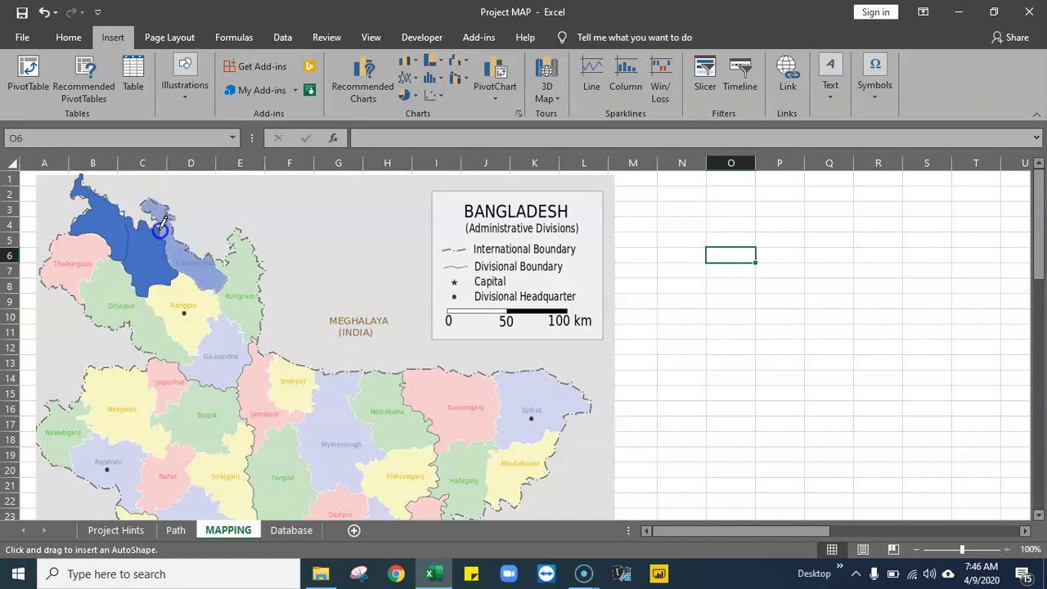
left_click(663, 236)
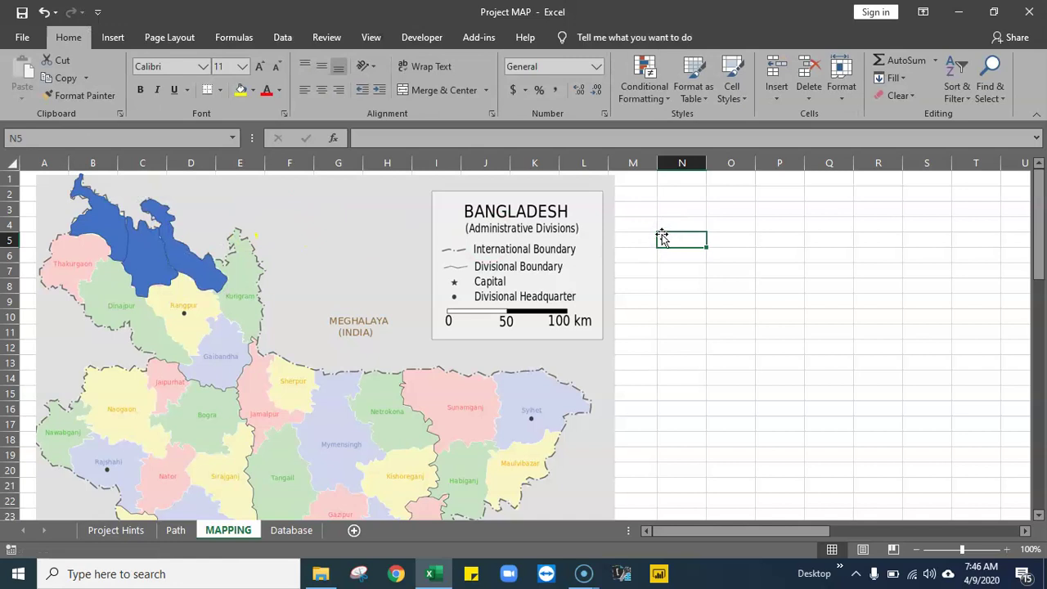
left_click(113, 37)
- Trace Thakurgaon's outline with a Scribble freeform to add a fourth blue shape
left_click(184, 96)
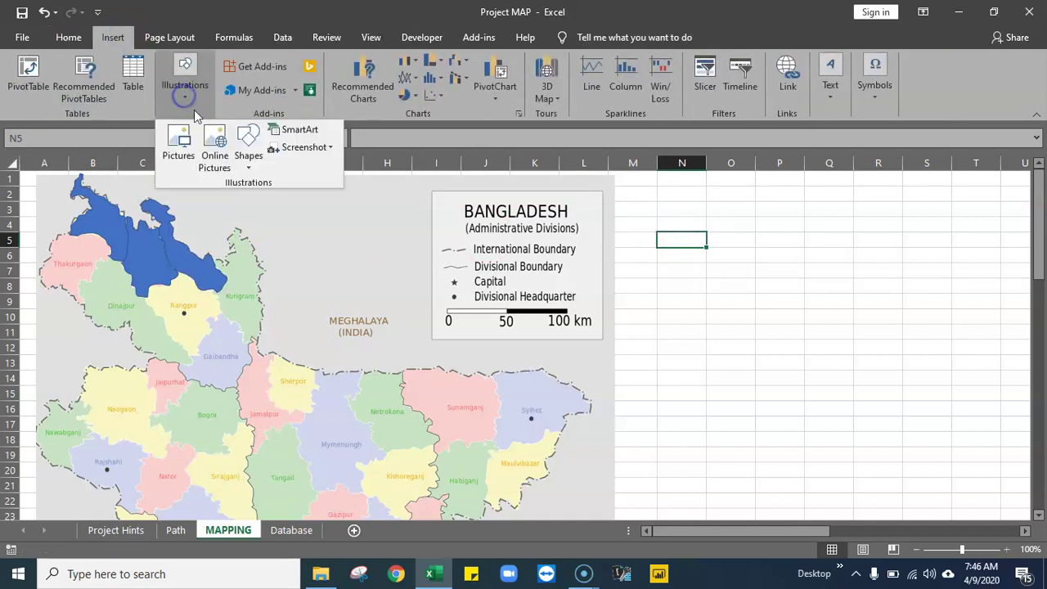
left_click(247, 166)
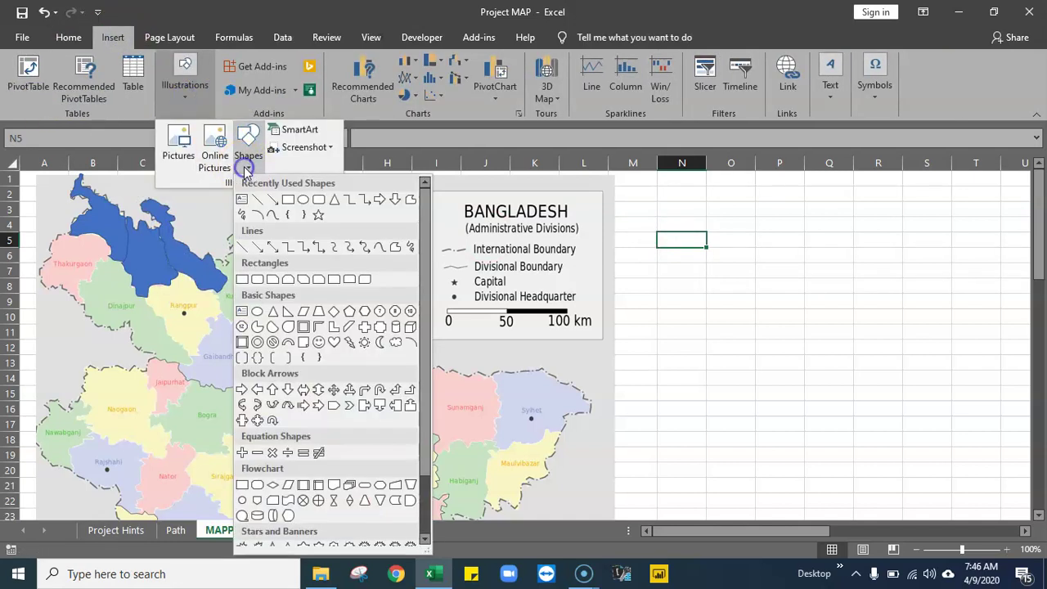
left_click(241, 217)
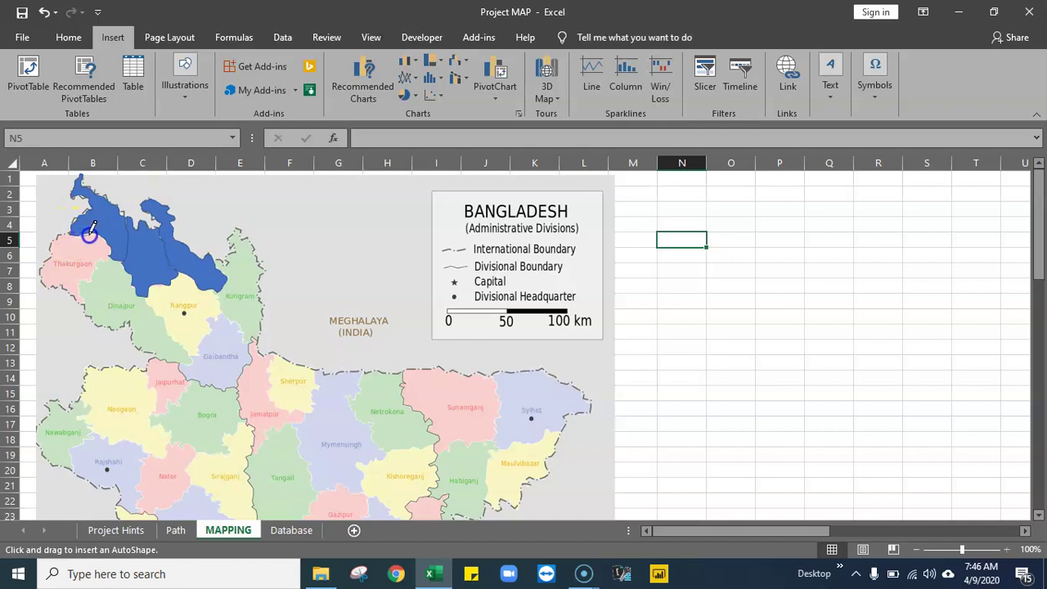
mouse_move(94, 233)
left_mouse_down()
mouse_move(107, 245)
mouse_move(78, 286)
mouse_move(85, 303)
mouse_move(44, 284)
mouse_move(42, 262)
mouse_move(69, 235)
left_mouse_up()
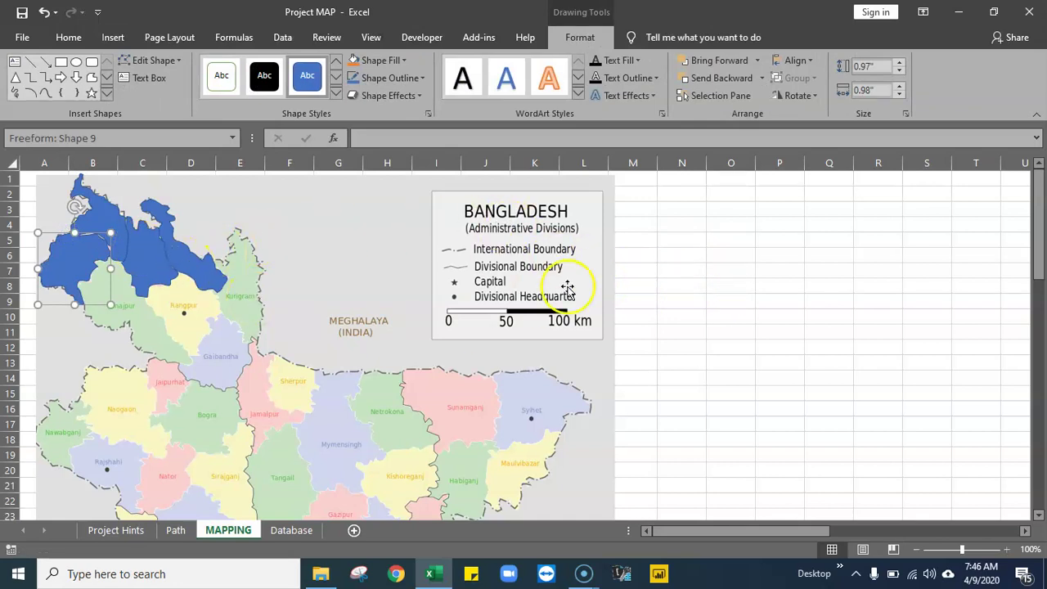
left_click(696, 285)
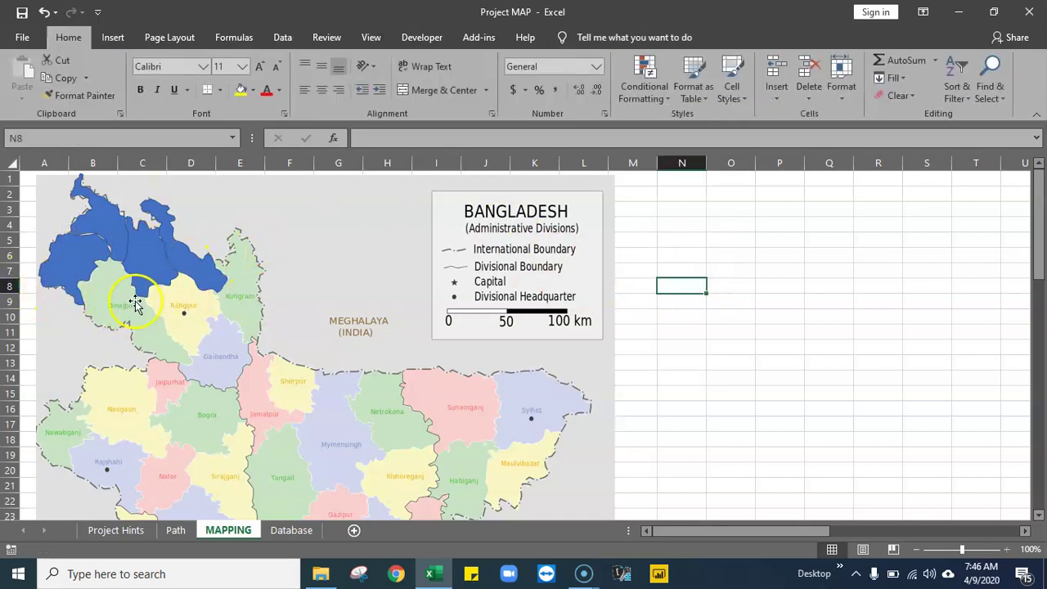
- Trace Dinajpur's outline with a Scribble freeform to add a fifth blue shape
left_click(120, 39)
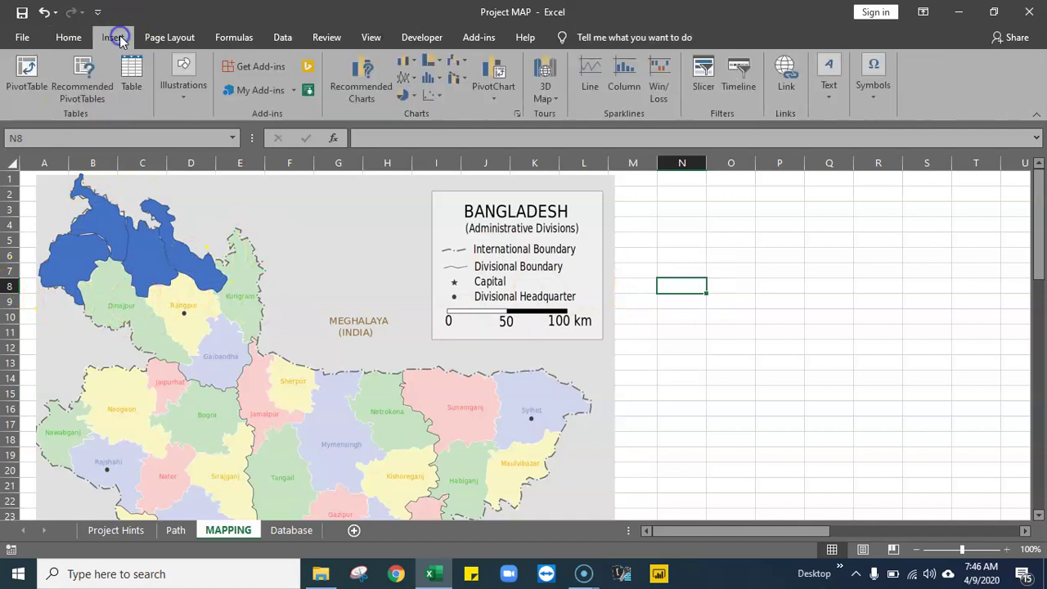
left_click(190, 94)
left_click(250, 151)
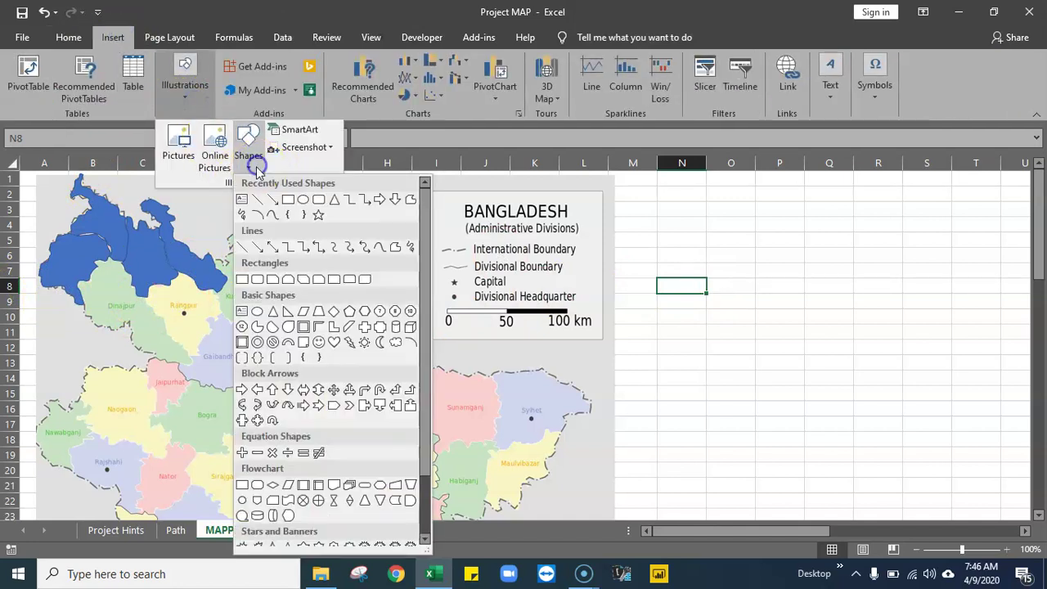
left_click(240, 216)
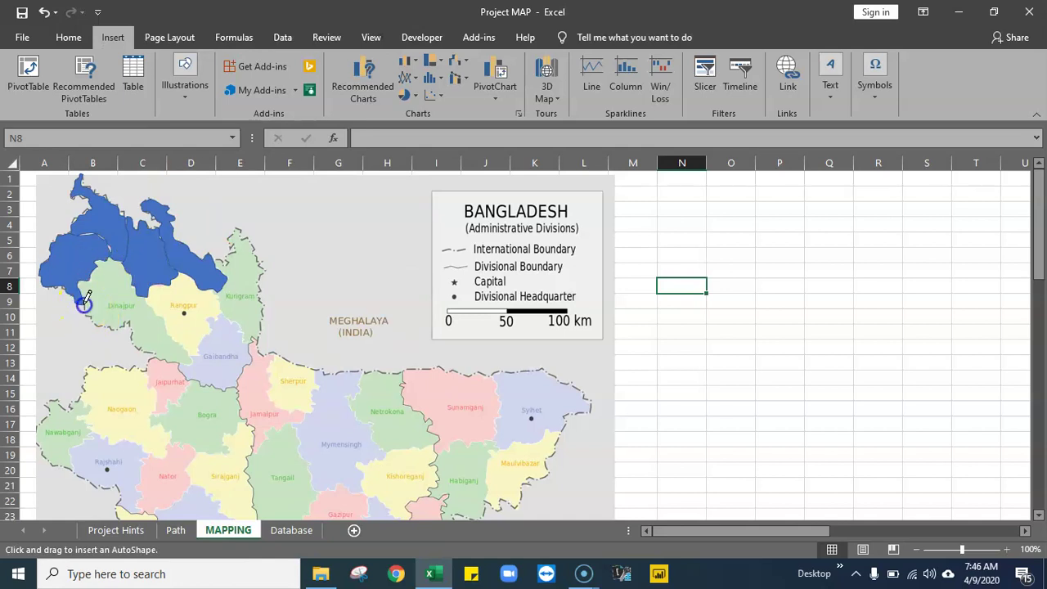
mouse_move(85, 301)
left_mouse_down()
mouse_move(82, 279)
mouse_move(105, 256)
mouse_move(120, 262)
mouse_move(187, 362)
mouse_move(155, 361)
mouse_move(132, 345)
mouse_move(132, 325)
mouse_move(94, 322)
mouse_move(82, 300)
left_mouse_up()
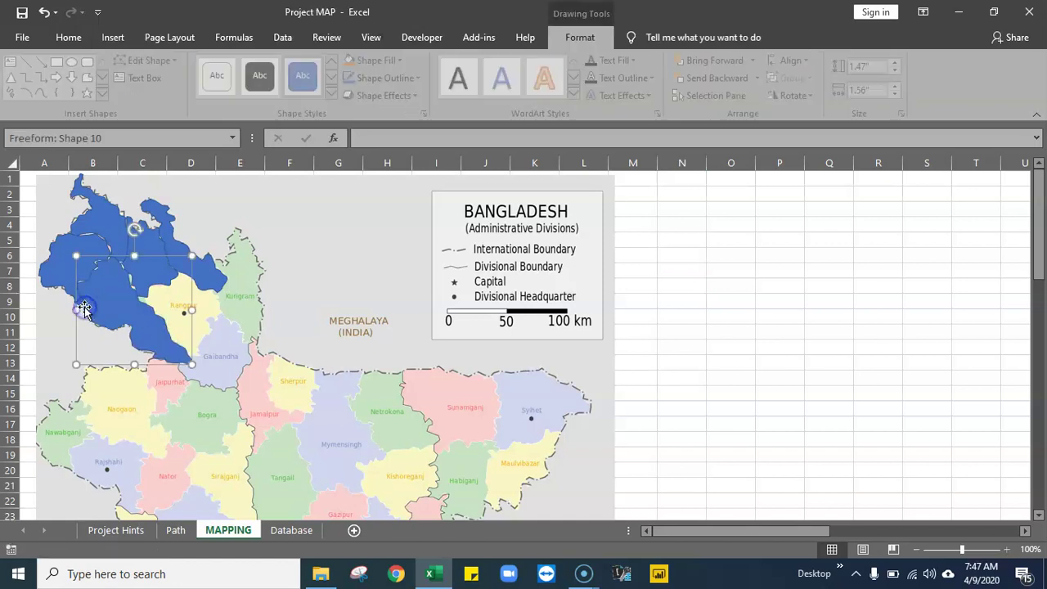
left_click(761, 298)
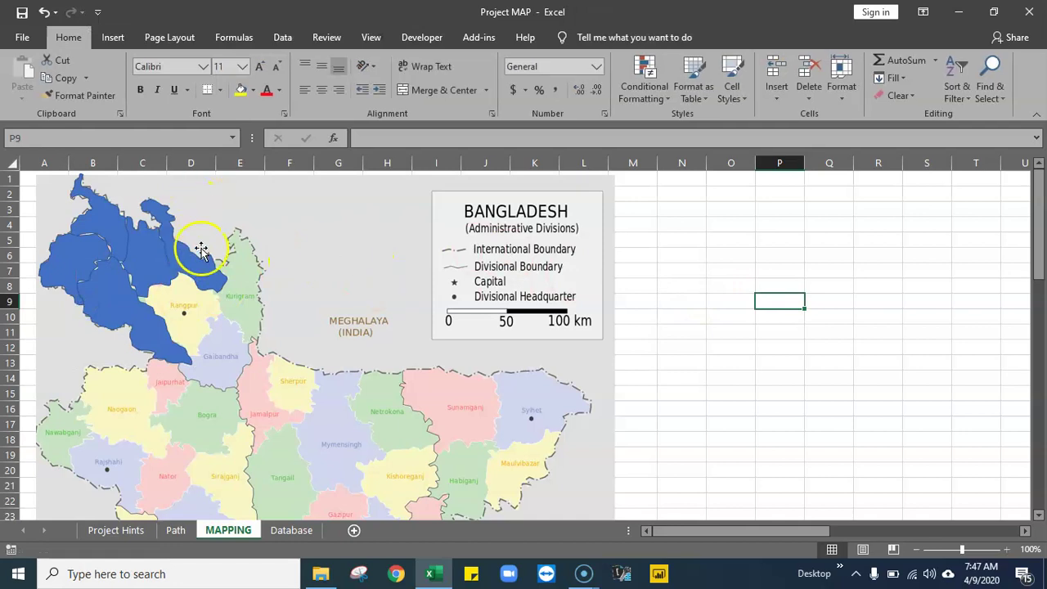
- Make a first Scribble trace around Rangpur's outline
left_click(114, 39)
left_click(182, 89)
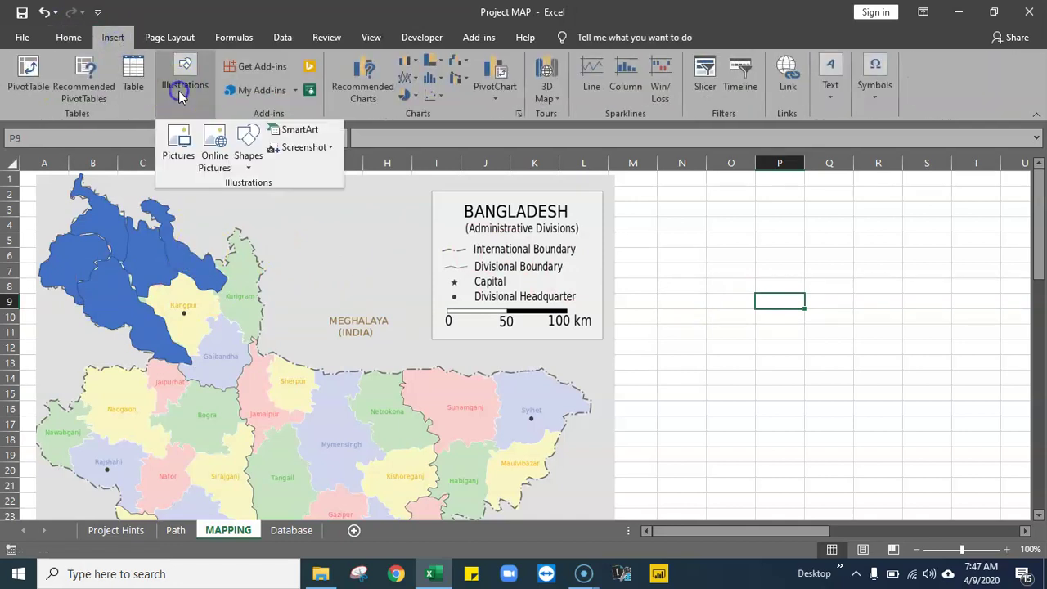
left_click(249, 151)
left_click(243, 213)
mouse_move(155, 290)
left_mouse_down()
mouse_move(146, 300)
mouse_move(141, 288)
left_mouse_up()
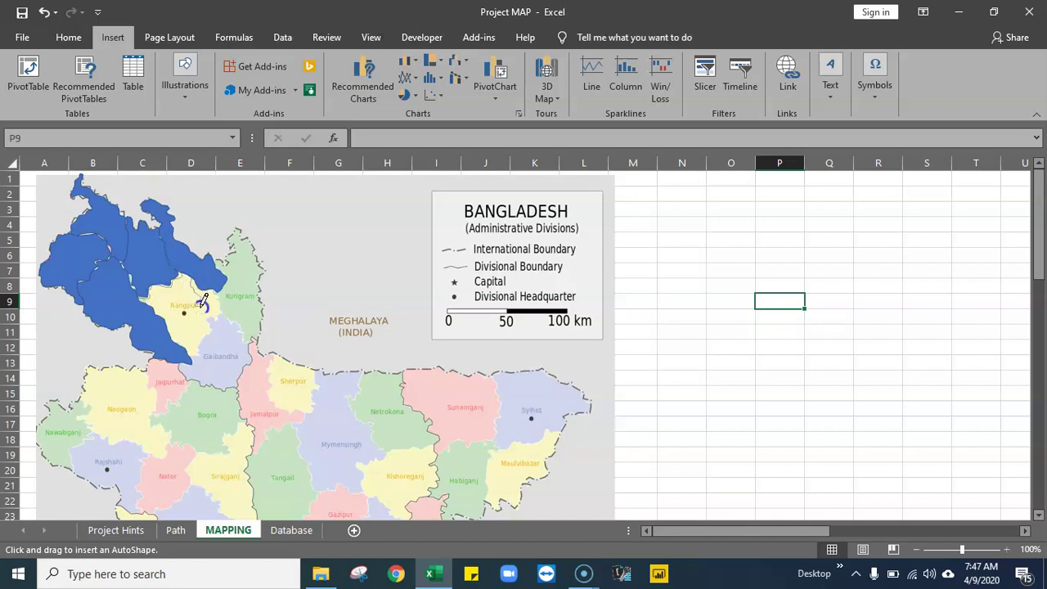
left_click_drag(203, 300, 199, 304)
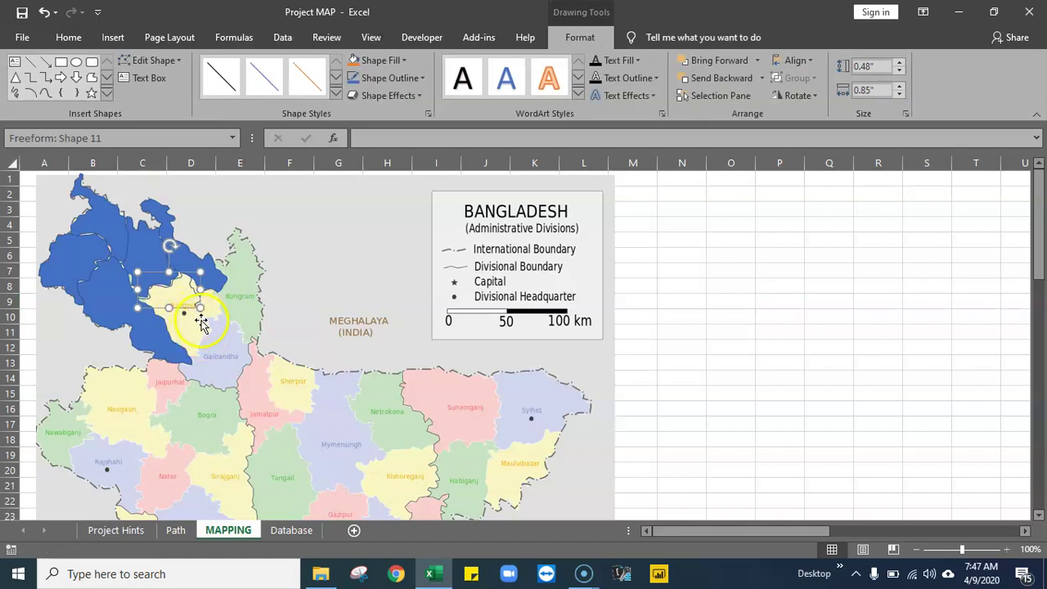
key("Escape")
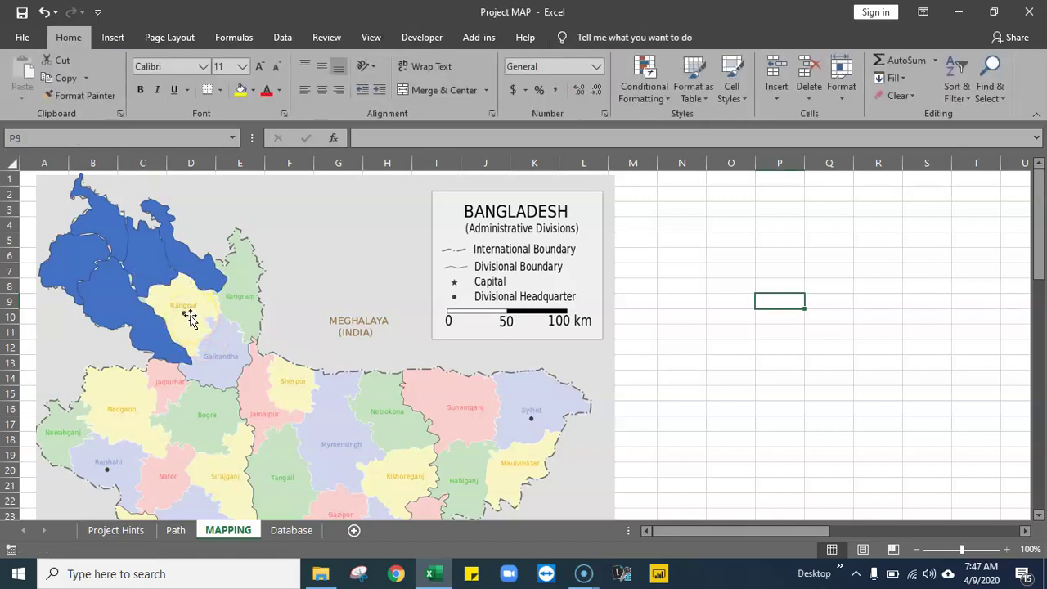
- Redraw Rangpur as a closed freeform outline filled blue, then deselect it
left_click(112, 34)
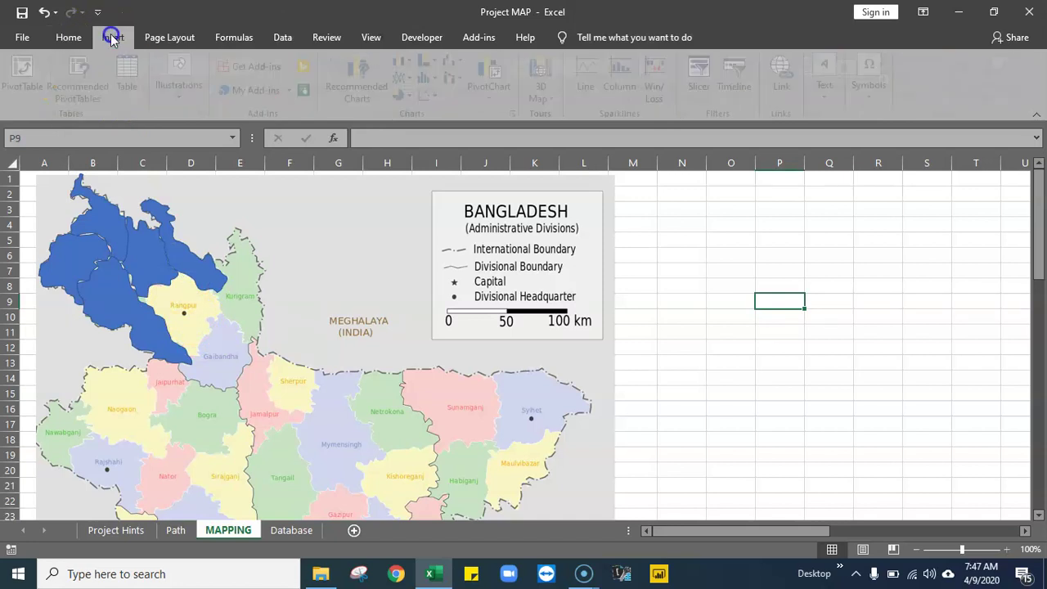
left_click(180, 96)
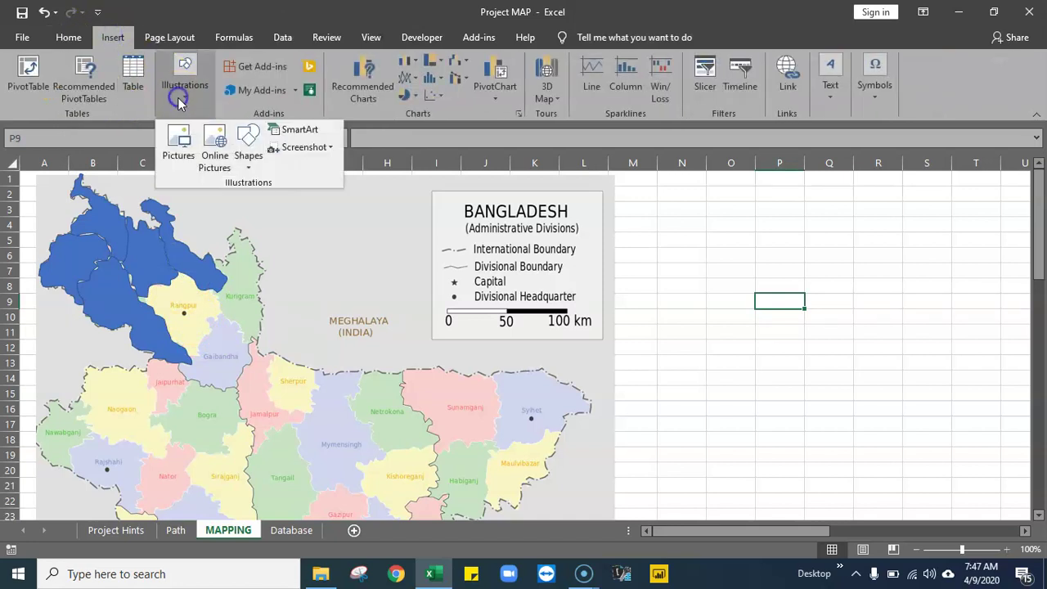
left_click(248, 147)
left_click(246, 216)
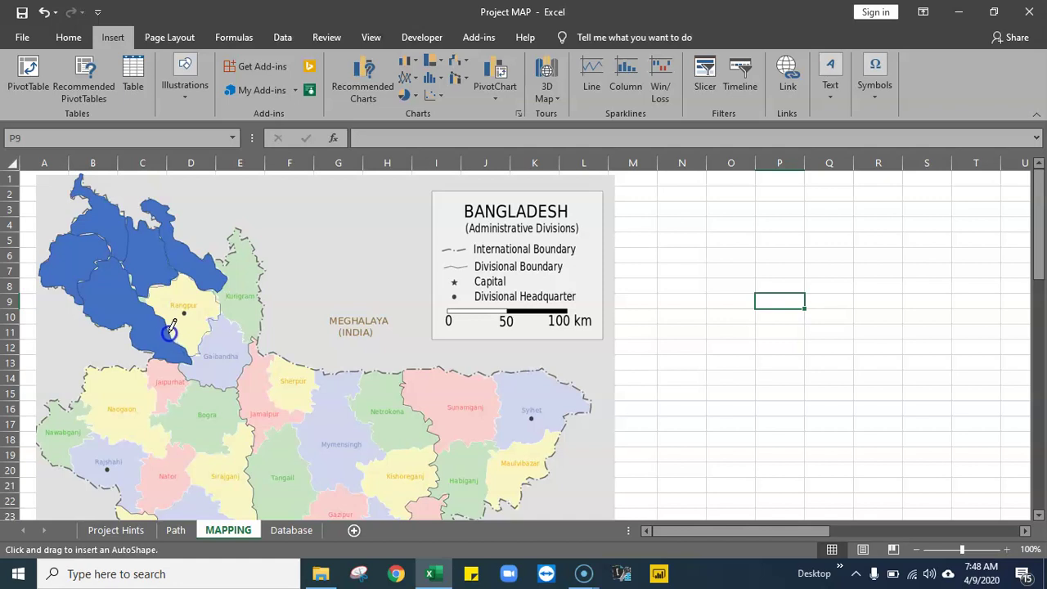
left_click(140, 299)
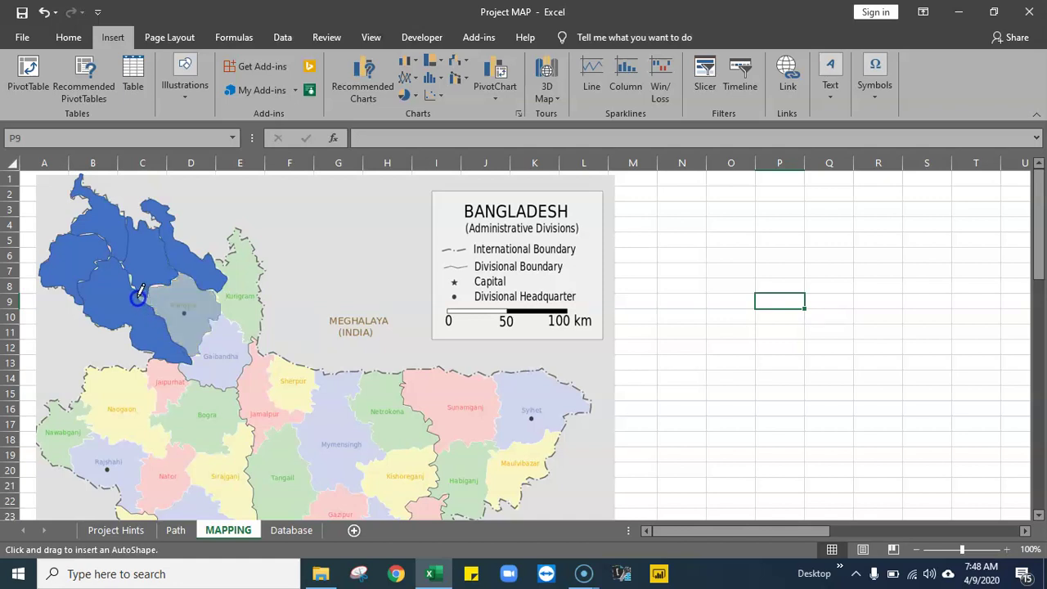
left_click(679, 282)
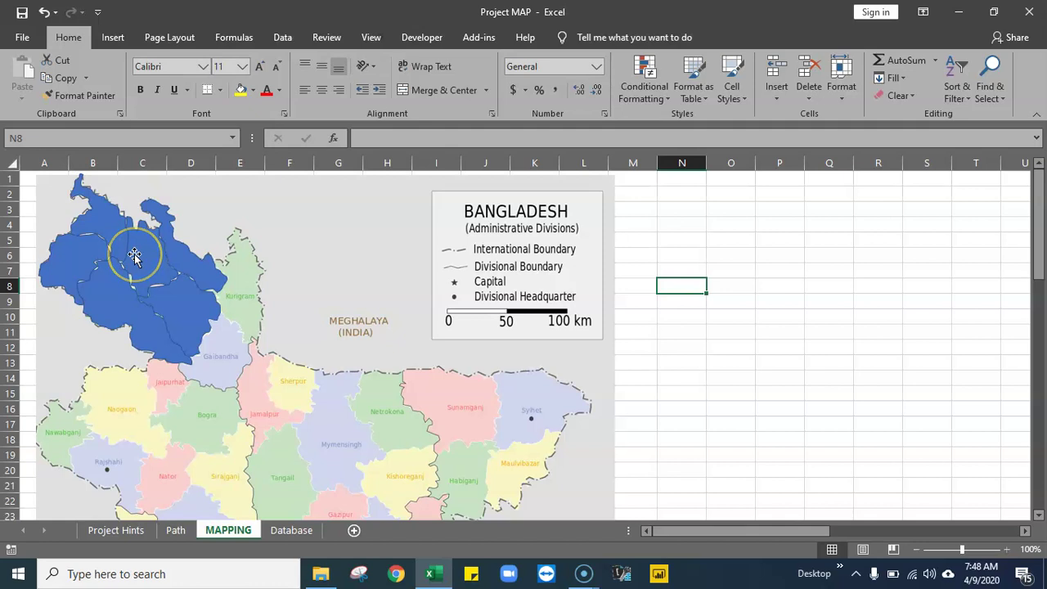
- Select each blue northern district shape (Shapes 6, 7, 8, 9) to read its name in the Name Box
left_click(157, 300)
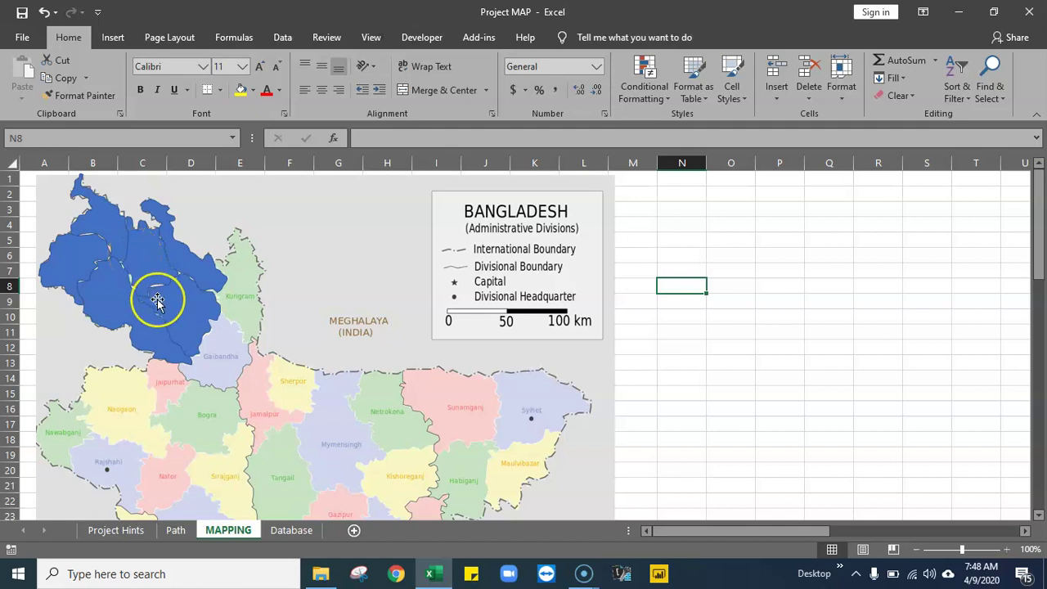
left_click(112, 279)
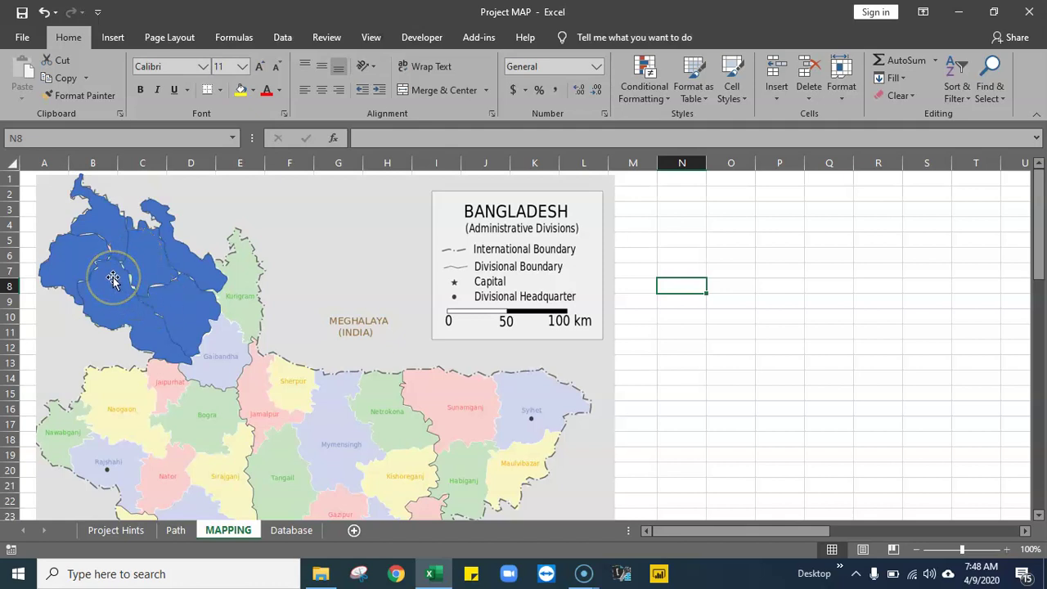
left_click(110, 250)
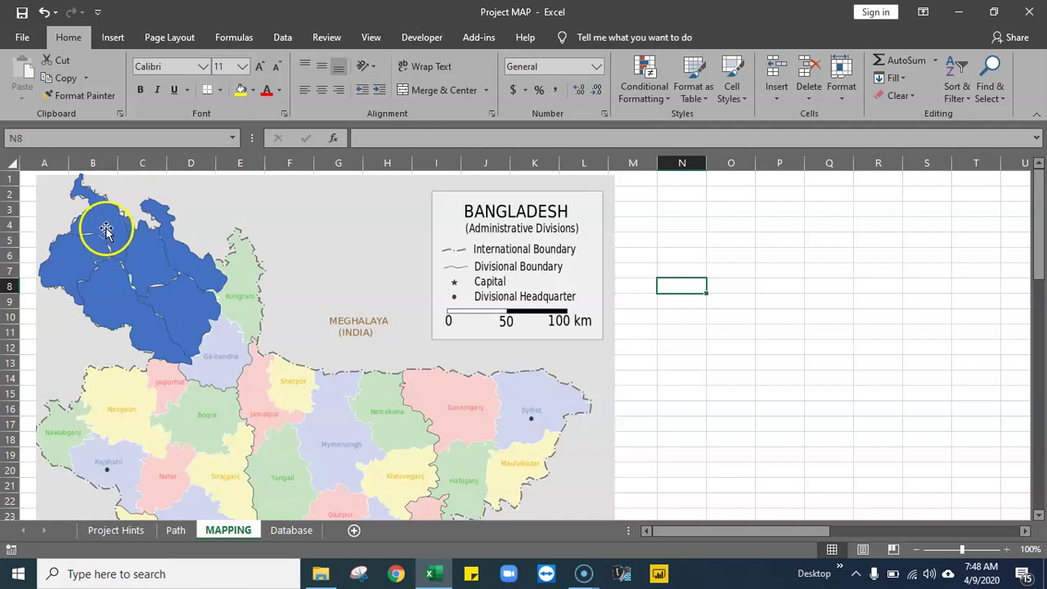
left_click(103, 221)
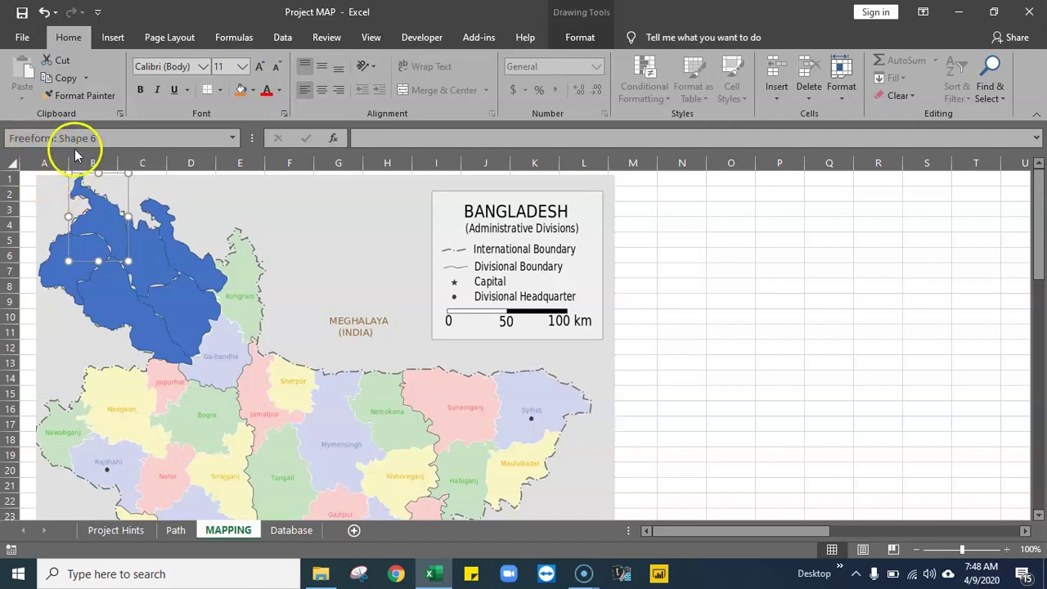
left_click(139, 247)
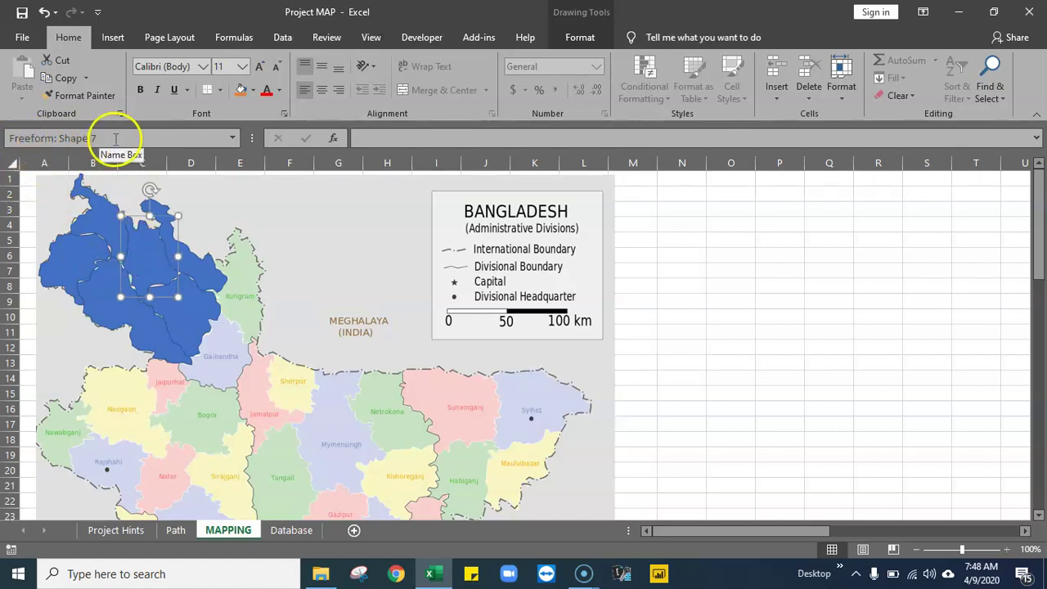
left_click(206, 274)
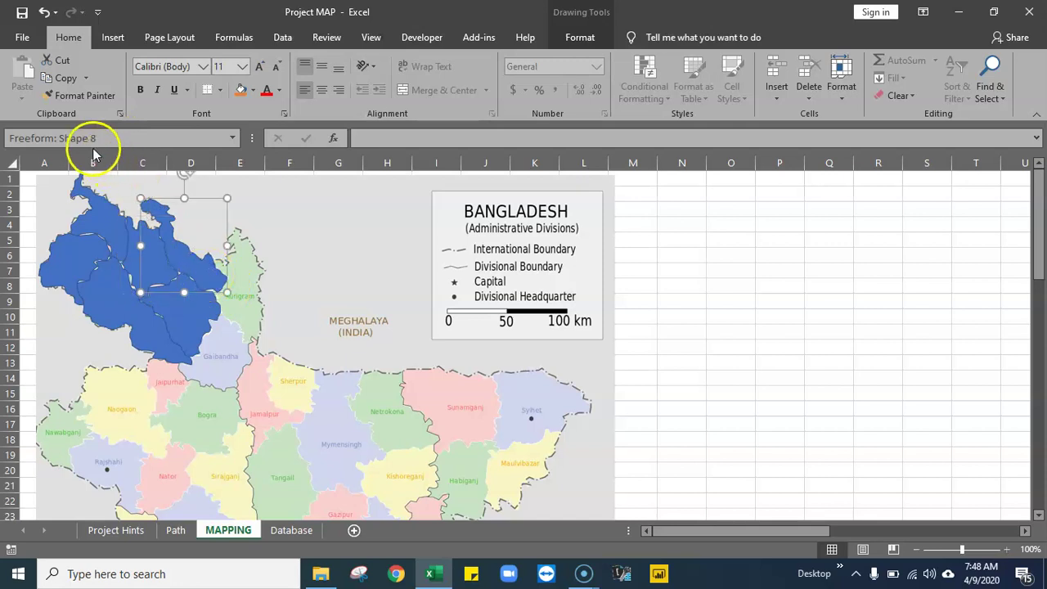
left_click(94, 222)
left_click(73, 274)
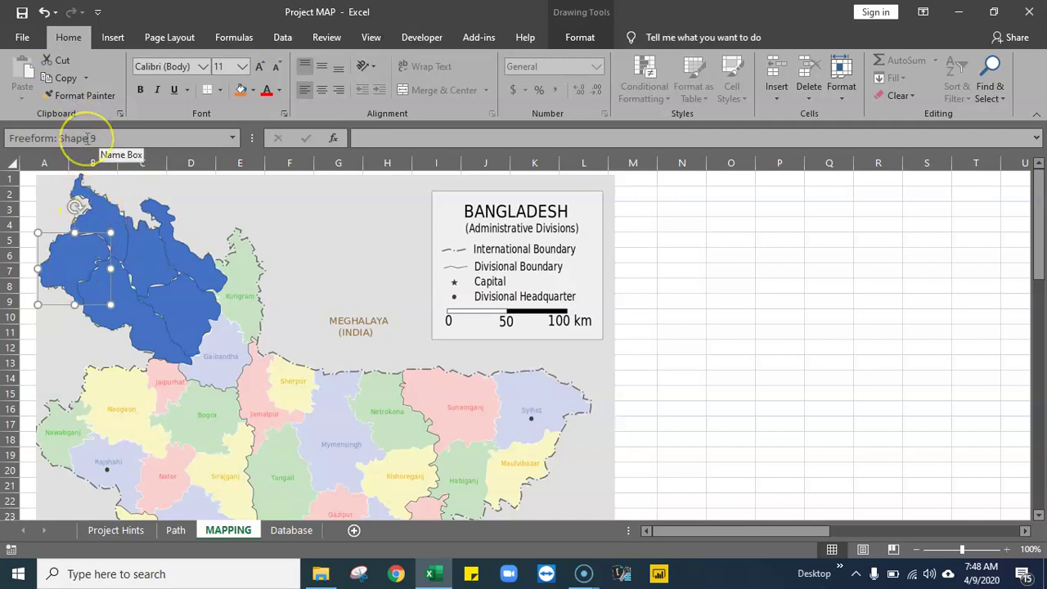
left_click(113, 220)
left_click(104, 224)
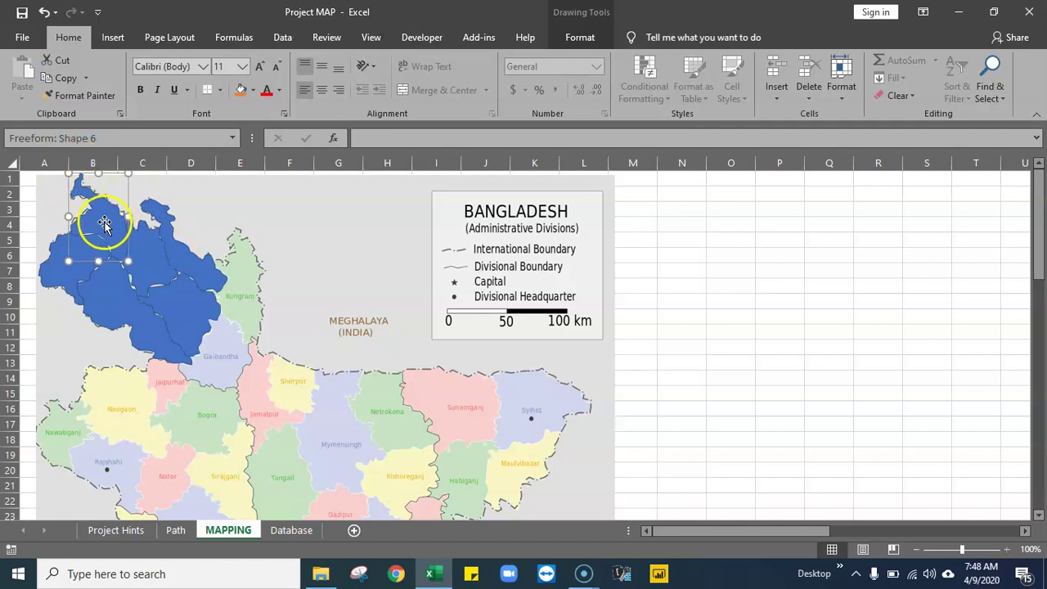
left_click_drag(704, 532, 808, 528)
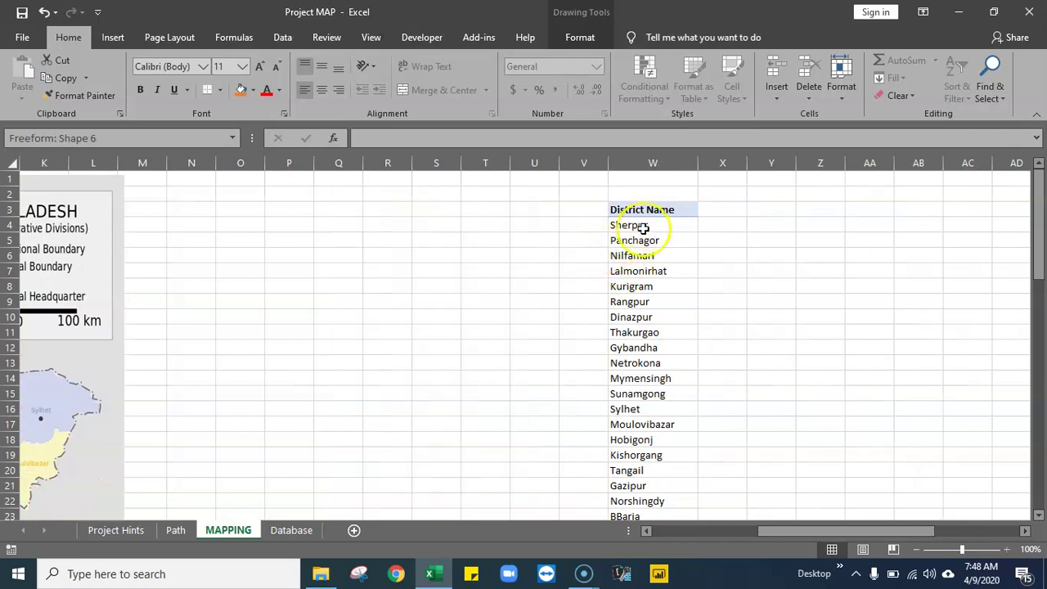
- Add a 'Freeform' header in X3 beside the District Name column
left_click(679, 241)
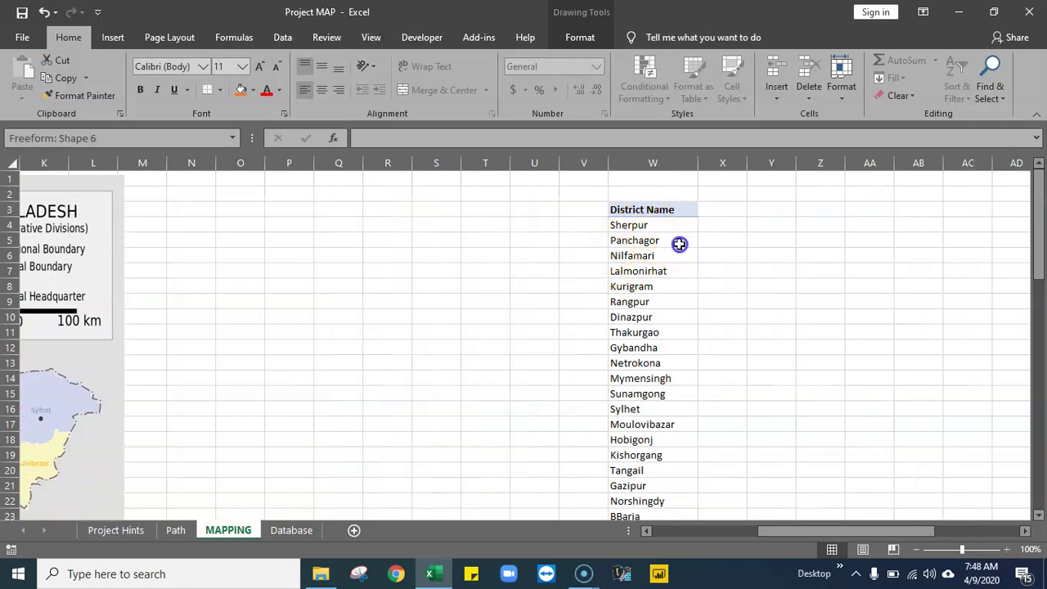
left_click(726, 208)
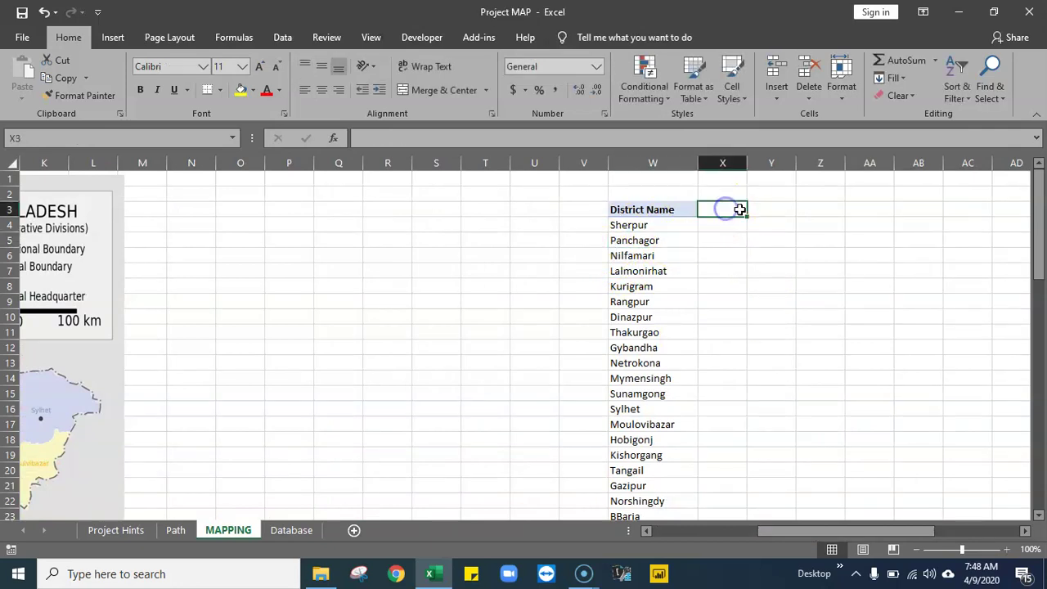
type("Freefrom")
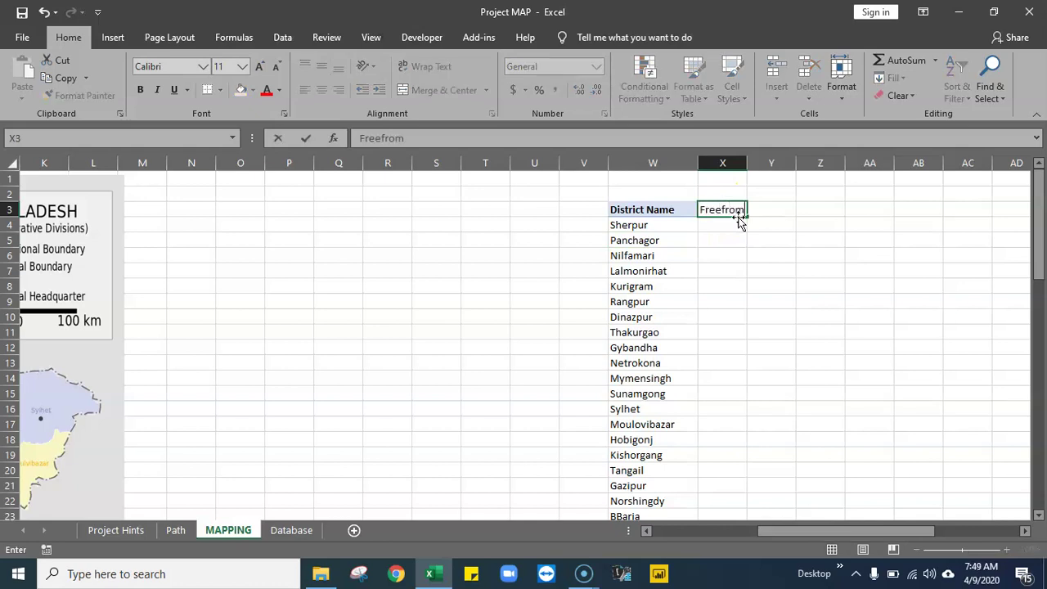
left_click_drag(851, 530, 669, 545)
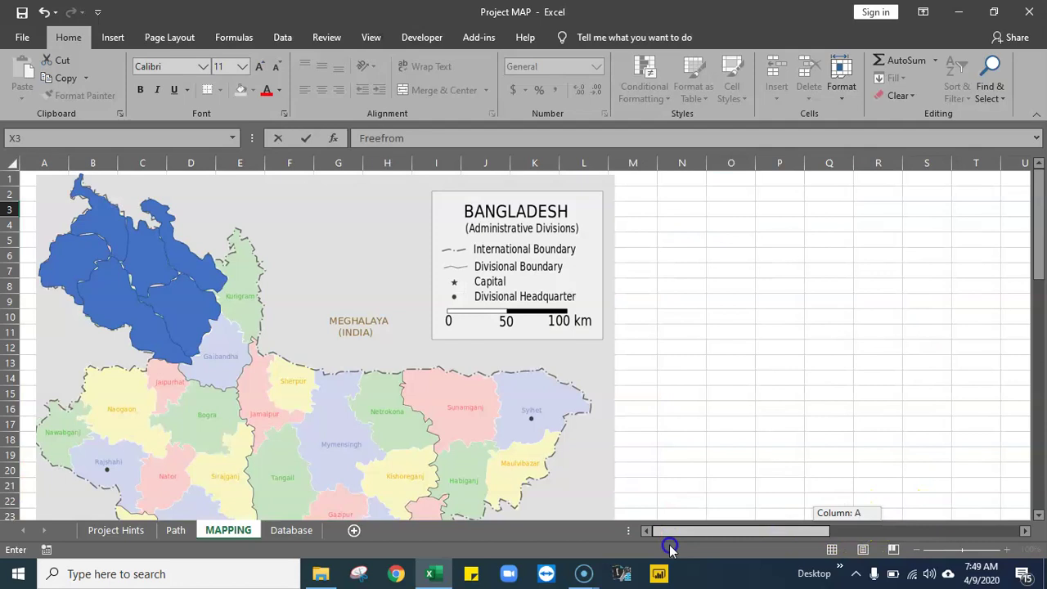
left_click(98, 225)
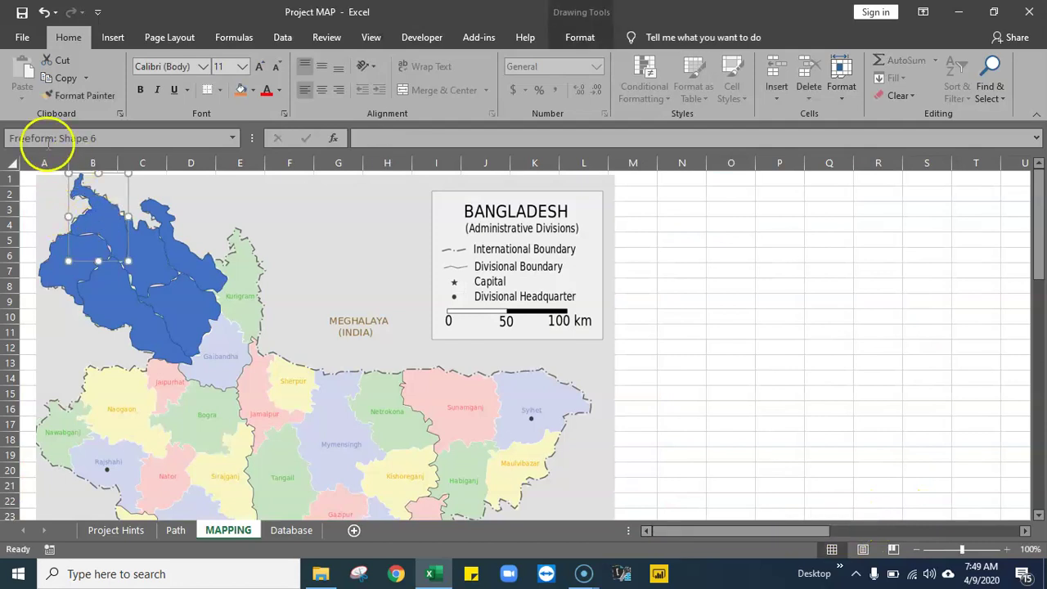
left_click_drag(699, 531, 795, 533)
double_click(779, 210)
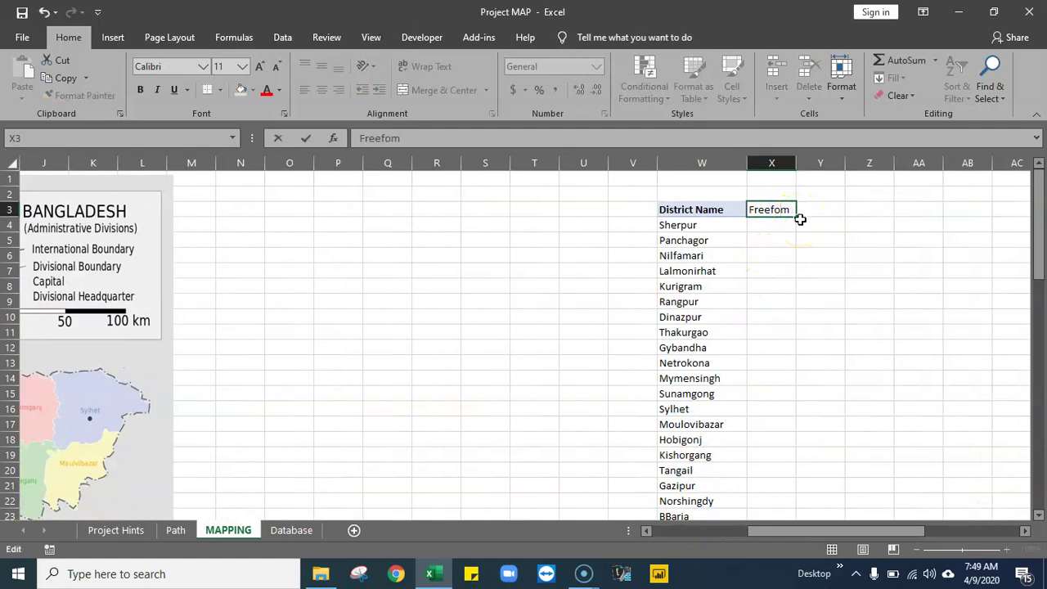
left_click(762, 284)
- Enter 'Shape 6' beside Panchagor after confirming the northern shape's name
left_click(761, 237)
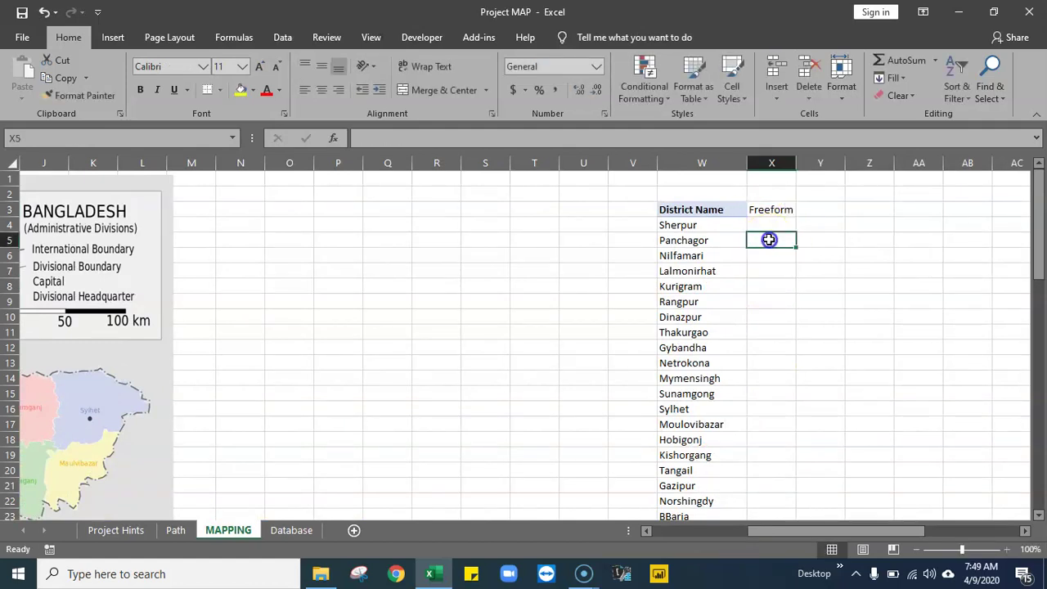
left_click_drag(831, 531, 737, 531)
left_click(115, 225)
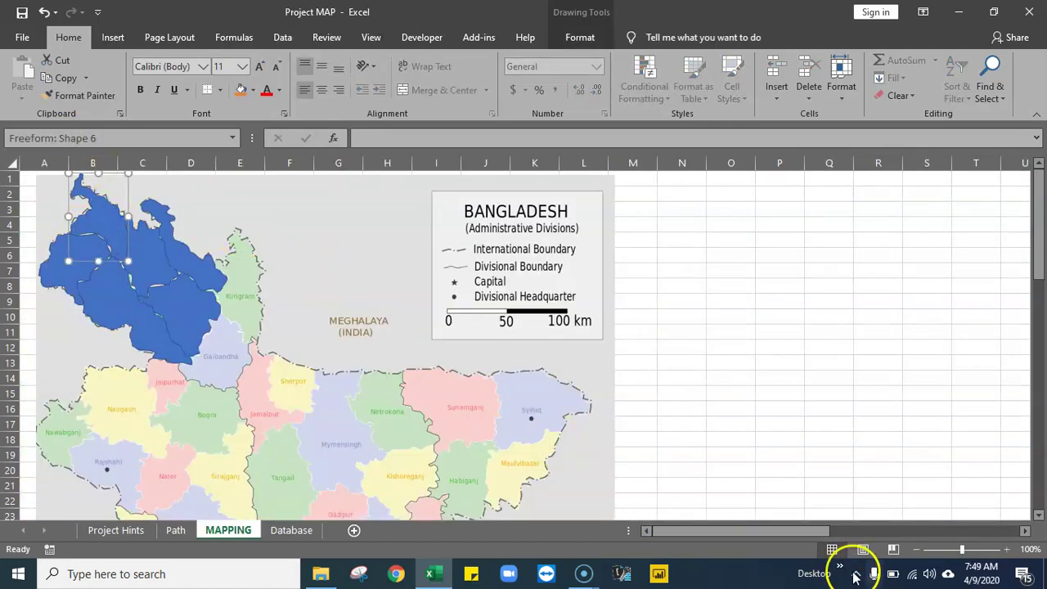
left_click_drag(801, 532, 885, 528)
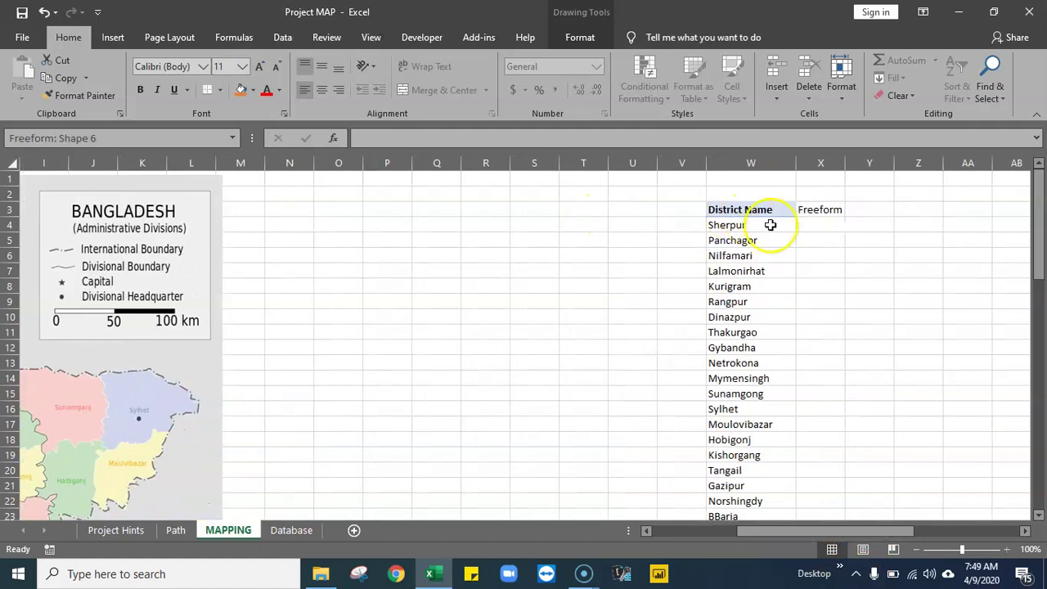
left_click(826, 238)
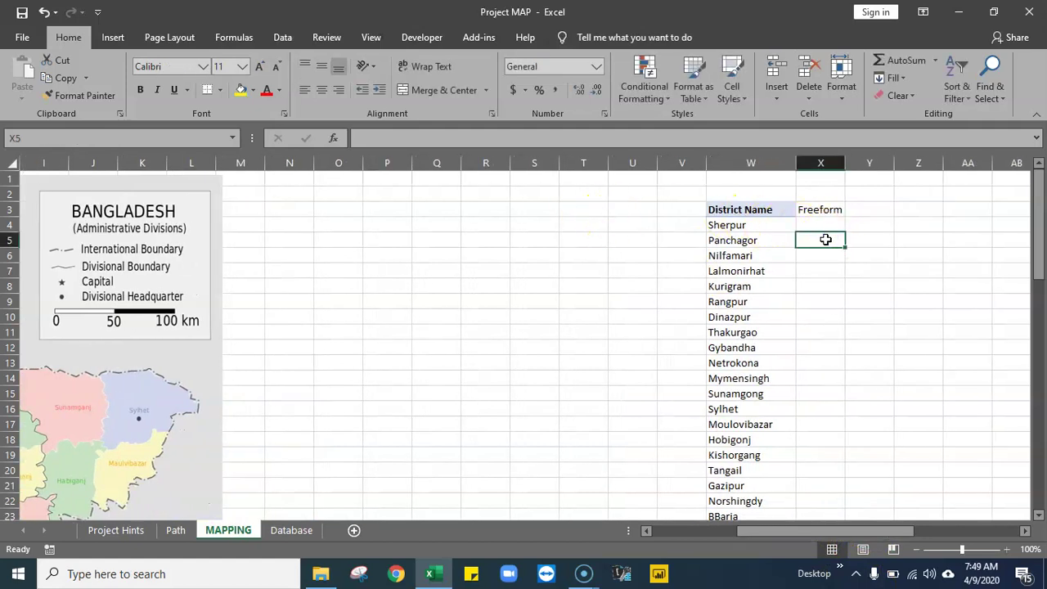
type("Shape")
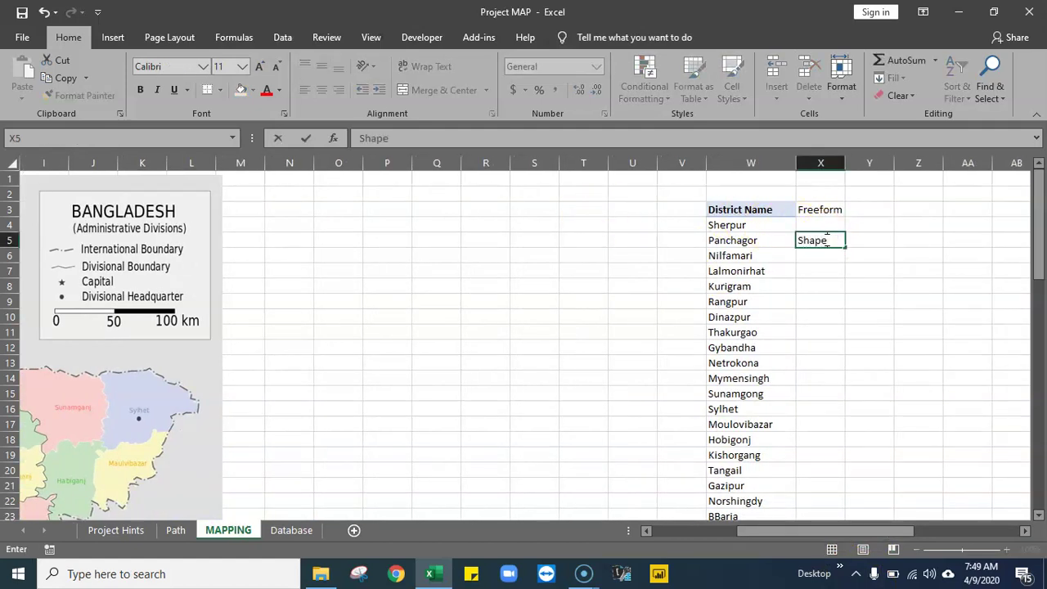
type(" 6")
key("Return")
- Recheck the northern shape's name and verify the Shape 6 entry beside Panchagor
scroll(823, 423, "down", 1)
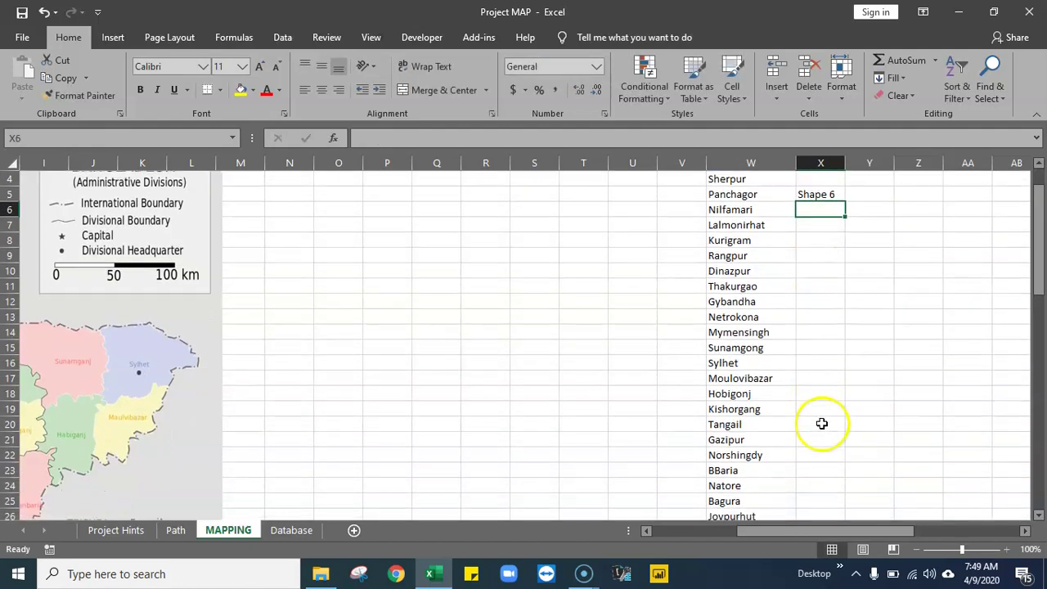
left_click_drag(828, 532, 661, 538)
scroll(169, 343, "up", 1)
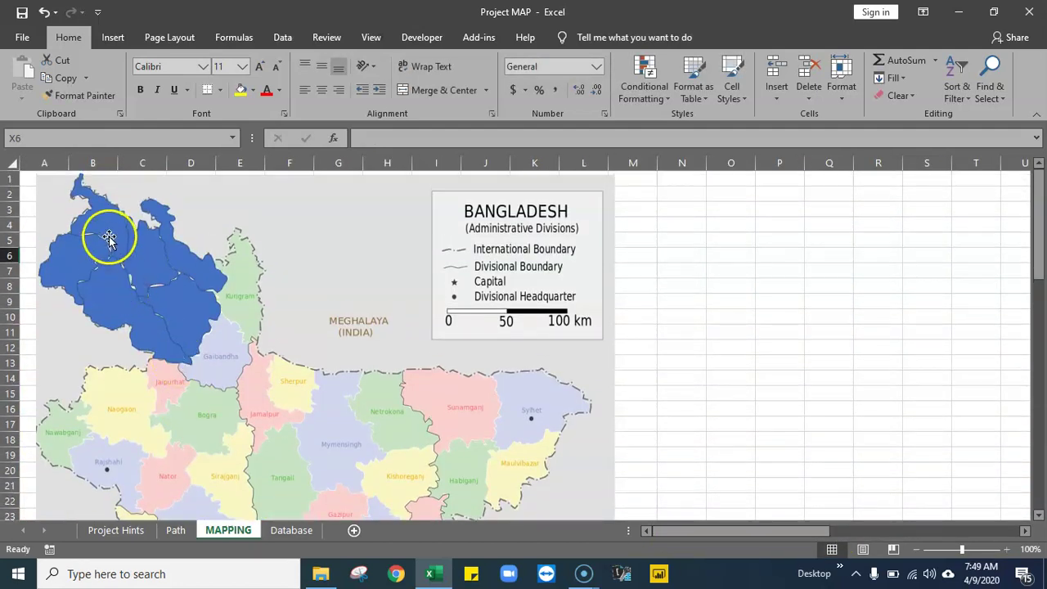
left_click(109, 236)
left_click(62, 136)
left_click(61, 137)
left_click_drag(77, 138, 112, 138)
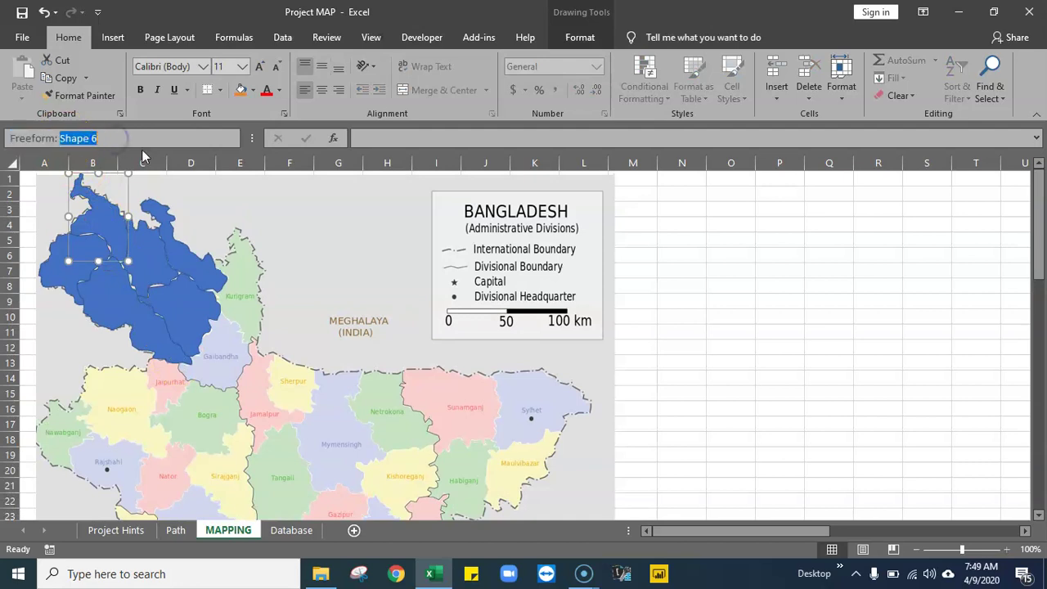
left_click(808, 331)
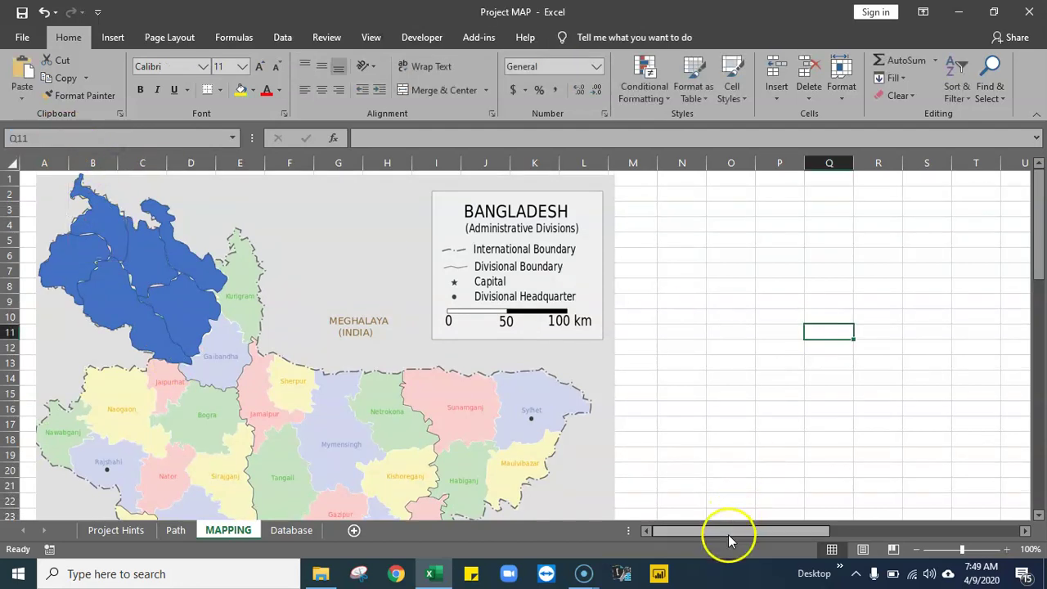
left_click_drag(751, 528, 858, 528)
left_click(720, 237)
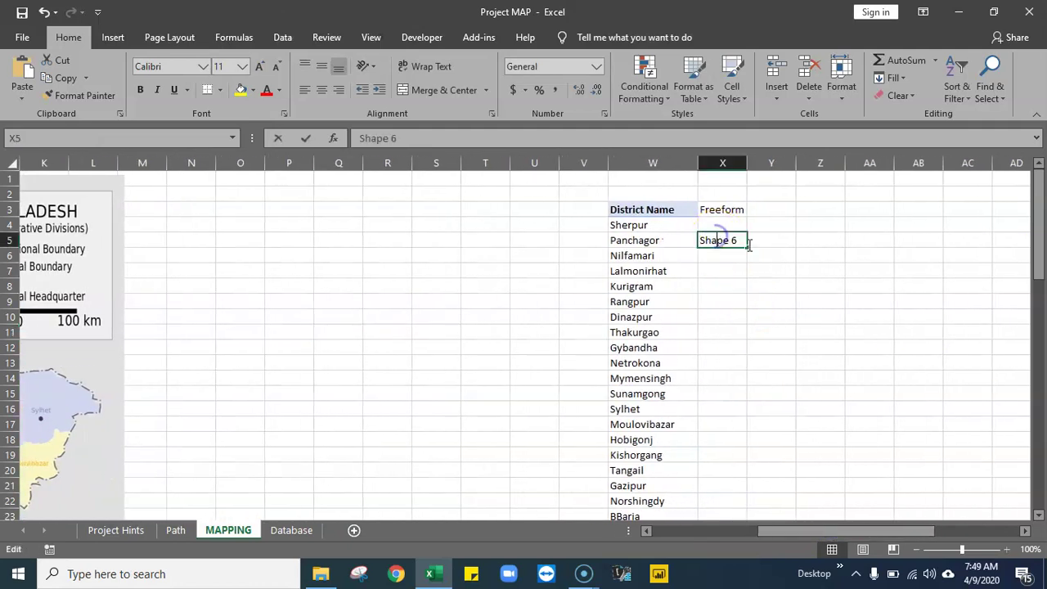
double_click(743, 239)
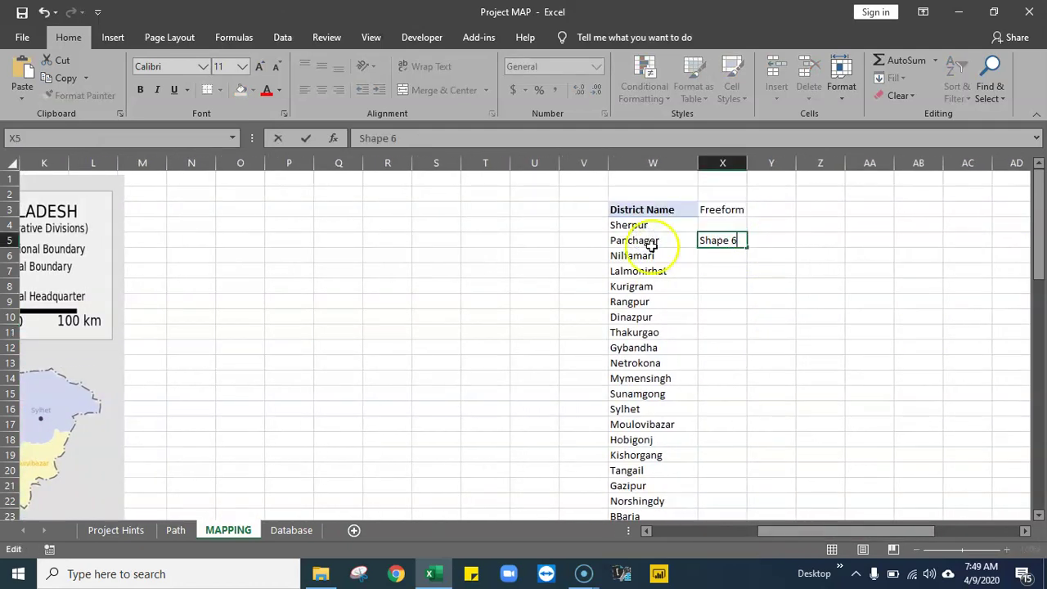
left_click(761, 306)
left_click(717, 238)
left_click_drag(812, 531, 668, 531)
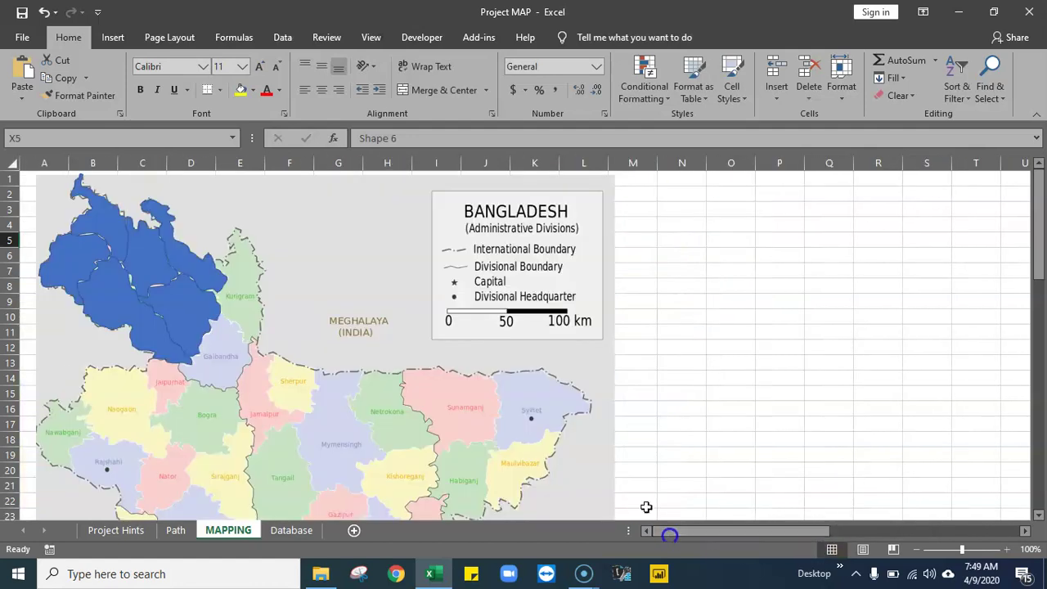
- Identify Shape 9 as Thakurgao and enter 'Shape 9' beside Thakurgao
left_click(62, 259)
mouse_move(62, 259)
left_mouse_down()
mouse_move(40, 365)
mouse_move(41, 304)
mouse_move(58, 243)
mouse_move(59, 259)
left_mouse_up()
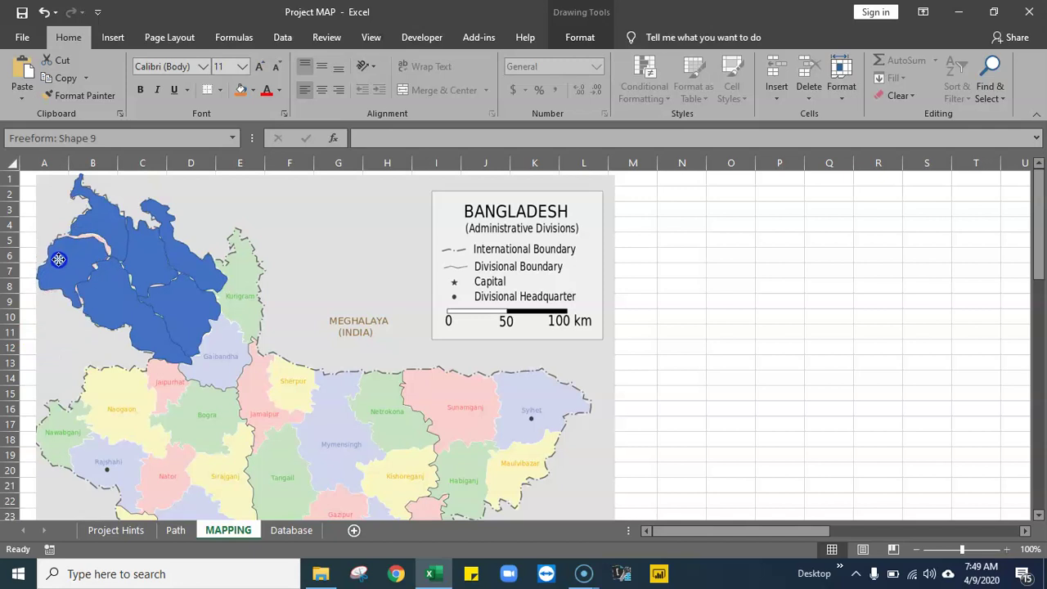
left_click(44, 12)
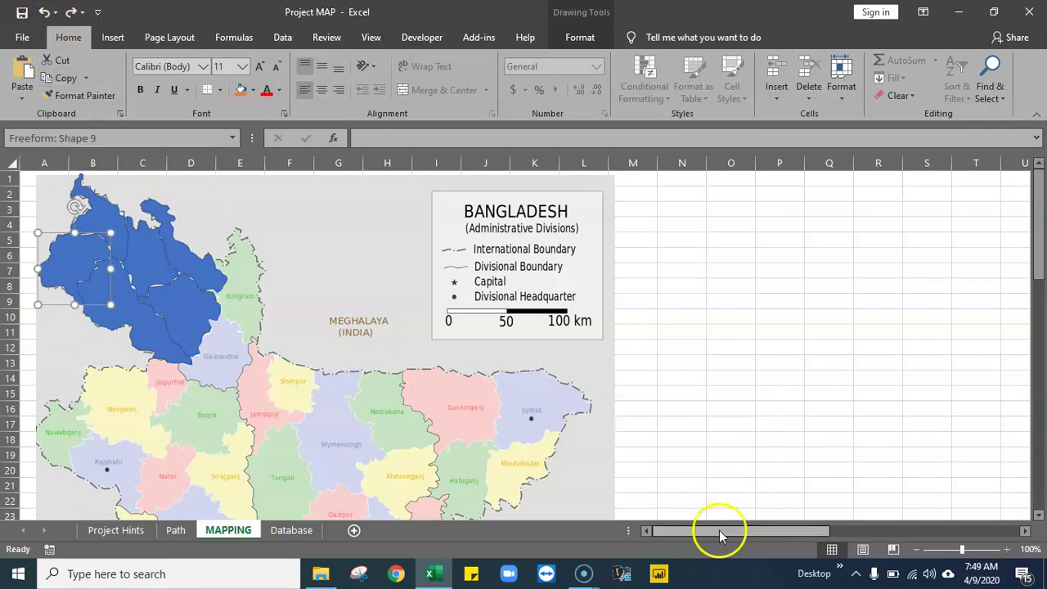
left_click_drag(718, 535, 826, 530)
left_click_drag(636, 241, 637, 256)
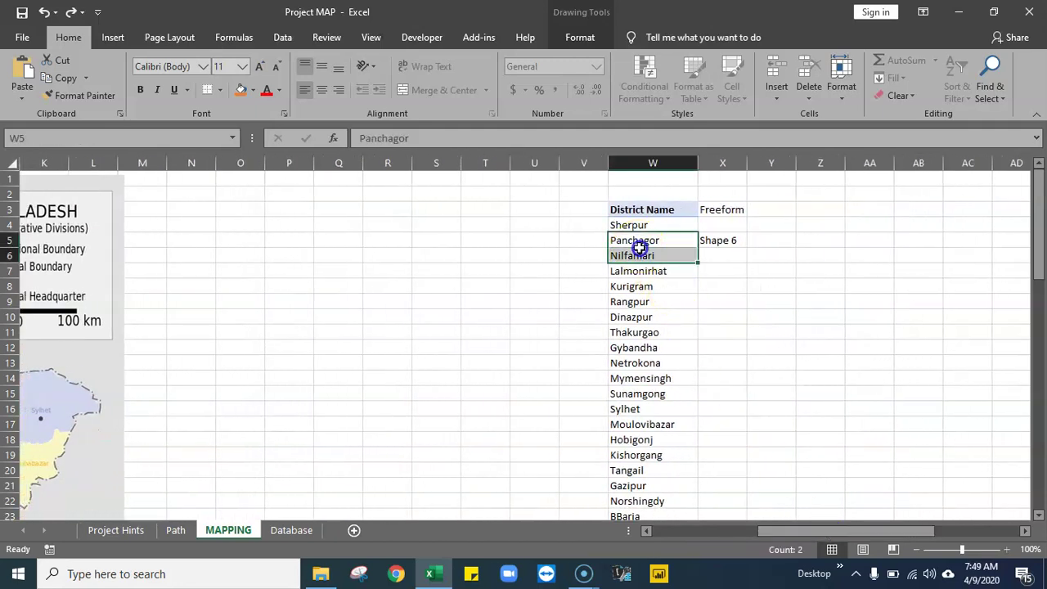
left_click(715, 331)
left_click(727, 239)
left_click_drag(731, 246, 732, 332)
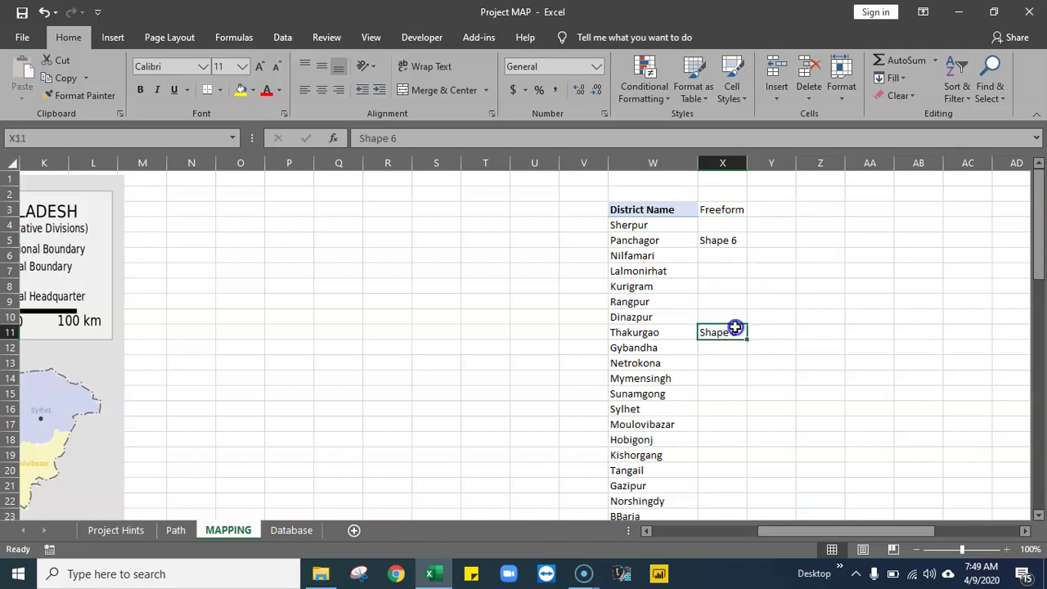
double_click(731, 330)
double_click(737, 331)
left_click(738, 331)
double_click(736, 333)
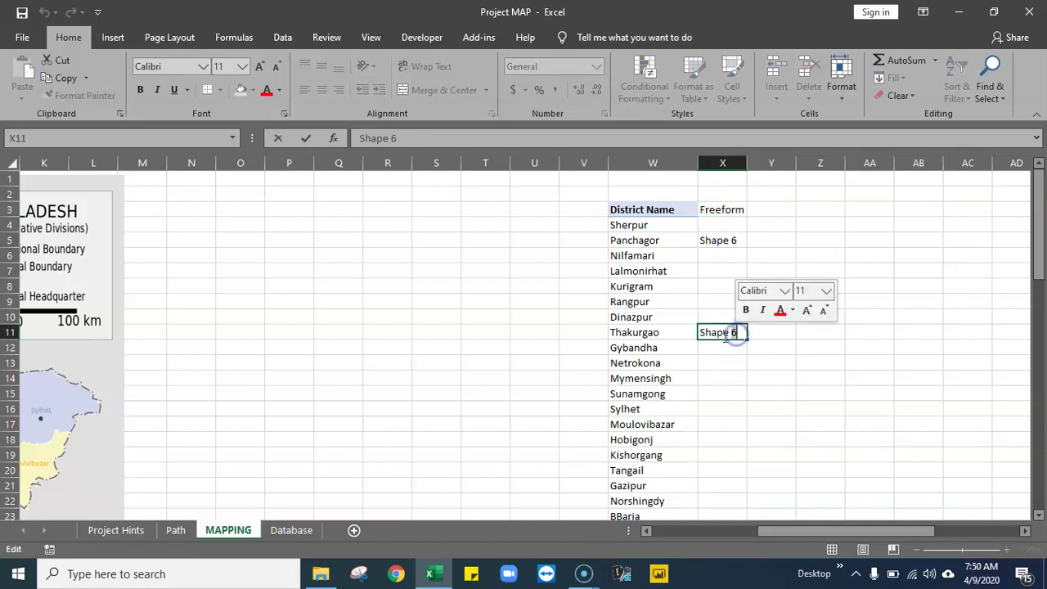
type("9")
key("Return")
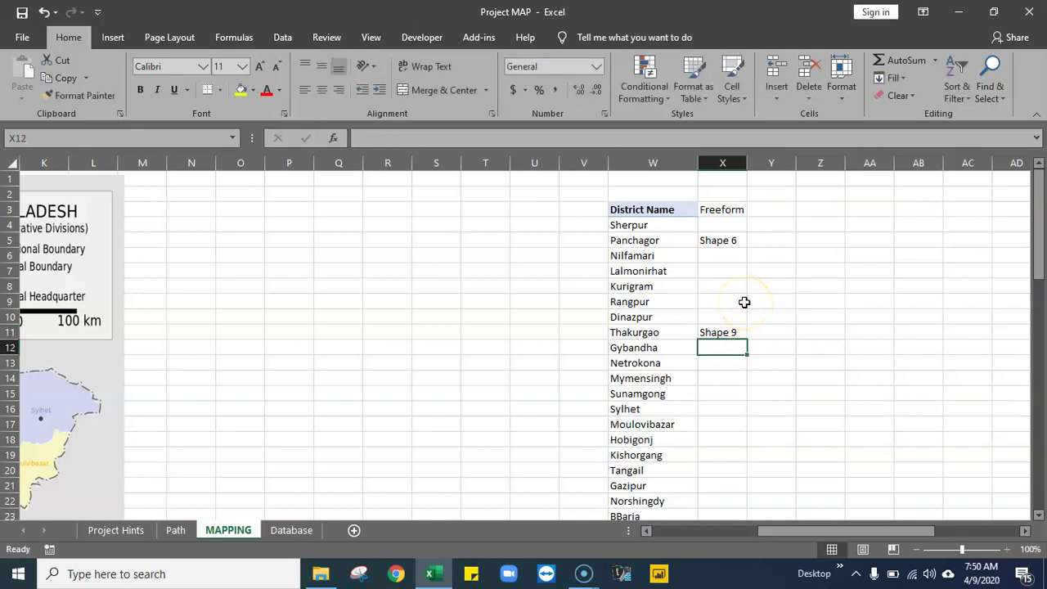
- Identify Shape 7 as Nilfamari and enter 'Shape 7' beside Nilfamari
left_click_drag(764, 530, 663, 530)
left_click(149, 250)
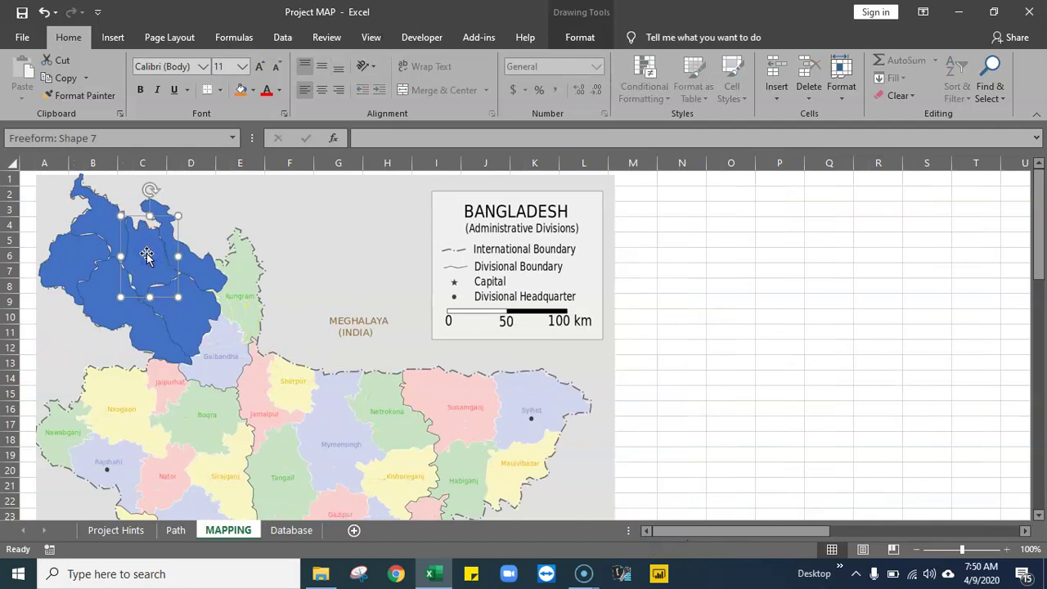
left_click_drag(146, 255, 238, 226)
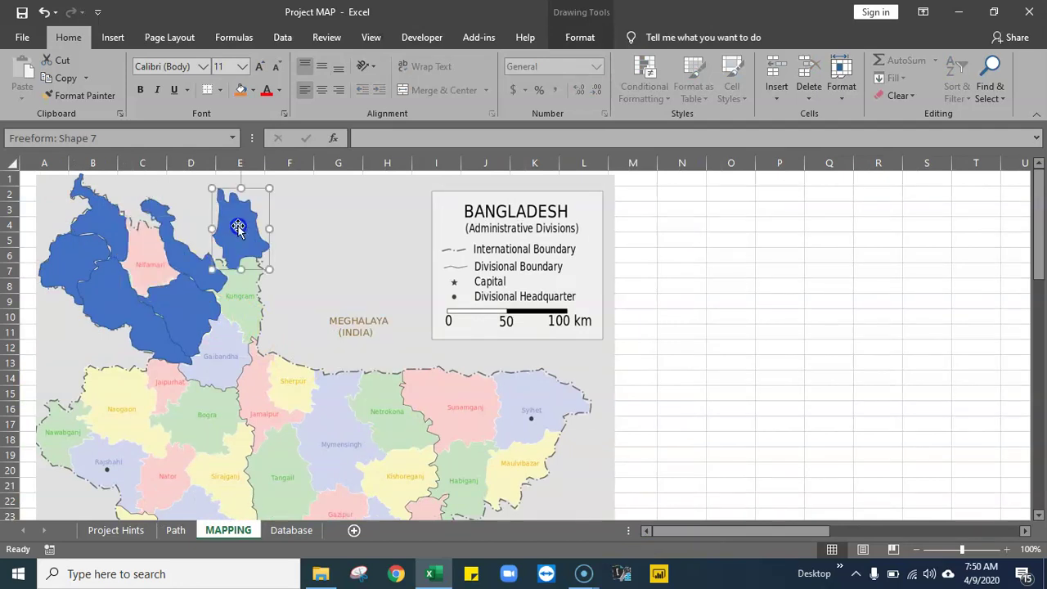
left_click(44, 11)
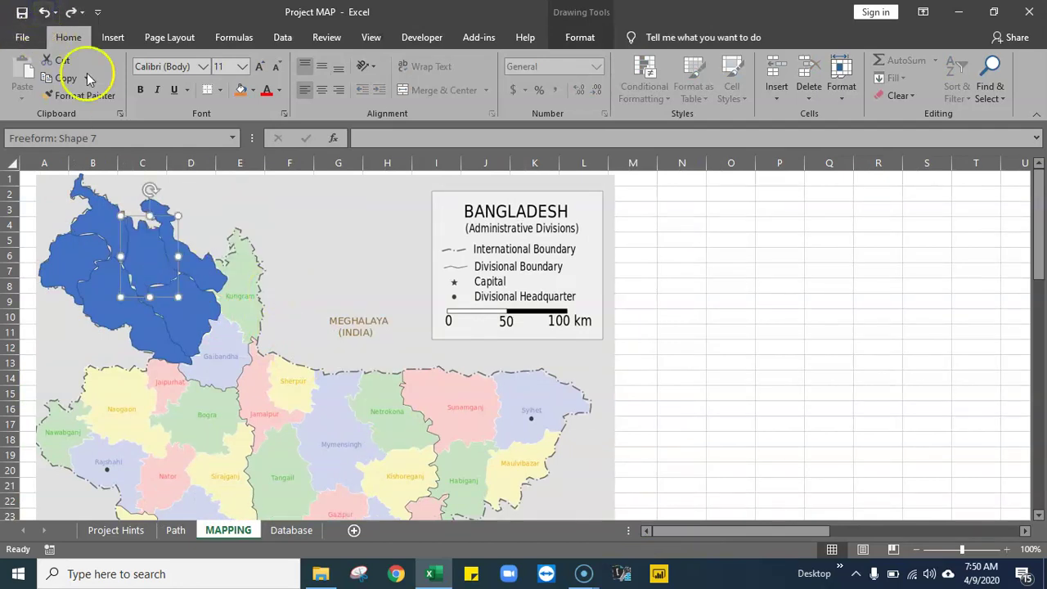
left_click_drag(771, 531, 847, 533)
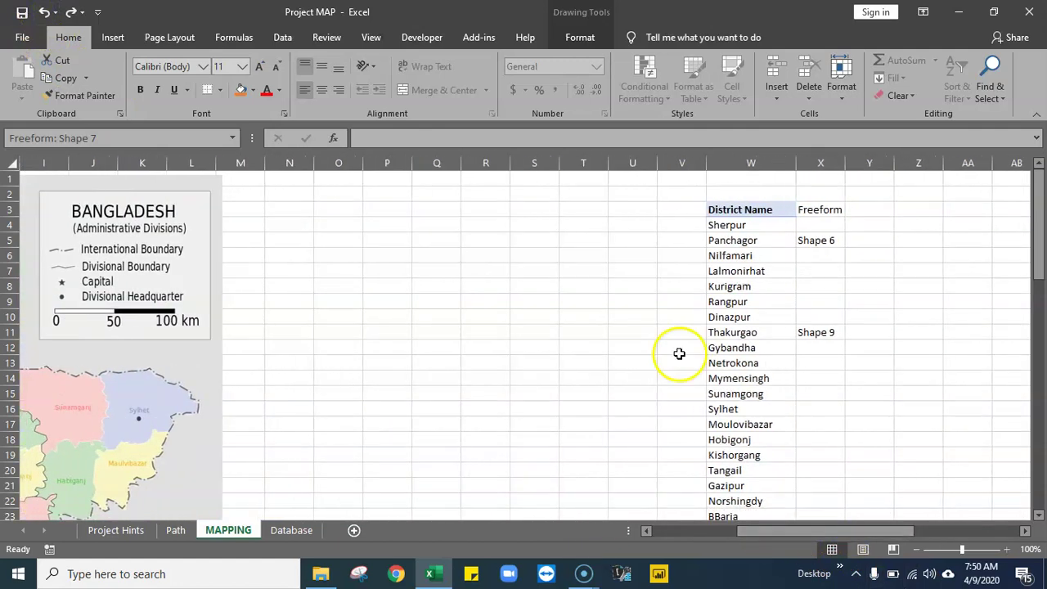
left_click(826, 238)
mouse_move(830, 243)
left_mouse_down()
mouse_move(822, 254)
mouse_move(836, 256)
left_mouse_up()
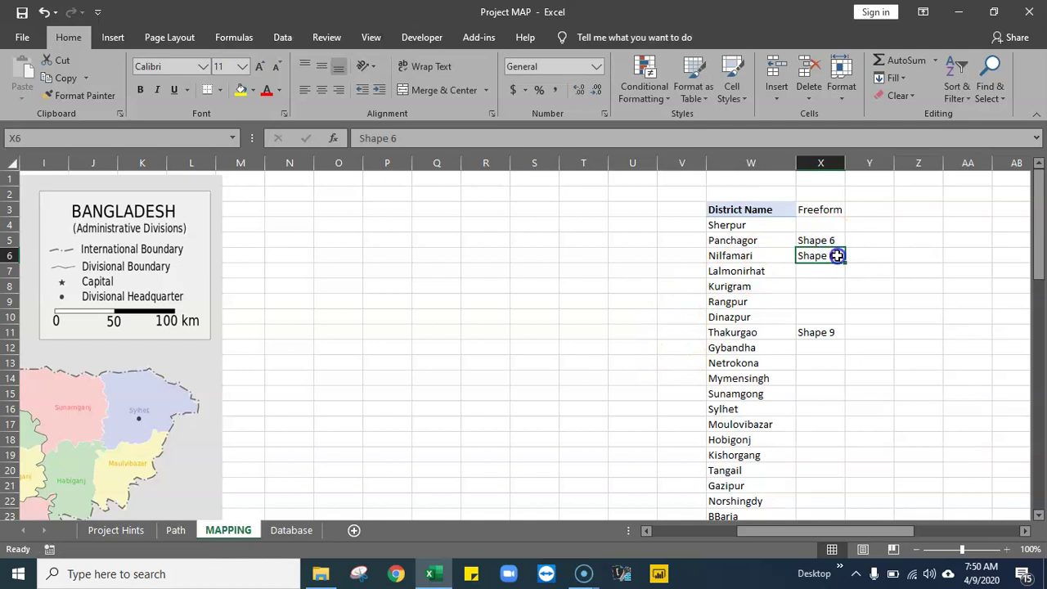
double_click(834, 256)
double_click(831, 255)
type("7")
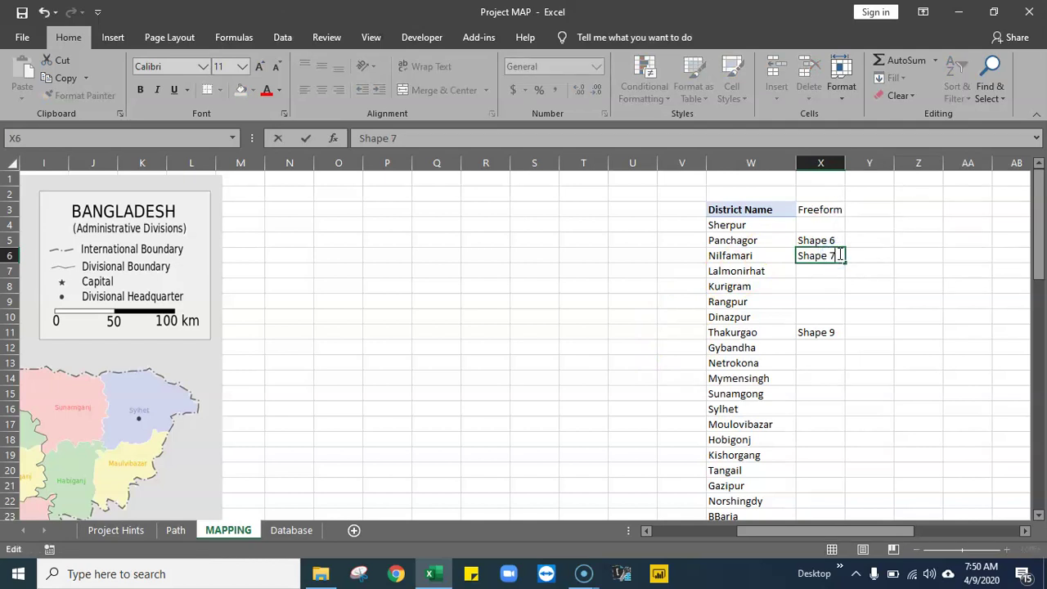
key("Return")
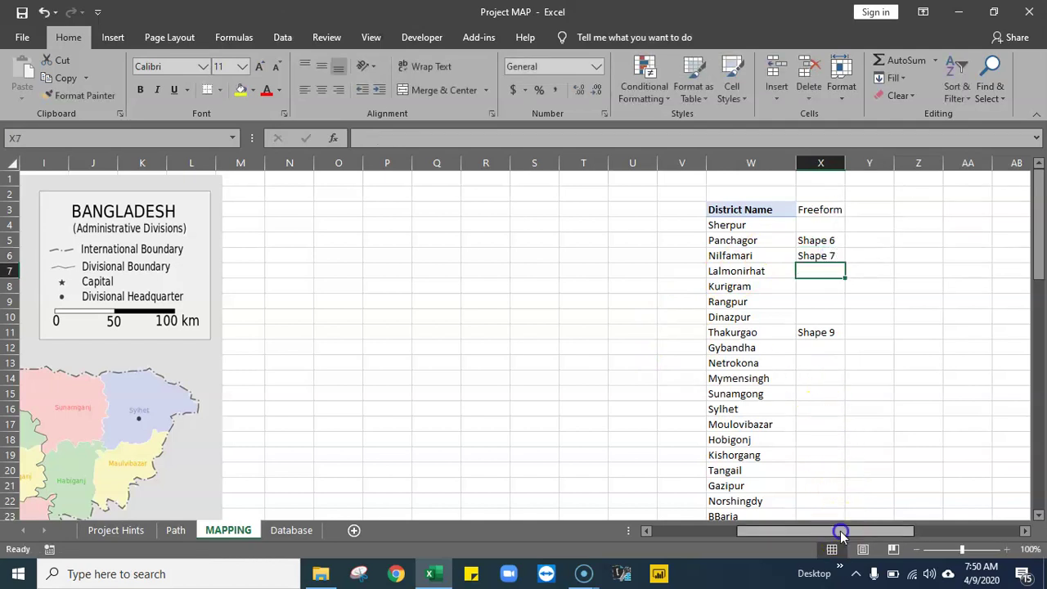
- Identify Shape 8 as Lalmonirhat and fill 'Shape 8' beside Lalmonirhat
left_click_drag(841, 531, 587, 476)
left_click(199, 264)
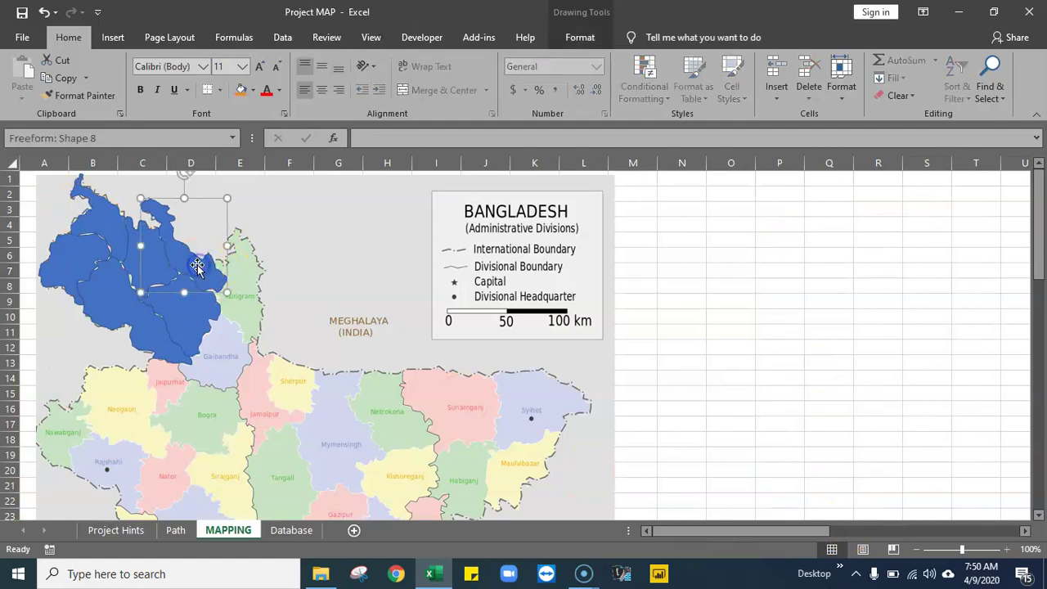
left_click_drag(175, 254, 261, 243)
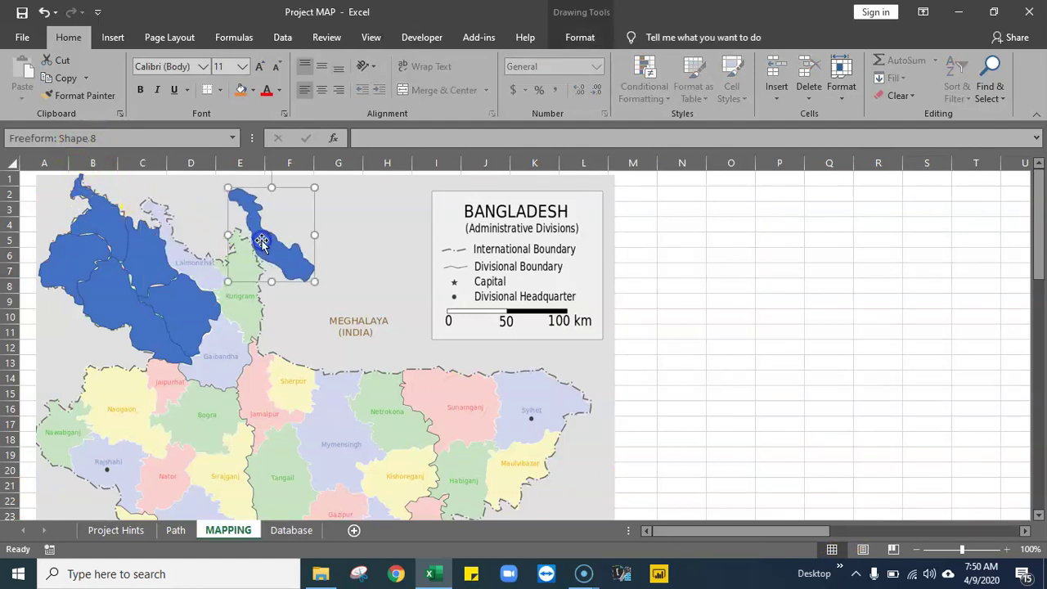
left_click(41, 12)
left_click_drag(723, 532, 844, 533)
left_click(624, 256)
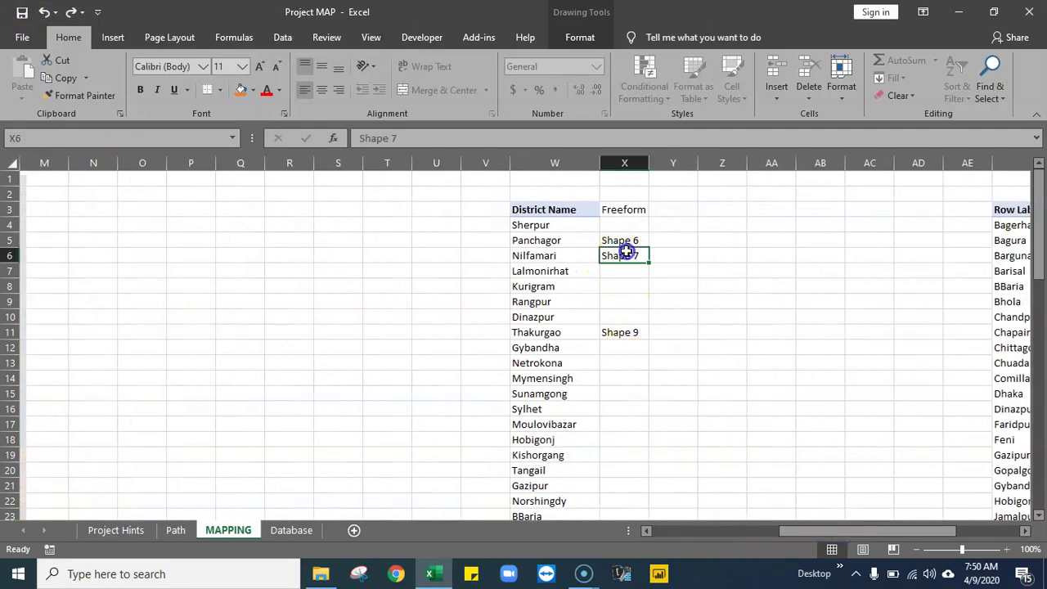
left_click_drag(650, 263, 649, 274)
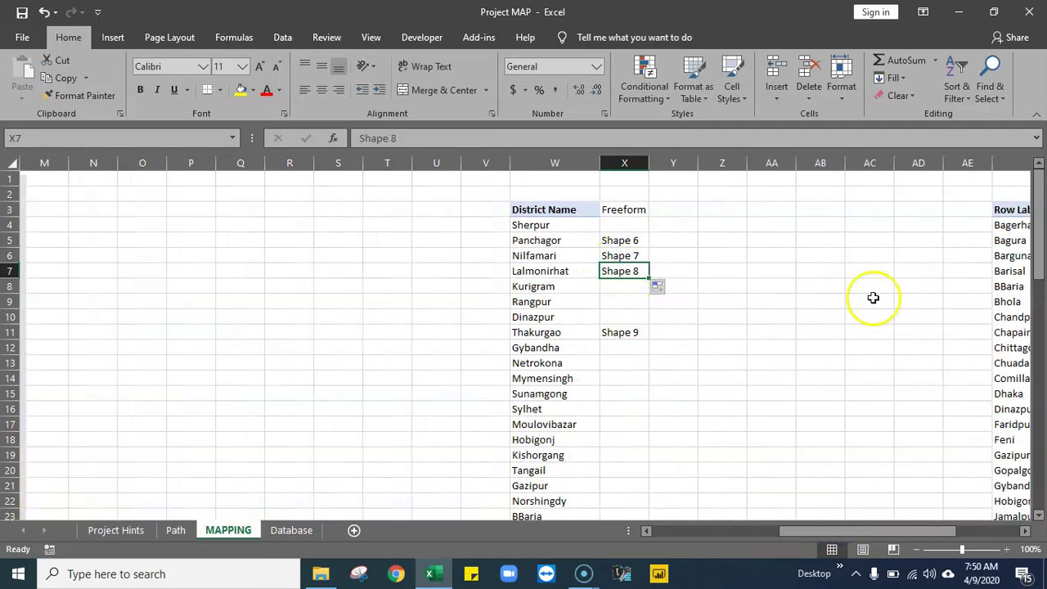
- Identify Shape 12 as Rangpur and enter 'Shape 12' beside Rangpur
left_click_drag(842, 531, 693, 530)
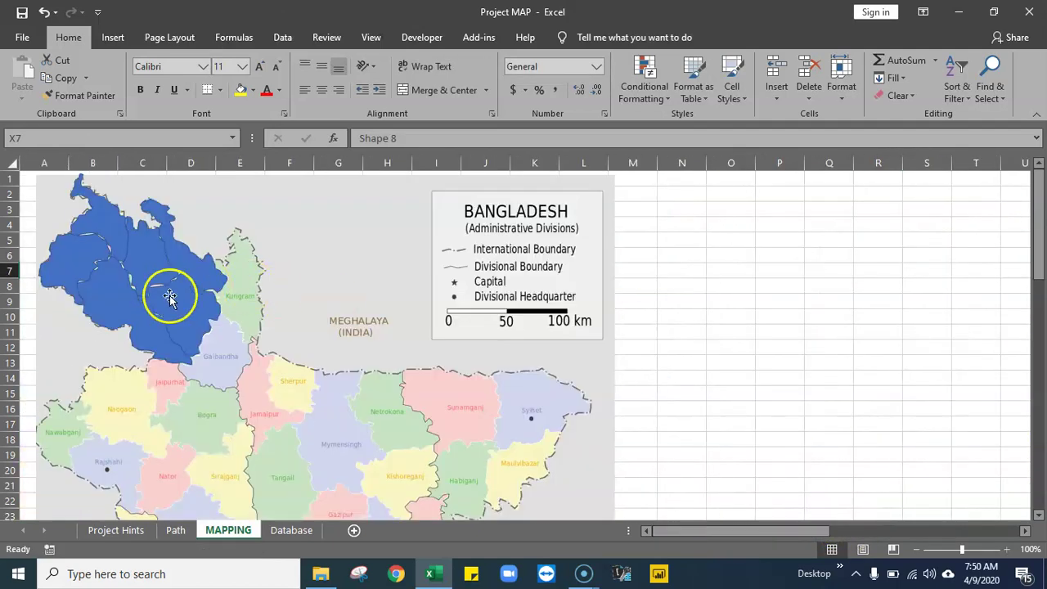
left_click(196, 296)
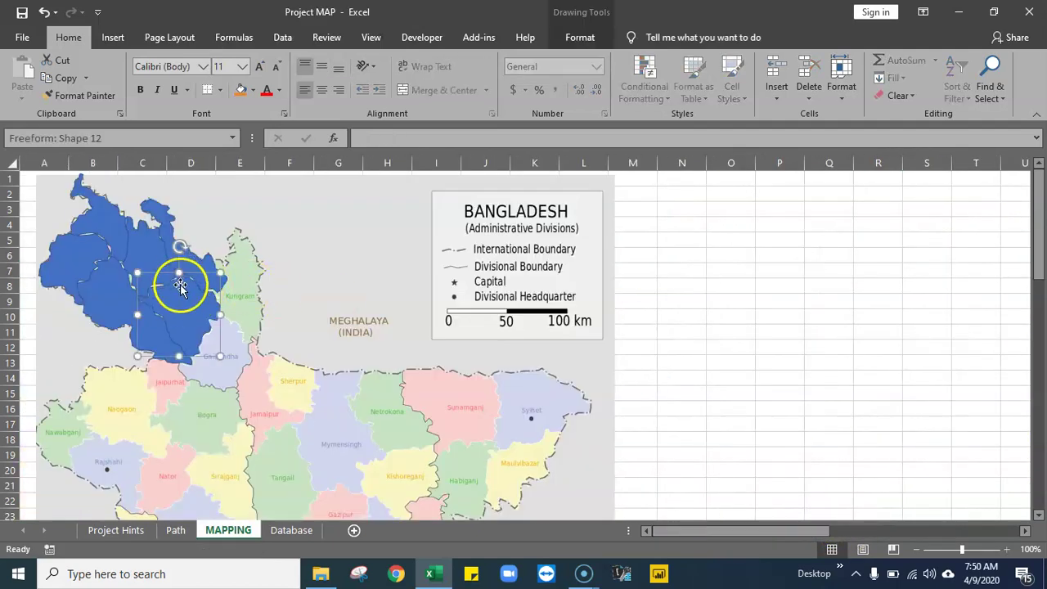
left_click_drag(184, 306, 285, 319)
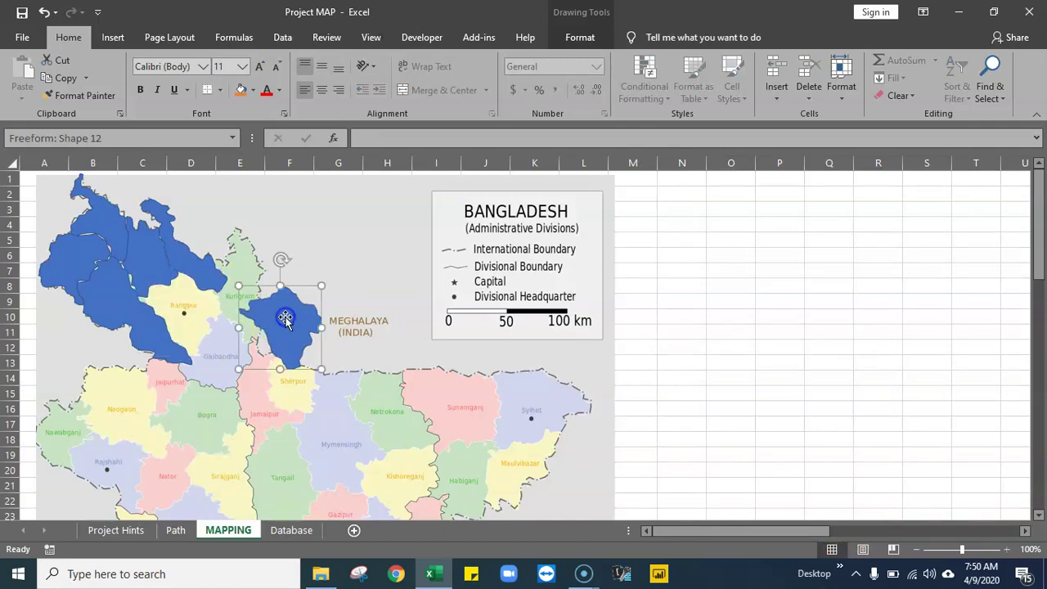
left_click(45, 12)
left_click_drag(743, 530, 827, 532)
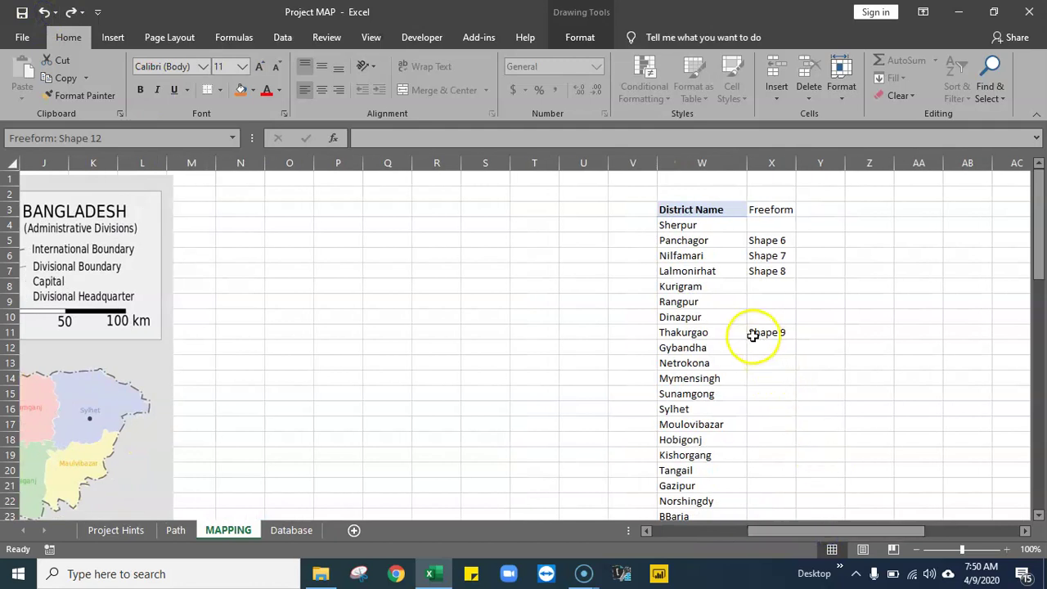
left_click(758, 301)
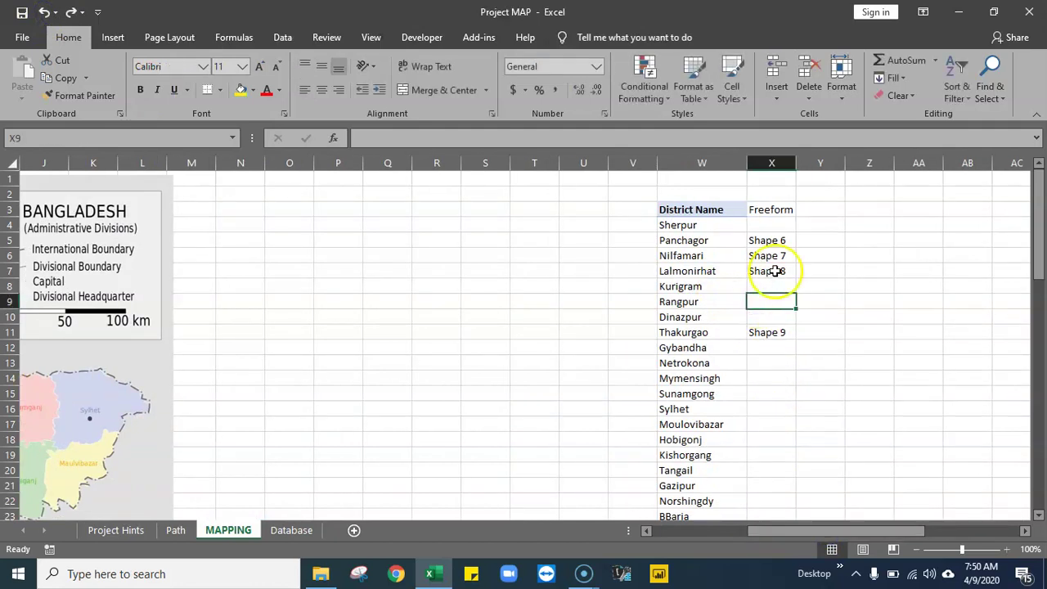
left_click(775, 271)
left_click_drag(781, 278, 793, 301)
double_click(779, 301)
type("1")
key("Return")
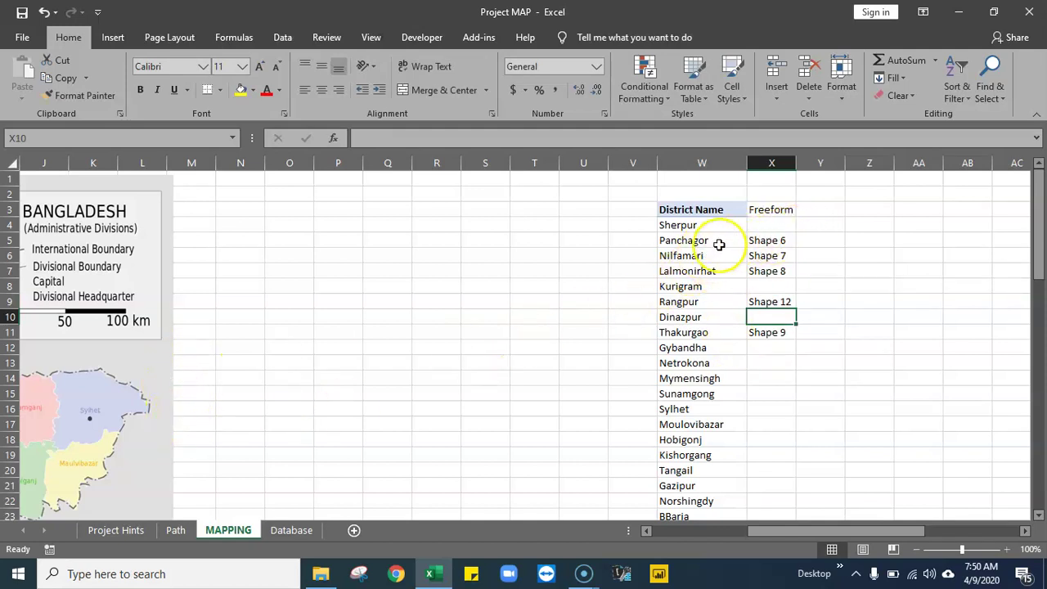
- Select Panchagor with its Shape 6 entry (W5:X5), then bring the map back into view
left_click(746, 239)
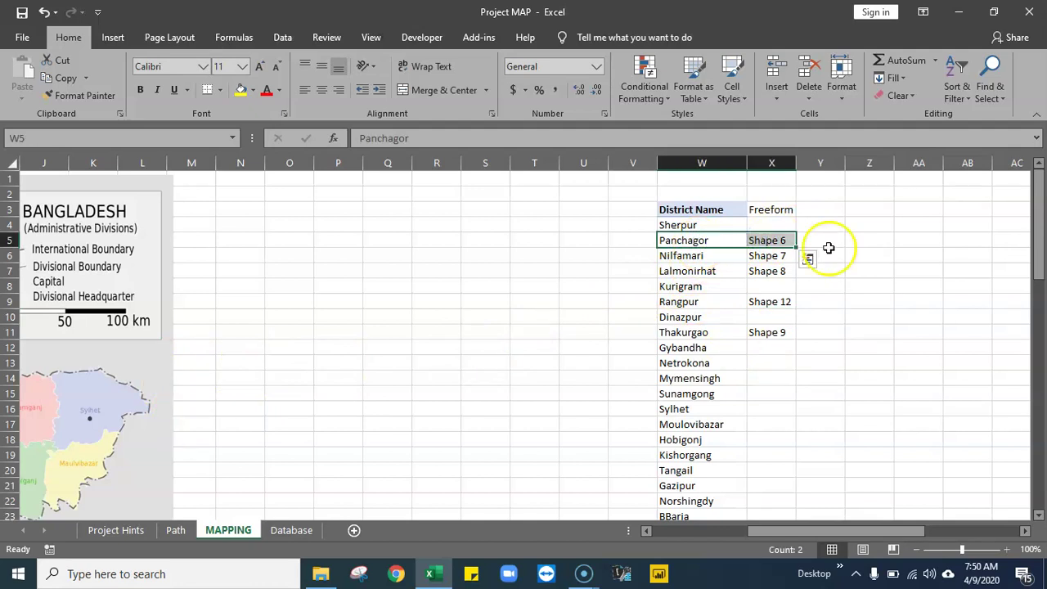
left_click_drag(702, 240, 775, 244)
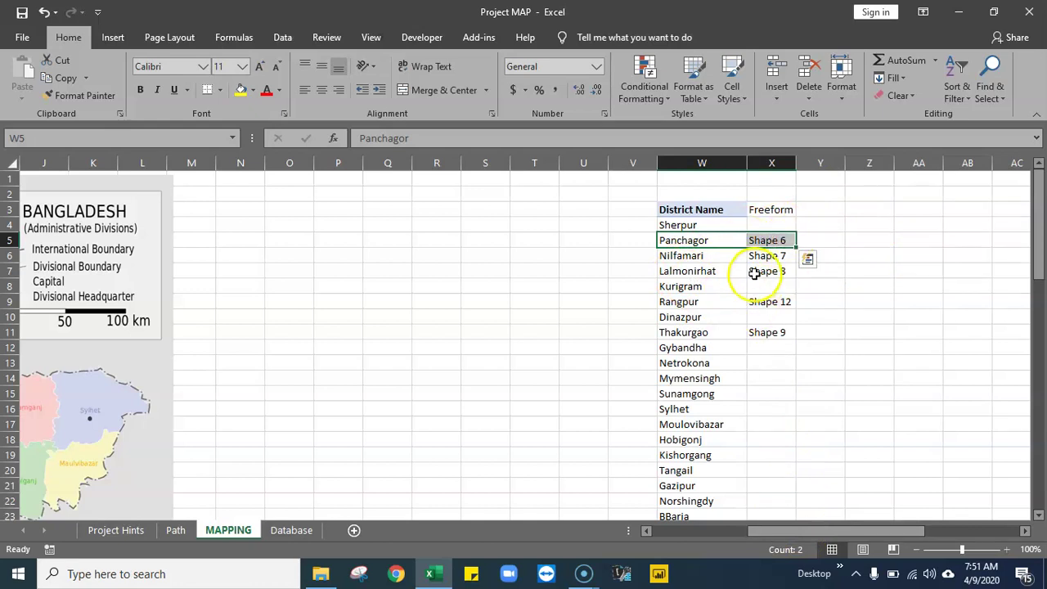
left_click_drag(775, 241, 788, 341)
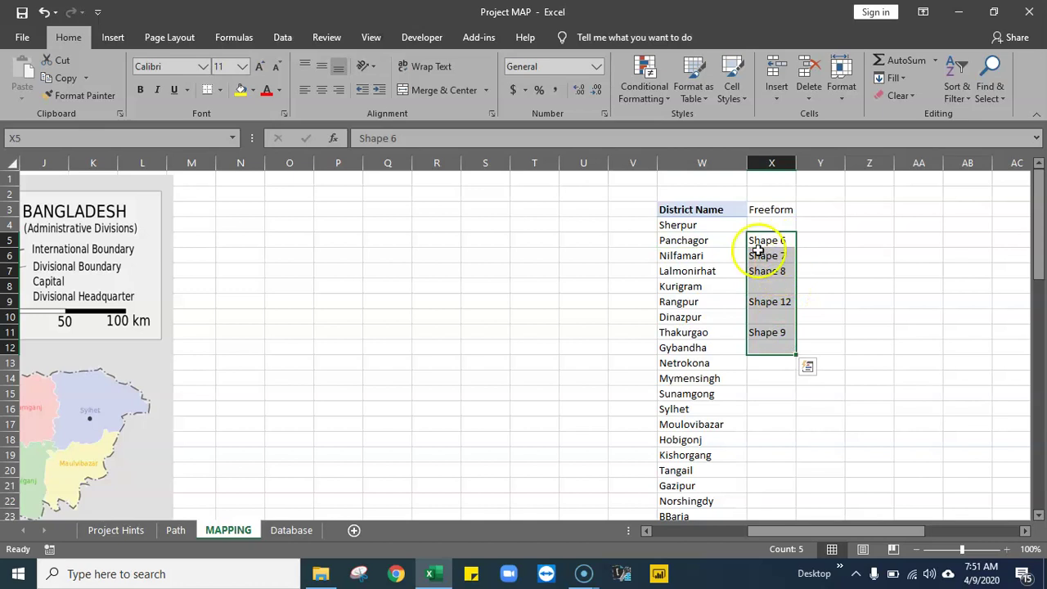
left_click_drag(691, 225, 701, 455)
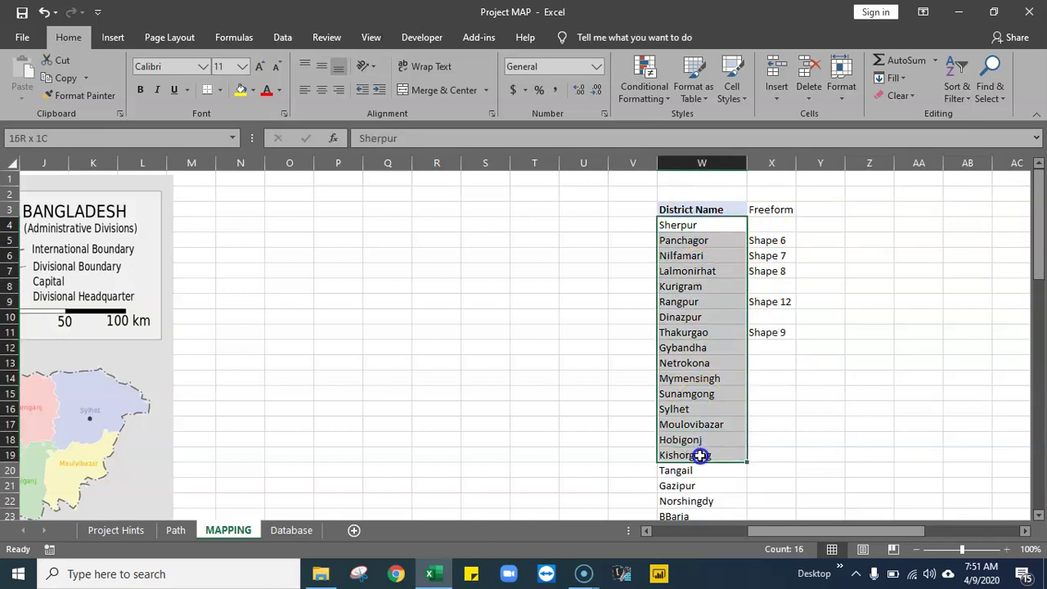
left_click_drag(713, 238, 770, 240)
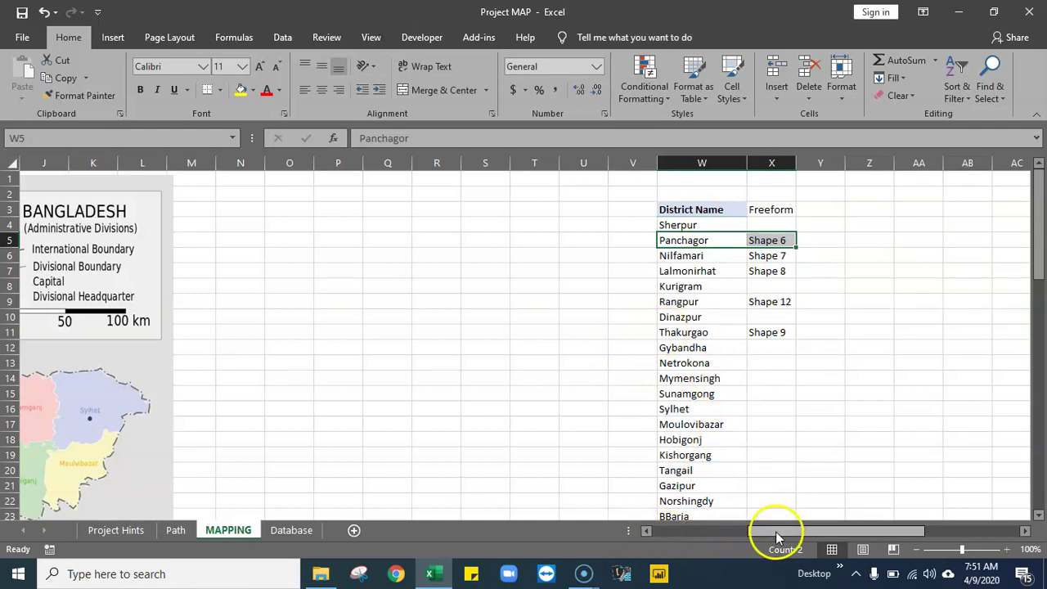
left_click_drag(776, 532, 777, 532)
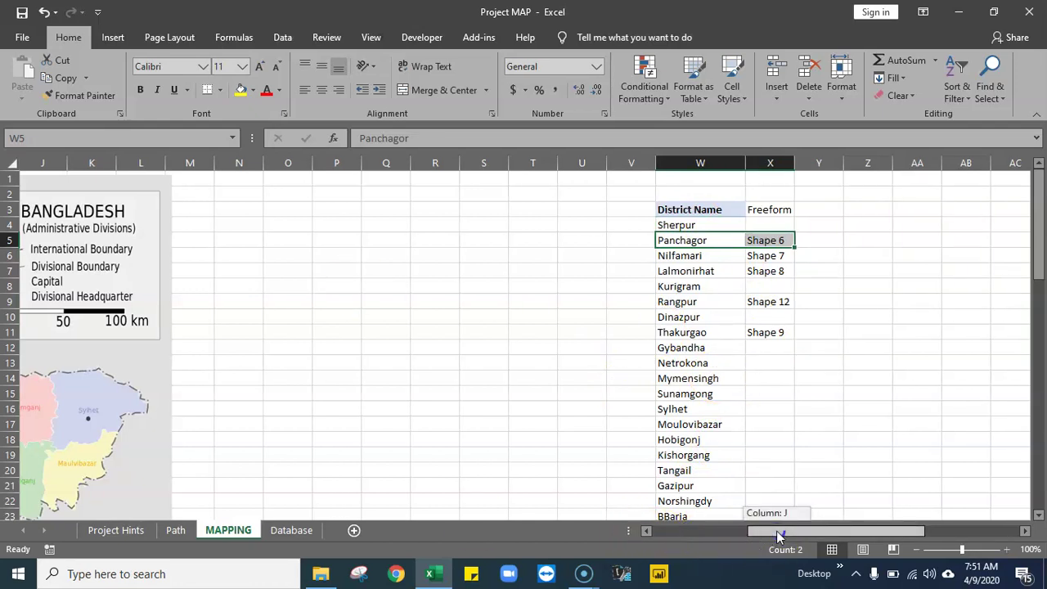
left_click_drag(777, 532, 664, 530)
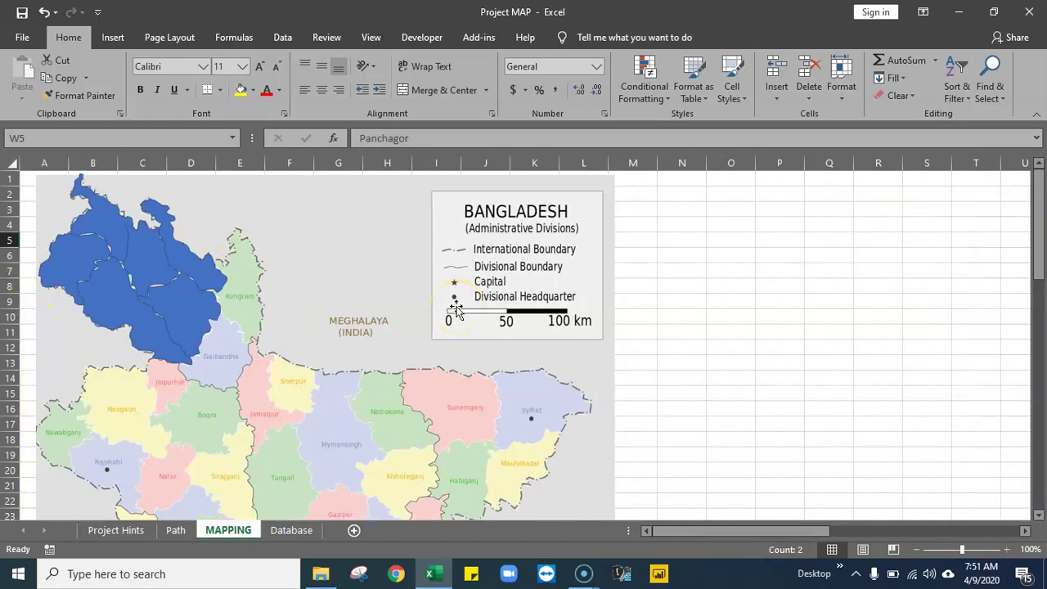
scroll(274, 444, "down", 3)
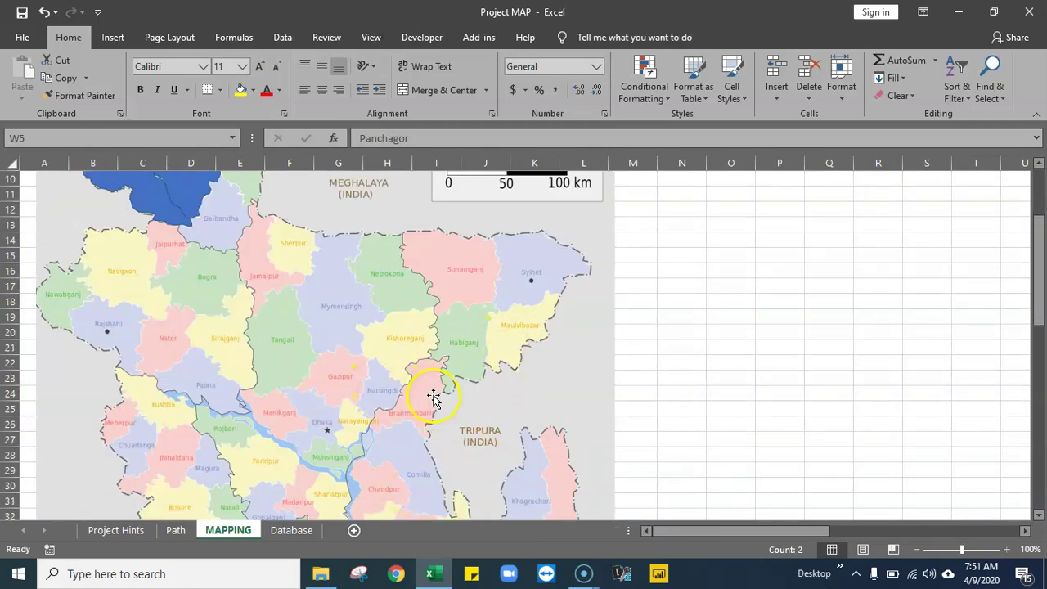
scroll(399, 438, "up", 3)
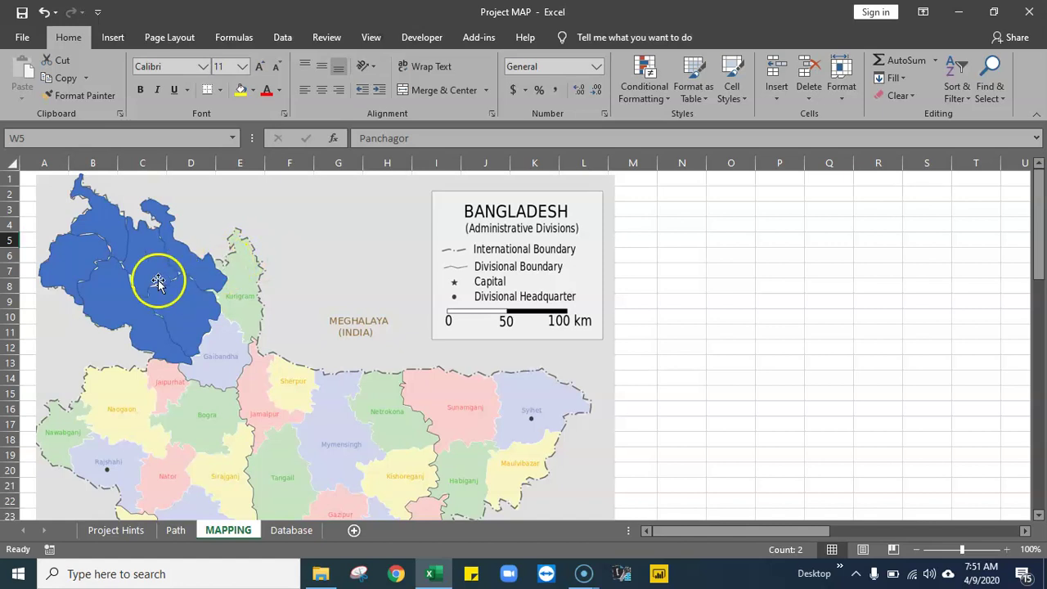
- Fill the Panchagor shape (Shape 6) orange, after briefly trying dark green
left_click(102, 226)
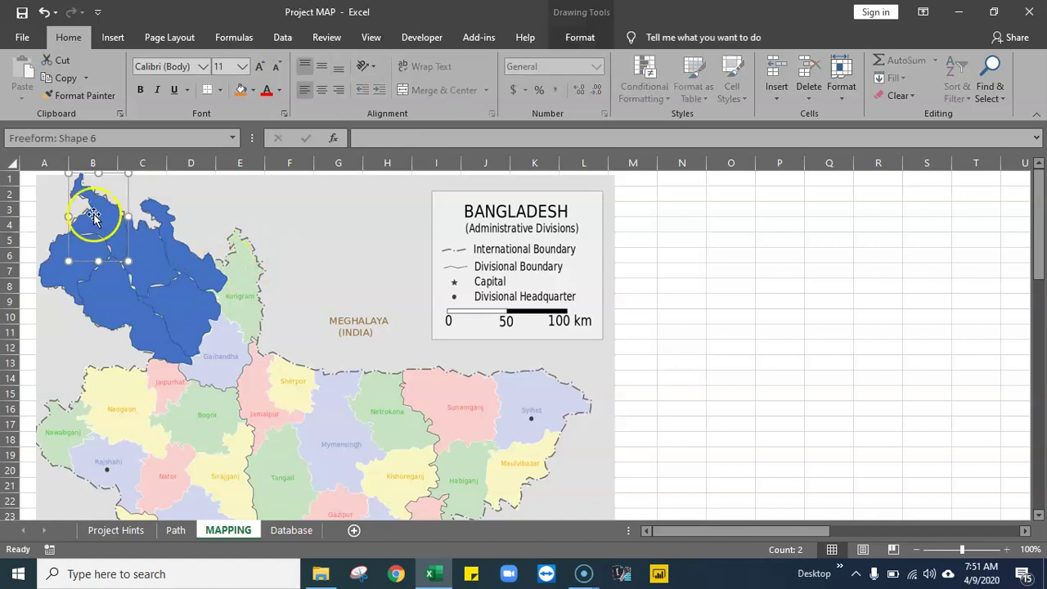
left_click(255, 90)
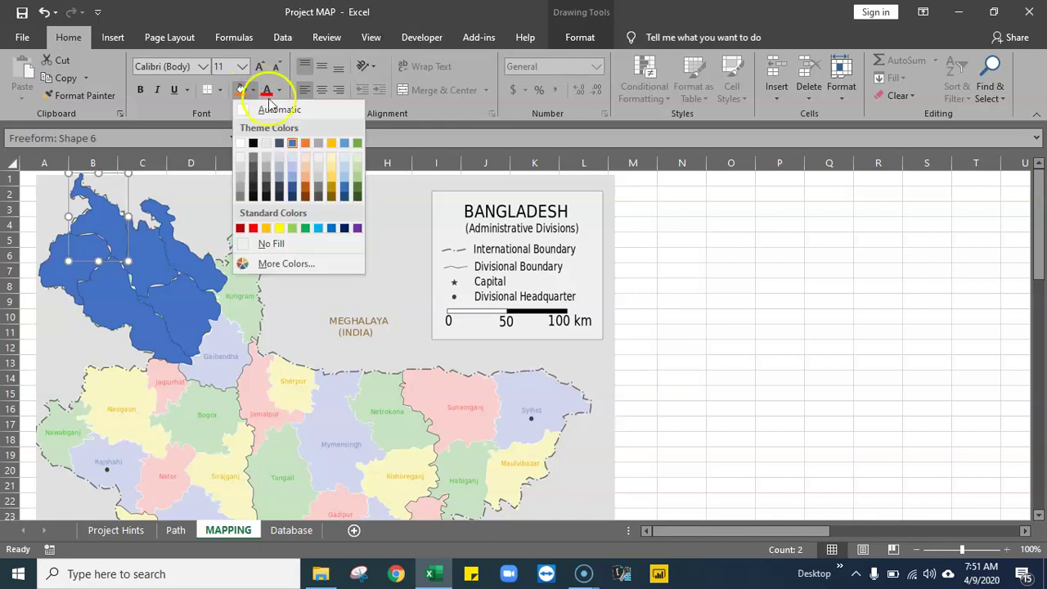
left_click(359, 189)
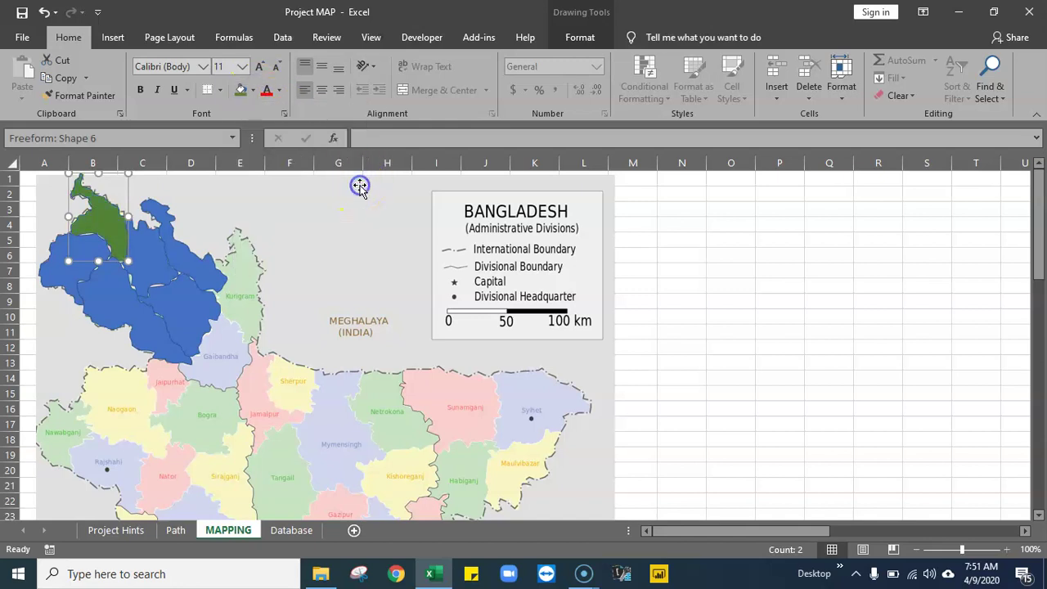
left_click(254, 90)
left_click(266, 227)
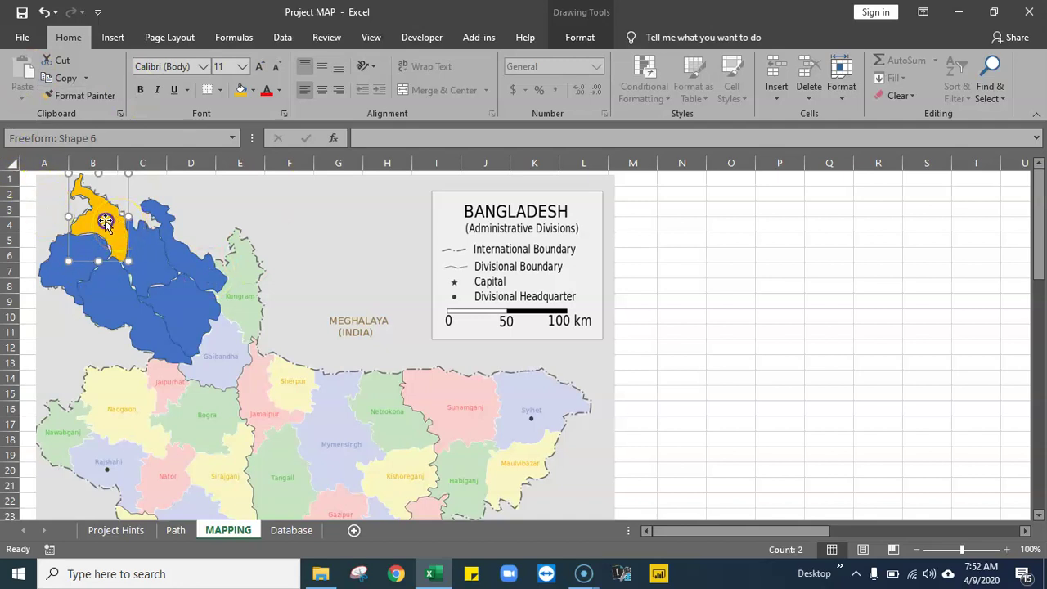
- Check the Shape 6 entry beside Panchagor in X5
left_click_drag(708, 533, 802, 530)
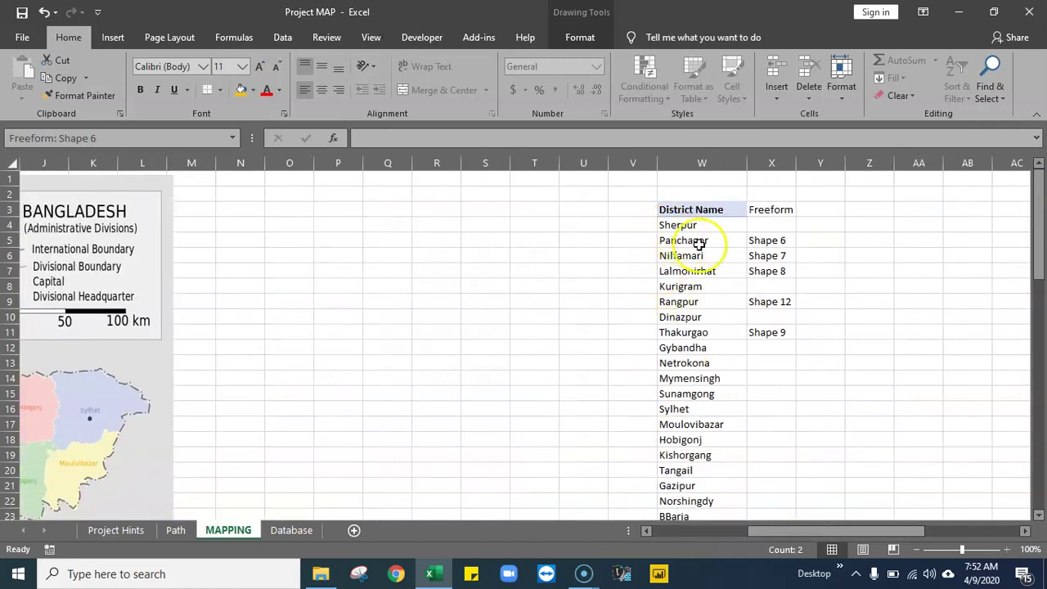
left_click_drag(783, 241, 728, 238)
left_click_drag(809, 528, 732, 240)
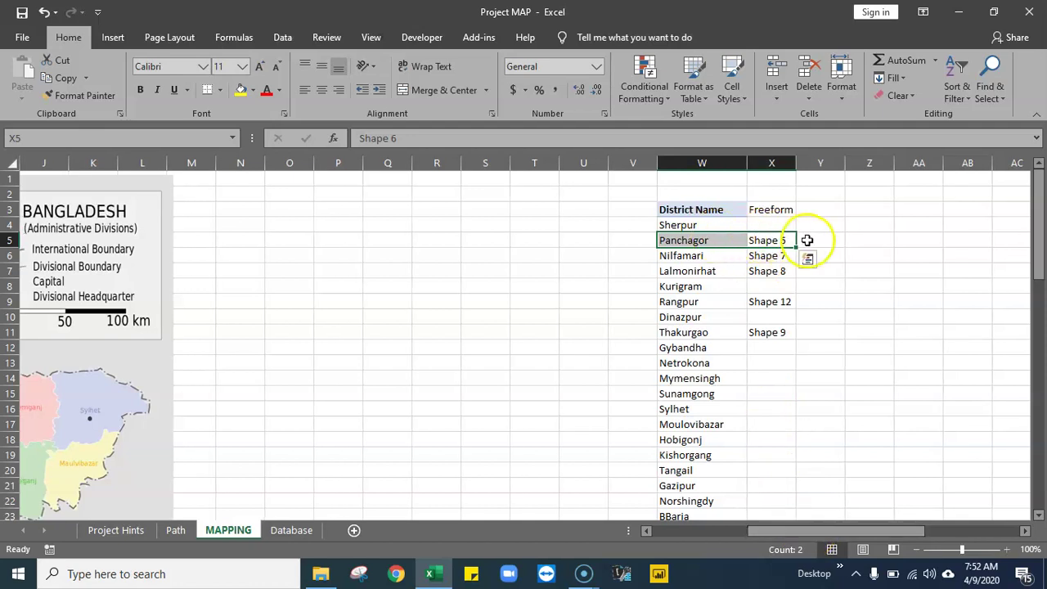
left_click(771, 240)
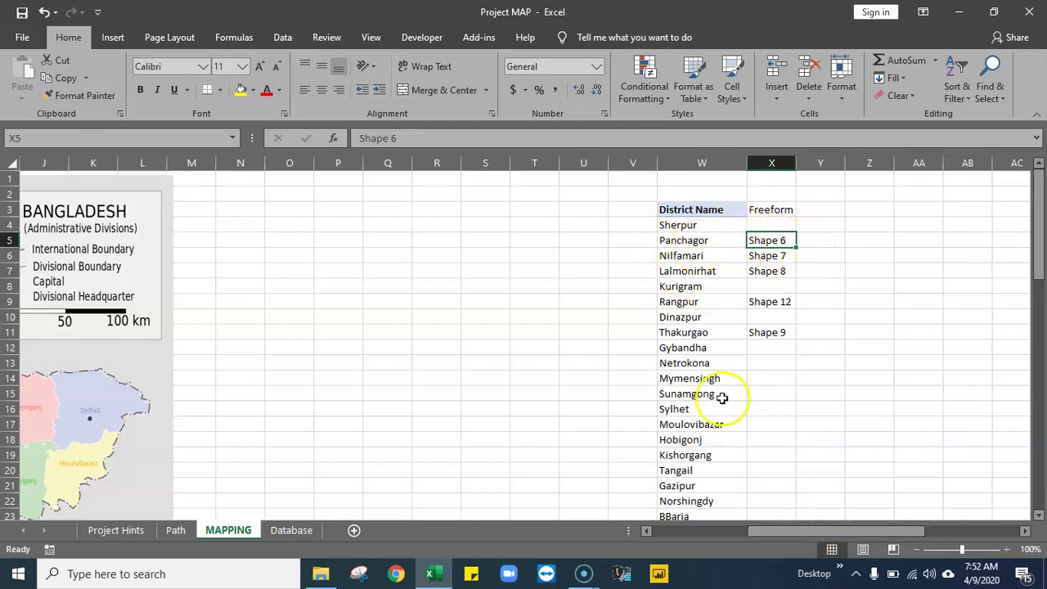
left_click_drag(829, 531, 604, 506)
- Inspect the orange Panchagor shape's shortcut menu, then bring the Qty, T Sale and T Collection pivot table into view
left_click(92, 225)
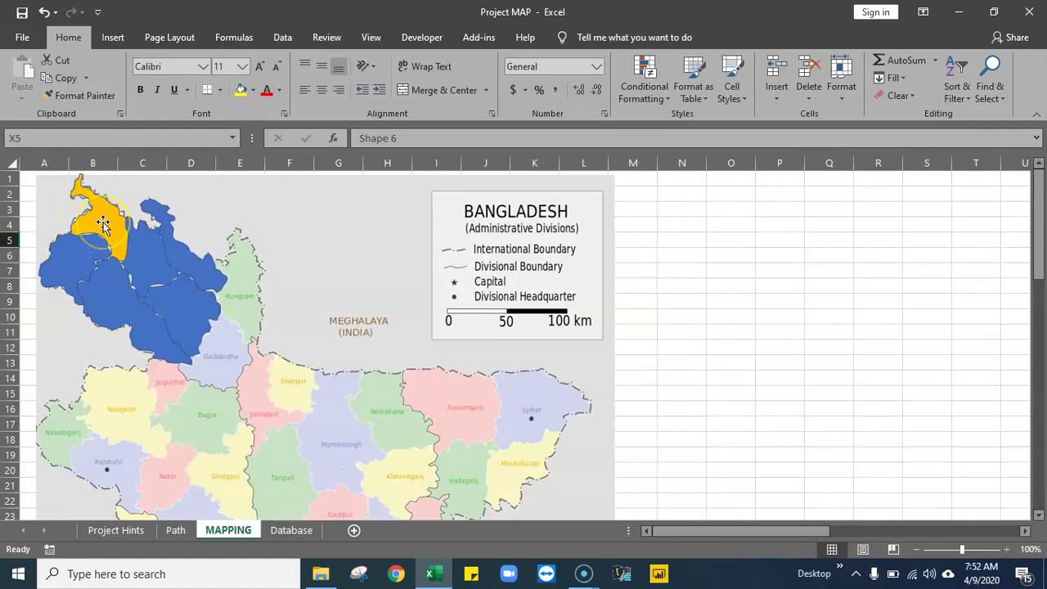
right_click(103, 222)
left_click(881, 332)
left_click(135, 214)
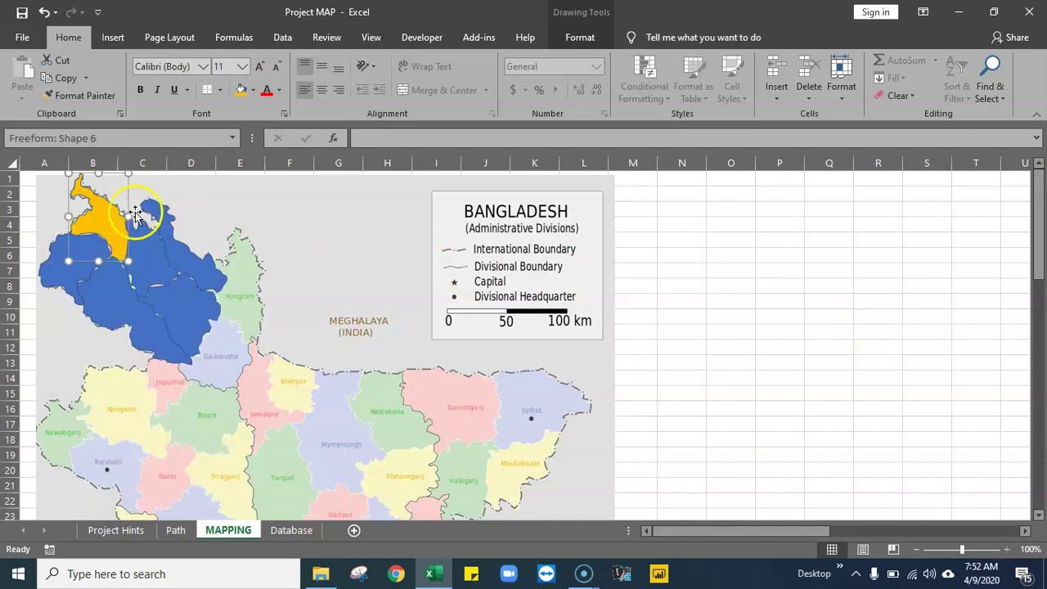
left_click(99, 226)
left_click_drag(99, 225, 98, 217)
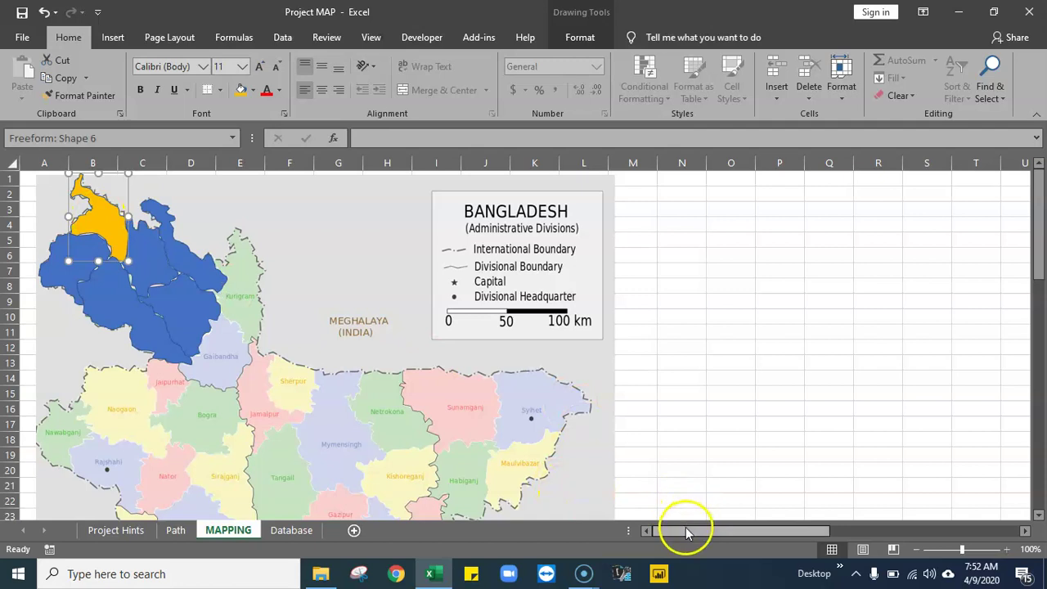
left_click_drag(685, 532, 911, 533)
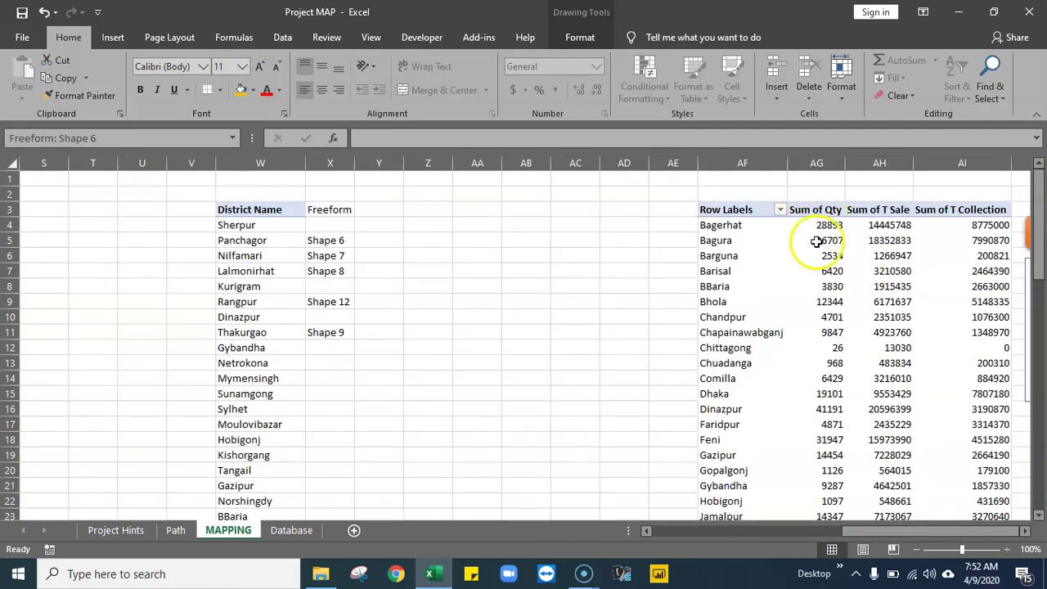
- Review Bagerhat's Qty, T Sale and T Collection totals in AG4:AI4, then return to the map
left_click(810, 224)
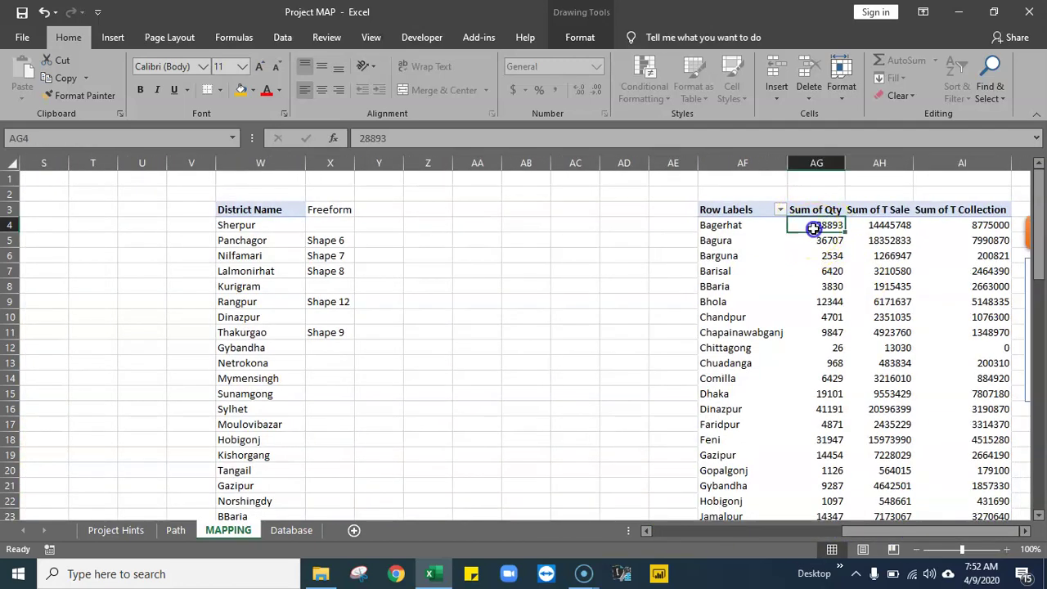
left_click(887, 225)
left_click(972, 225)
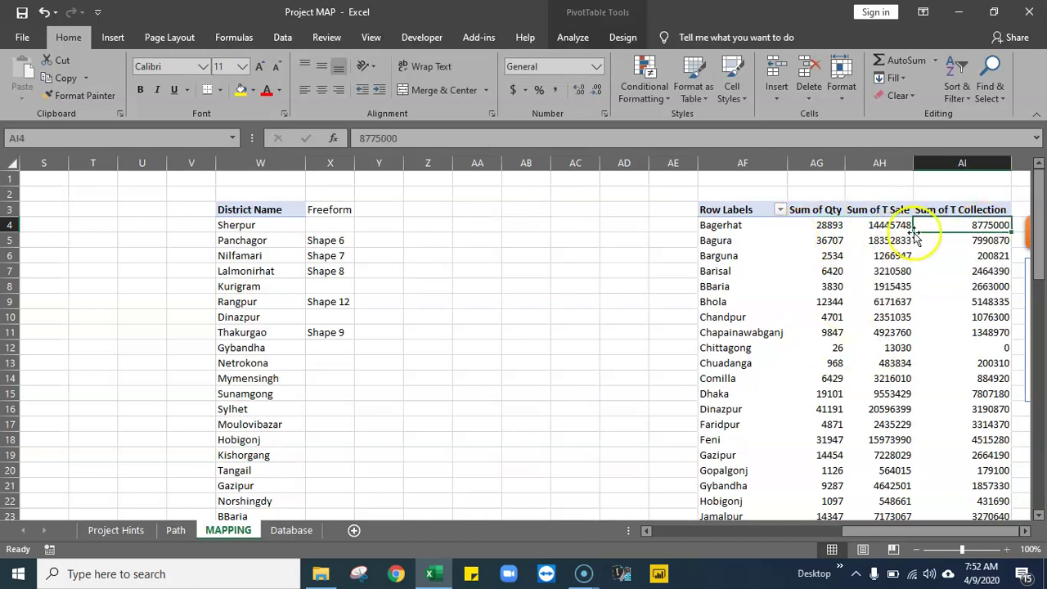
left_click(893, 532)
left_click_drag(812, 228, 986, 229)
left_click_drag(872, 532, 676, 532)
- Select the Thakurgao (9), Nilfamari (7) and Rangpur (12) shapes and orange Panchagor to confirm their names
left_click(92, 225)
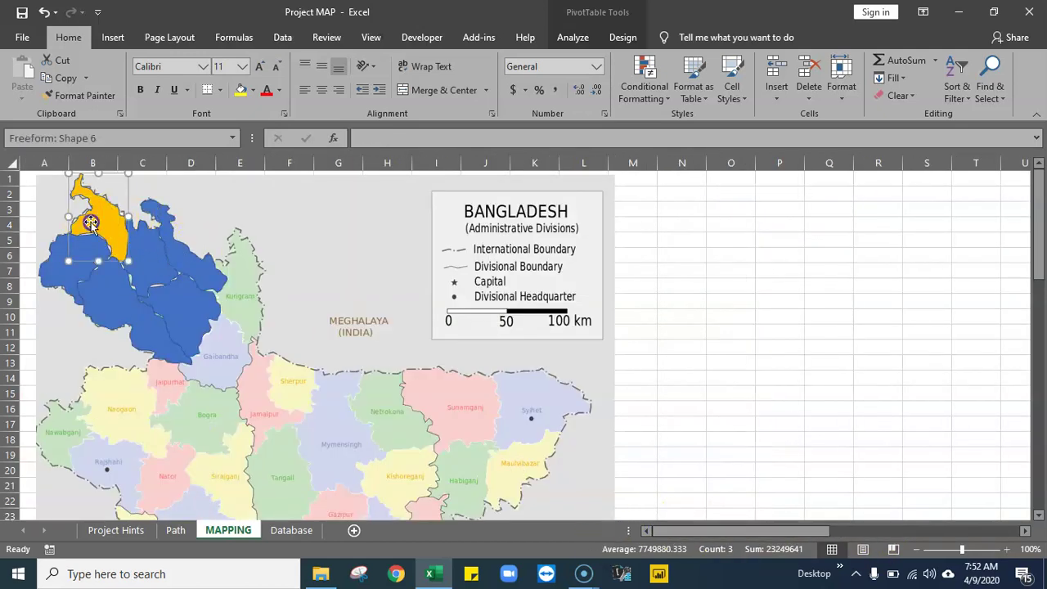
left_click(71, 268)
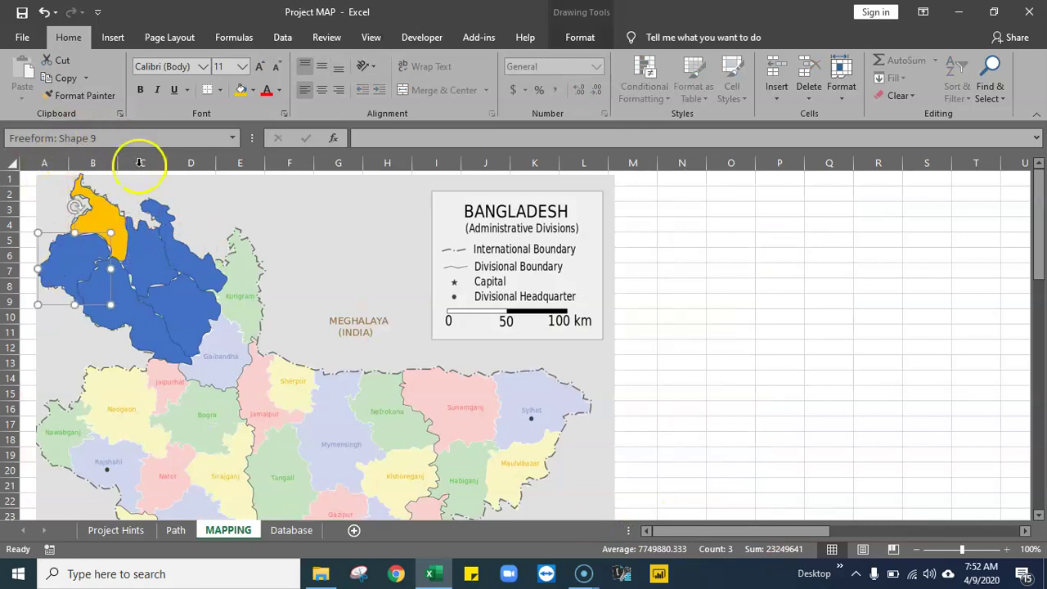
left_click(134, 298)
left_click(149, 241)
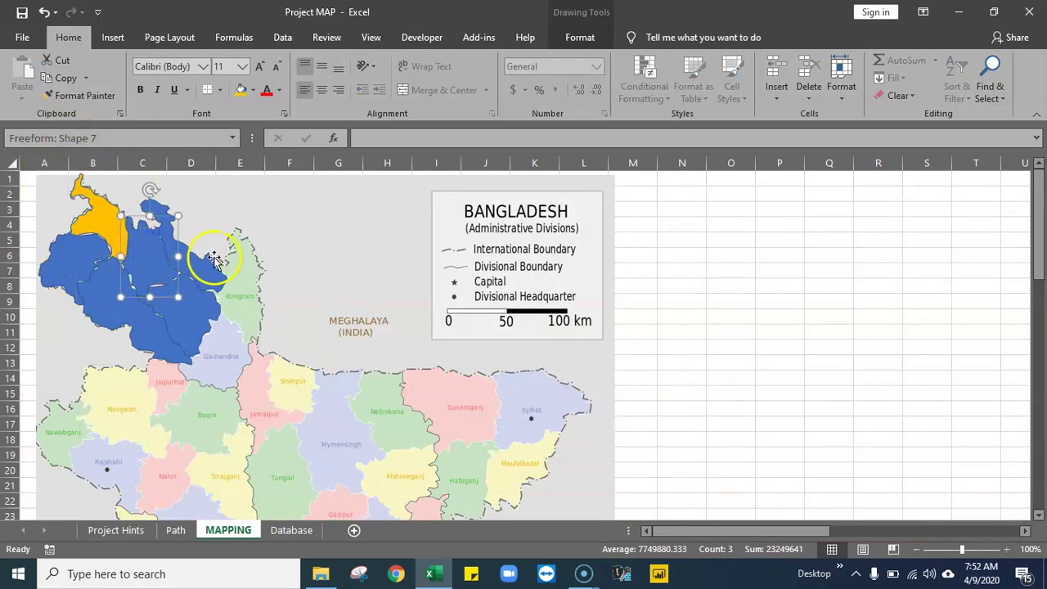
left_click(203, 316)
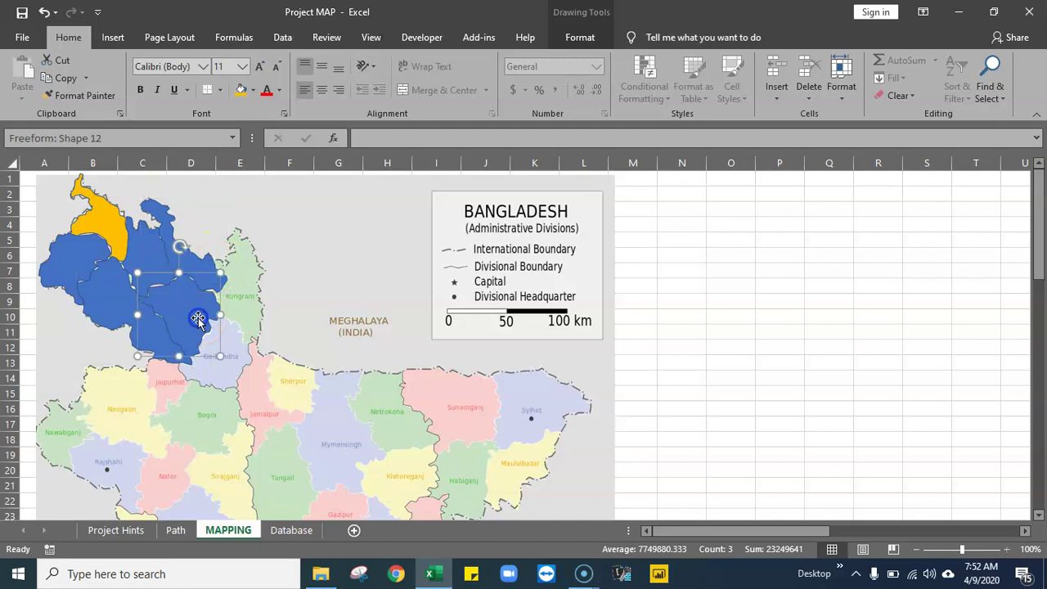
left_click(113, 311)
left_click(108, 226)
left_click(109, 224)
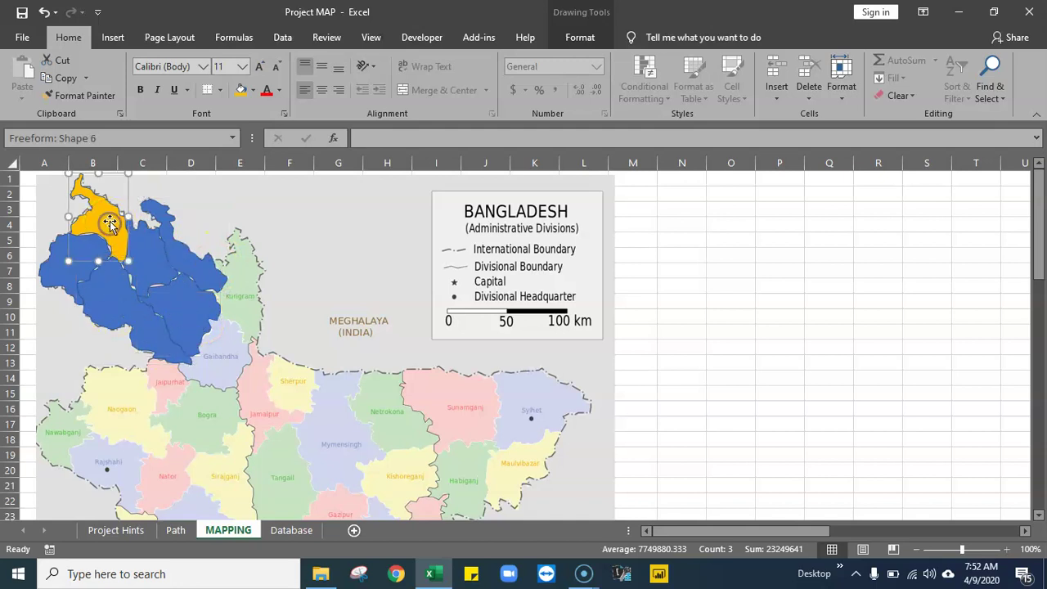
left_click(105, 229)
left_click(699, 269)
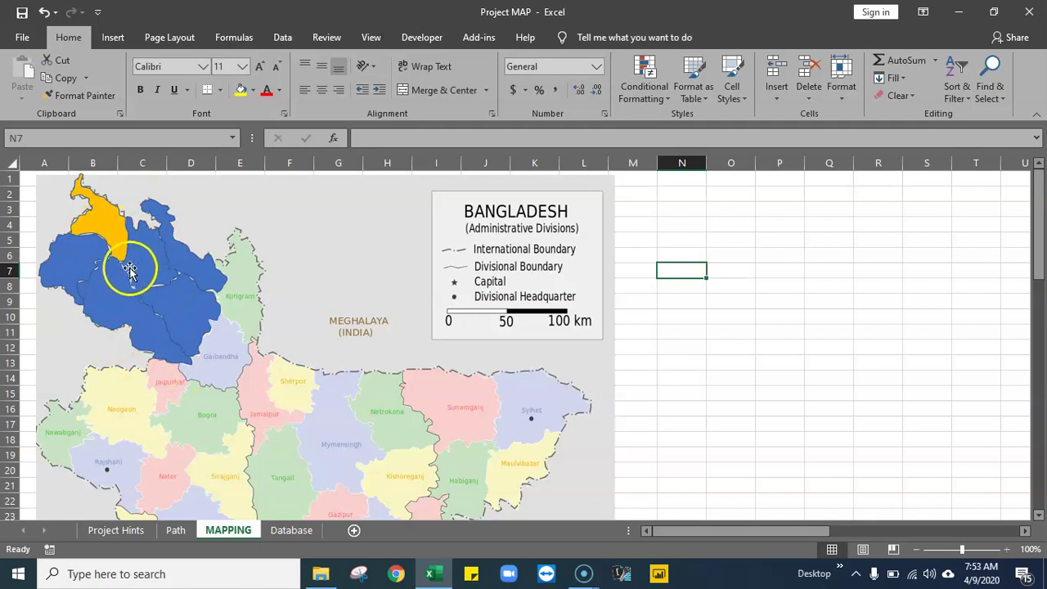
- Reselect the orange Panchagor shape and bring the District Name list back into view
scroll(208, 427, "down", 6)
scroll(209, 428, "up", 6)
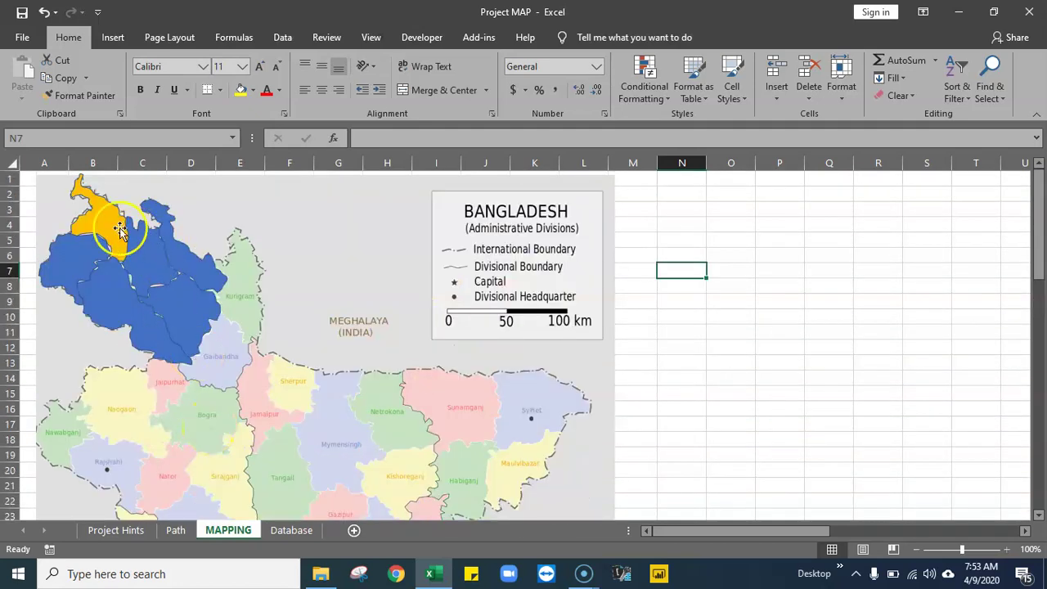
mouse_move(702, 533)
left_mouse_down()
mouse_move(807, 531)
mouse_move(697, 524)
left_mouse_up()
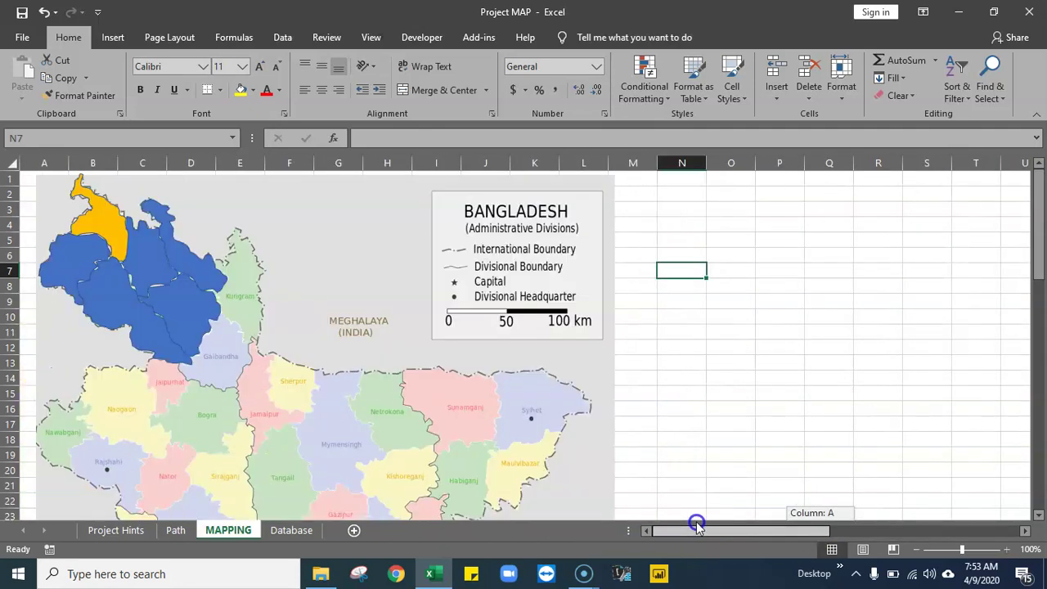
left_click(99, 219)
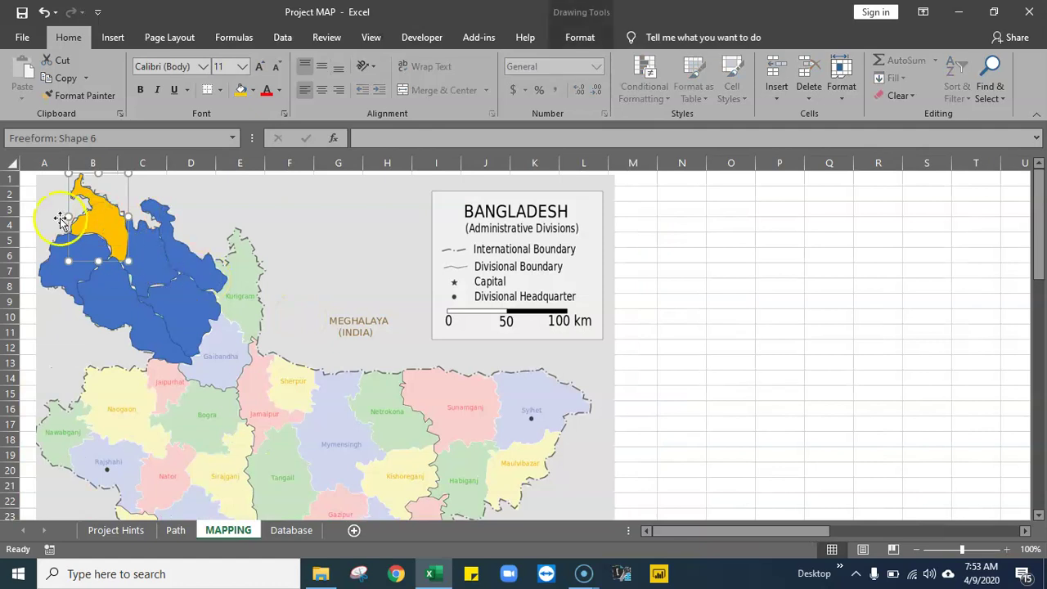
left_click_drag(685, 533, 784, 531)
- Copy the district name Panchagor from its table cell
left_click(761, 238)
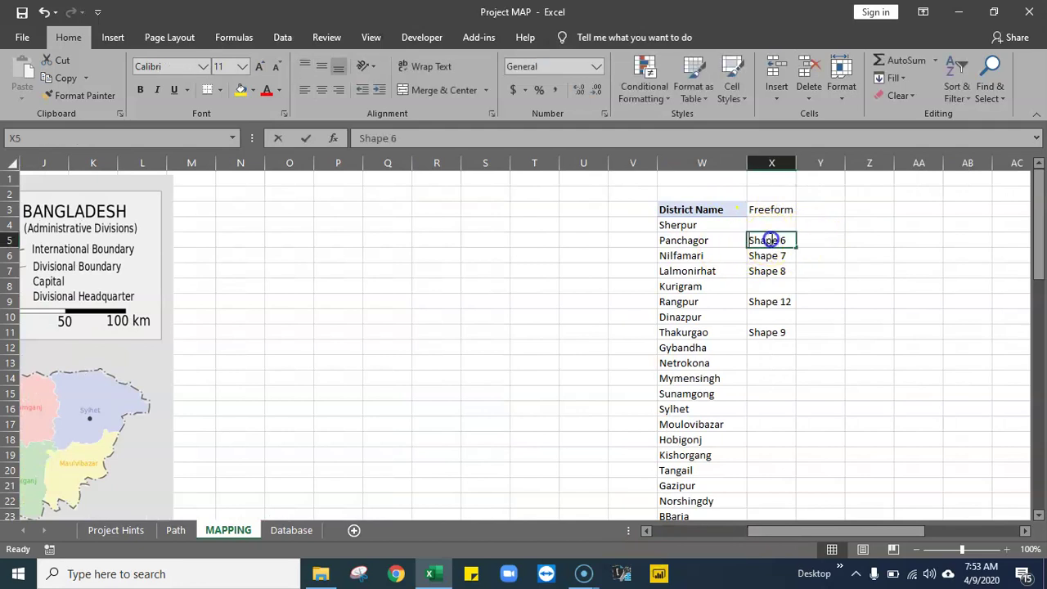
left_click(728, 239)
double_click(711, 239)
left_click_drag(710, 240, 647, 238)
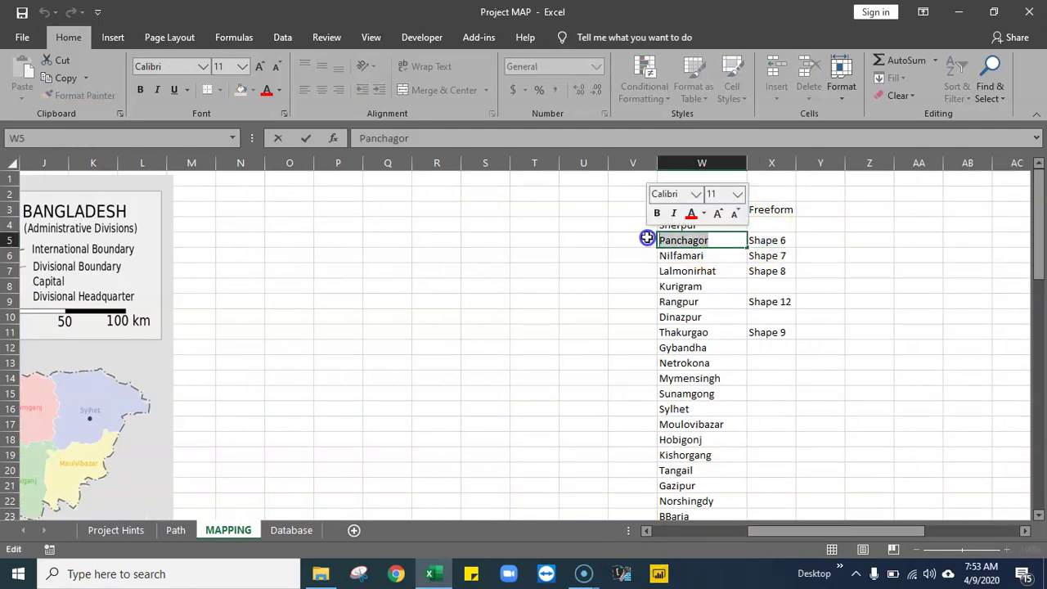
key("ctrl+c")
left_click_drag(745, 532, 672, 533)
- Label the Panchagor shape 'Panchagor', centred both ways, at 10 pt font
left_click(87, 212)
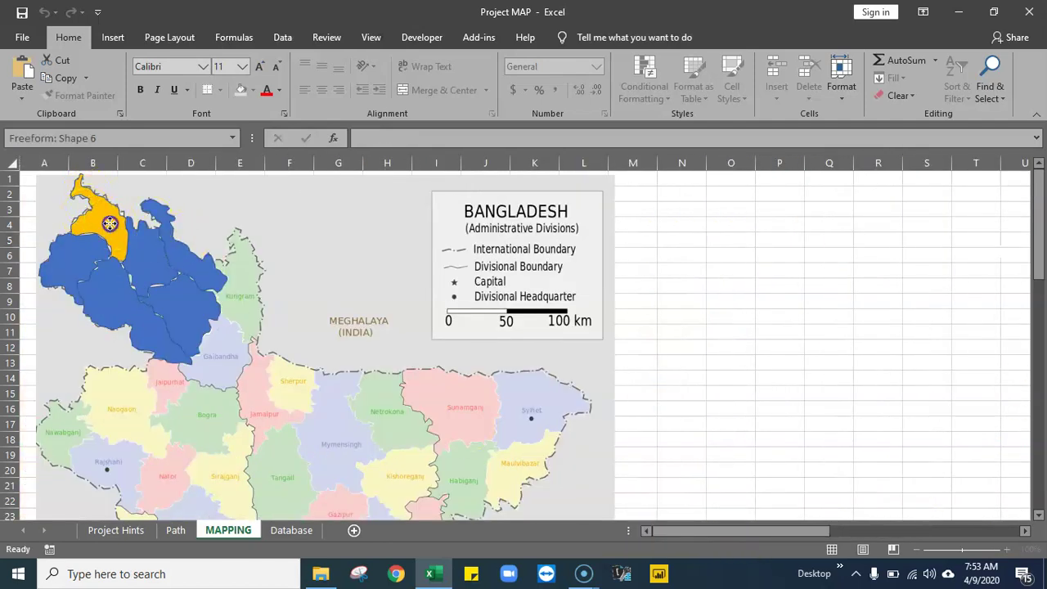
right_click(109, 223)
left_click(147, 310)
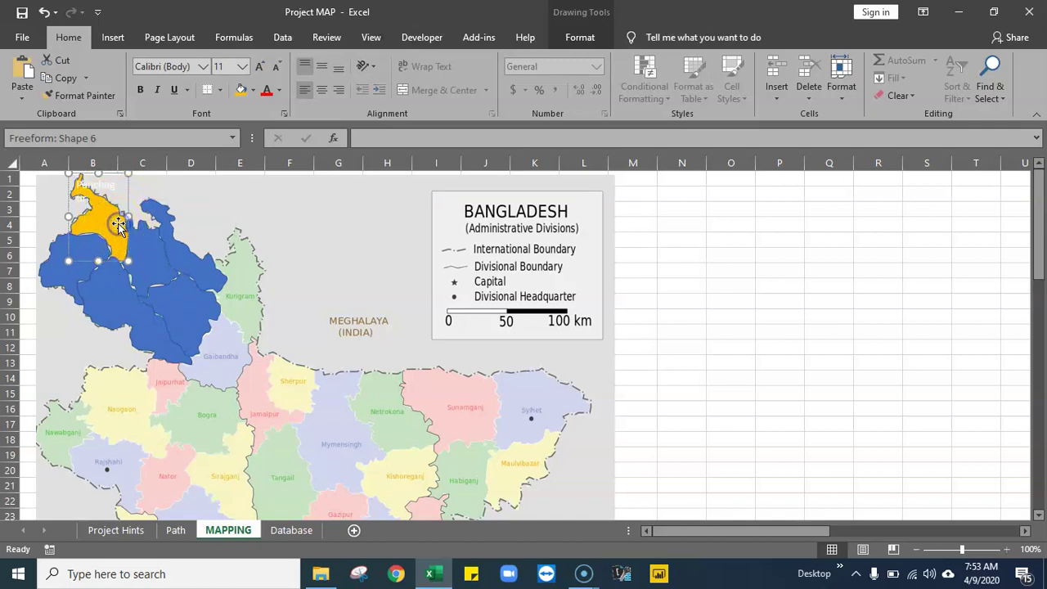
left_click(323, 90)
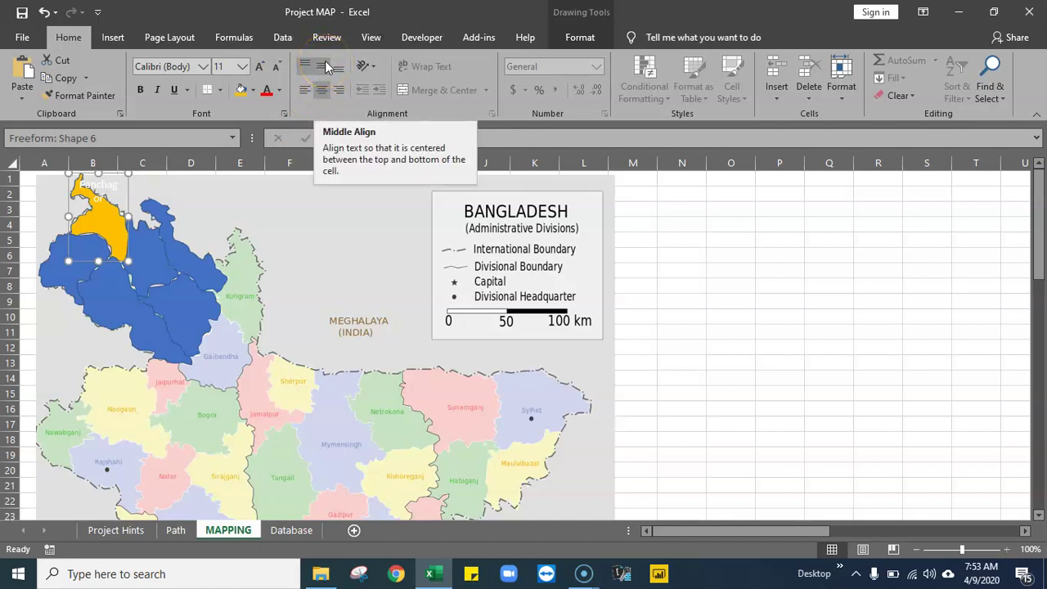
left_click(326, 67)
left_click(109, 216)
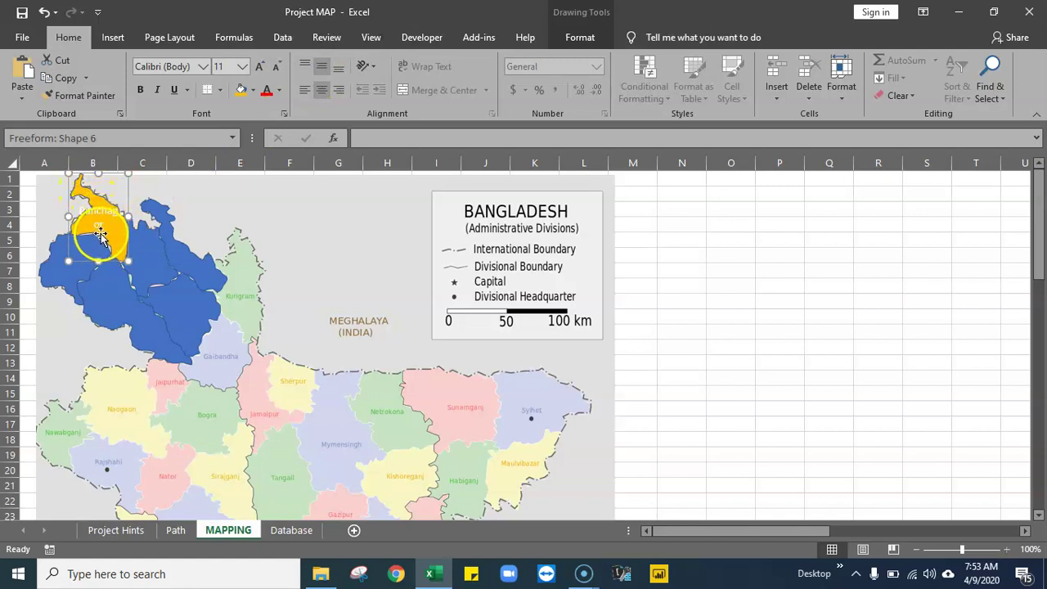
left_click(278, 69)
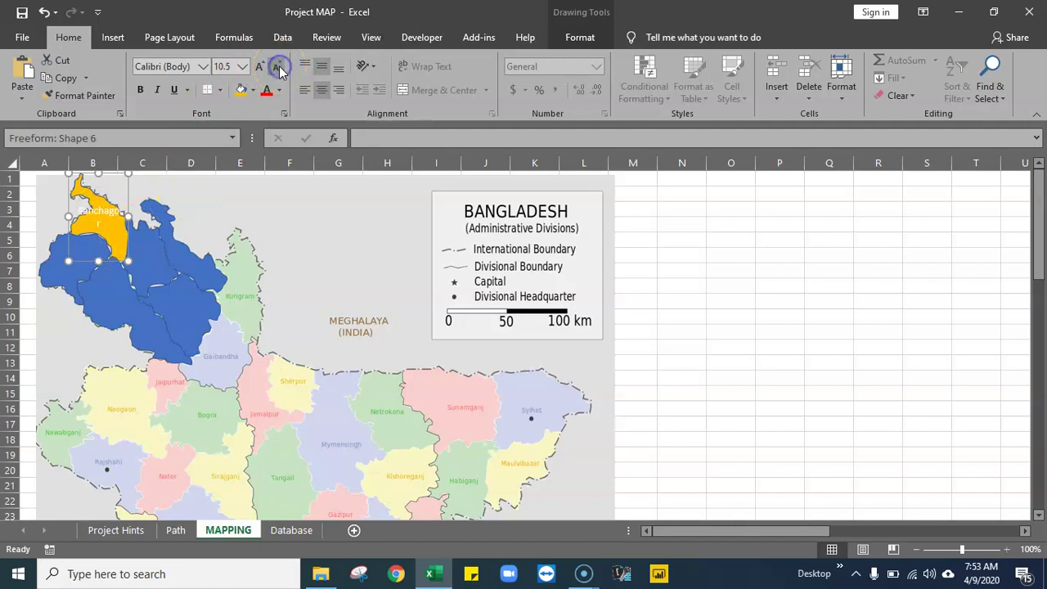
left_click(278, 69)
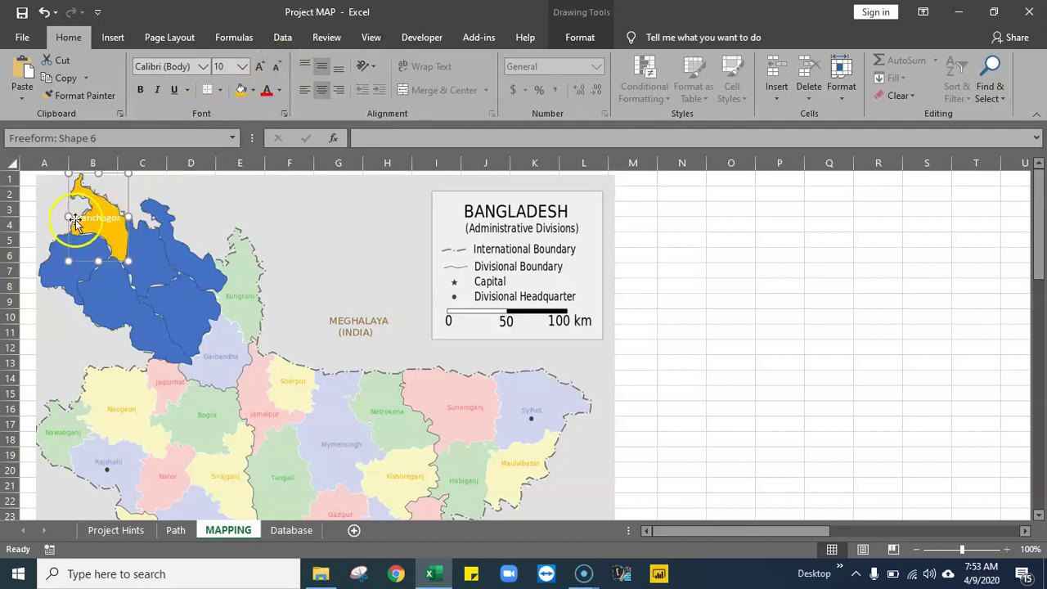
left_click(117, 235)
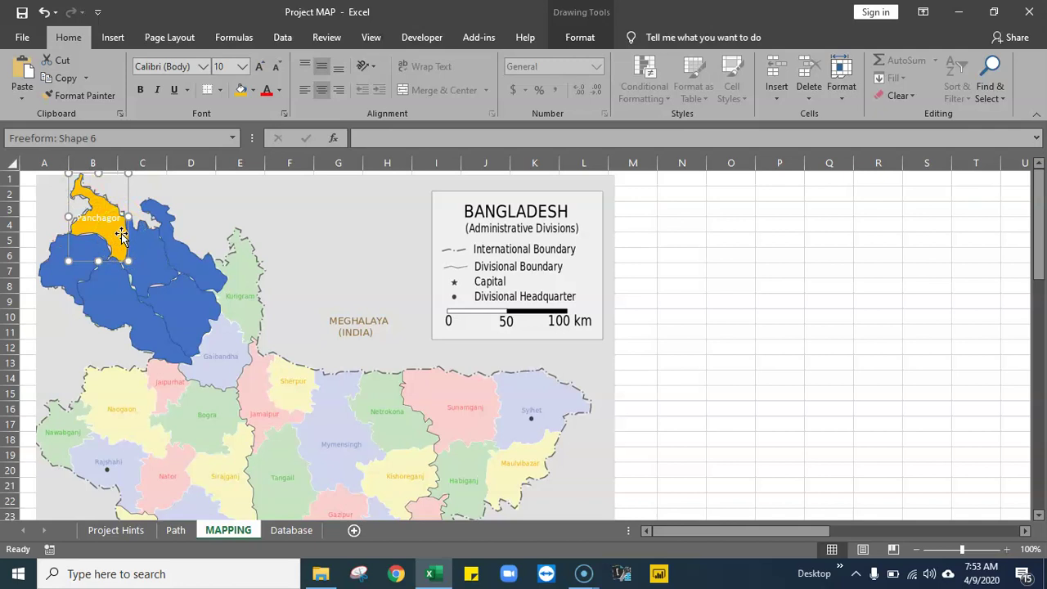
- Draw a text box reading 22 on the Panchagor district
left_click(113, 37)
left_click(187, 98)
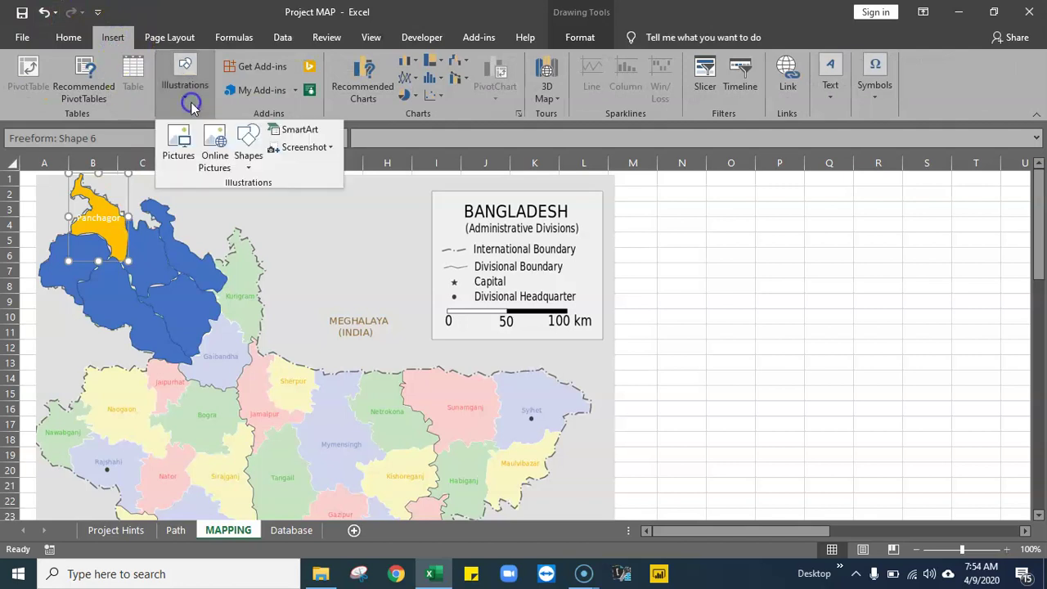
left_click(248, 164)
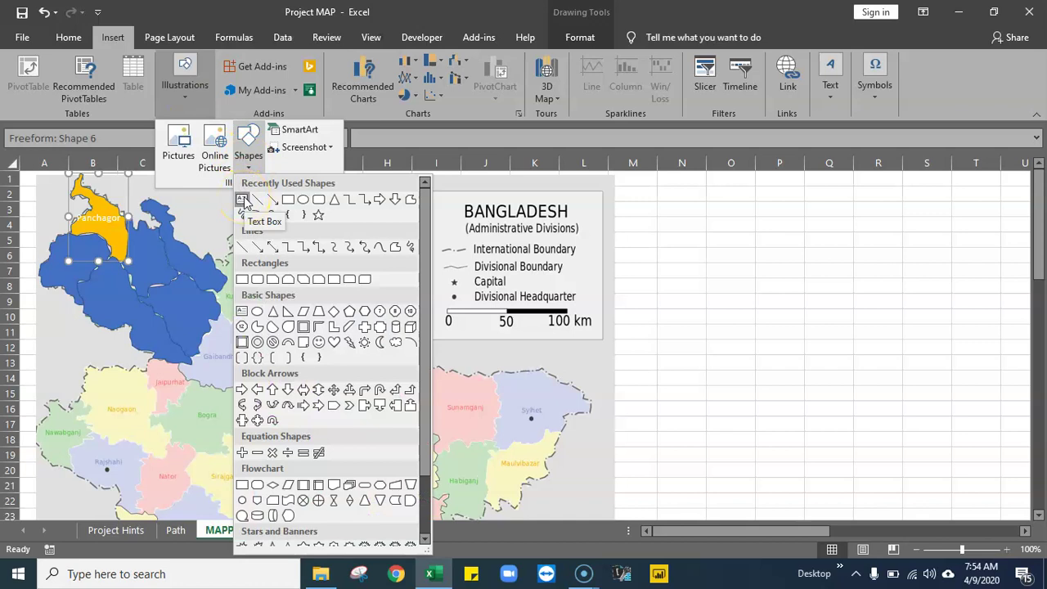
left_click(242, 199)
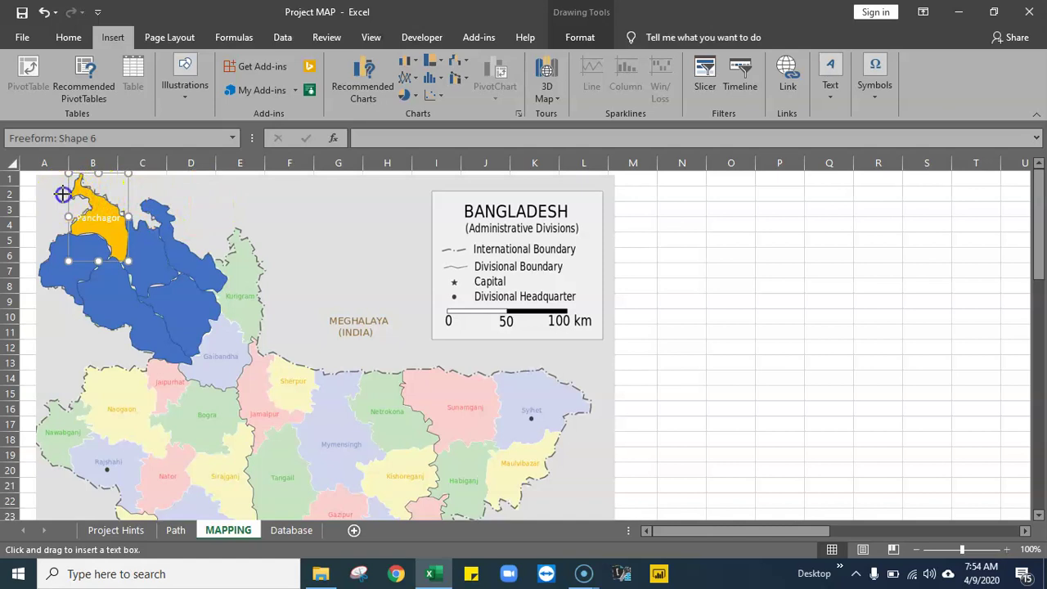
left_click(63, 194)
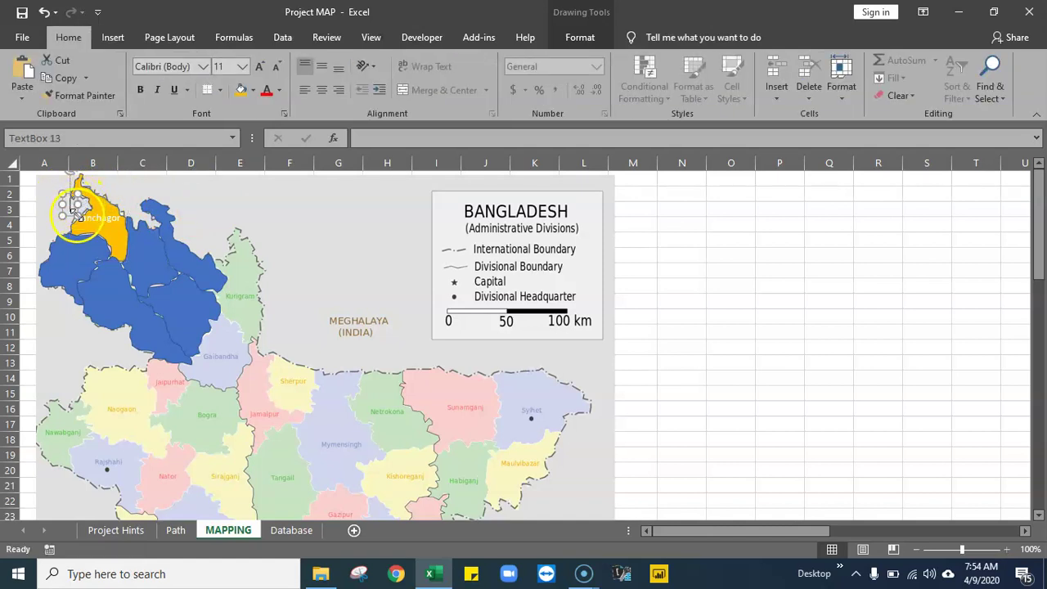
left_click_drag(71, 214, 96, 214)
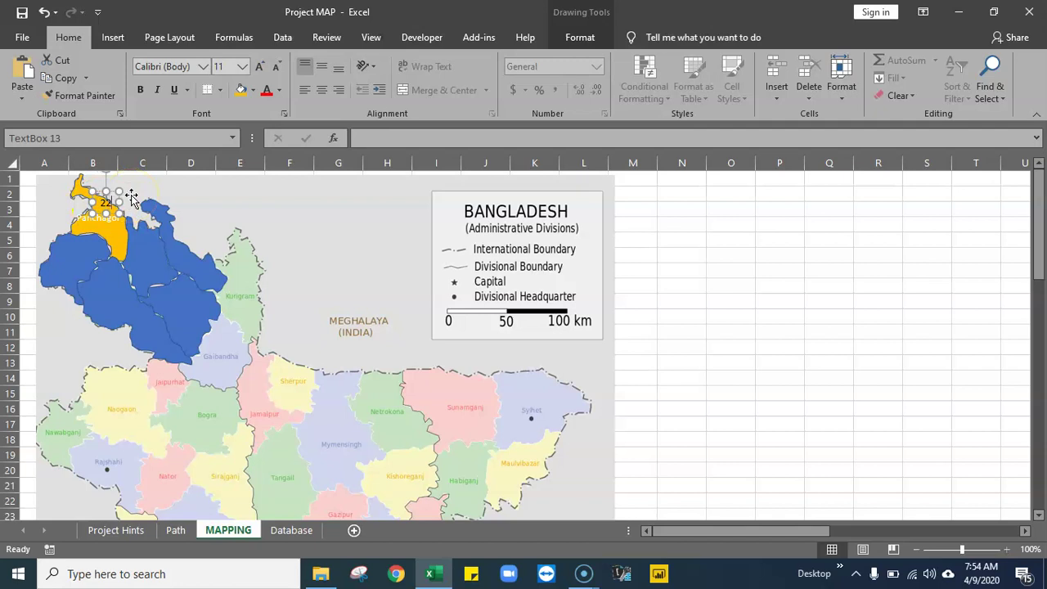
- Nudge the 22 text box into place just above the Panchagor label
left_click(712, 274)
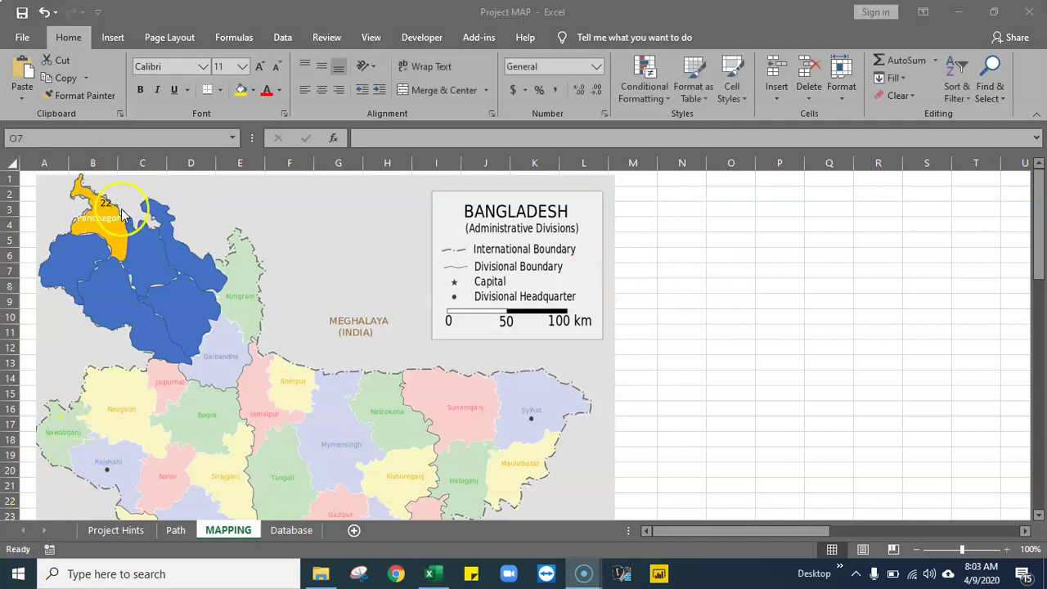
left_click(103, 198)
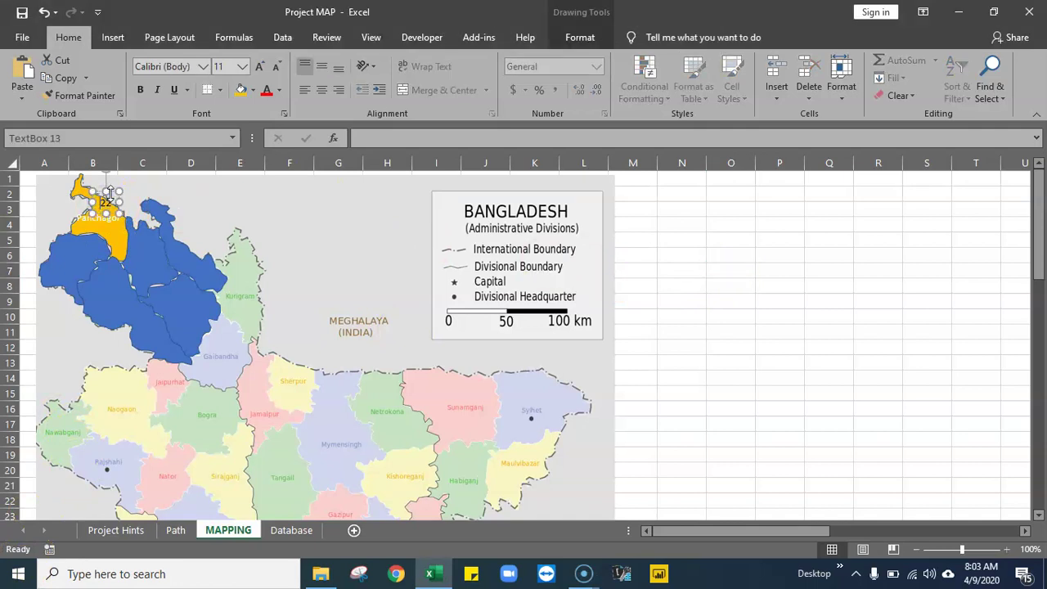
left_click_drag(112, 191, 109, 191)
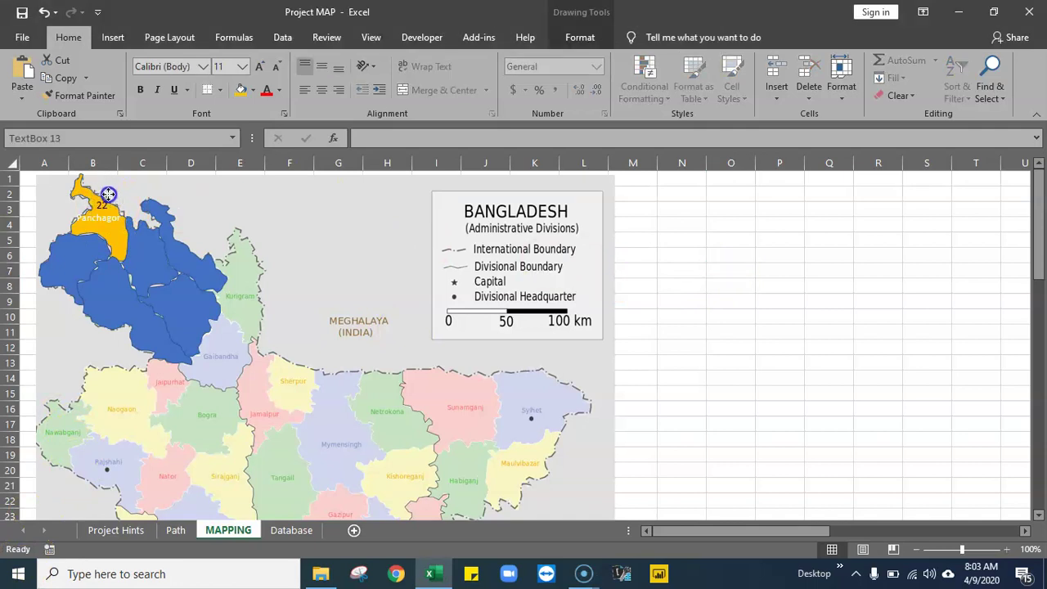
left_click(102, 216)
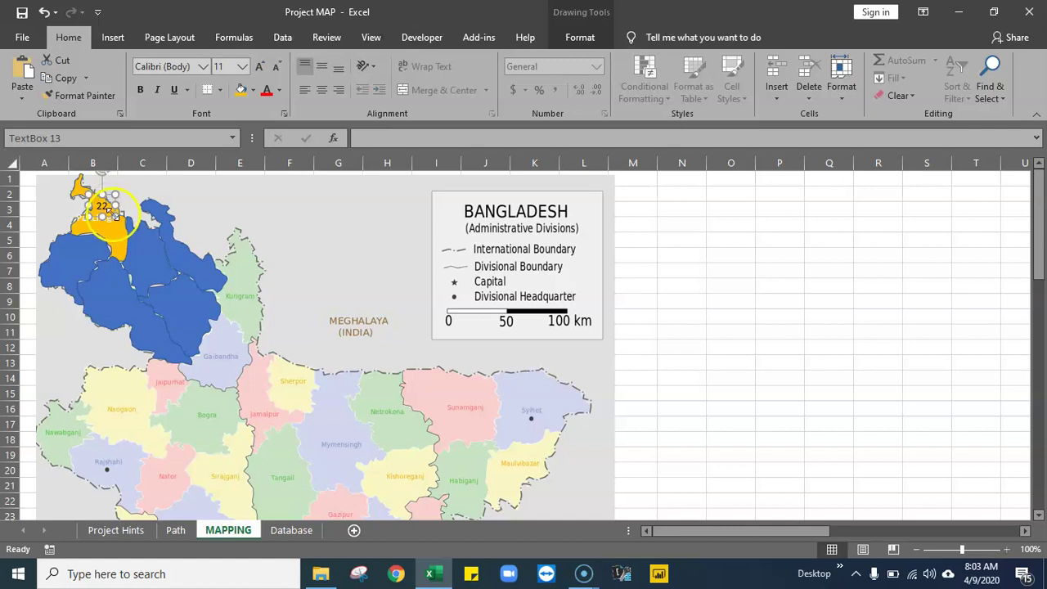
left_click_drag(651, 514, 874, 522)
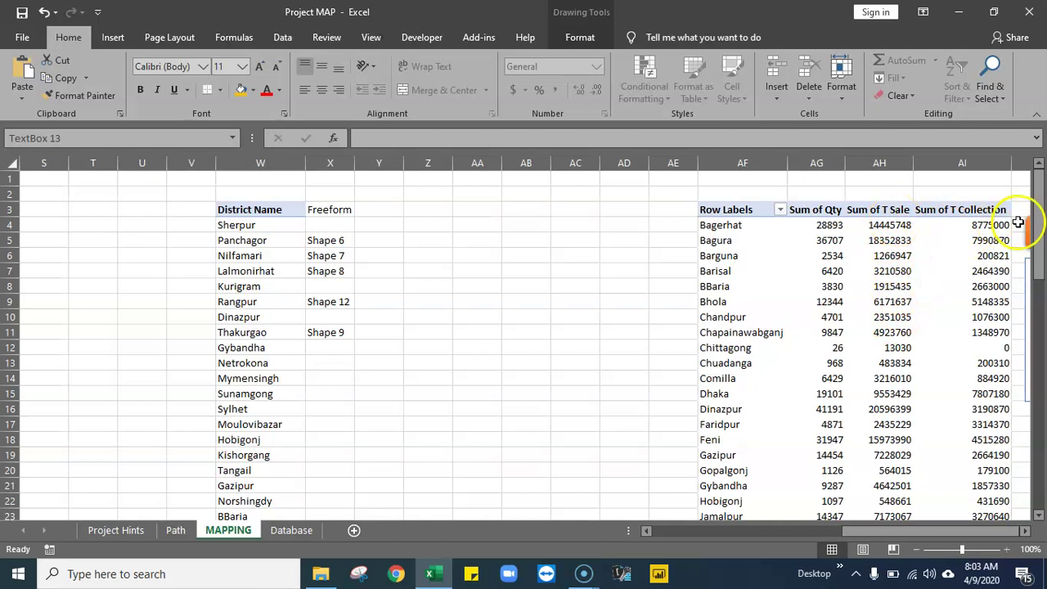
- Copy Bagerhat's Sum of T Sale value 14445748 from pivot cell AH4
left_click(889, 223)
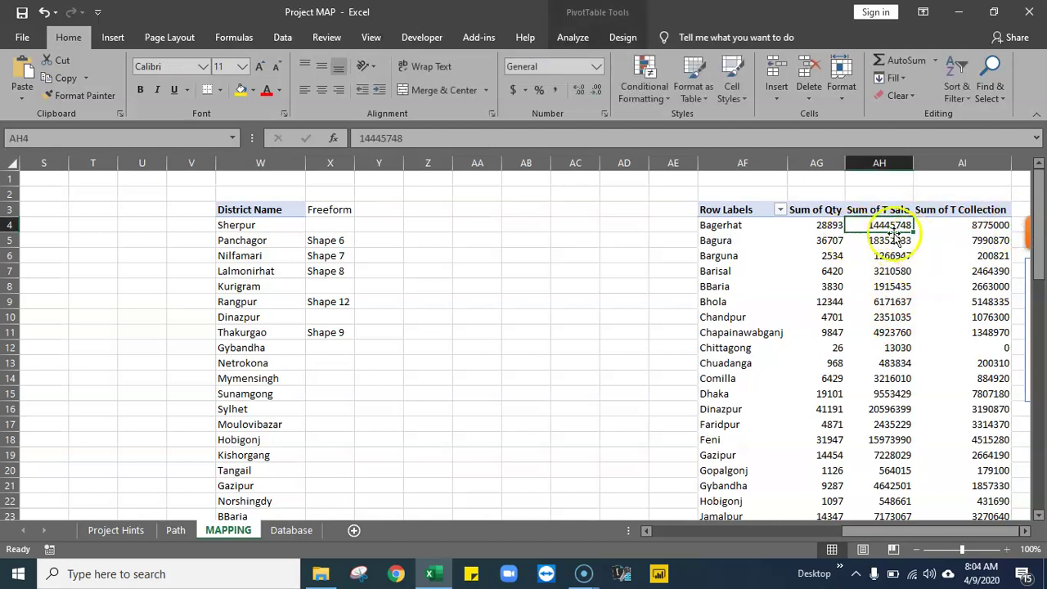
left_click(424, 141)
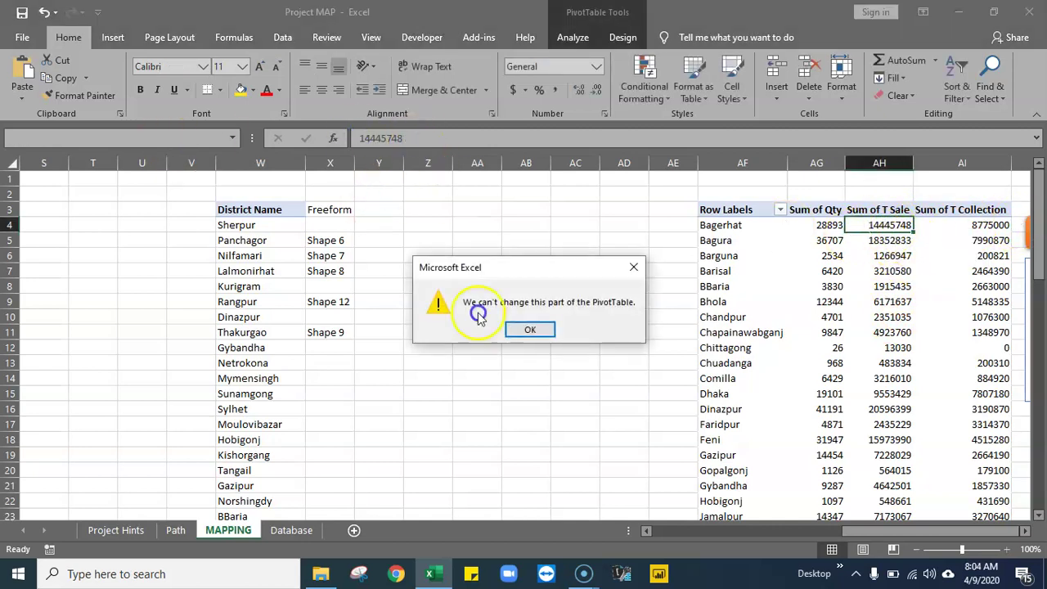
left_click(528, 327)
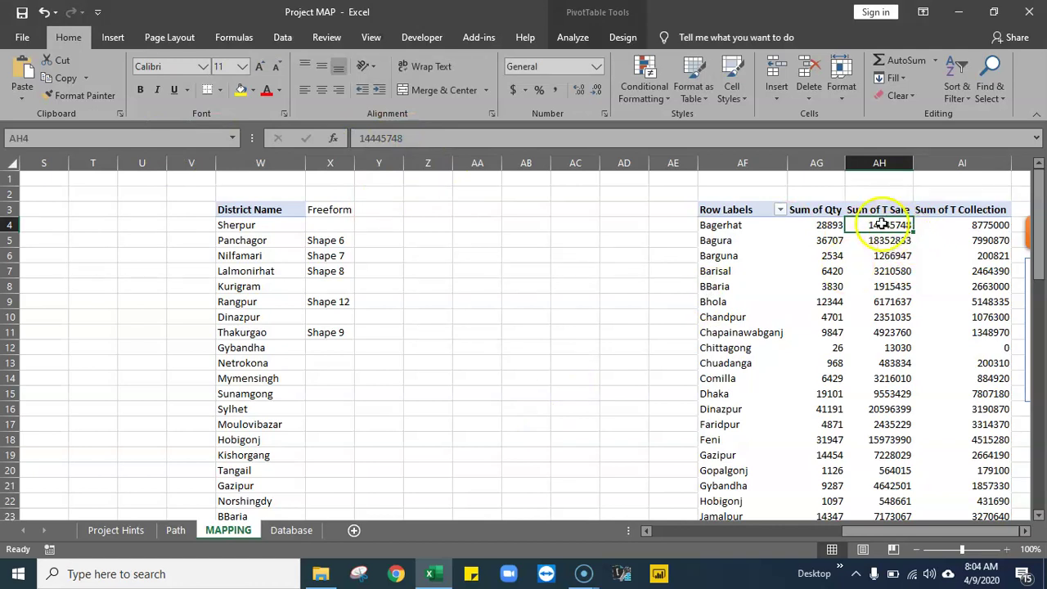
mouse_move(884, 223)
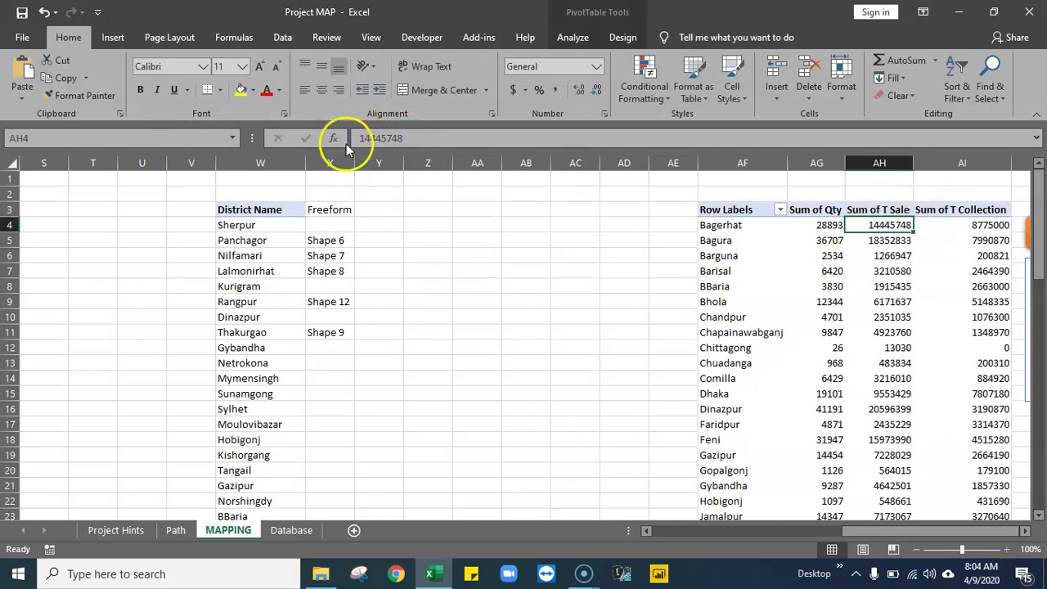
right_click(877, 223)
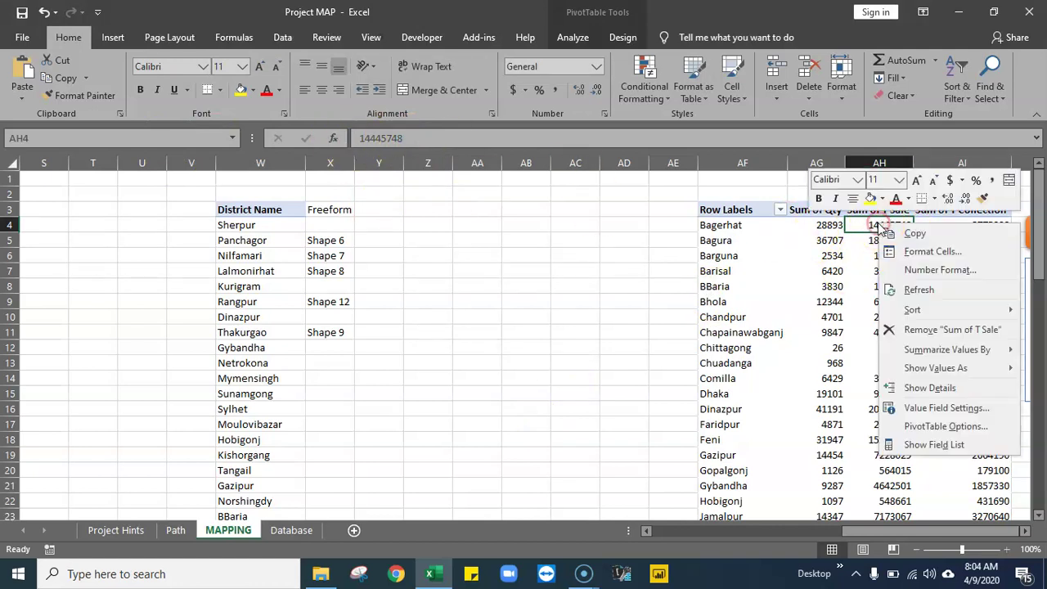
left_click(908, 232)
left_click_drag(875, 528, 627, 527)
- Paste 14445748 into cell N3 beside the map
left_click(679, 210)
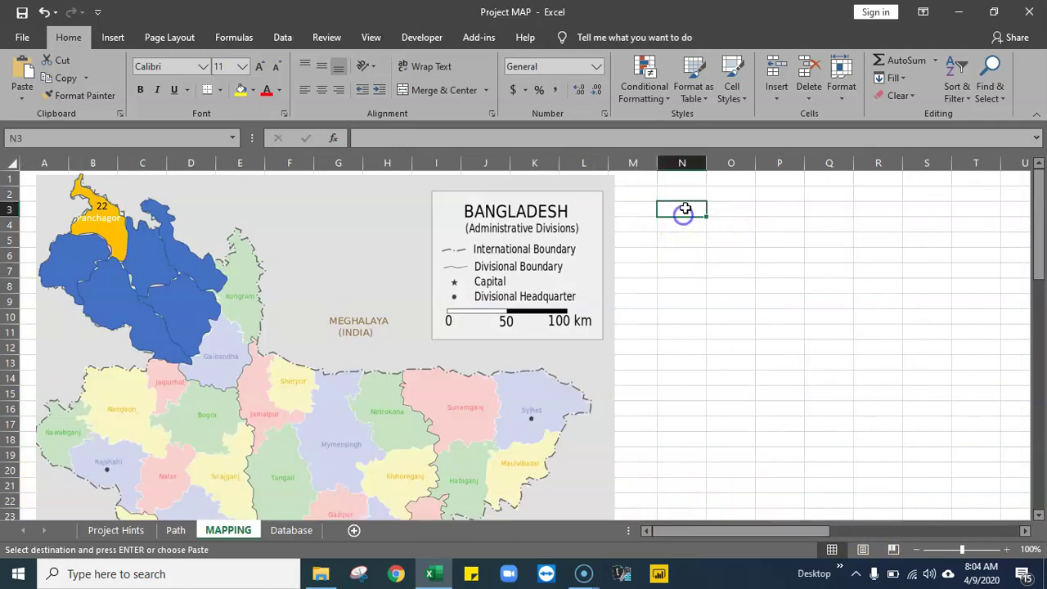
right_click(679, 210)
left_click(741, 274)
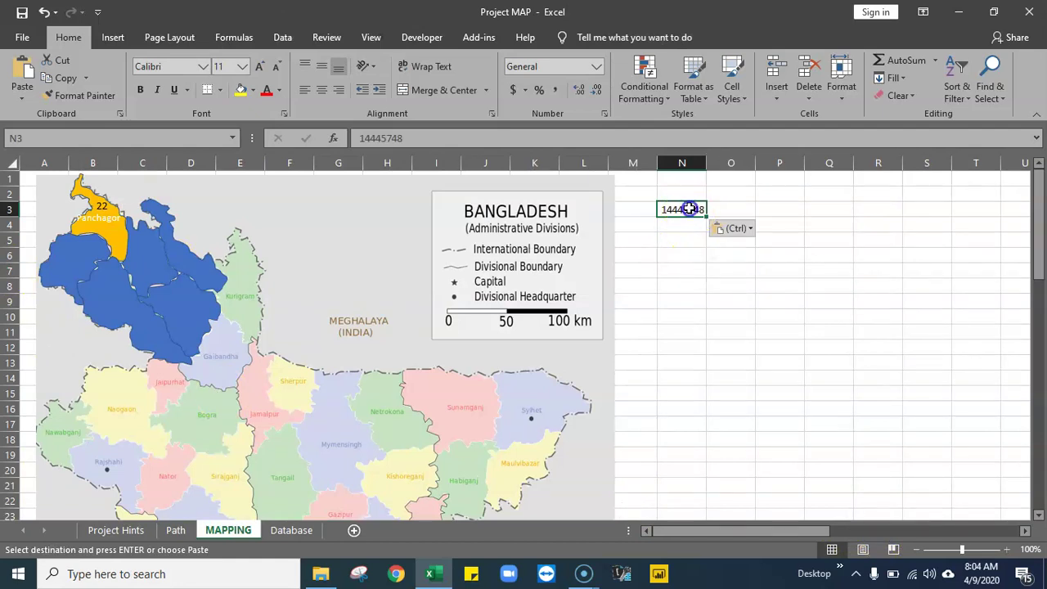
double_click(690, 209)
double_click(696, 207)
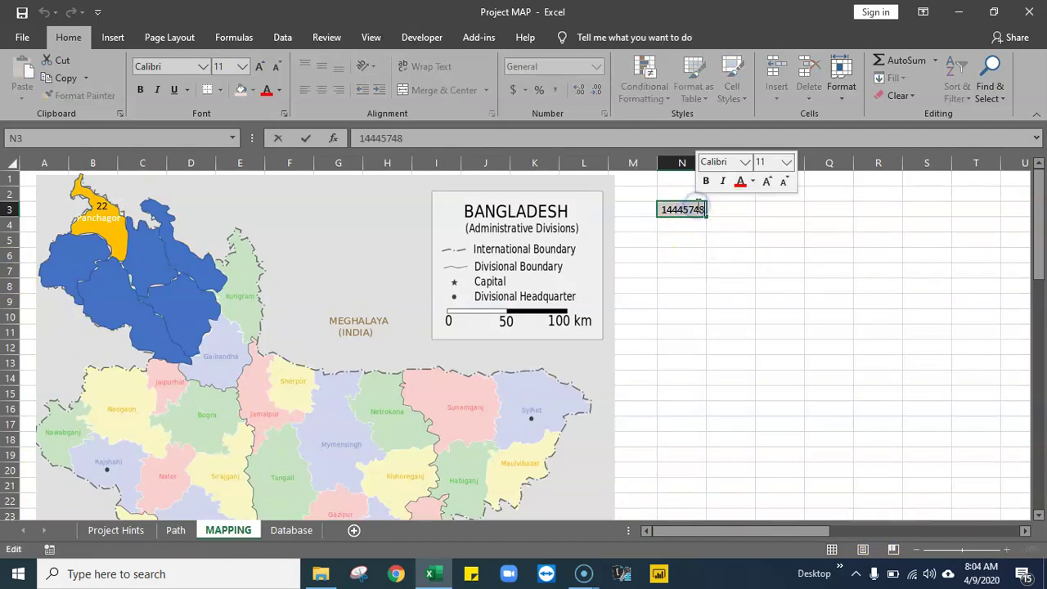
left_click(730, 301)
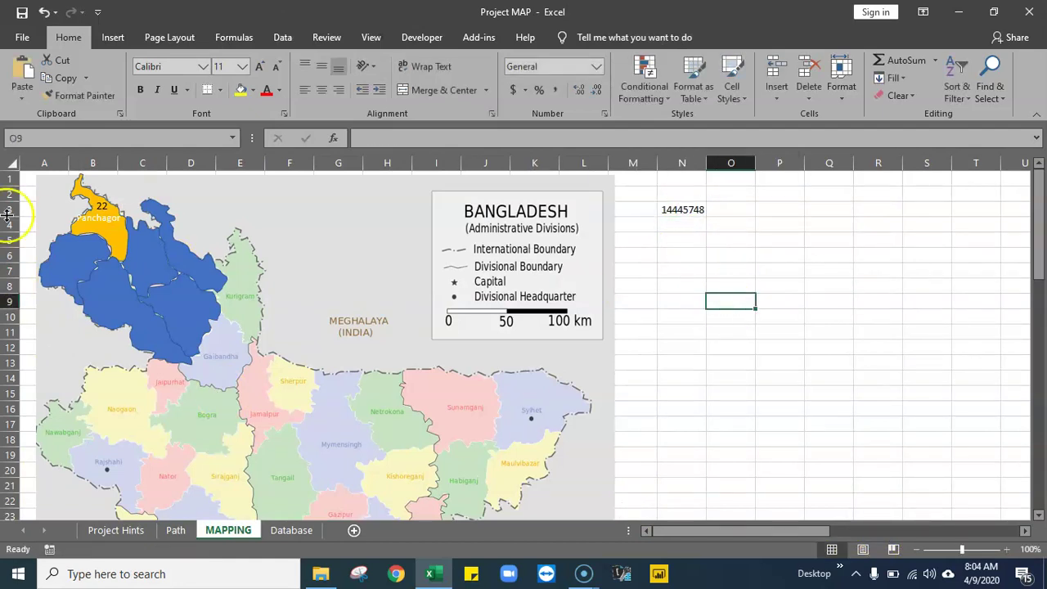
left_click(99, 204)
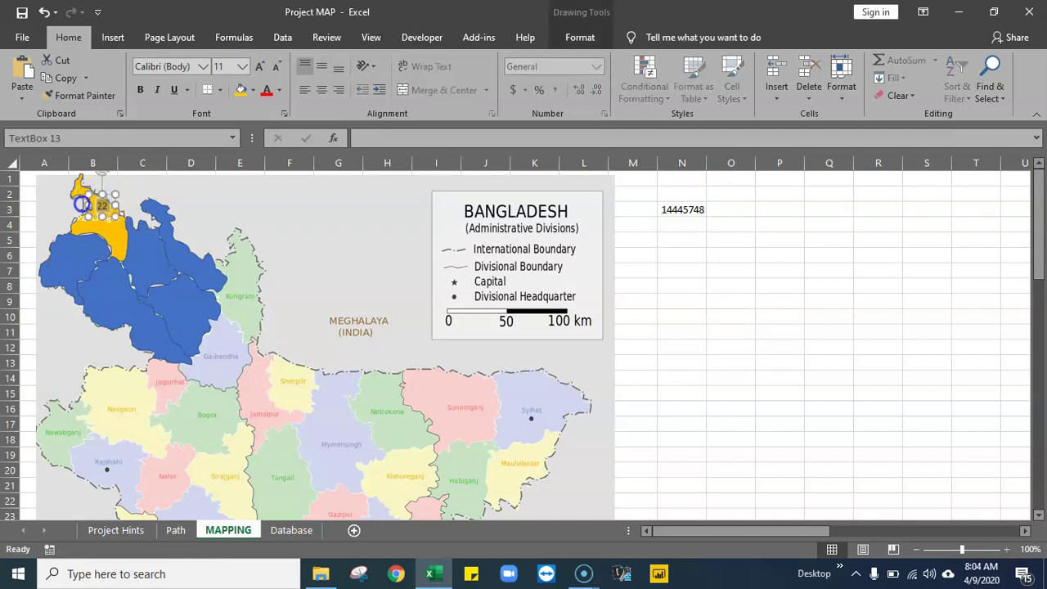
- Replace the text box's 22 with 14445748 and position it over Panchagor
left_click(81, 203)
key("ctrl+v")
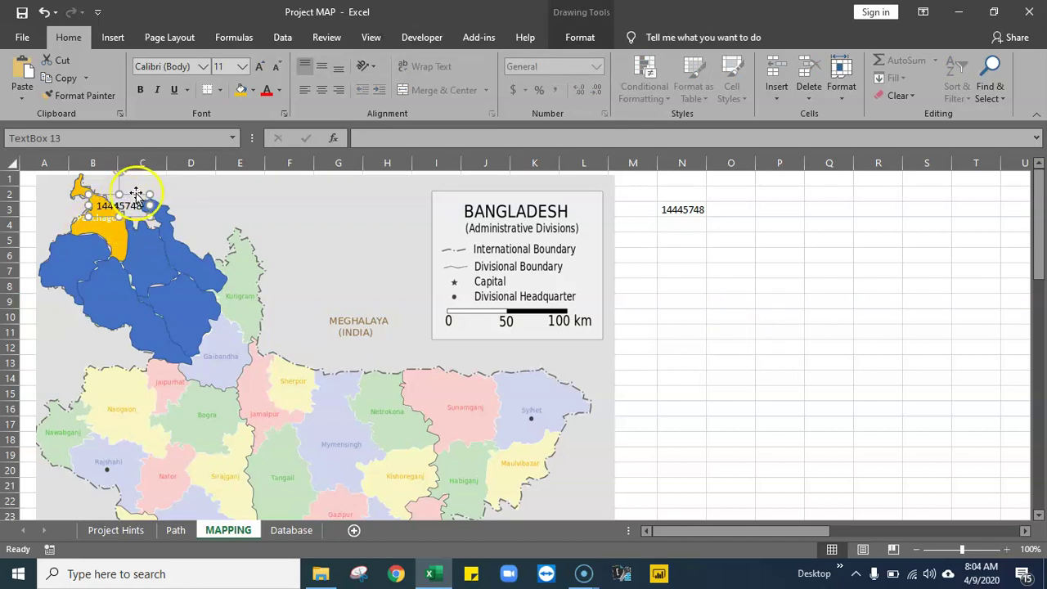
left_click_drag(134, 194, 129, 194)
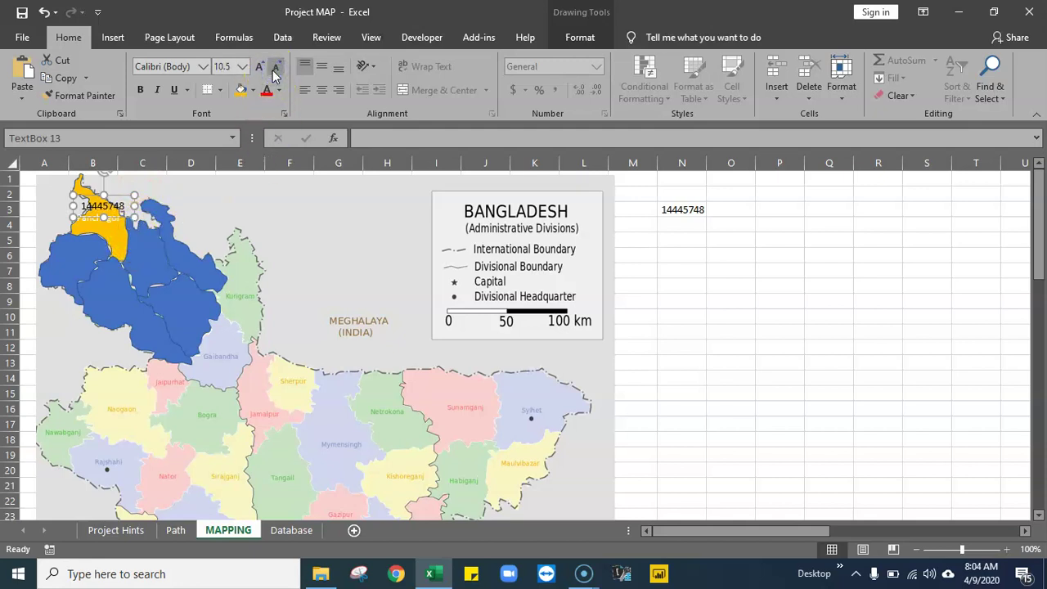
left_click_drag(118, 197, 122, 195)
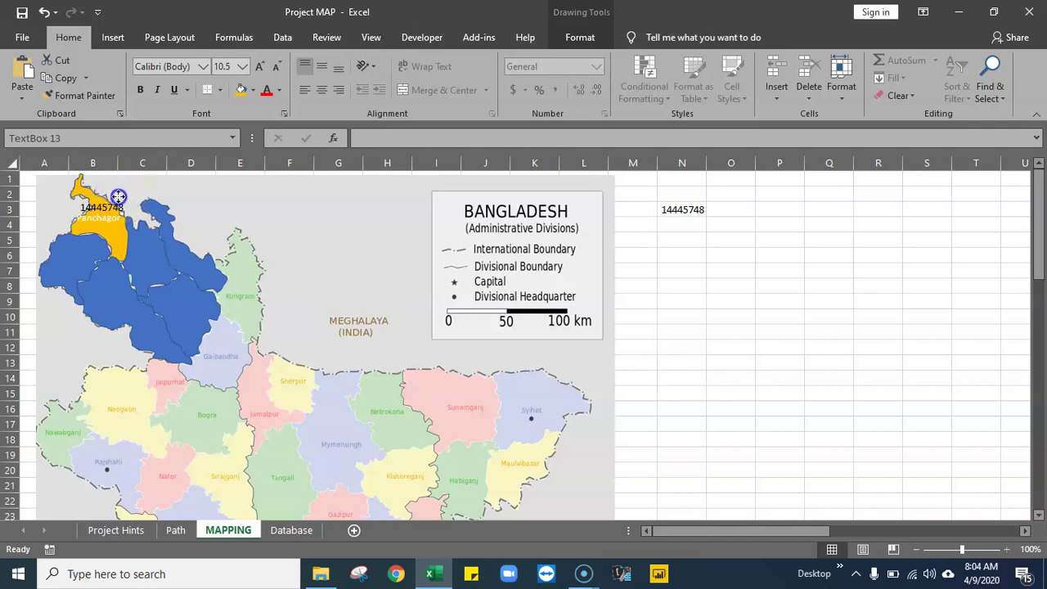
left_click_drag(120, 196, 119, 197)
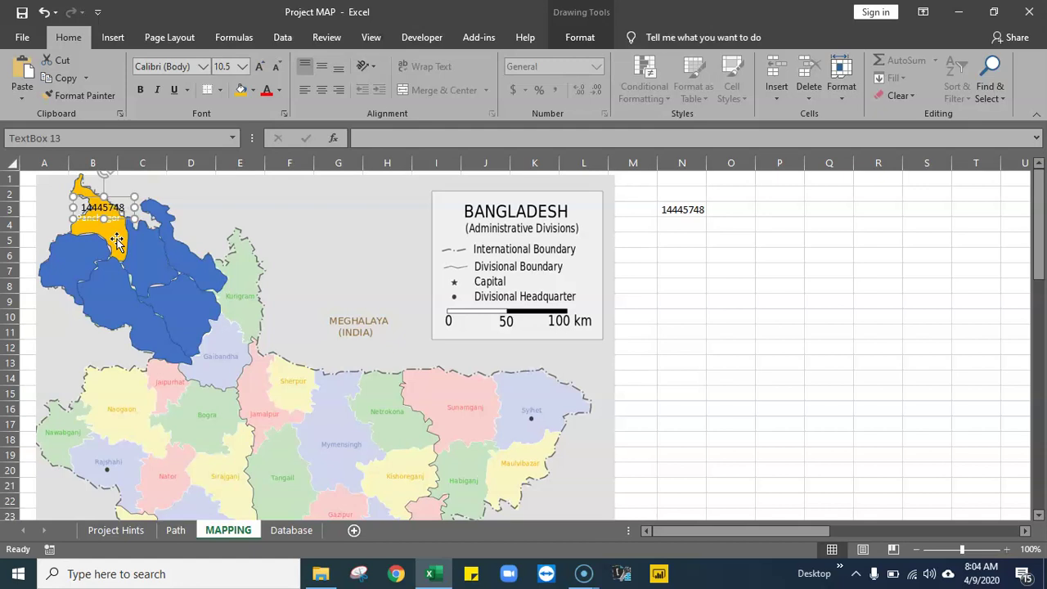
left_click(120, 228)
left_click(112, 239)
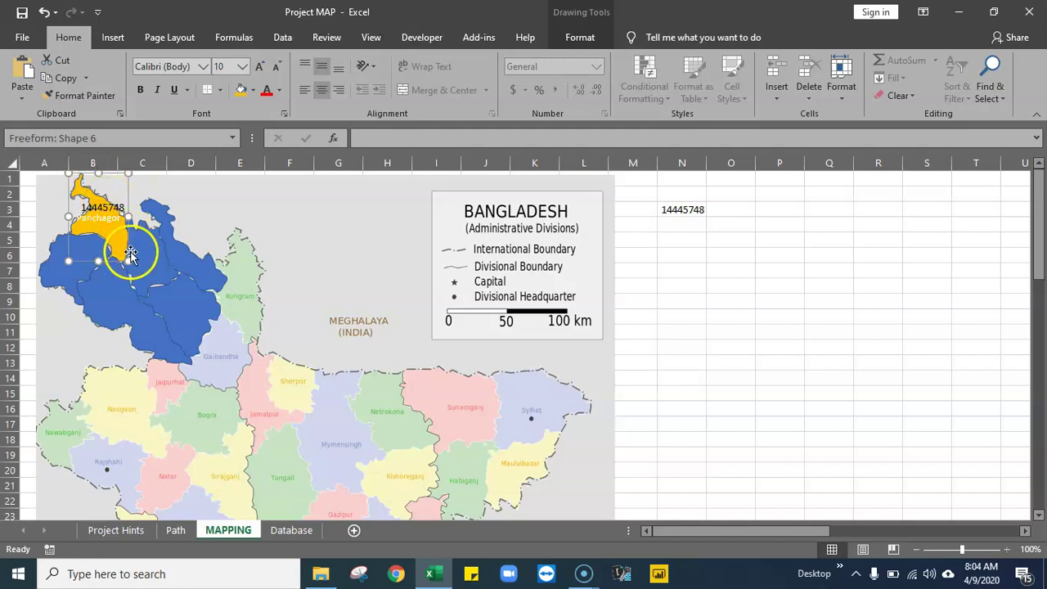
left_click(120, 203)
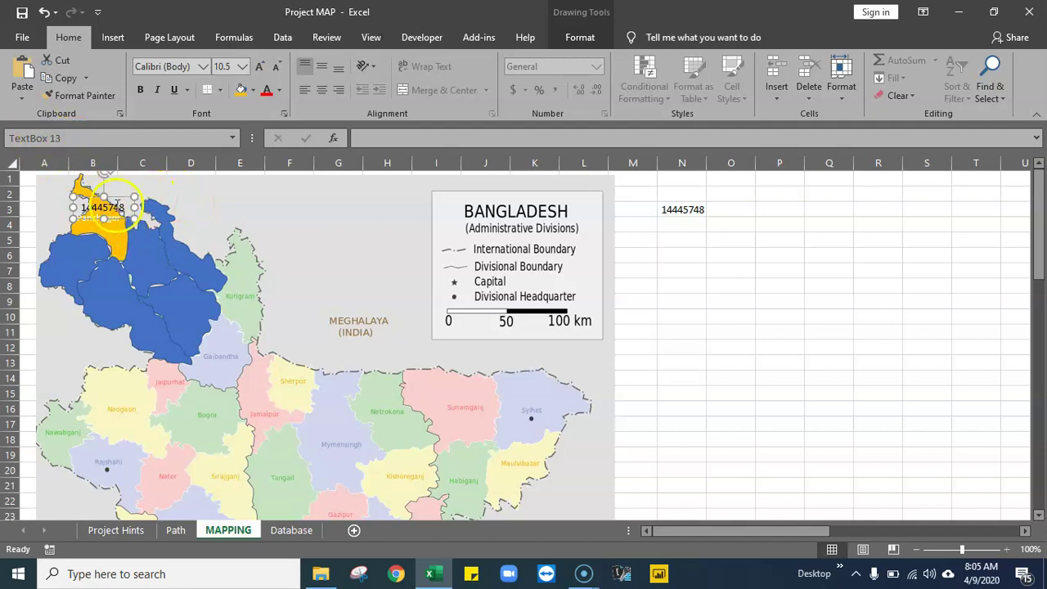
left_click_drag(686, 530, 806, 528)
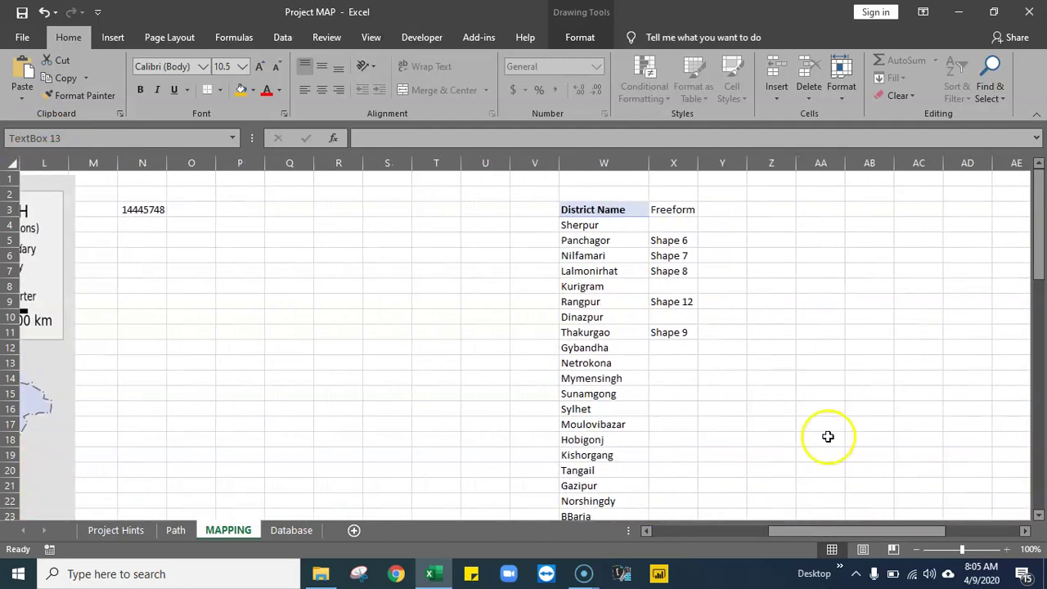
- Add the column header 'Text box' in cell Y3
left_click(740, 209)
type("Text box")
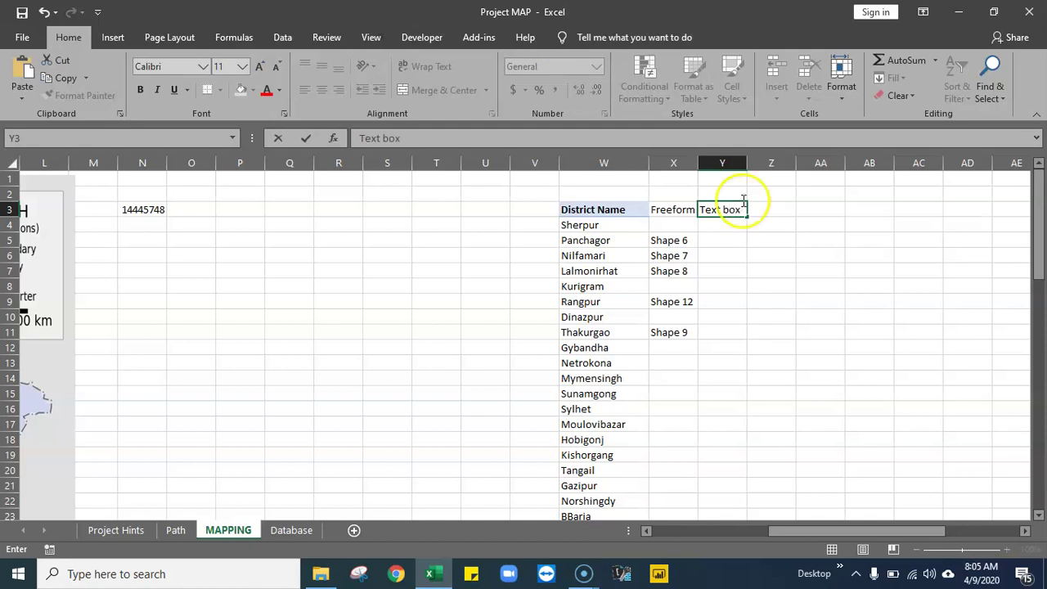
left_click(728, 255)
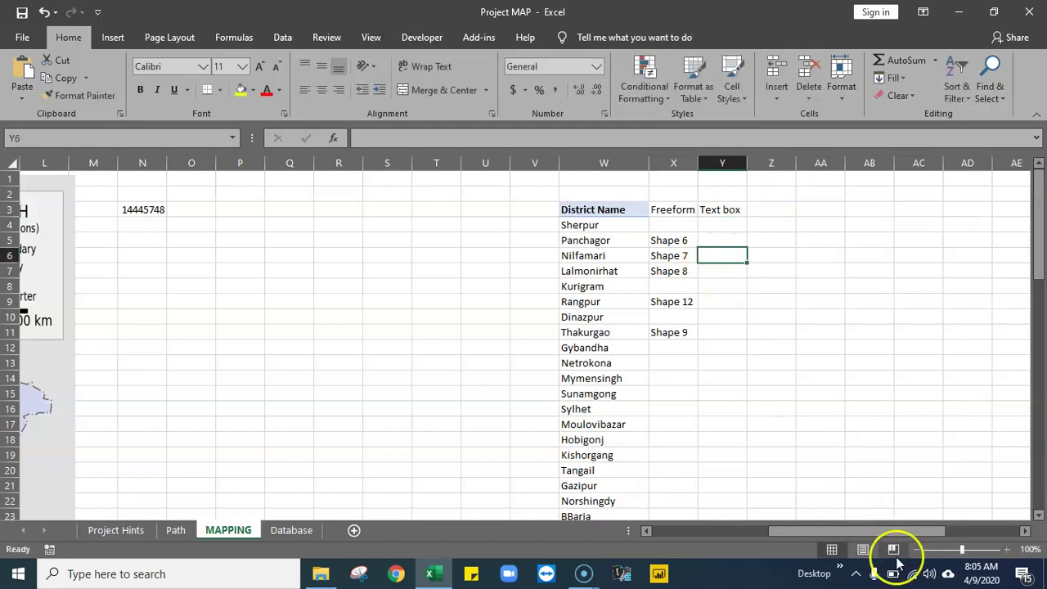
left_click_drag(865, 531, 685, 531)
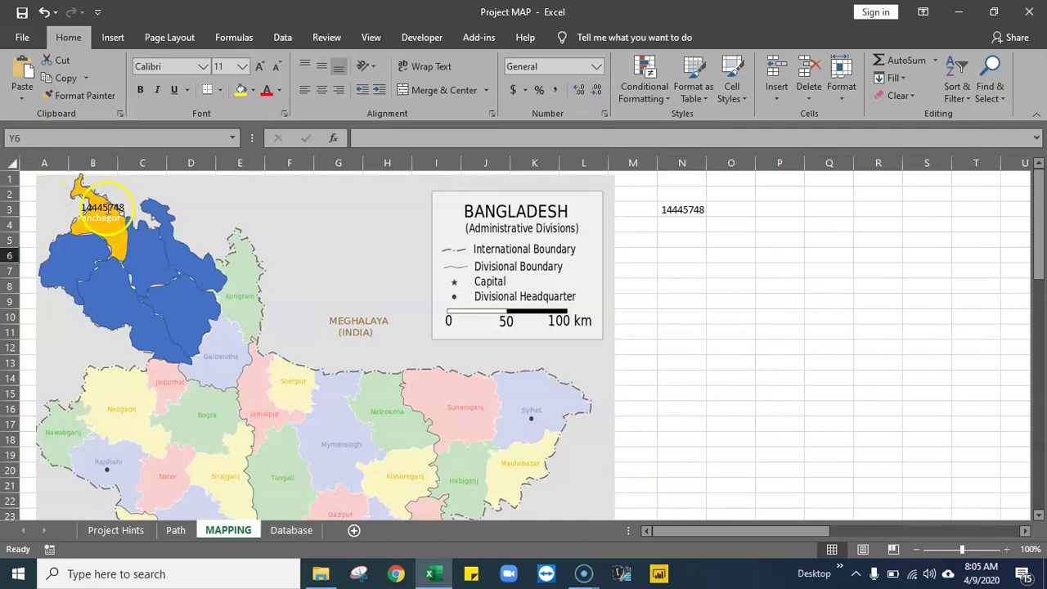
- Record TextBox 13 in Y5 beside Panchagor and autofit column Y
left_click(104, 209)
left_click(82, 139)
key("ctrl+c")
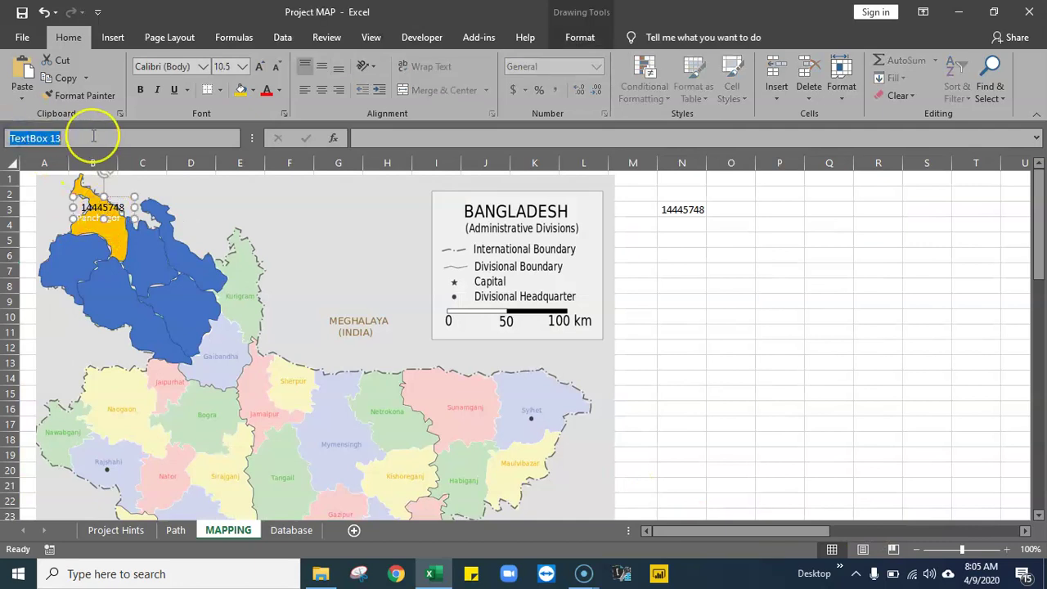
left_click(780, 300)
left_click_drag(771, 532, 873, 531)
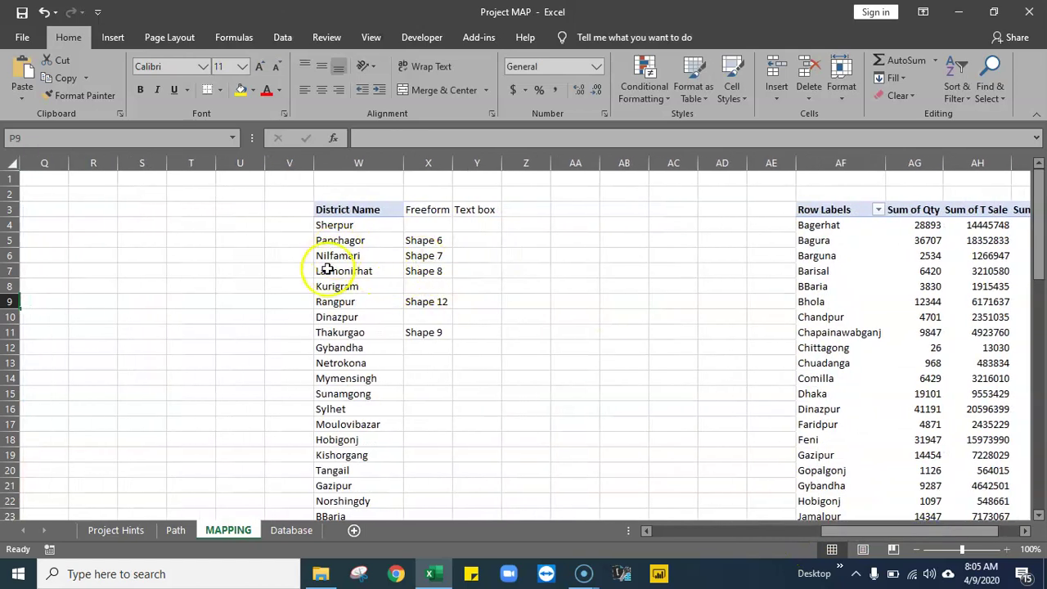
left_click(484, 242)
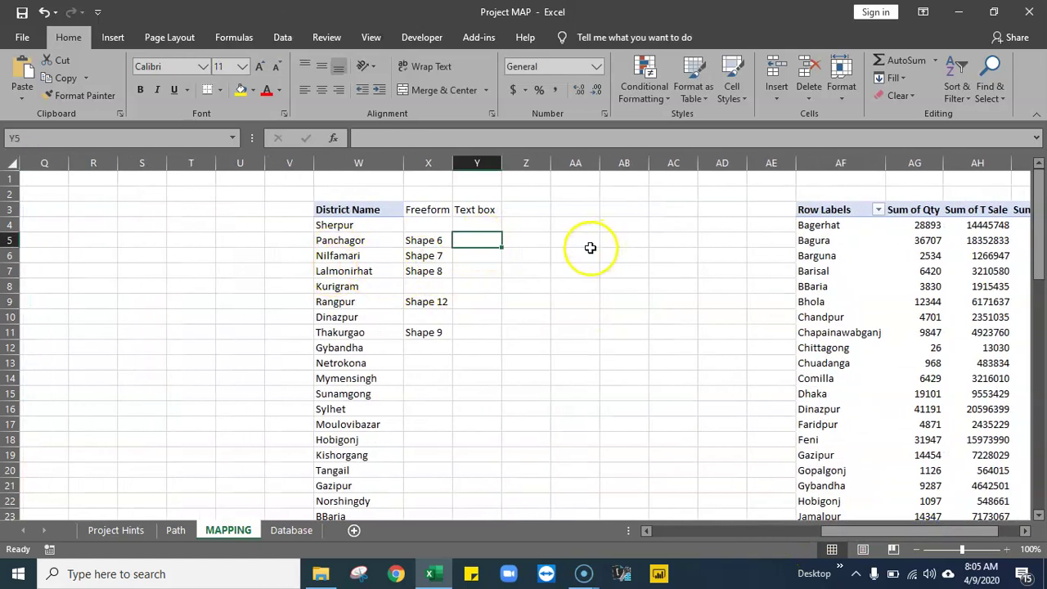
key("ctrl+v")
left_click(526, 329)
double_click(504, 163)
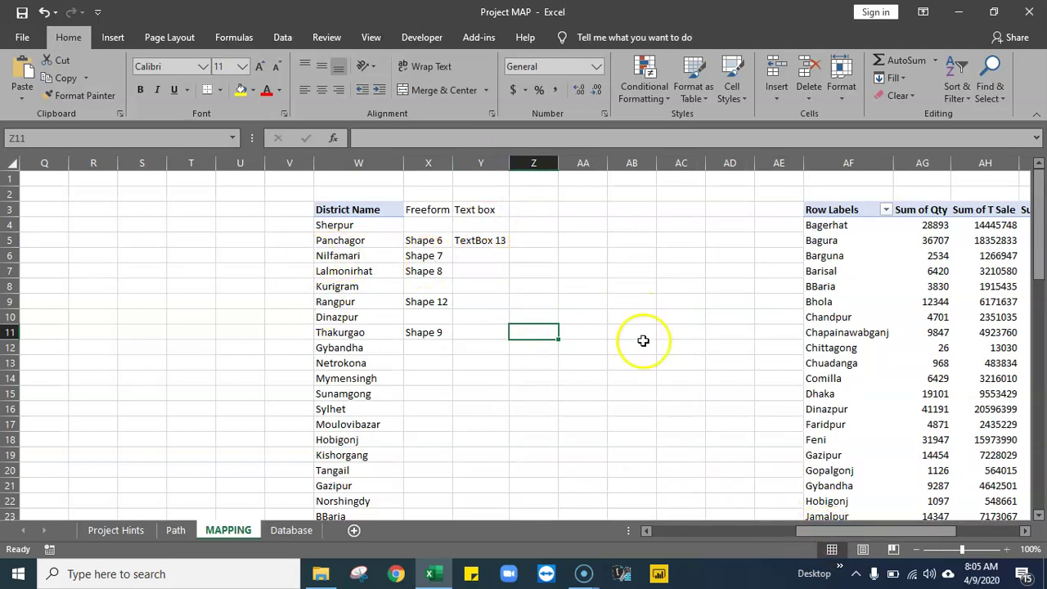
left_click_drag(846, 531, 652, 530)
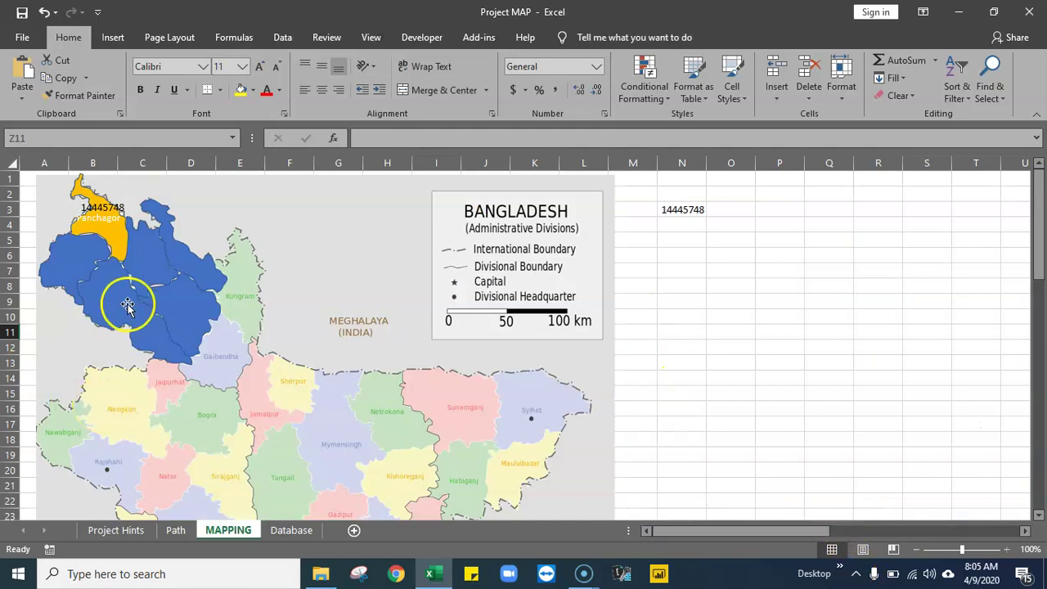
mouse_move(110, 292)
left_mouse_down()
mouse_move(103, 365)
mouse_move(107, 296)
left_mouse_up()
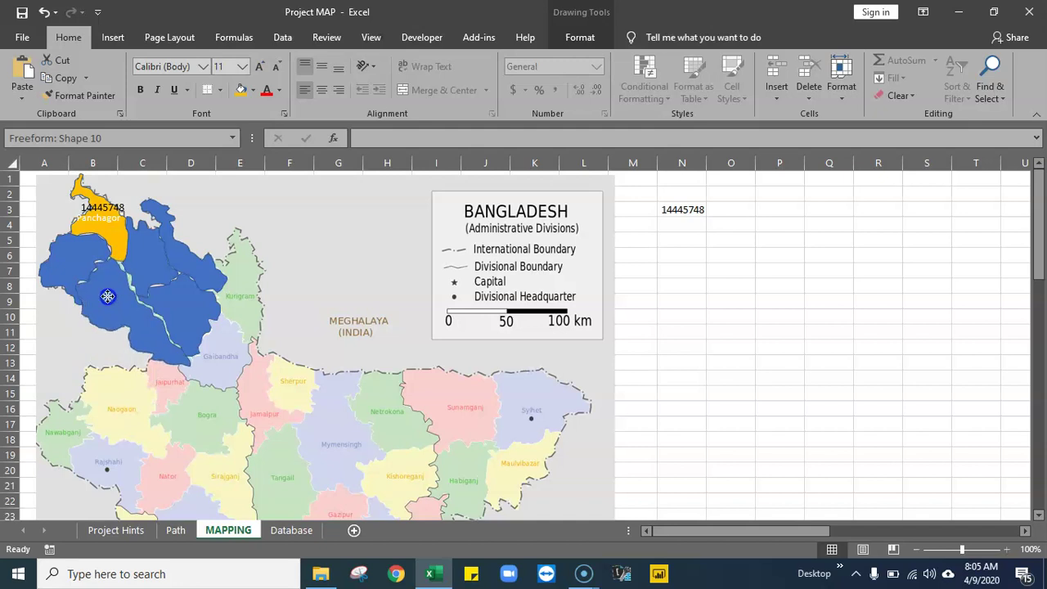
left_click(147, 248)
mouse_move(144, 246)
left_mouse_down()
mouse_move(250, 222)
mouse_move(149, 233)
mouse_move(143, 246)
left_mouse_up()
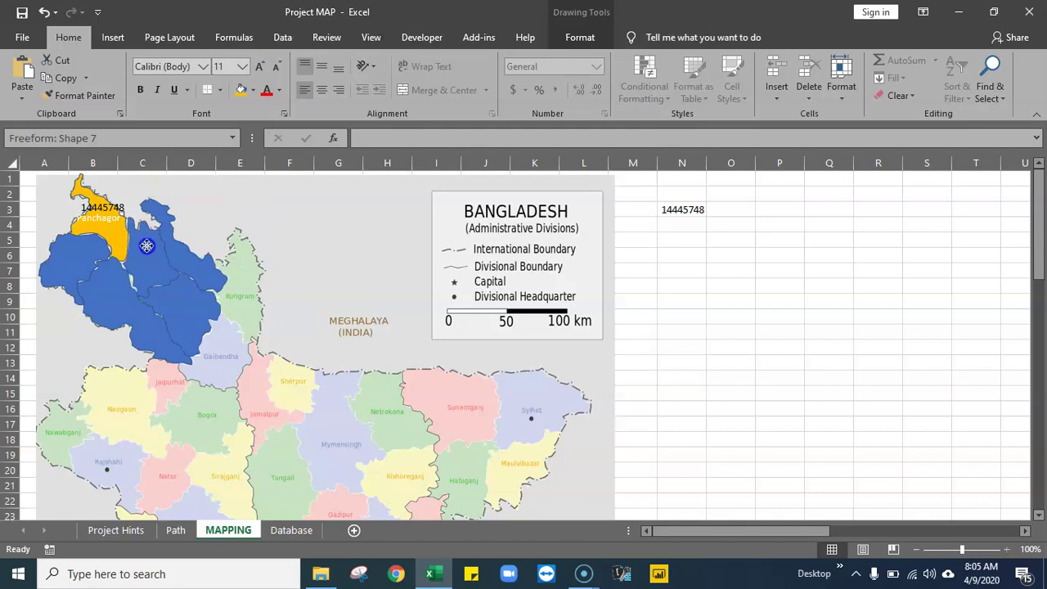
left_click_drag(146, 246, 147, 248)
right_click(143, 257)
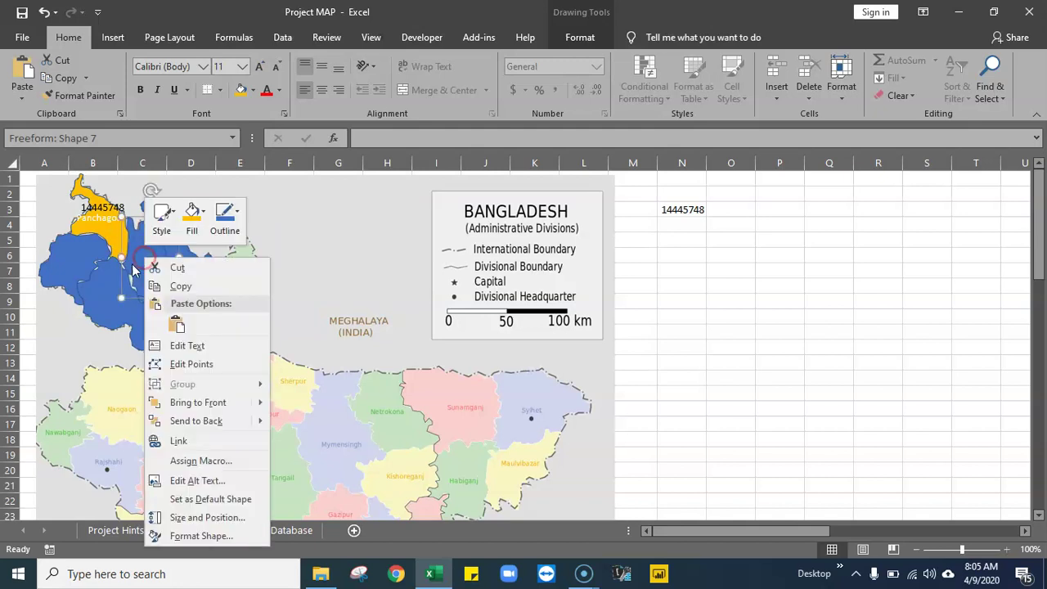
left_click(211, 344)
left_click_drag(665, 532, 768, 531)
left_click(676, 285)
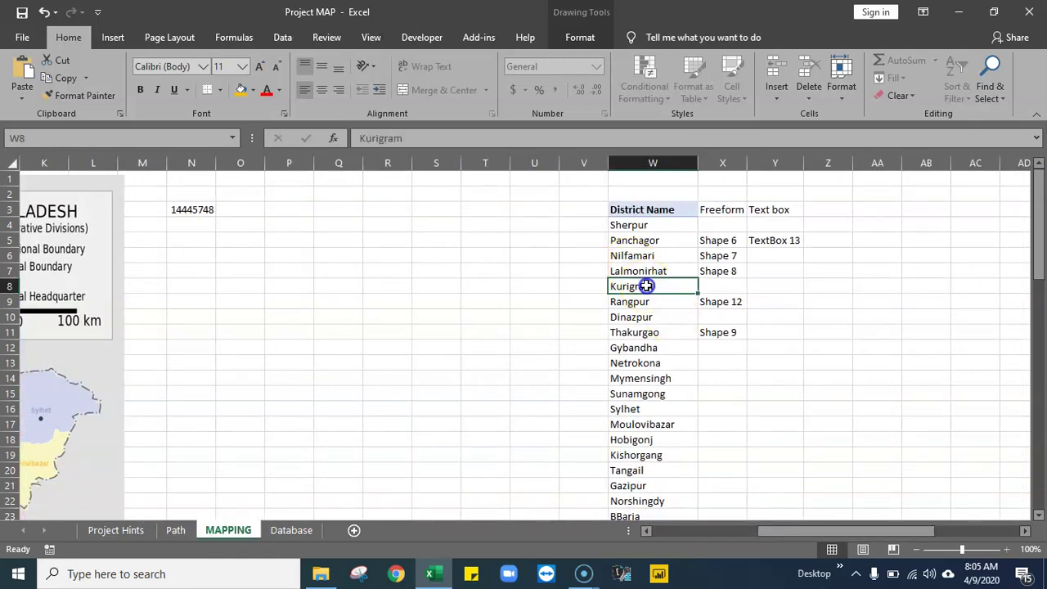
left_click(615, 256)
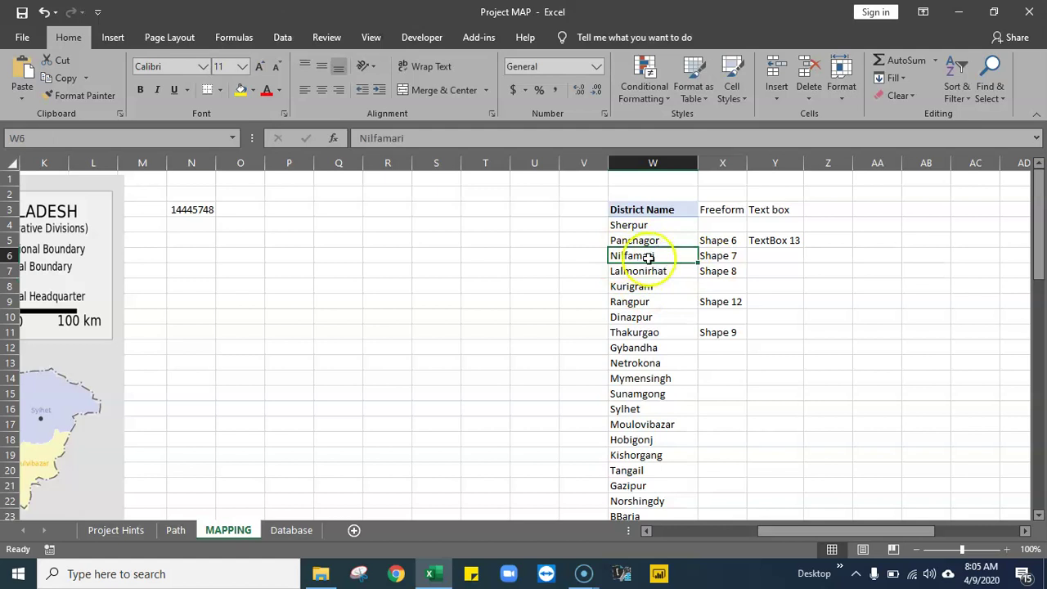
left_click_drag(418, 138, 330, 141)
left_click(486, 286)
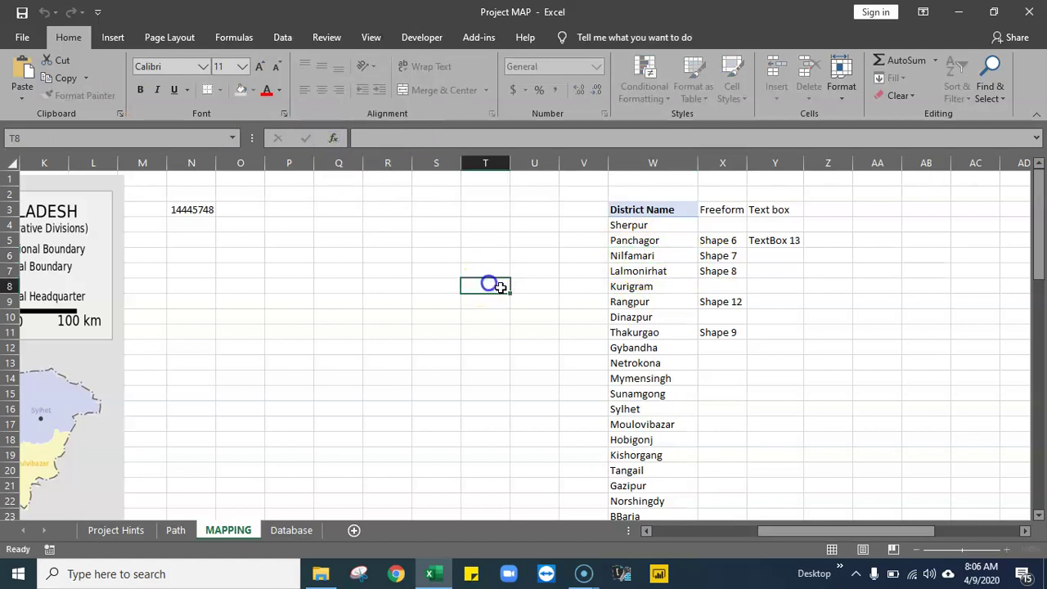
left_click_drag(772, 533, 665, 533)
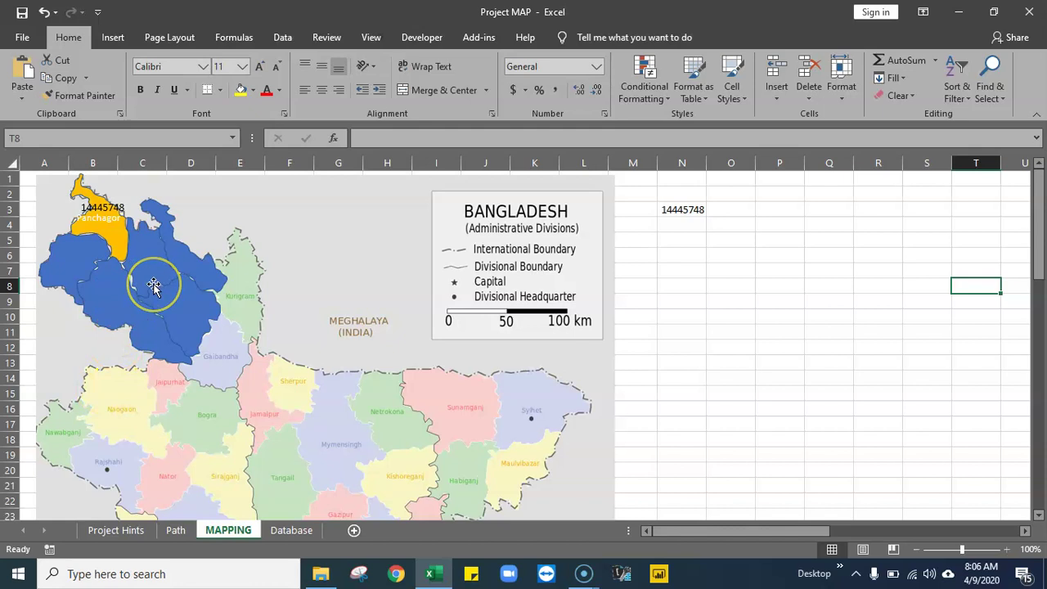
left_click_drag(696, 530, 722, 531)
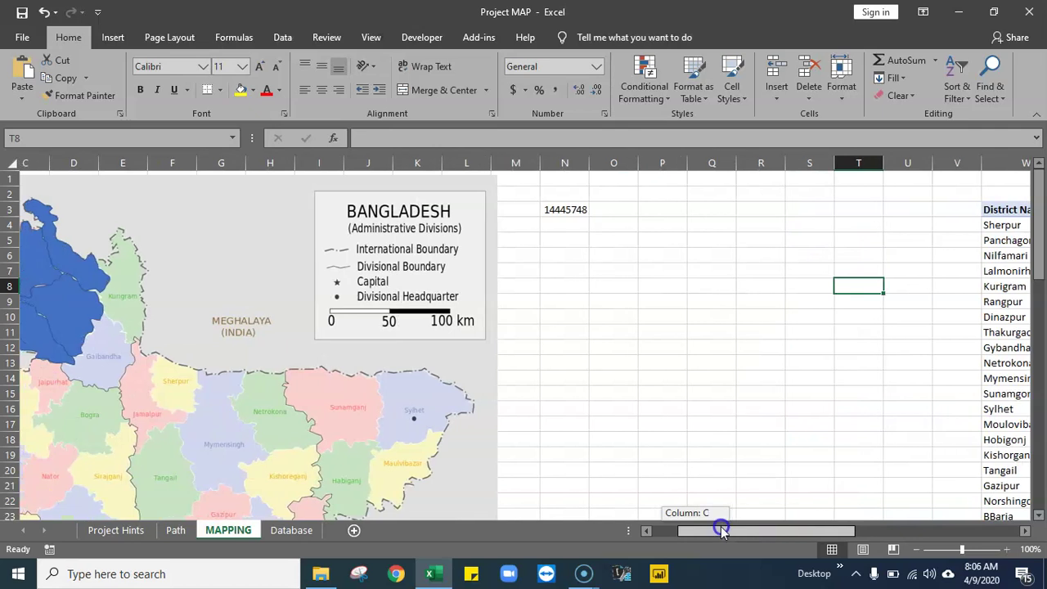
left_click_drag(722, 531, 771, 531)
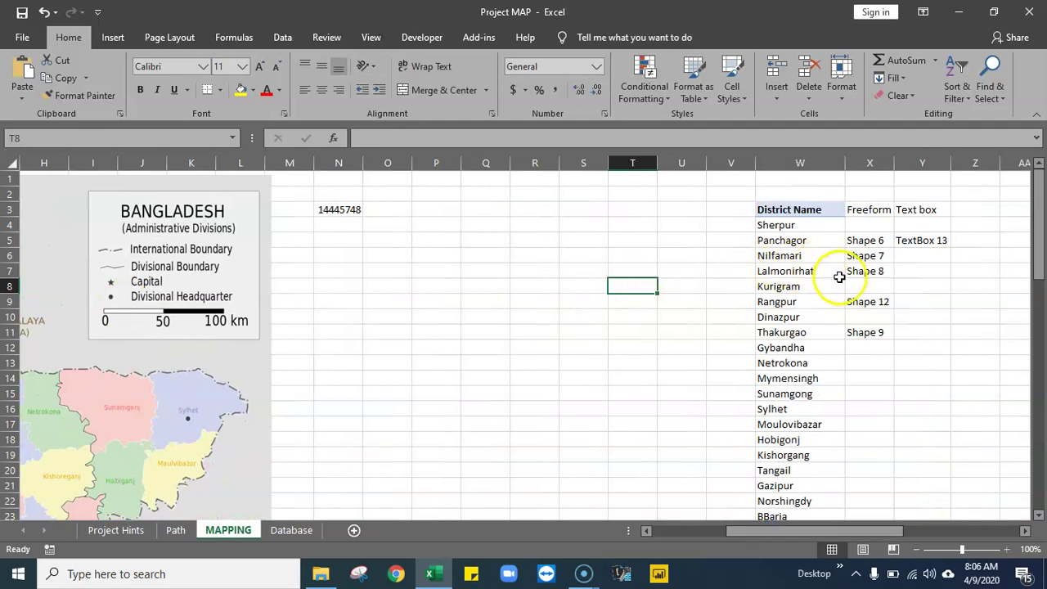
left_click(802, 253)
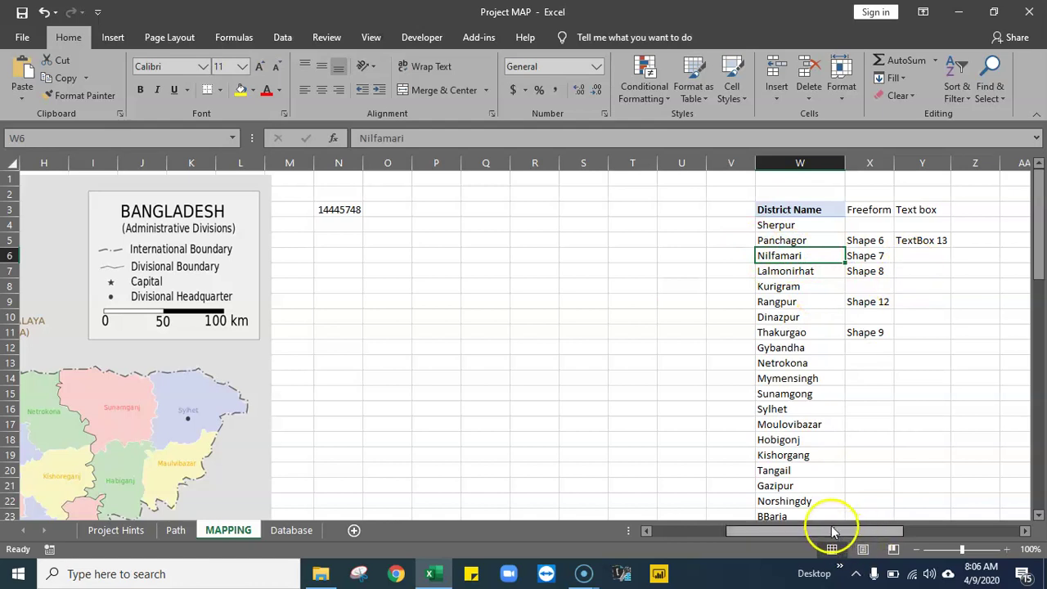
left_click_drag(823, 531, 821, 529)
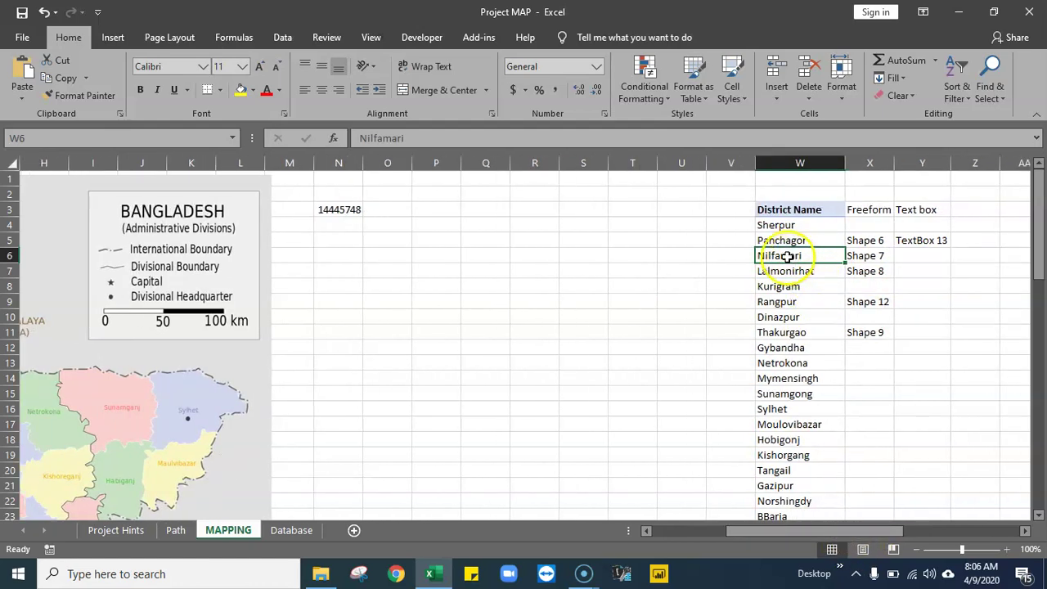
left_click_drag(781, 530, 630, 528)
- Label the Nilfamari shape 'Nilfamari', centred both ways in a smaller font
left_click(149, 285)
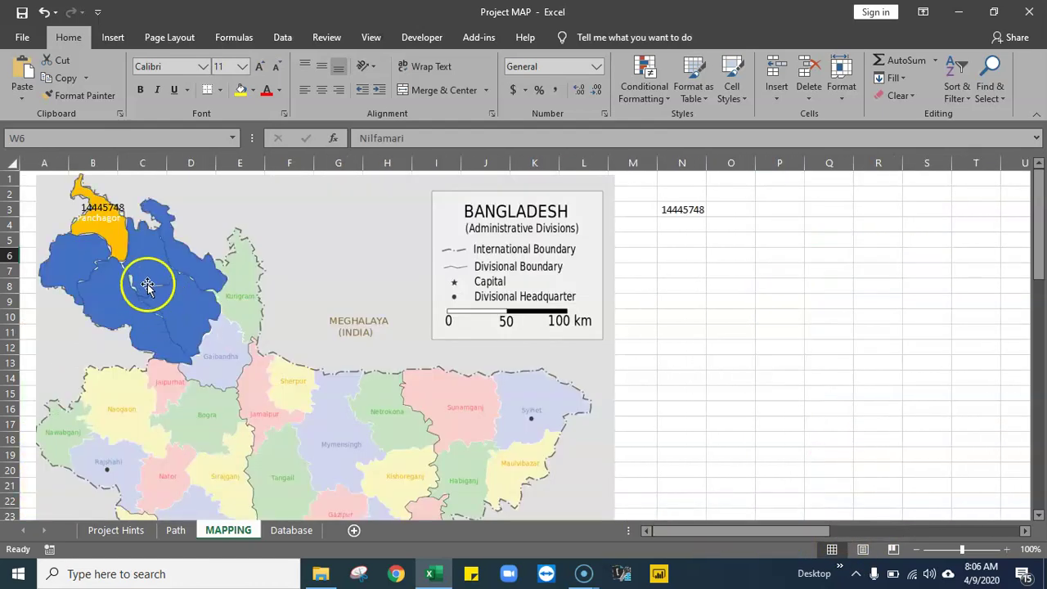
right_click(148, 262)
left_click(201, 351)
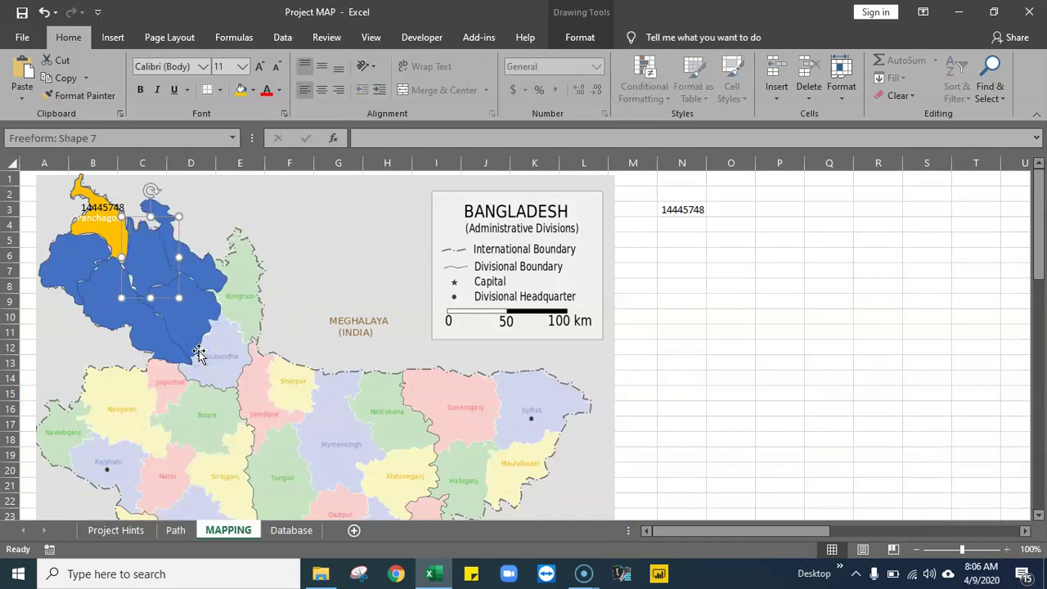
mouse_move(199, 352)
left_mouse_down()
mouse_move(192, 238)
mouse_move(163, 227)
mouse_move(144, 317)
left_mouse_up()
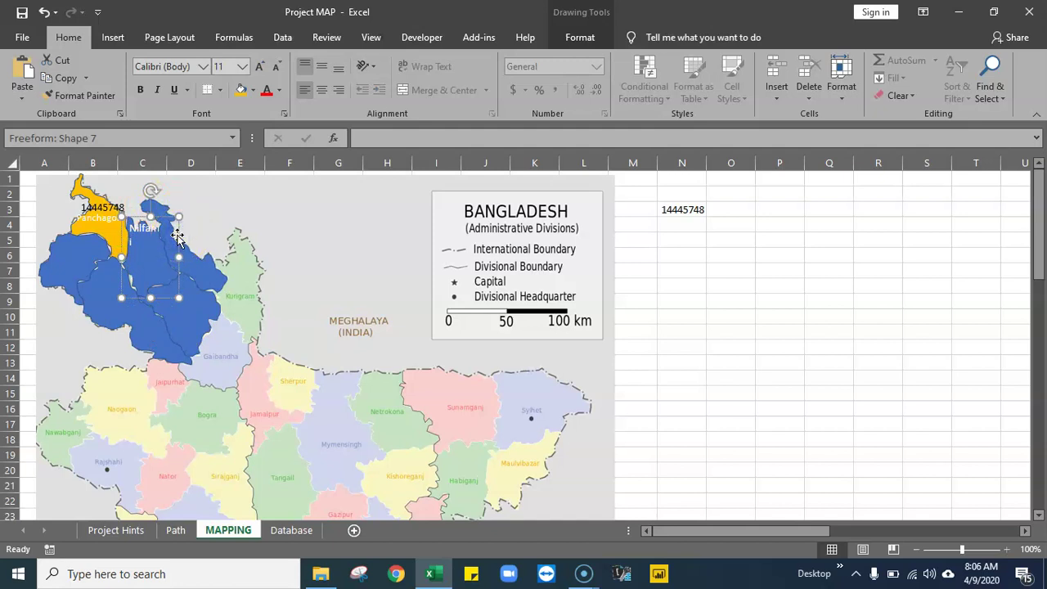
left_click(323, 90)
left_click(320, 68)
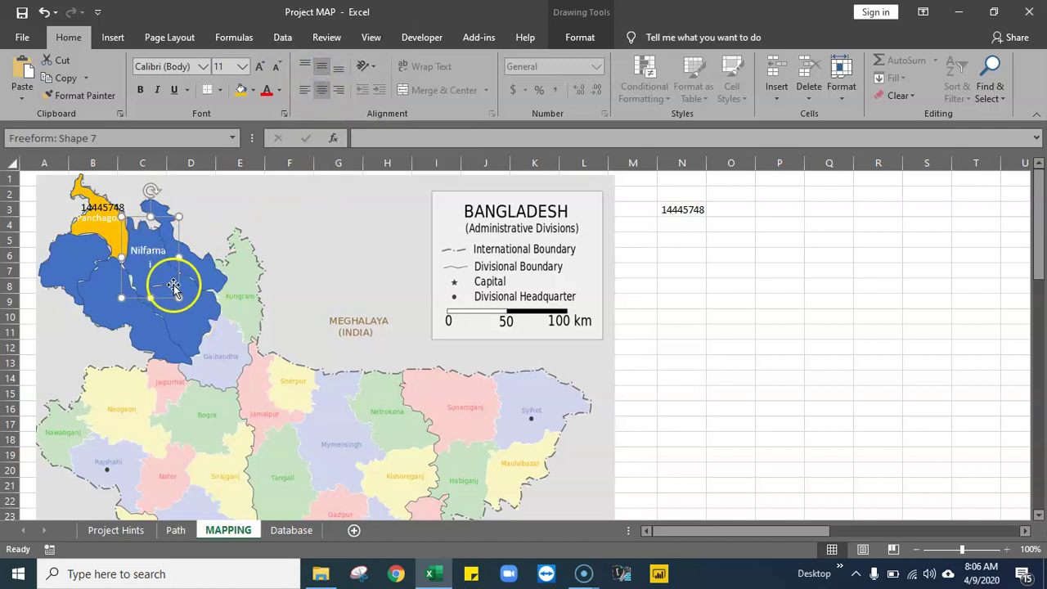
left_click(276, 71)
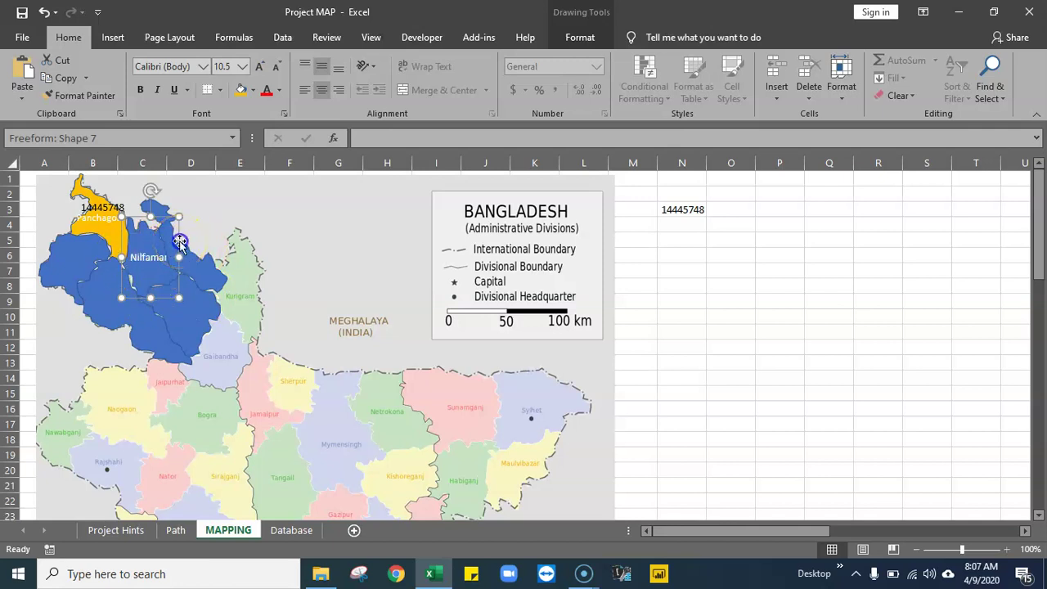
left_click(102, 206)
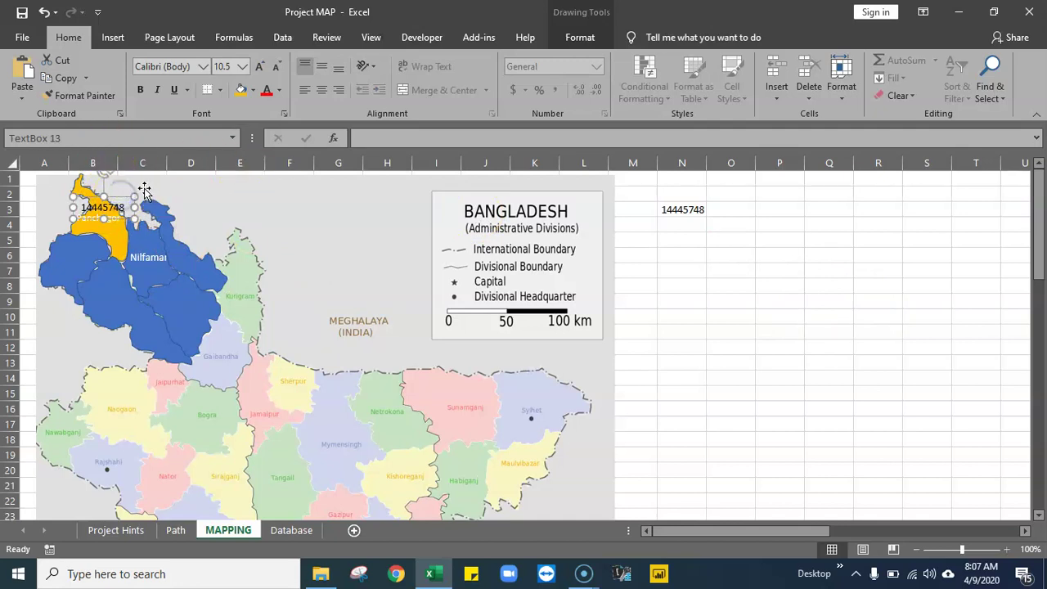
- Paste a copy of the 14445748 sales label and position it over Nilfamari
left_click(155, 237)
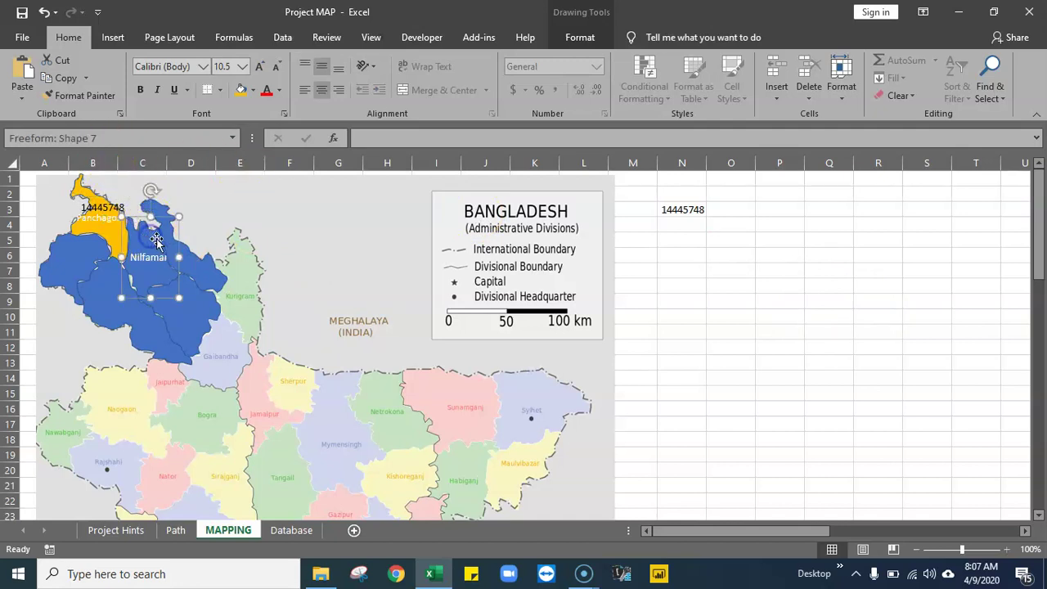
key("ctrl+v")
left_click(158, 234)
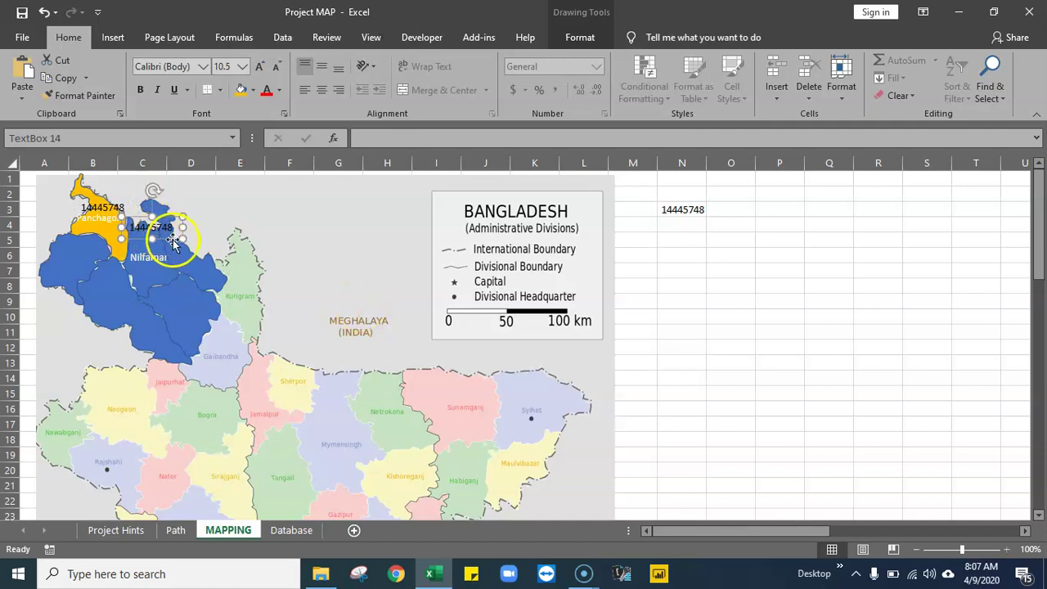
left_click_drag(171, 241, 170, 254)
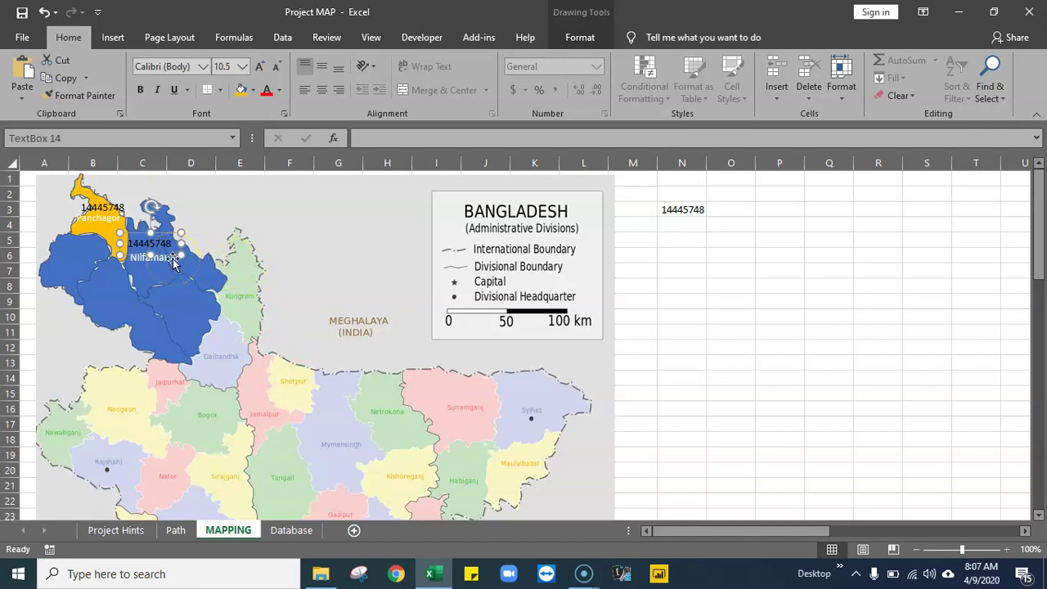
left_click_drag(172, 261, 229, 219)
key("Down")
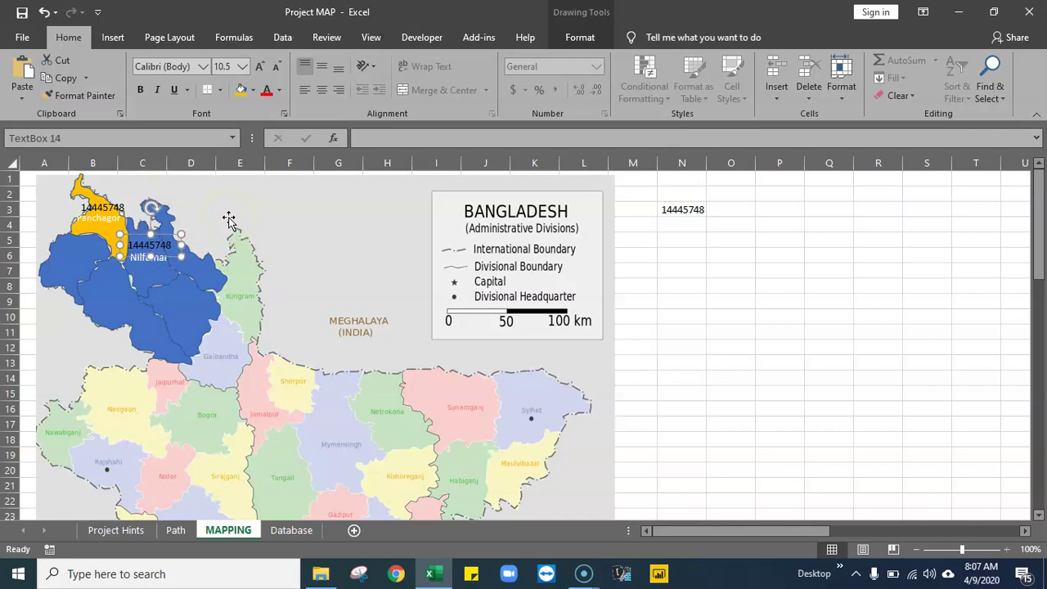
mouse_move(210, 279)
left_mouse_down()
mouse_move(150, 266)
mouse_move(201, 245)
mouse_move(205, 260)
mouse_move(143, 262)
mouse_move(152, 234)
mouse_move(165, 236)
mouse_move(131, 229)
mouse_move(180, 235)
left_mouse_up()
- Fill TextBox 14 into cell Y6 beside Nilfamari
left_click(96, 205)
left_click(149, 245)
left_click_drag(672, 530, 819, 533)
left_click(591, 240)
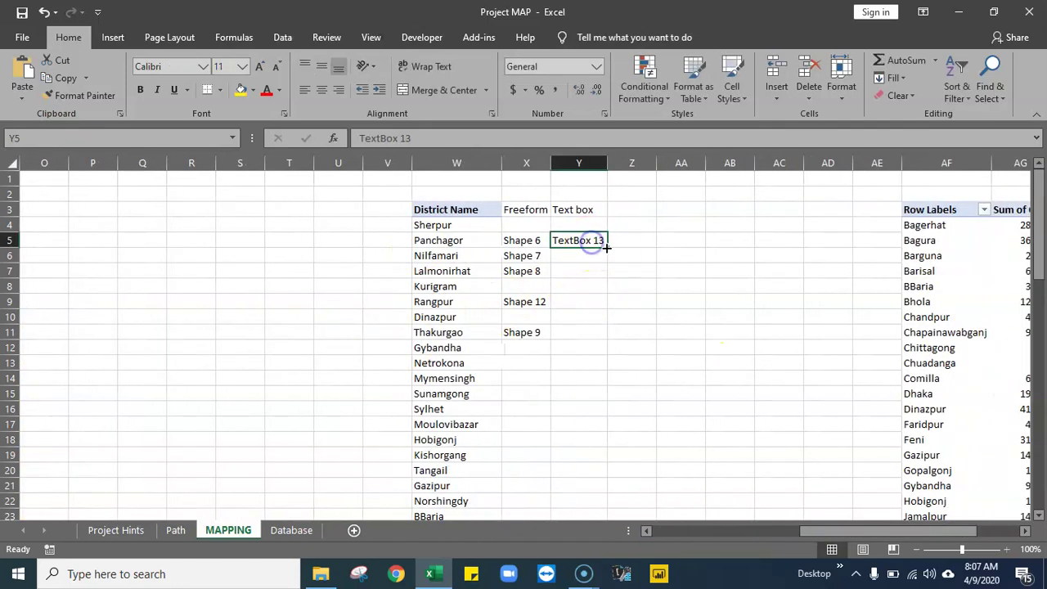
left_click_drag(607, 265, 612, 266)
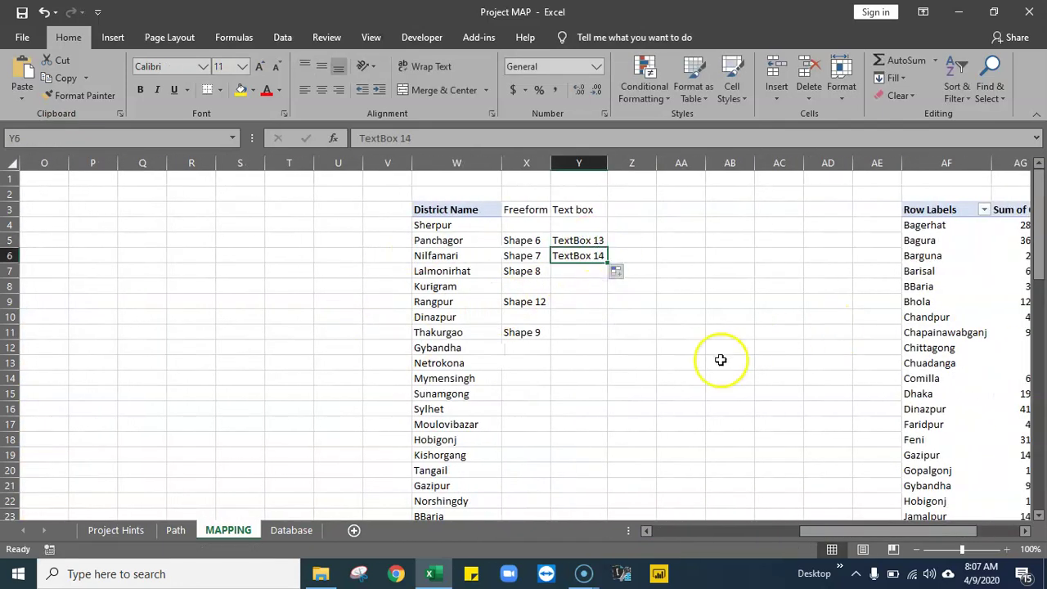
left_click(700, 378)
left_click_drag(823, 530, 668, 540)
- Copy the name Lalmonirhat from cell W7, after undoing an accidental shape move
left_click(193, 250)
left_click_drag(192, 249, 299, 237)
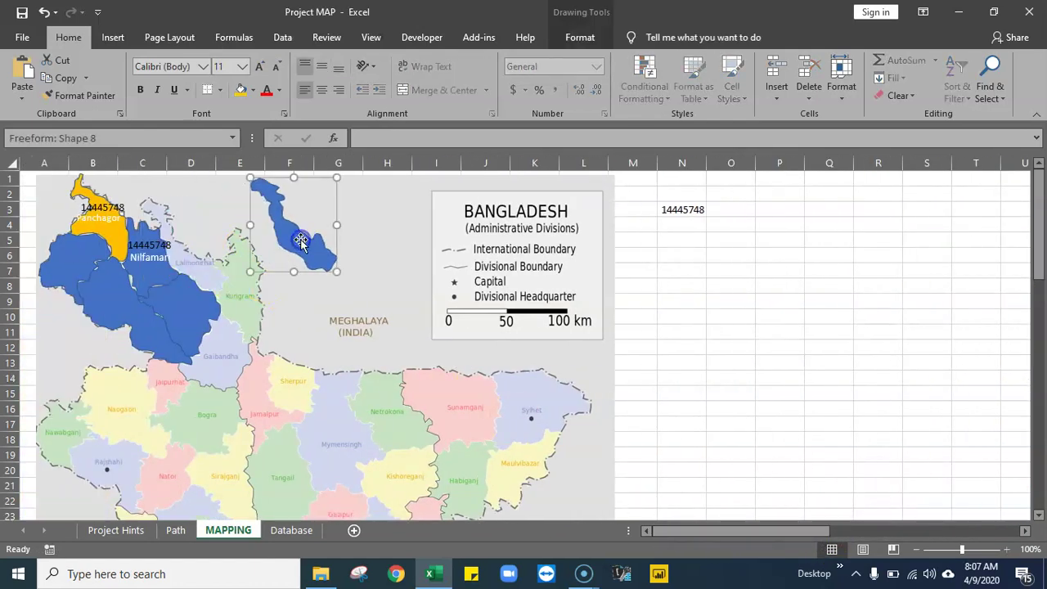
left_click(45, 13)
left_click_drag(700, 532, 849, 534)
left_click(437, 270)
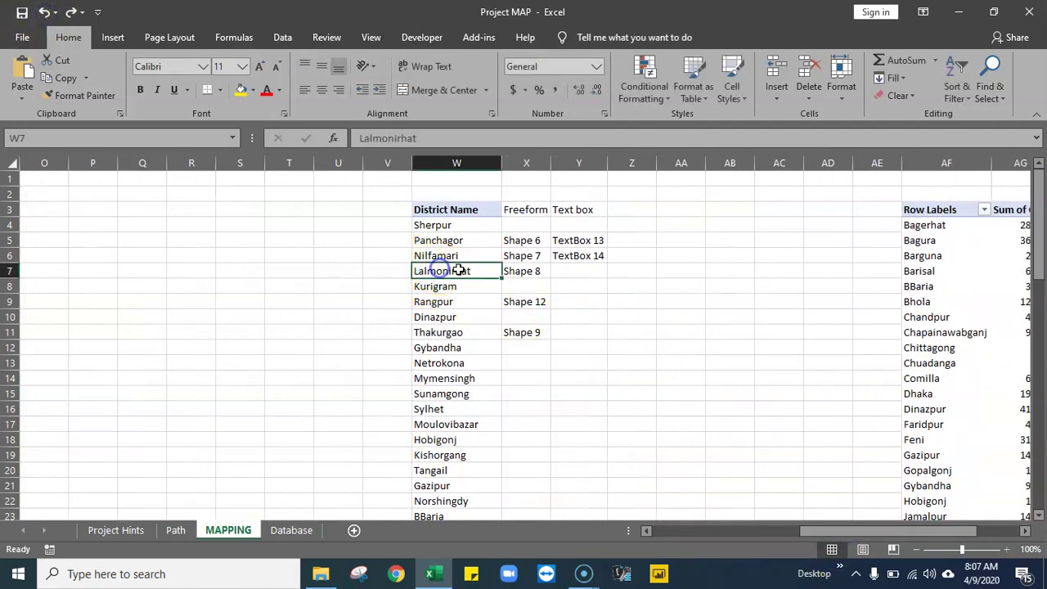
left_click_drag(429, 137, 307, 143)
key("ctrl+c")
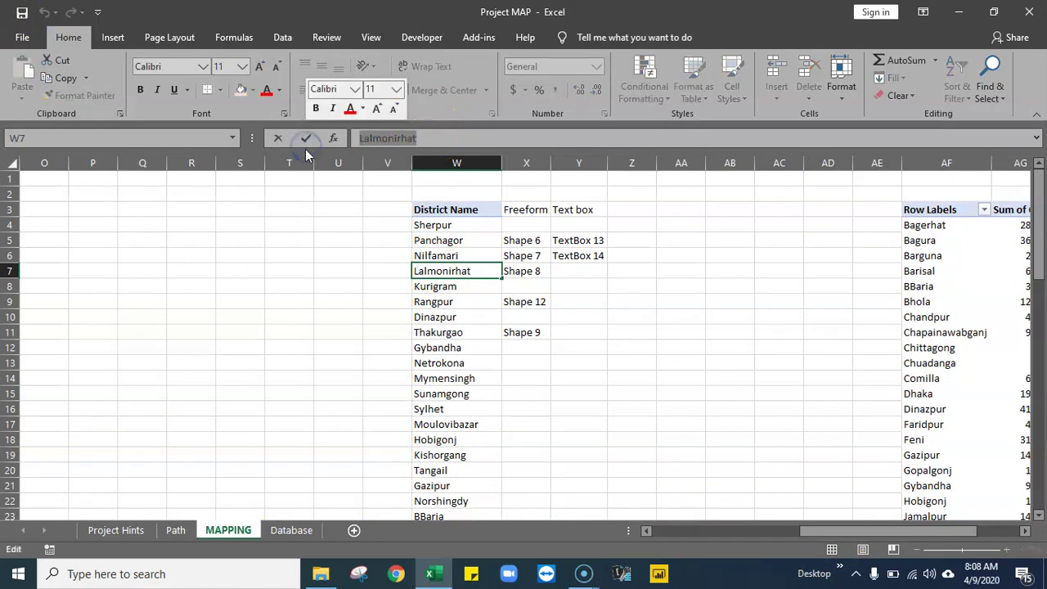
left_click(327, 315)
left_click_drag(818, 533, 667, 530)
- Label the Lalmonirhat shape 'Lalmonirhat', centred horizontally and vertically
left_click(196, 260)
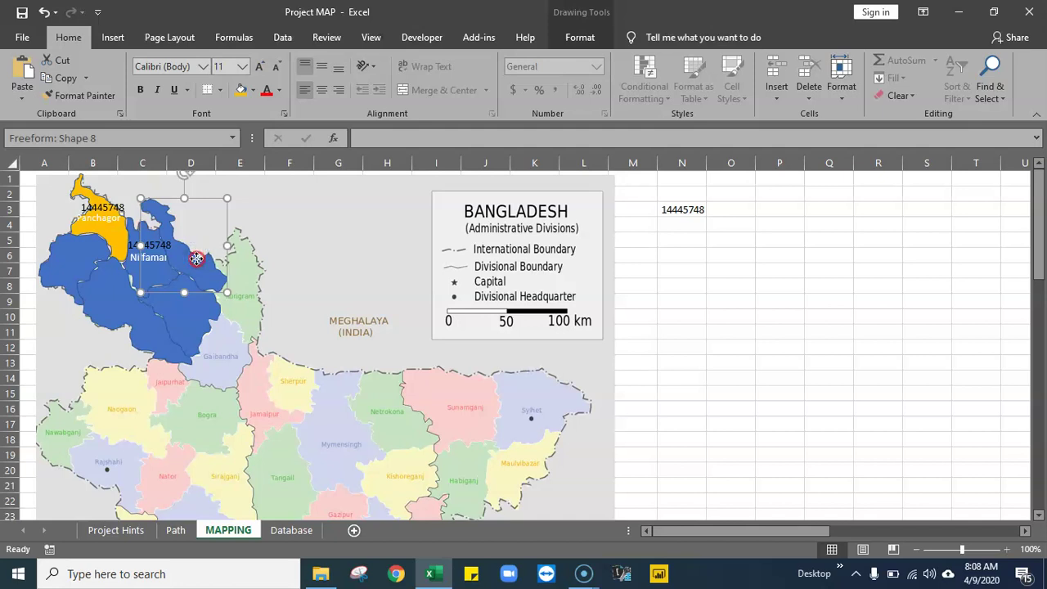
right_click(199, 260)
left_click(246, 347)
left_click(100, 272)
key("ctrl+v")
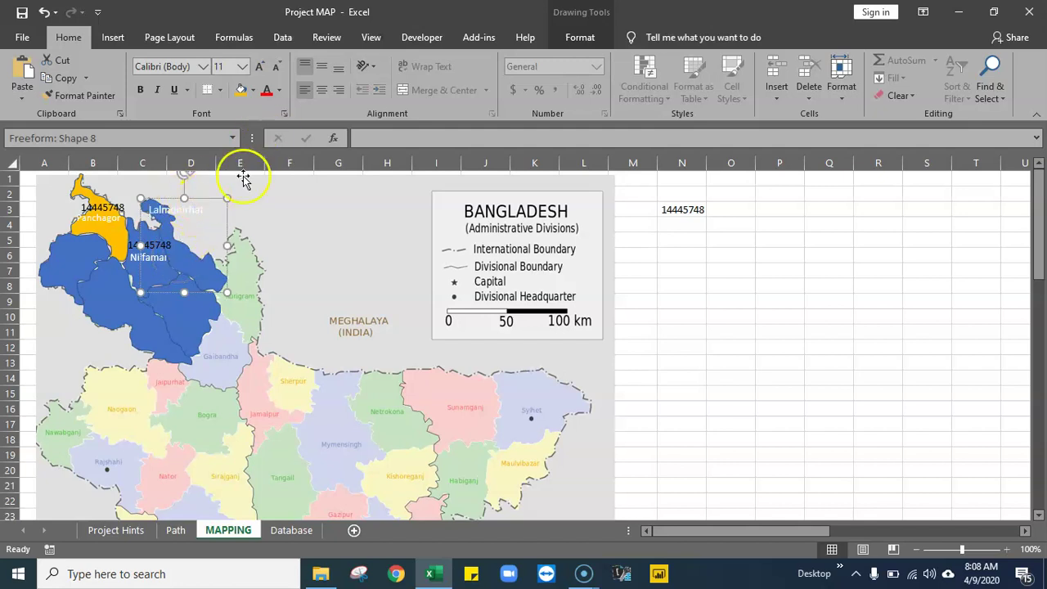
left_click(324, 90)
left_click(322, 65)
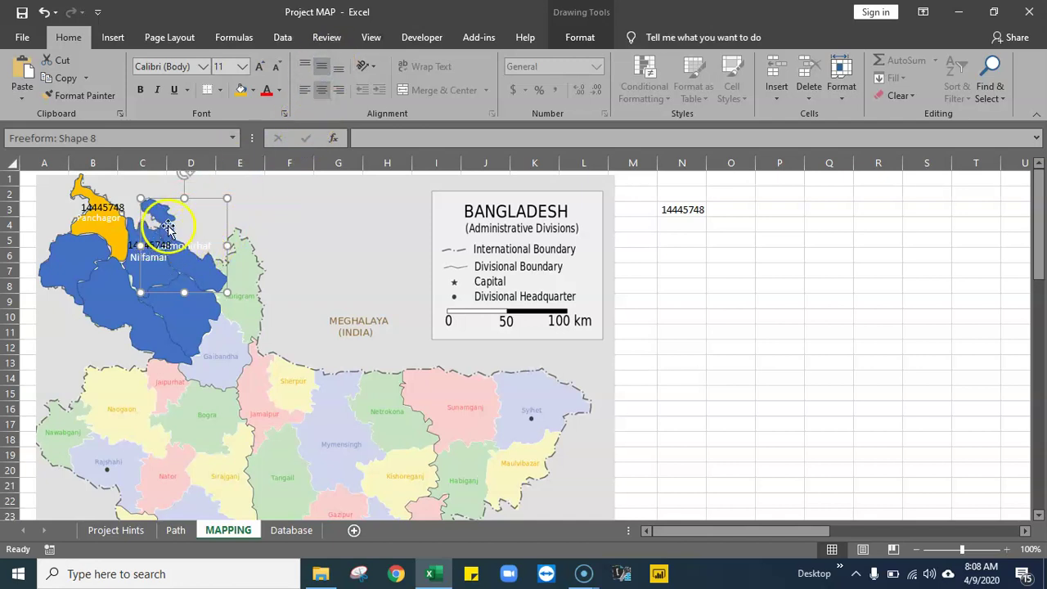
left_click(176, 250)
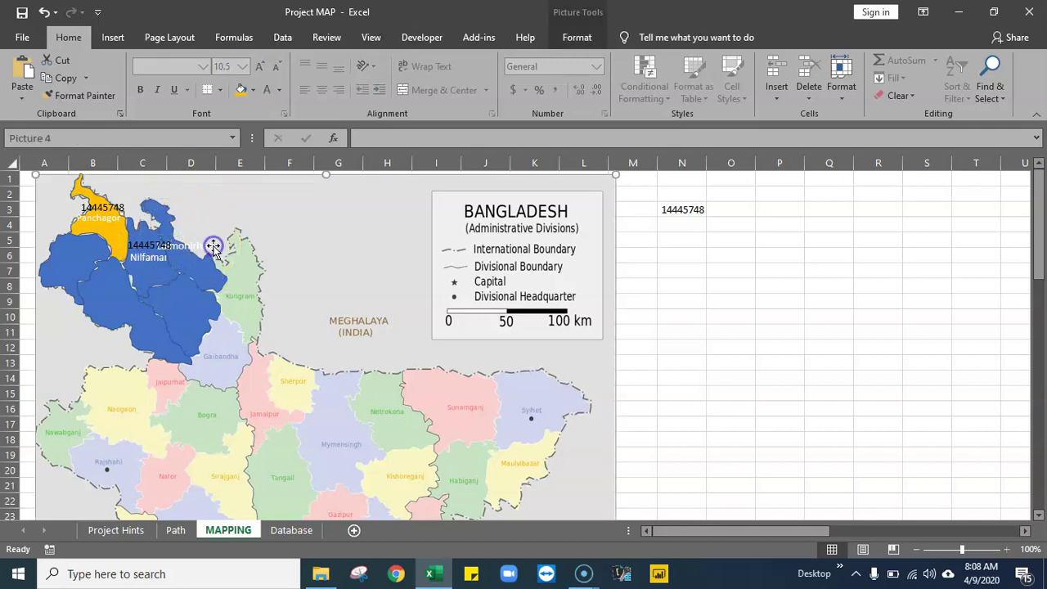
left_click(214, 234)
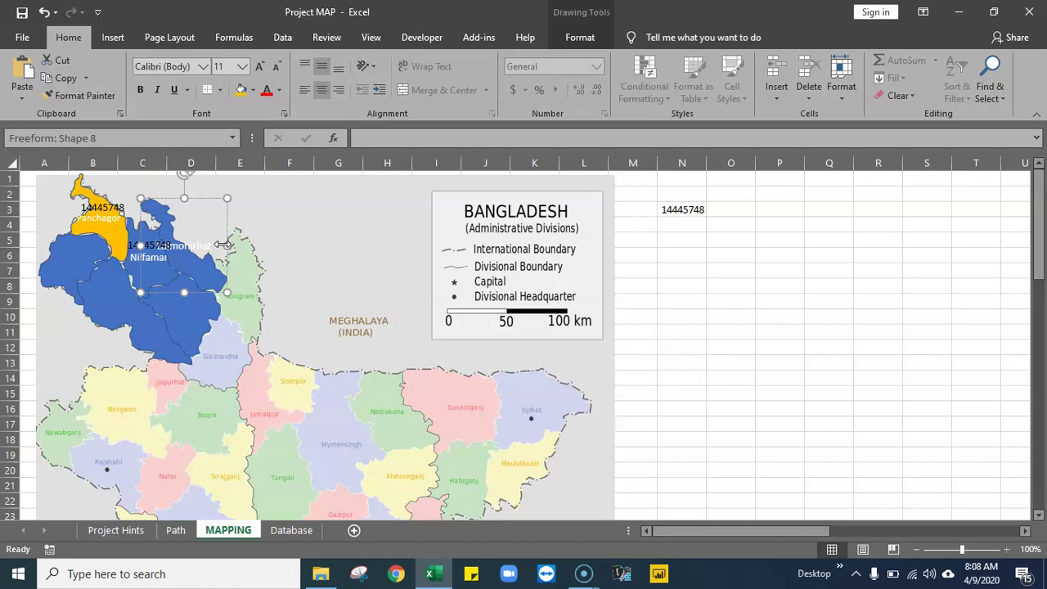
- Try Top, Middle, Bottom and Left, Center, Right alignments on the Lalmonirhat label
left_click(203, 250)
left_click(228, 231)
left_click(199, 246)
left_click(338, 72)
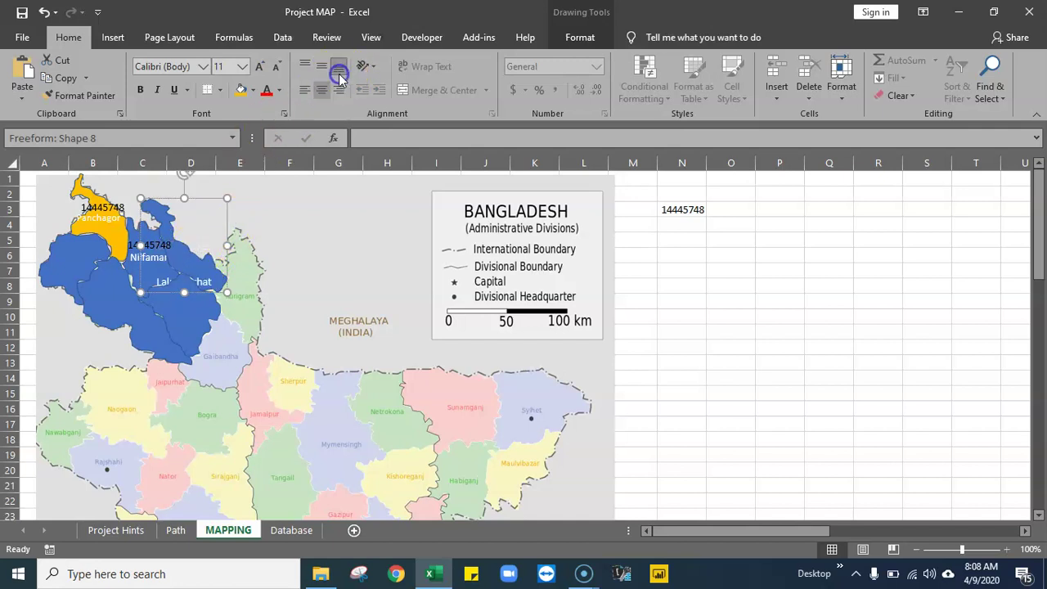
left_click(337, 89)
left_click(309, 93)
left_click(308, 69)
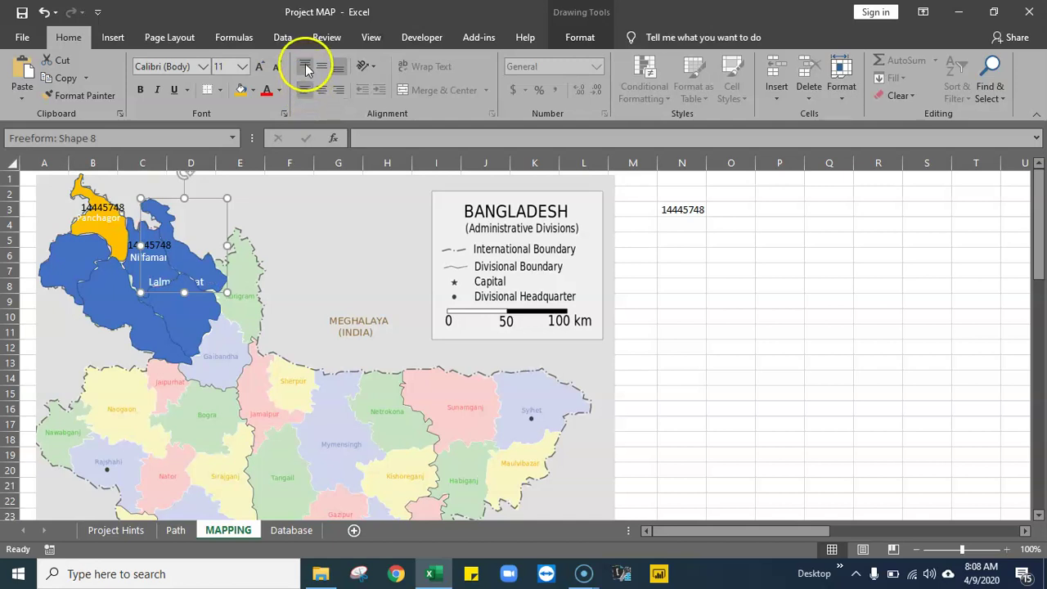
left_click(326, 89)
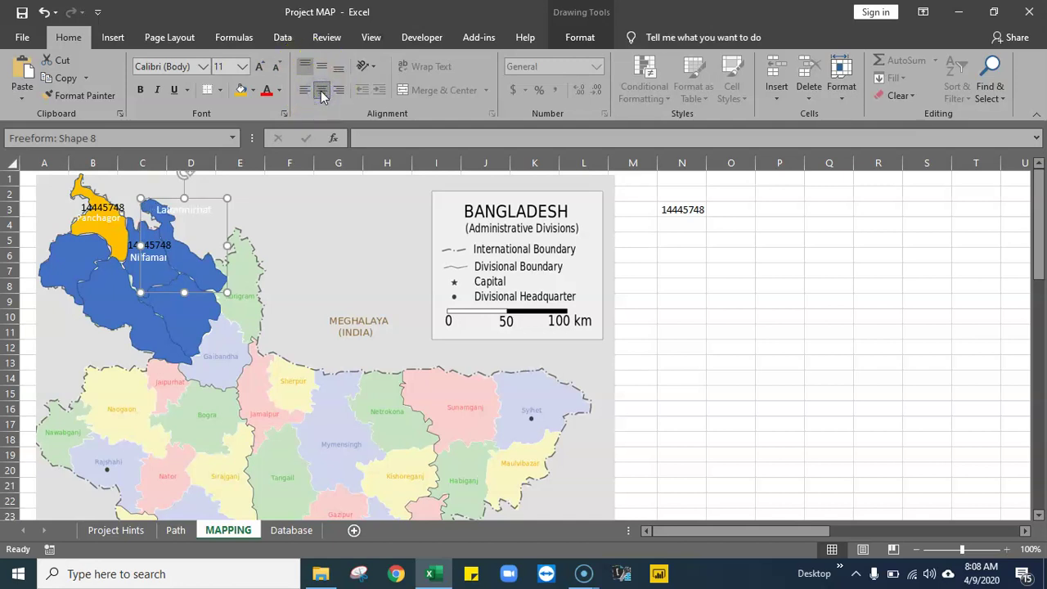
left_click(321, 72)
left_click(323, 71)
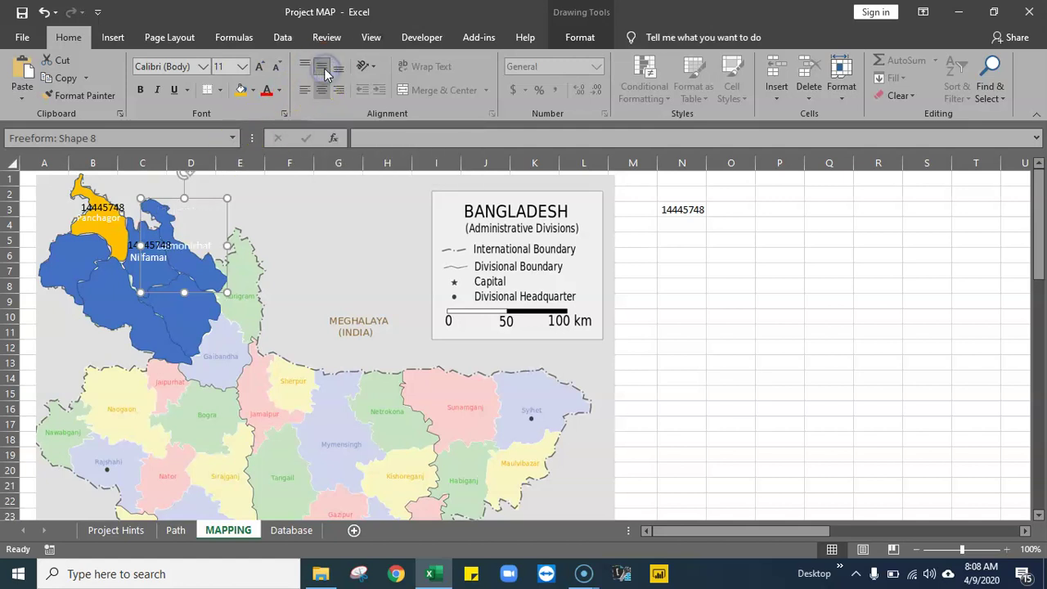
left_click(324, 72)
- Reapply right, bottom and left alignment to the Lalmonirhat label text
left_click(168, 243)
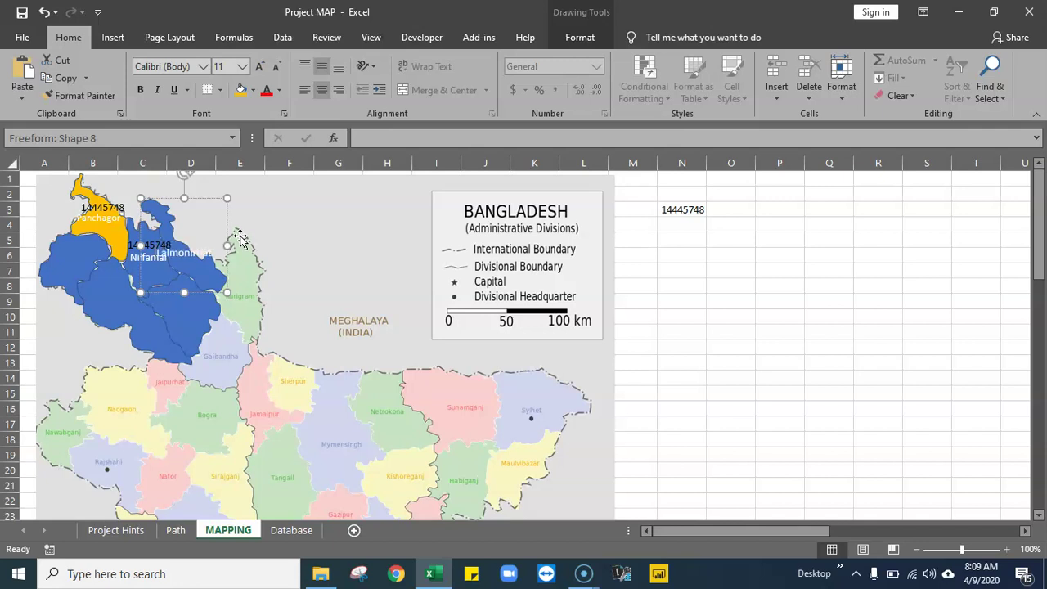
left_click(341, 90)
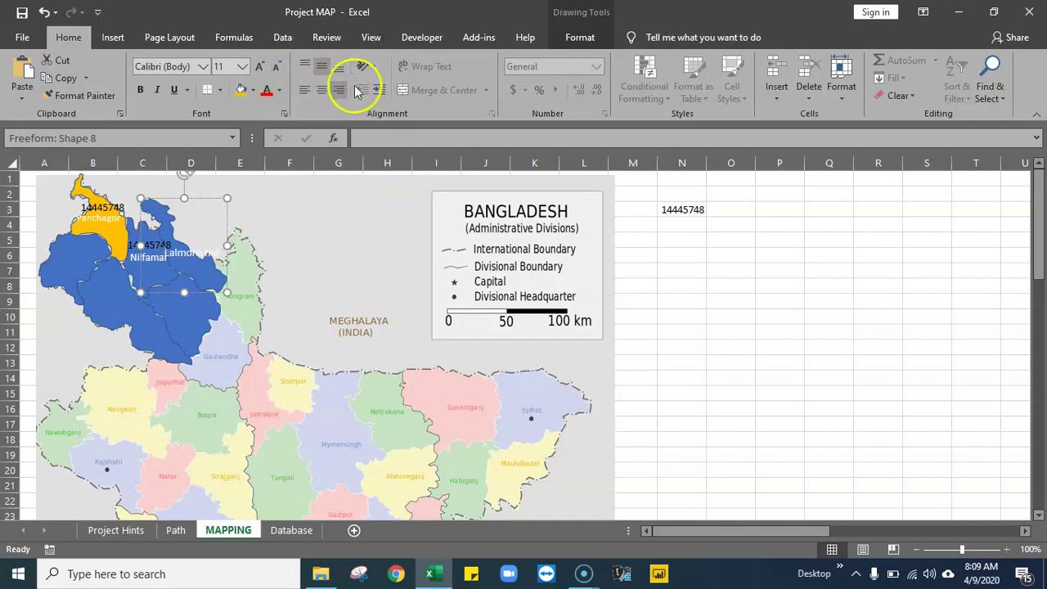
left_click(339, 67)
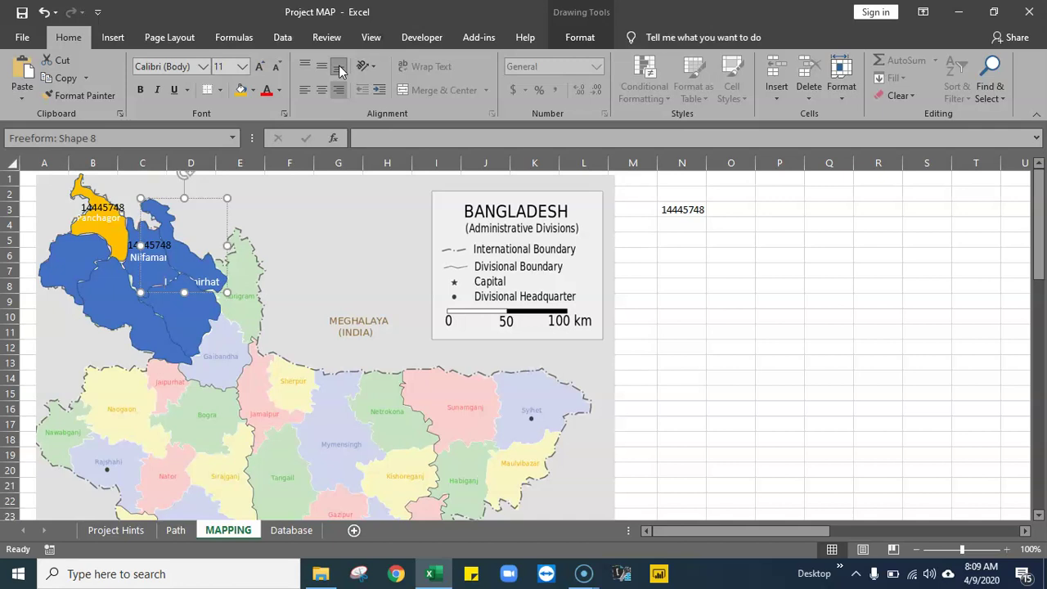
left_click(306, 92)
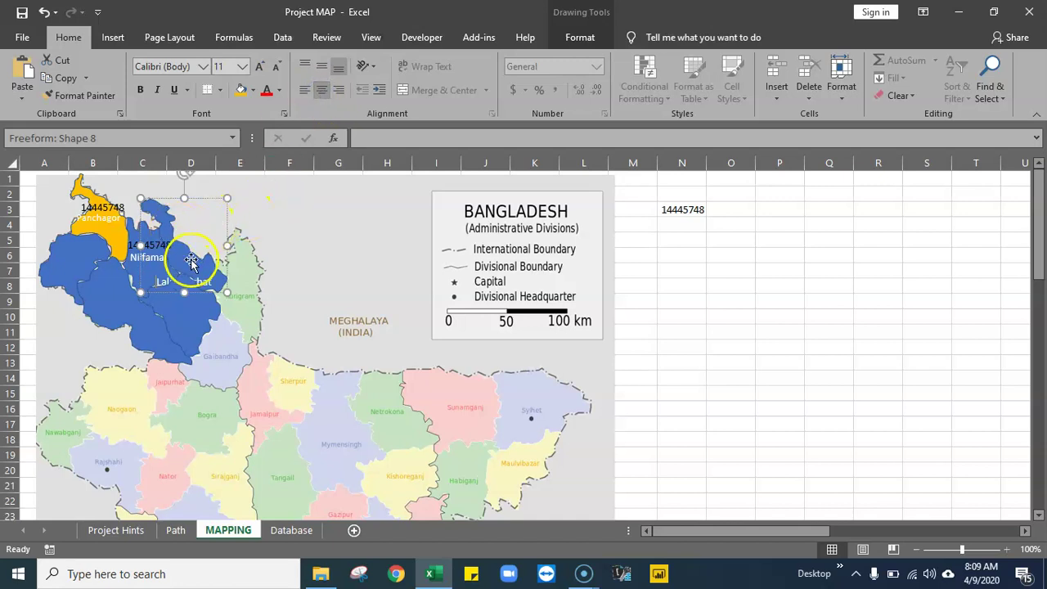
right_click(226, 221)
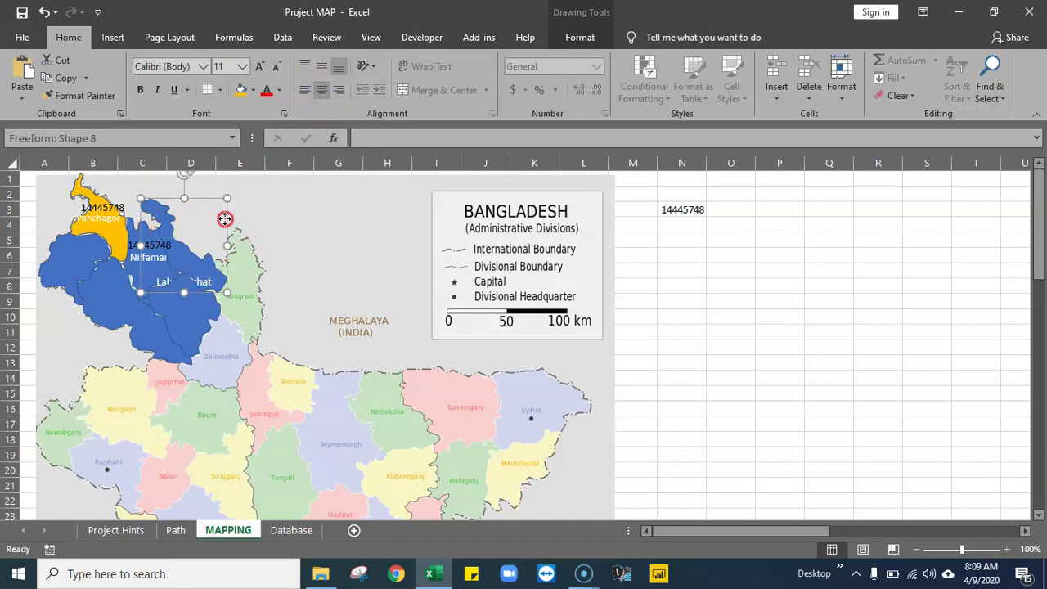
- Edit the Lalmonirhat label and try Middle and Bottom vertical alignment
left_click(270, 307)
left_click_drag(187, 292, 168, 284)
left_click(168, 282)
left_click(321, 66)
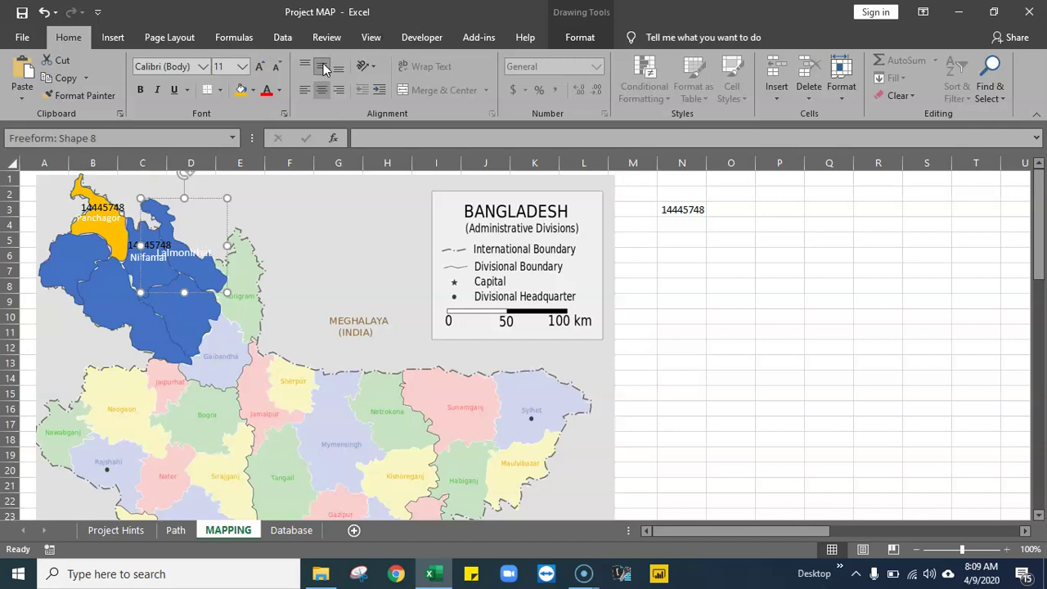
left_click(339, 68)
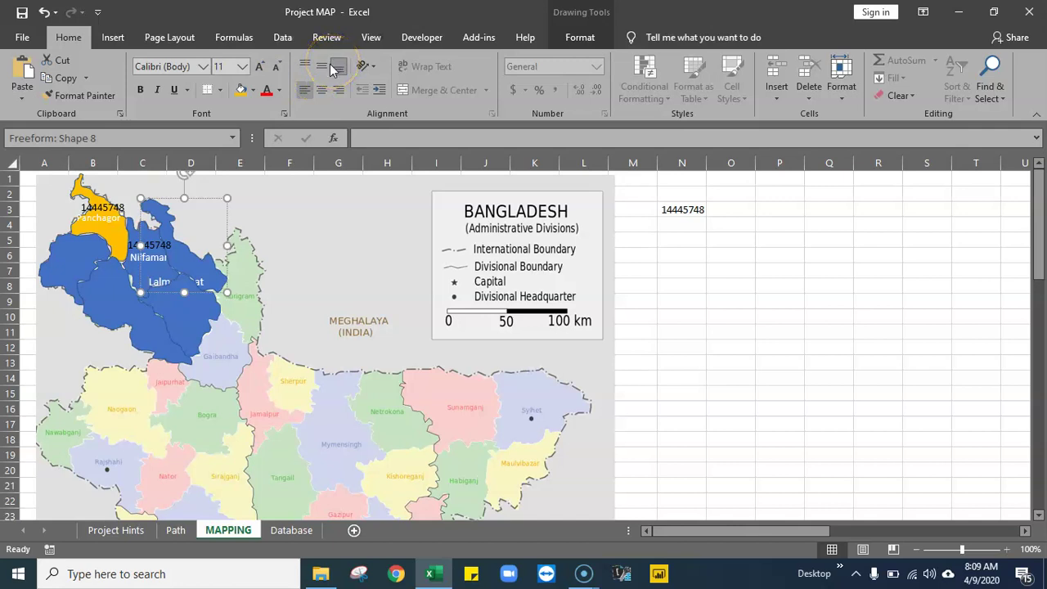
left_click(327, 66)
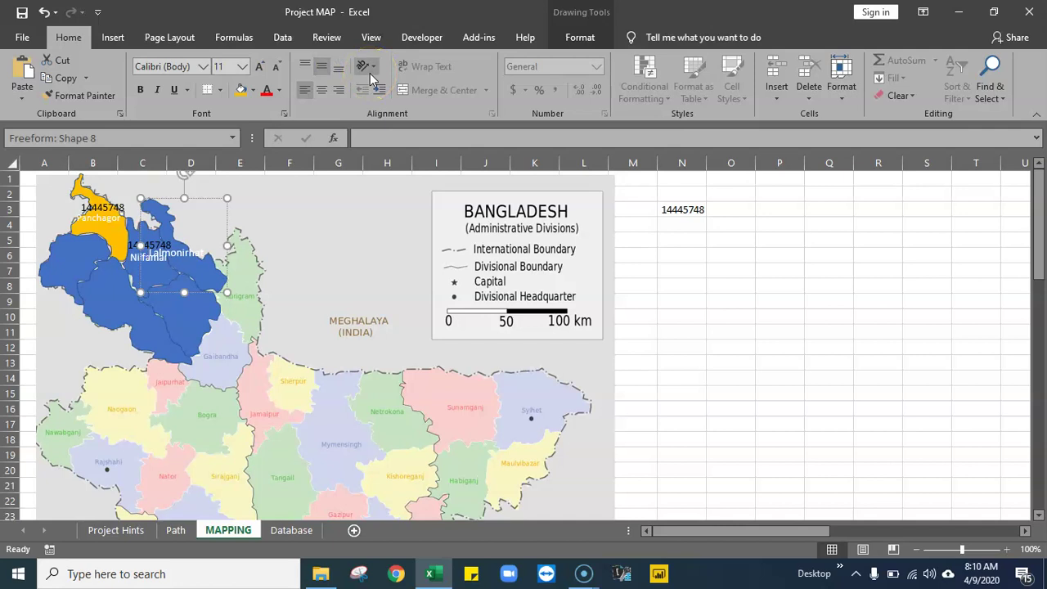
- Cycle the Lalmonirhat label through Top, Middle and lower positions, ending at Top
left_click(304, 67)
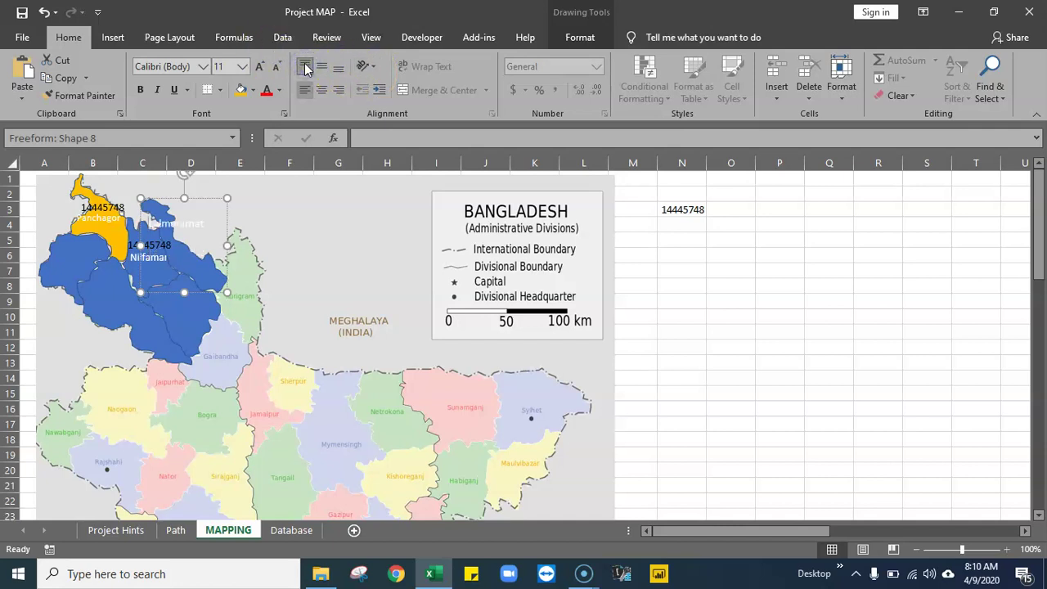
left_click(304, 67)
left_click(304, 67)
left_click(304, 67)
left_click(354, 154)
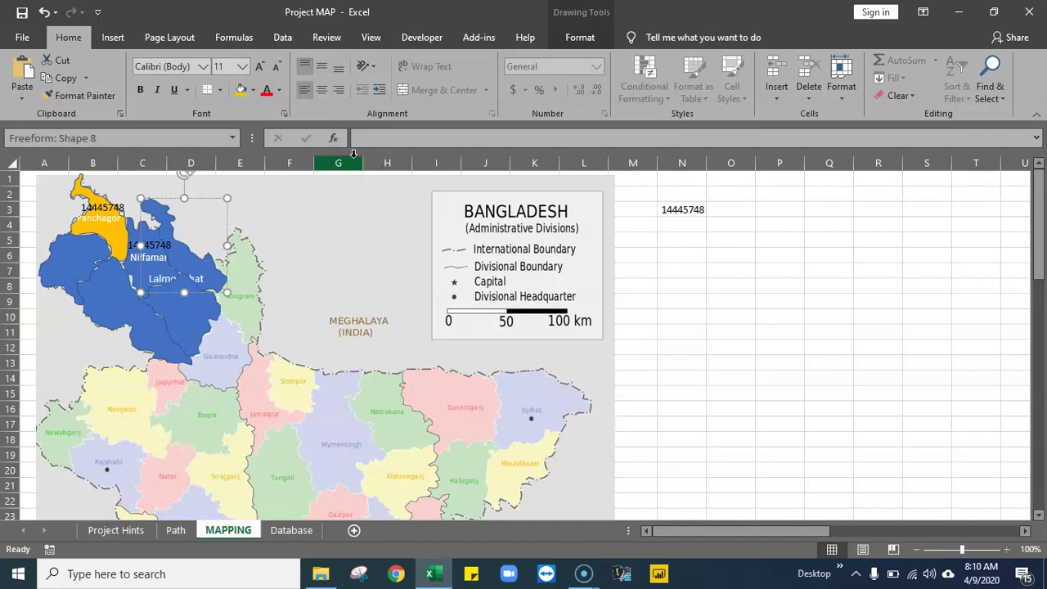
left_click(357, 157)
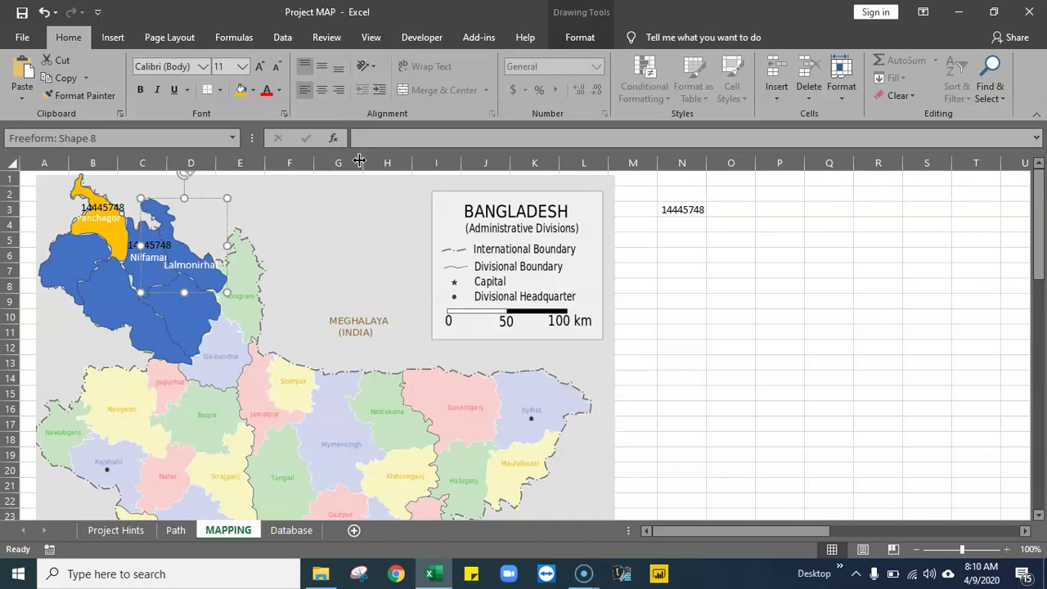
left_click(169, 278)
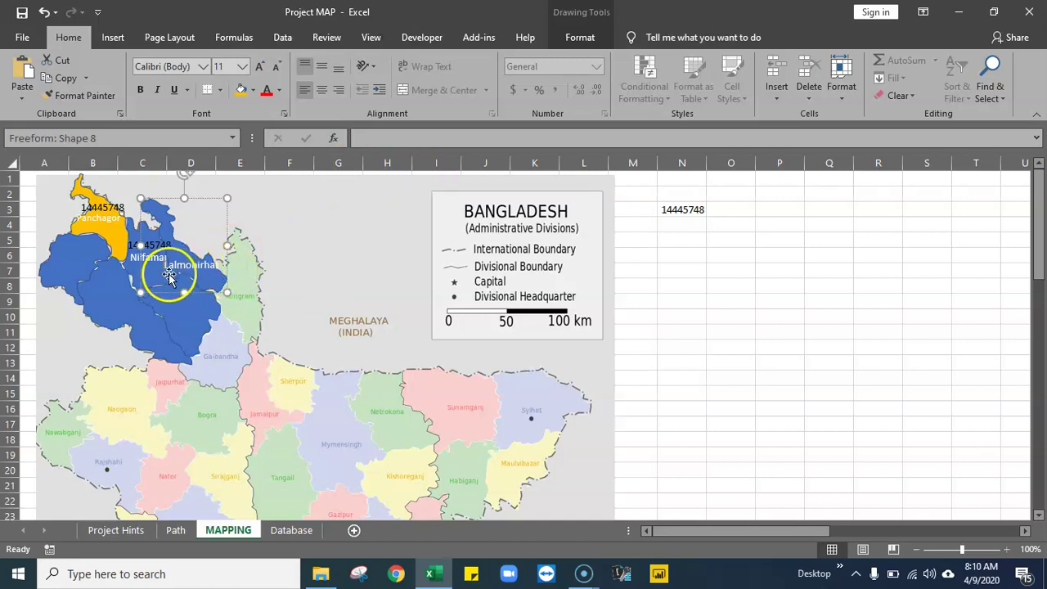
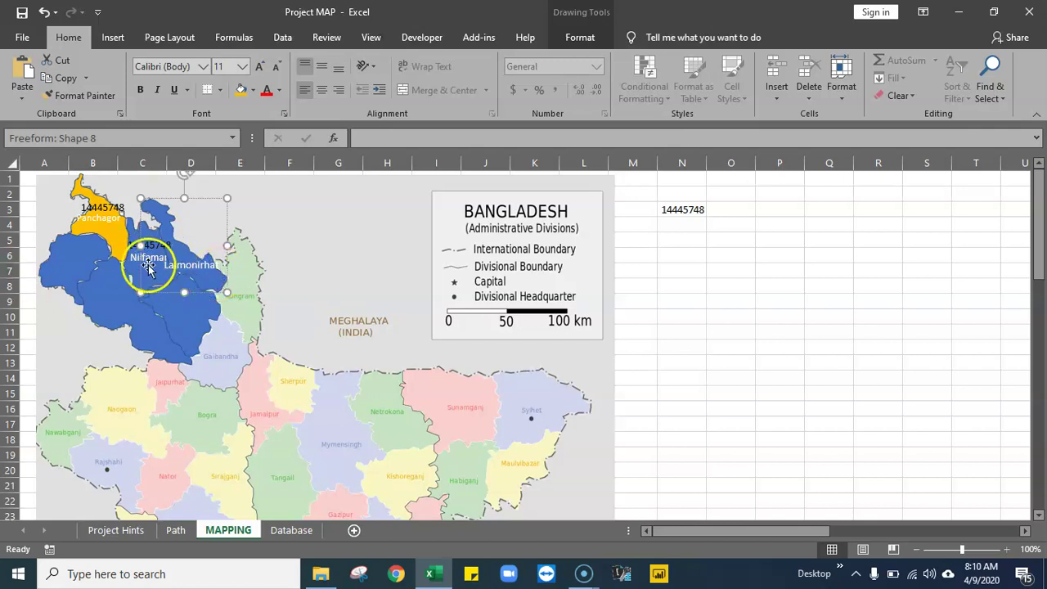
- Copy the Nilfamari 14445748 label and place the pasted TextBox 15 on Lalmonirhat
left_click(713, 270)
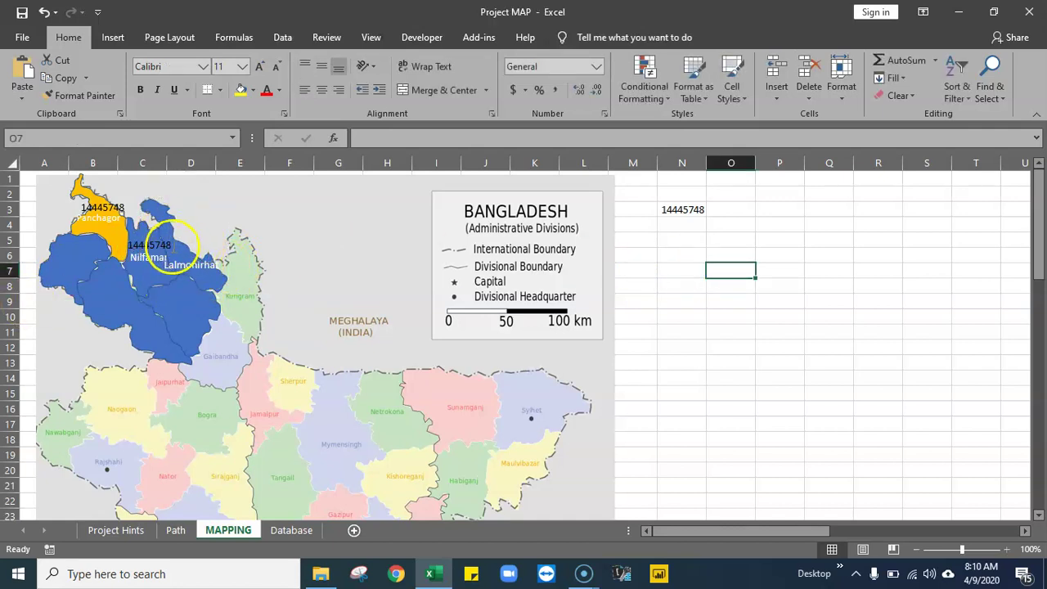
left_click(174, 239)
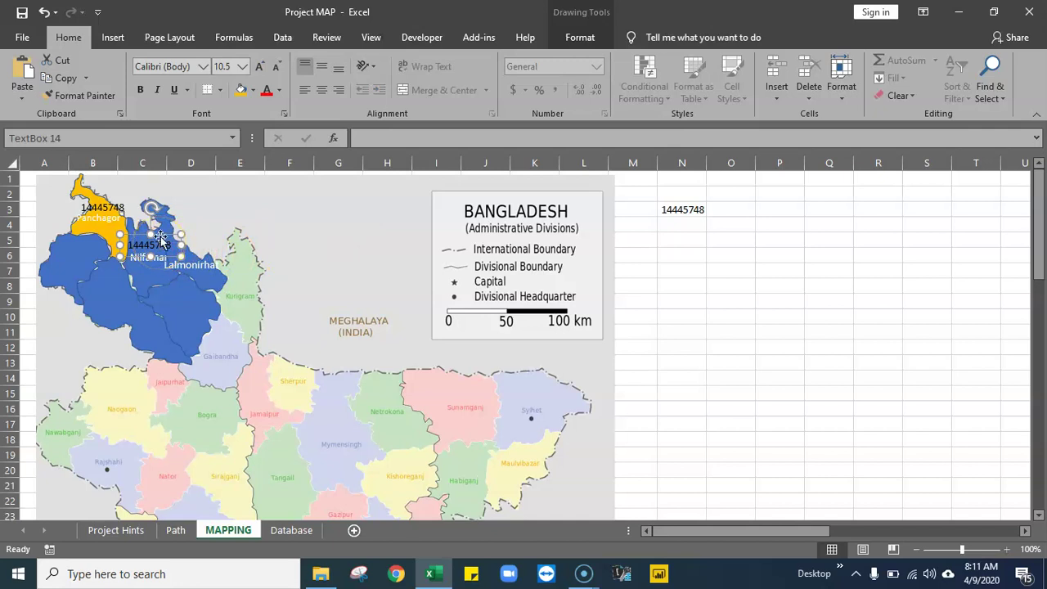
left_click(666, 329)
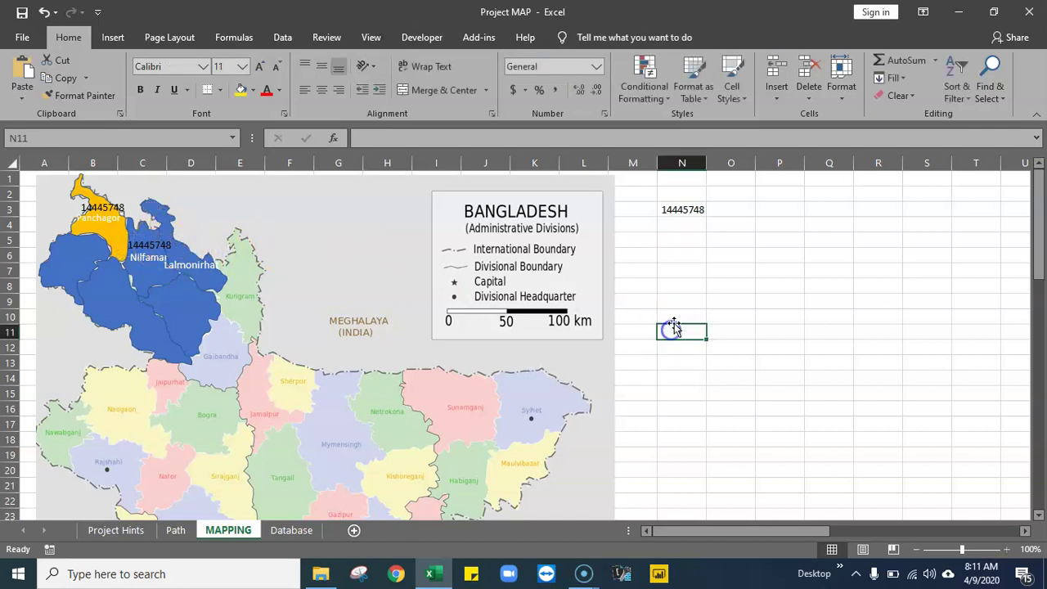
left_click(161, 243)
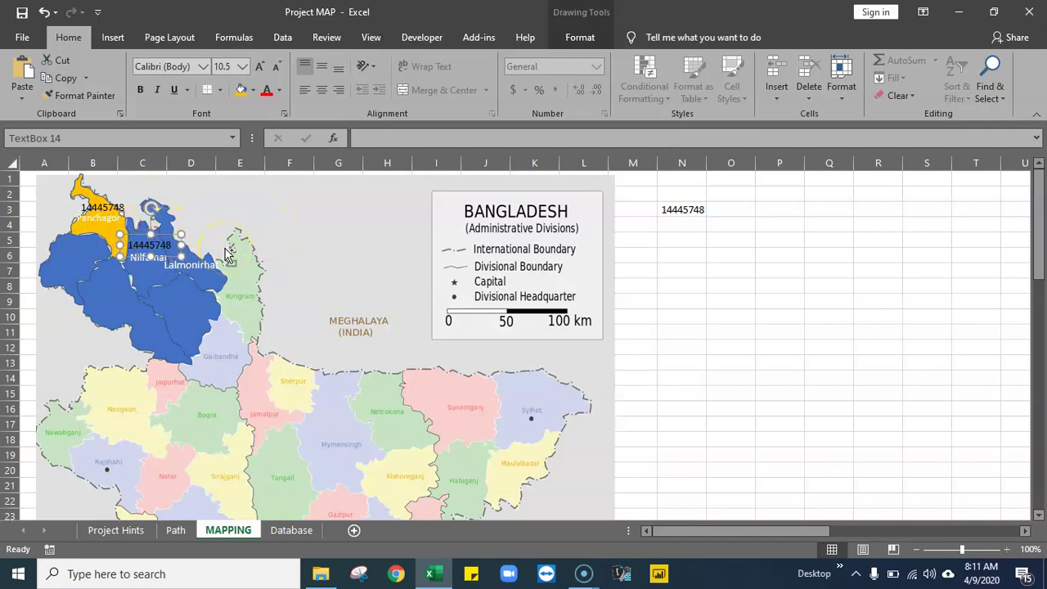
left_click(196, 250)
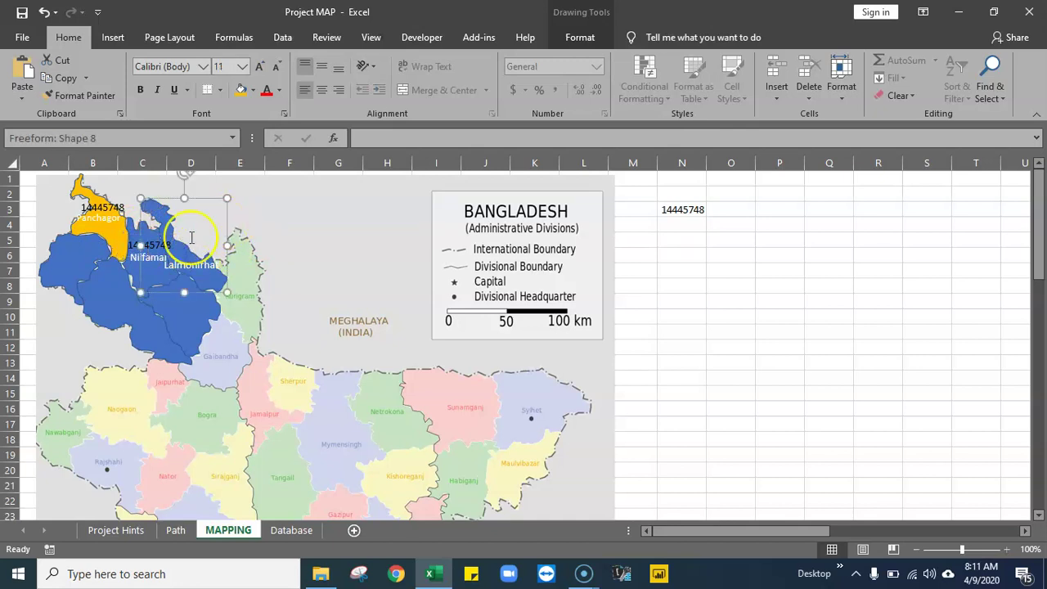
key("ctrl+v")
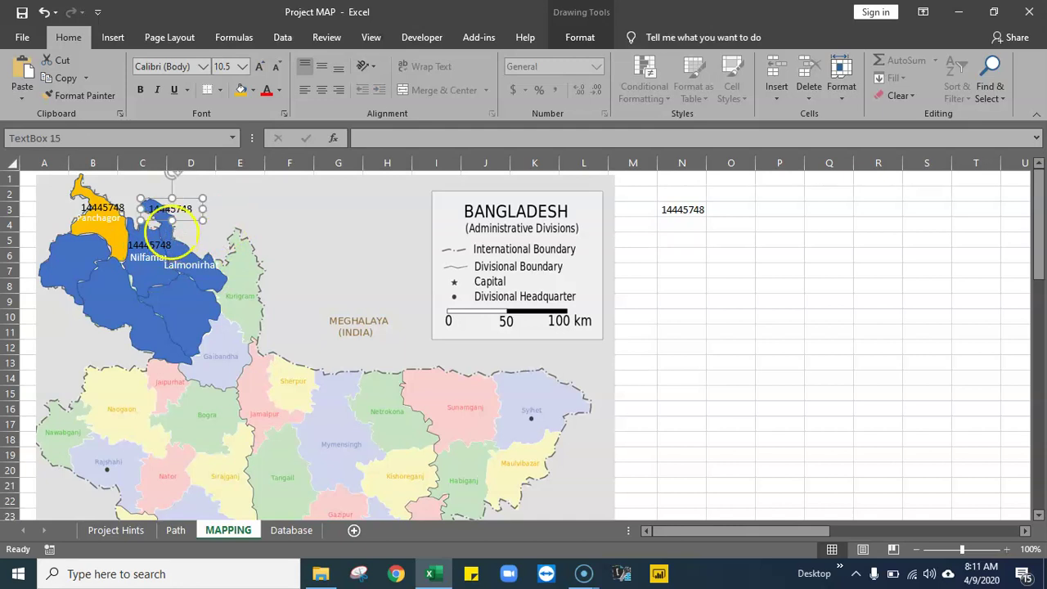
left_click_drag(190, 221, 219, 266)
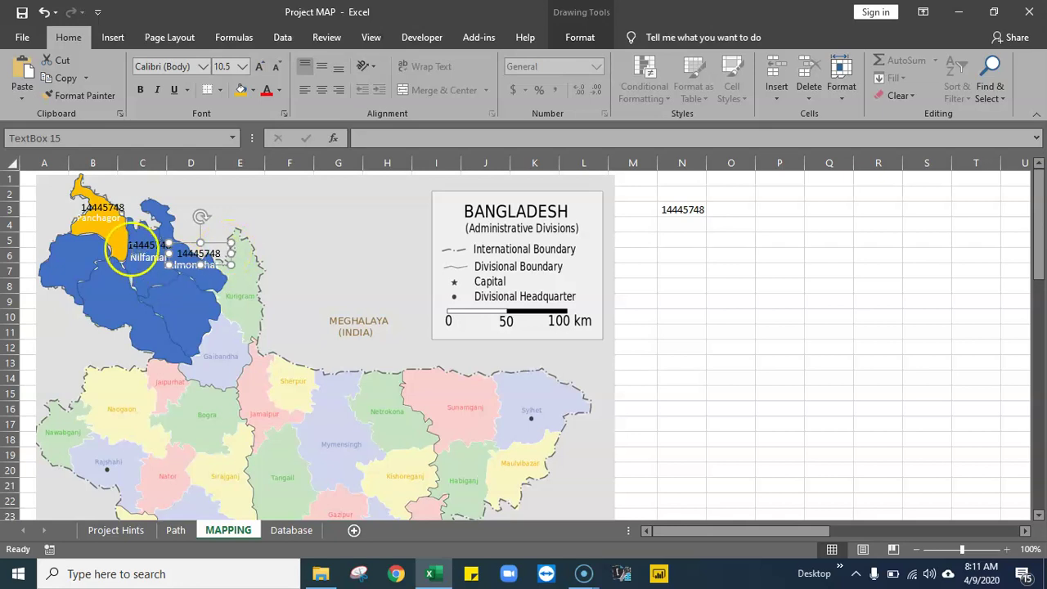
left_click(686, 365)
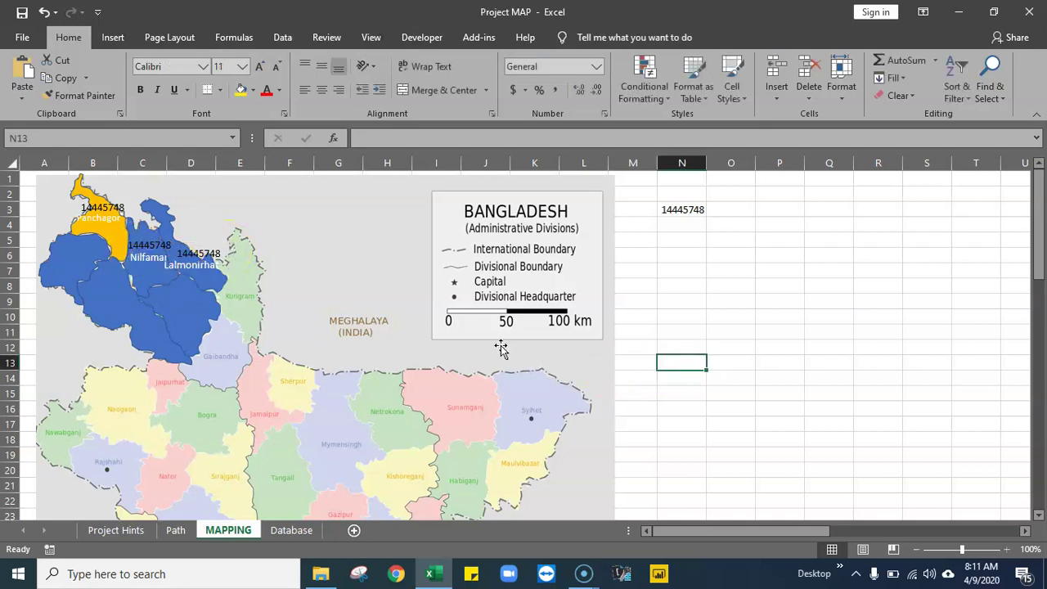
- Fill TextBox 15 into Y7 for Lalmonirhat, undoing an accidental move of the Rangpur shape
left_click(193, 278)
mouse_move(192, 278)
left_mouse_down()
mouse_move(360, 328)
mouse_move(255, 295)
left_mouse_up()
left_click(45, 12)
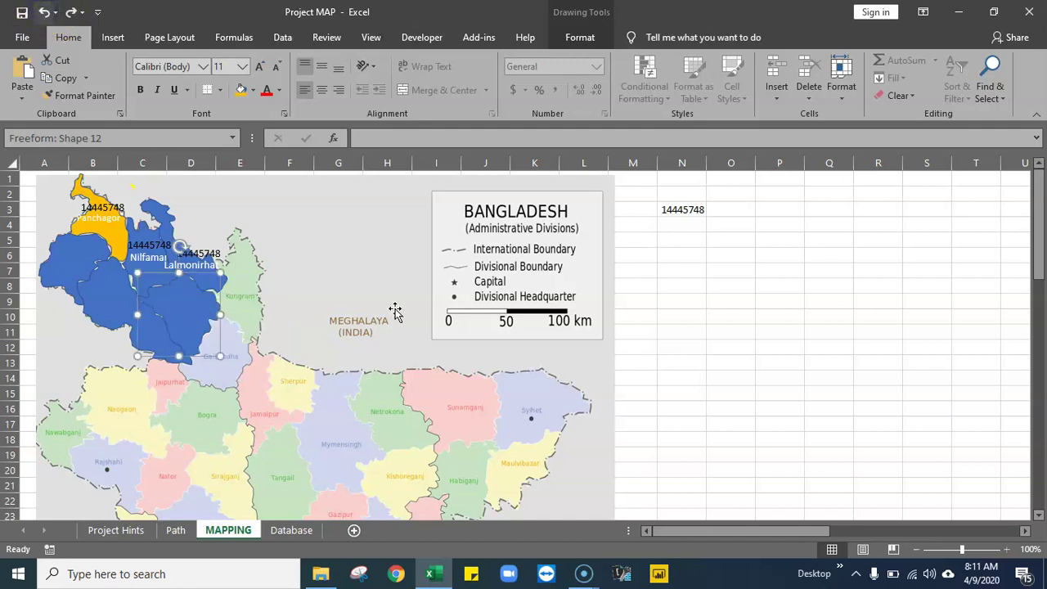
left_click(680, 358)
left_click(219, 303)
left_click(728, 531)
mouse_move(728, 530)
left_mouse_down()
mouse_move(823, 530)
mouse_move(725, 530)
left_mouse_up()
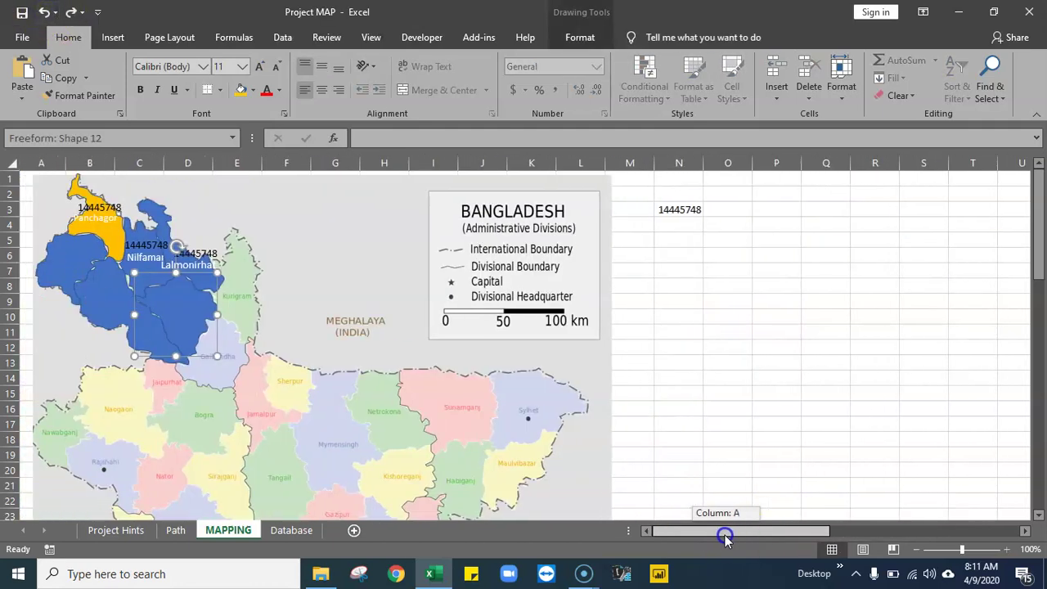
left_click(204, 245)
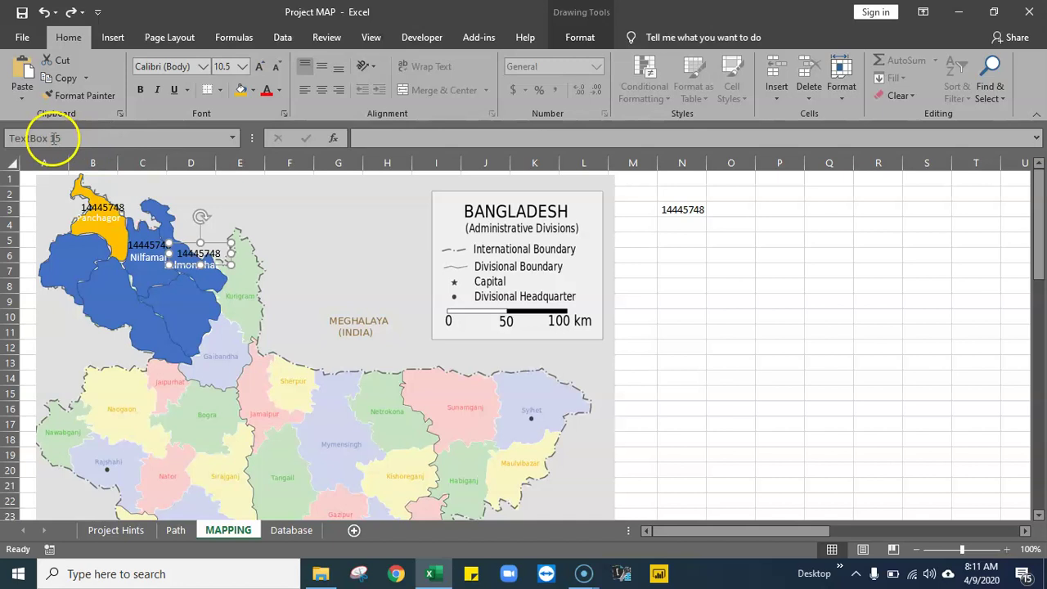
left_click_drag(745, 534, 891, 560)
left_click(541, 256)
left_click_drag(560, 265, 558, 278)
left_click_drag(837, 536, 669, 537)
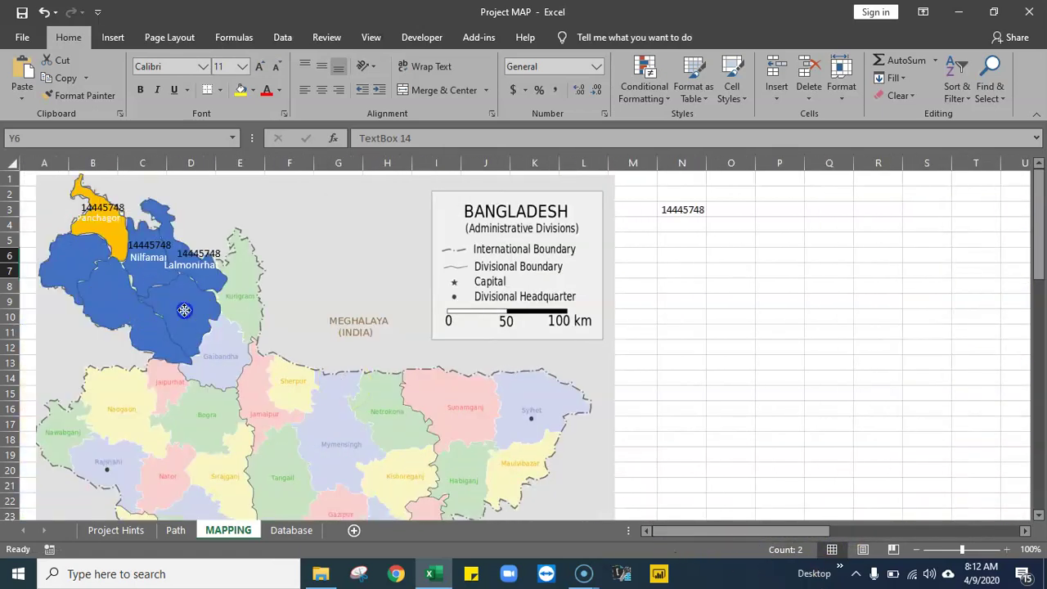
- Copy the name Rangpur from cell W9's formula bar, undoing another stray Rangpur move
left_click(185, 312)
left_click_drag(186, 316, 300, 327)
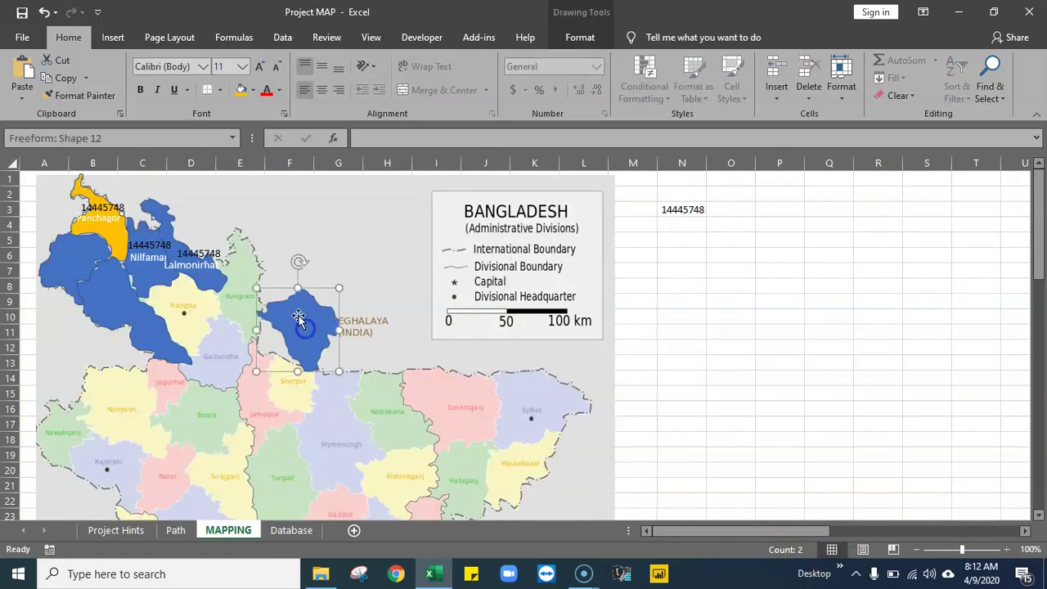
left_click(43, 11)
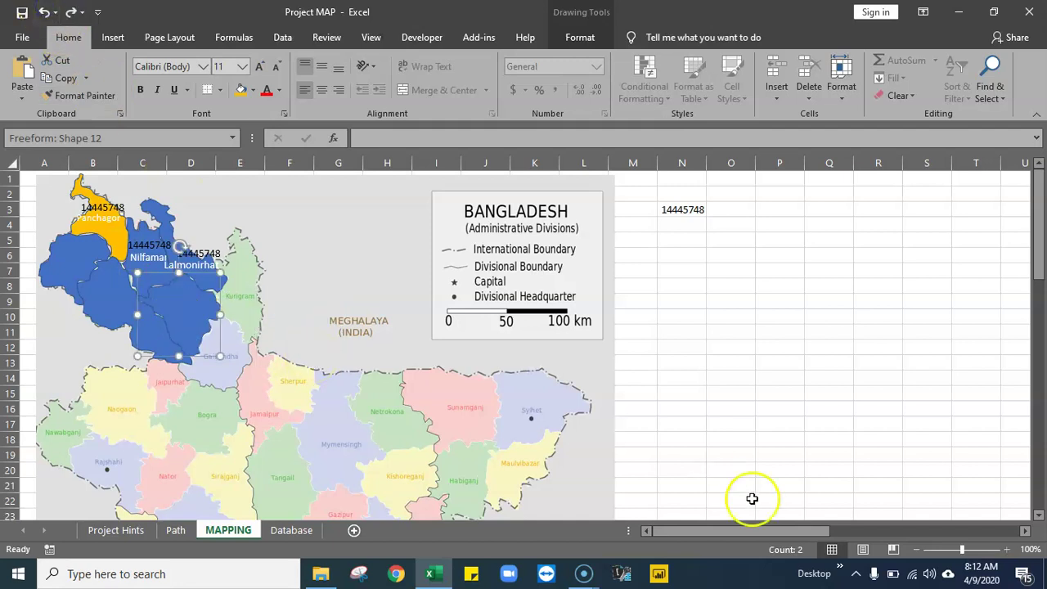
left_click_drag(726, 534, 853, 532)
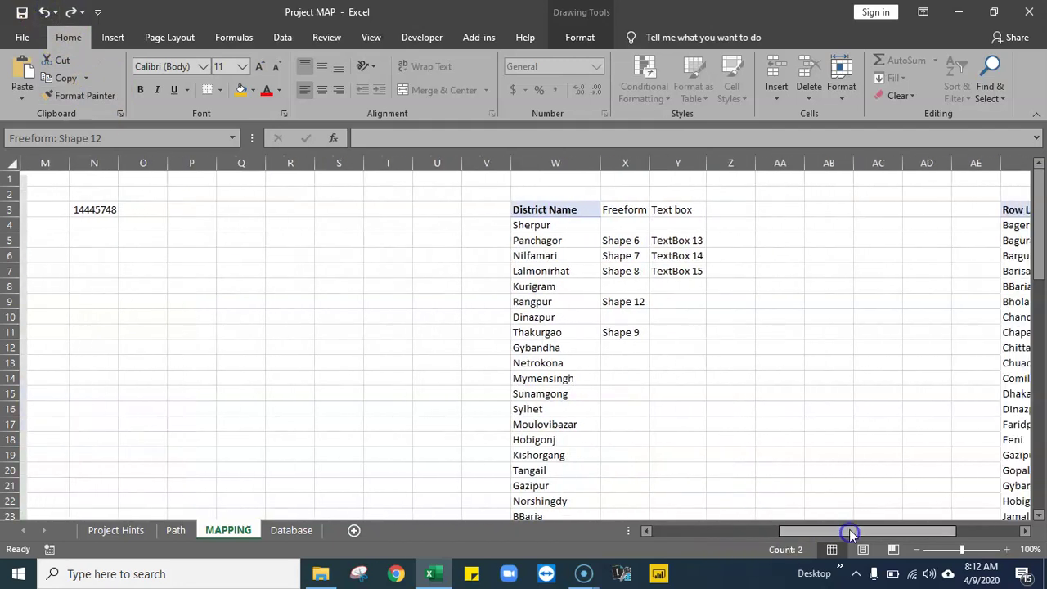
left_click(564, 301)
left_click_drag(413, 133, 301, 136)
key("ctrl+c")
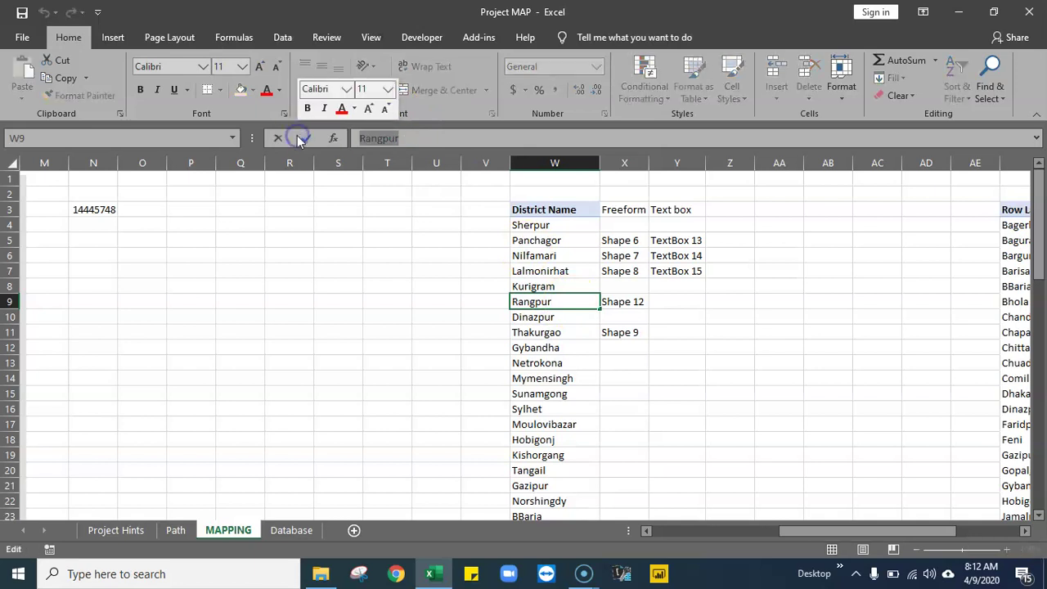
left_click(384, 329)
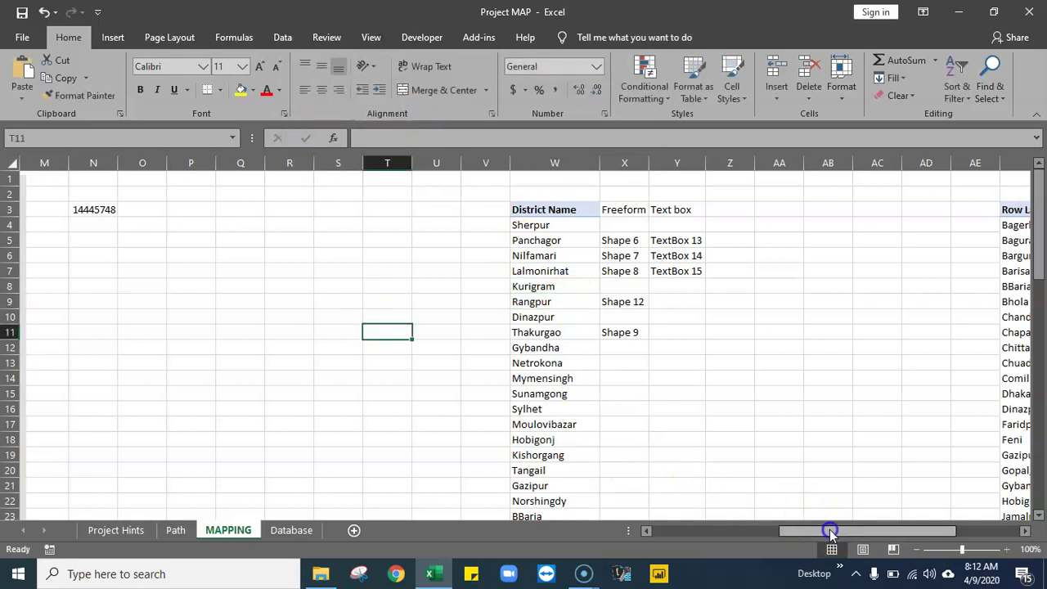
left_click_drag(829, 530, 614, 532)
left_click(202, 305)
- Paste Rangpur as Shape 12's text and apply Middle Align to it
right_click(197, 300)
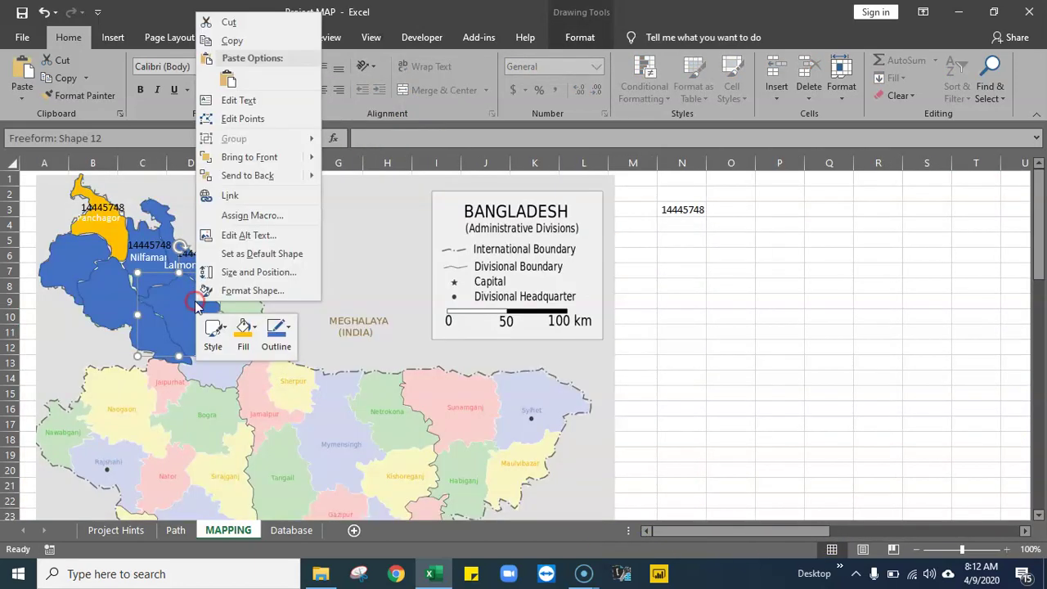
left_click(241, 106)
key("ctrl+v")
left_click(769, 332)
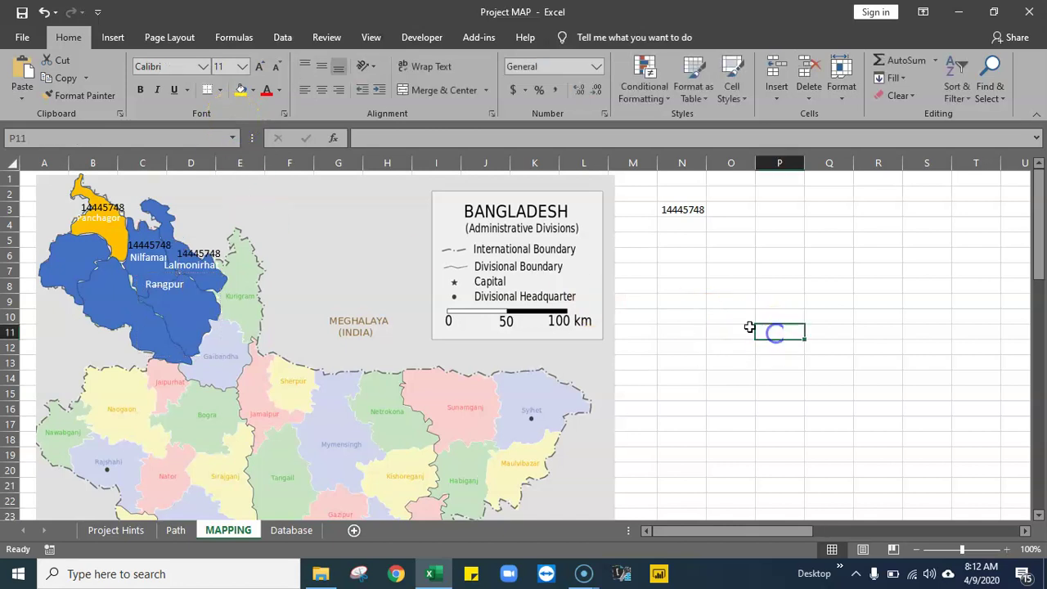
left_click(211, 294)
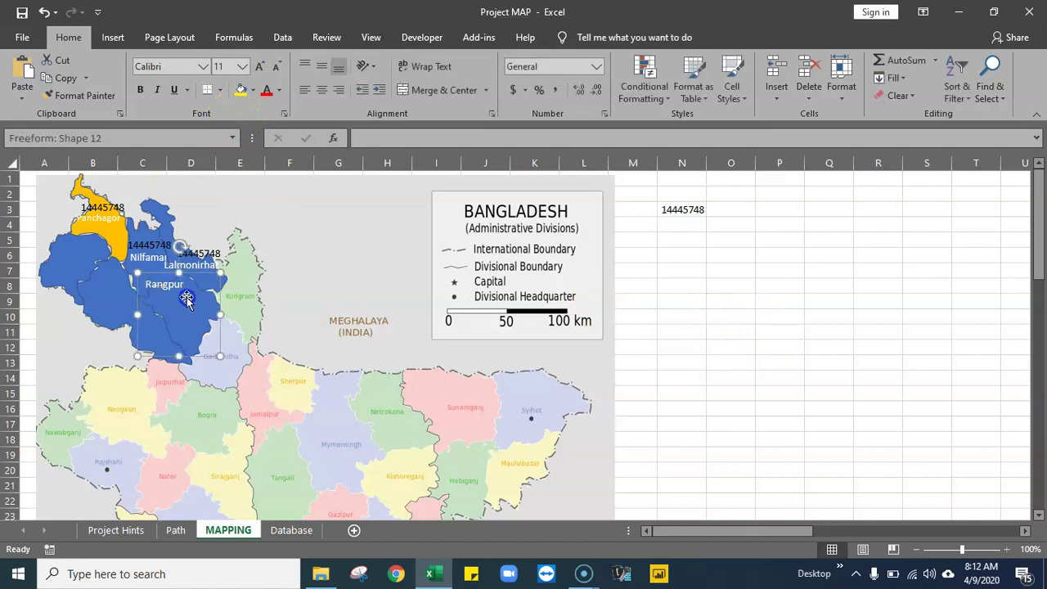
left_click(323, 67)
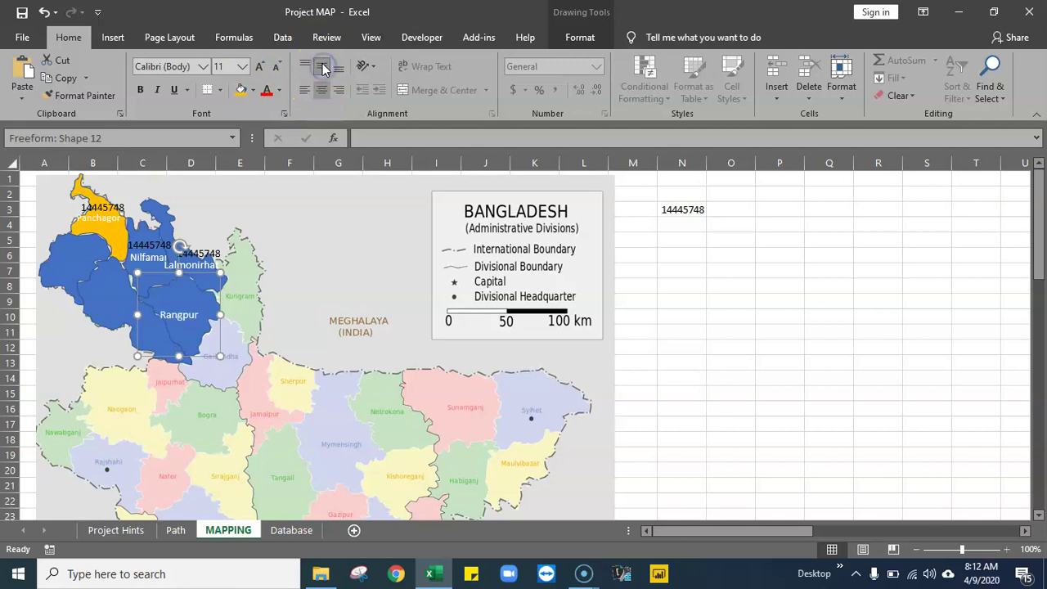
left_click(160, 315)
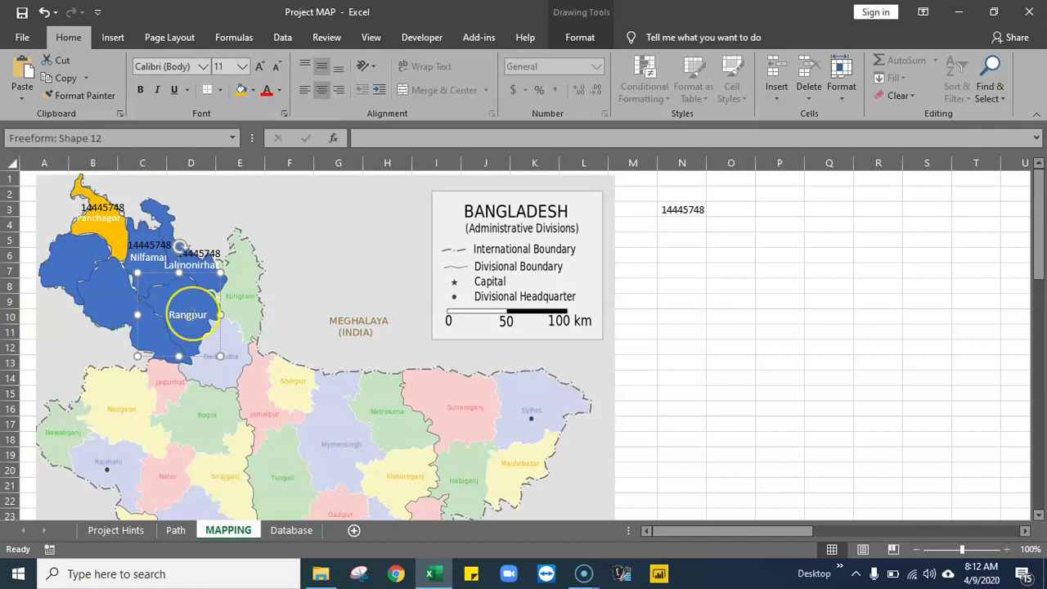
left_click(781, 379)
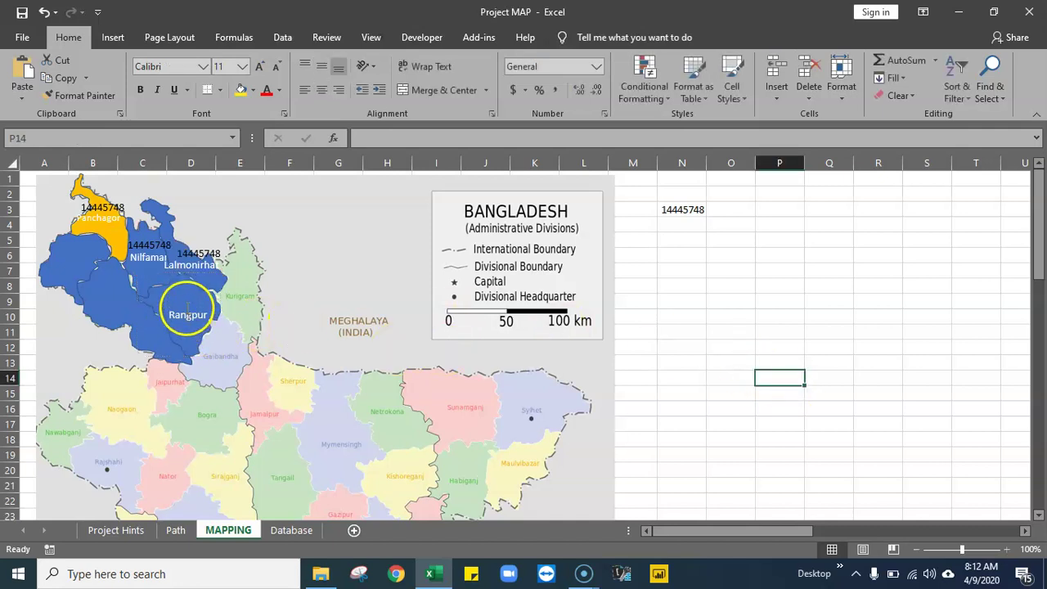
left_click(200, 253)
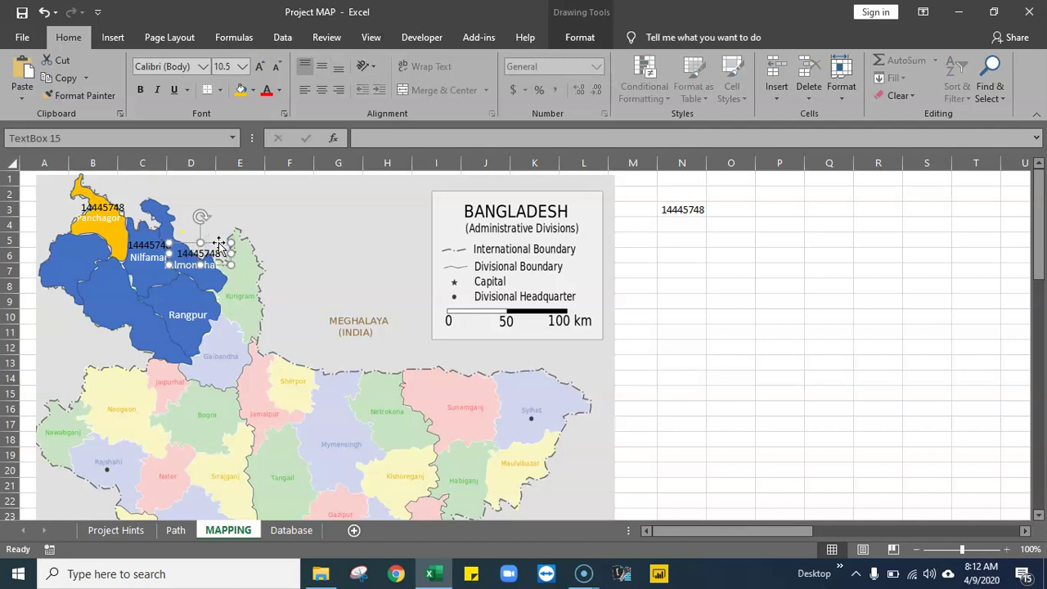
- Paste another 14445748 label and place it on Rangpur
left_click(180, 297)
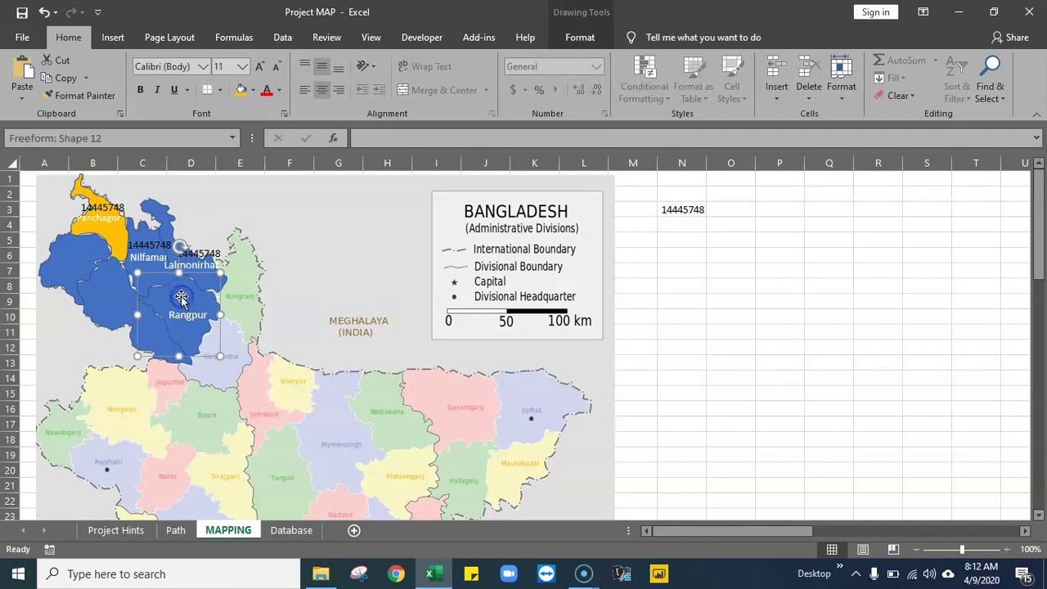
key("ctrl+v")
left_click_drag(187, 296, 209, 317)
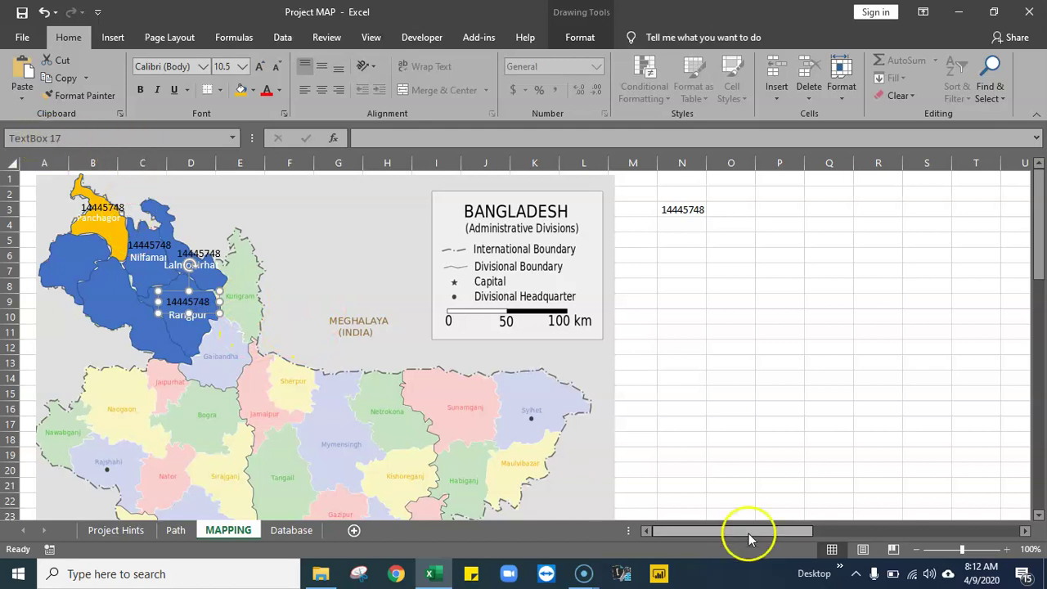
- Fill Y7 down into Y9 and change the entry to TextBox 17 for Rangpur
left_click_drag(707, 532, 860, 534)
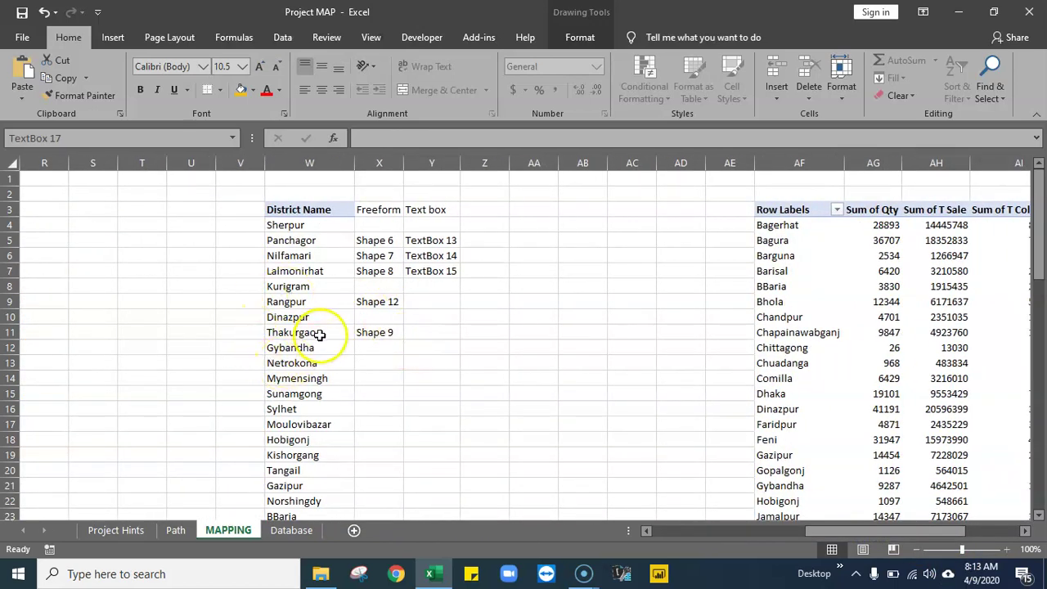
left_click(419, 301)
left_click(434, 271)
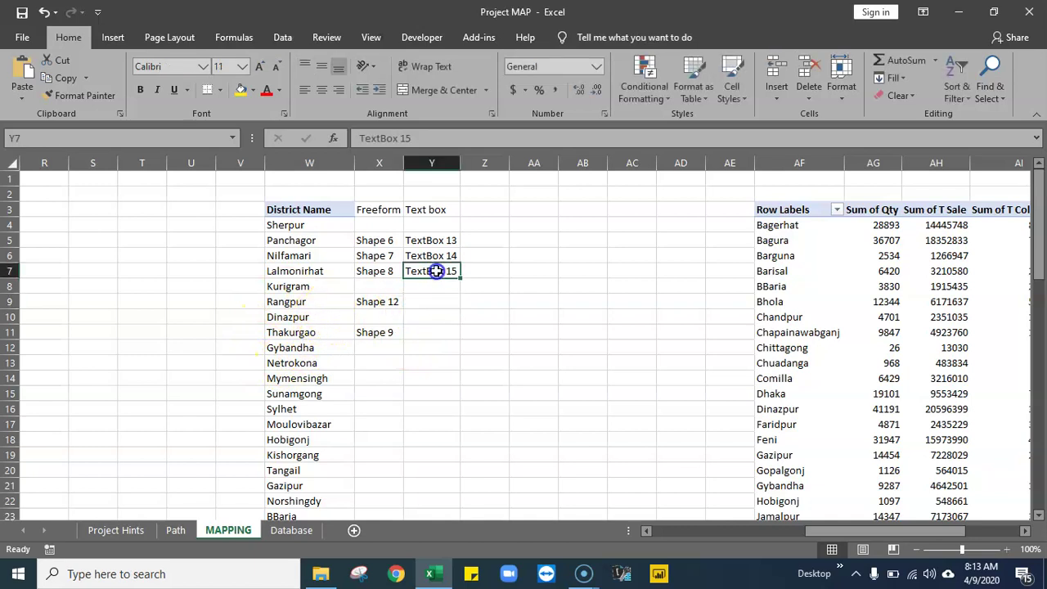
left_click_drag(444, 278, 452, 303)
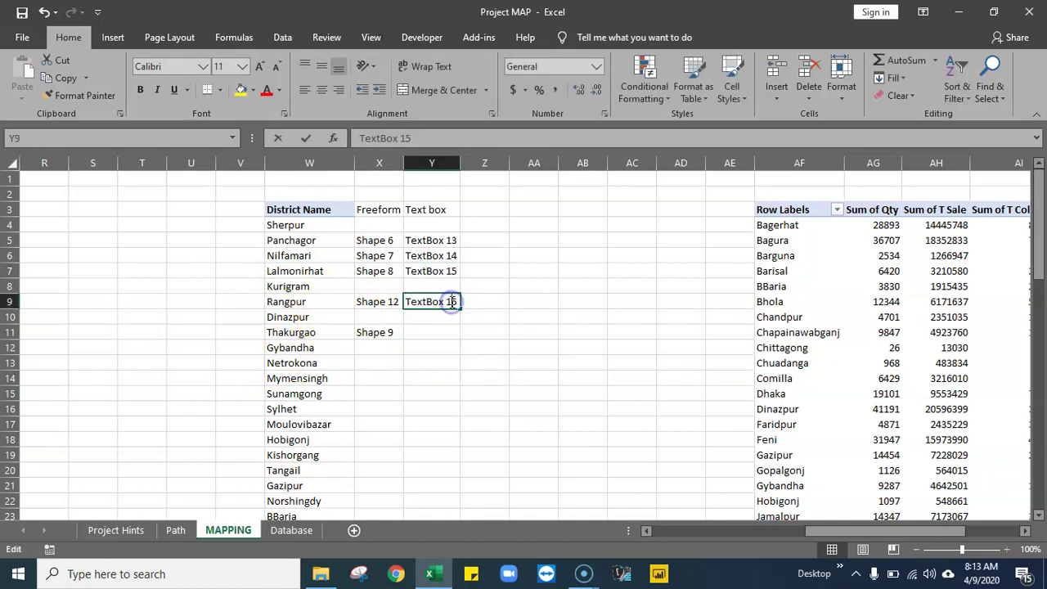
double_click(458, 303)
key("BackSpace")
type("7")
key("Return")
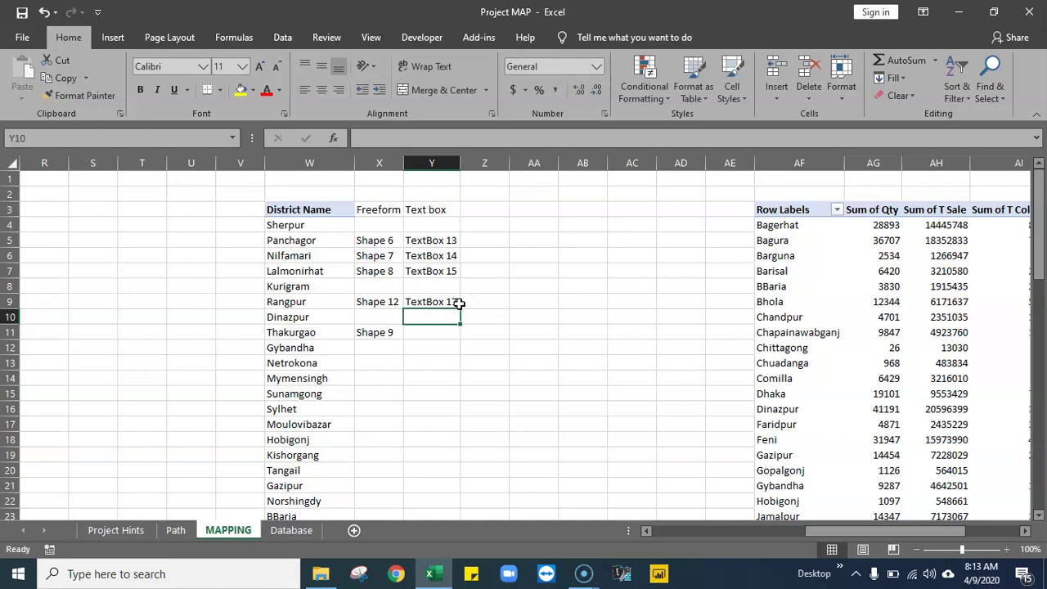
left_click(484, 377)
left_click_drag(810, 532, 630, 535)
left_click(123, 313)
left_click_drag(122, 312, 192, 489)
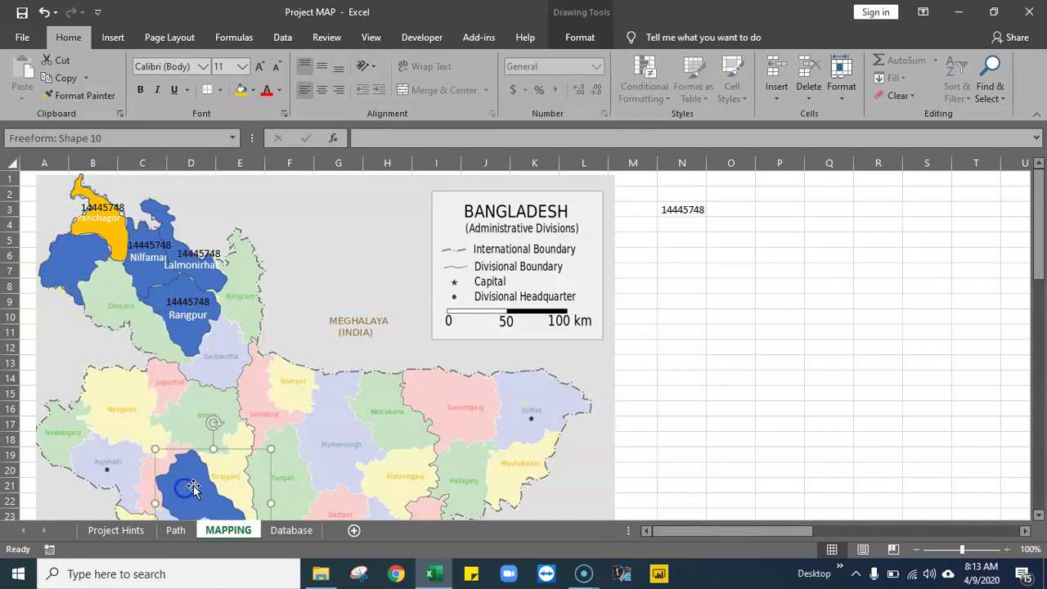
- Undo the stray shape move, copy Dinazpur from W10, and edit Shape 10's text
left_click(43, 12)
left_click_drag(683, 529, 787, 532)
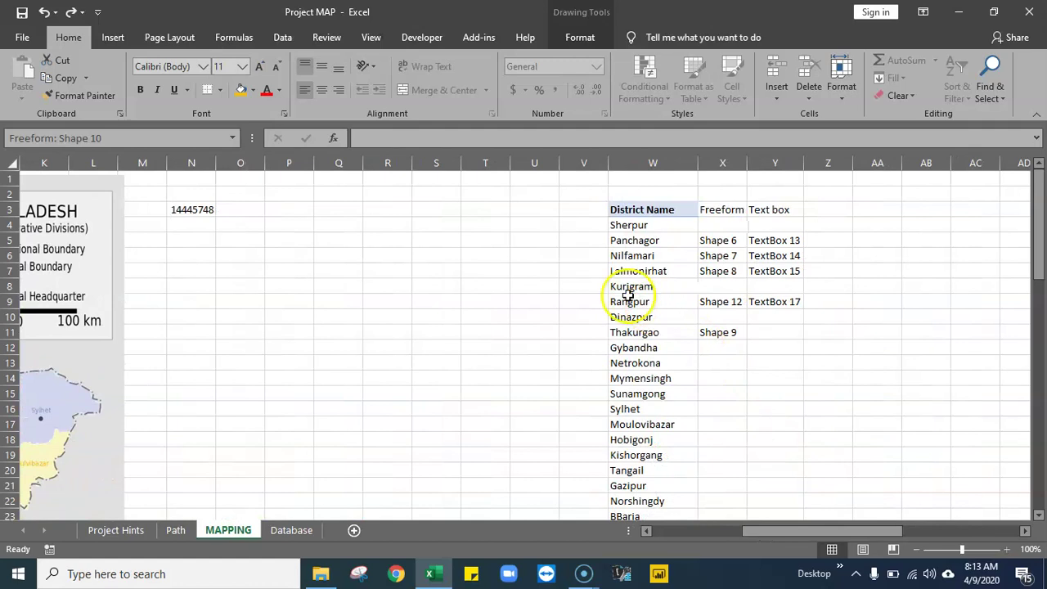
left_click(655, 315)
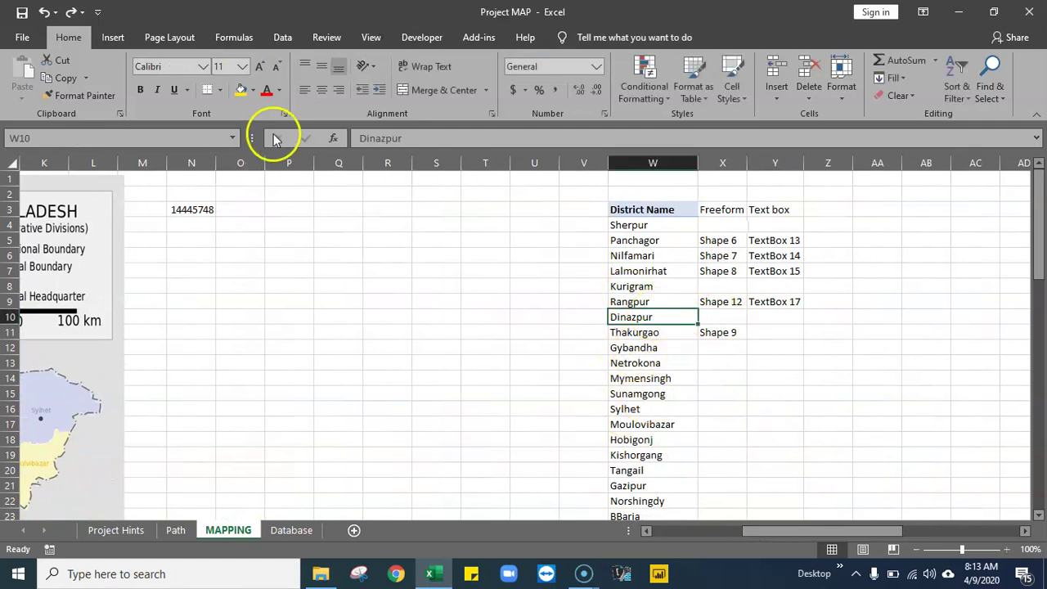
left_click_drag(416, 138, 278, 139)
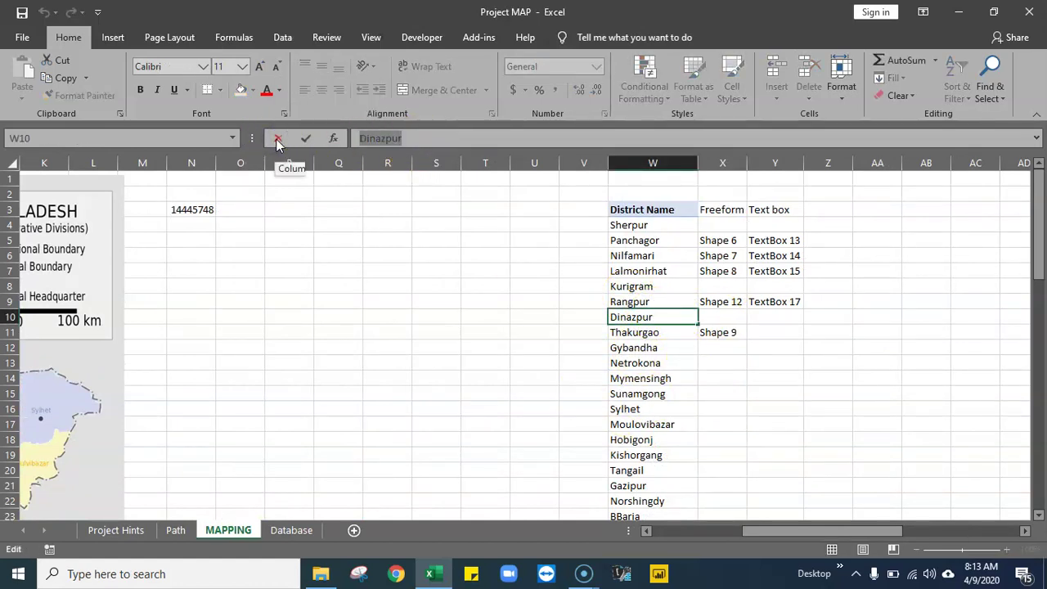
left_click(436, 347)
left_click_drag(809, 532, 671, 529)
right_click(113, 298)
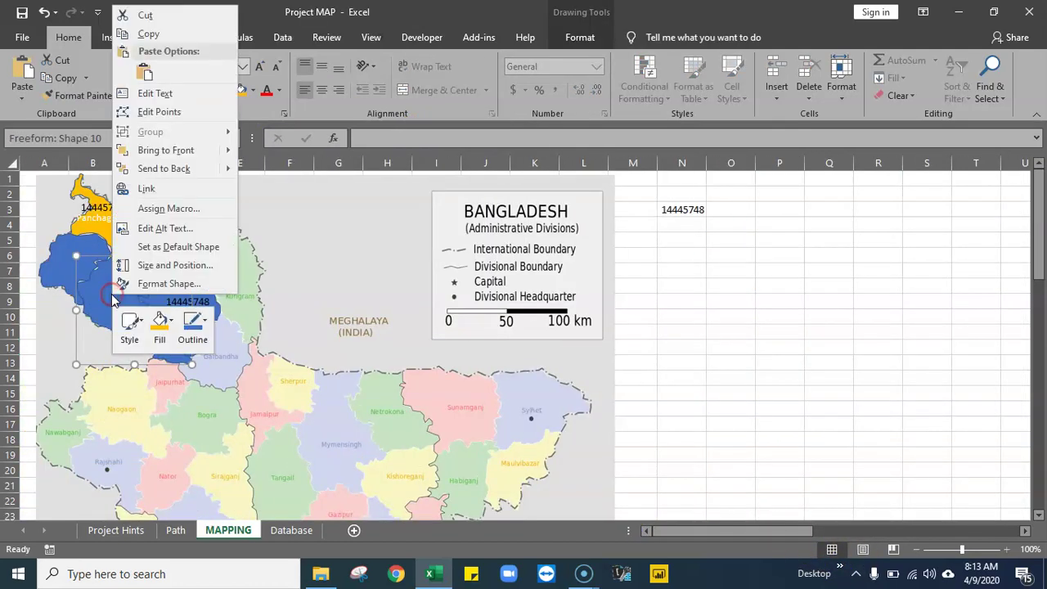
left_click(139, 93)
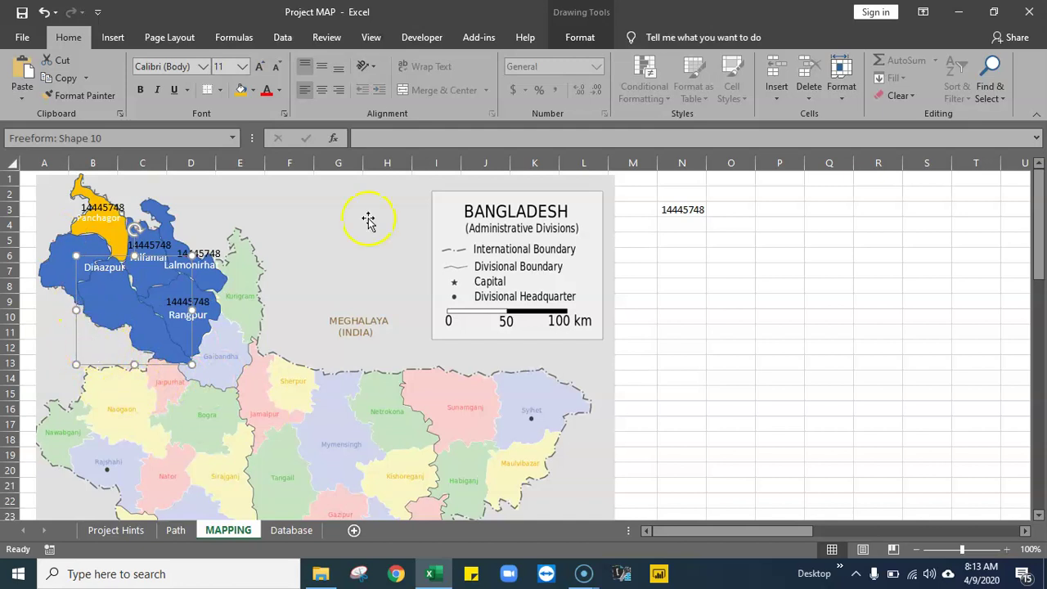
- Try several alignment options on the Dinazpur label, ending with Center and Middle Align
left_click(323, 90)
left_click(323, 66)
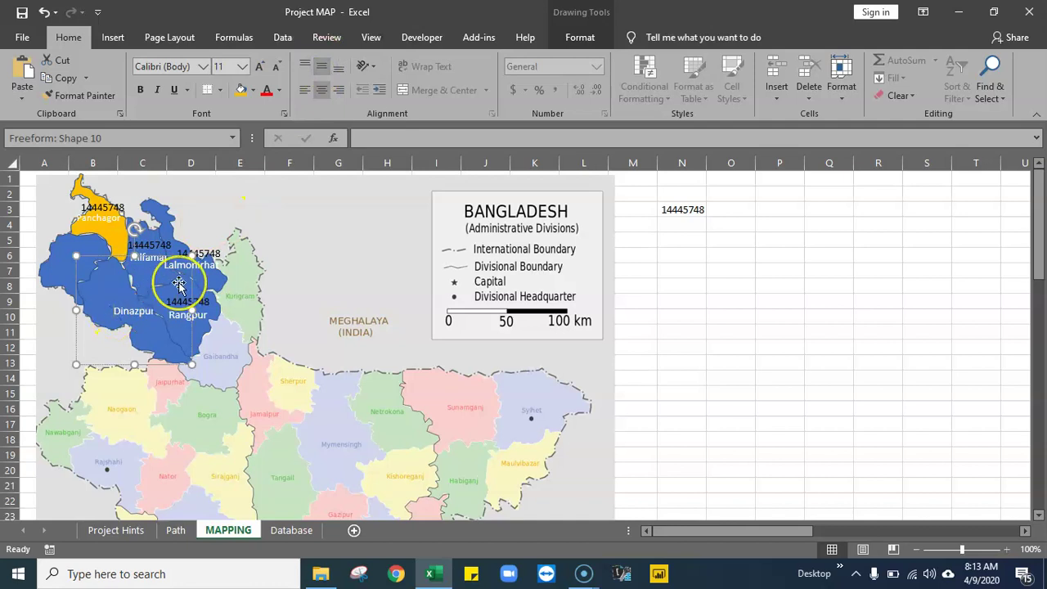
left_click(303, 91)
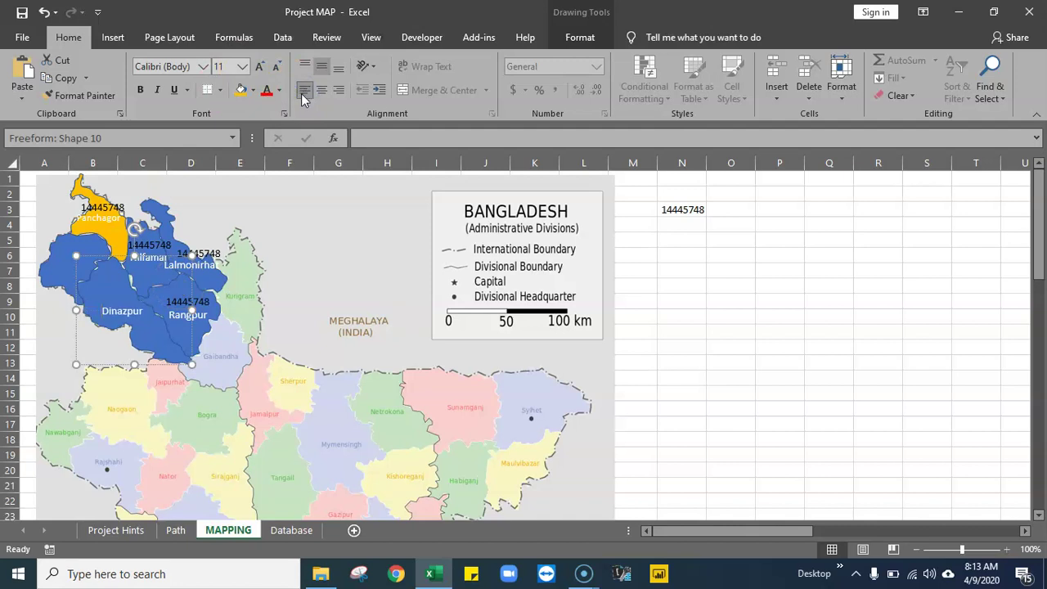
left_click(338, 92)
left_click(304, 91)
left_click(340, 70)
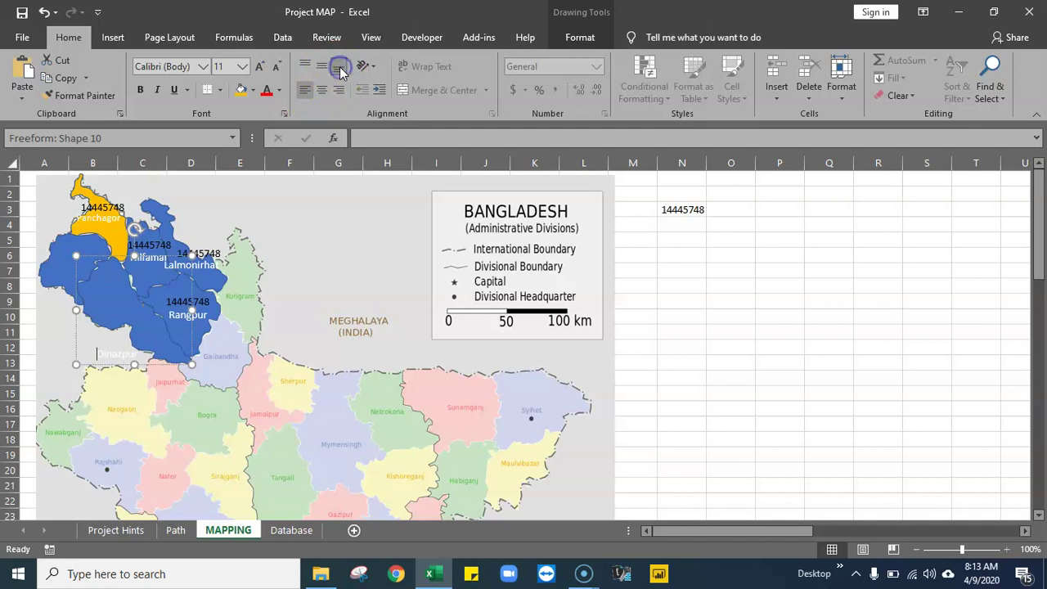
left_click(324, 72)
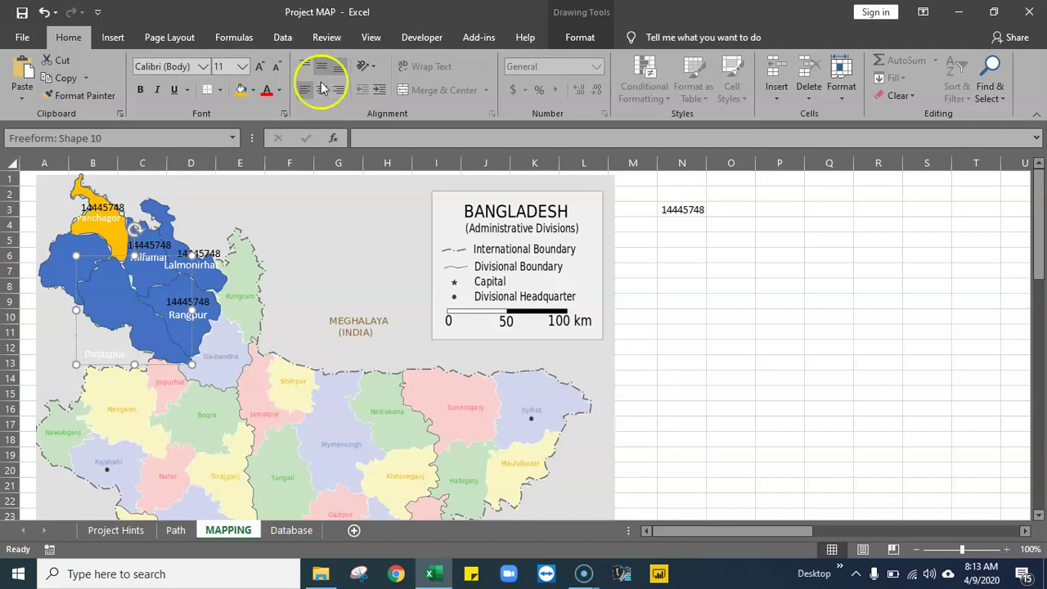
left_click(321, 67)
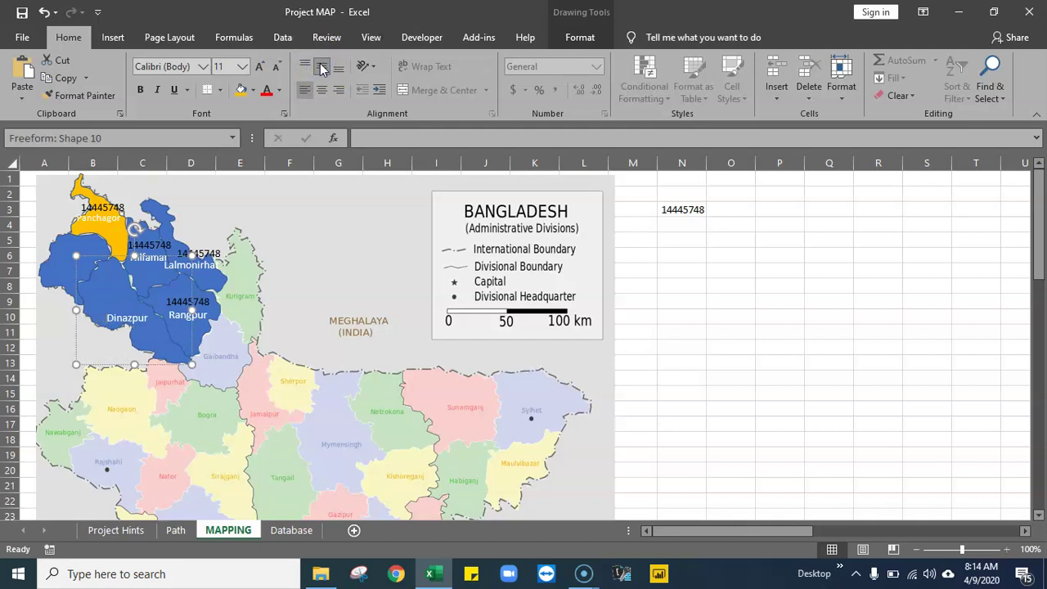
left_click(720, 376)
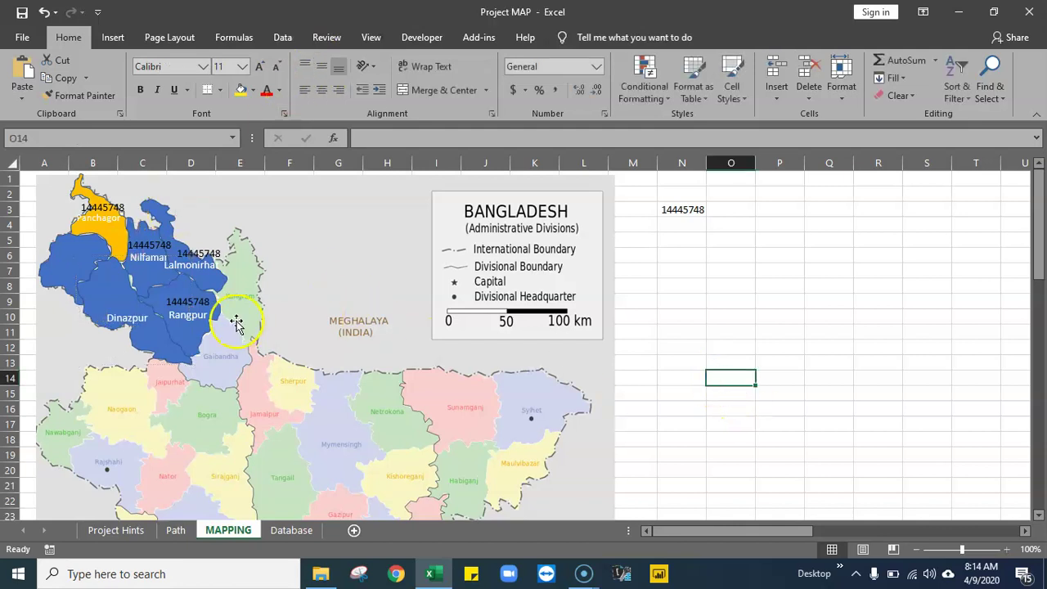
- Paste a new 14445748 label (TextBox 18) and place it above Dinazpur
left_click(188, 301)
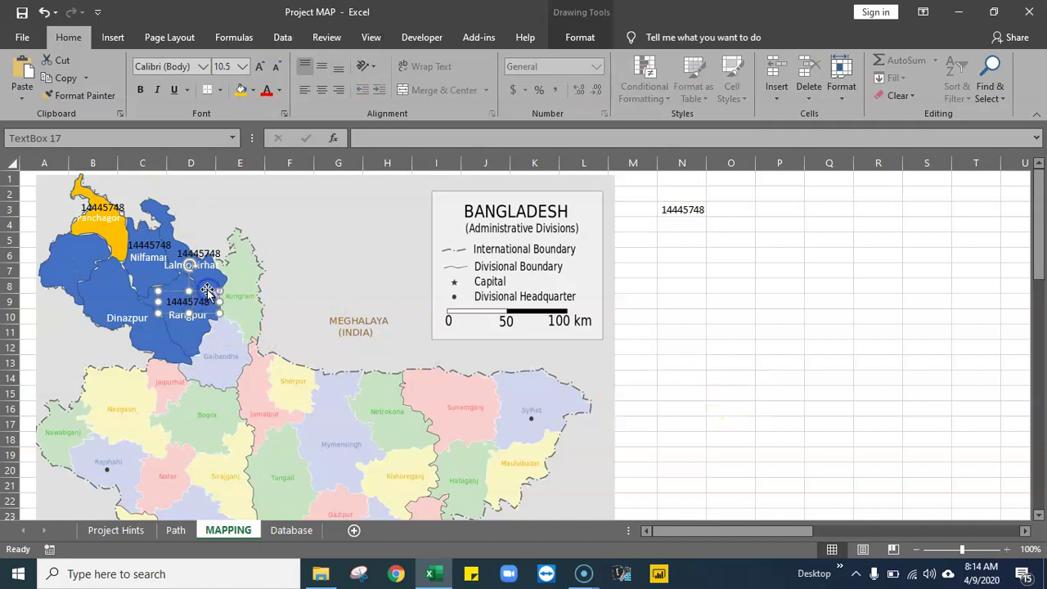
left_click(85, 299)
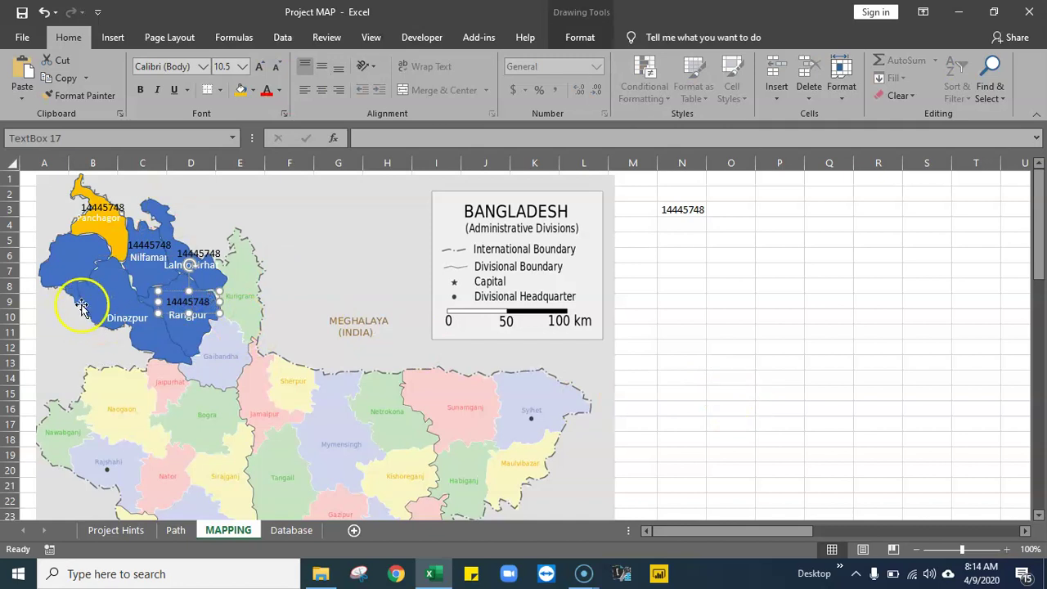
right_click(109, 292)
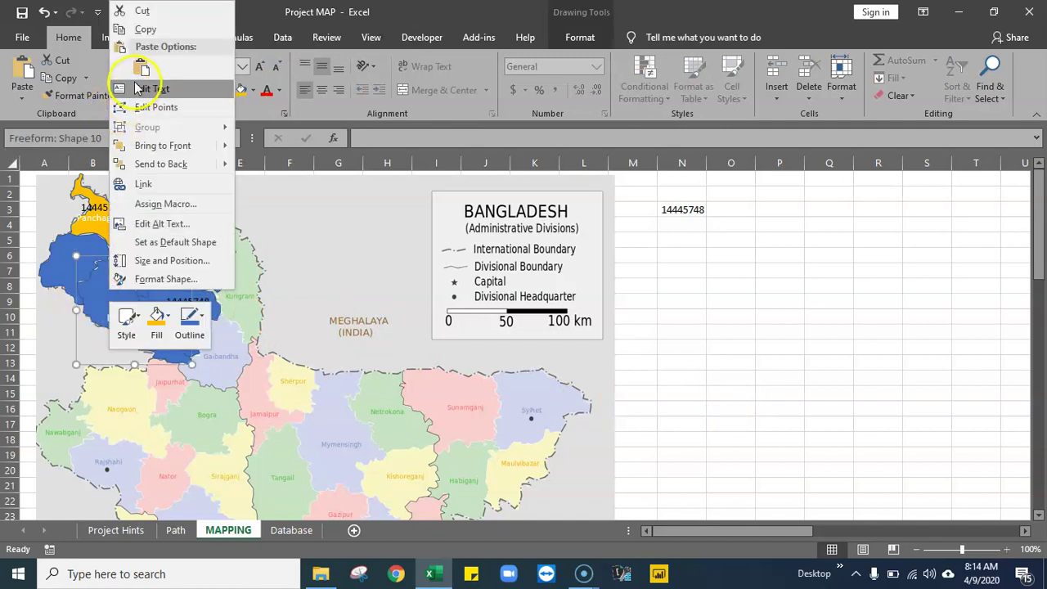
left_click(125, 274)
left_click_drag(128, 282, 149, 318)
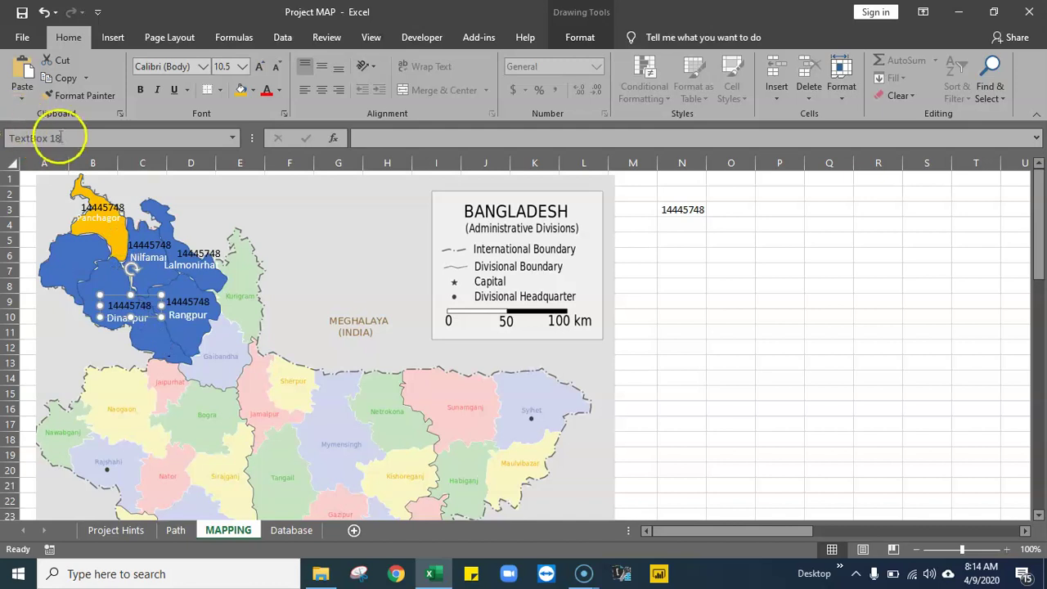
- Fill TextBox 18 into Y10 for Dinazpur and check the Dinazpur shape's name
left_click_drag(692, 530, 768, 484)
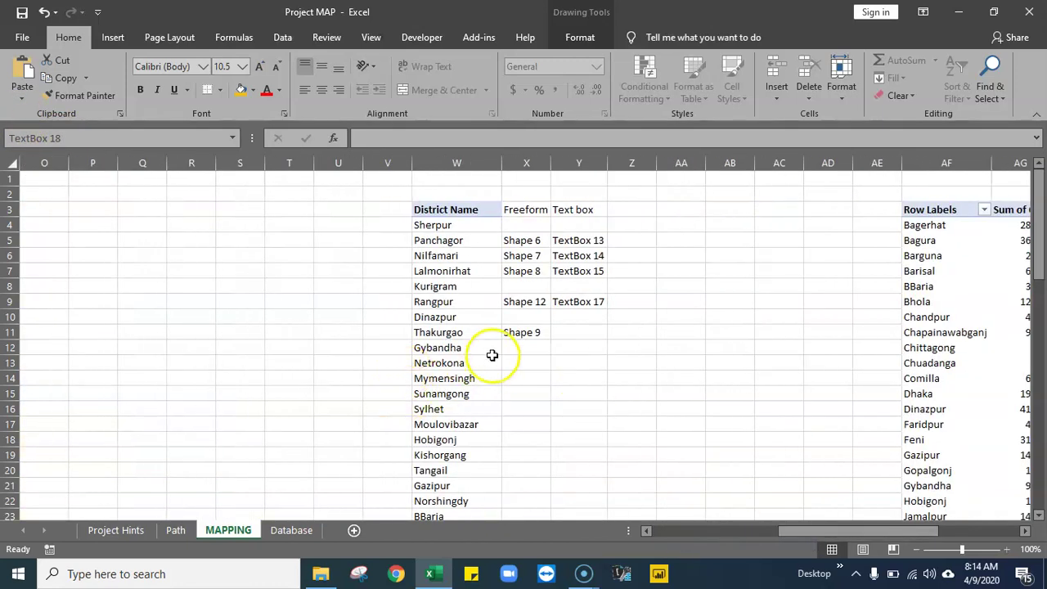
left_click(587, 308)
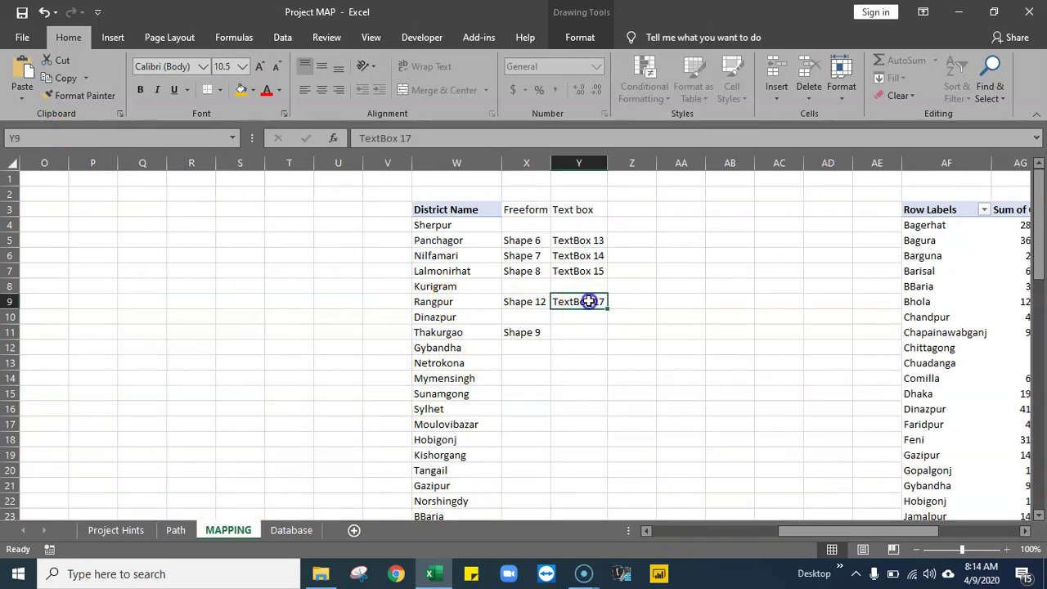
left_click_drag(607, 309, 610, 319)
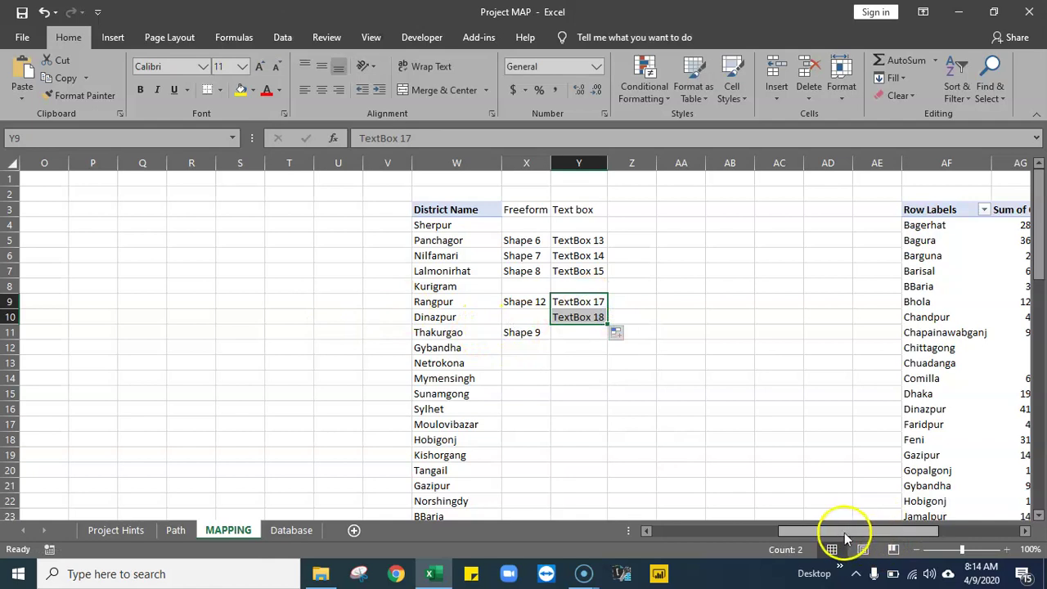
left_click_drag(846, 531, 696, 531)
left_click(161, 363)
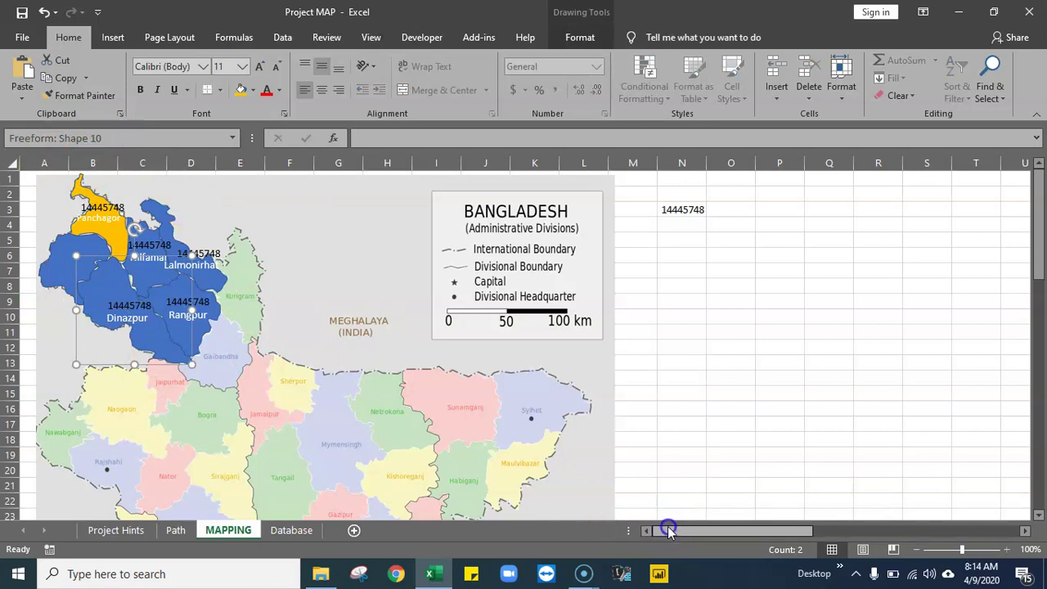
left_click_drag(669, 528, 788, 529)
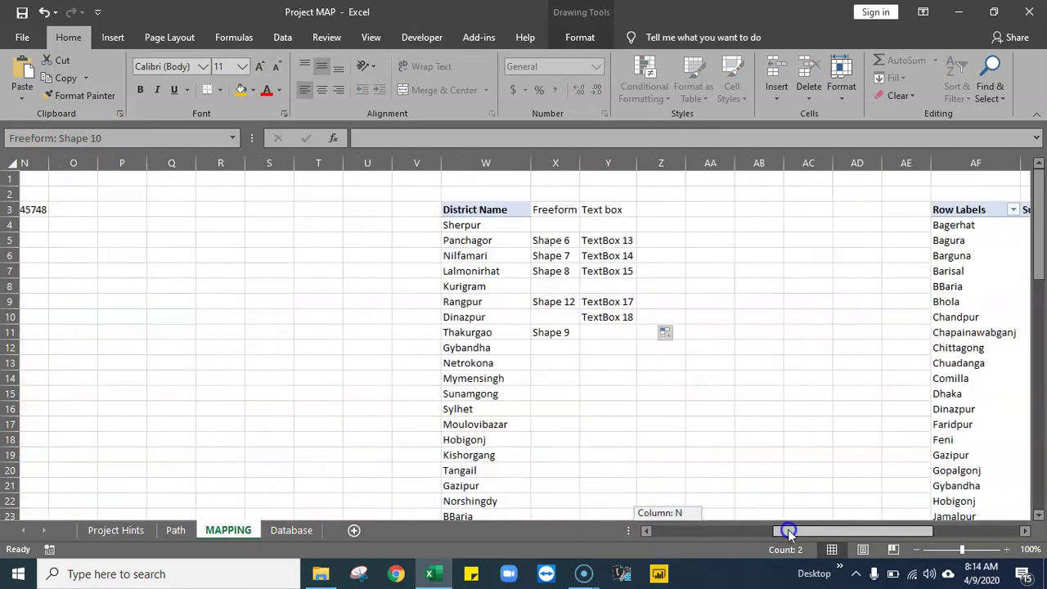
- Fill Shape 12 down into X10 and correct it to Shape 10 for Dinazpur
left_click(573, 316)
left_click(591, 332)
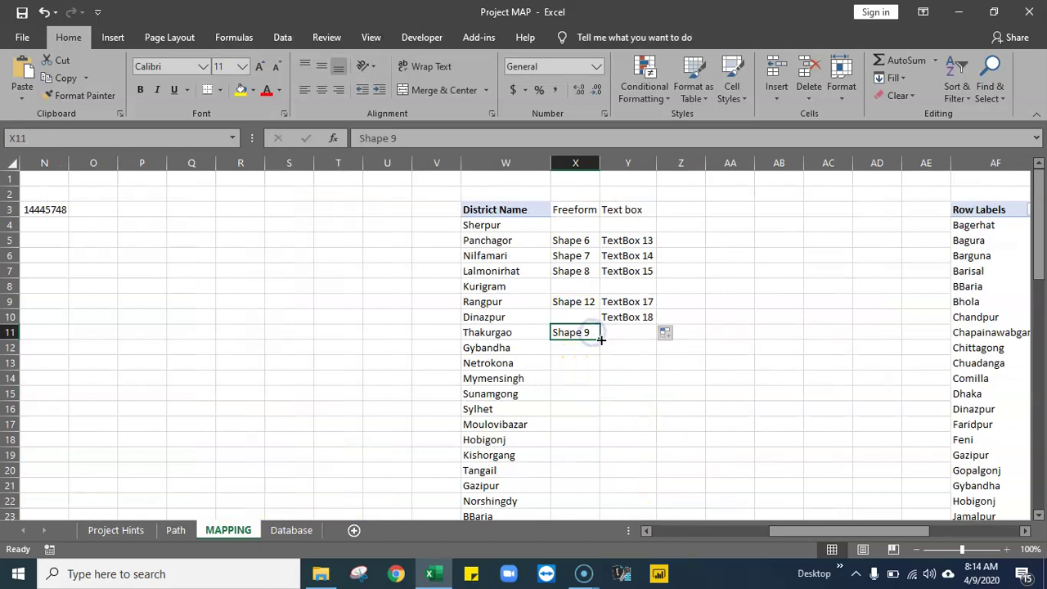
left_click(583, 302)
left_click_drag(598, 309, 595, 324)
double_click(585, 317)
key("BackSpace")
type("2")
double_click(600, 317)
type("10")
key("Return")
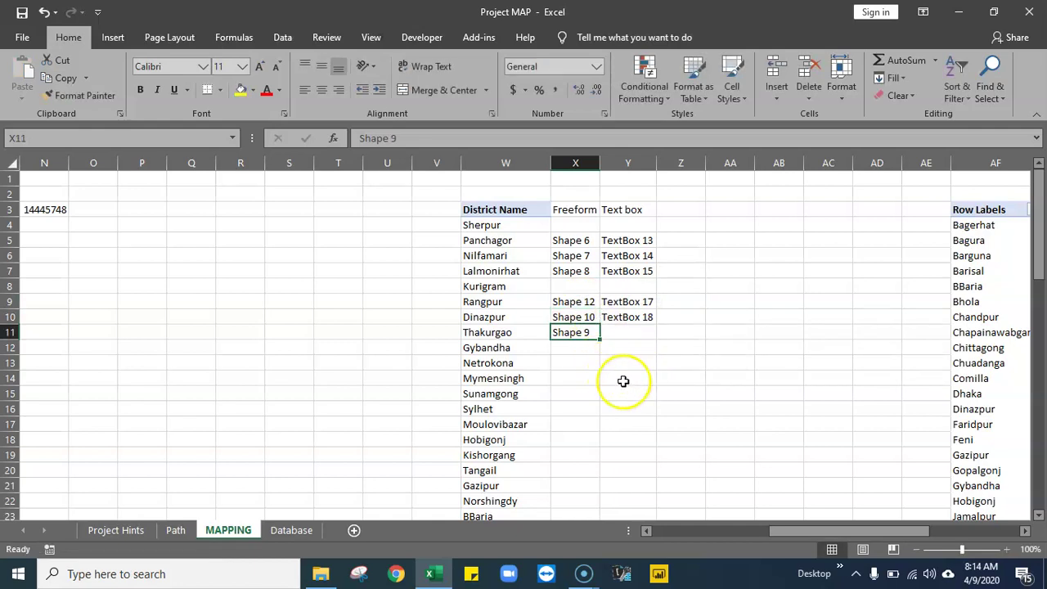
left_click(626, 393)
left_click_drag(785, 532, 652, 535)
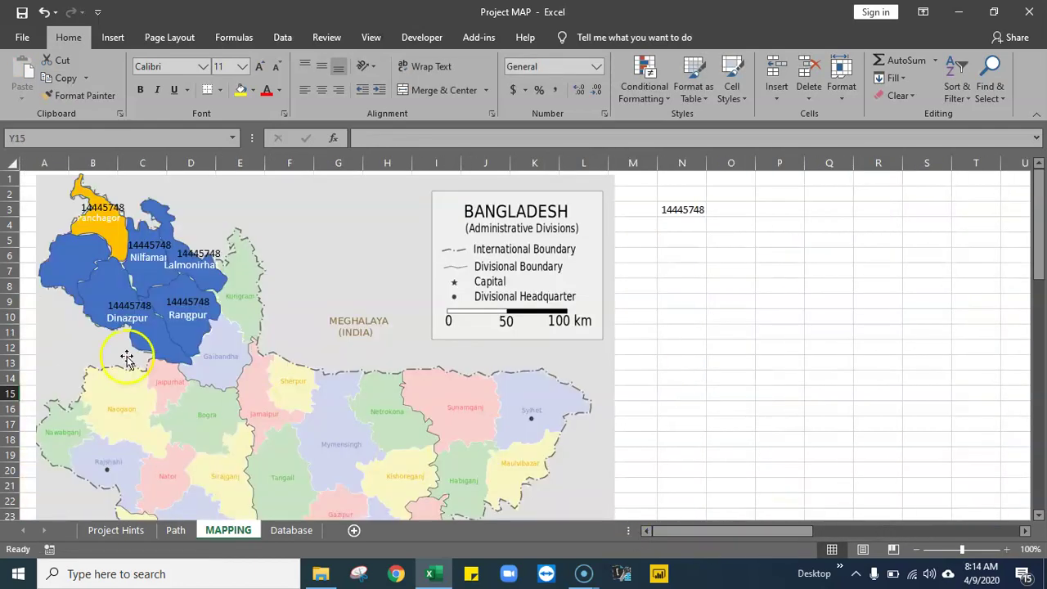
- Undo an accidental Thakurgao shape move and copy the name Thakurgao from its cell
left_click(81, 245)
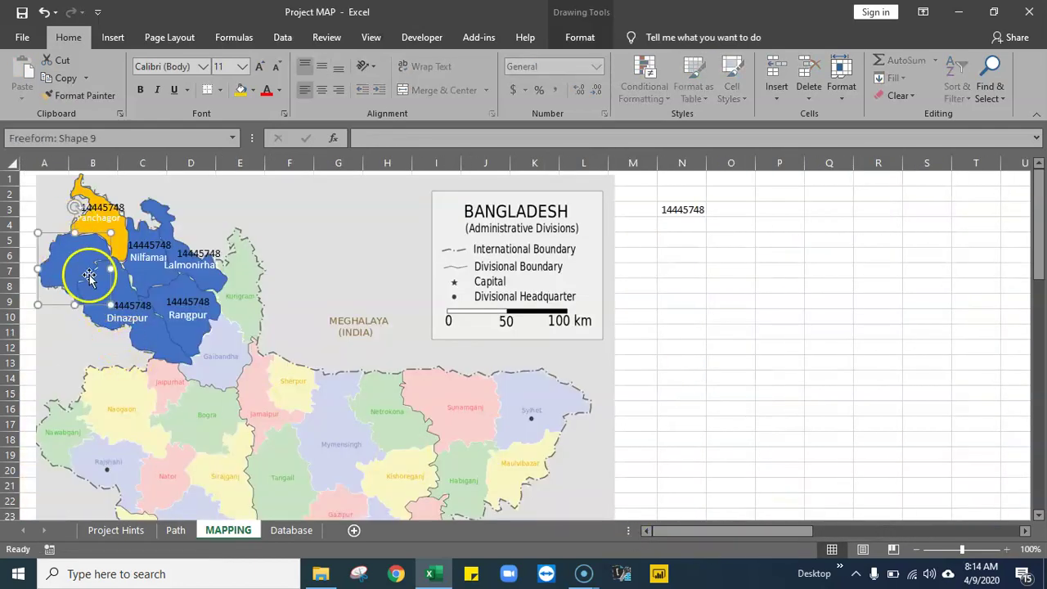
left_click_drag(85, 272, 66, 371)
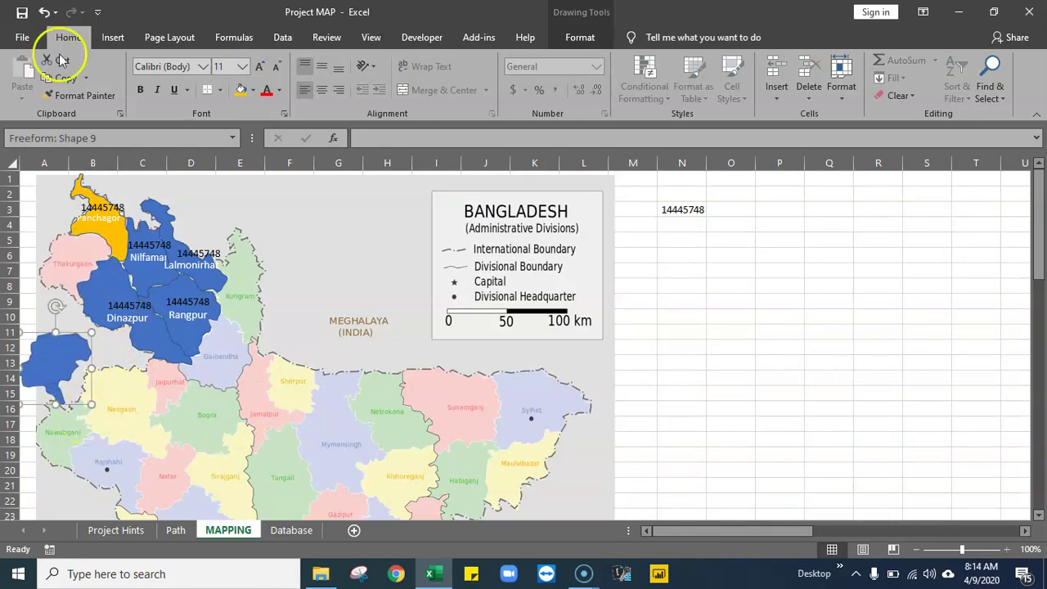
left_click(43, 12)
left_click_drag(705, 526, 859, 535)
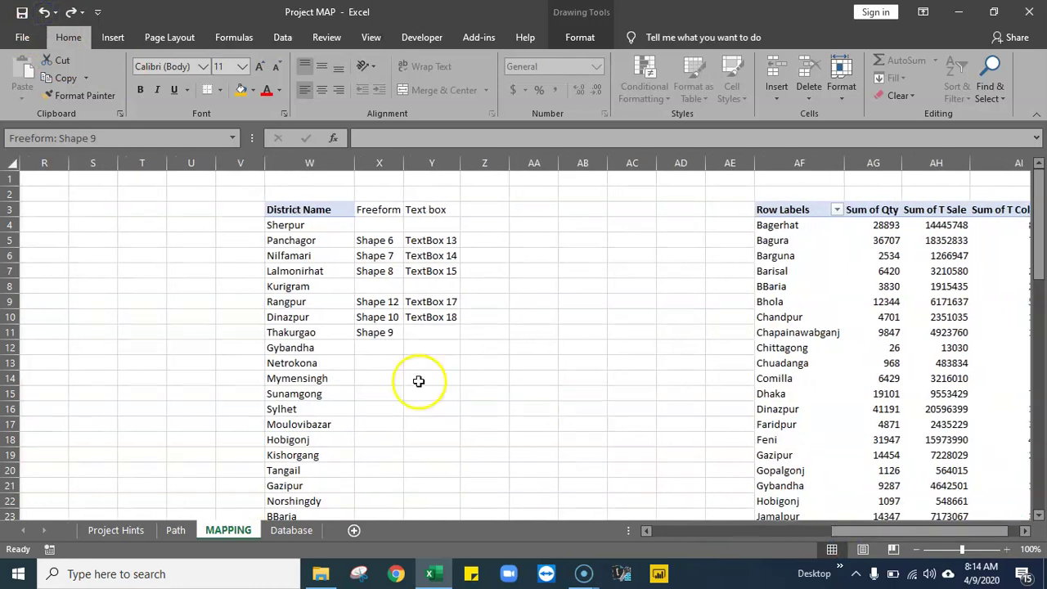
left_click(309, 337)
left_click_drag(422, 137, 303, 140)
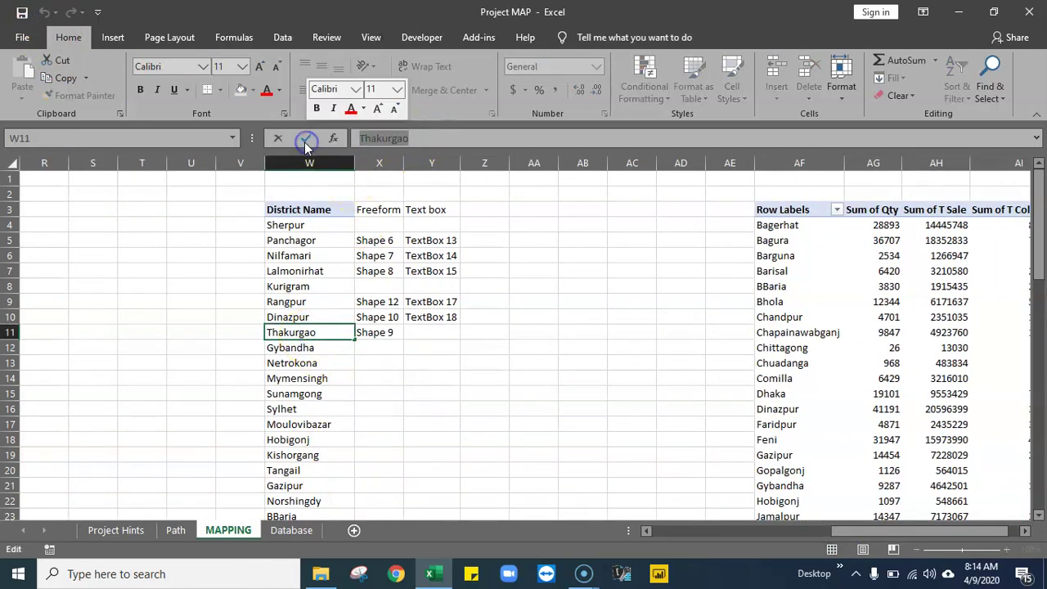
left_click(545, 329)
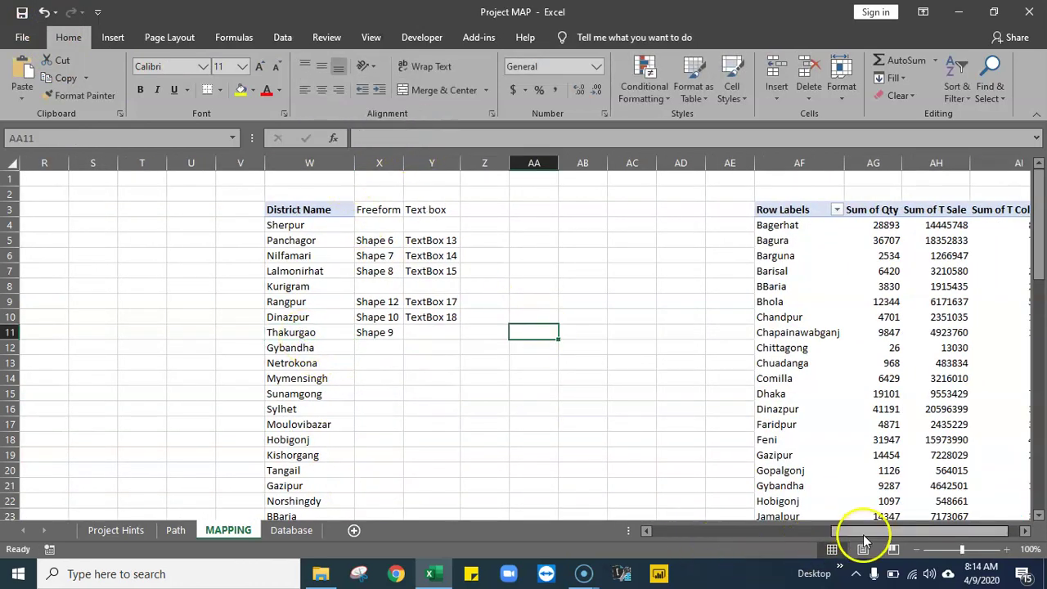
left_click_drag(863, 534, 638, 528)
- Put Thakurgao into Shape 9's text, left-aligned at font size 10.5
left_click(72, 261)
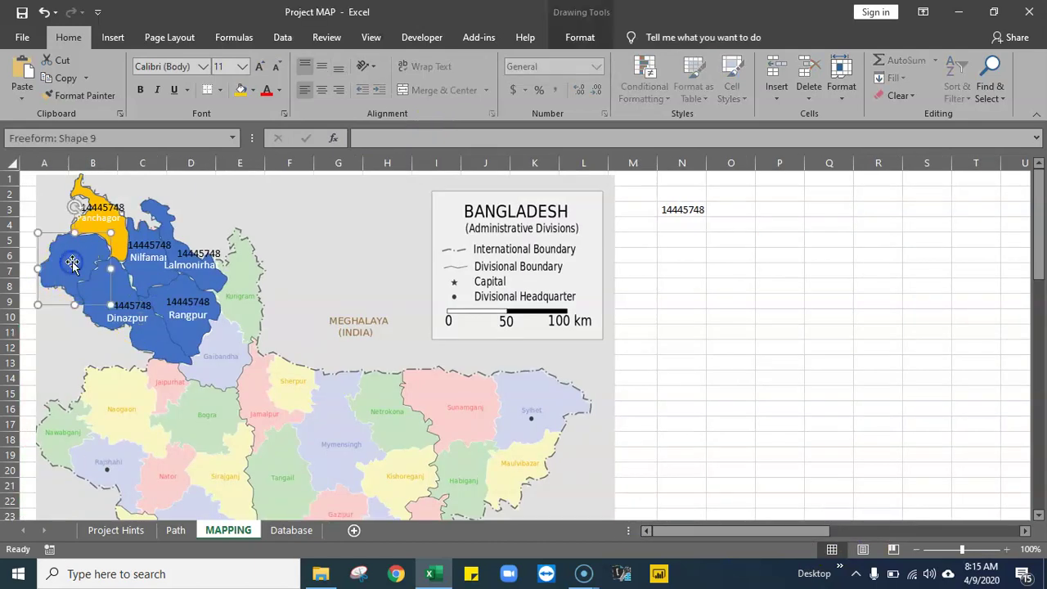
right_click(76, 262)
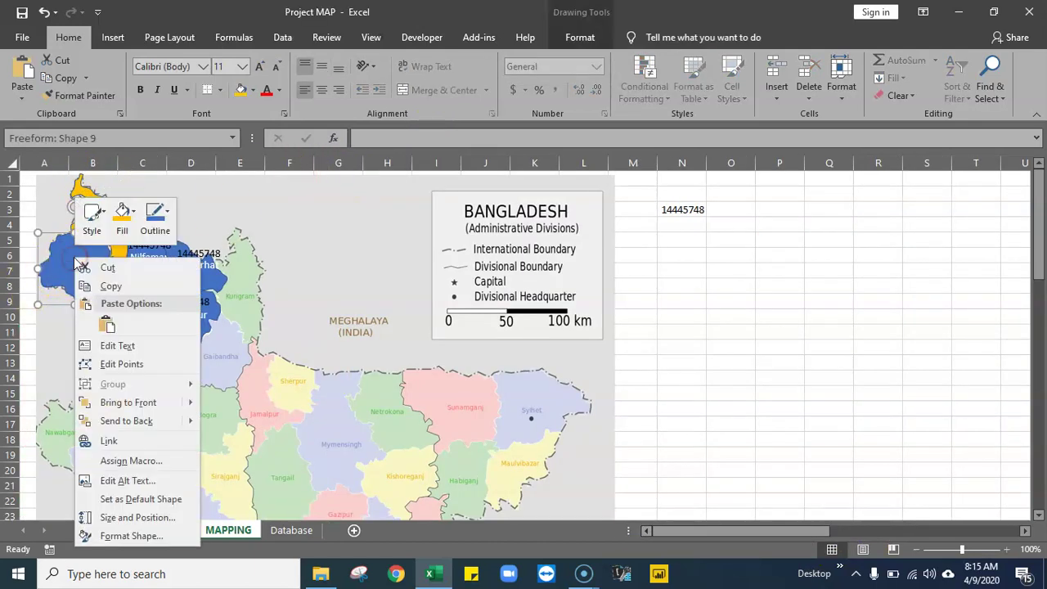
left_click(125, 346)
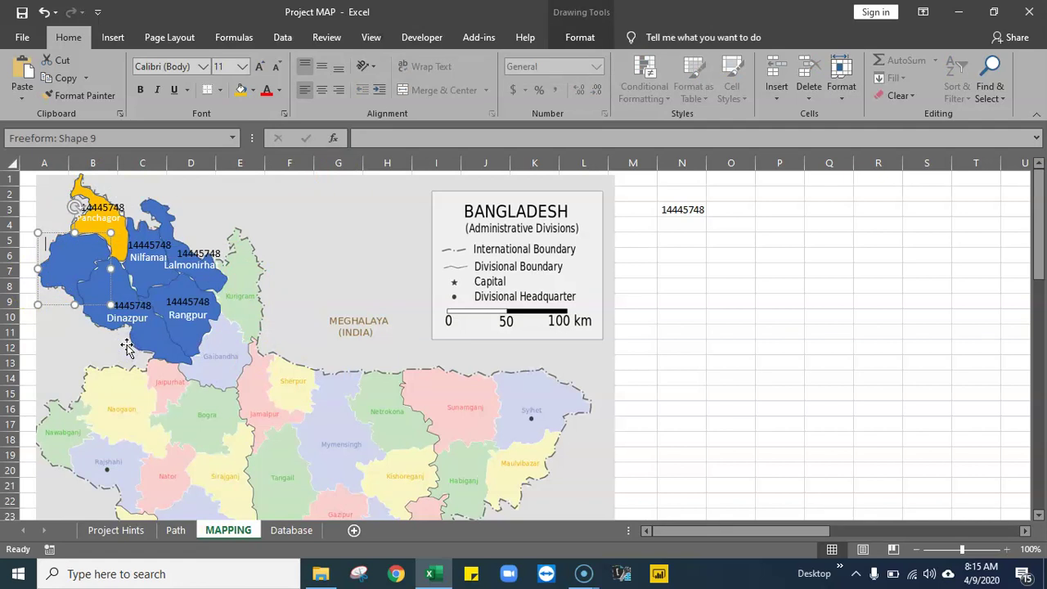
left_click(714, 378)
left_click(141, 276)
left_click(52, 309)
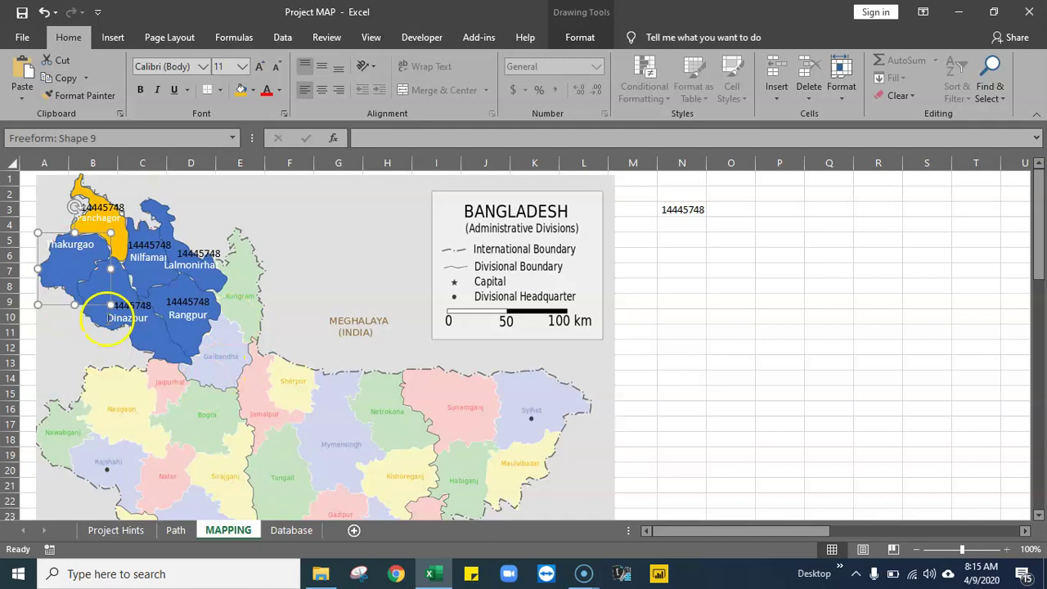
left_click(320, 91)
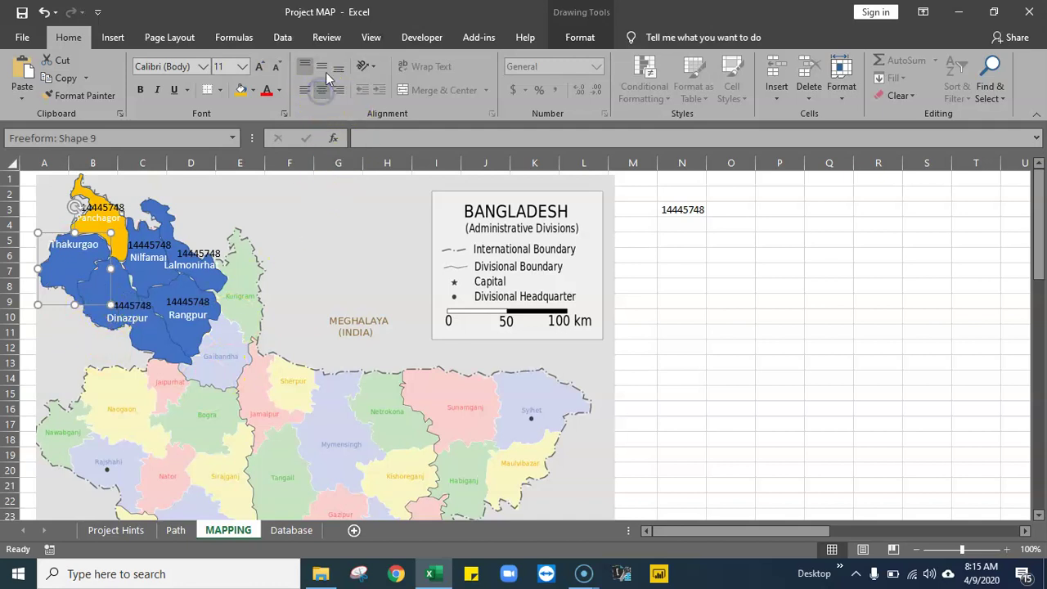
left_click(322, 66)
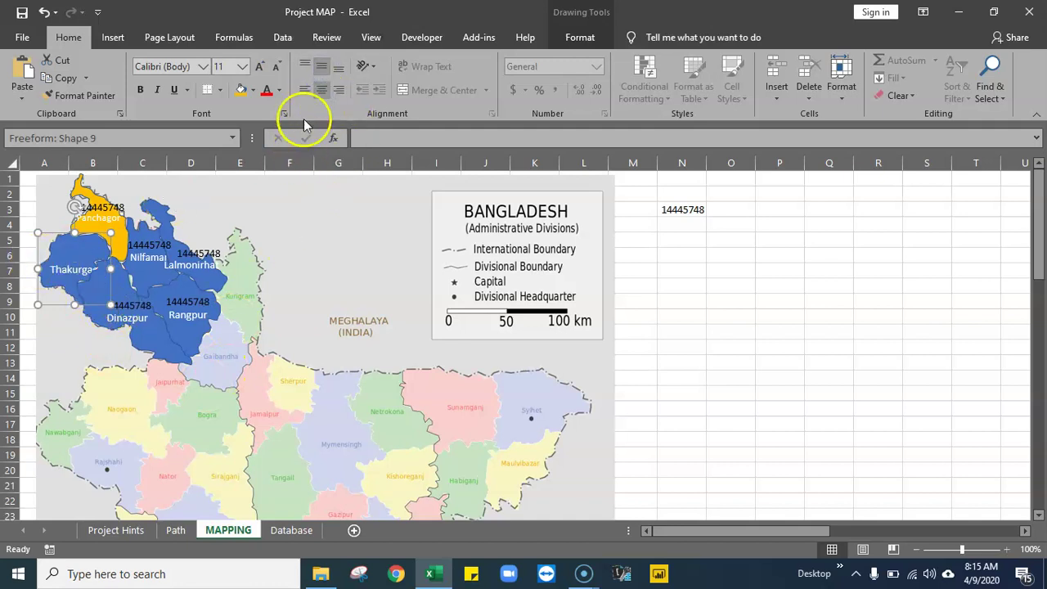
left_click(305, 89)
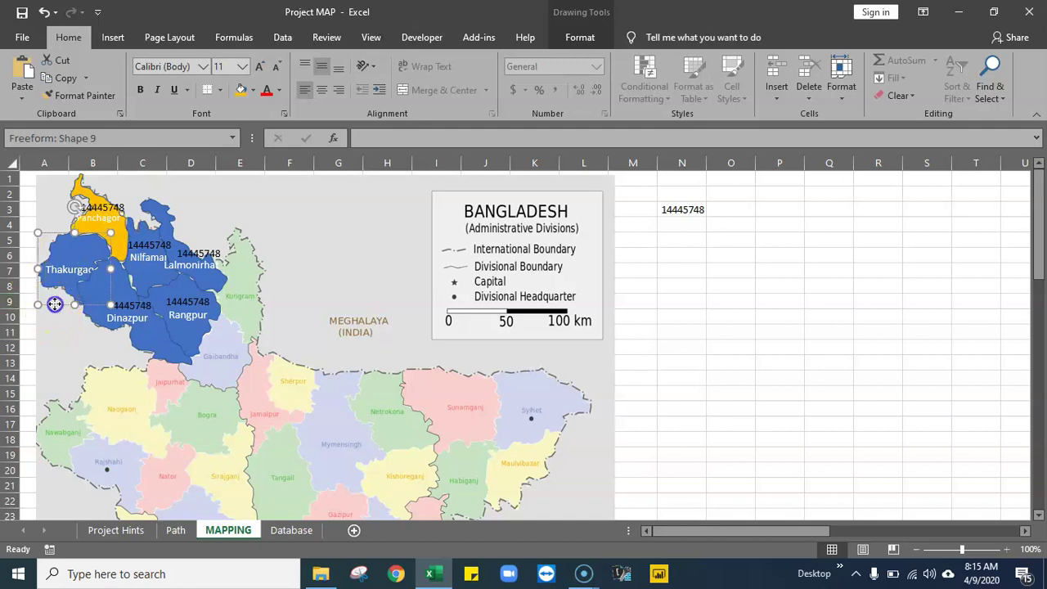
left_click(275, 70)
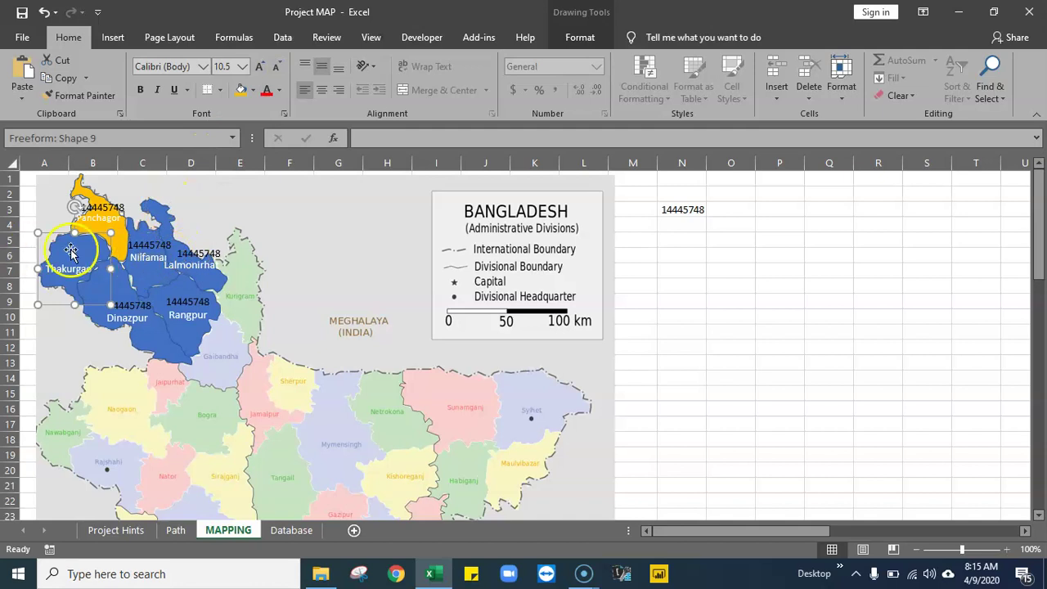
- Move the new 14445748 label (TextBox 19) onto the Thakurgao district
left_click(745, 334)
left_click(140, 300)
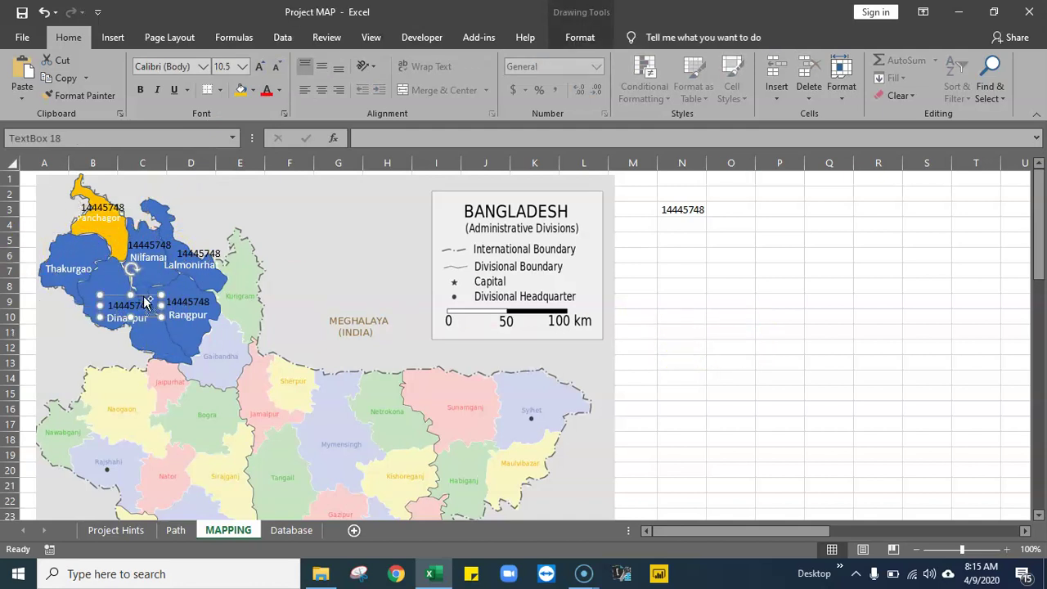
left_click(66, 250)
left_click(67, 251)
left_click_drag(67, 251, 93, 267)
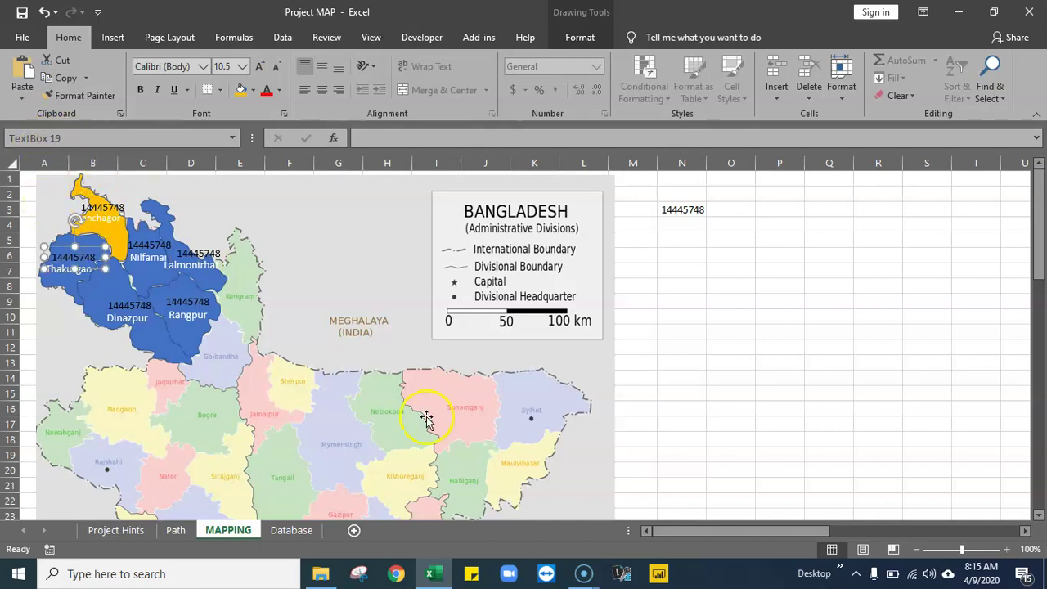
- Fill TextBox 19 into Y11 for Thakurgao and review the X and Y name columns
left_click_drag(666, 533, 843, 540)
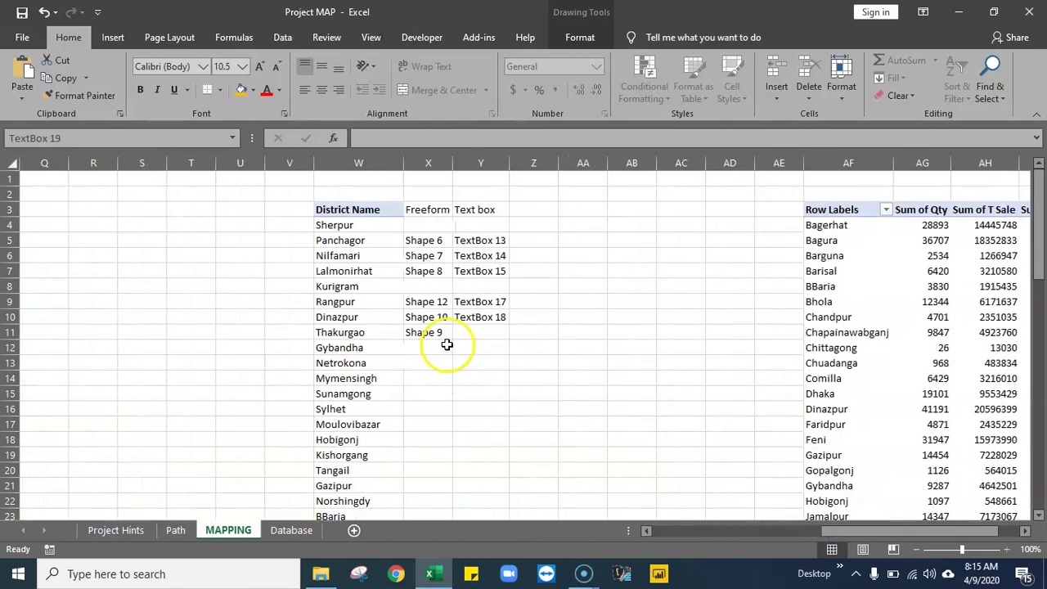
left_click(498, 317)
left_click_drag(510, 324, 510, 337)
left_click_drag(428, 239, 432, 330)
left_click_drag(483, 238, 483, 332)
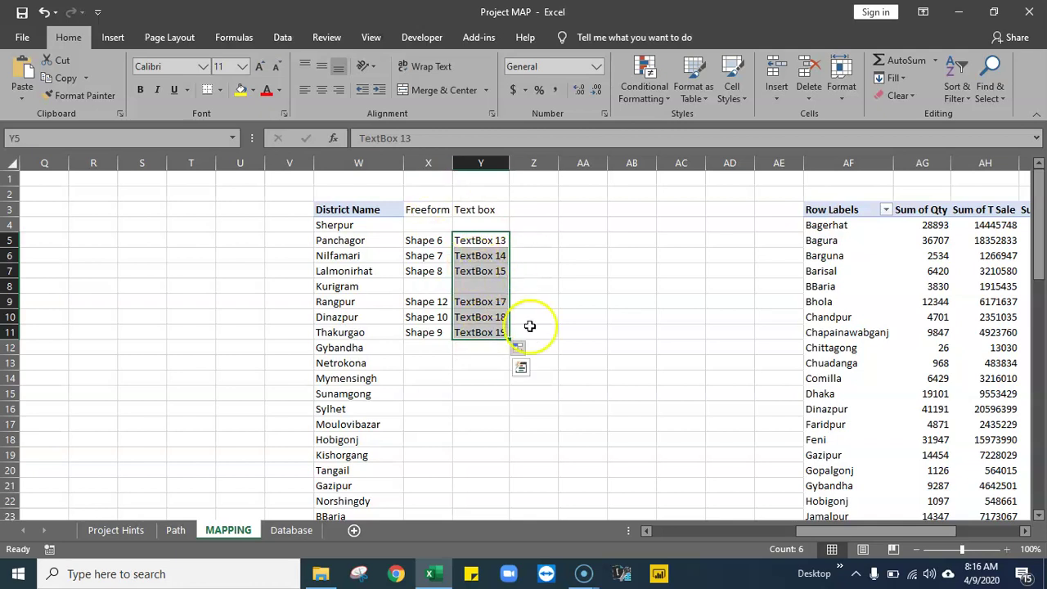
left_click_drag(828, 531, 643, 531)
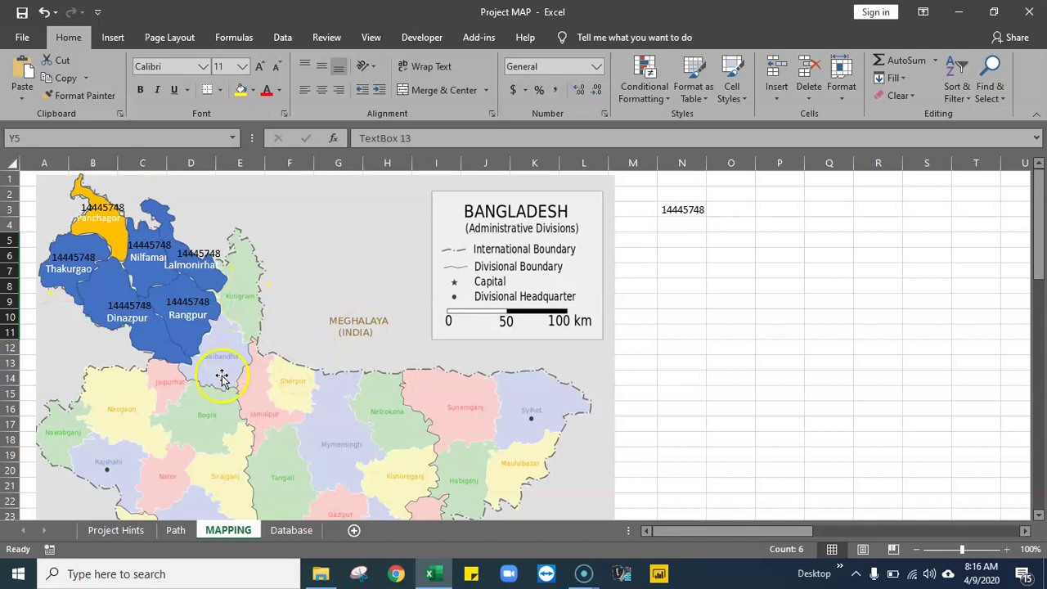
- Scroll back up the sheet and select Picture 4, the background map of Bangladesh
scroll(260, 435, "down", 10)
scroll(389, 367, "up", 4)
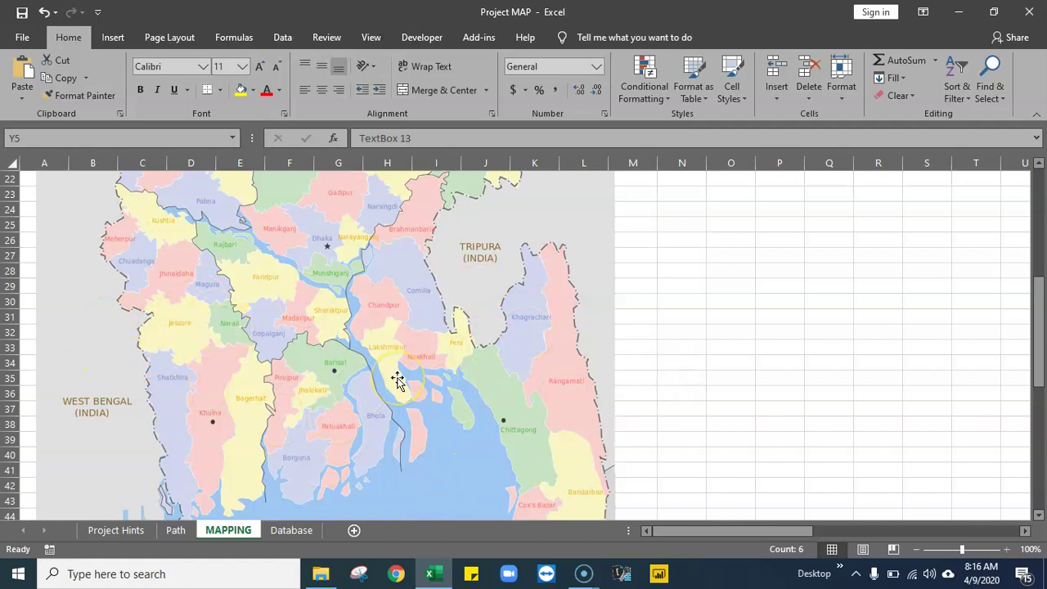
scroll(396, 380, "up", 2)
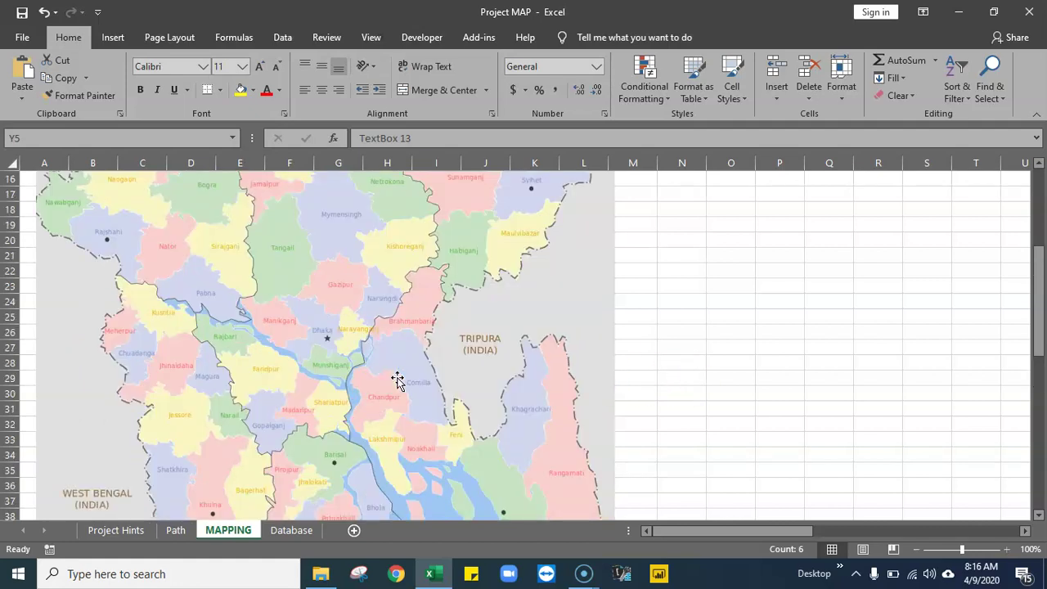
scroll(397, 380, "up", 4)
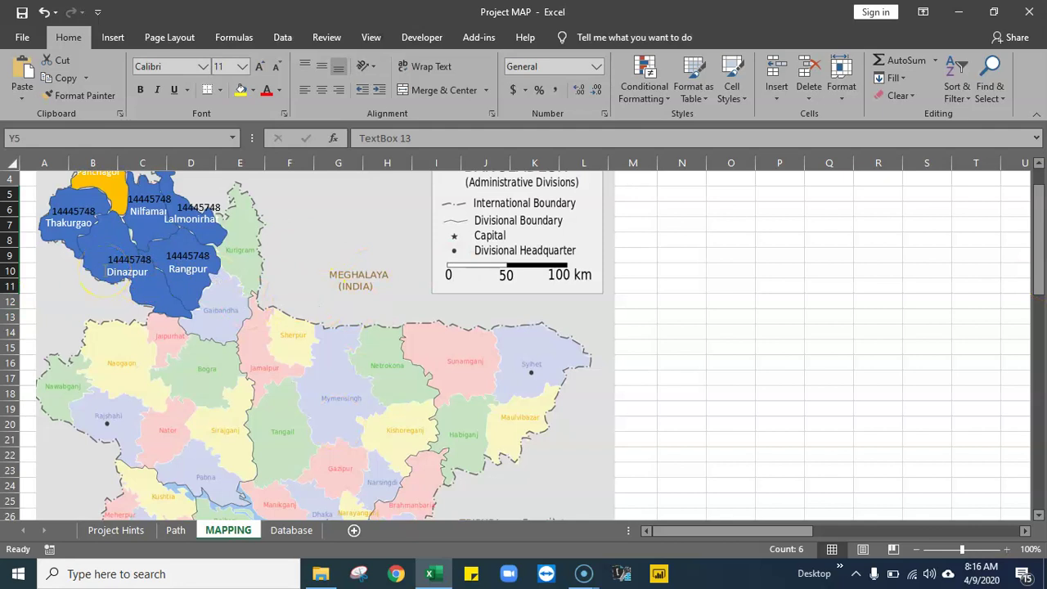
scroll(208, 342, "up", 1)
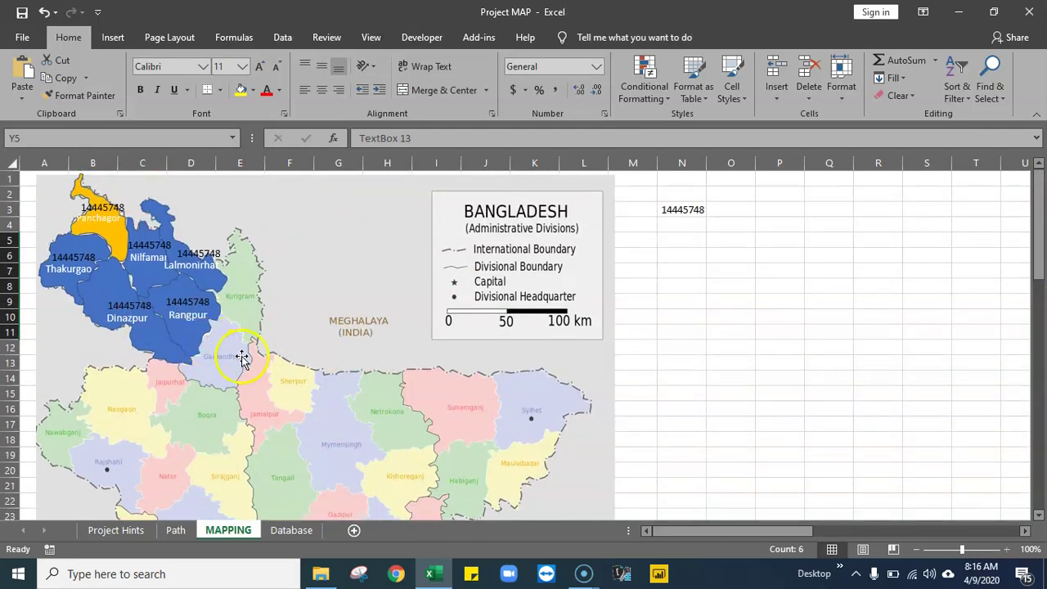
left_click(388, 179)
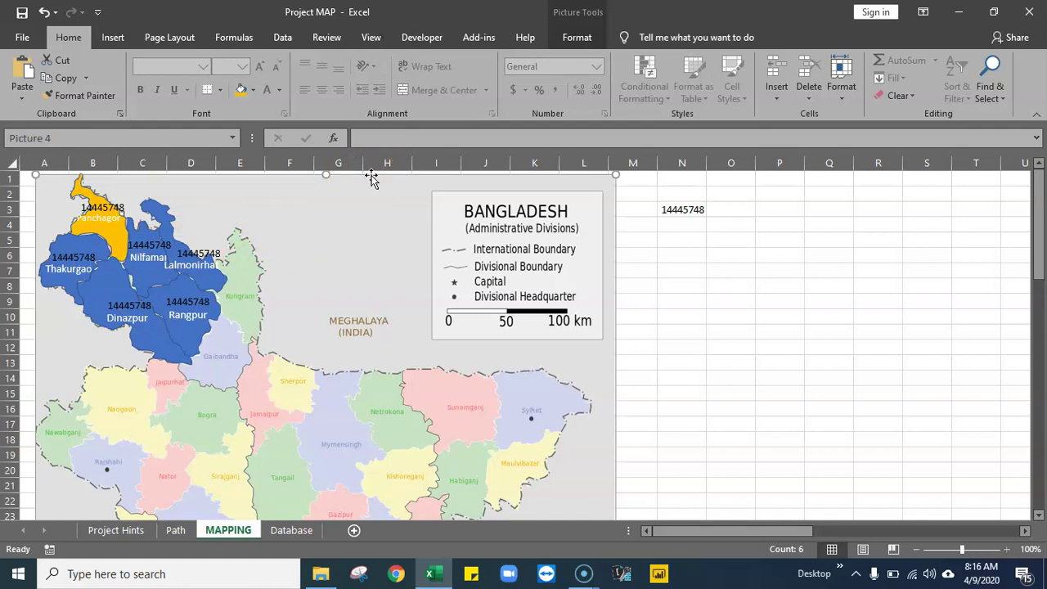
- Drag the background map picture away from the district shapes, delete it, then select cell N3
left_click_drag(371, 178, 851, 221)
left_click_drag(577, 232, 715, 236)
key("Delete")
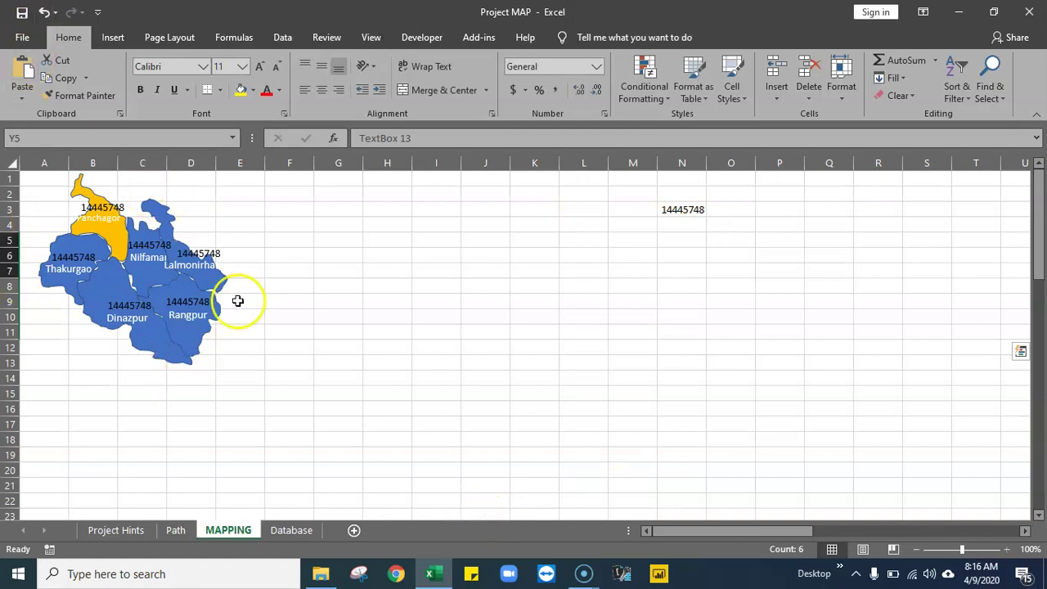
scroll(256, 406, "down", 3)
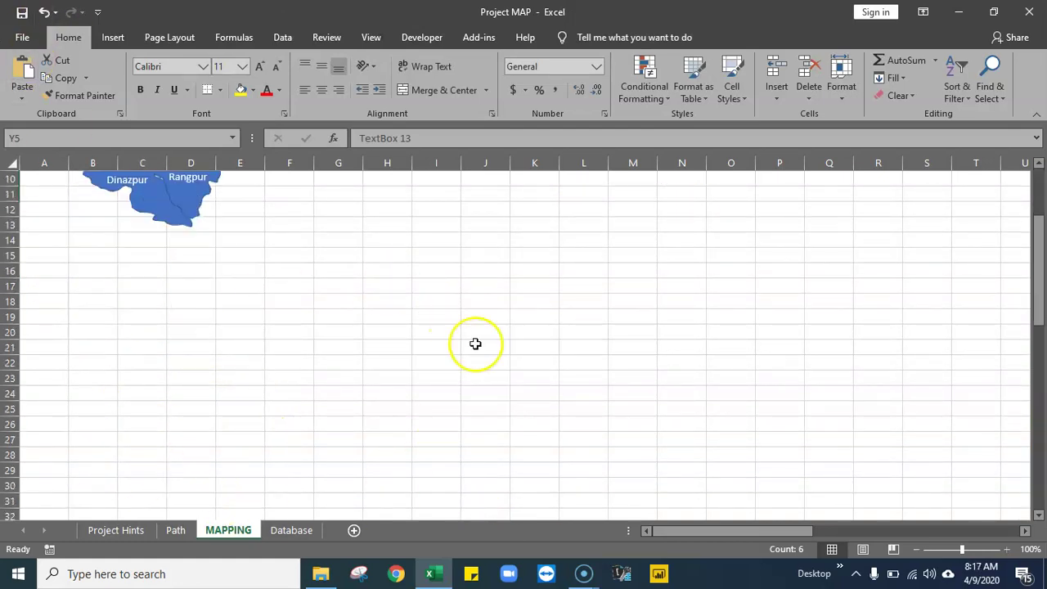
scroll(474, 344, "up", 3)
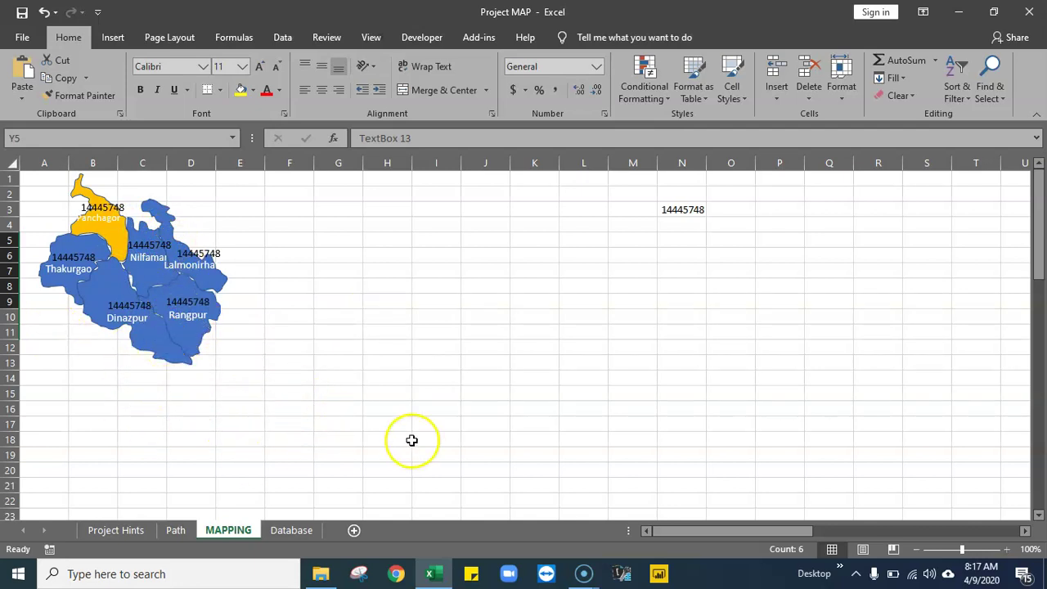
left_click_drag(731, 533, 663, 510)
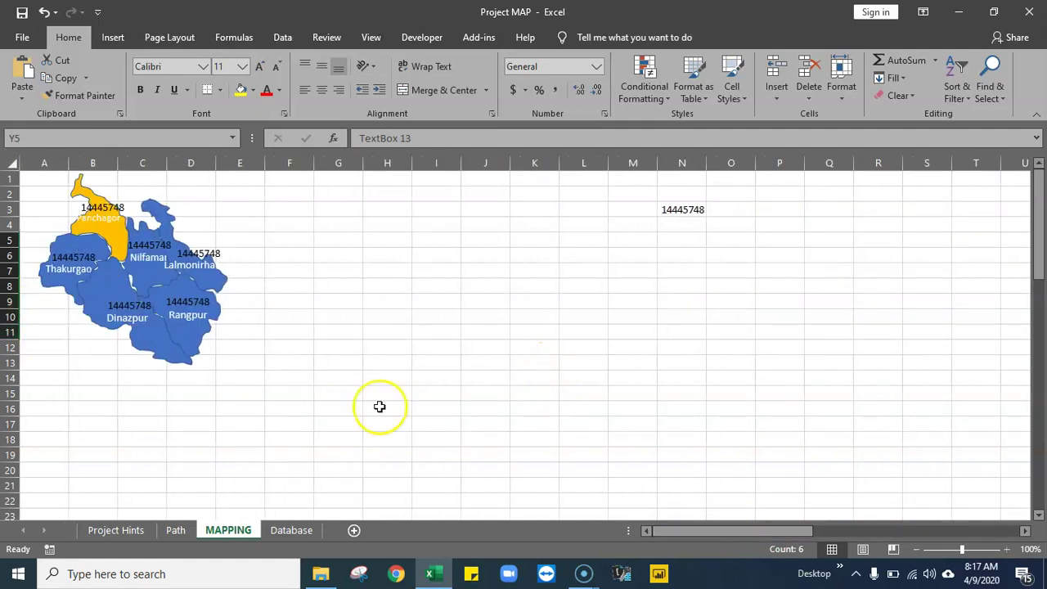
left_click(689, 208)
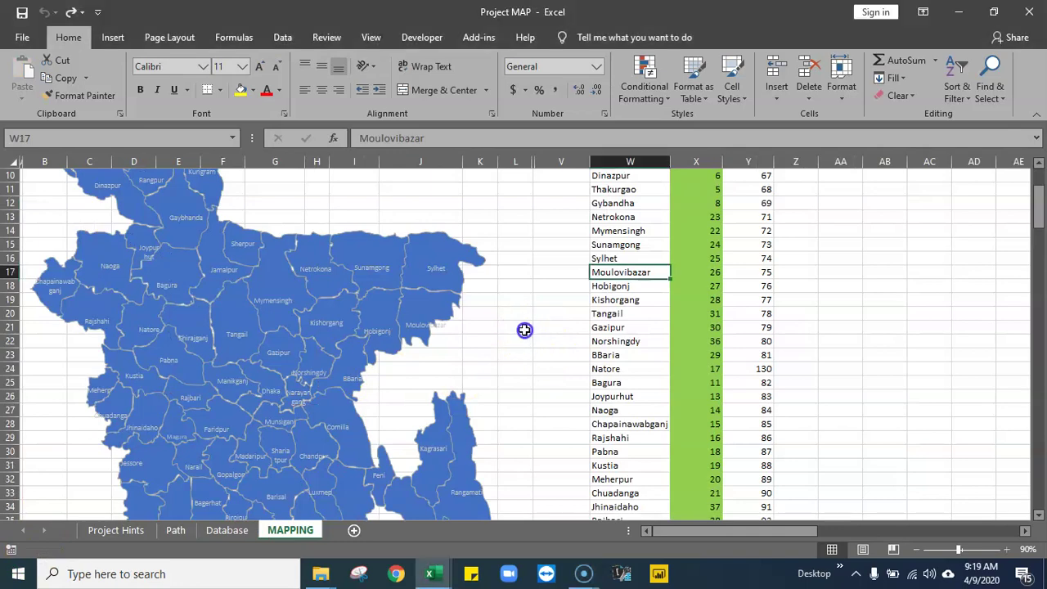
scroll(444, 351, "up", 3)
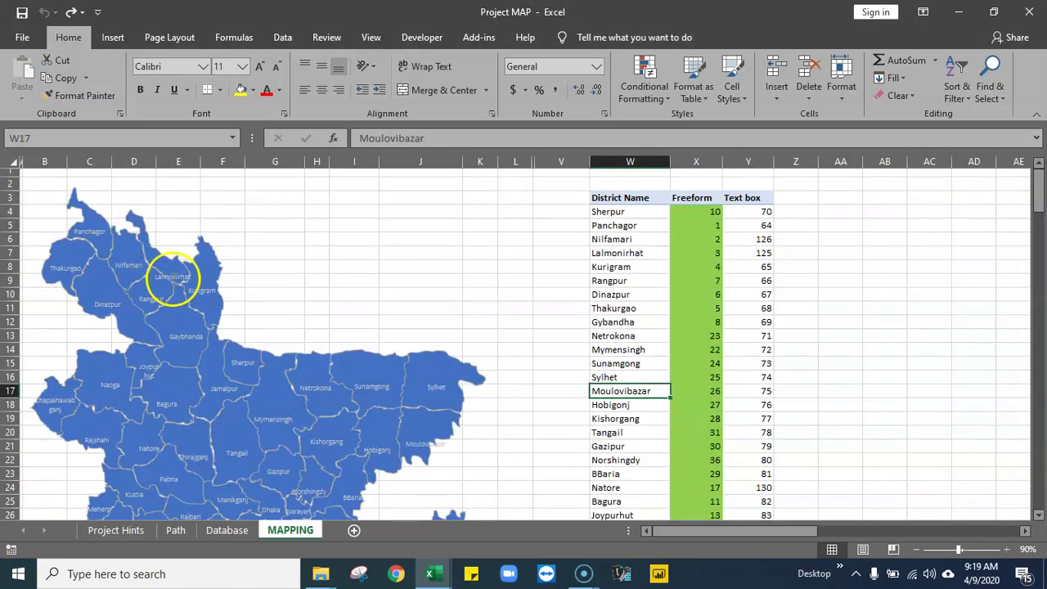
scroll(158, 323, "down", 4)
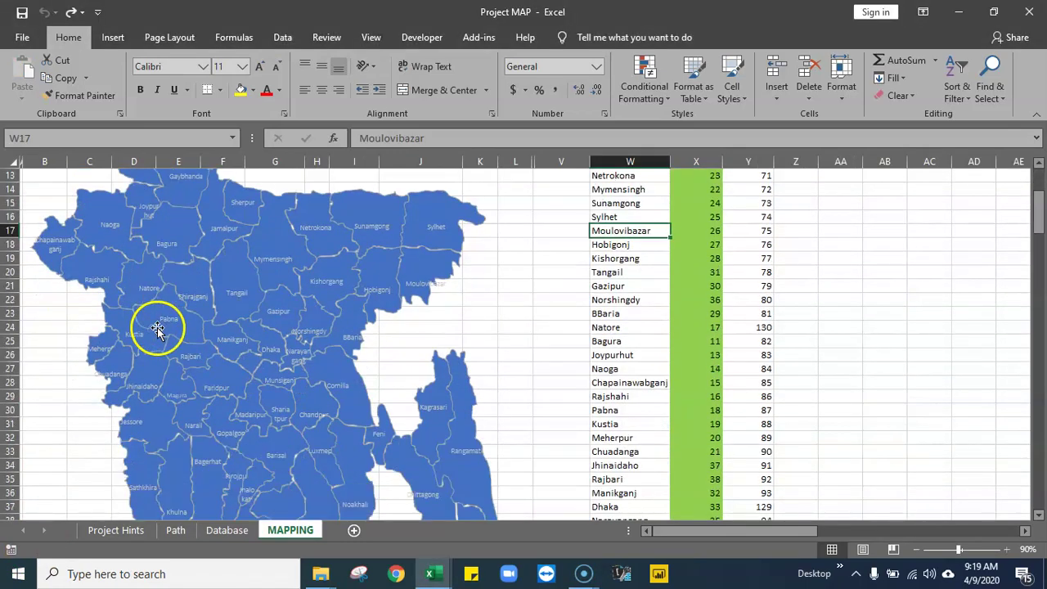
scroll(317, 366, "up", 2)
scroll(317, 367, "up", 2)
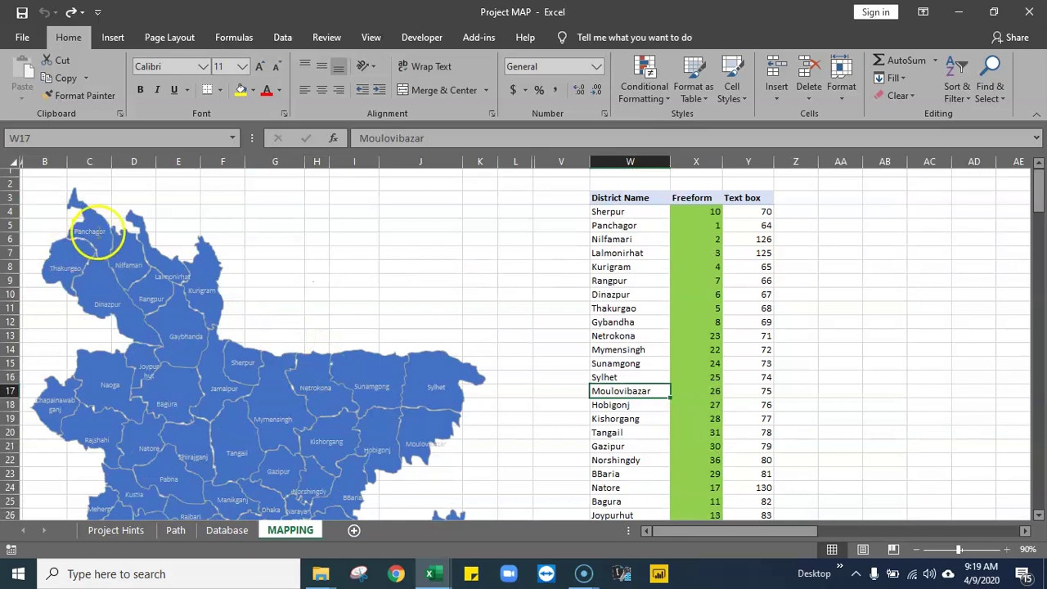
left_click(106, 243)
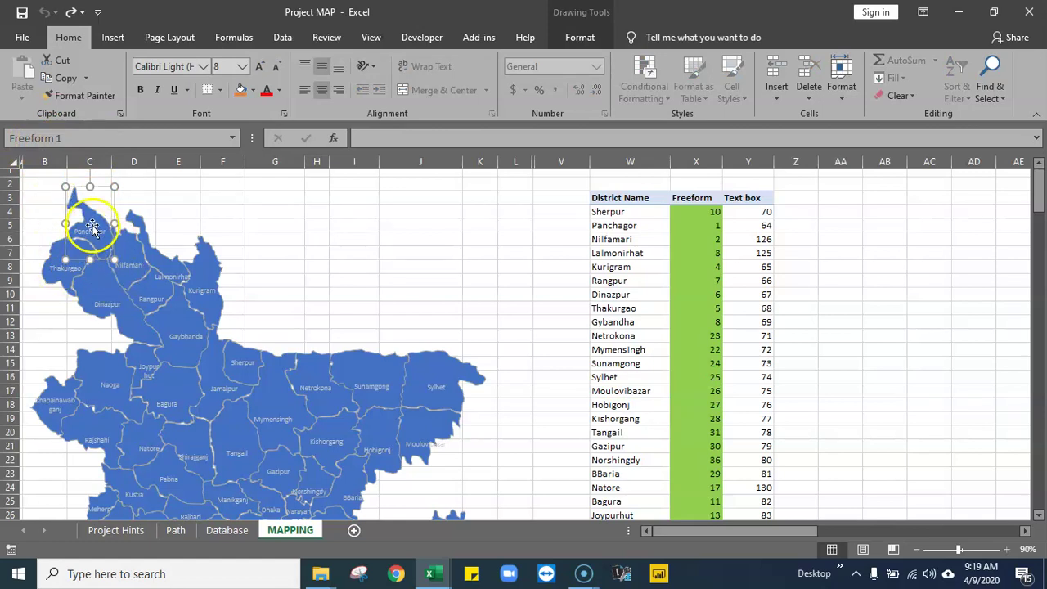
left_click(93, 217)
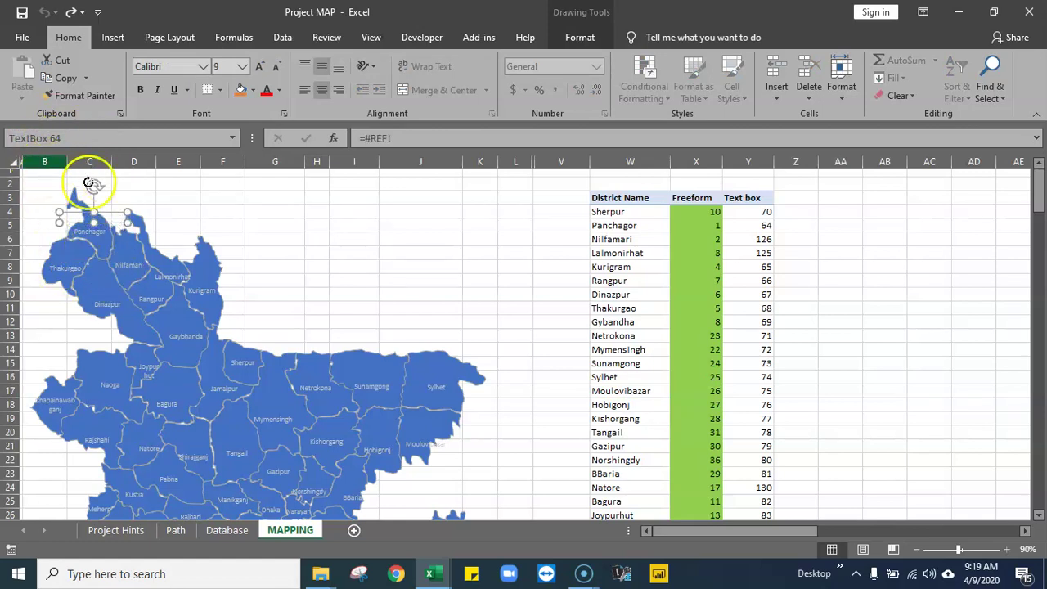
left_click(105, 240)
left_click(102, 218)
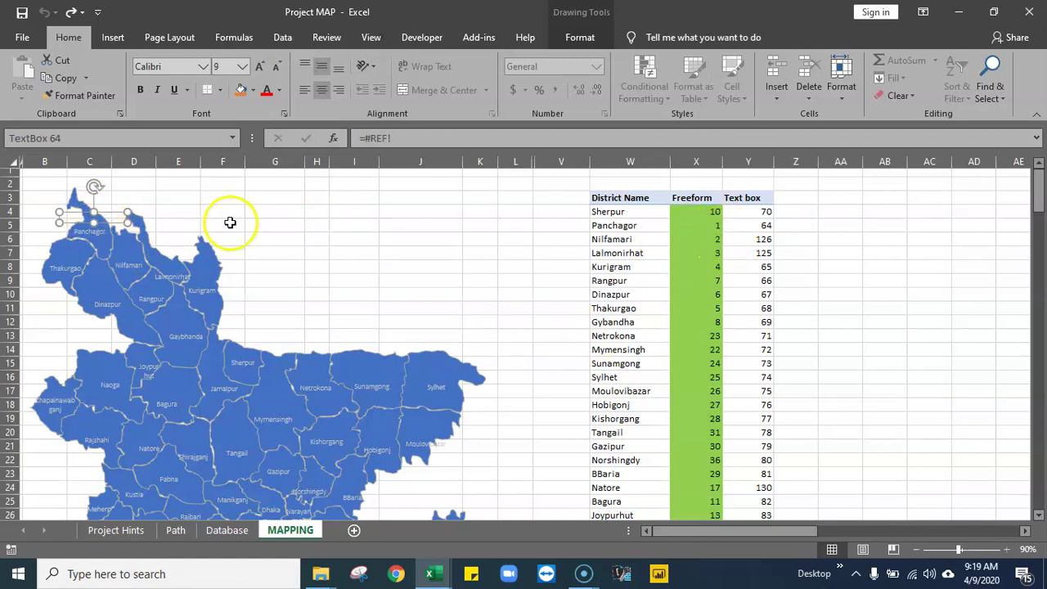
left_click(99, 235)
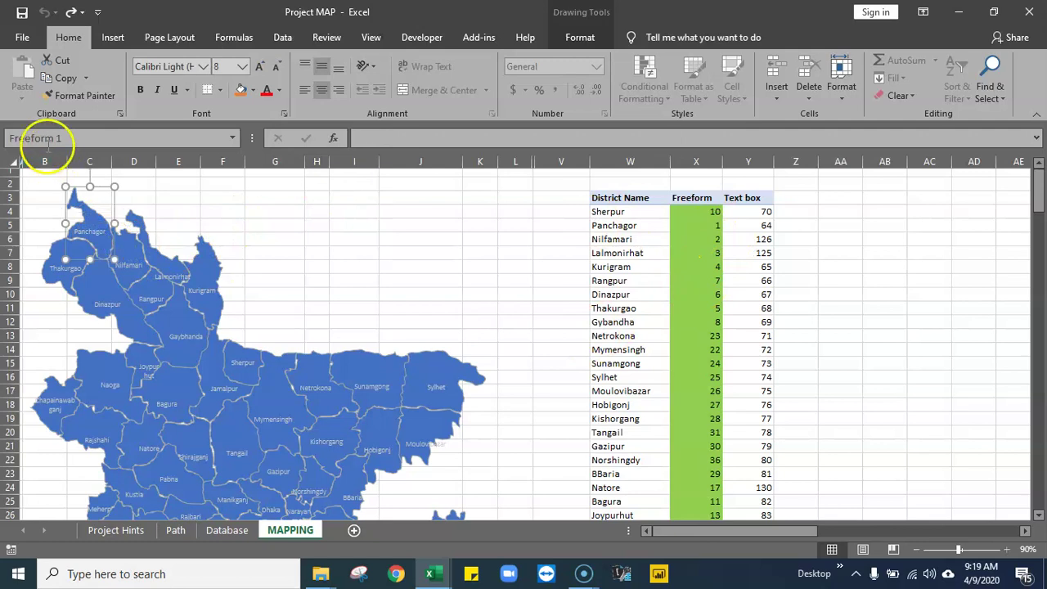
left_click(706, 229)
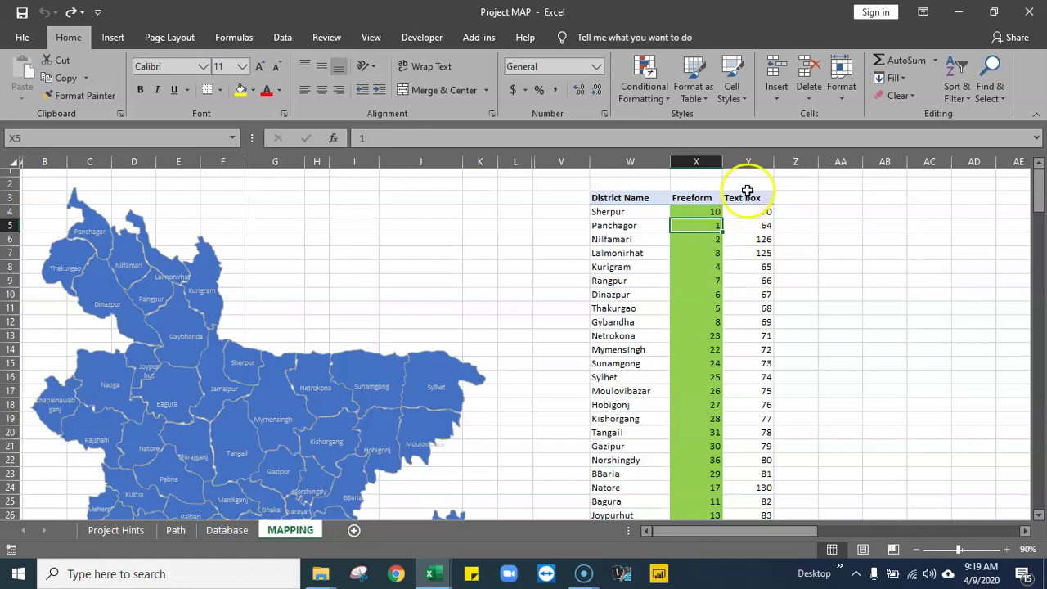
left_click(758, 225)
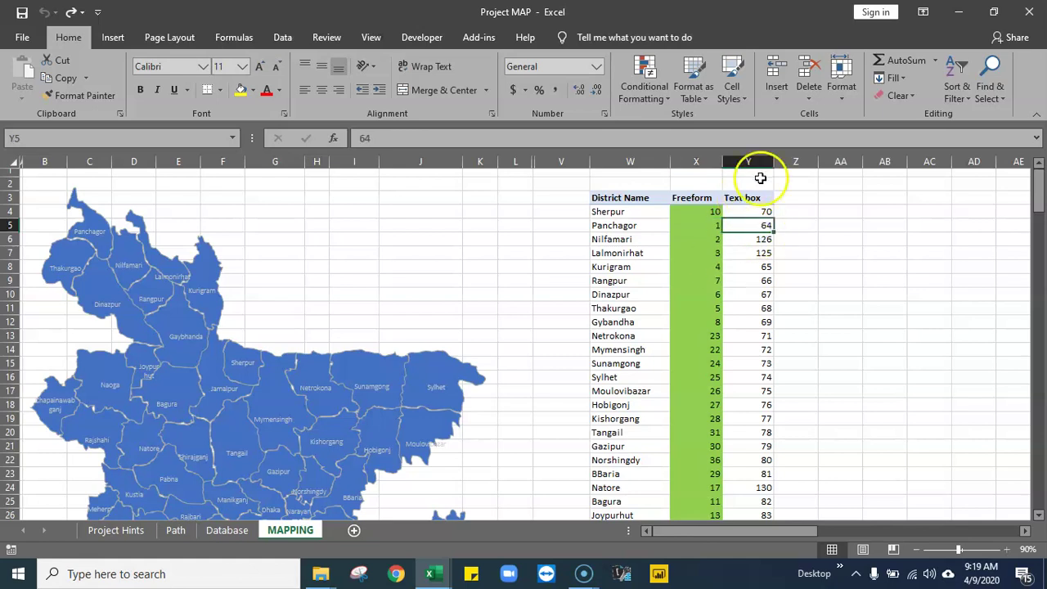
left_click(92, 216)
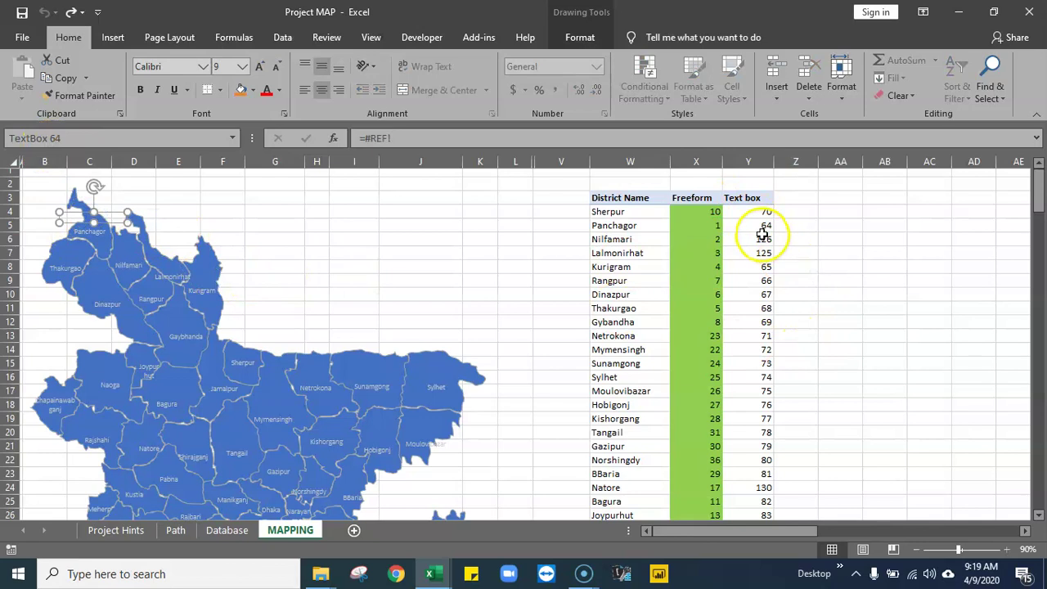
scroll(696, 262, "down", 4)
scroll(728, 259, "down", 11)
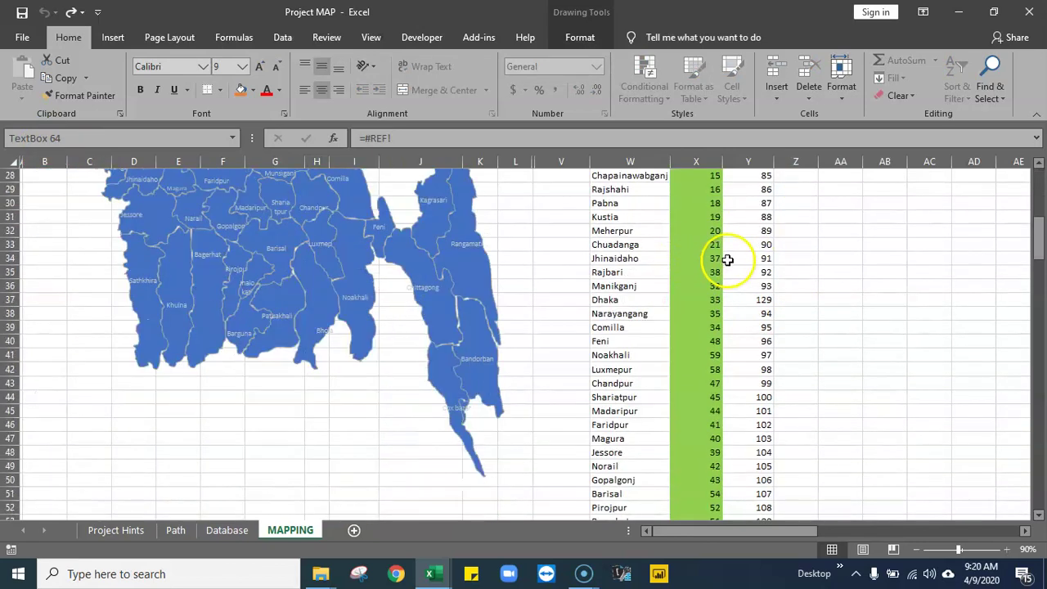
mouse_move(614, 382)
left_mouse_down()
mouse_move(807, 379)
mouse_move(739, 379)
mouse_move(748, 382)
left_mouse_up()
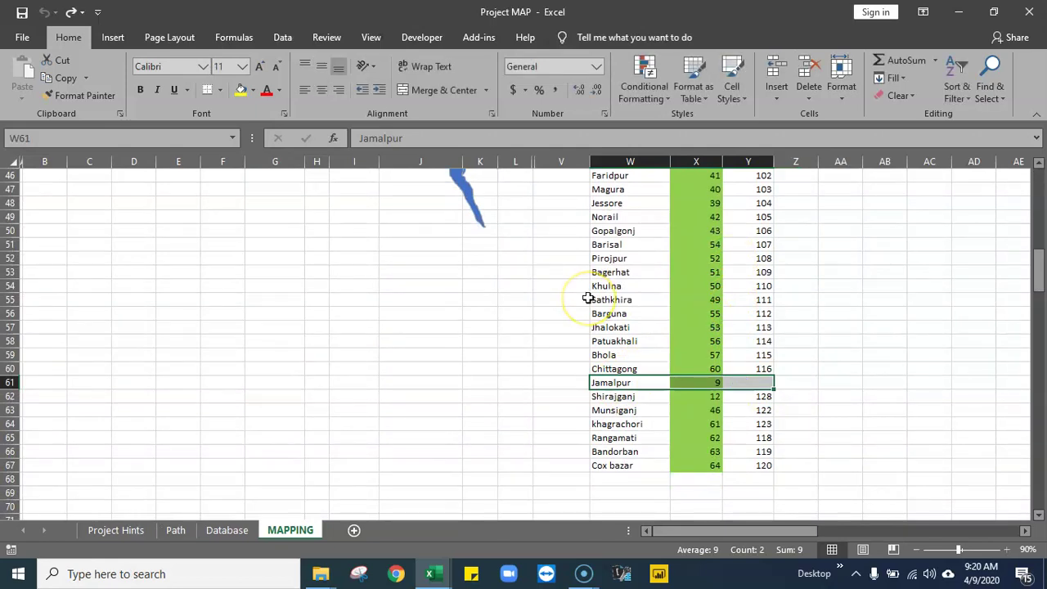
scroll(587, 298, "up", 2)
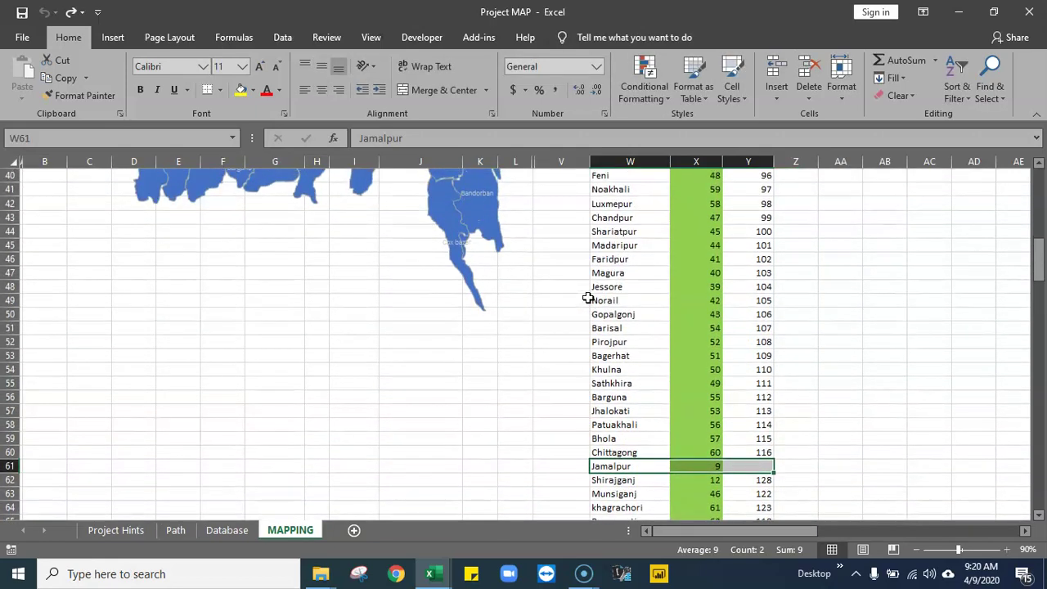
scroll(587, 298, "up", 7)
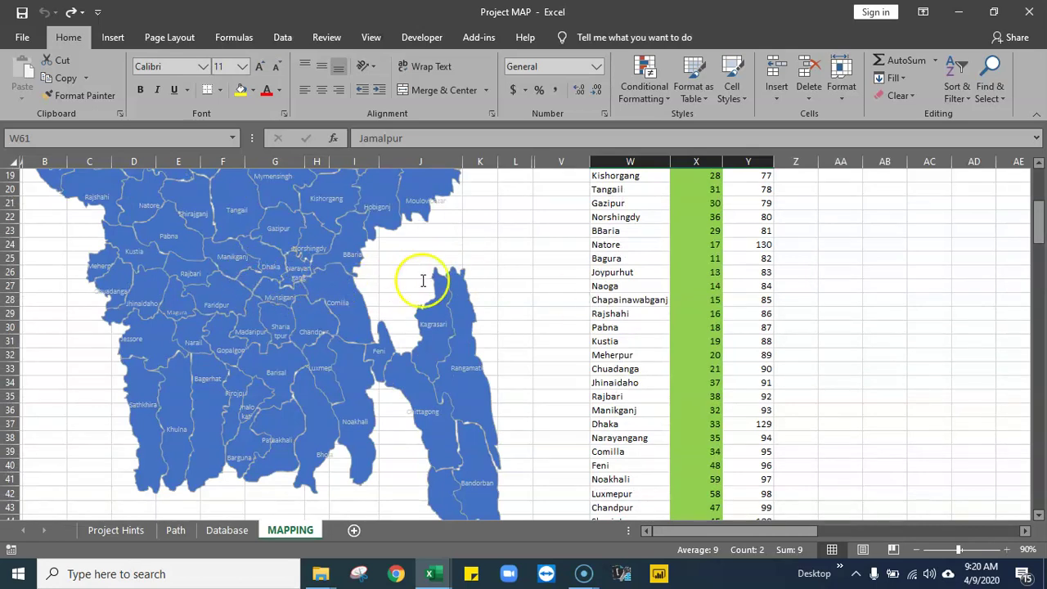
- Check the map labels' text box names and find that Jamalpur's label is TextBox 121
scroll(415, 260, "up", 1)
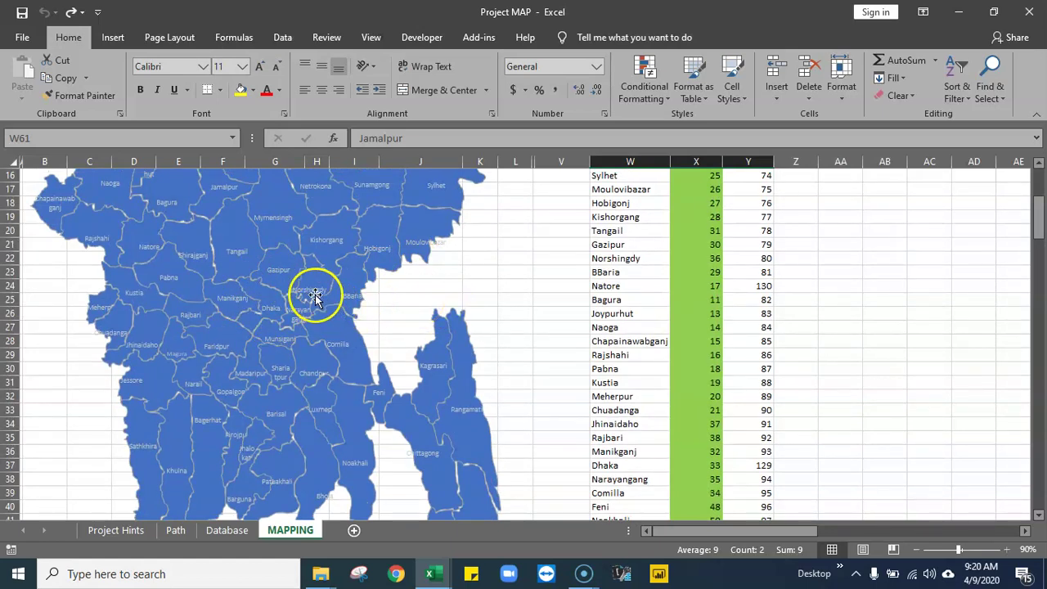
left_click(289, 354)
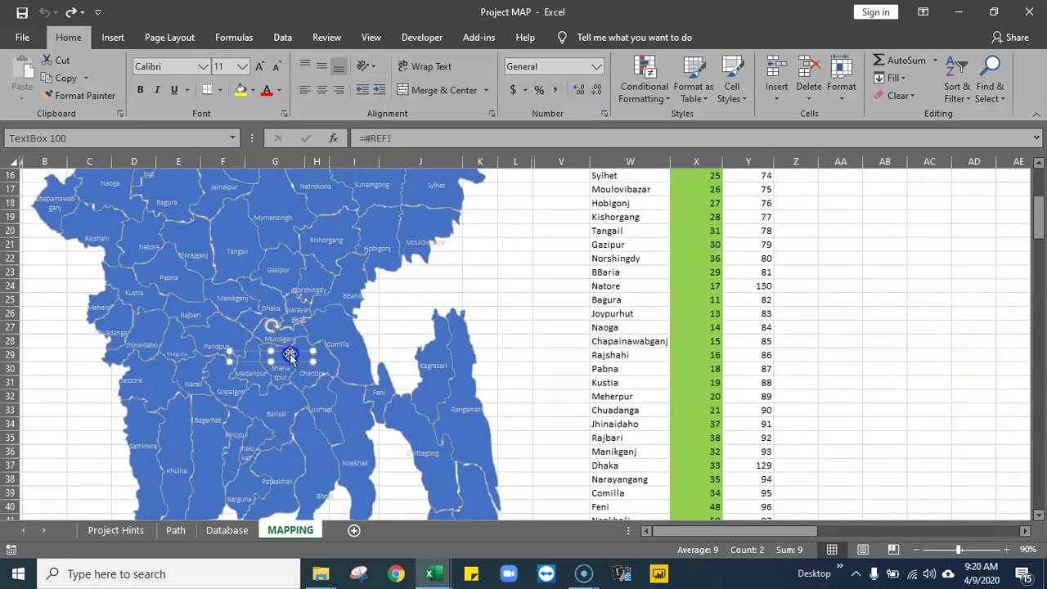
left_click(328, 397)
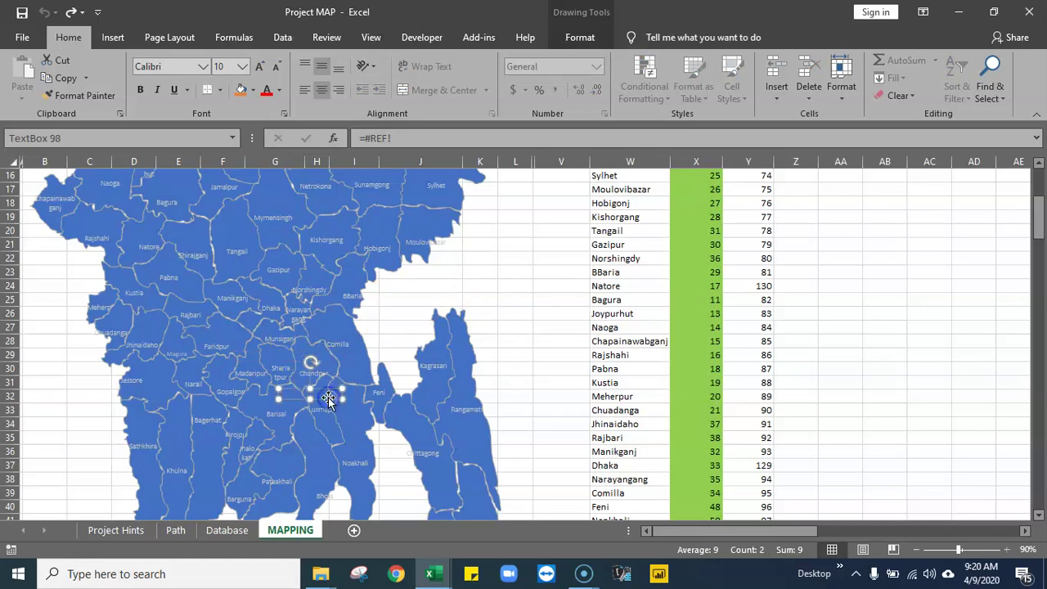
scroll(480, 297, "up", 1)
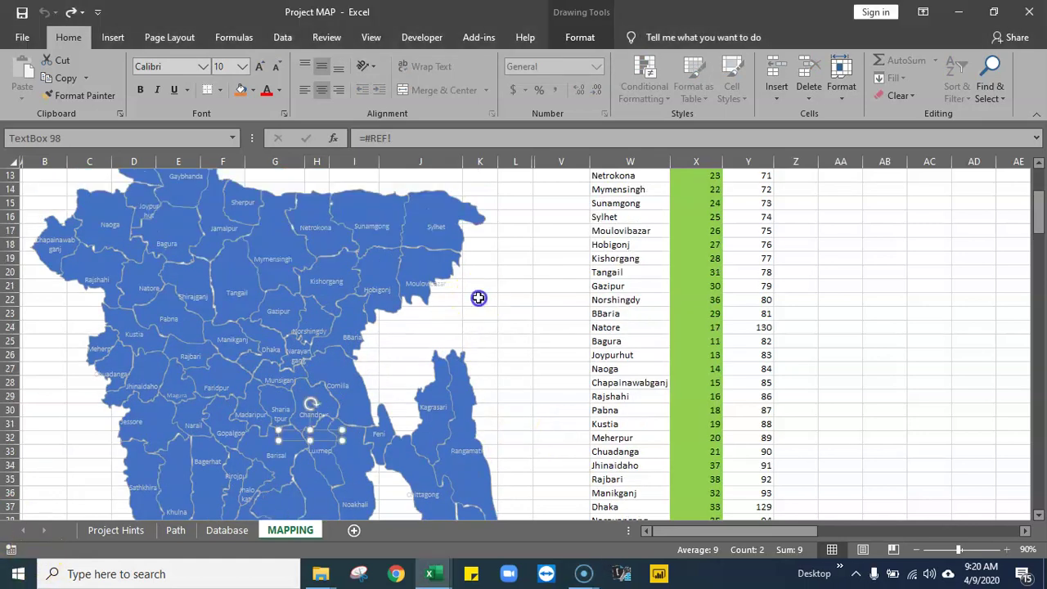
left_click(402, 354)
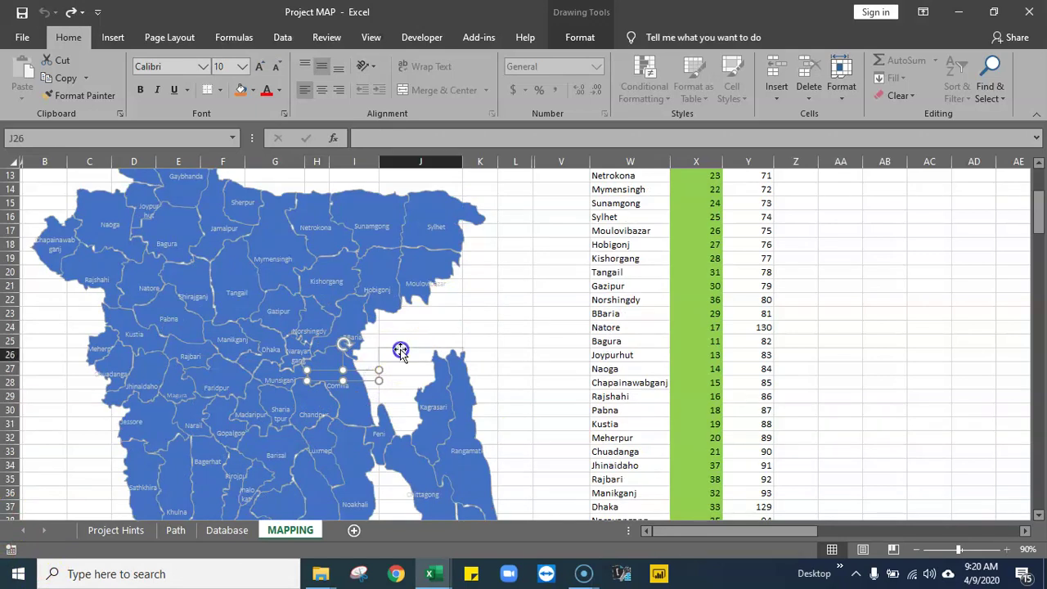
left_click(210, 220)
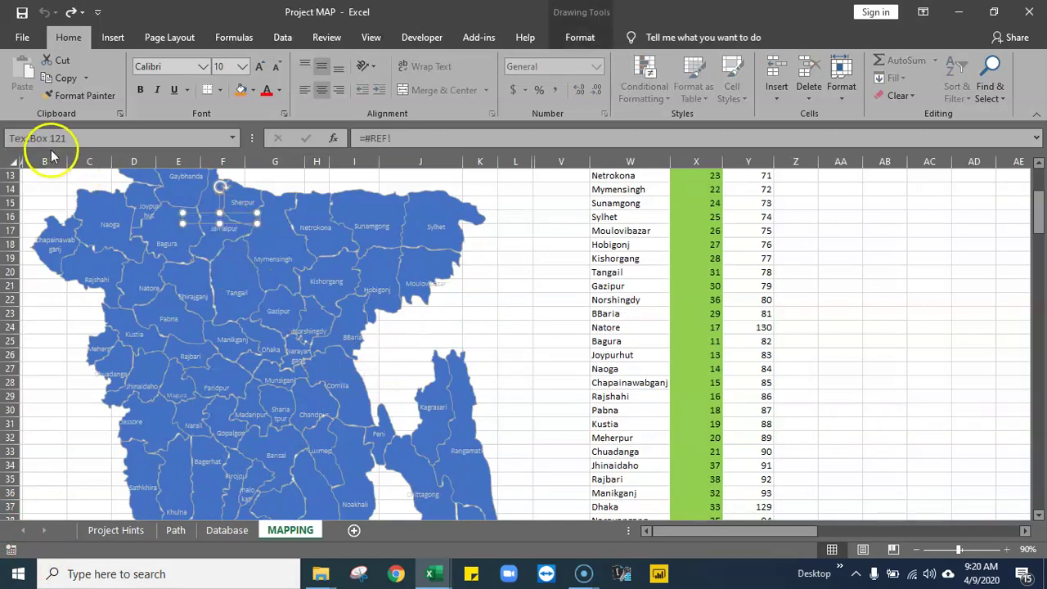
scroll(748, 406, "down", 11)
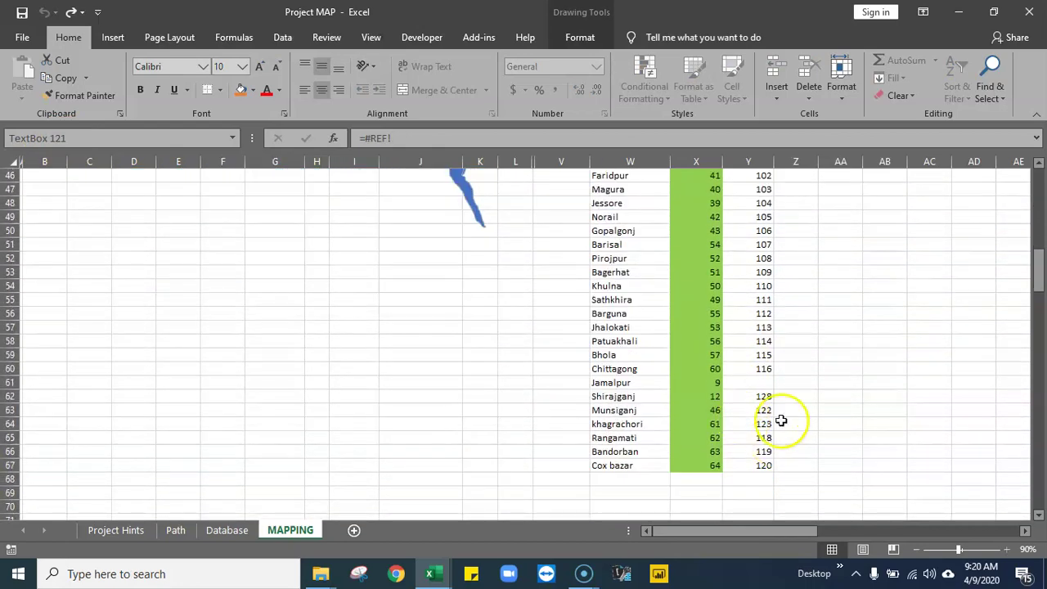
- Enter 121 as Jamalpur's text box number in Y61
left_click(757, 383)
type("1")
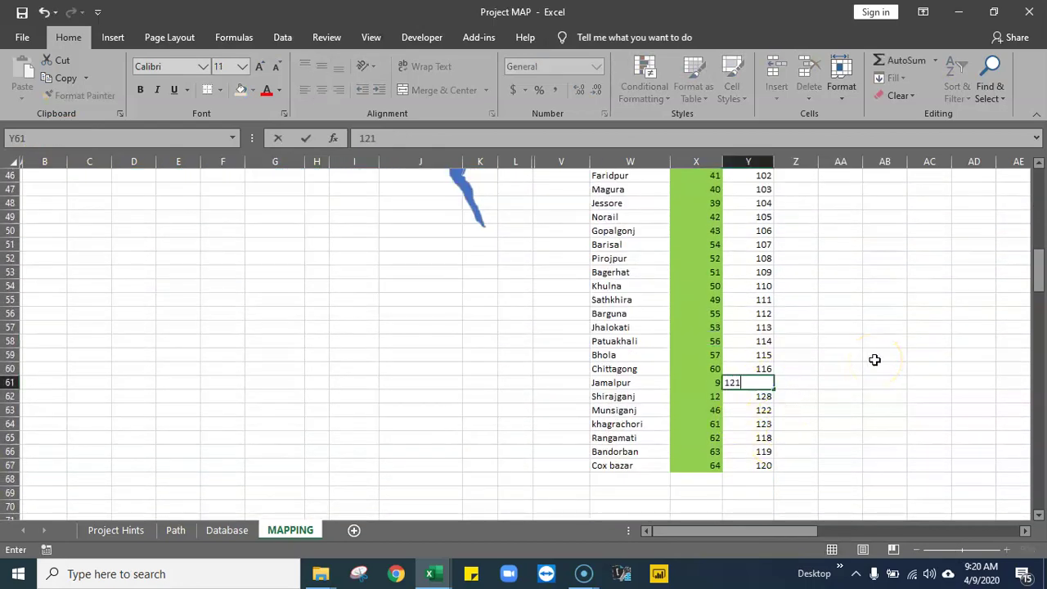
type("21")
key("Return")
scroll(851, 358, "up", 15)
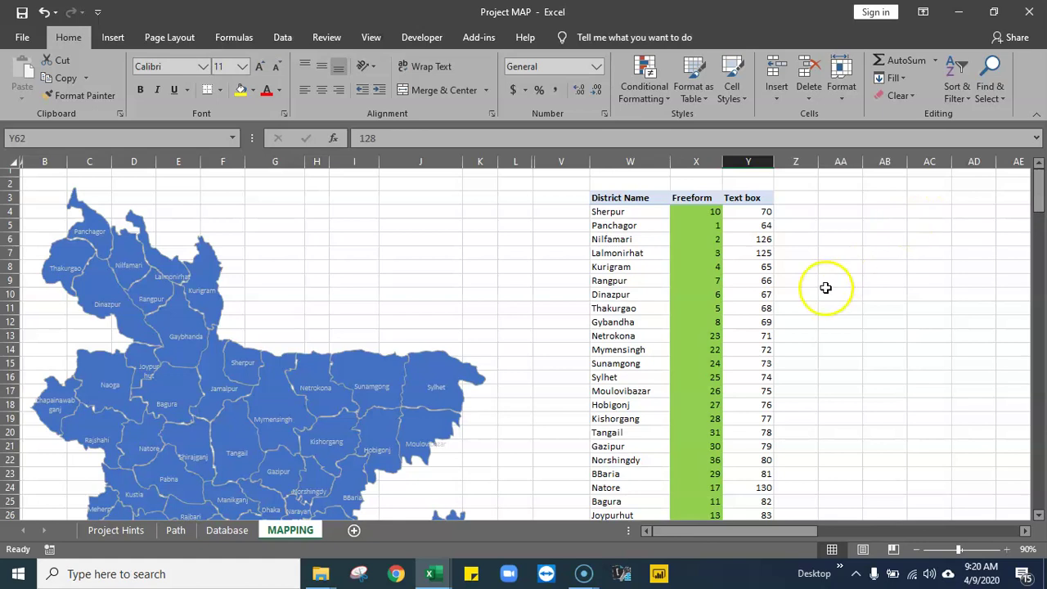
- Check the text box numbers for Thakurgao, Sherpur and Dinazpur in the table
left_click(739, 308)
left_click(752, 214)
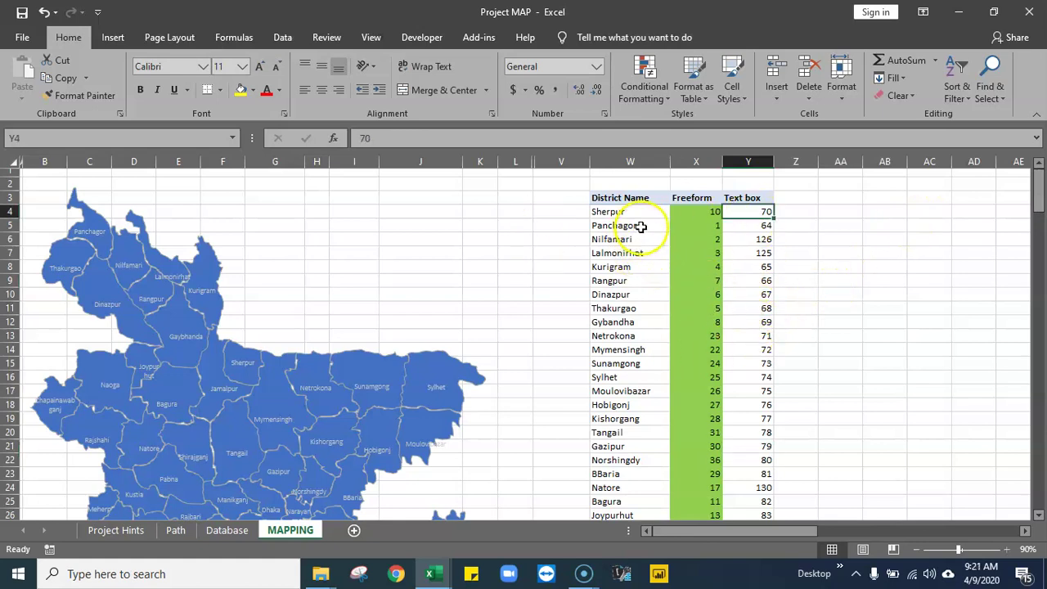
left_click(749, 298)
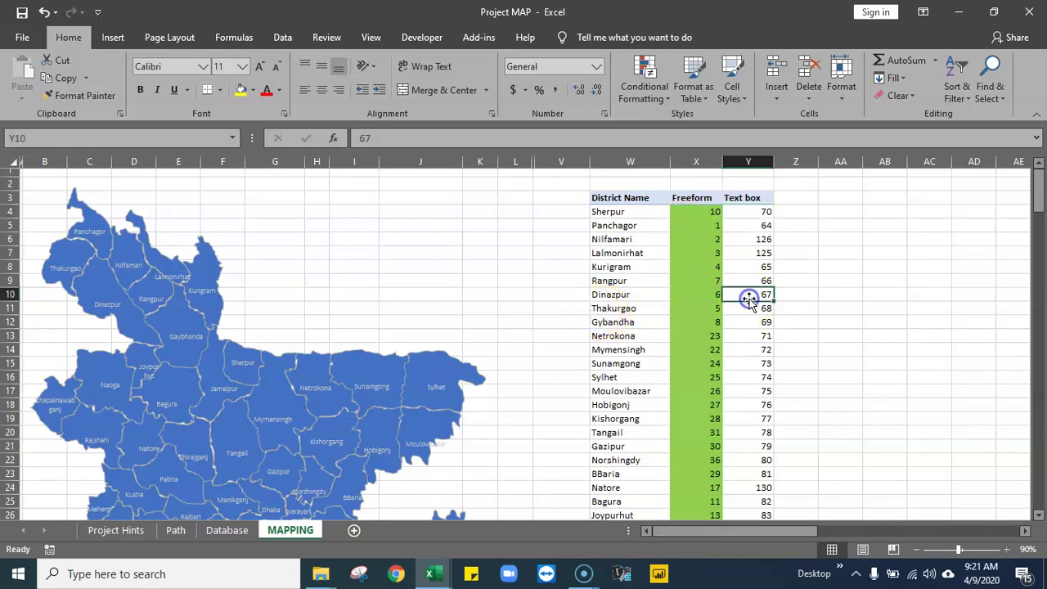
- Fill the Map Drawing, Freeform and Textbox number indexing tasks (B5:B7) on Project Hints yellow
left_click(114, 530)
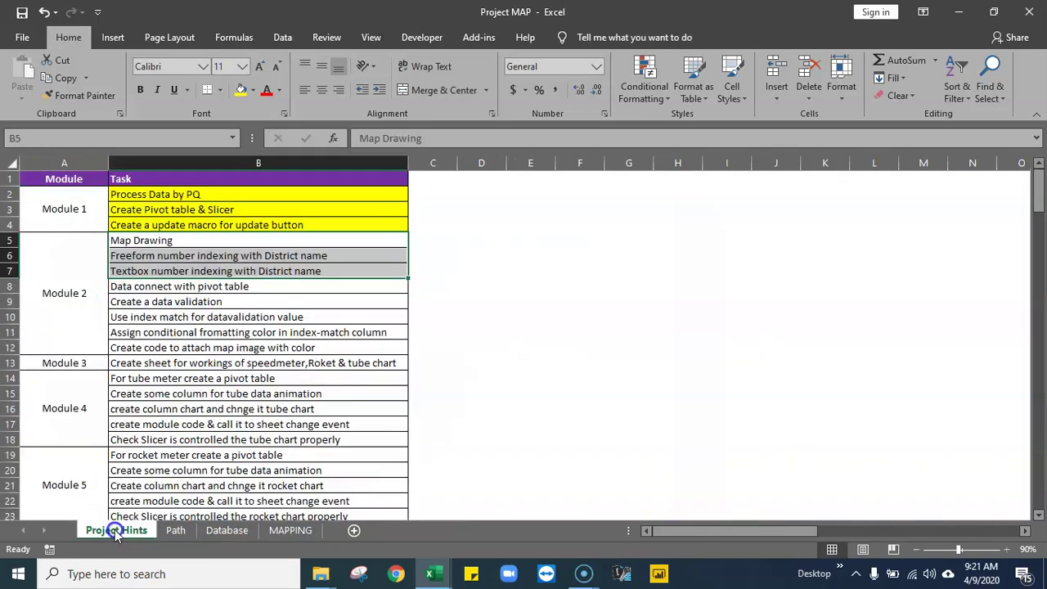
left_click(176, 242)
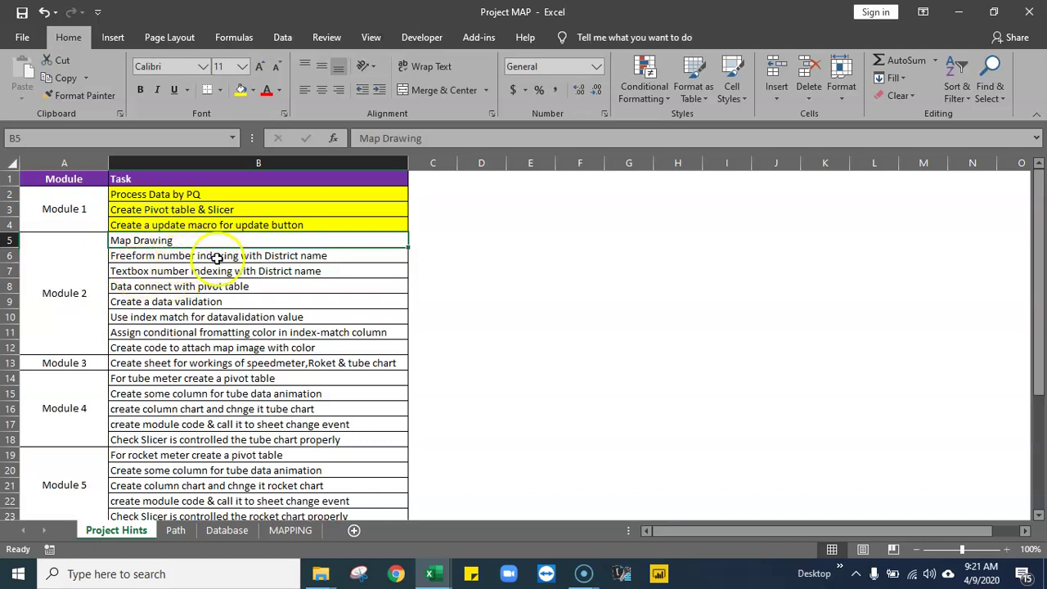
left_click(346, 260)
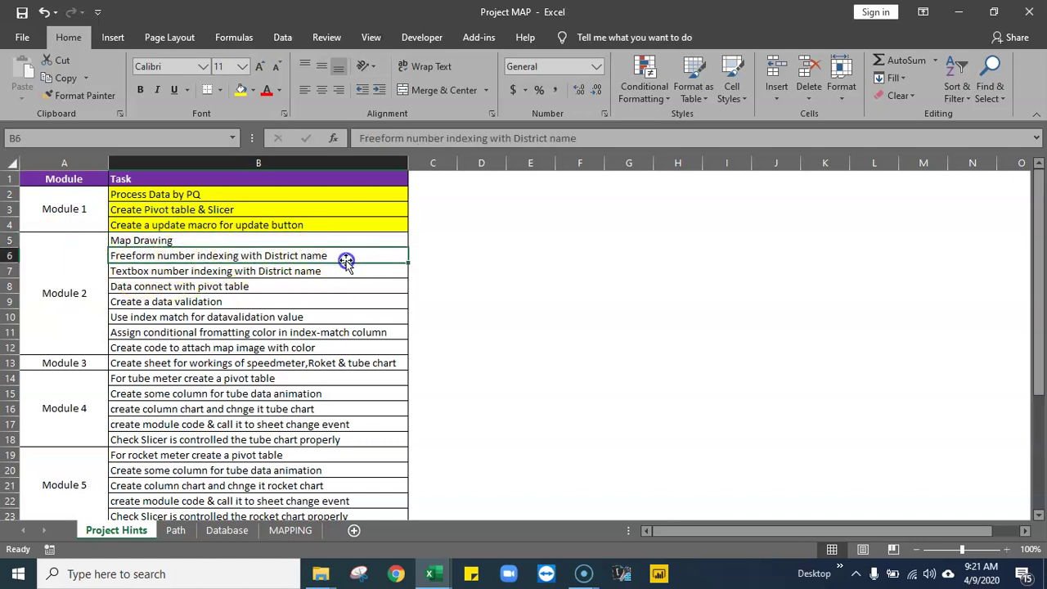
left_click(143, 271)
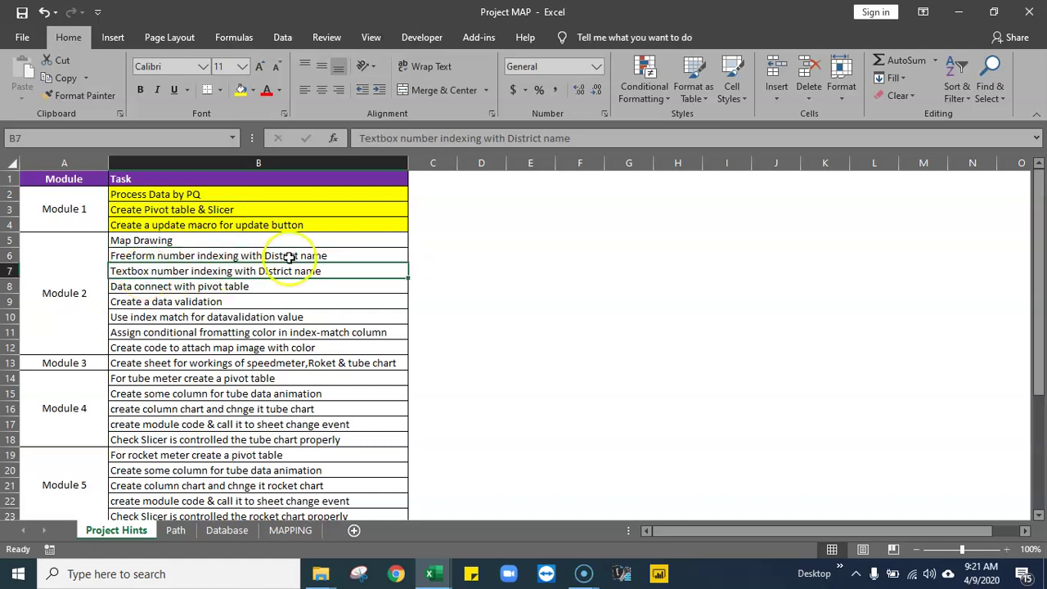
left_click_drag(234, 245, 247, 271)
left_click(235, 96)
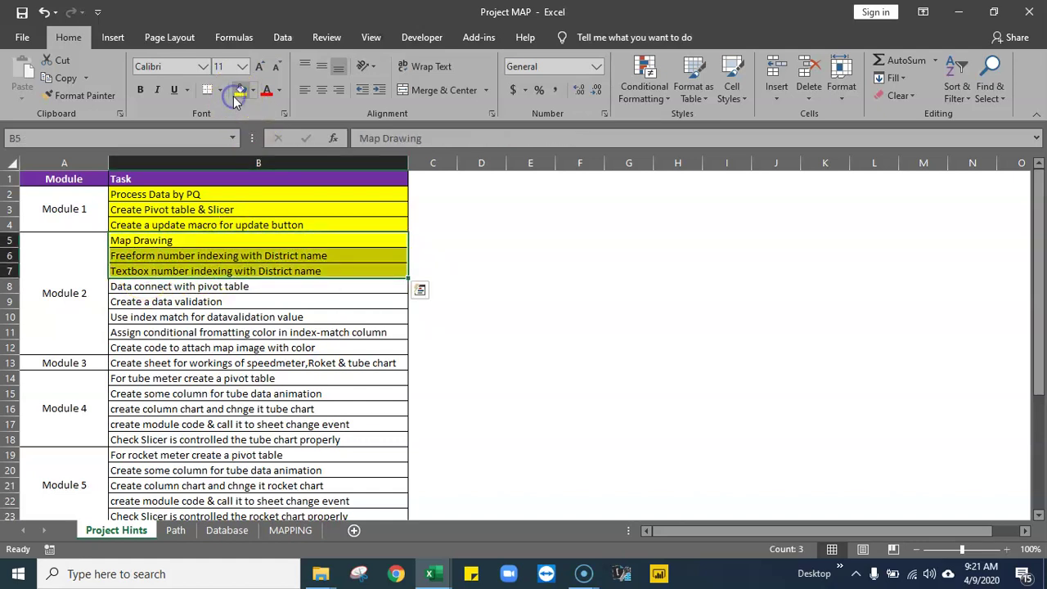
left_click(619, 286)
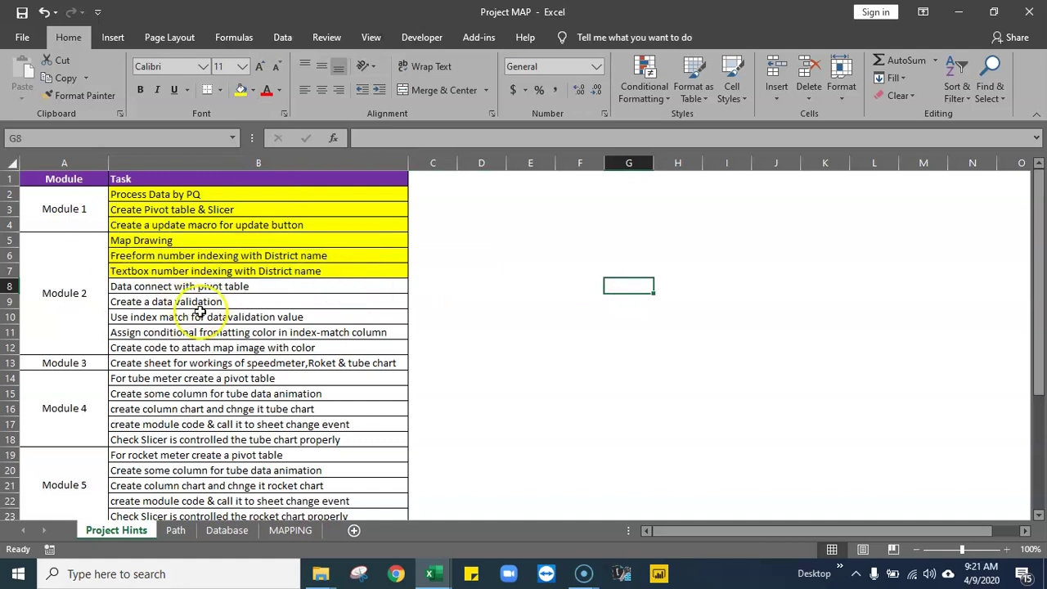
- On Project Hints, move 'Data connect with pivot table' below the conditional formatting row
left_click(287, 533)
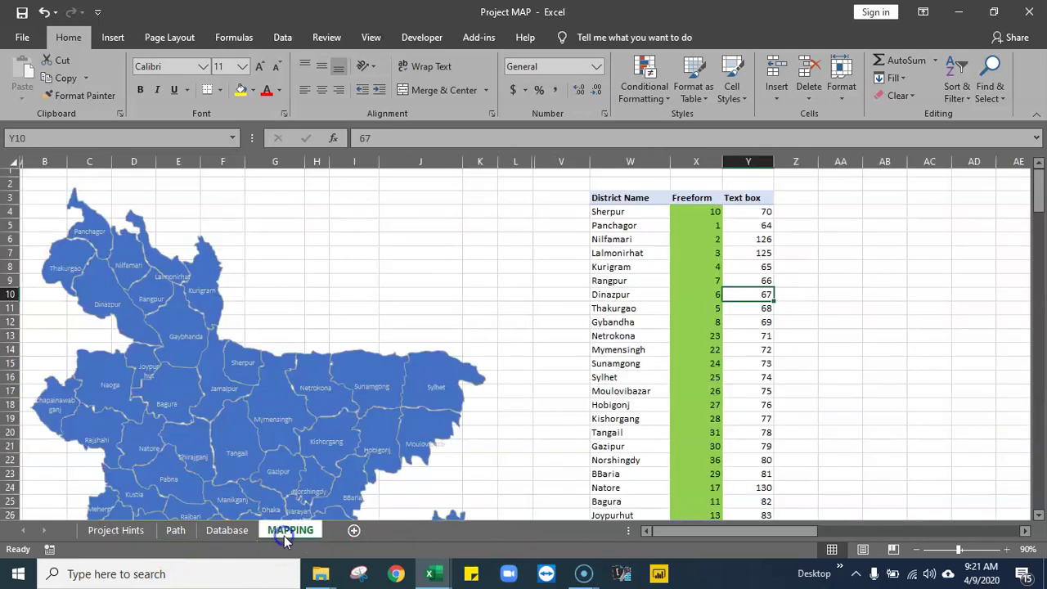
left_click_drag(753, 531, 818, 530)
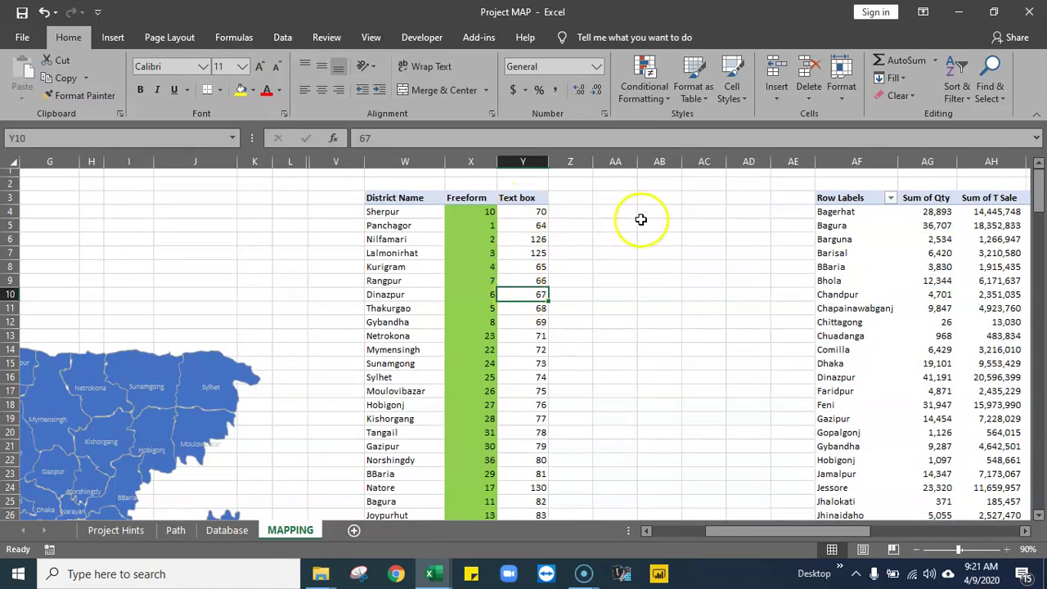
left_click(116, 530)
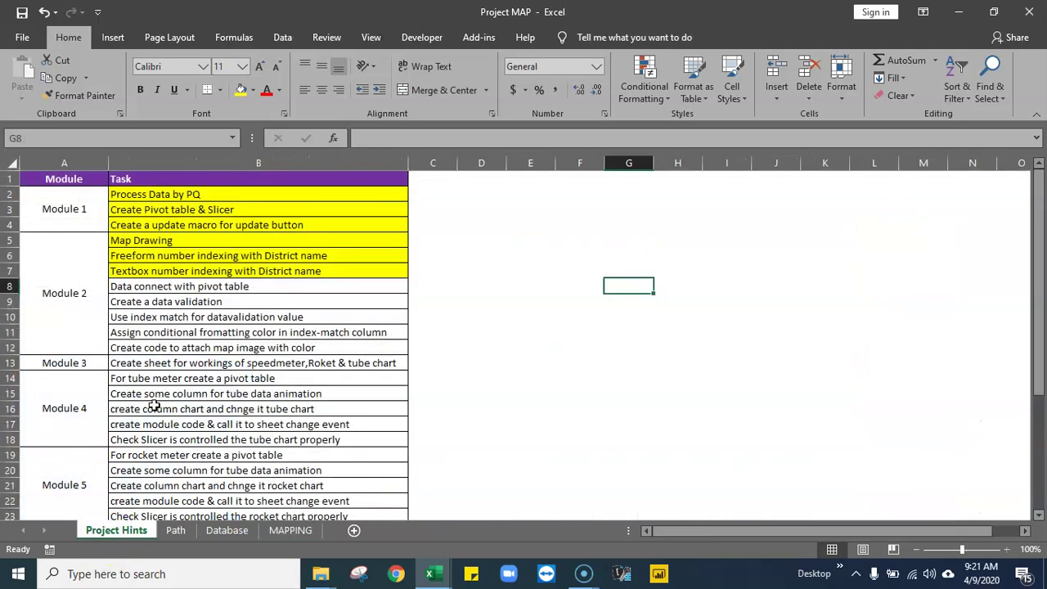
left_click(198, 304)
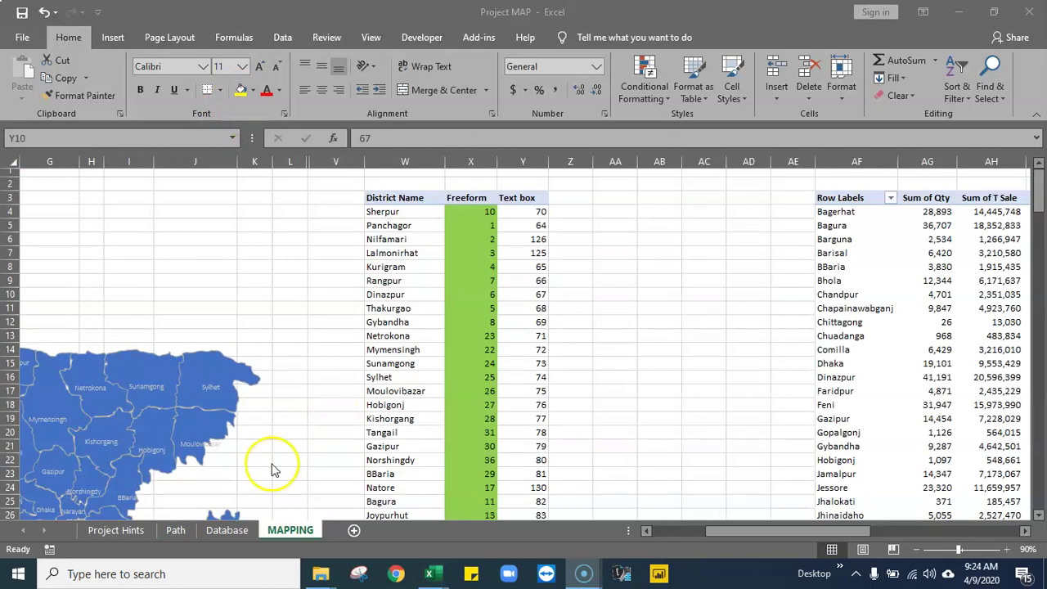
left_click(140, 531)
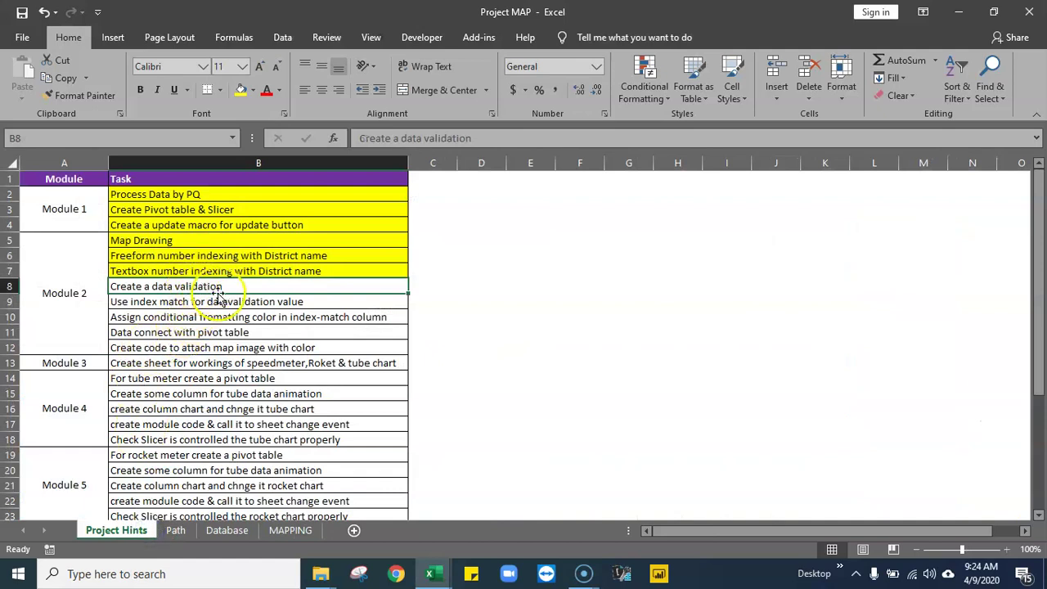
left_click(207, 301)
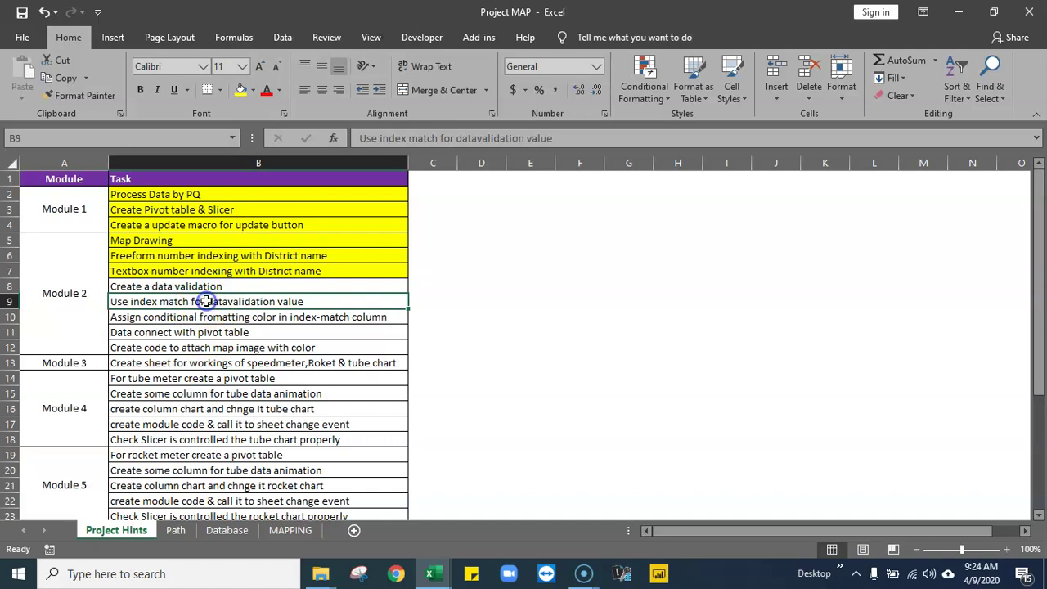
left_click(194, 284)
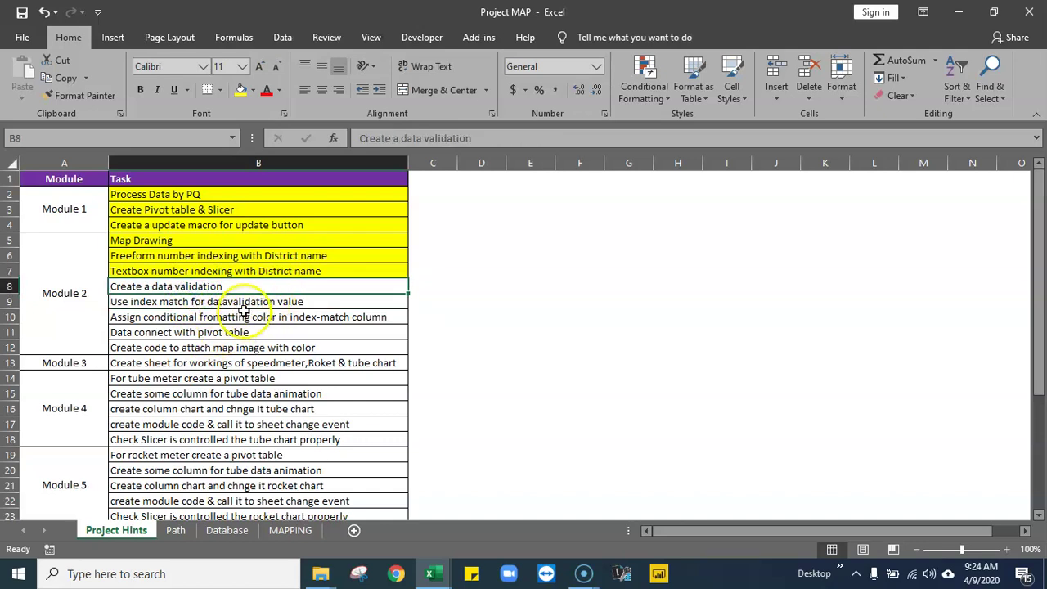
left_click_drag(225, 301, 253, 317)
left_click(150, 334)
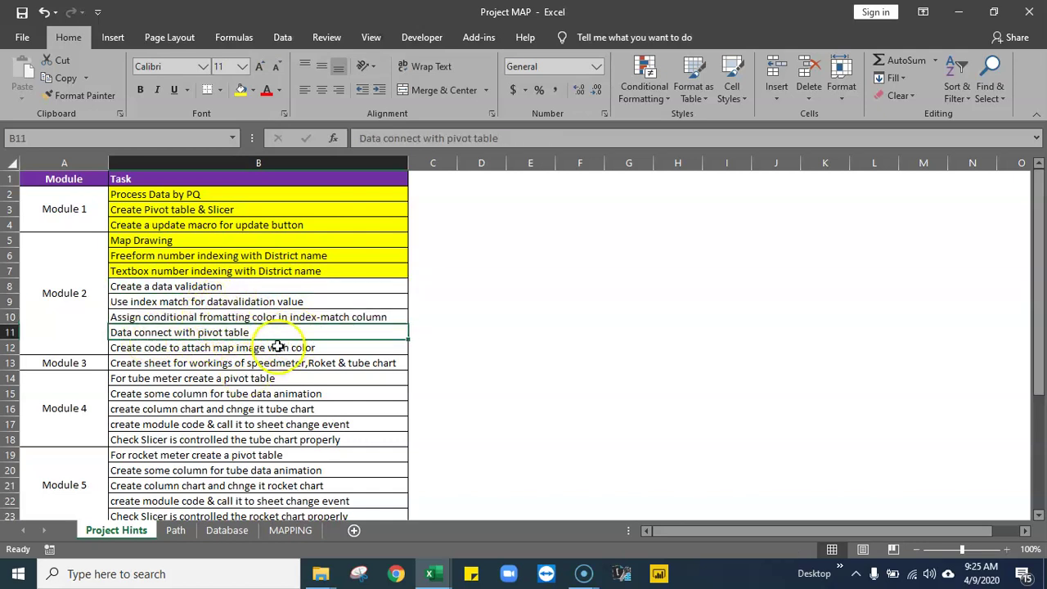
left_click(223, 285)
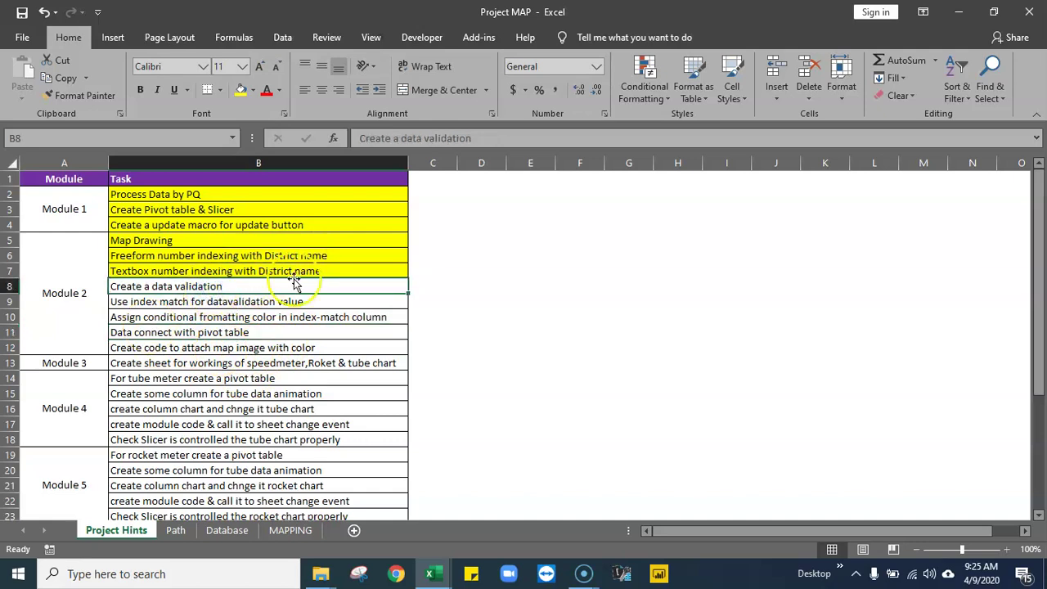
- Fill the data validation task in B8 yellow and return to the MAPPING sheet
left_click(240, 89)
left_click(288, 530)
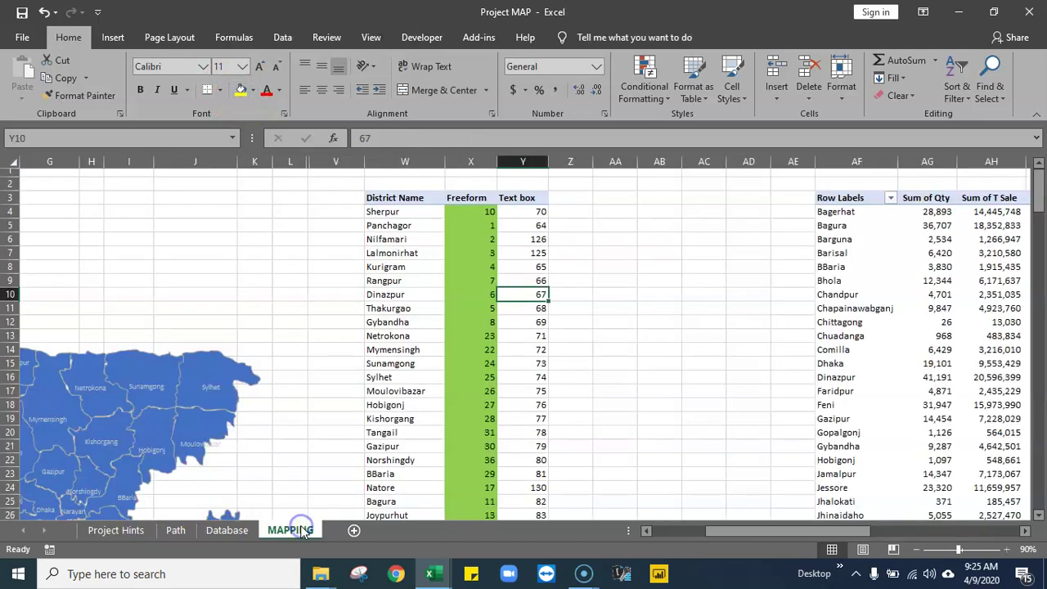
left_click_drag(781, 533, 725, 533)
- Unhide columns M through U by selecting columns L–V, then select cell U3 beside the district table
left_click_drag(517, 161, 551, 158)
right_click(553, 159)
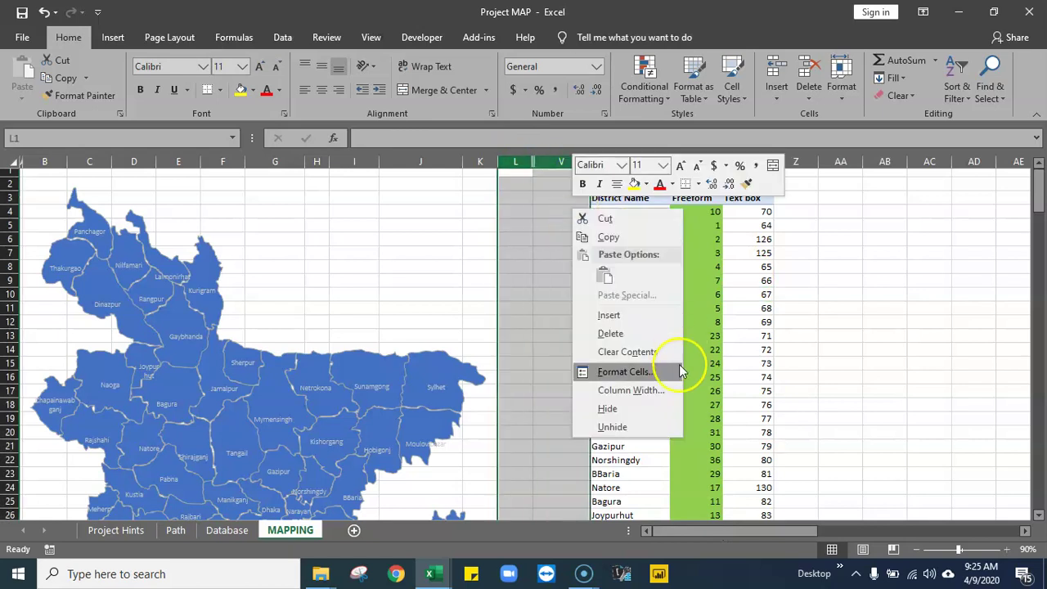
left_click(617, 423)
left_click(713, 404)
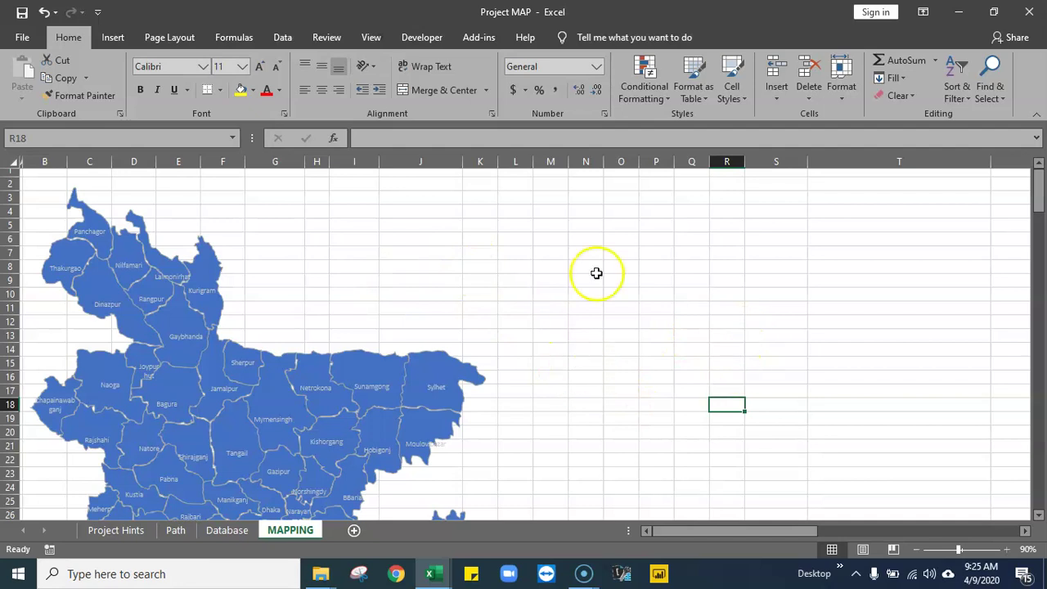
left_click_drag(746, 531, 900, 530)
left_click(375, 199)
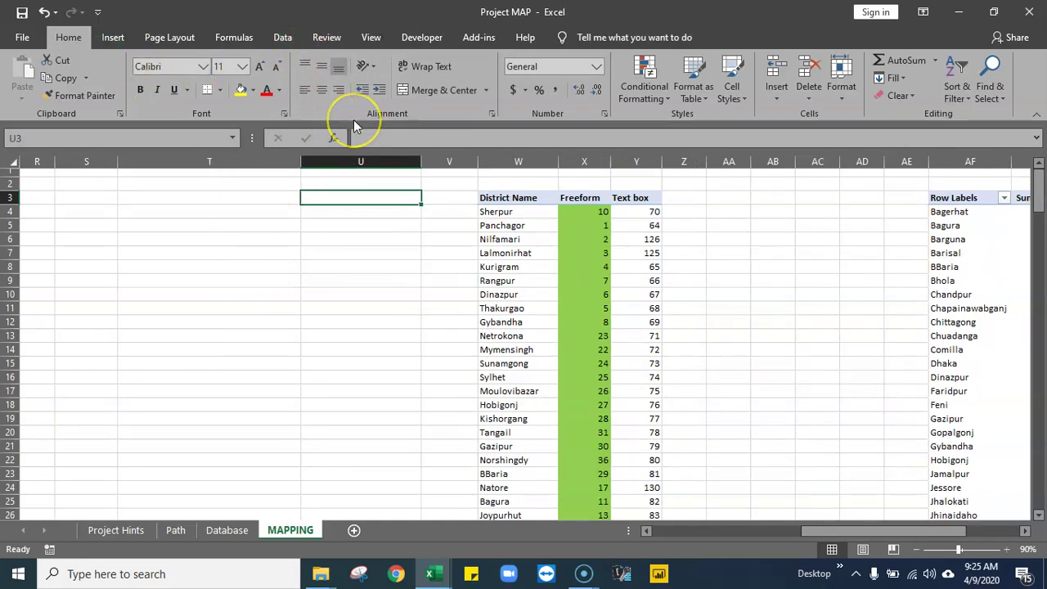
left_click_drag(869, 530, 925, 529)
left_click_drag(499, 198, 663, 198)
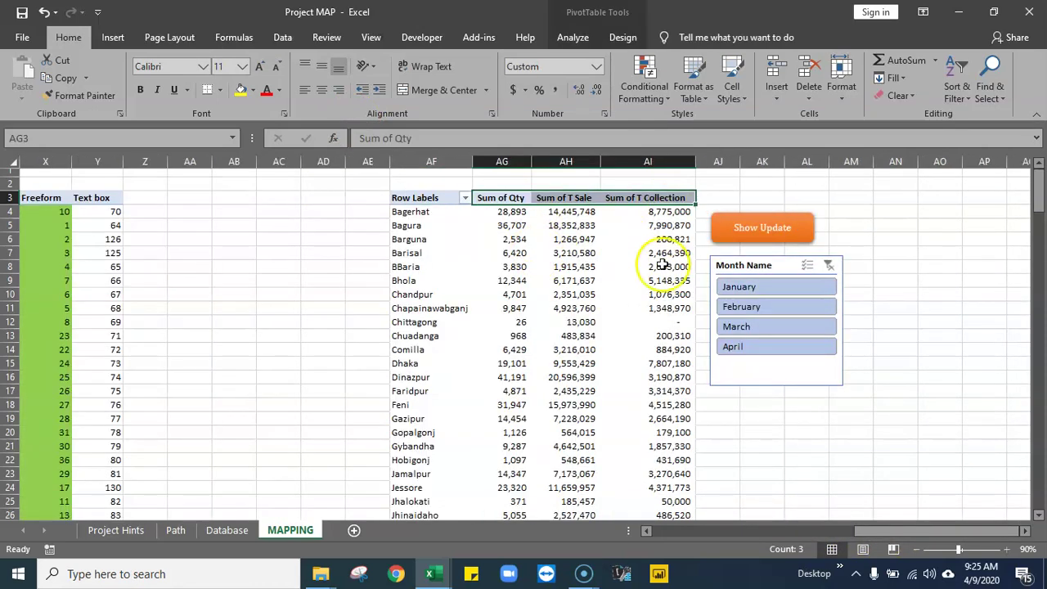
- Replace all 'Sum of' text with nothing so the pivot headers read Qty, T Sale, T Collection
mouse_move(648, 311)
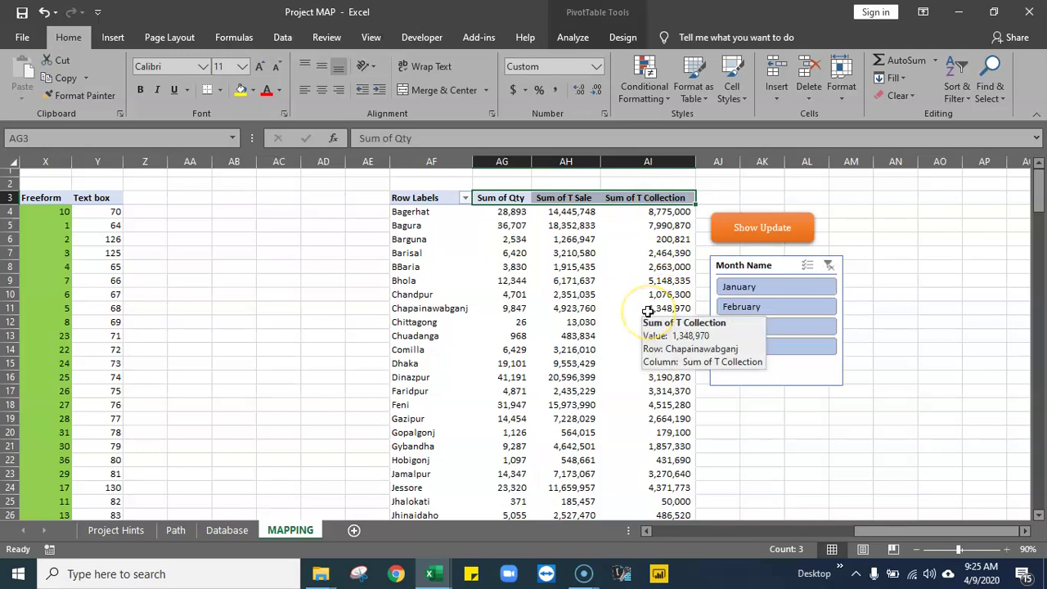
key("ctrl+f")
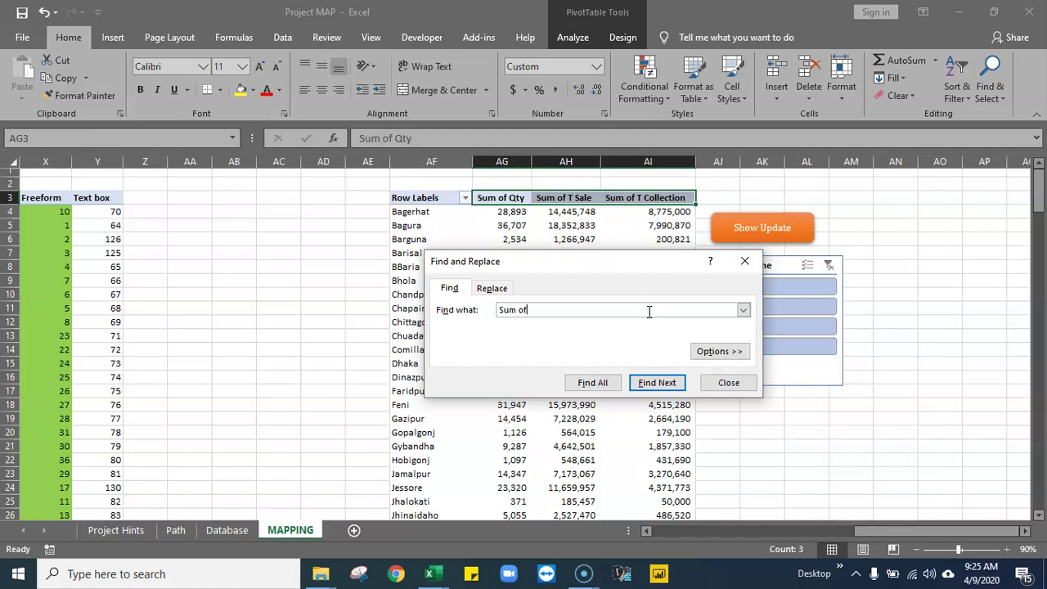
left_click(492, 288)
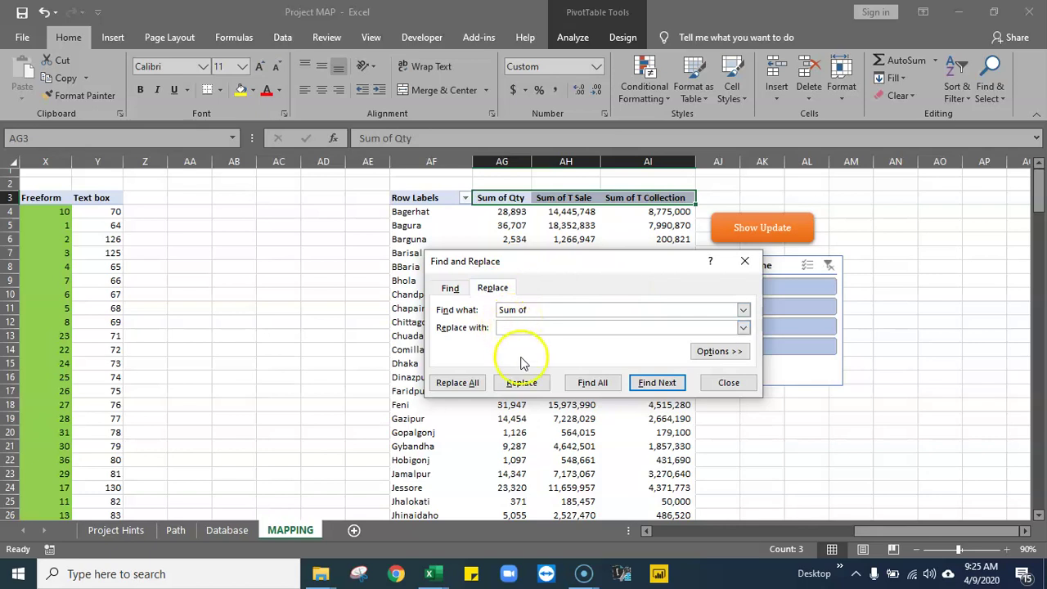
left_click(458, 382)
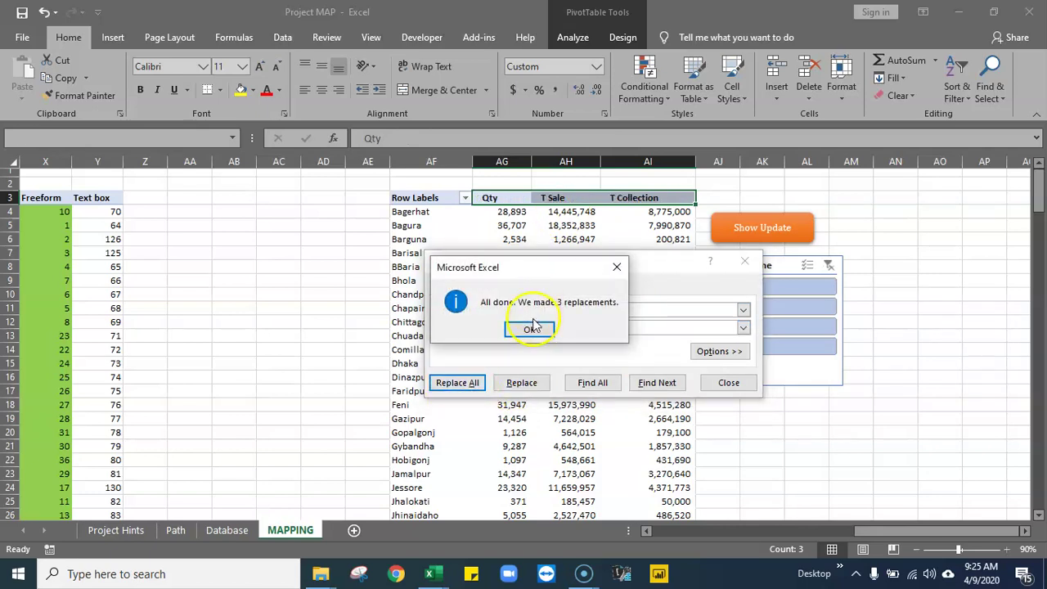
left_click(532, 328)
left_click(728, 382)
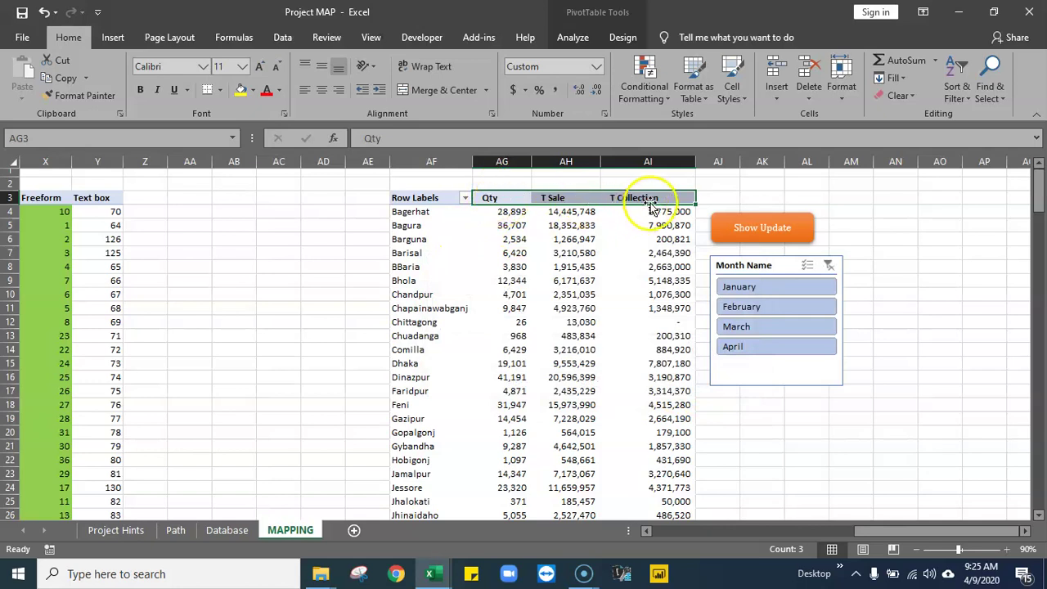
left_click_drag(919, 531, 850, 530)
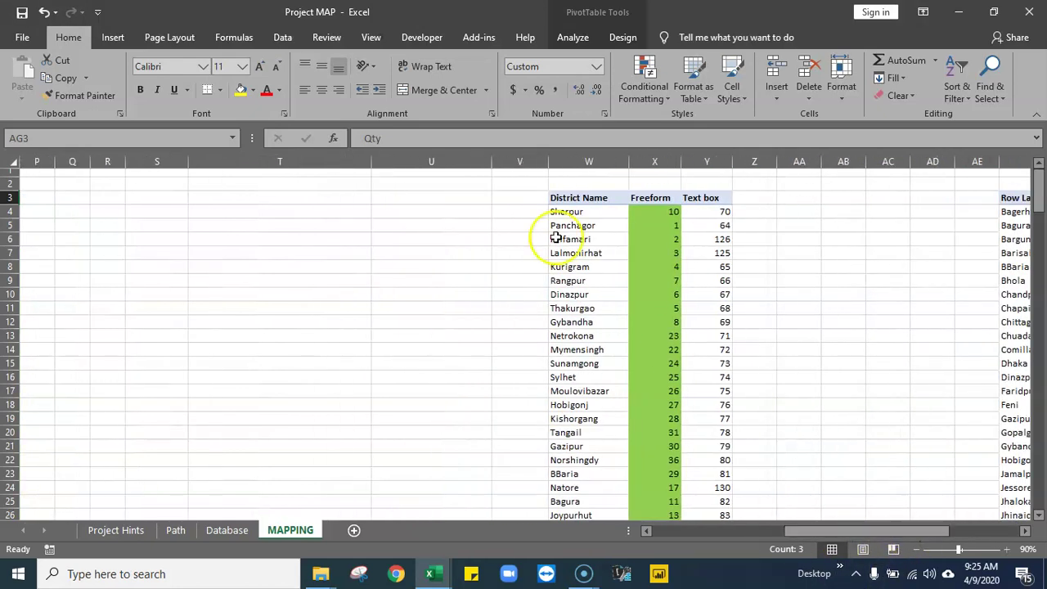
- Add a List data validation to U3 with source =$AG$3:$AI$3
left_click(402, 197)
left_click(282, 38)
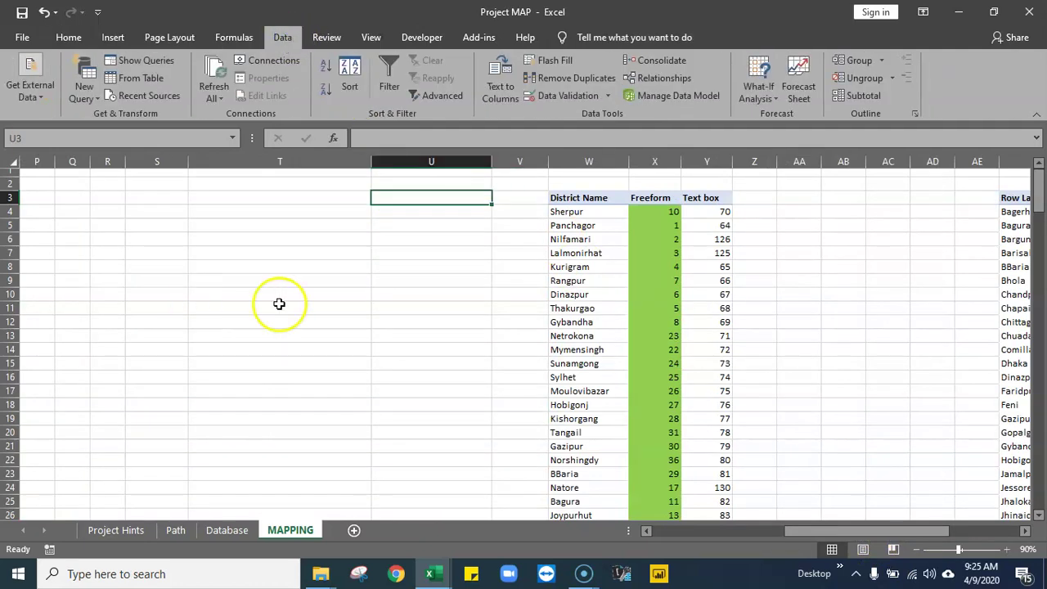
left_click(608, 96)
left_click(597, 118)
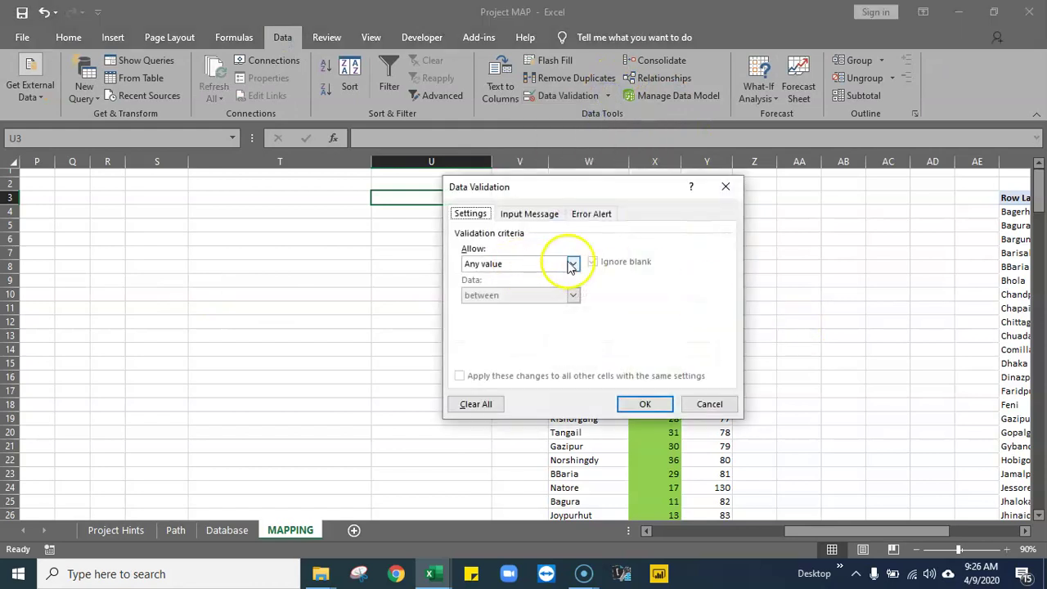
left_click(572, 263)
left_click(494, 307)
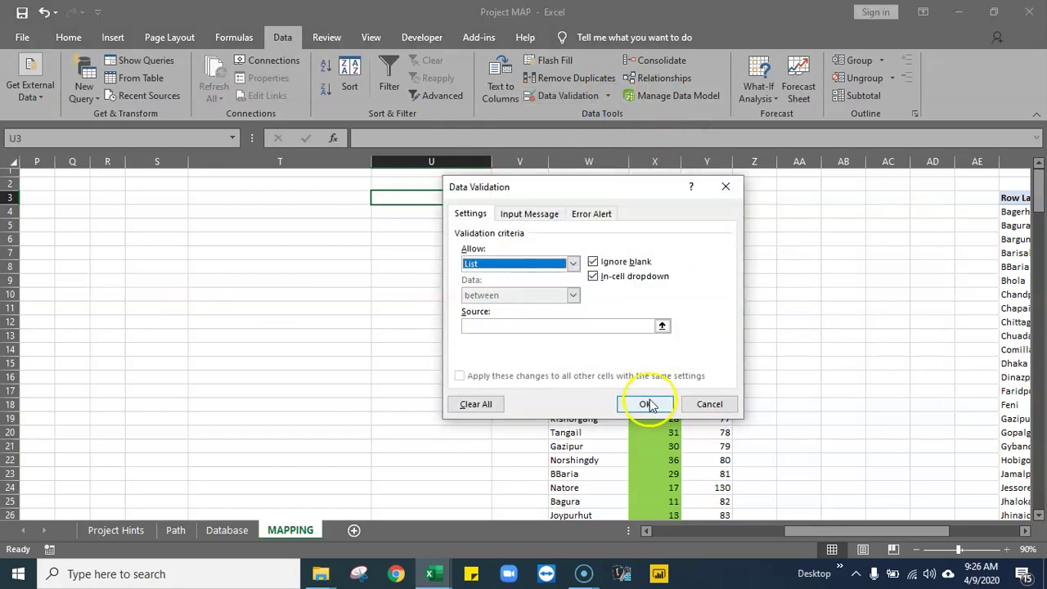
left_click(663, 326)
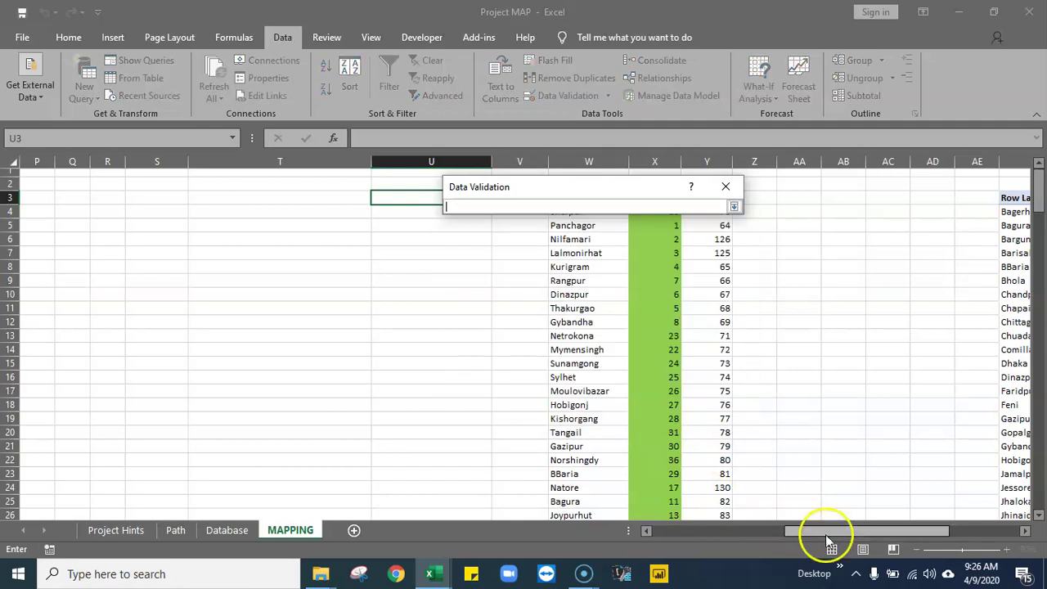
left_click_drag(829, 531, 939, 526)
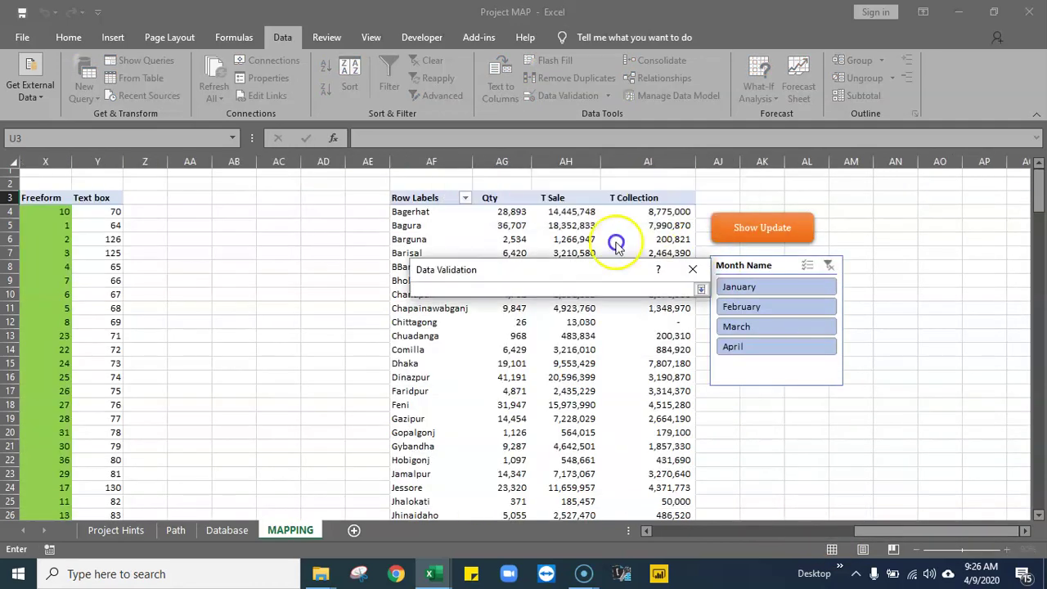
left_click(493, 196)
left_click_drag(497, 193, 627, 196)
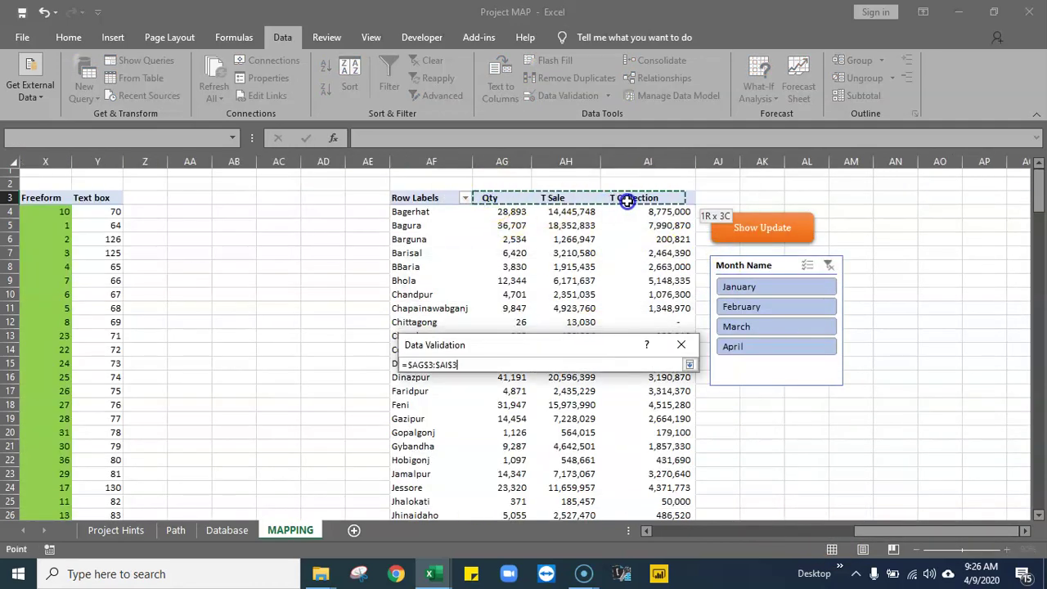
left_click(689, 365)
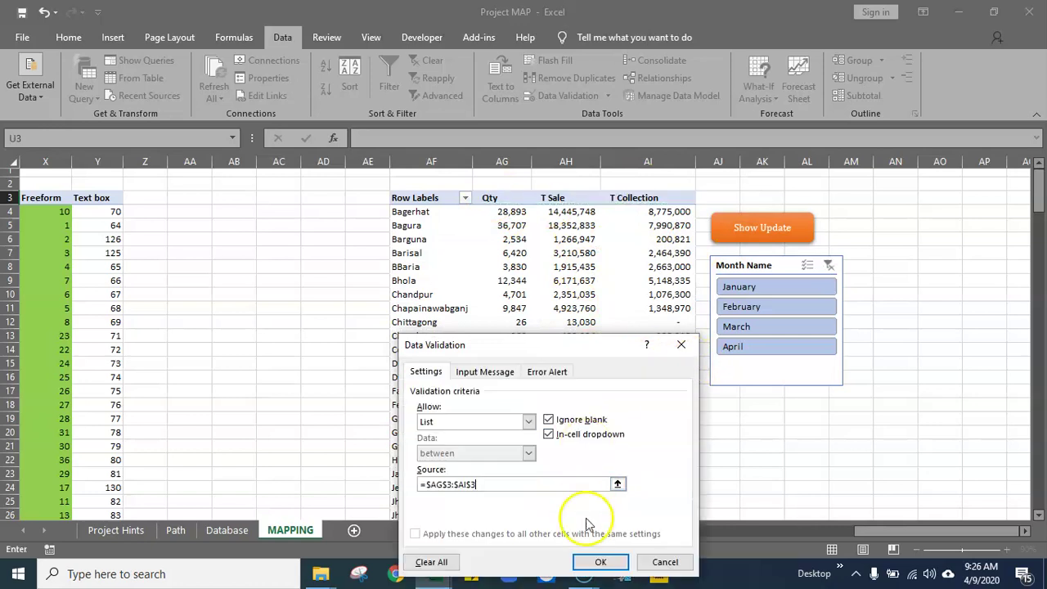
left_click(600, 562)
left_click_drag(855, 528, 732, 532)
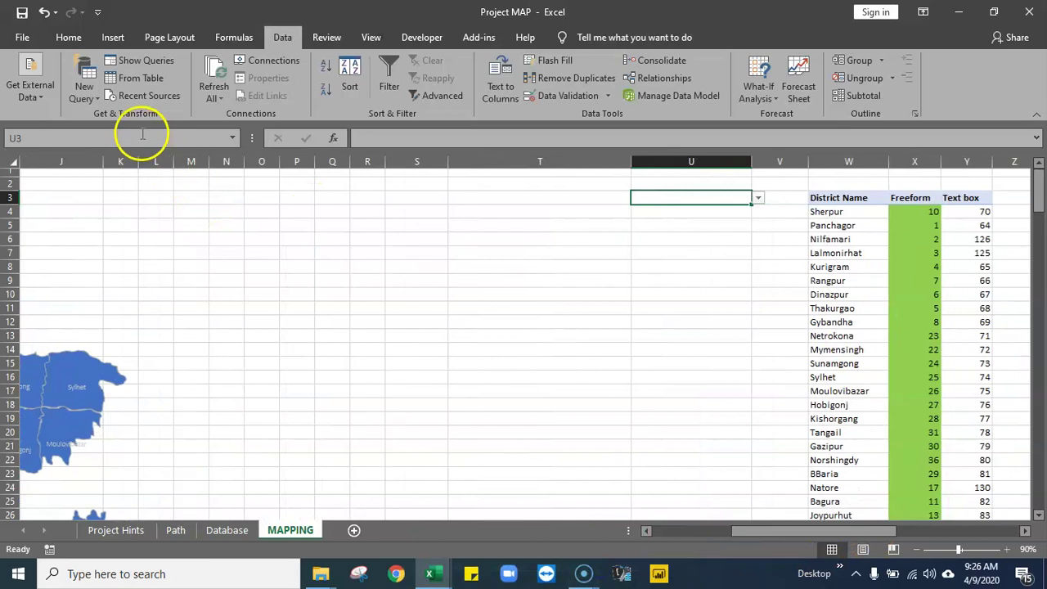
- Give cell U3 a light green fill
left_click(69, 36)
left_click(240, 89)
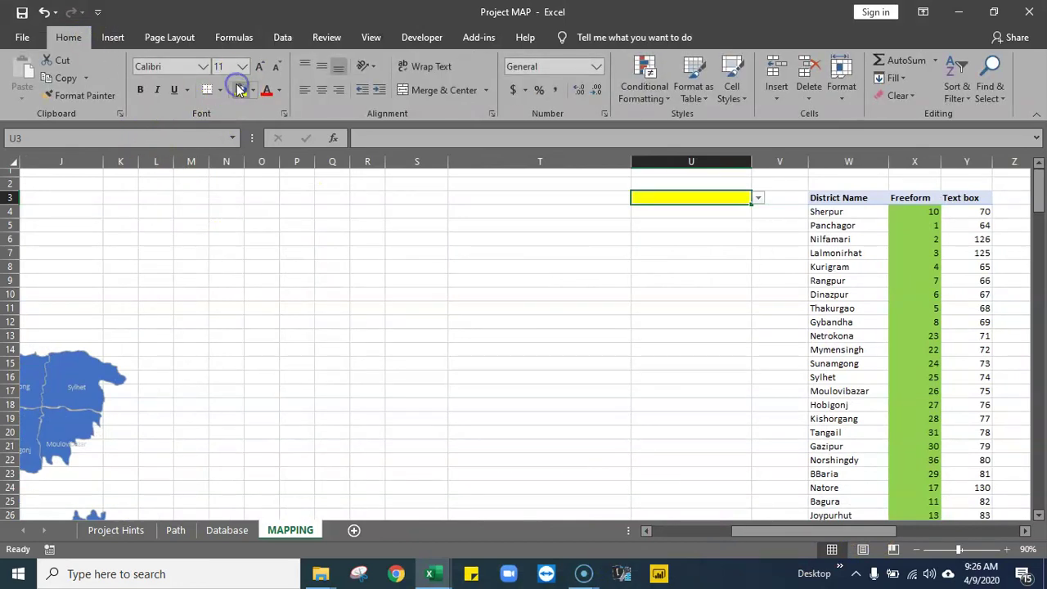
left_click(254, 90)
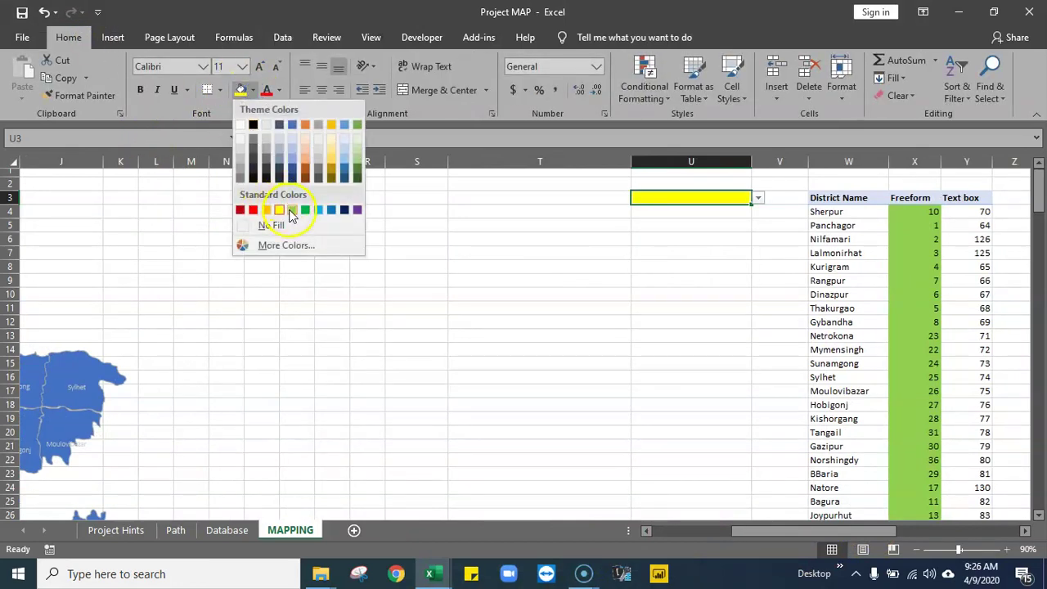
left_click(292, 210)
- Try the U3 dropdown with T Sale, then set it to T Collection
left_click(758, 198)
left_click(759, 198)
left_click(761, 199)
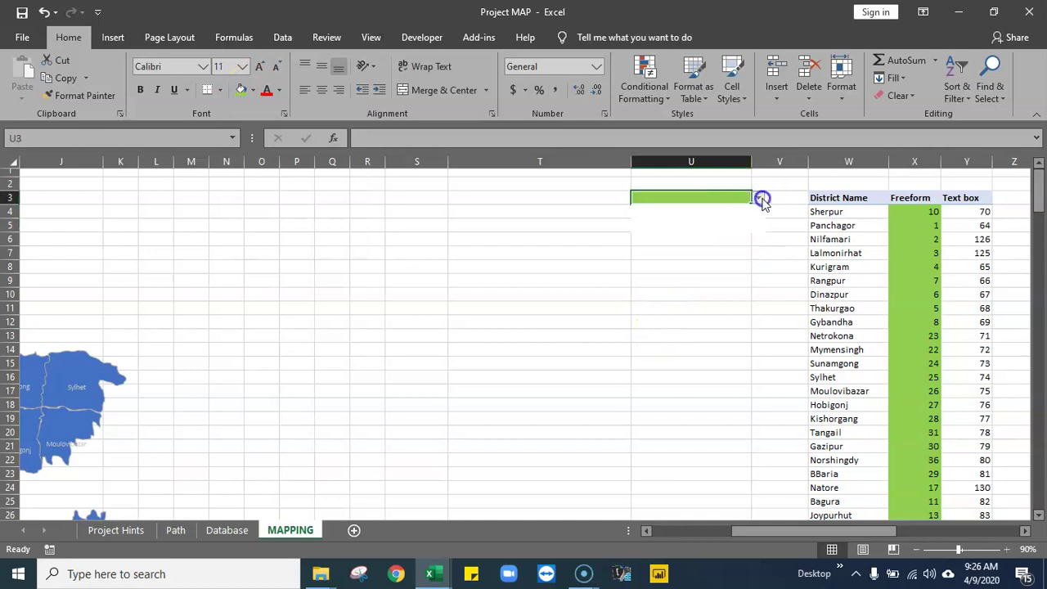
left_click(671, 217)
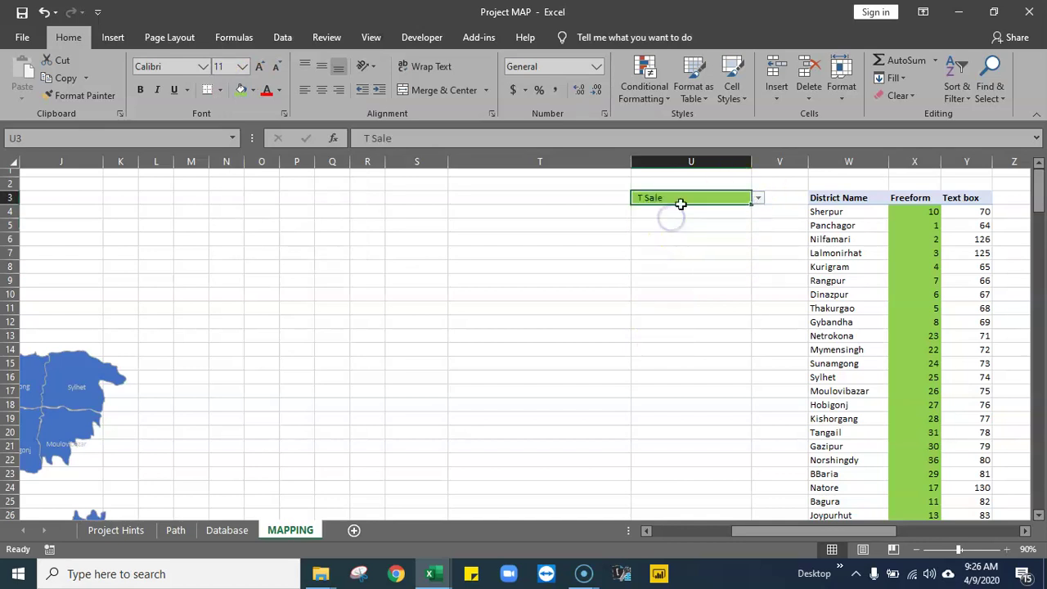
left_click(1024, 532)
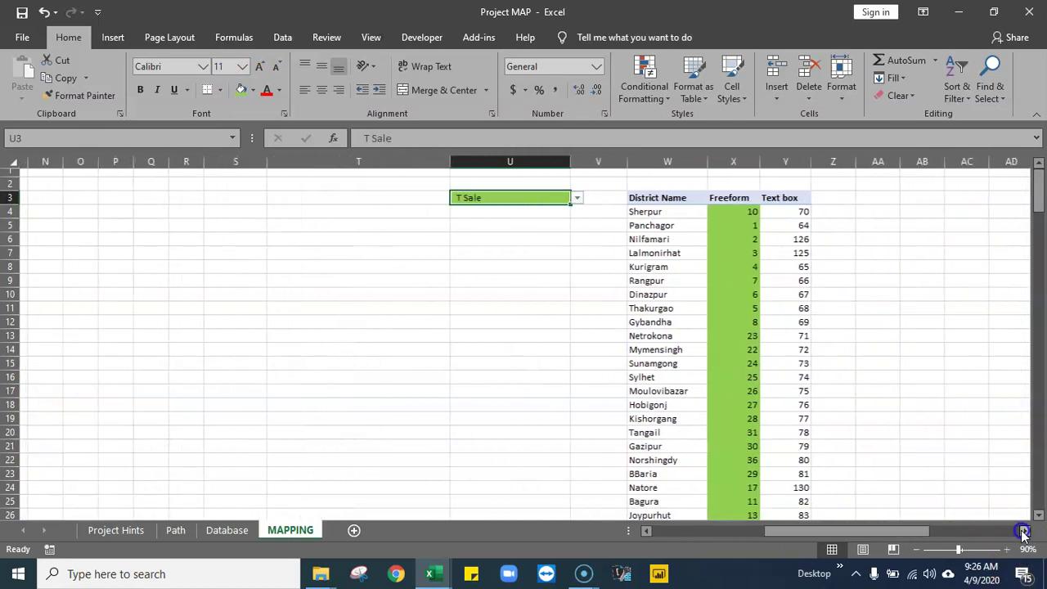
left_click(1023, 532)
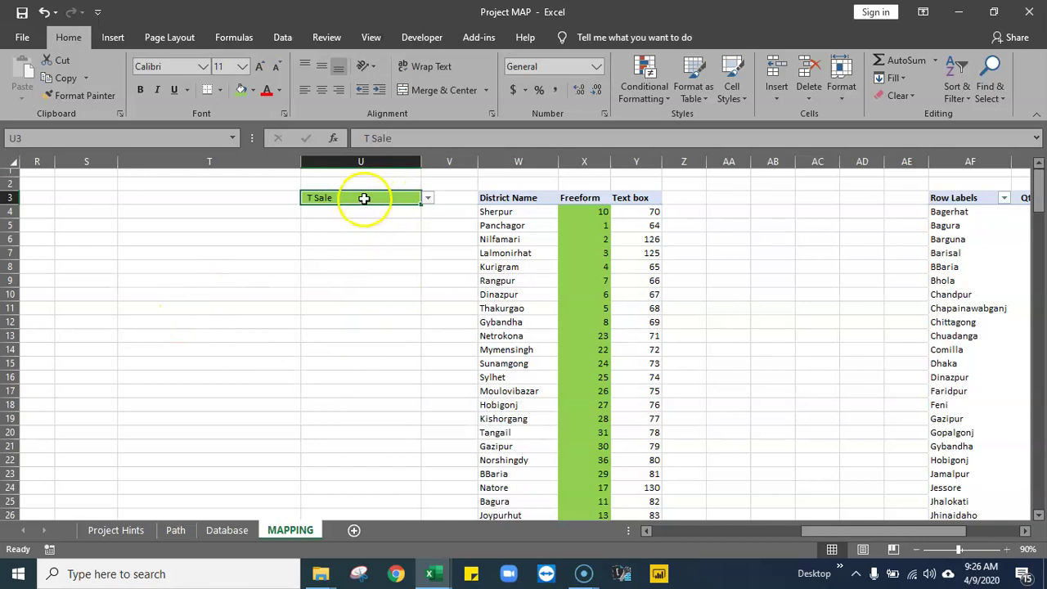
left_click_drag(684, 199, 727, 498)
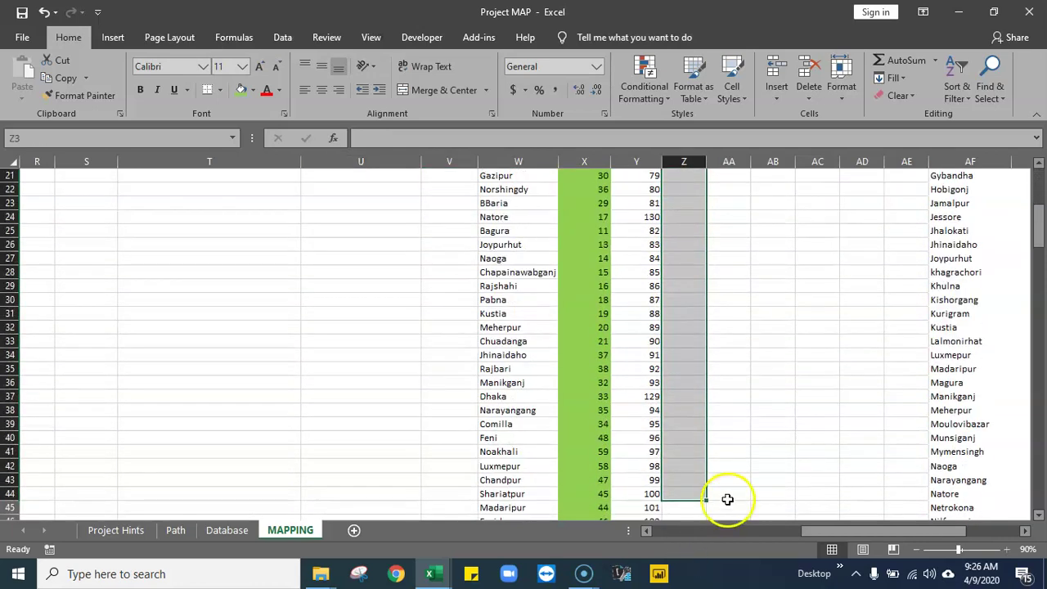
scroll(727, 498, "up", 7)
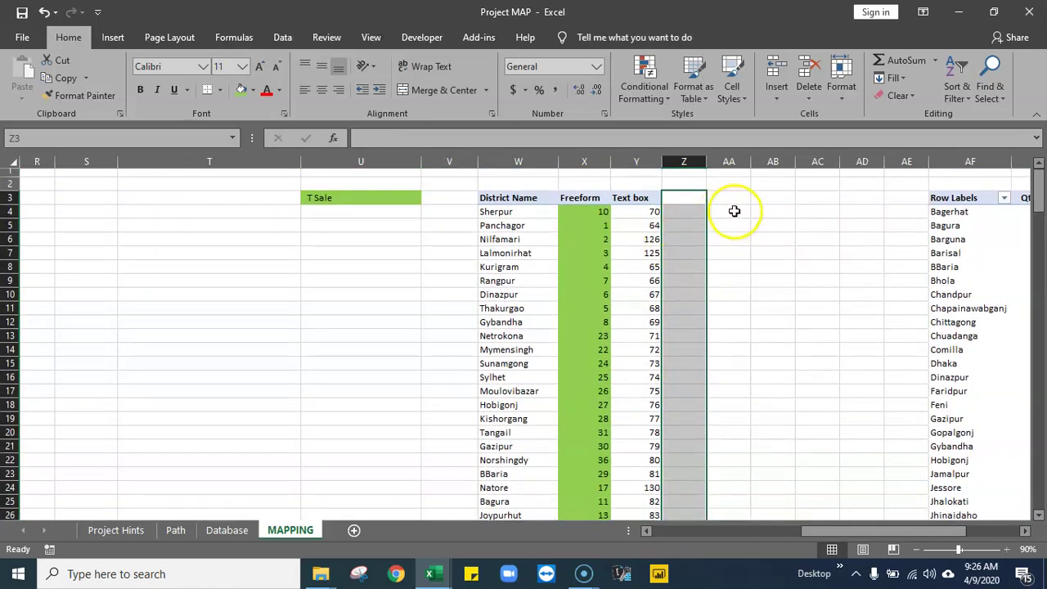
left_click(365, 198)
left_click(430, 199)
left_click(360, 226)
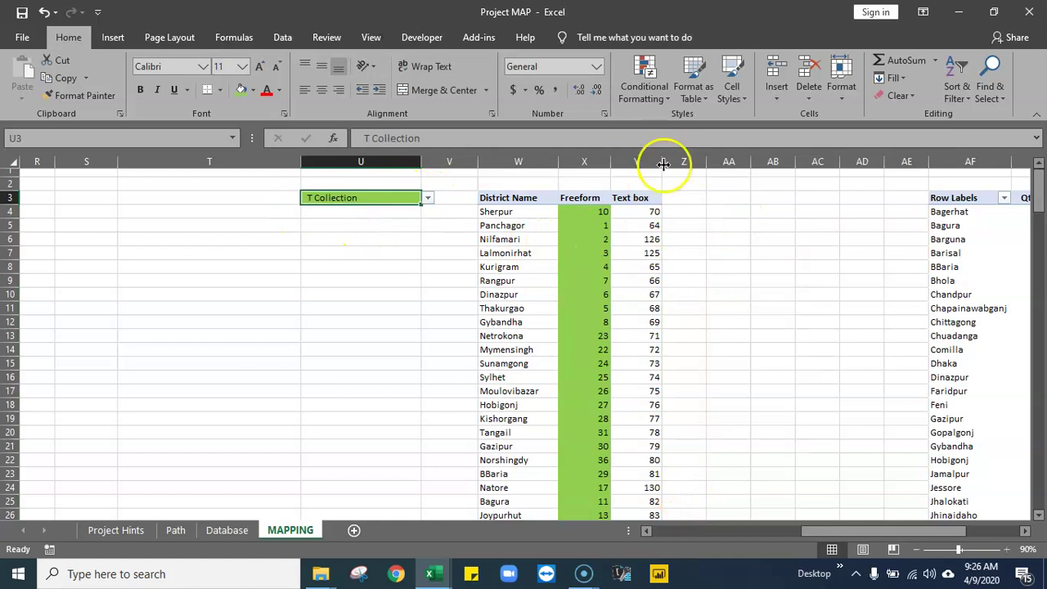
- Select cell Z3, then the pivot values for Bagerhat through Dhaka
left_click(676, 197)
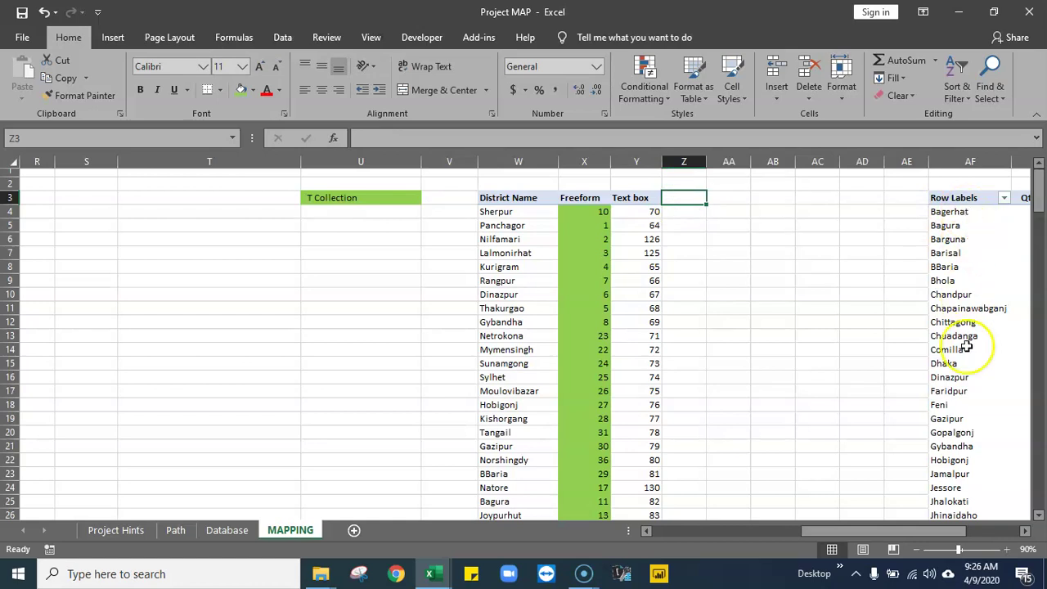
left_click_drag(879, 533, 923, 532)
left_click_drag(579, 211, 742, 366)
left_click_drag(862, 530, 882, 457)
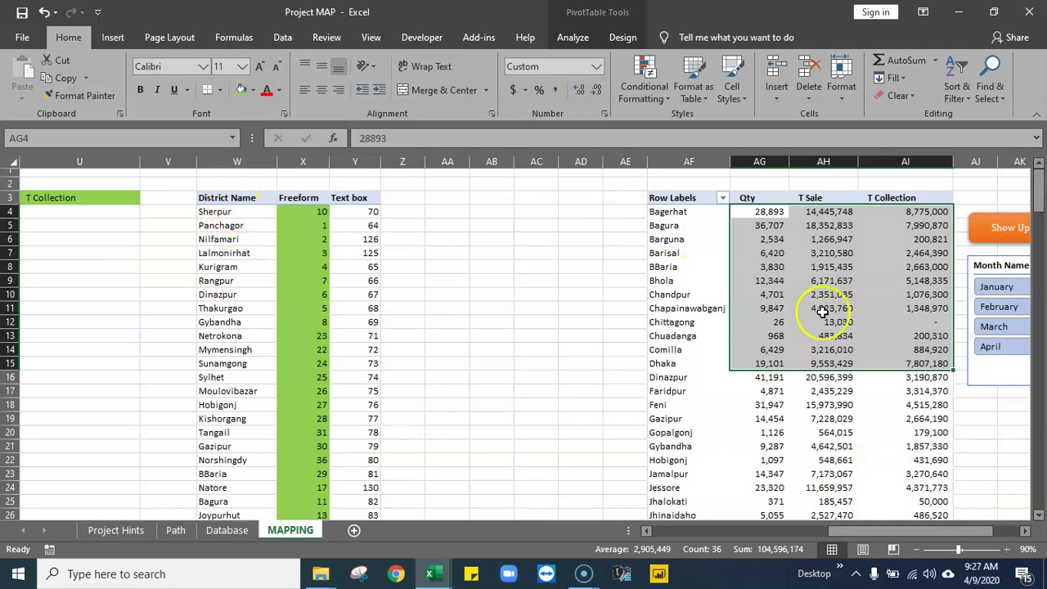
- Copy the pivot headers AG3:AI3 and paste them as values into Z3
left_click(241, 211)
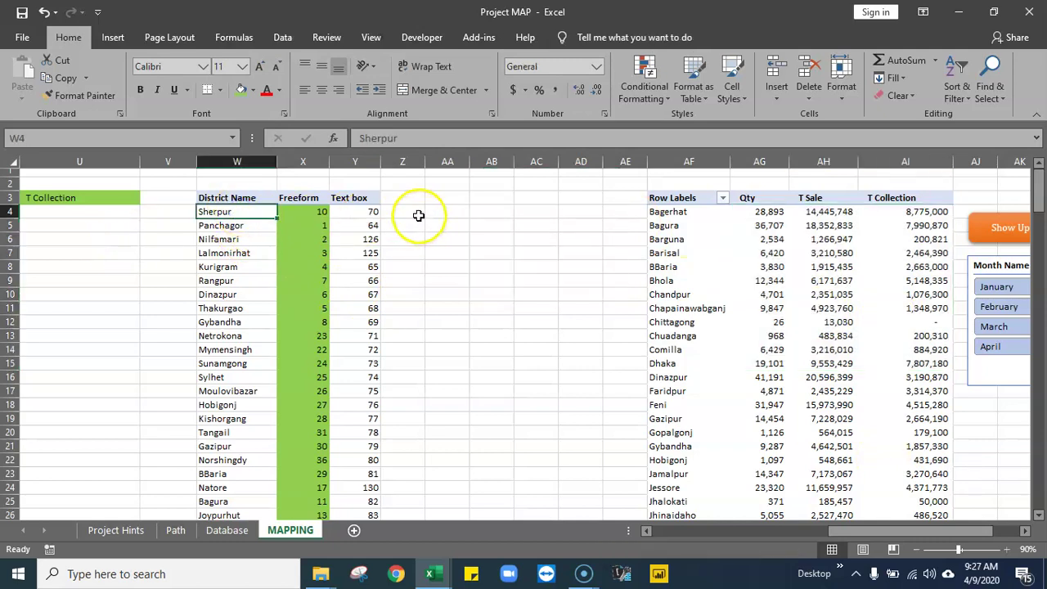
left_click_drag(748, 198, 890, 204)
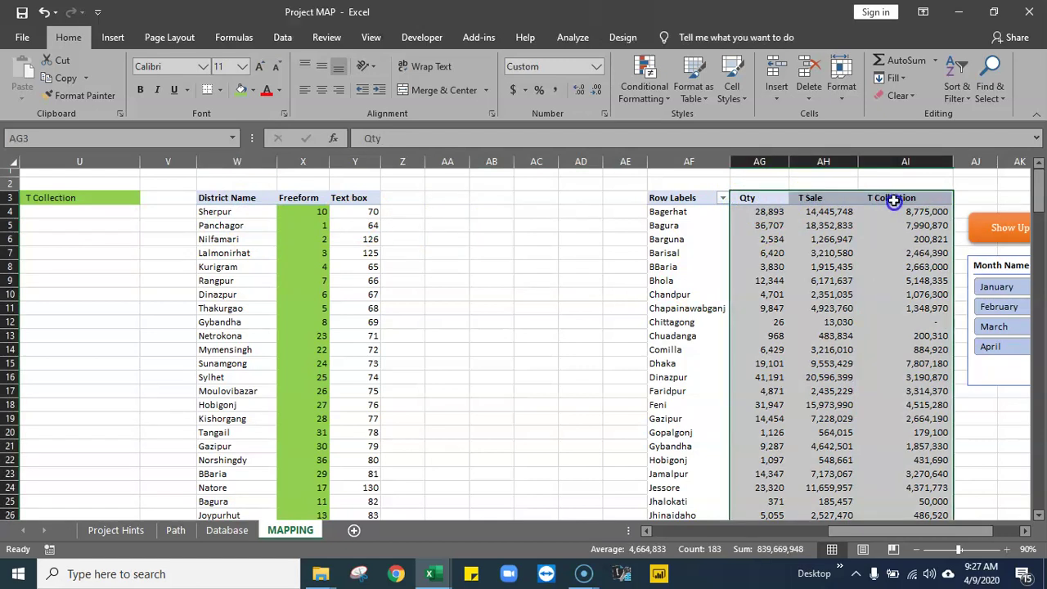
left_click_drag(771, 202, 918, 197)
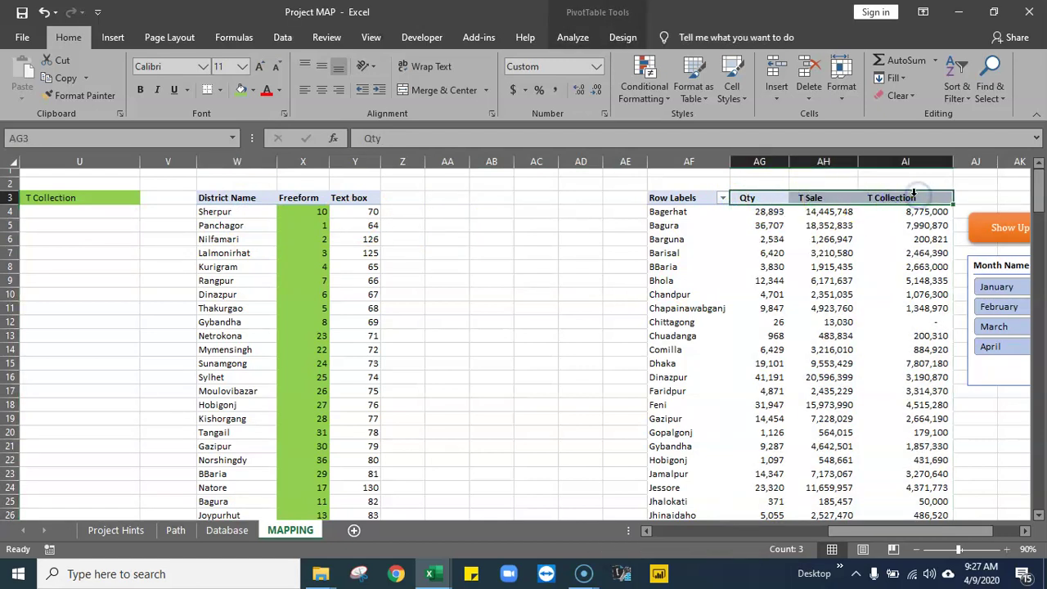
key("ctrl+c")
left_click(391, 200)
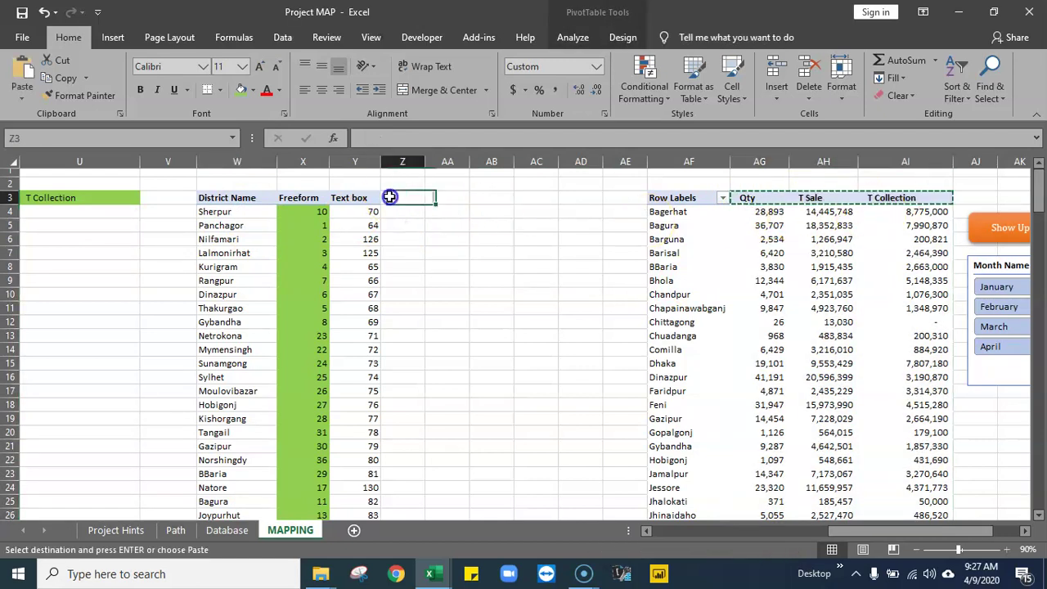
right_click(392, 201)
left_click(445, 263)
- Format Z3:AB3 like the Text box header with Format Painter and fit the column widths
left_click(358, 199)
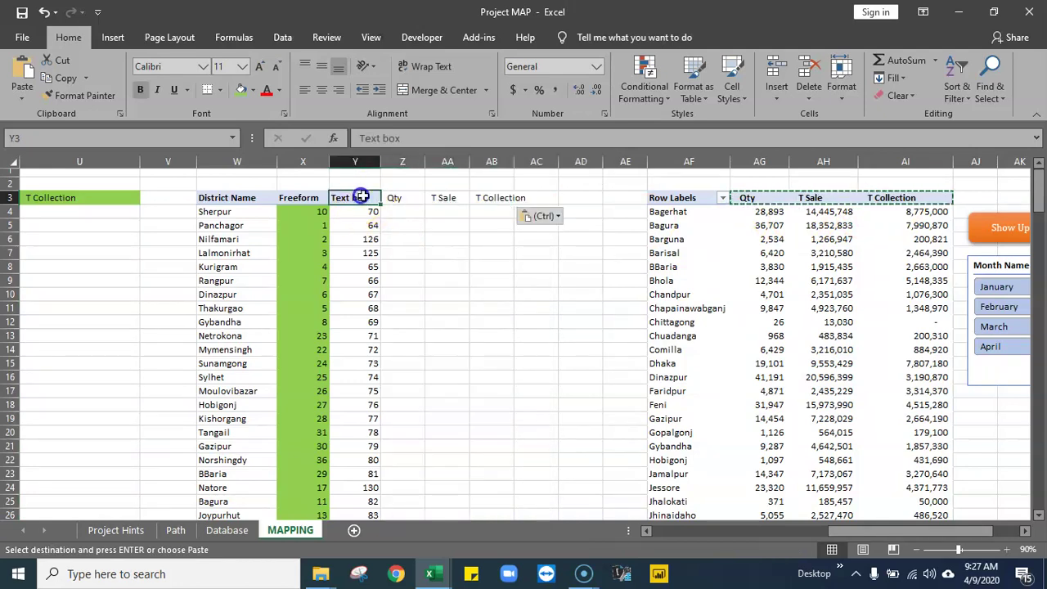
left_click(82, 93)
left_click_drag(398, 199, 513, 200)
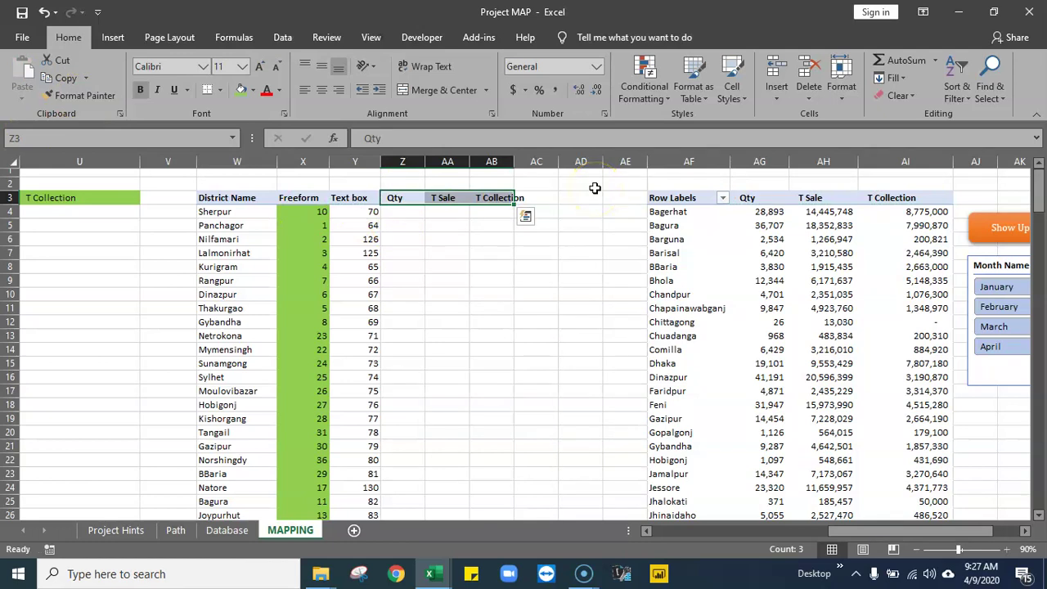
left_click_drag(514, 161, 528, 161)
mouse_move(421, 162)
left_mouse_down()
mouse_move(405, 162)
mouse_move(441, 161)
left_mouse_up()
left_click(420, 211)
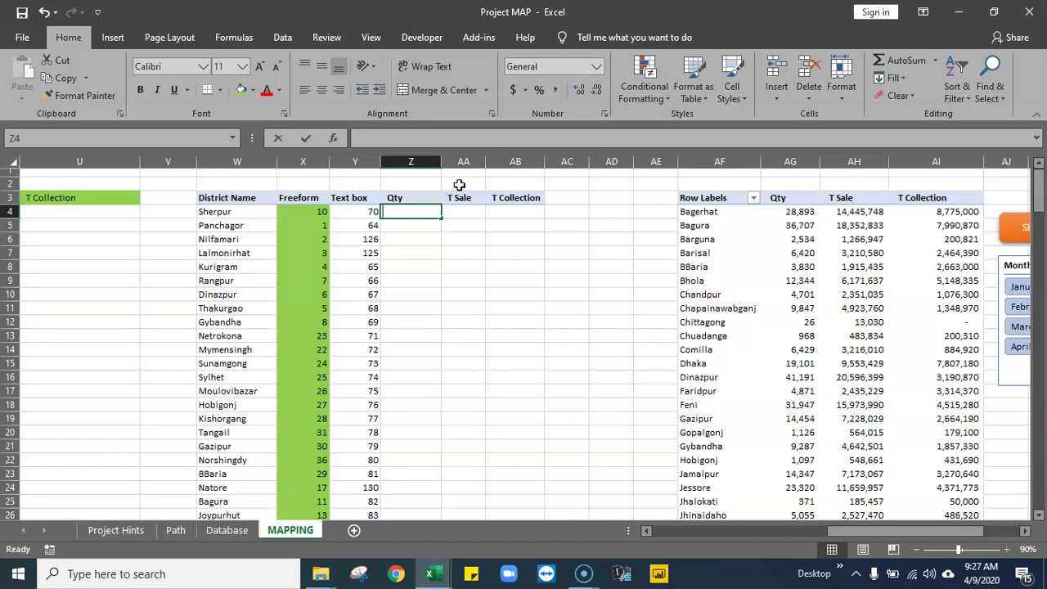
- Start a VLOOKUP in Z4 on W4 with the pivot table rows as an absolute range
type("vl")
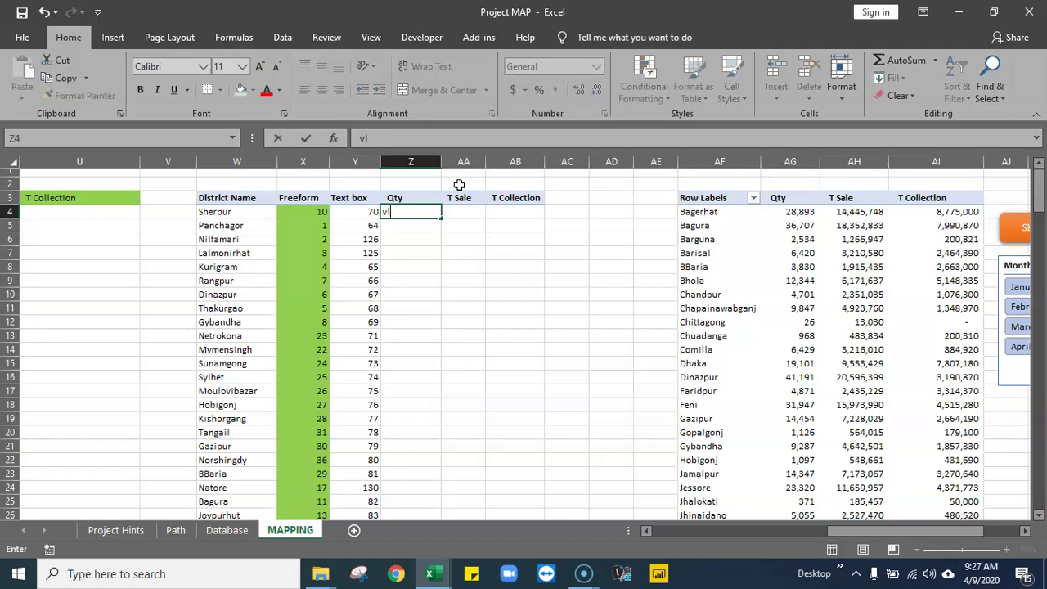
type("o=v")
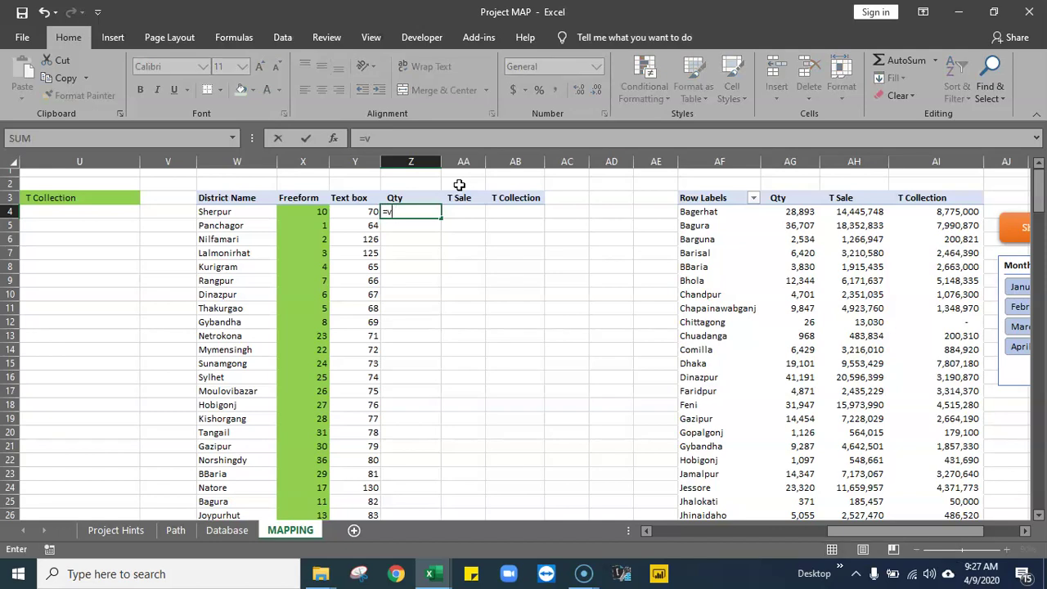
type("lo")
key("Tab")
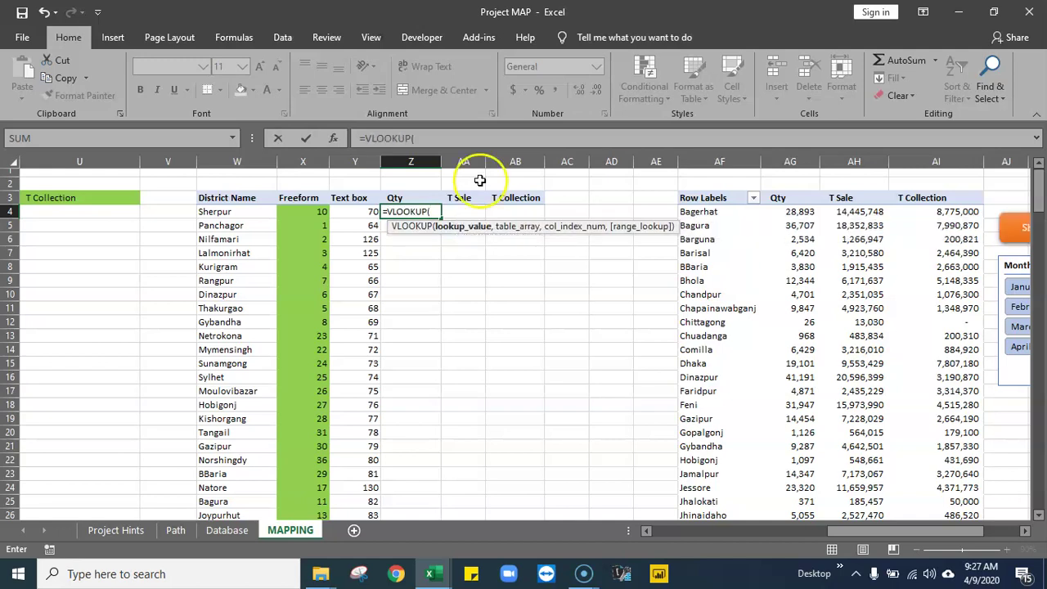
left_click(222, 214)
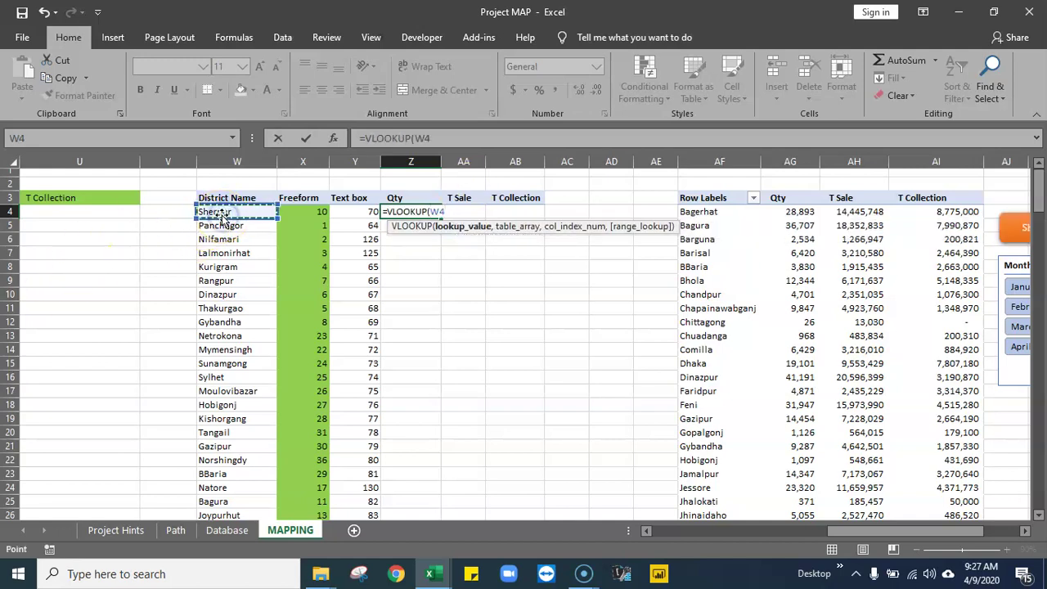
type(",")
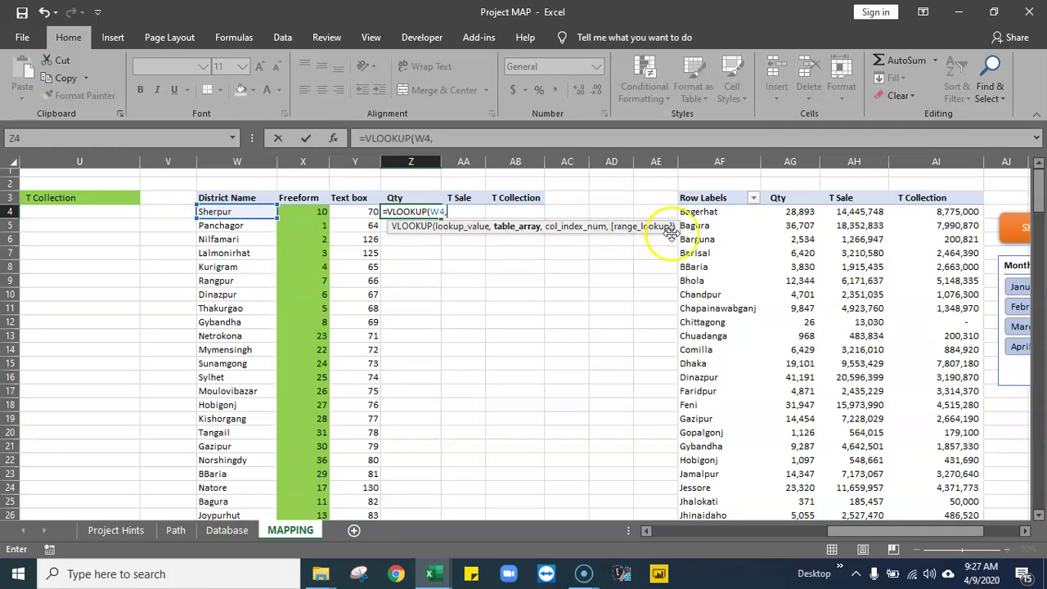
left_click_drag(709, 210, 903, 481)
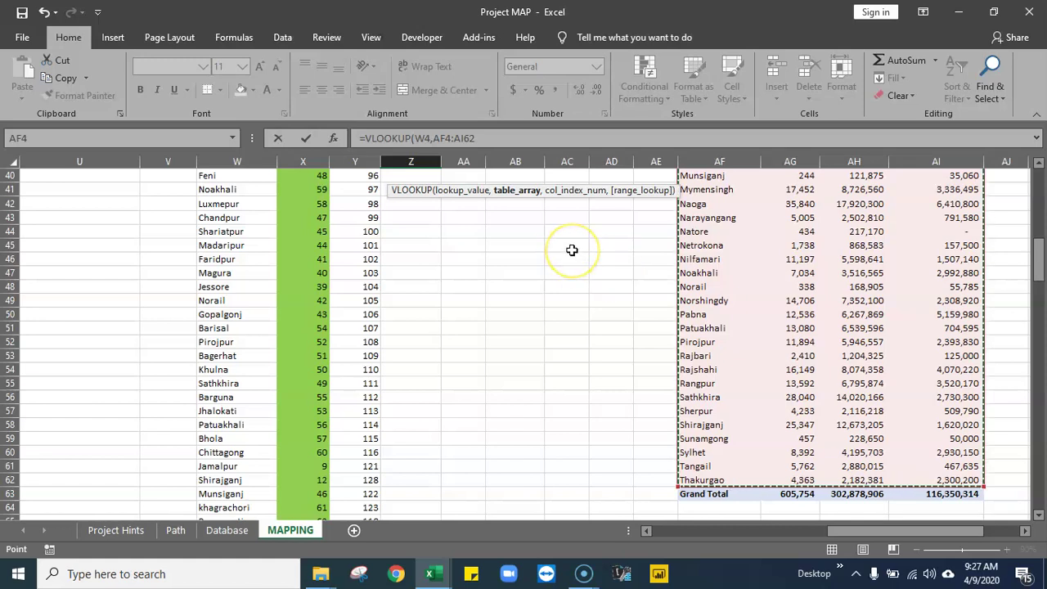
key("F4")
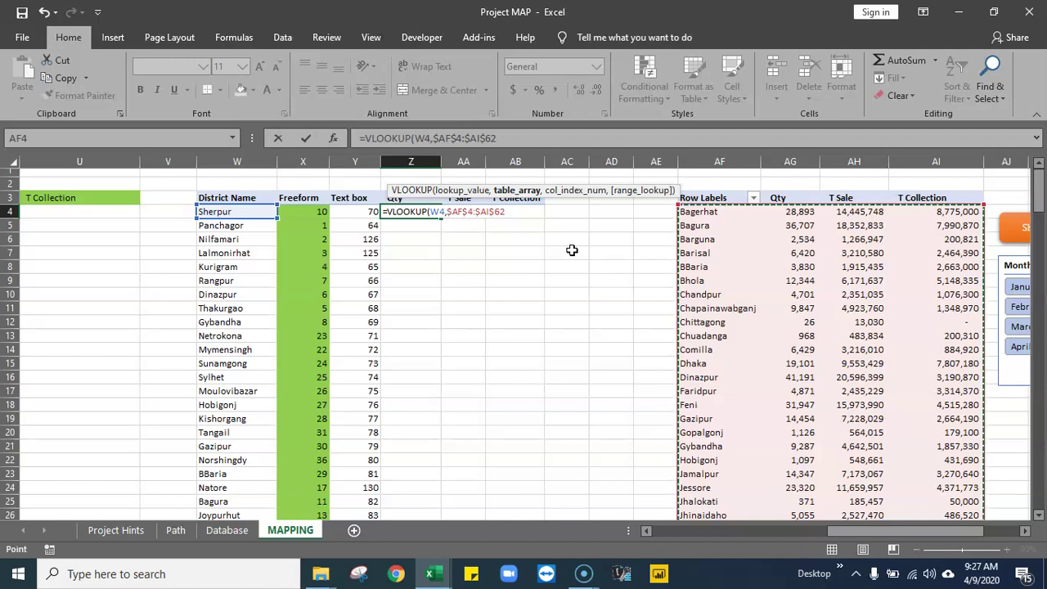
key("BackSpace")
key("BackSpace")
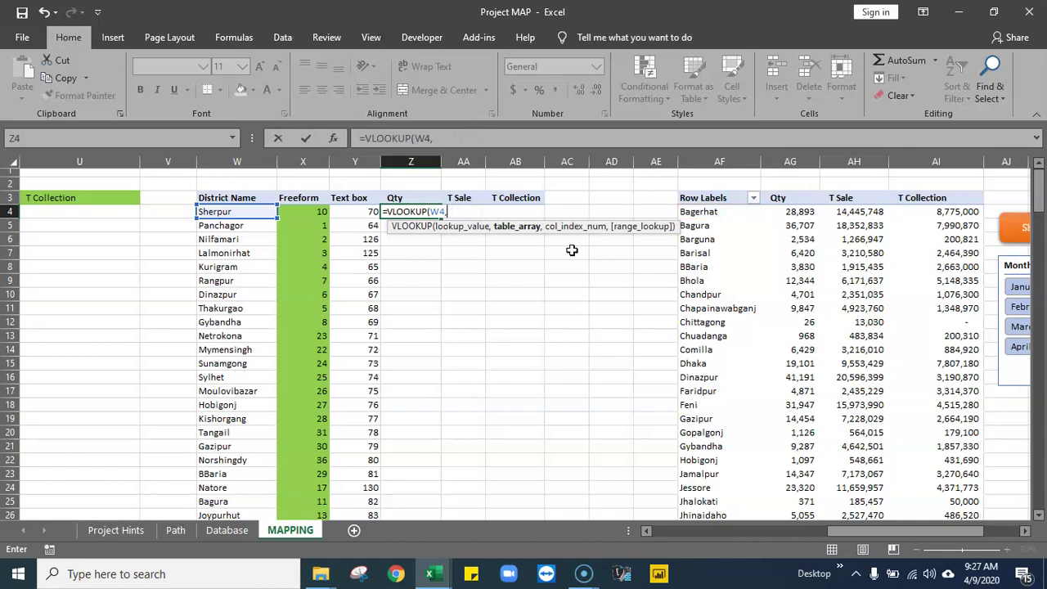
- Retry the range from header AF3 down with Ctrl+Shift+Down, then abandon the unfinished formula
left_click_drag(690, 198, 914, 212)
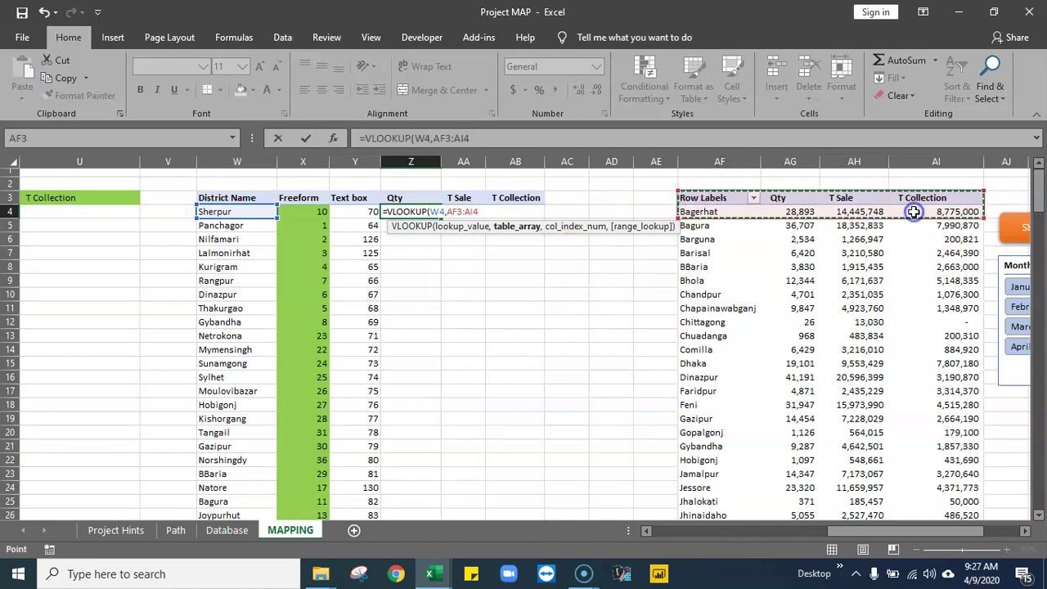
key("ctrl+shift+Down")
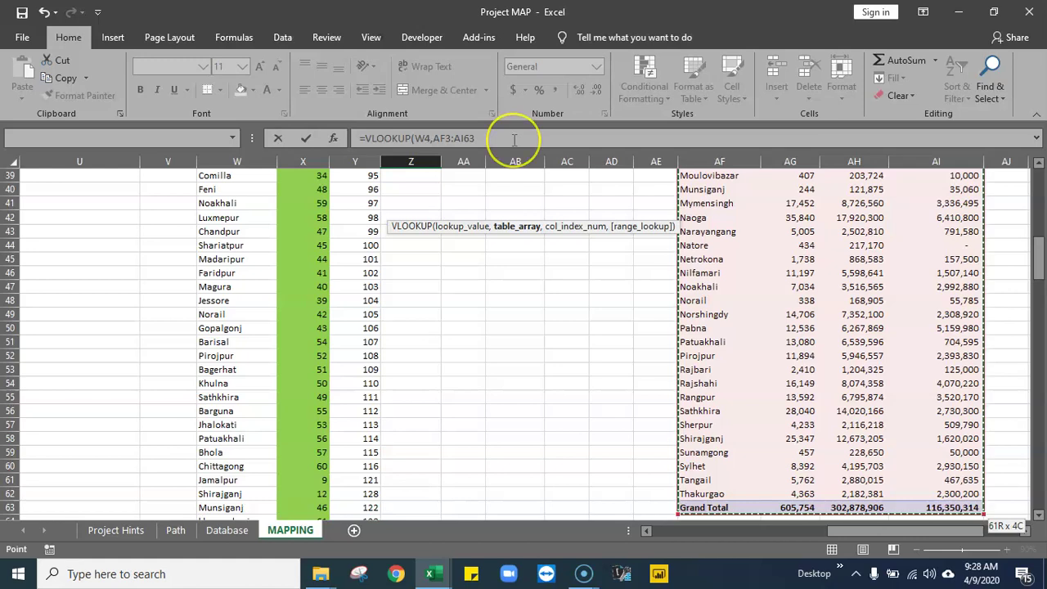
key("BackSpace")
key("BackSpace")
key("BackSpace")
key("BackSpace")
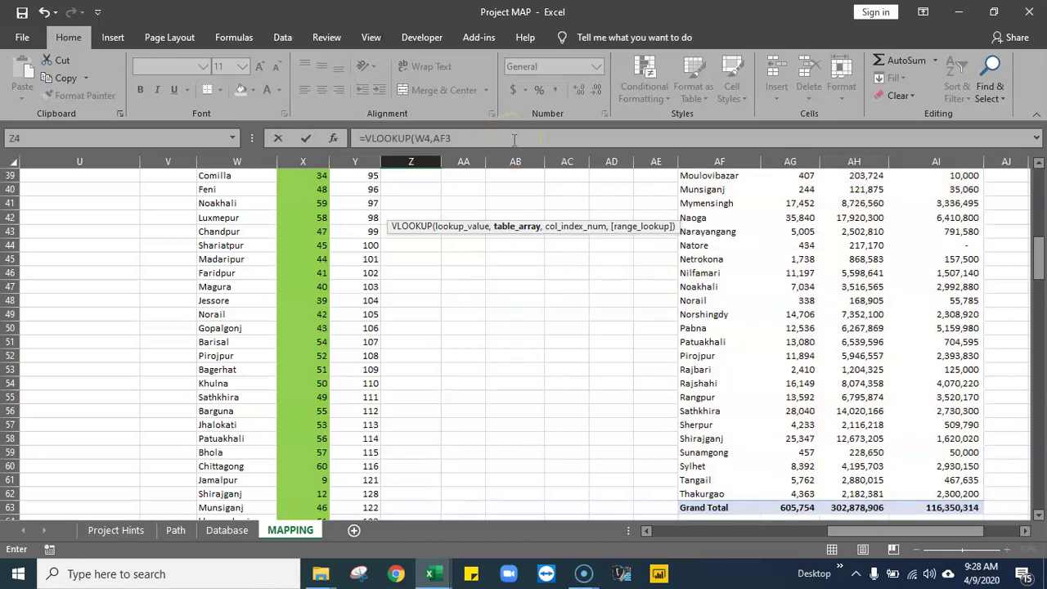
key("BackSpace")
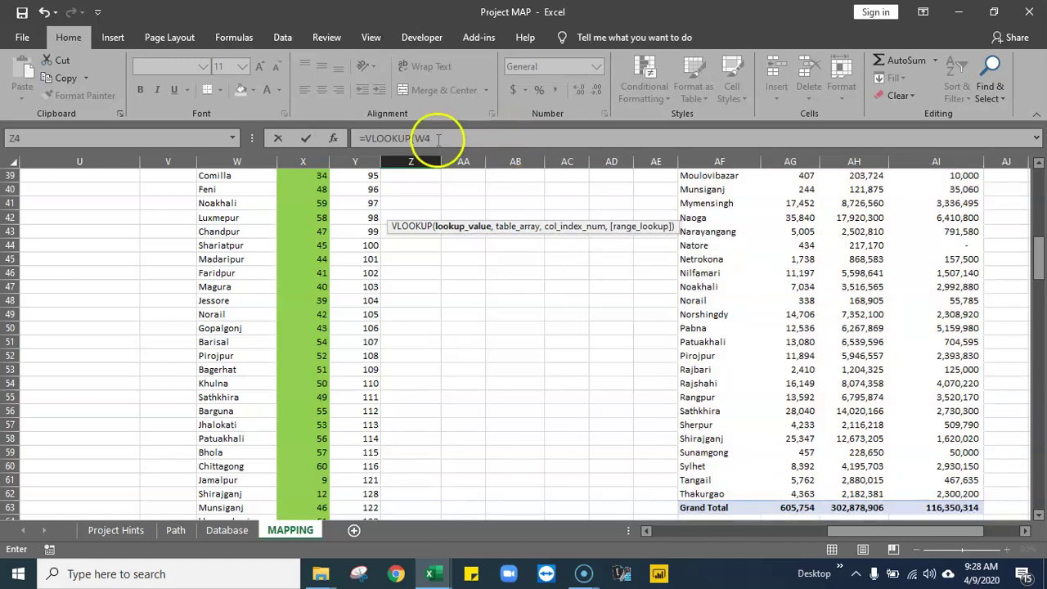
left_click(360, 135)
key("Escape")
- Select a cell inside the pivot table to show its PivotTable Tools options
left_click(411, 231)
left_click(790, 286)
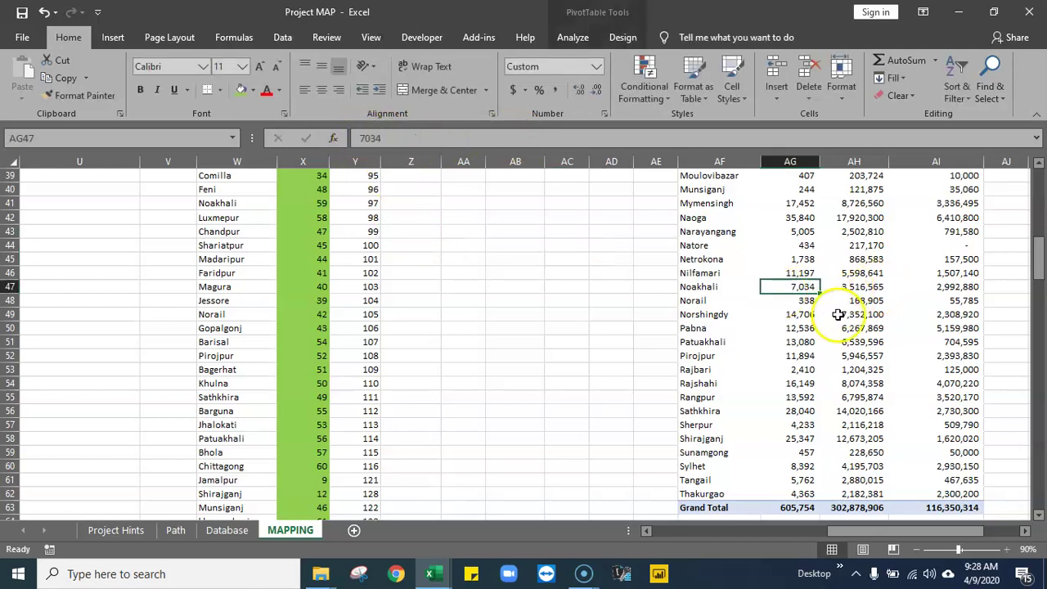
left_click(622, 37)
- Look up the pivot table's name, PivotTable1, in the Analyze options
left_click(574, 37)
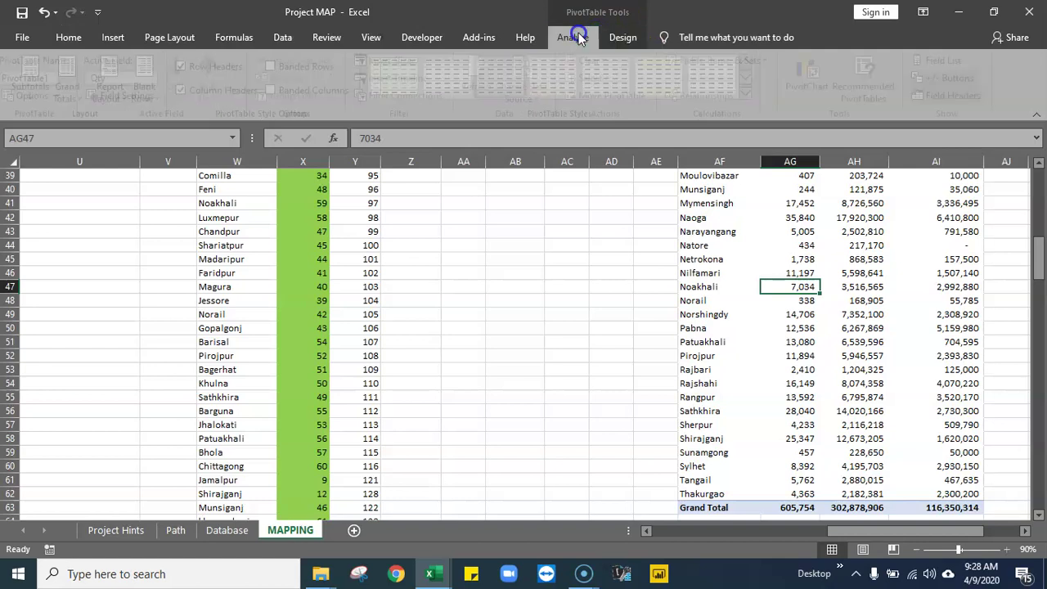
left_click(31, 77)
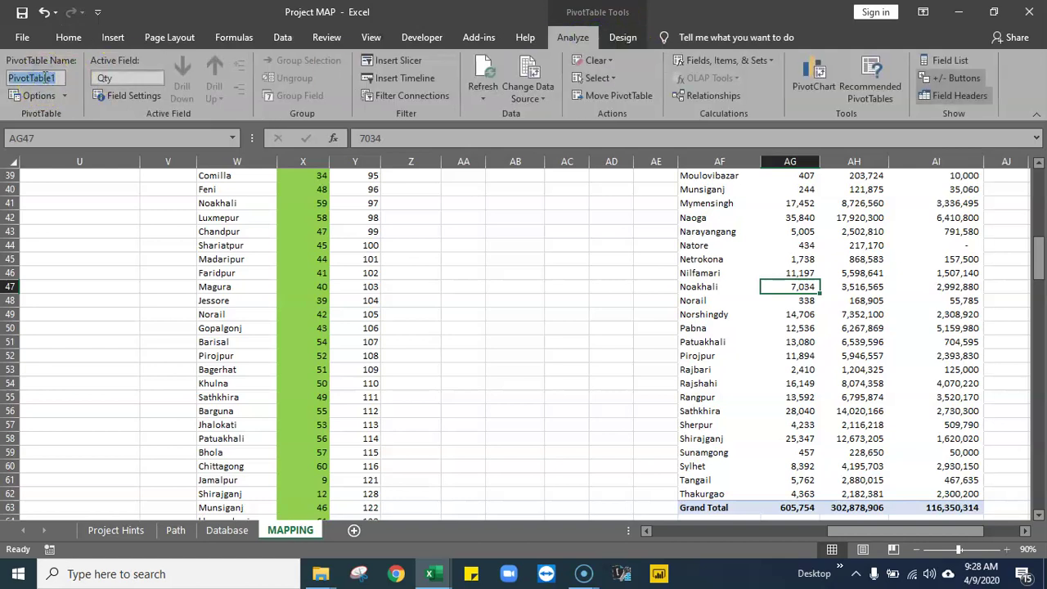
left_click(475, 258)
scroll(480, 252, "up", 13)
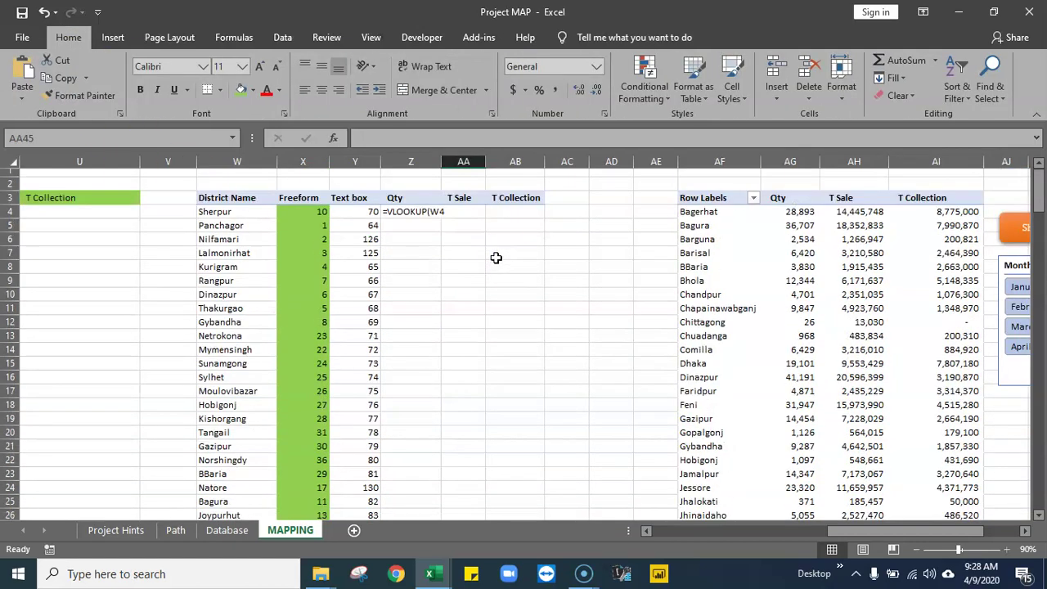
- Complete Z4 as =VLOOKUP(W4,PivotTable1,2,FALSE) and enter it
double_click(400, 211)
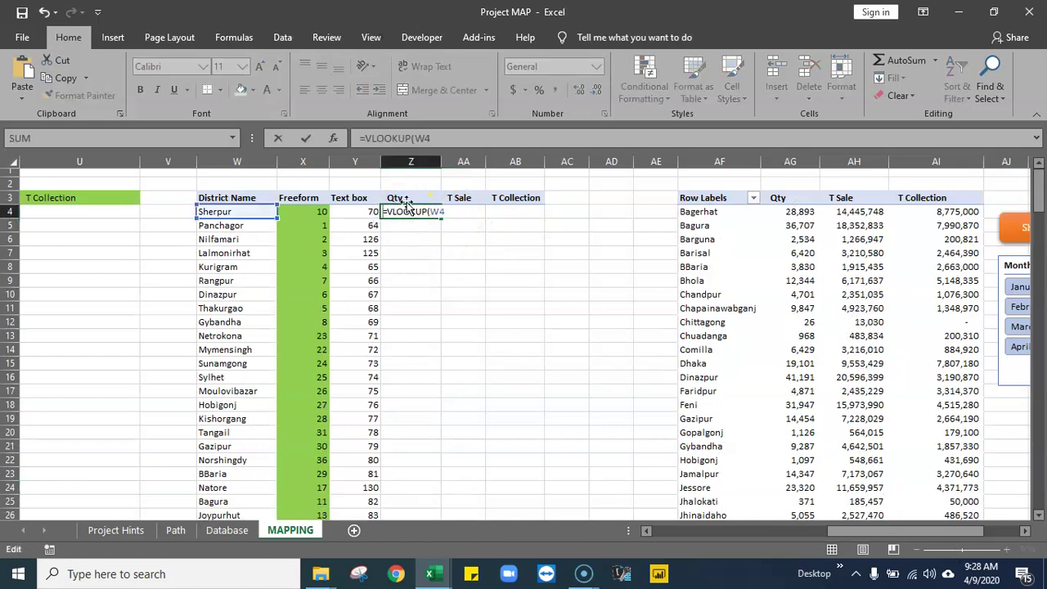
type(",")
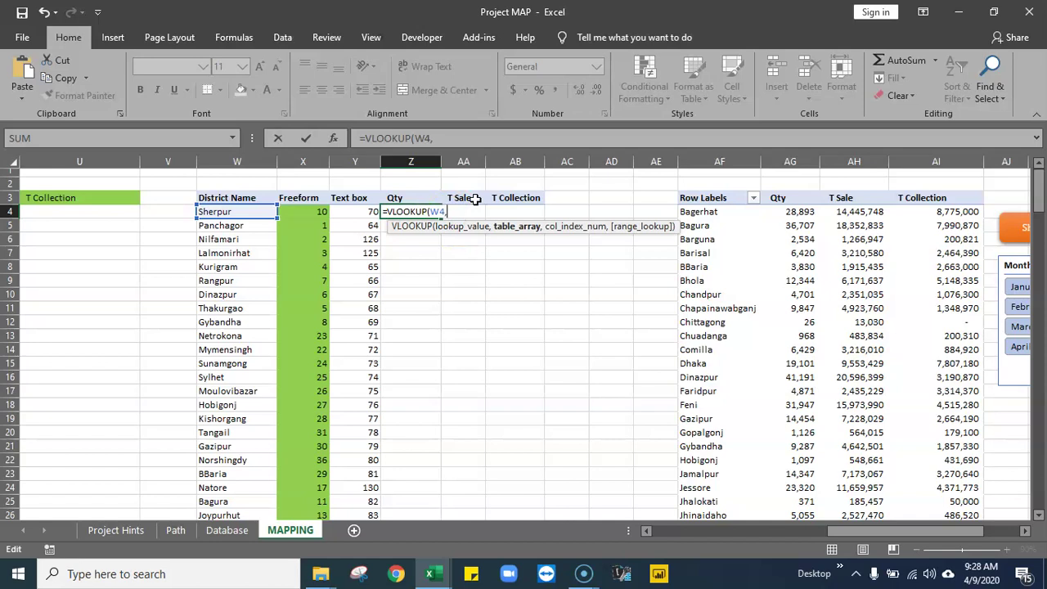
key("F3")
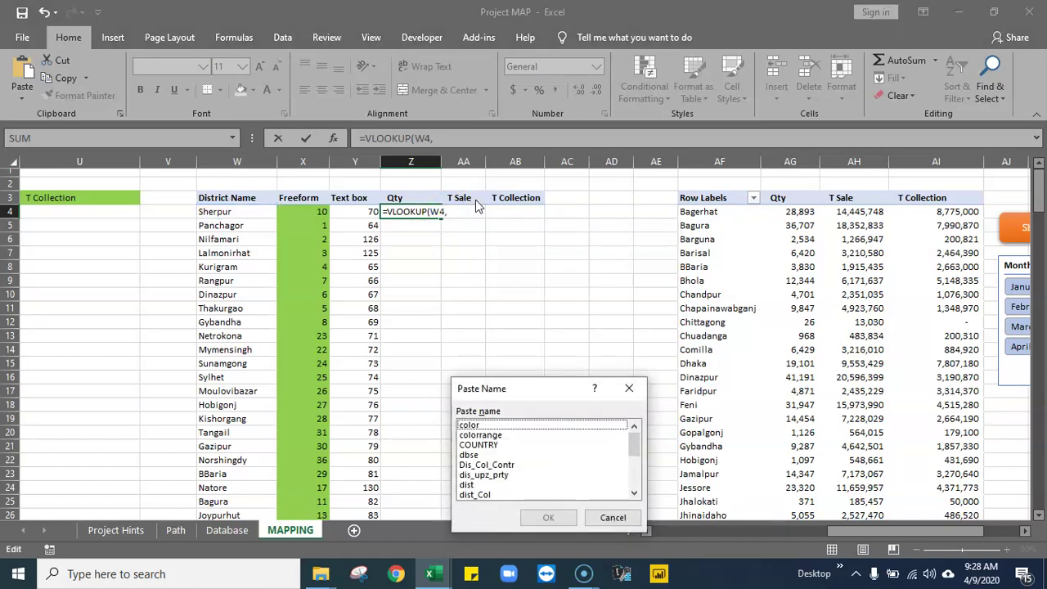
left_click_drag(635, 446, 636, 472)
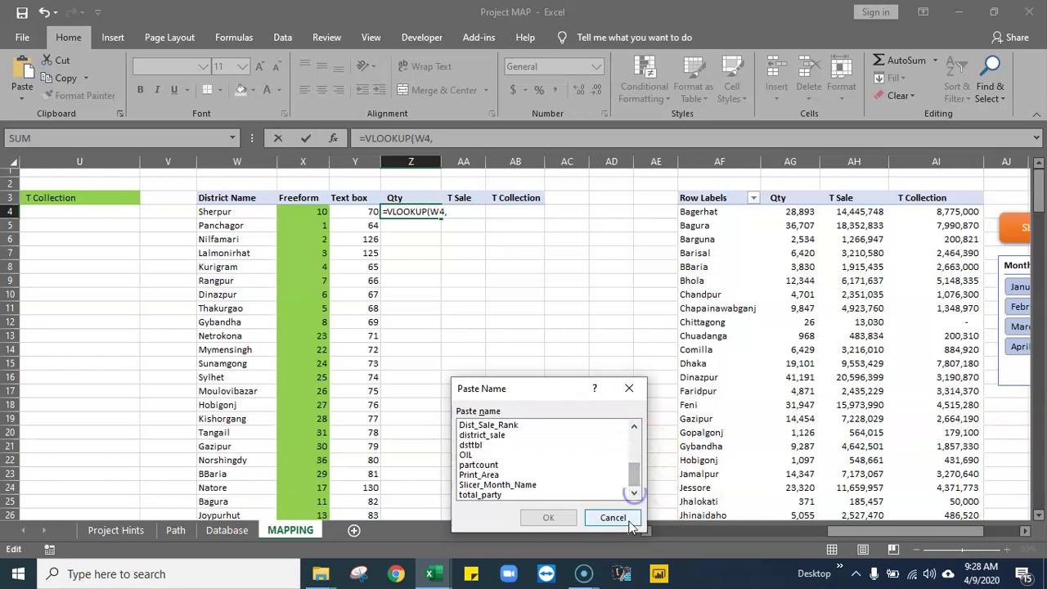
key("Escape")
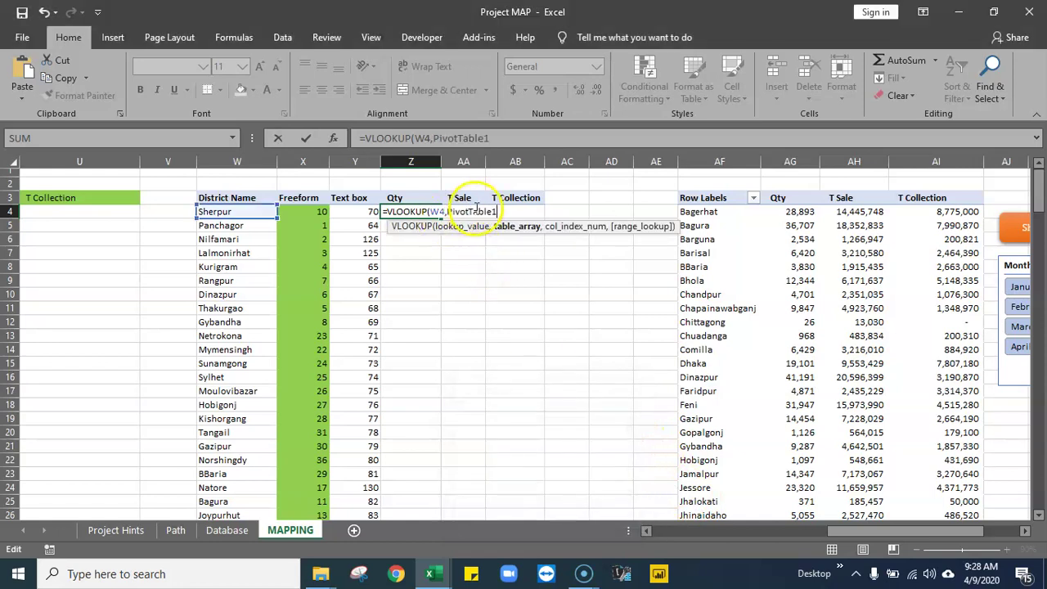
type(",")
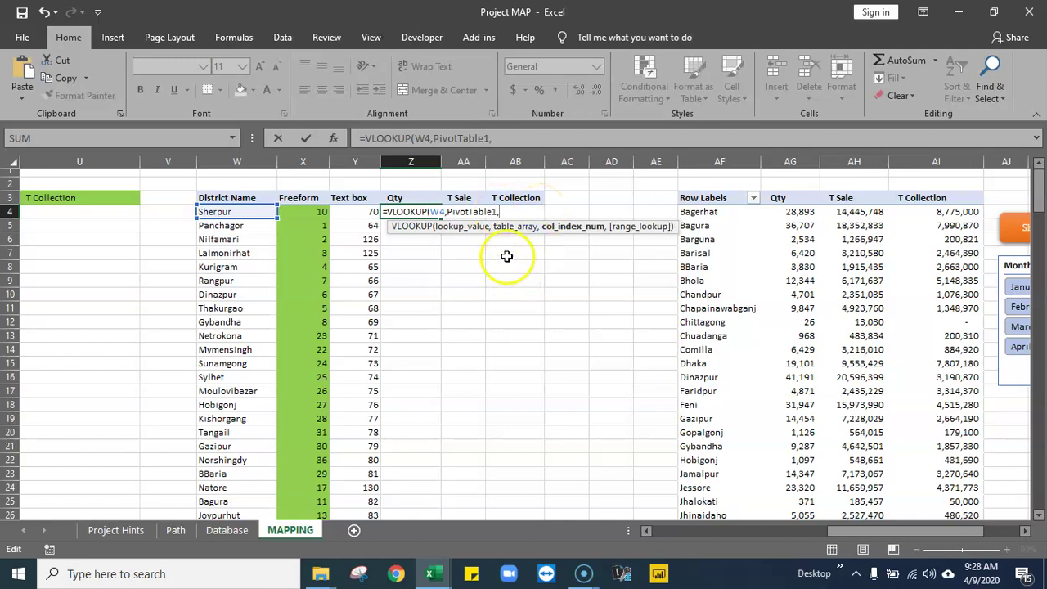
left_click(466, 211)
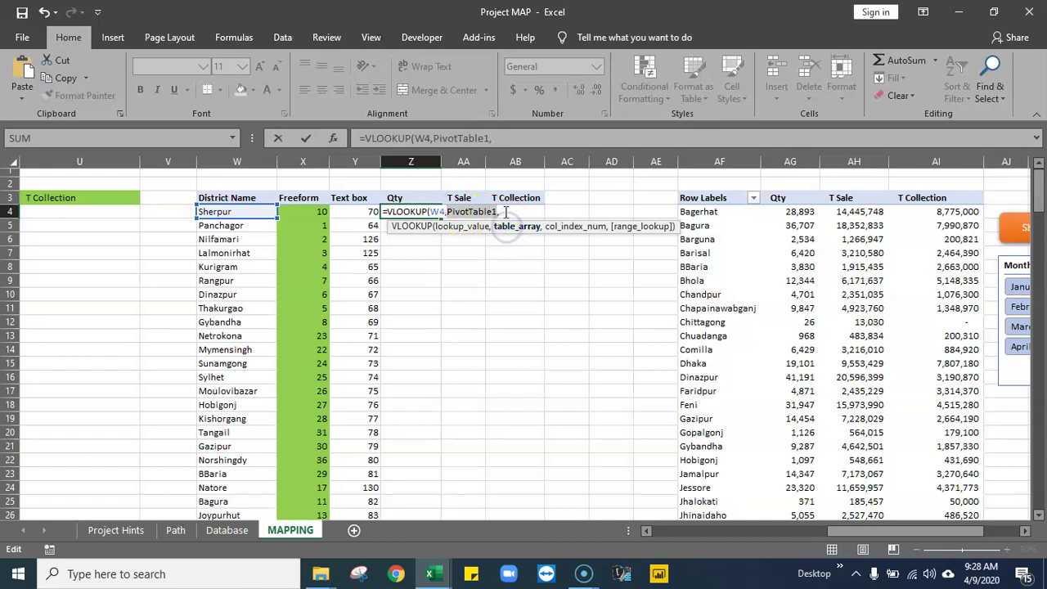
left_click(506, 211)
left_click(539, 155)
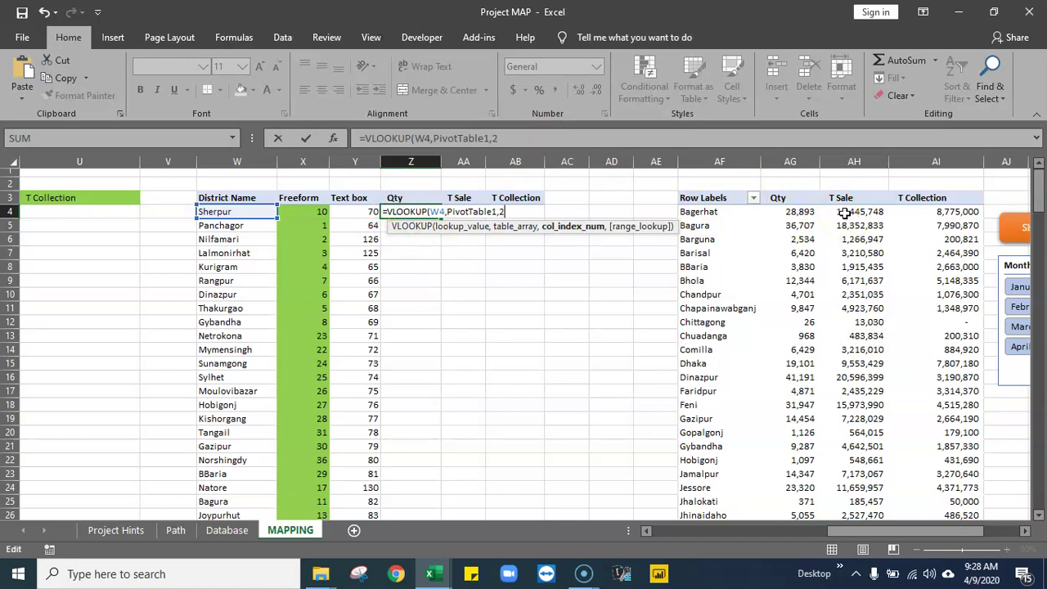
type(",")
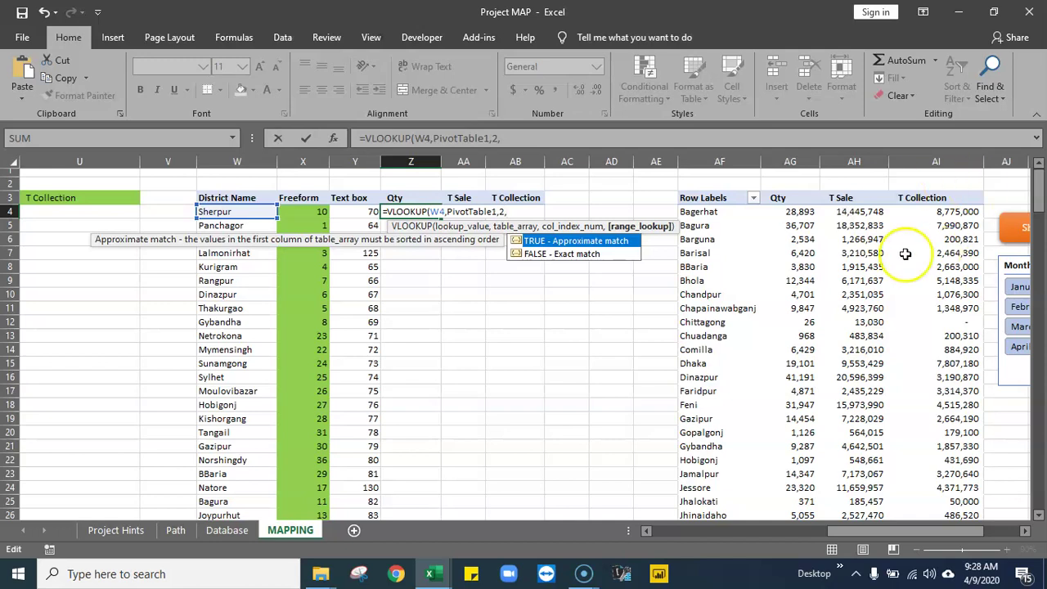
double_click(550, 254)
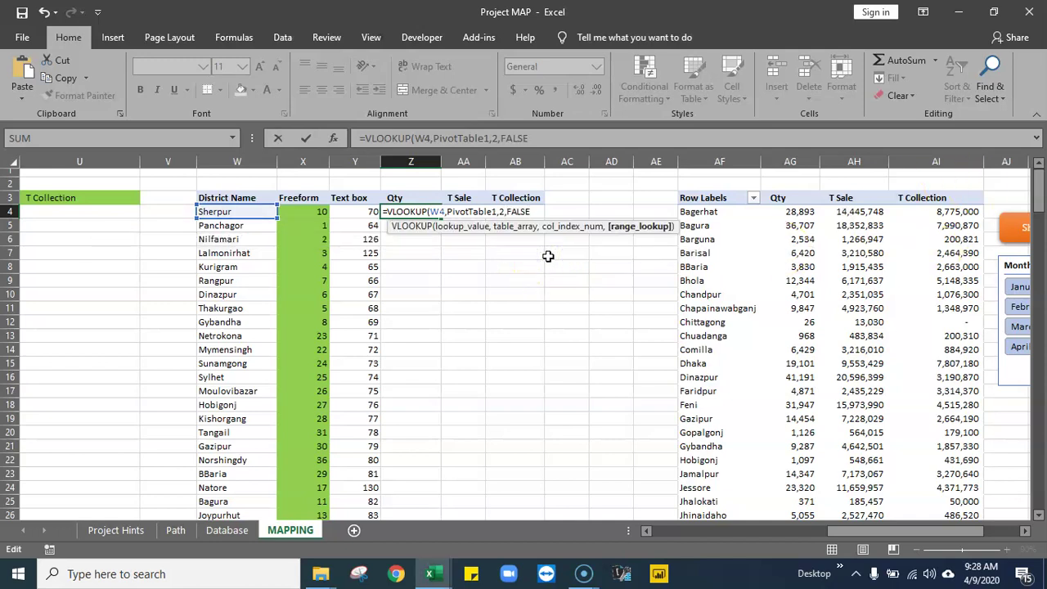
key("Return")
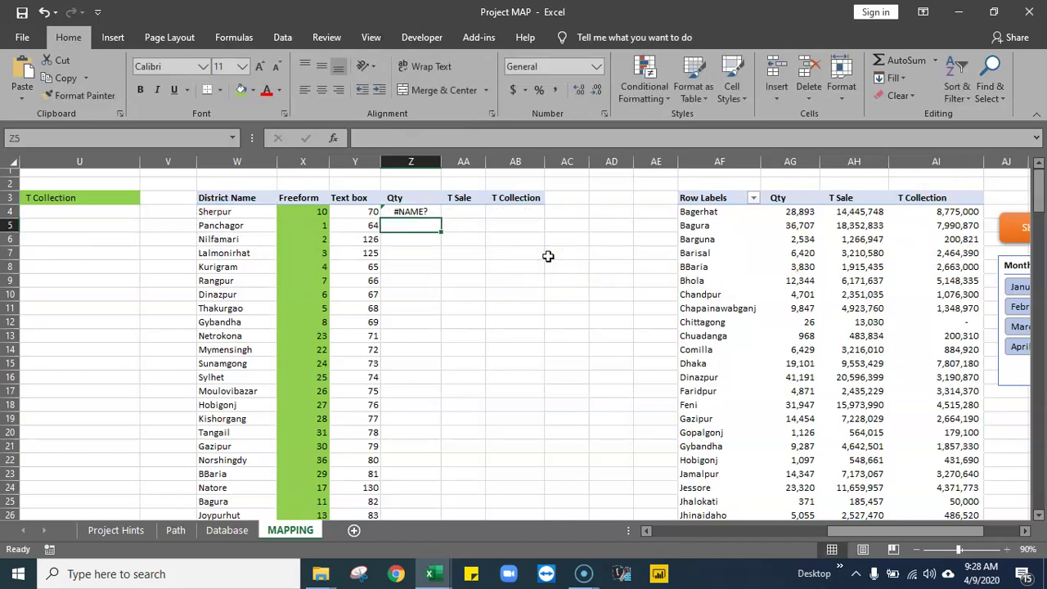
- Fix Z4's VLOOKUP so it uses the locked range $AF$3:$AI$62, column 2, FALSE
double_click(403, 211)
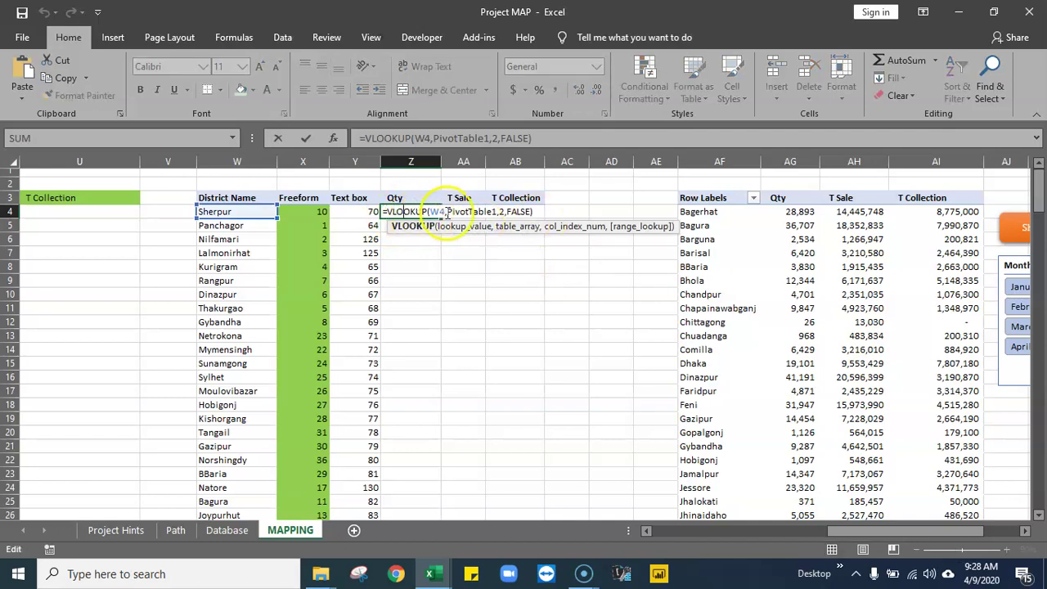
left_click_drag(497, 212, 501, 212)
key("Delete")
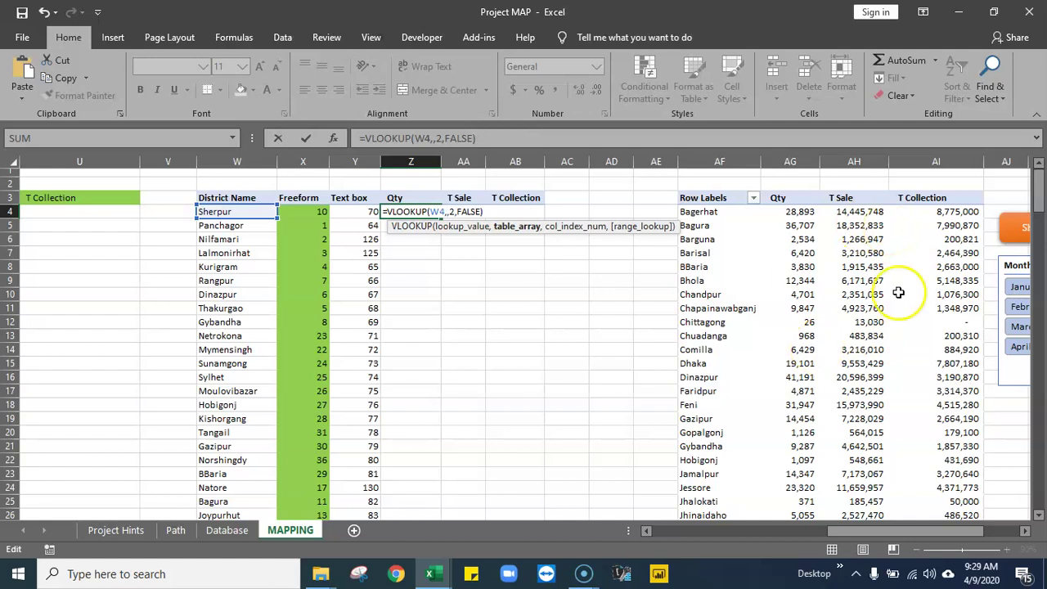
left_click(698, 212)
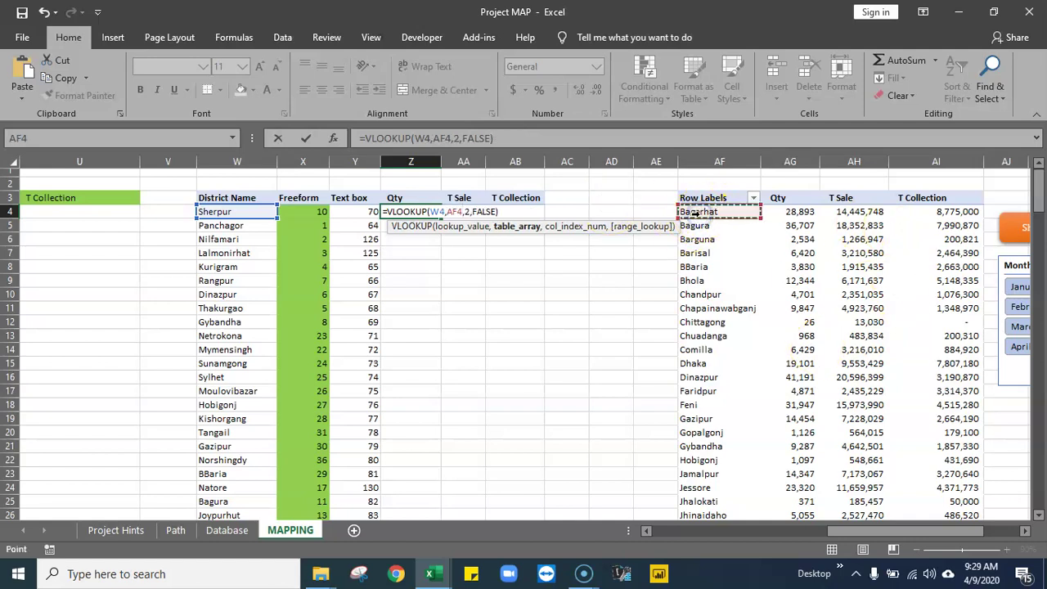
left_click(689, 197)
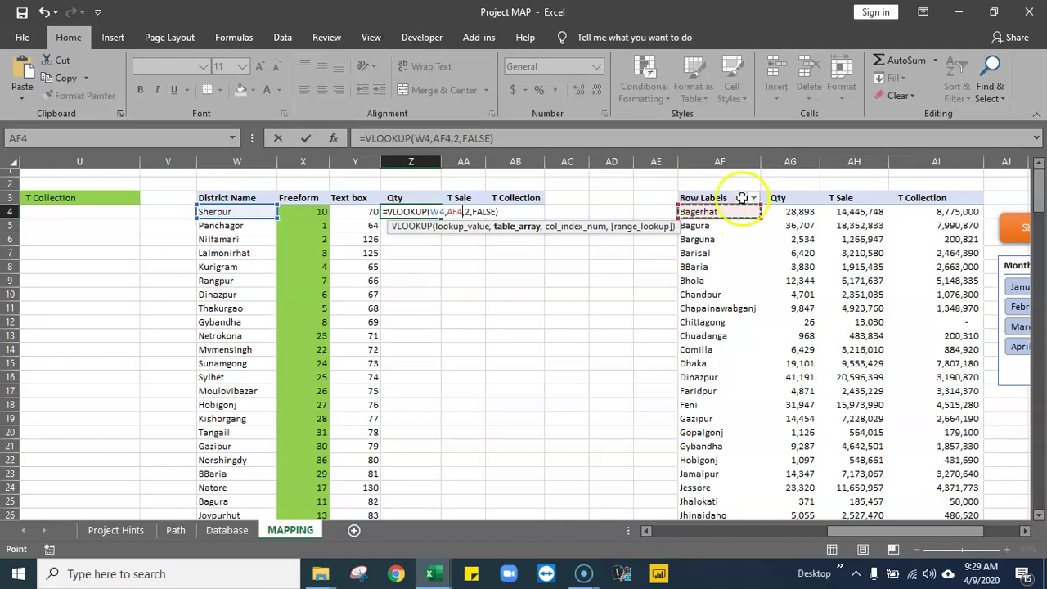
left_click_drag(708, 197, 920, 217)
key("ctrl+shift+Down")
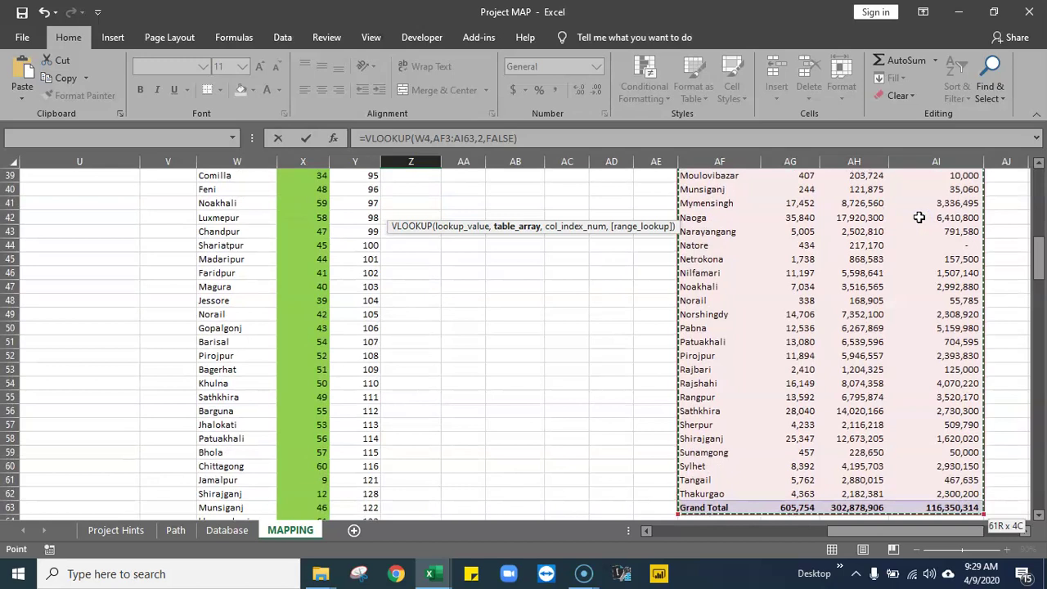
key("shift+Up")
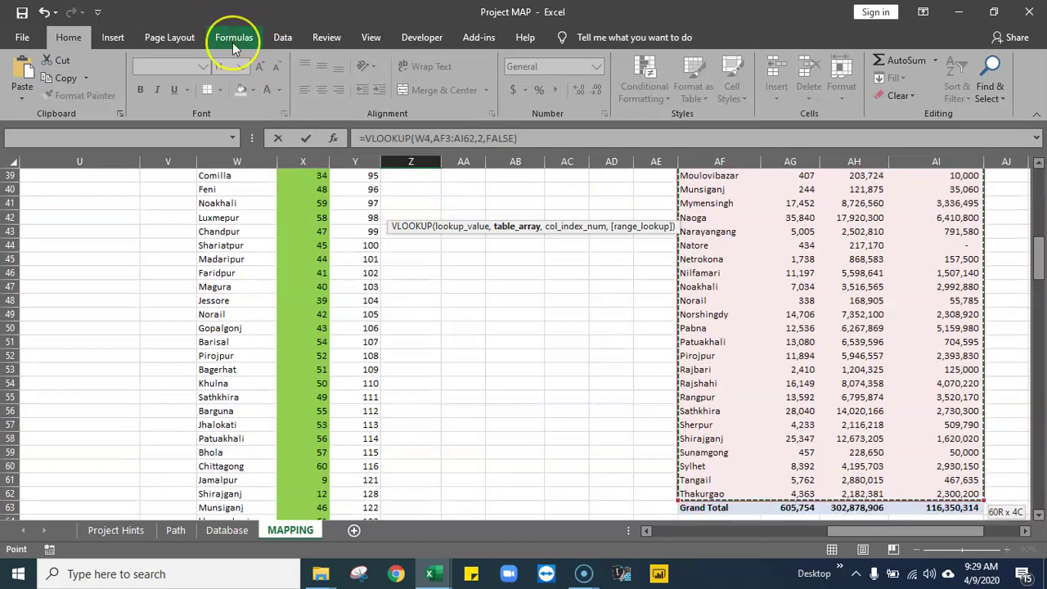
key("F4")
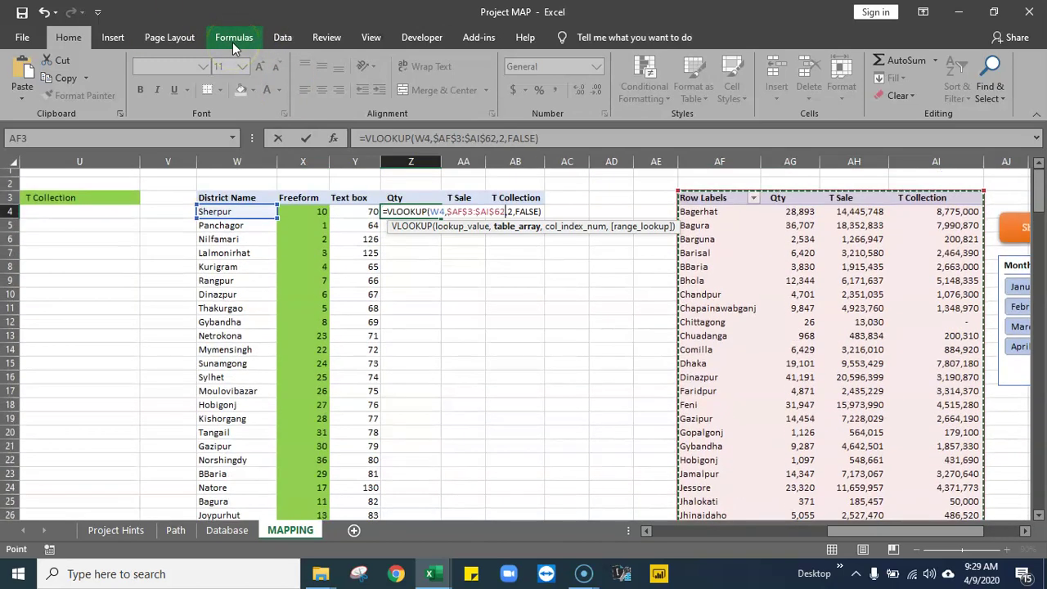
key("Right")
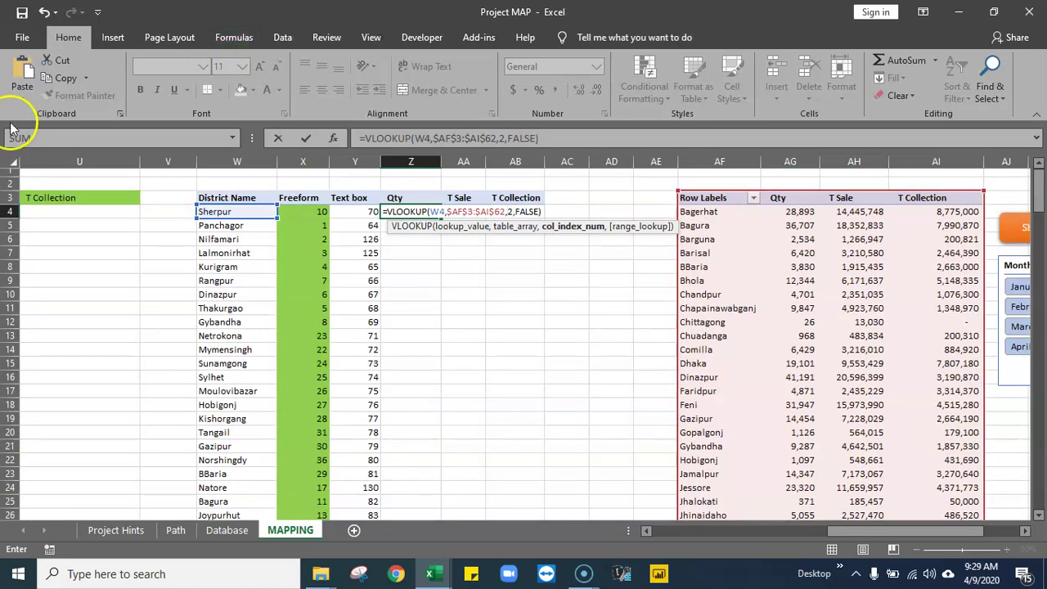
left_click(544, 211)
key("Return")
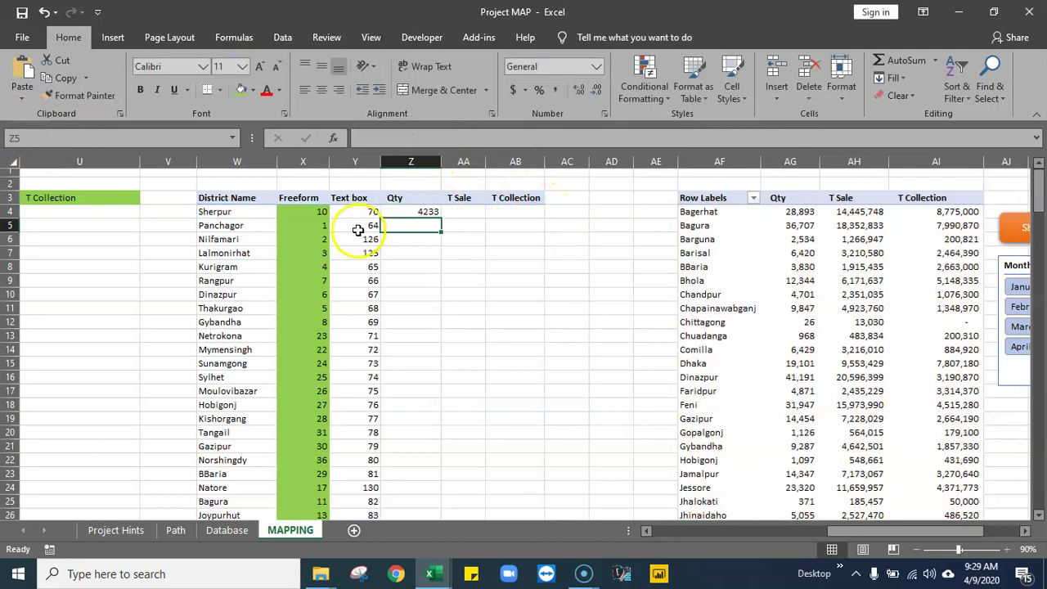
- Check that Z4's result of 4233 for Sherpur matches the pivot table's Qty
left_click(425, 211)
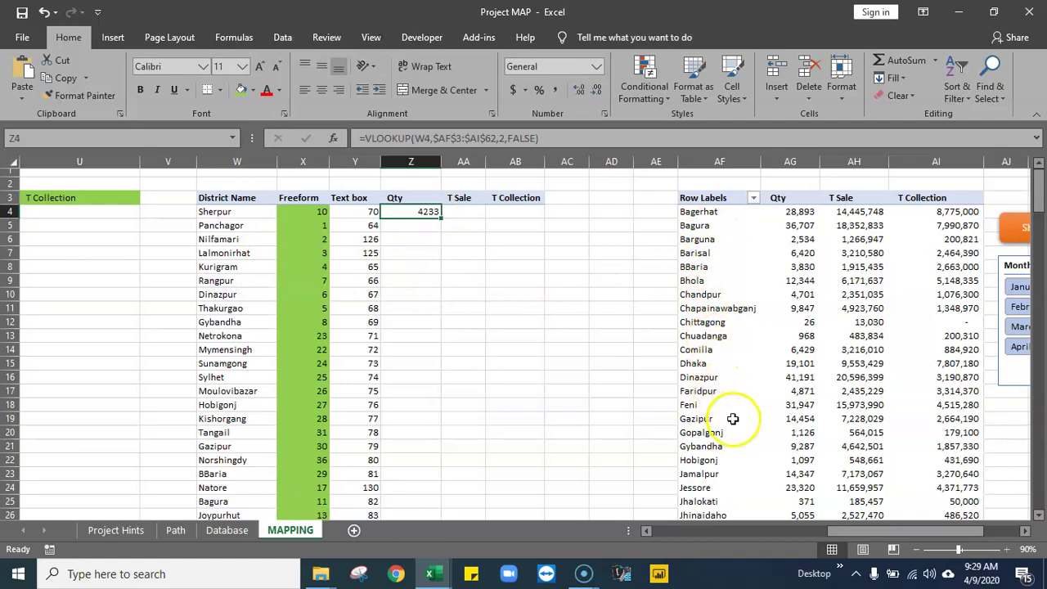
scroll(733, 419, "down", 7)
scroll(733, 419, "down", 10)
scroll(769, 414, "up", 3)
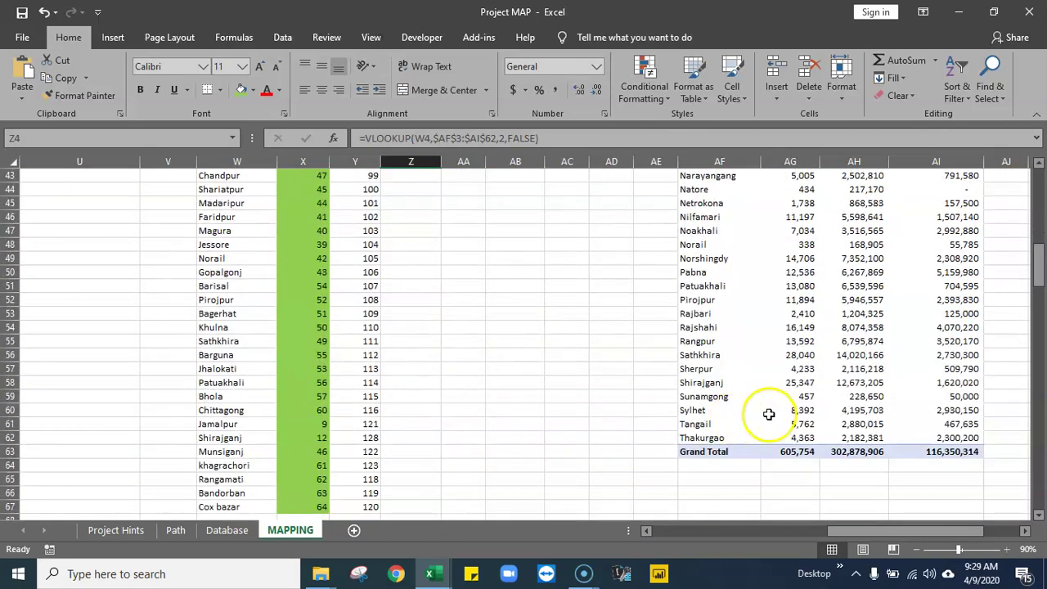
left_click(799, 368)
scroll(441, 323, "up", 14)
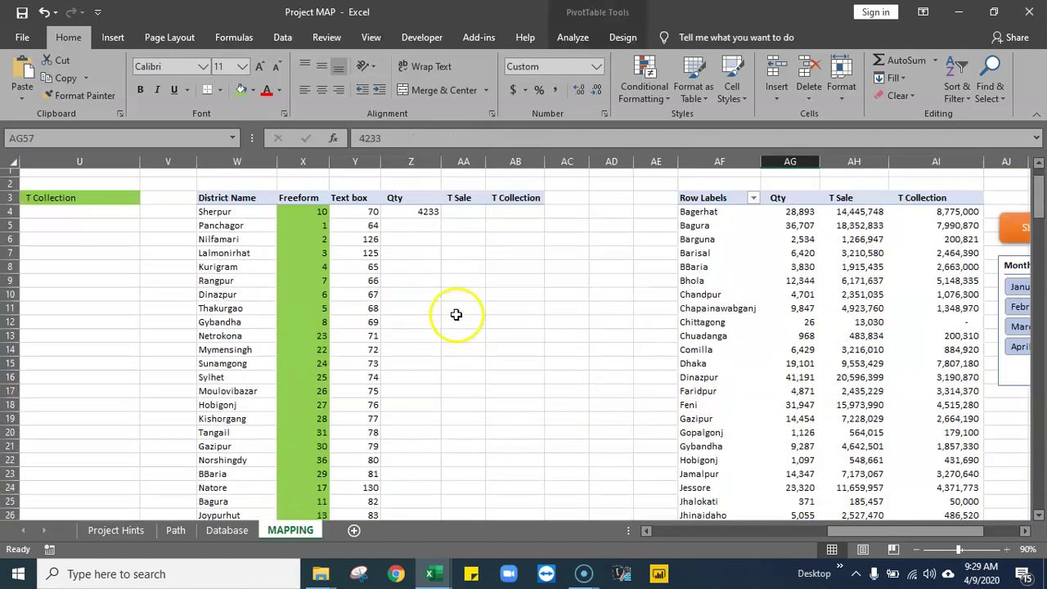
left_click(437, 212)
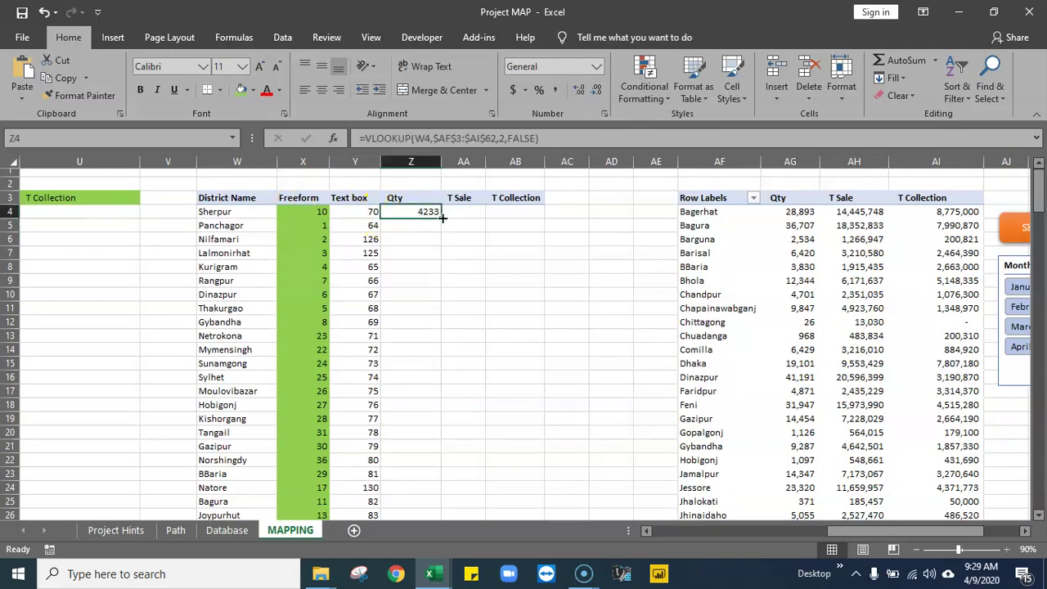
- Fill the Qty VLOOKUP down Z4:Z67 and inspect the #N/A results such as Shariatpur
double_click(442, 218)
scroll(397, 471, "down", 13)
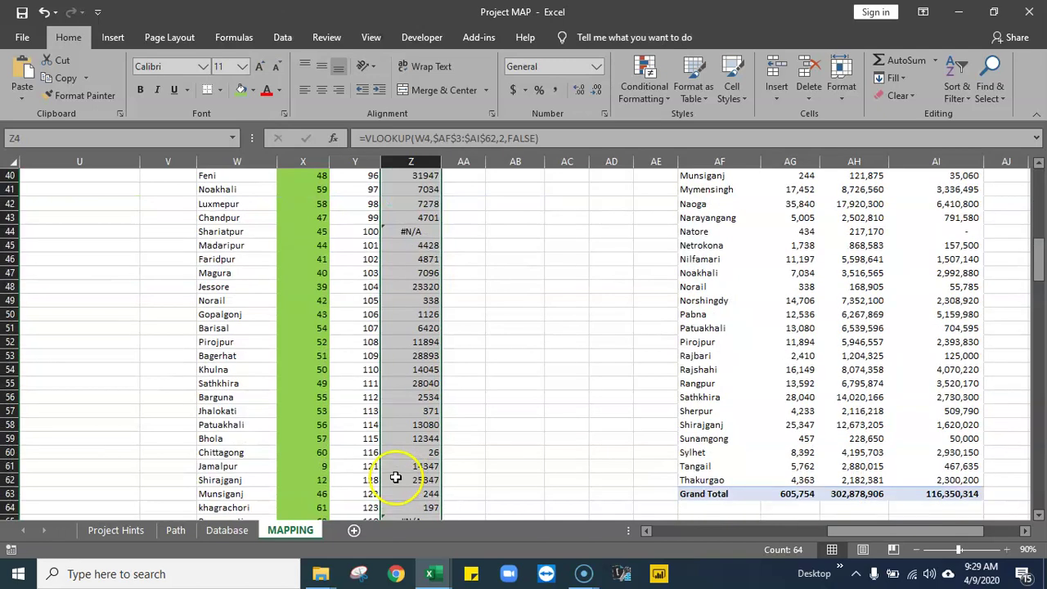
scroll(396, 478, "down", 7)
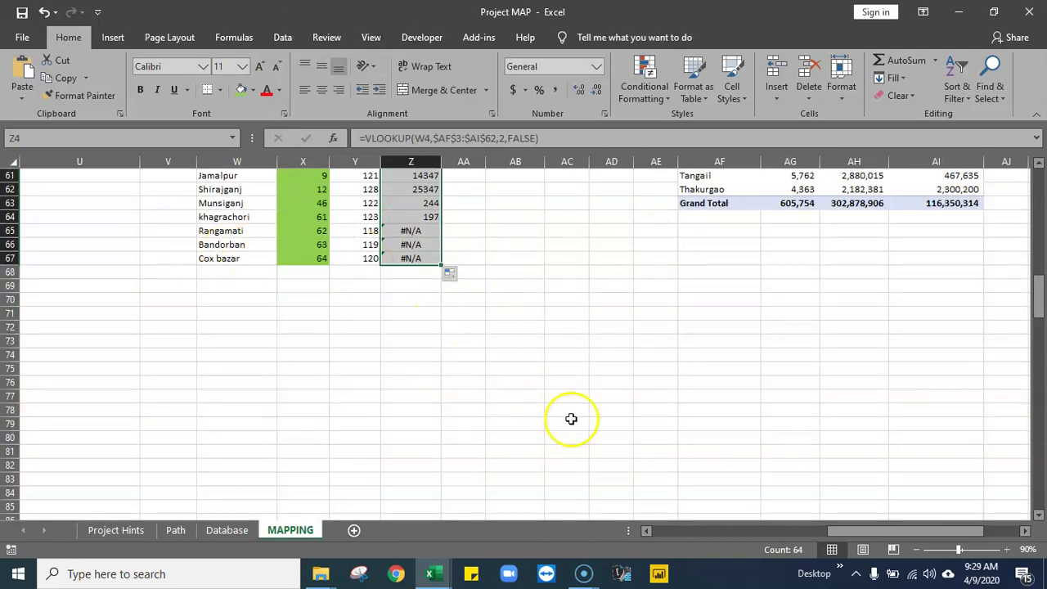
scroll(622, 419, "up", 5)
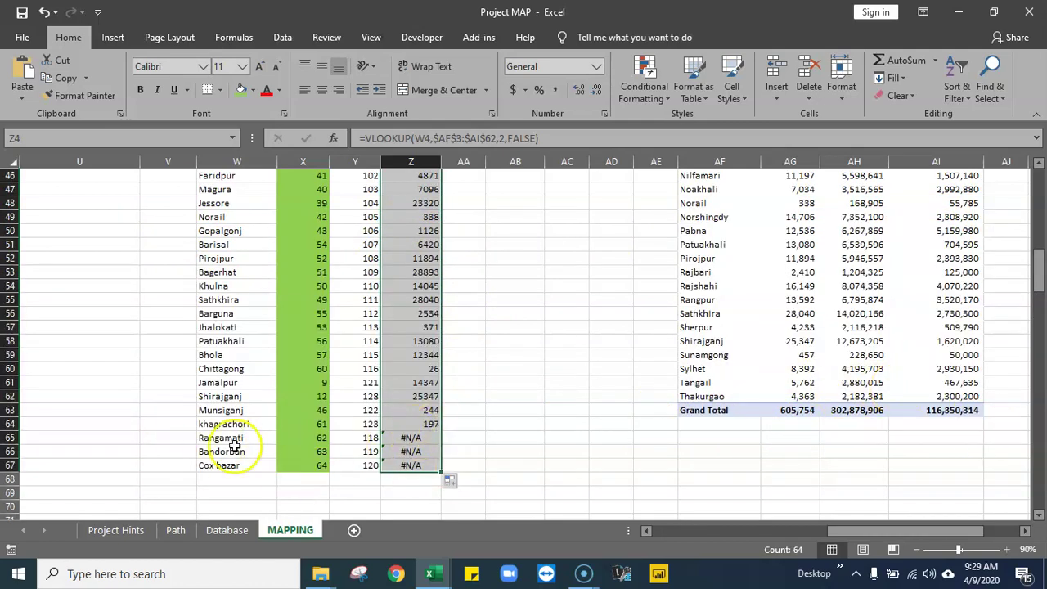
scroll(478, 465, "up", 6)
scroll(477, 465, "up", 9)
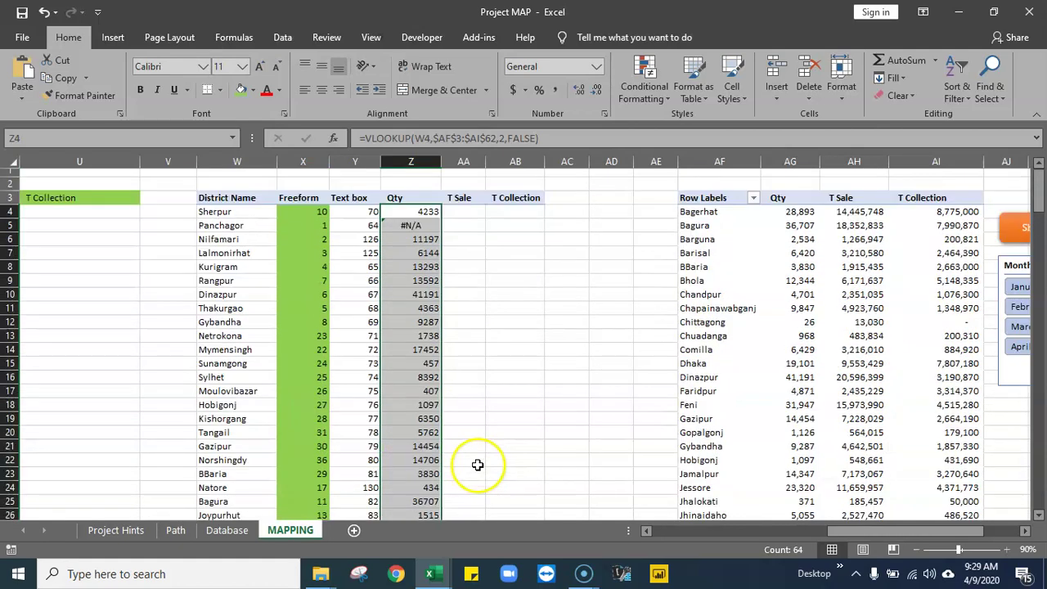
left_click(418, 210)
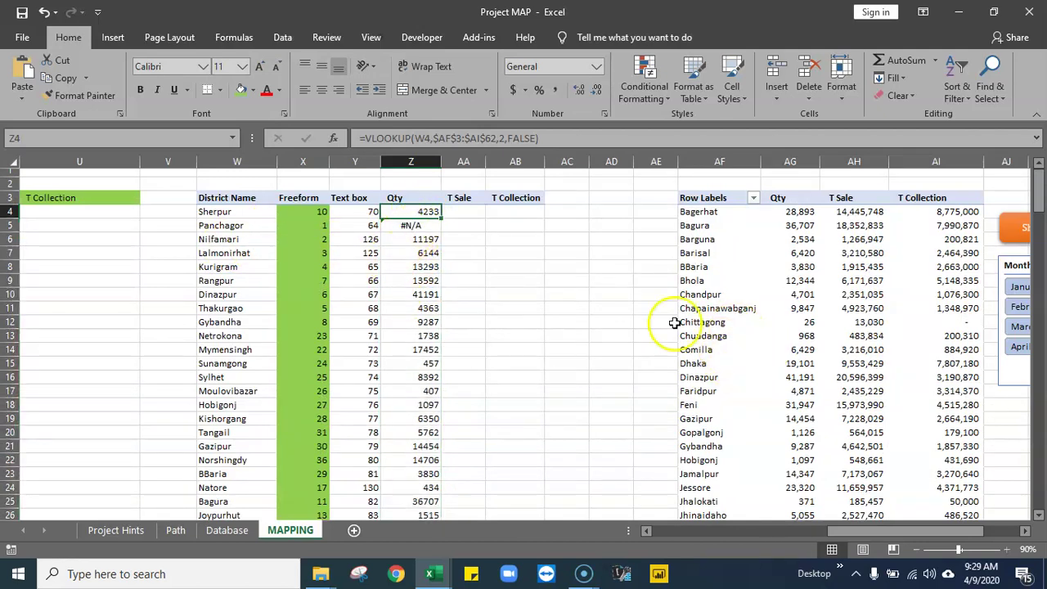
scroll(471, 346, "down", 1)
scroll(471, 346, "down", 8)
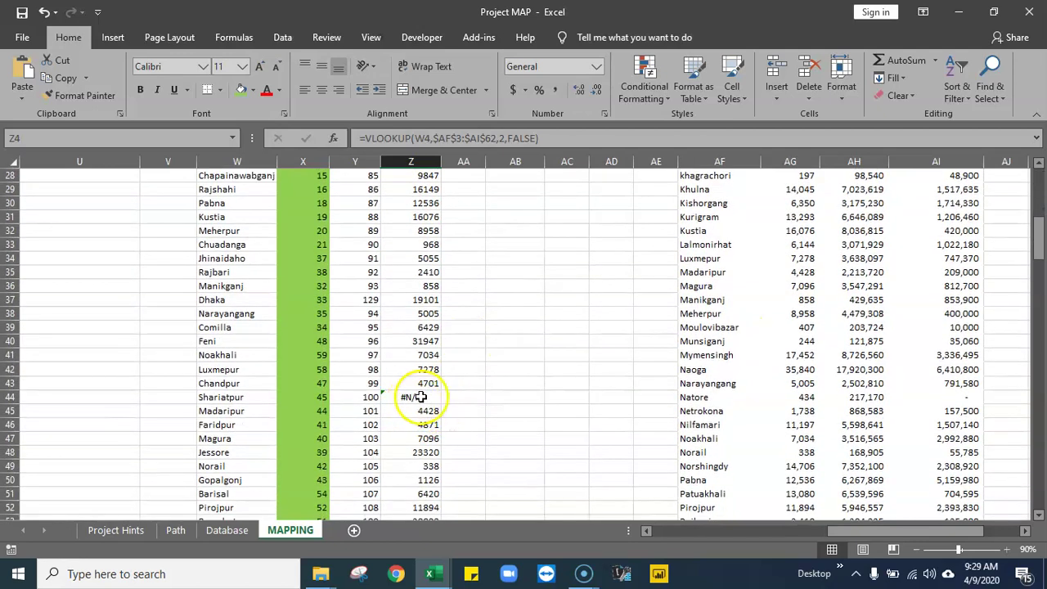
left_click(415, 398)
scroll(784, 446, "up", 9)
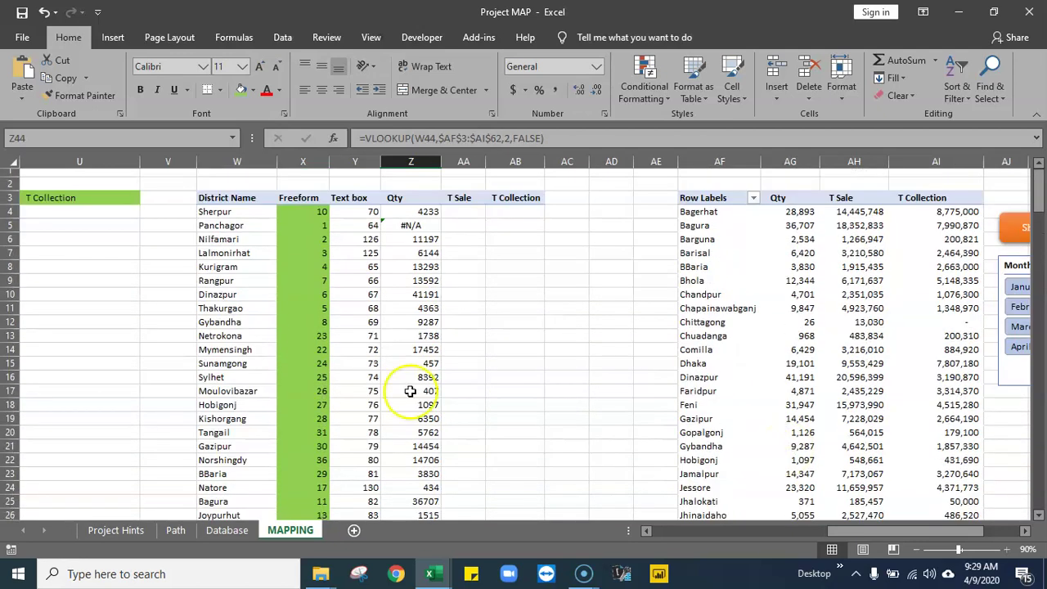
left_click(240, 211)
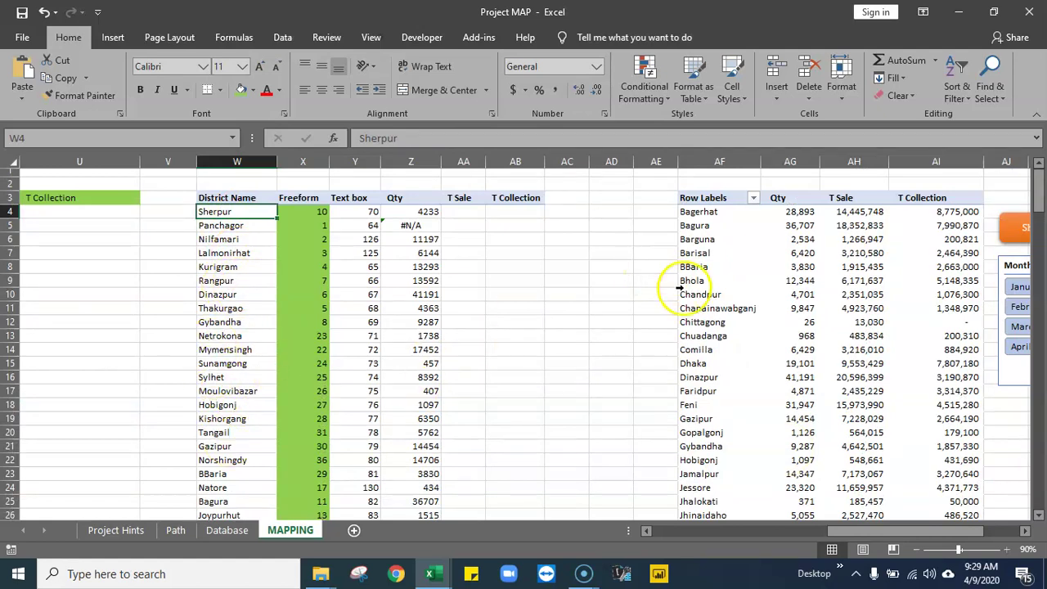
left_click_drag(849, 532, 851, 532)
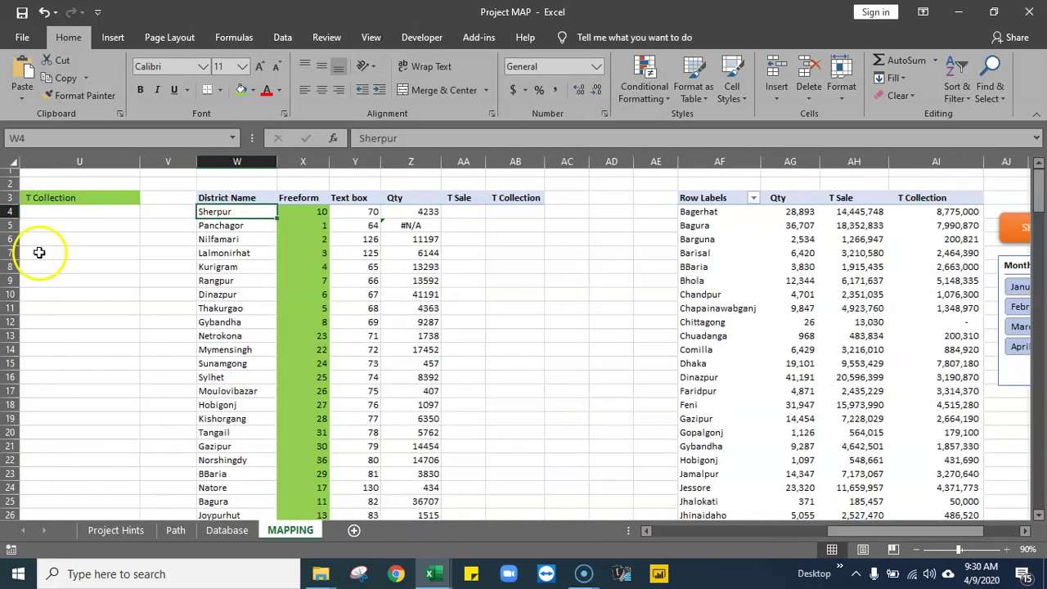
left_click(414, 237)
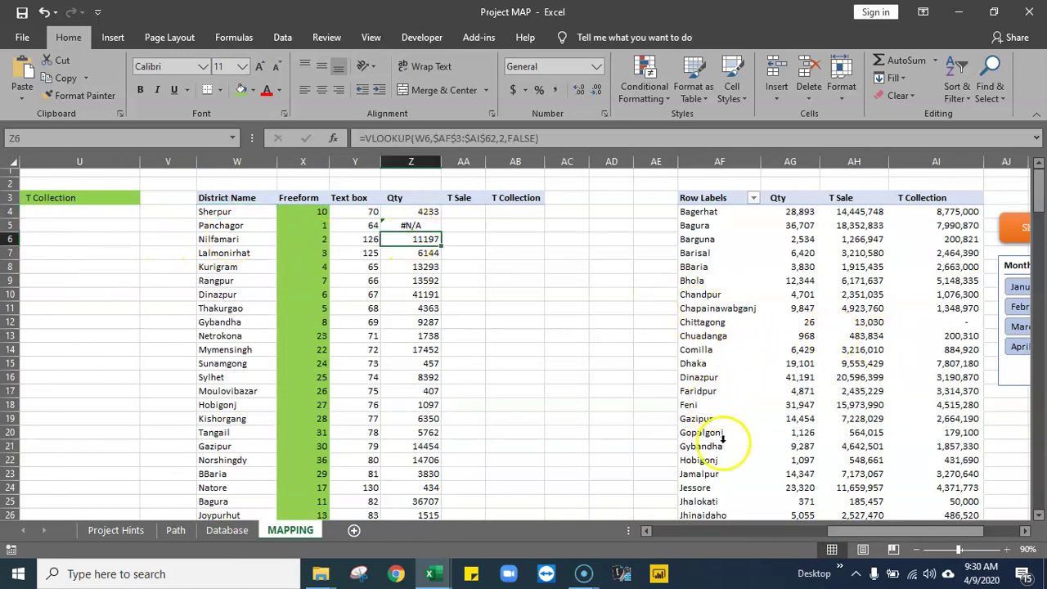
scroll(720, 440, "down", 3)
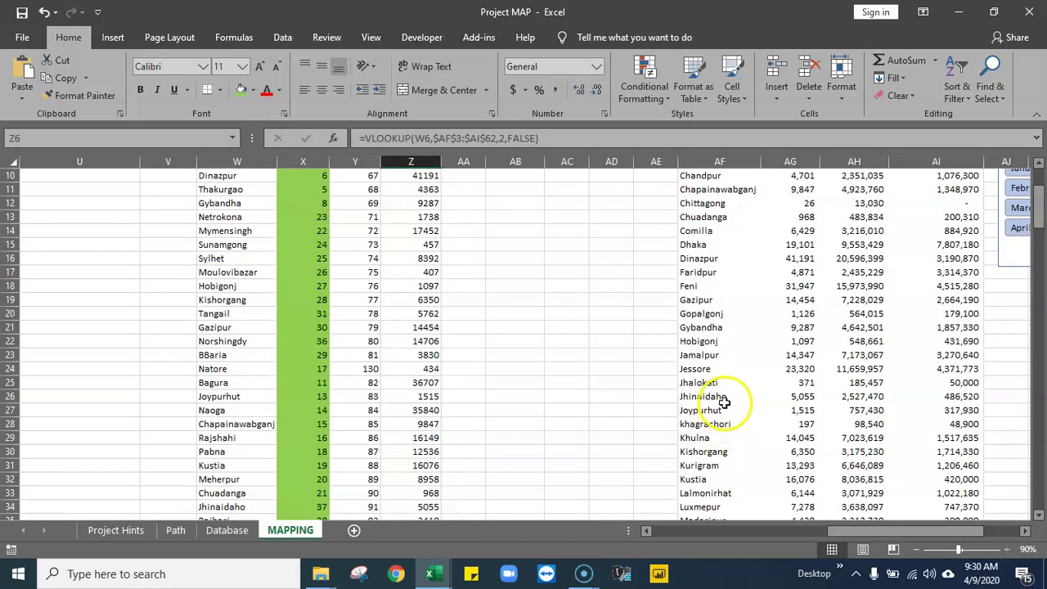
left_click_drag(724, 401, 722, 533)
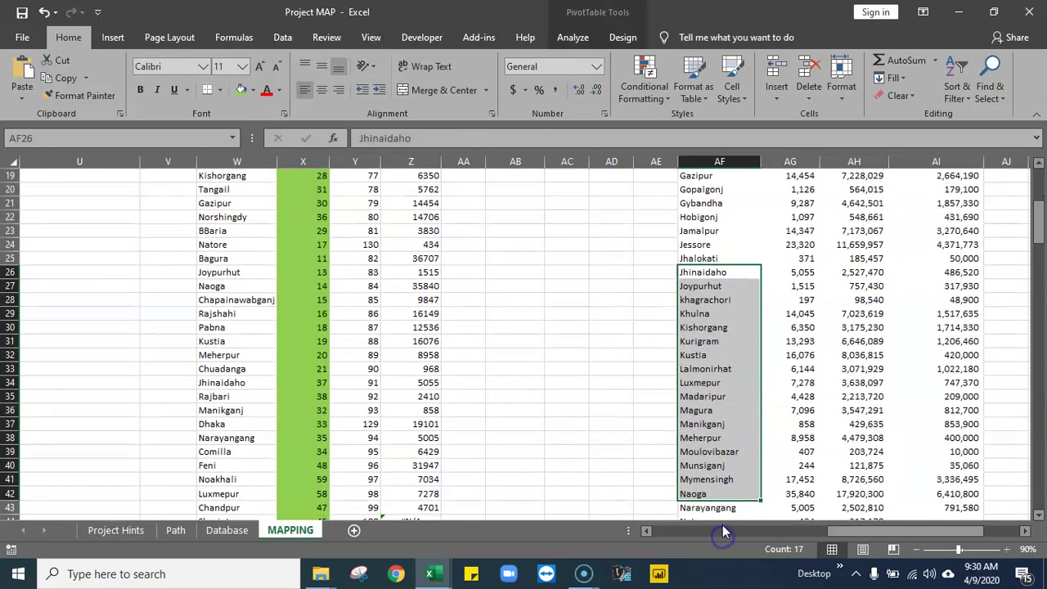
scroll(722, 525, "down", 4)
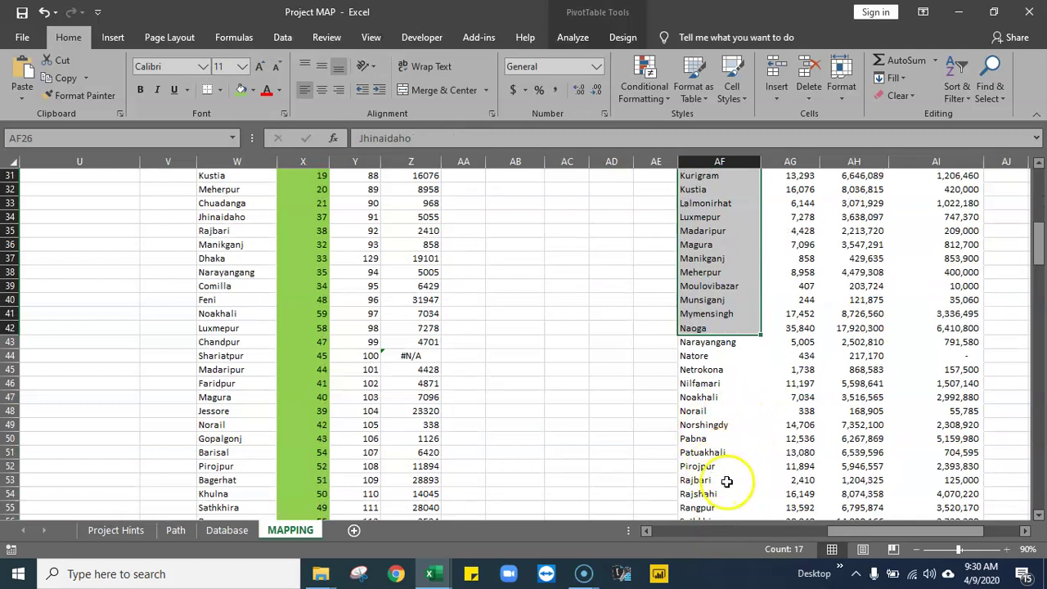
scroll(731, 473, "down", 1)
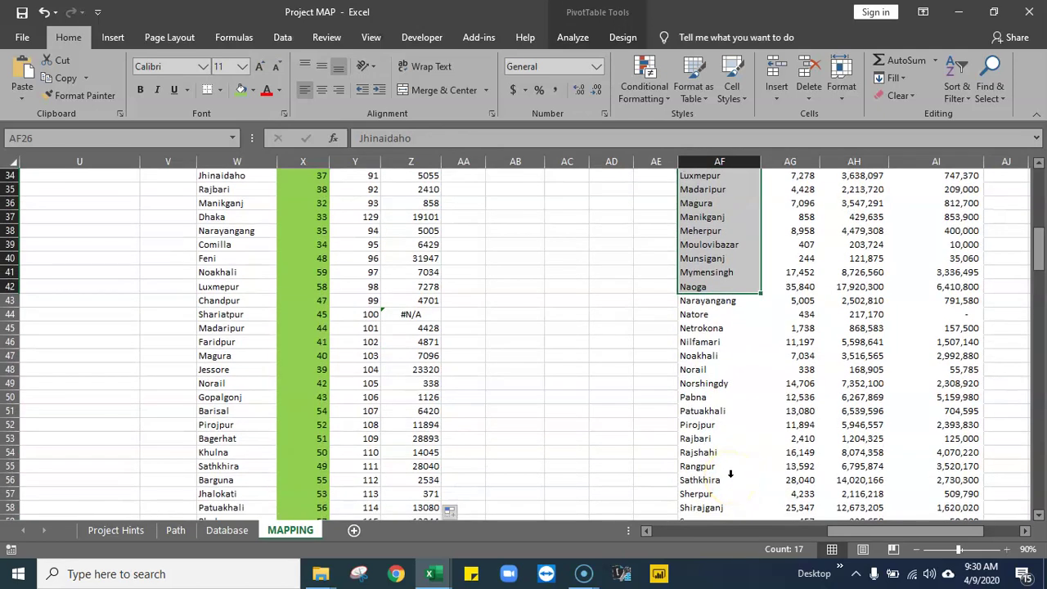
left_click(704, 425)
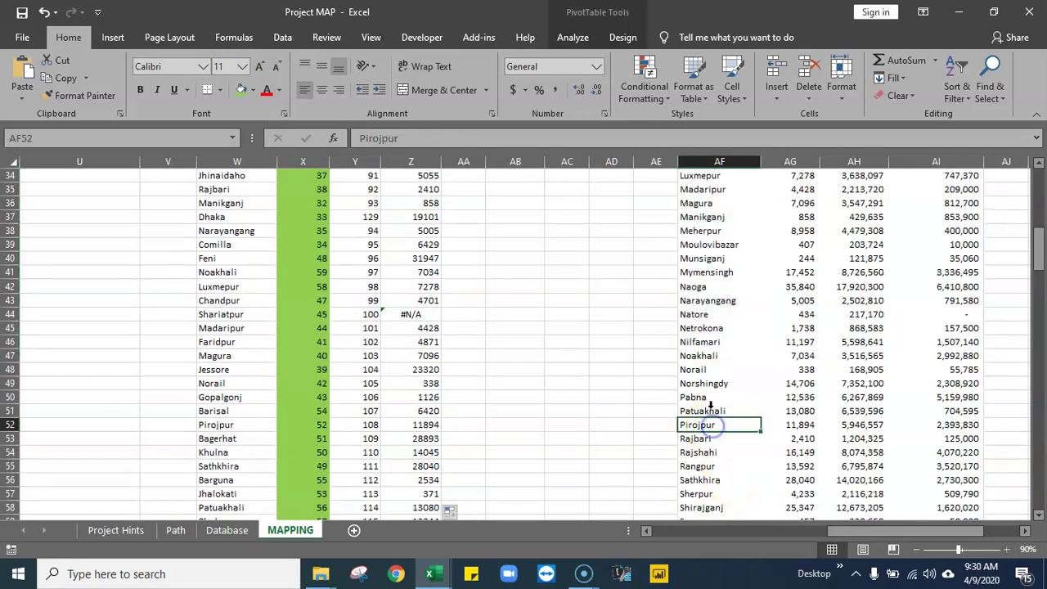
left_click_drag(704, 397, 718, 434)
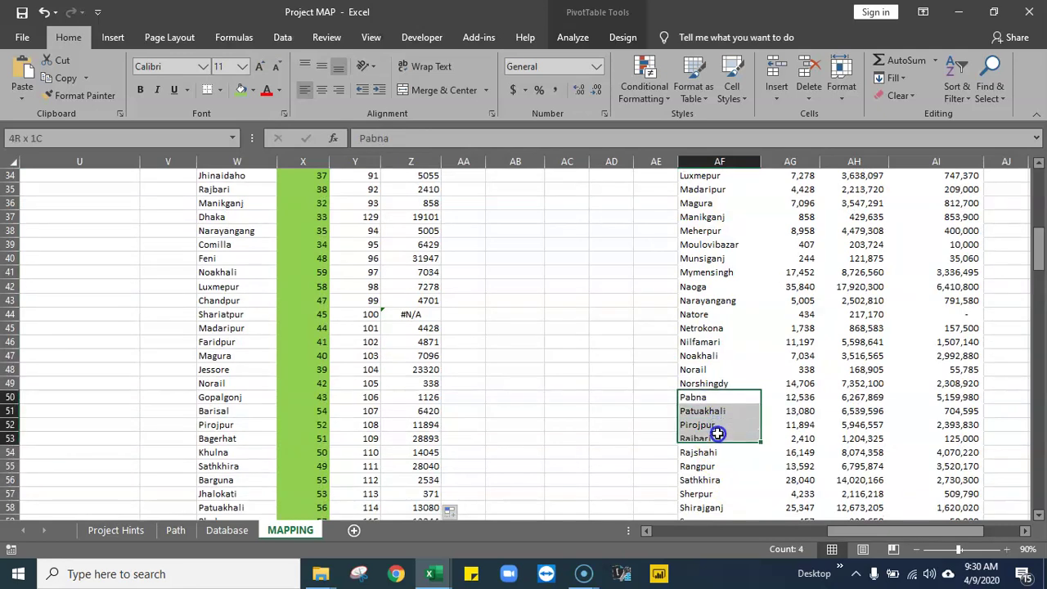
scroll(741, 429, "down", 2)
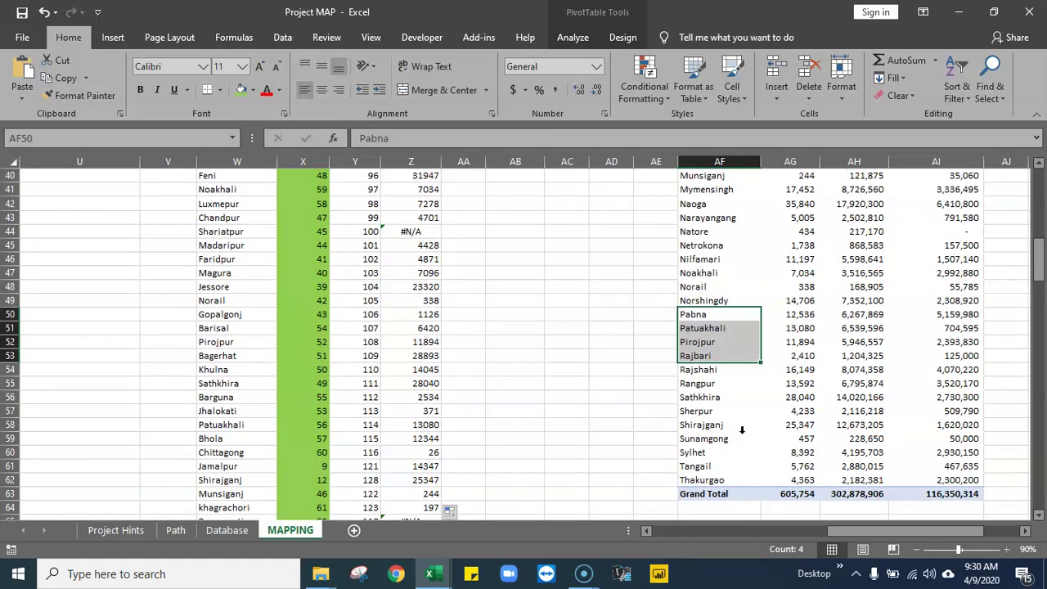
scroll(741, 430, "up", 1)
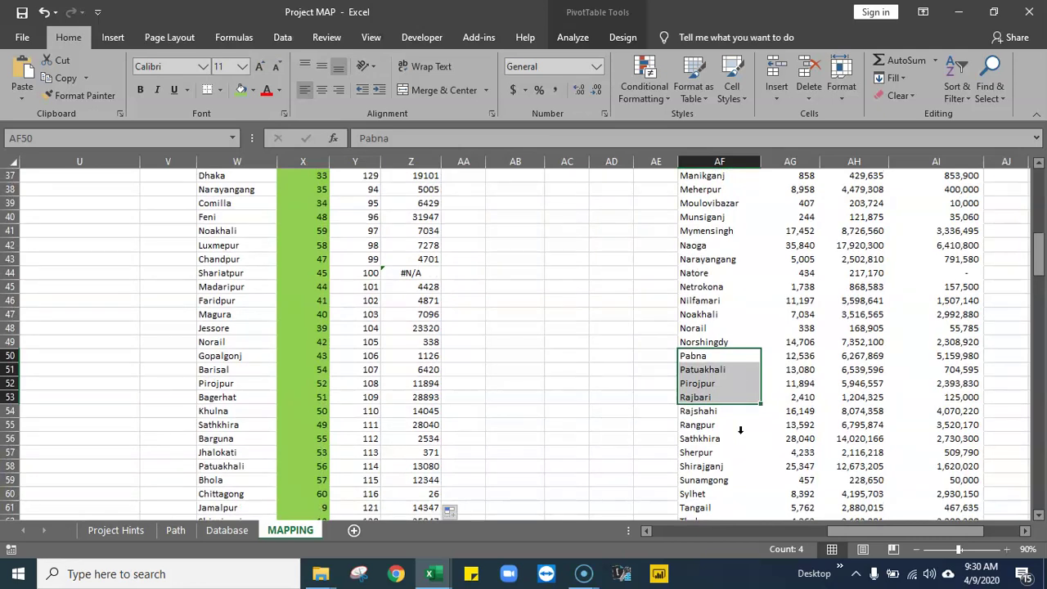
scroll(740, 429, "up", 1)
scroll(736, 432, "down", 2)
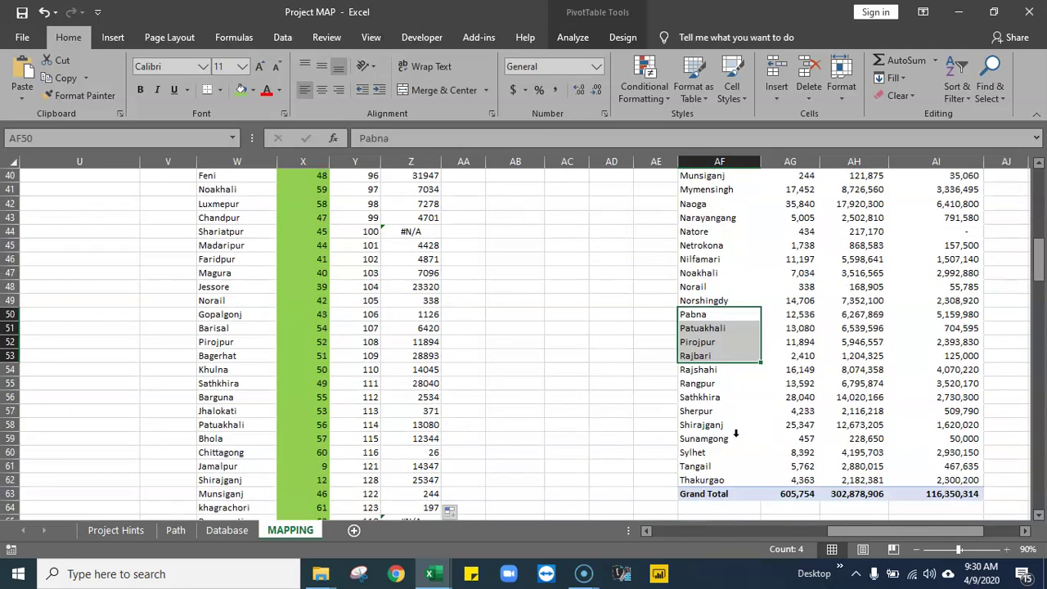
scroll(733, 429, "up", 7)
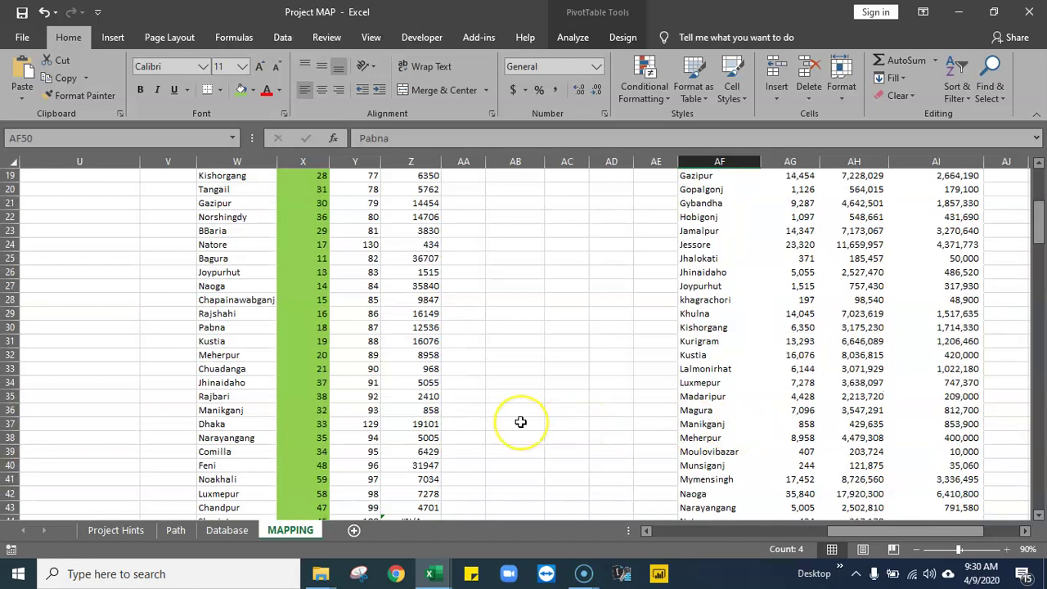
scroll(520, 422, "down", 3)
scroll(521, 422, "down", 1)
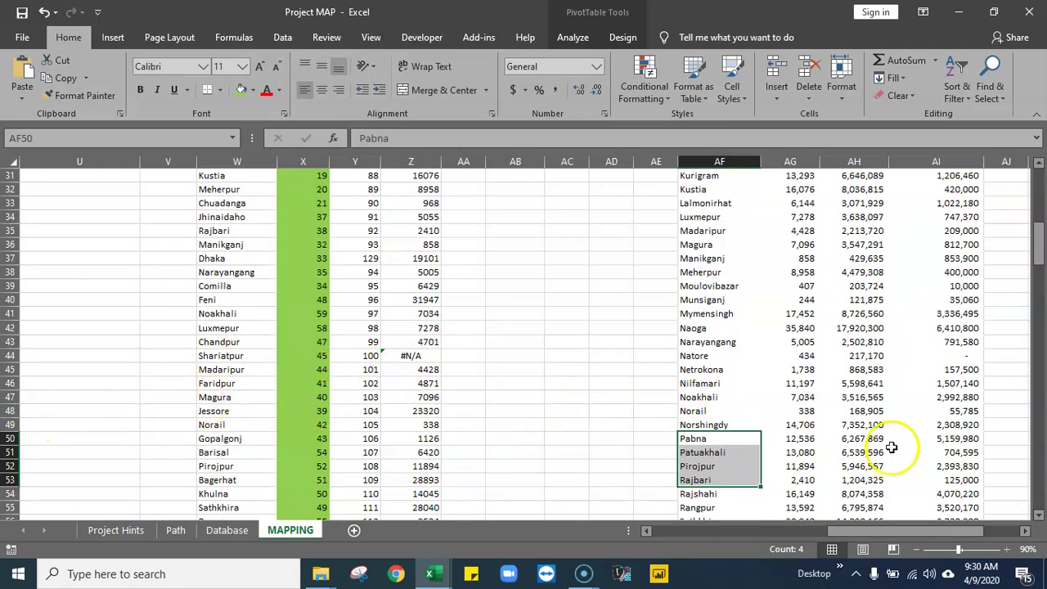
scroll(742, 498, "down", 5)
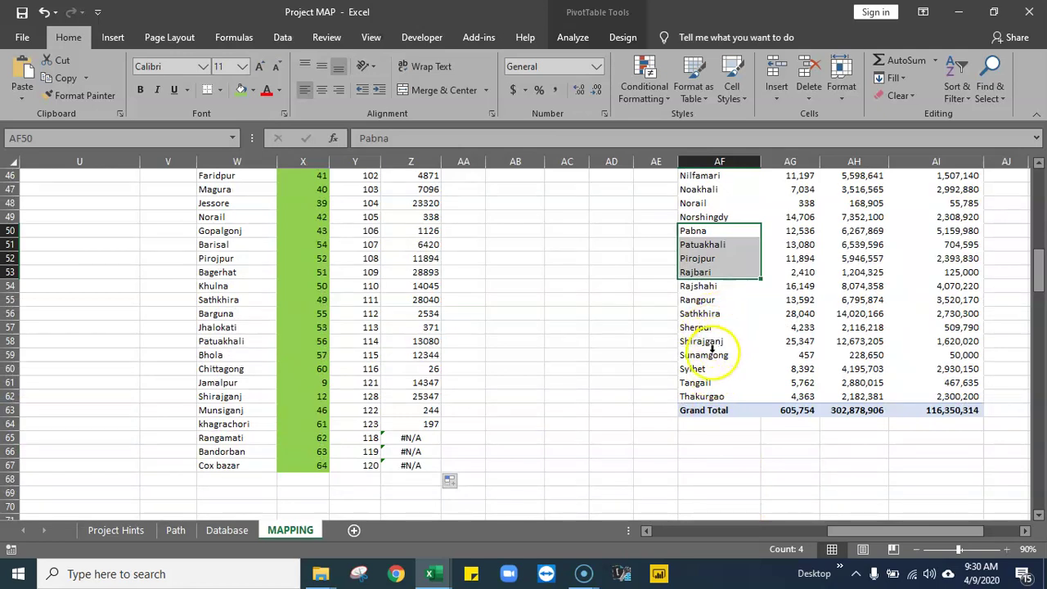
left_click_drag(699, 328, 717, 366)
scroll(416, 421, "up", 6)
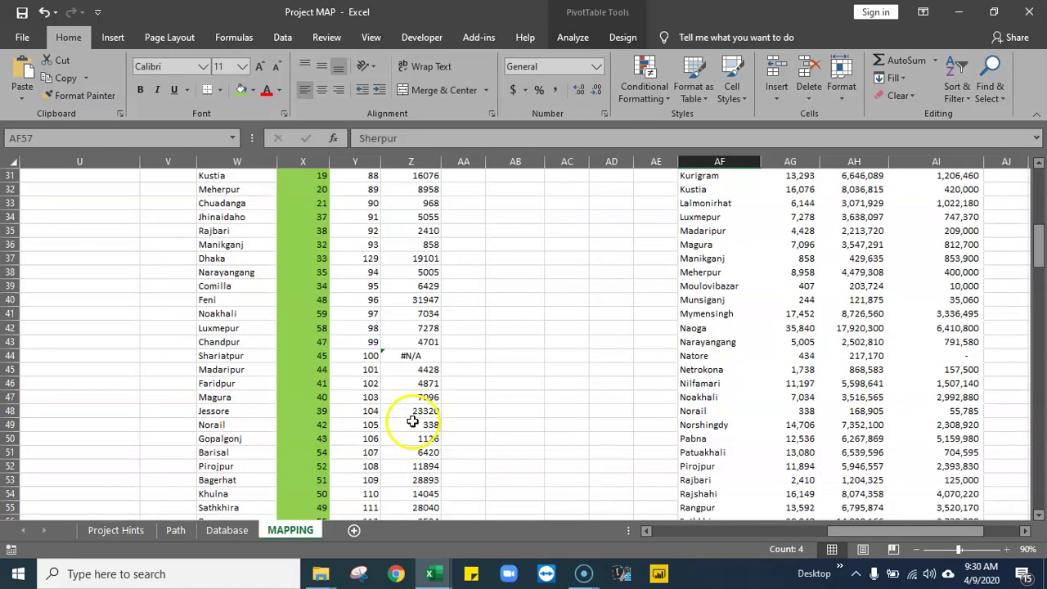
scroll(412, 362, "up", 8)
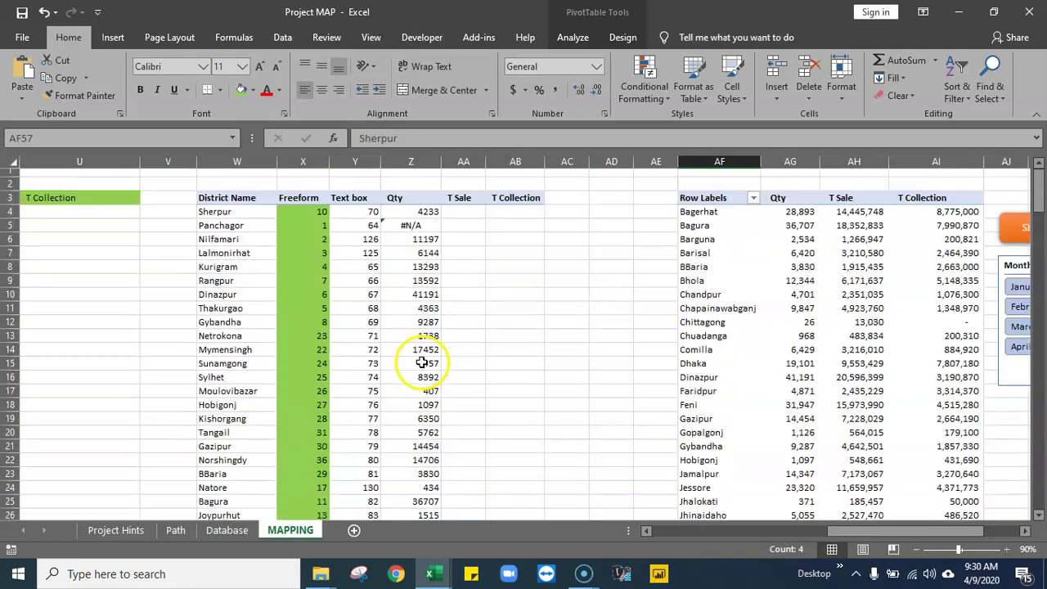
- Wrap Z4's VLOOKUP in IFERROR(...,0) so unmatched districts return 0
double_click(410, 211)
left_click(533, 170)
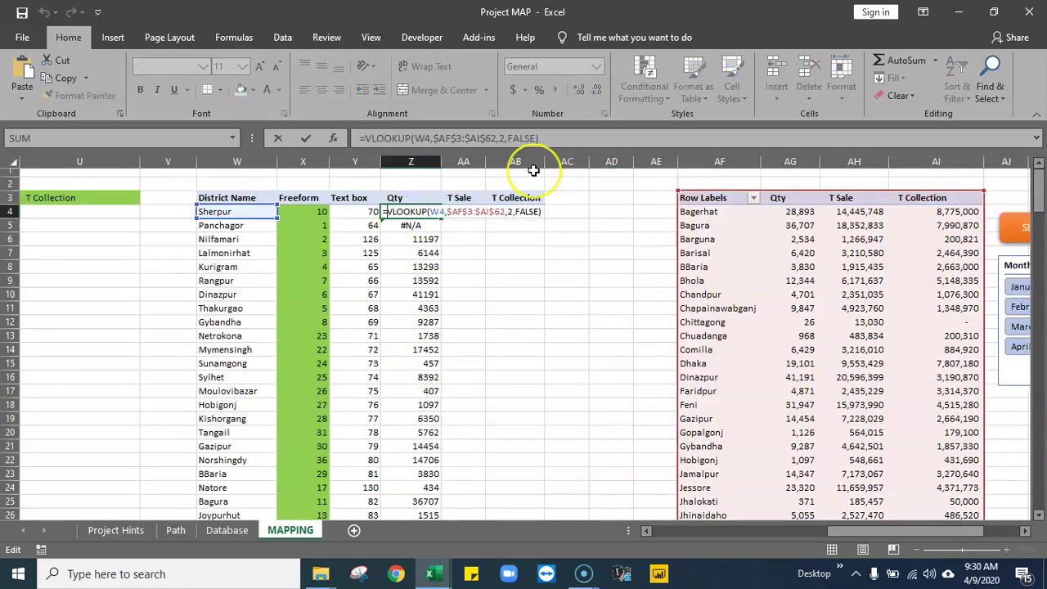
type("if")
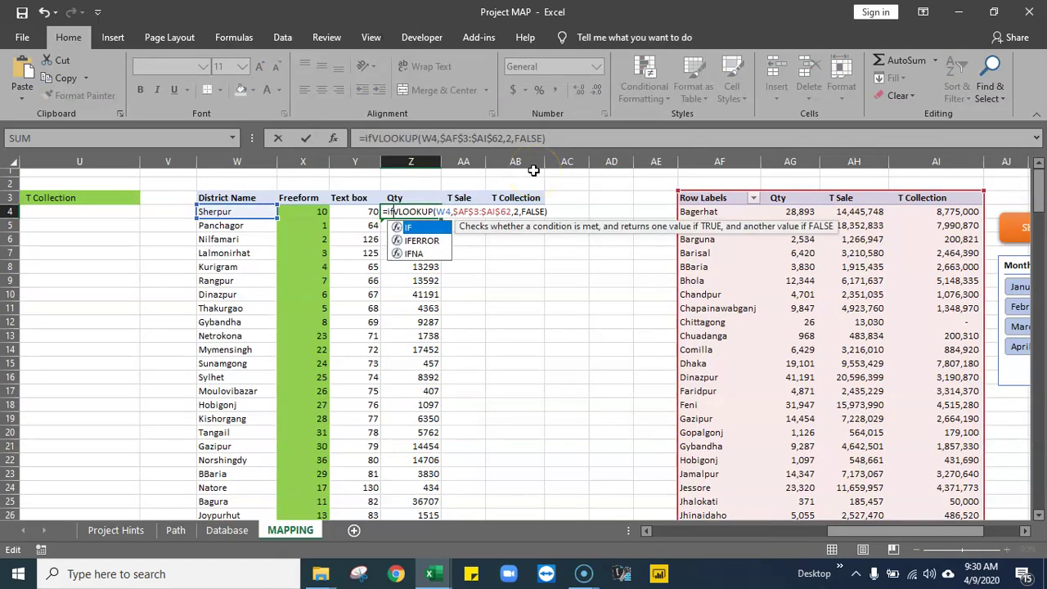
key("Down")
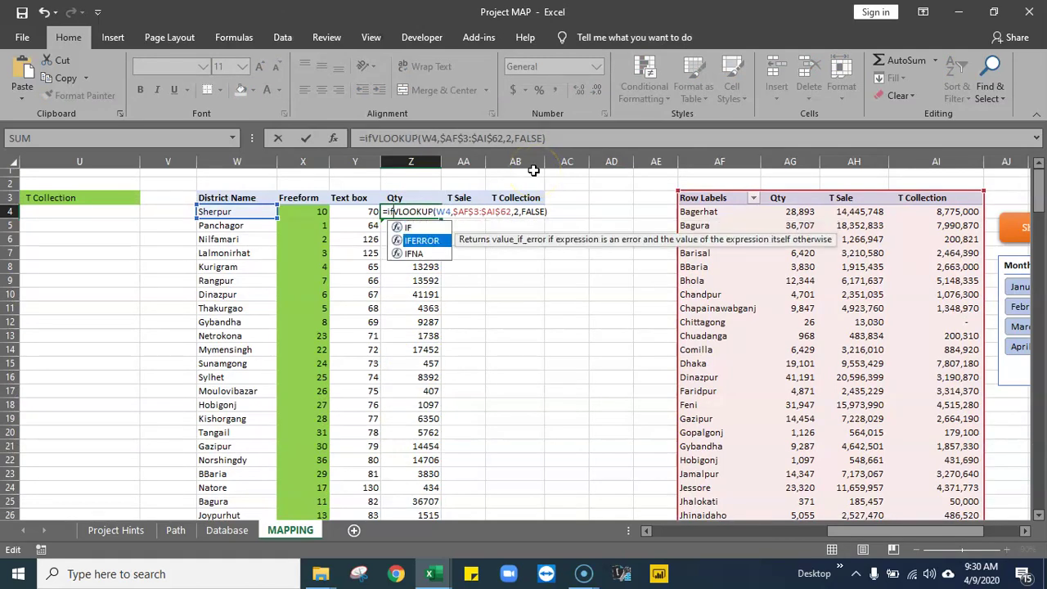
key("Tab")
left_click(584, 212)
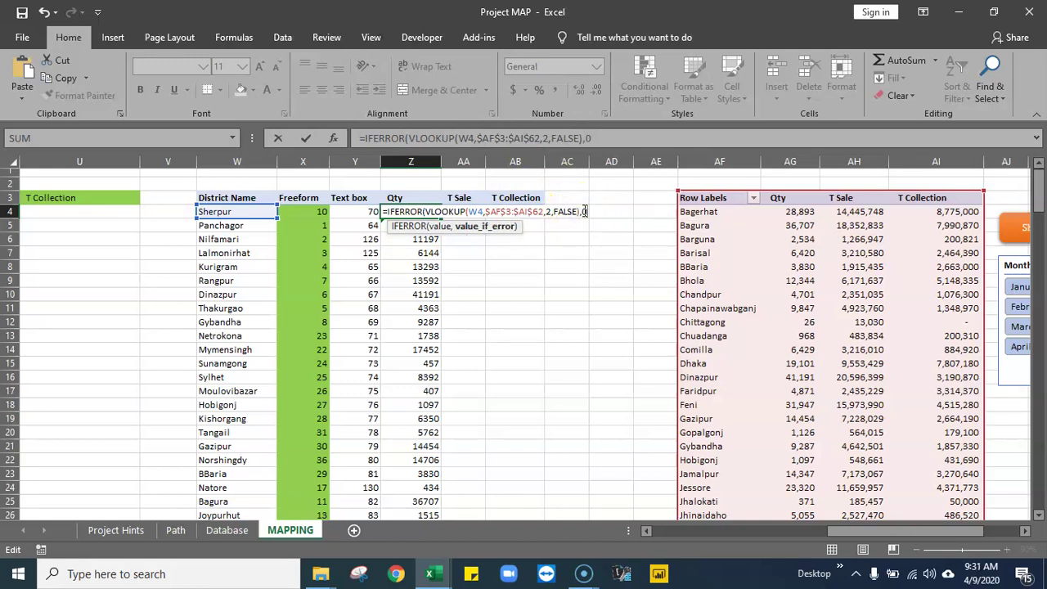
type(",0")
key("Return")
key("Return")
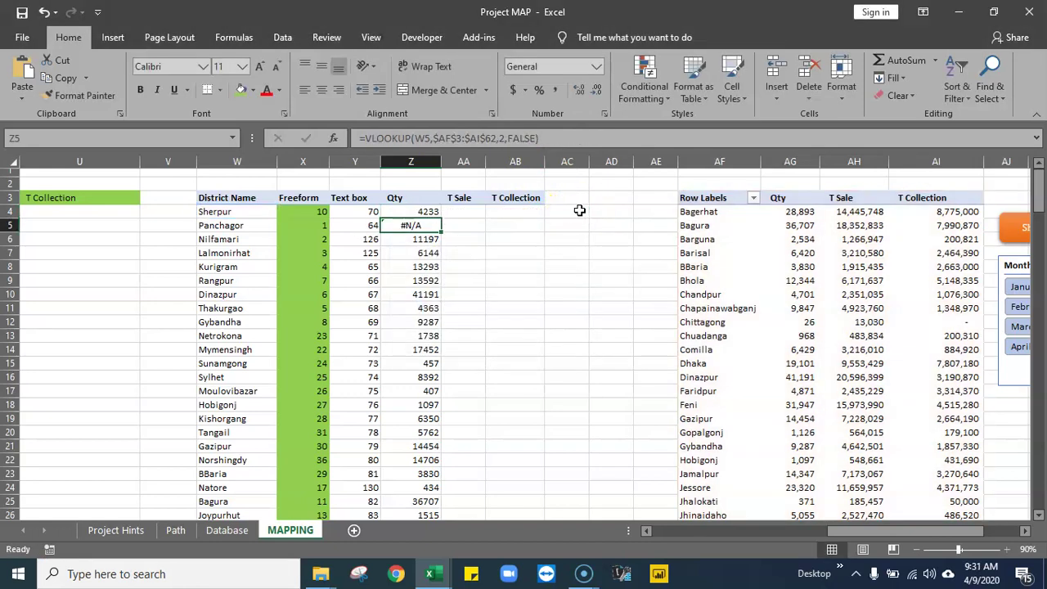
- Fill the IFERROR Qty formula down to Z67 and copy Z4 into AA4
left_click(416, 213)
double_click(441, 220)
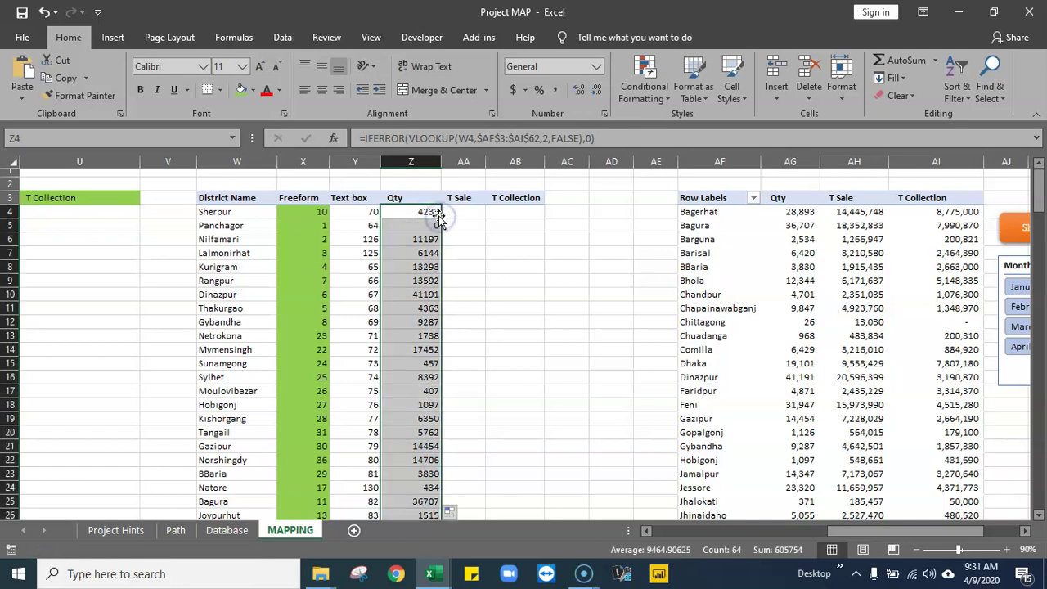
scroll(414, 317, "down", 15)
scroll(439, 427, "up", 15)
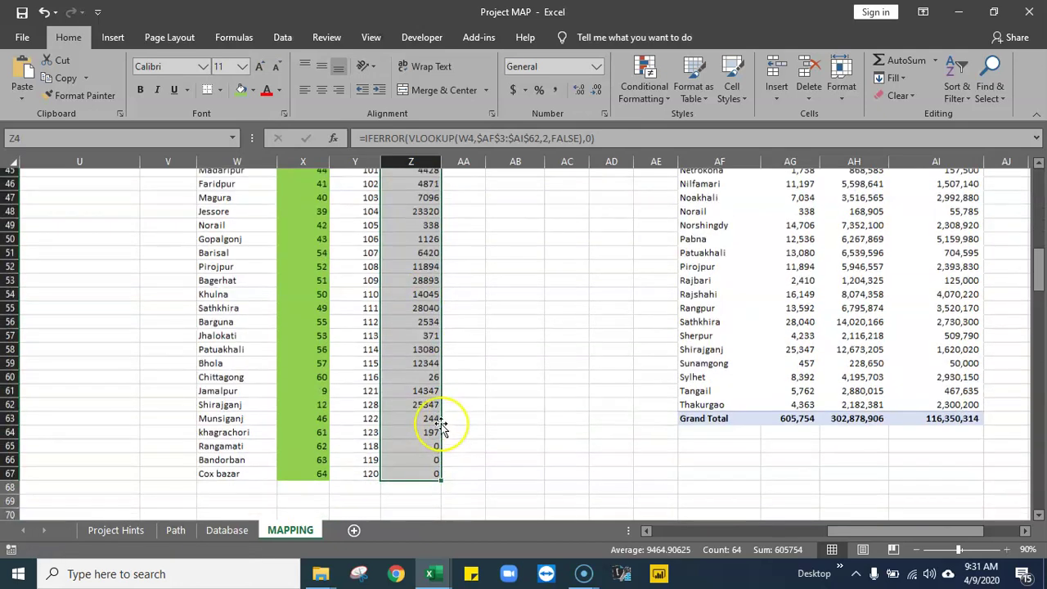
left_click(425, 212)
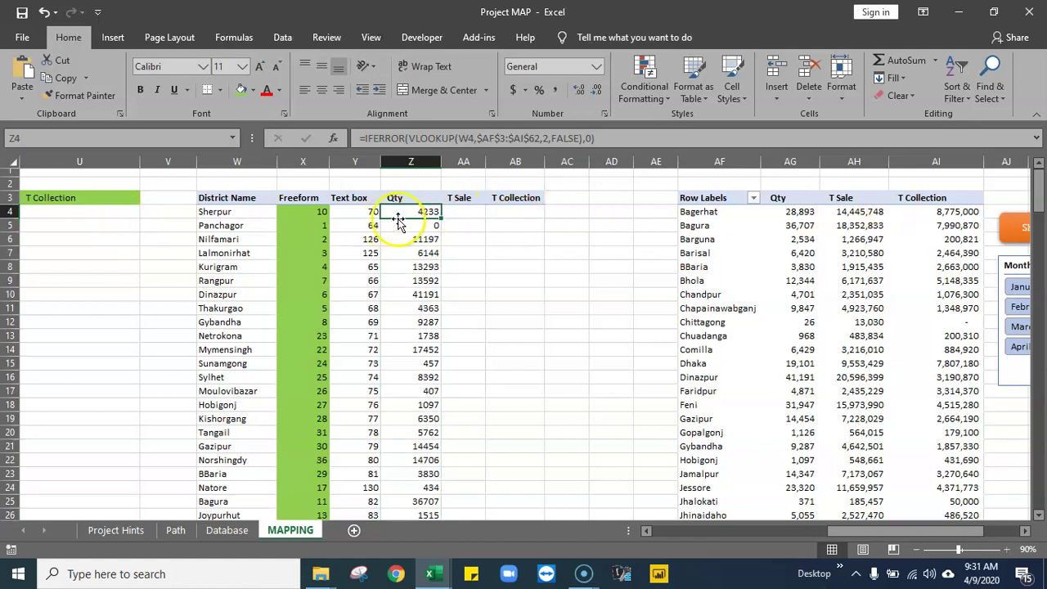
left_click_drag(441, 219, 483, 217)
- Edit AA4's copied lookup to key on W4 and return pivot column 3
left_click(470, 213)
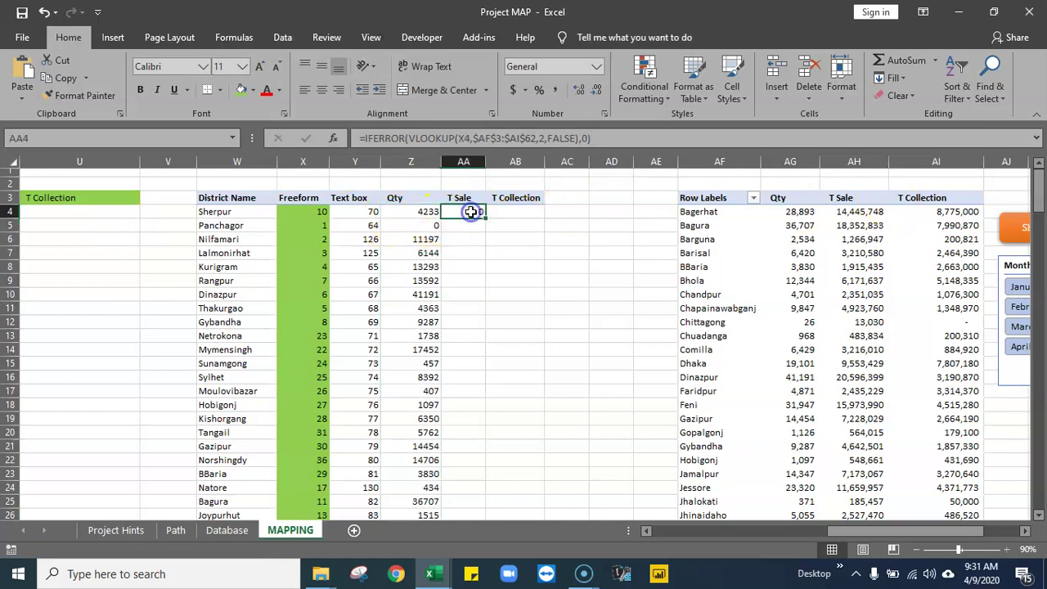
key("F2")
left_click_drag(306, 219, 218, 215)
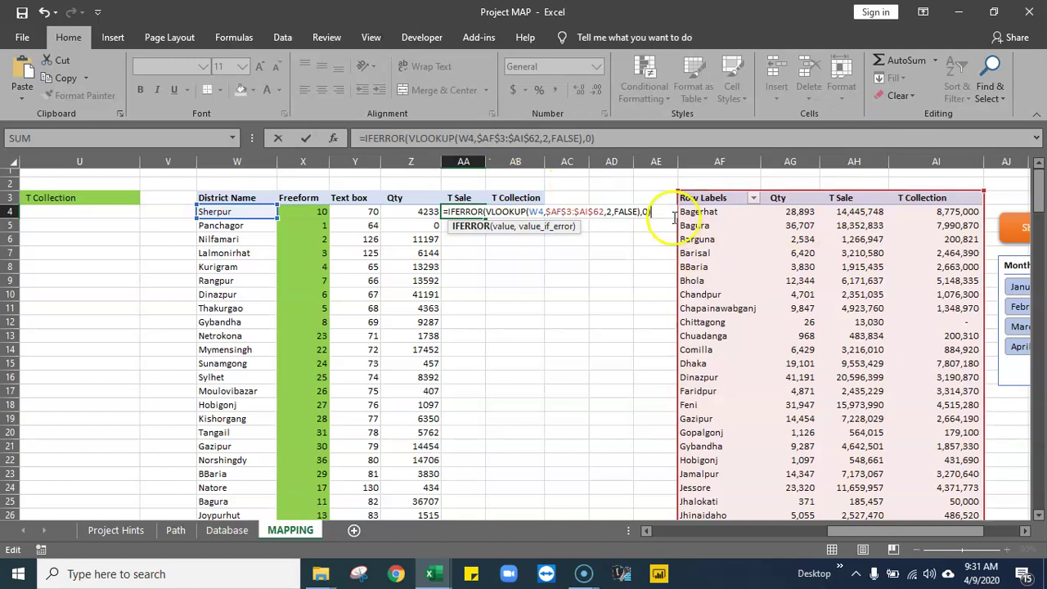
left_click(613, 211)
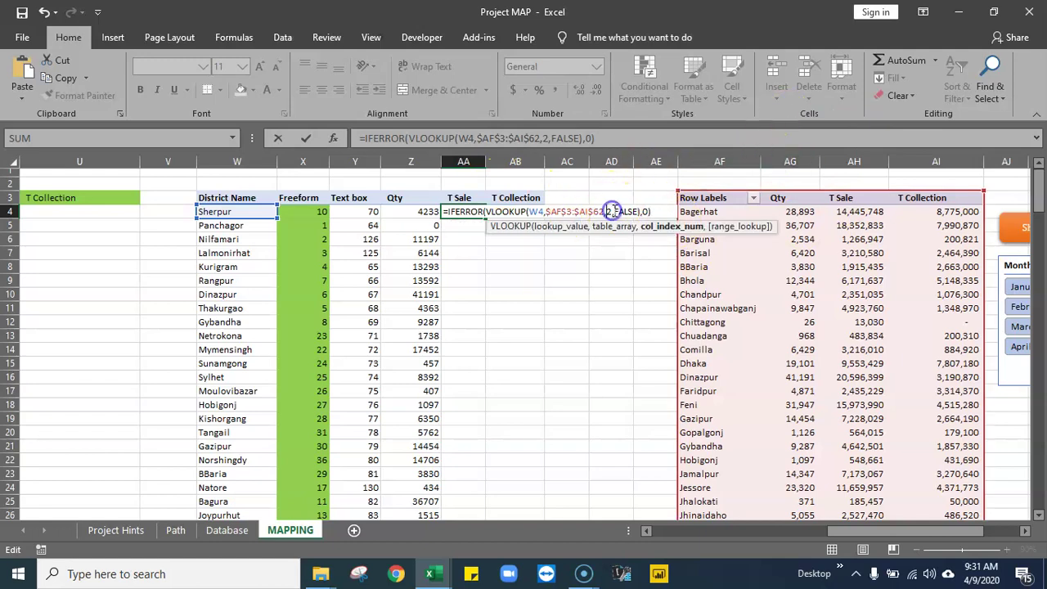
key("Return")
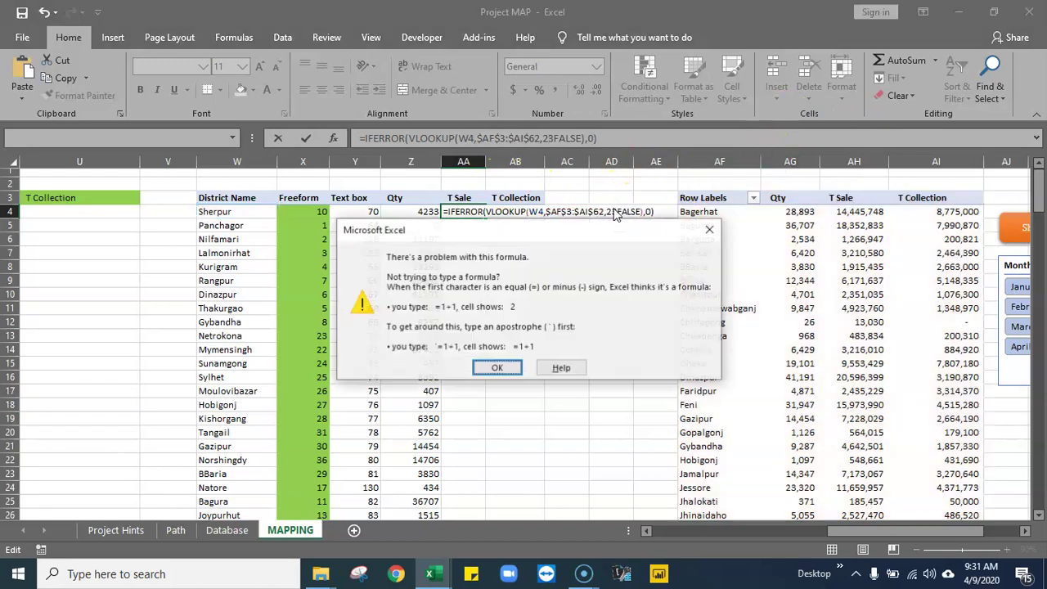
left_click(431, 370)
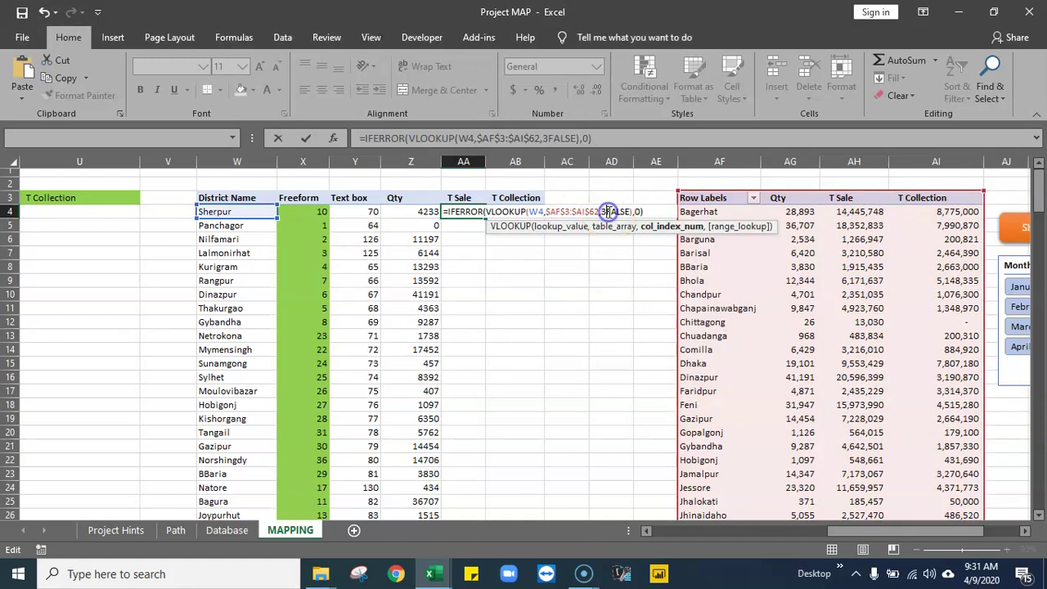
type(",")
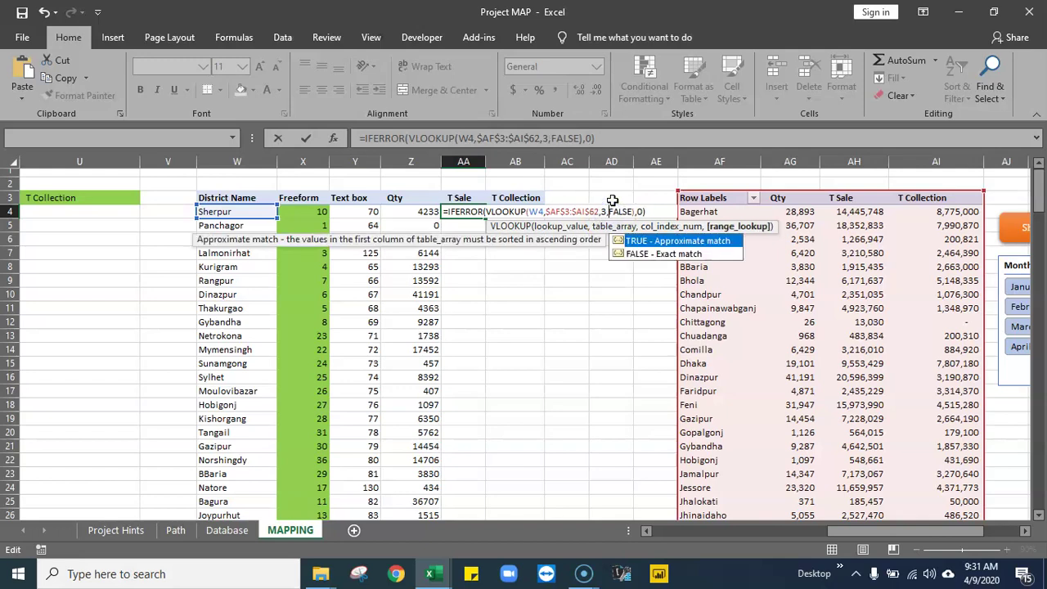
key("Return")
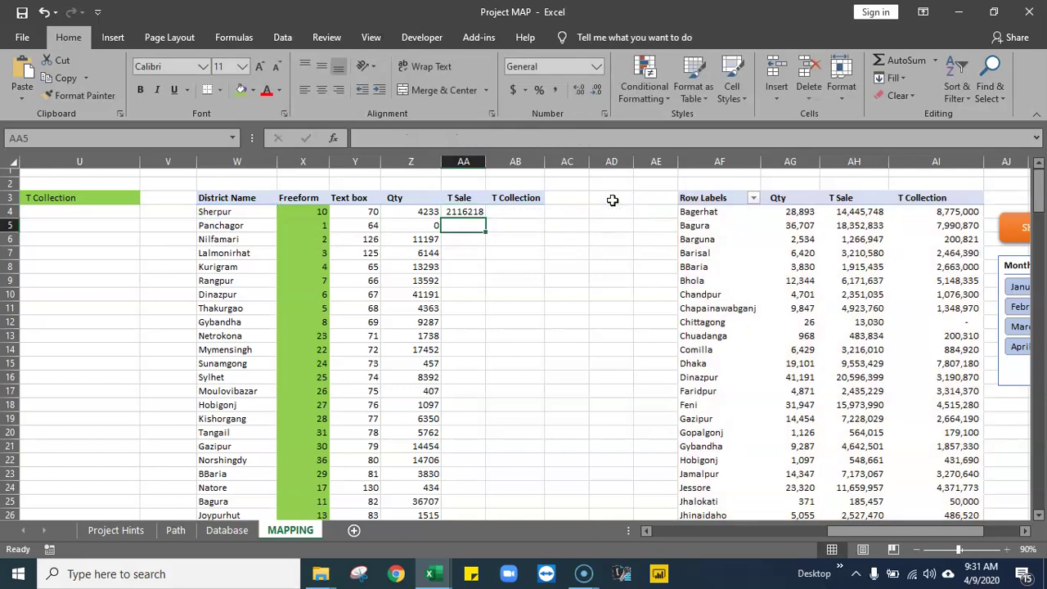
- Fill the T Sale formula down every district and autofit column AA
left_click(466, 212)
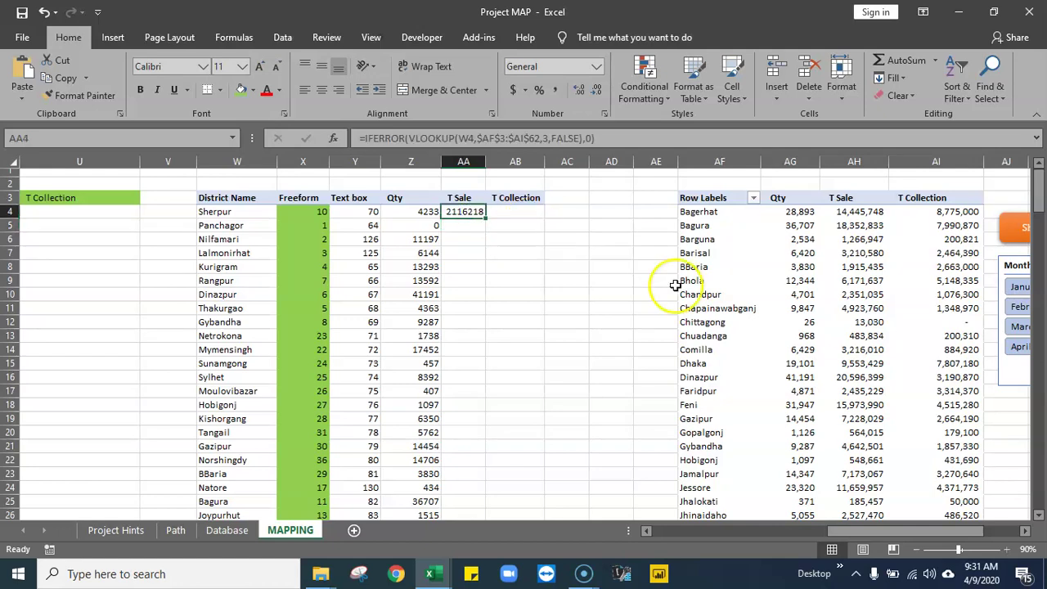
double_click(484, 218)
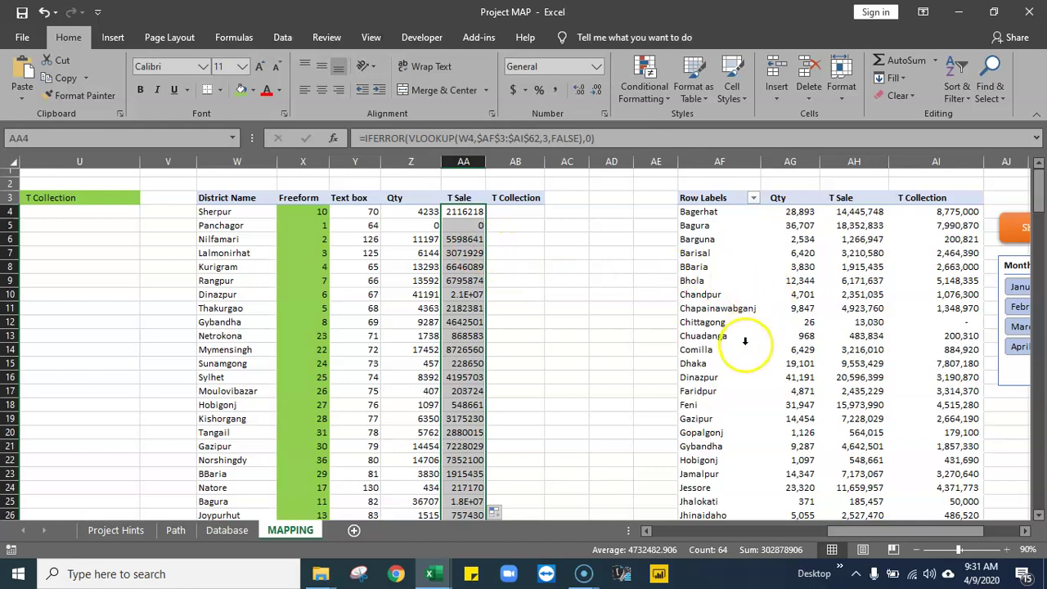
scroll(736, 421, "down", 2)
scroll(743, 459, "down", 5)
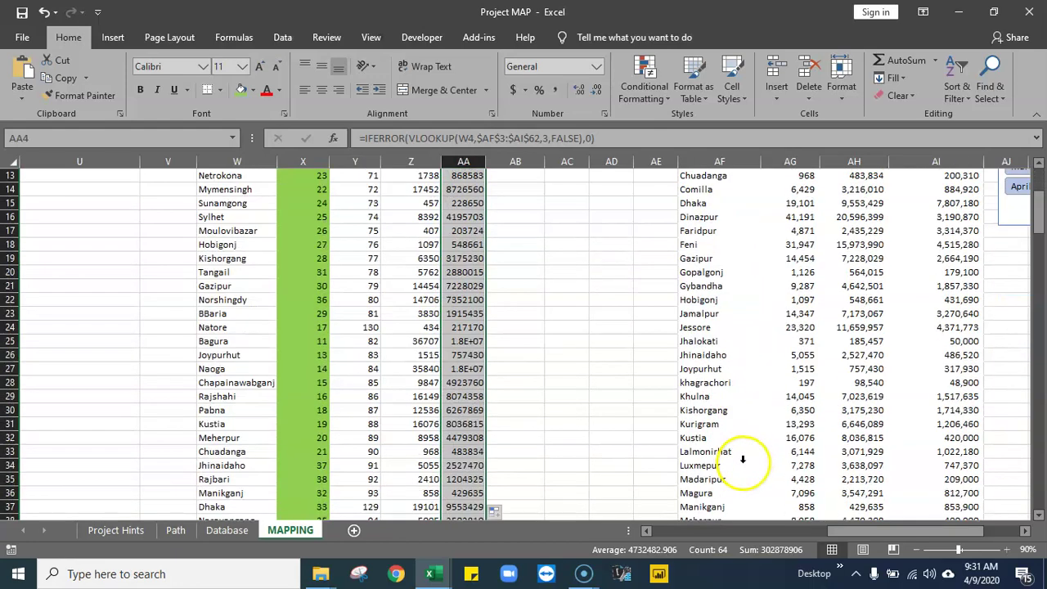
scroll(742, 484, "down", 1)
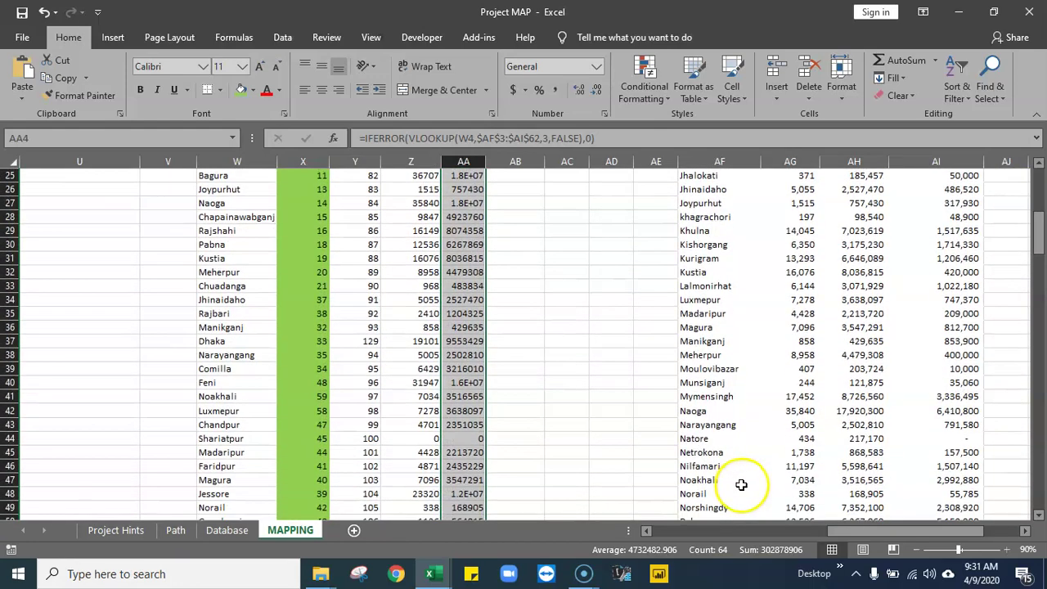
left_click_drag(851, 466, 806, 452)
scroll(612, 318, "up", 8)
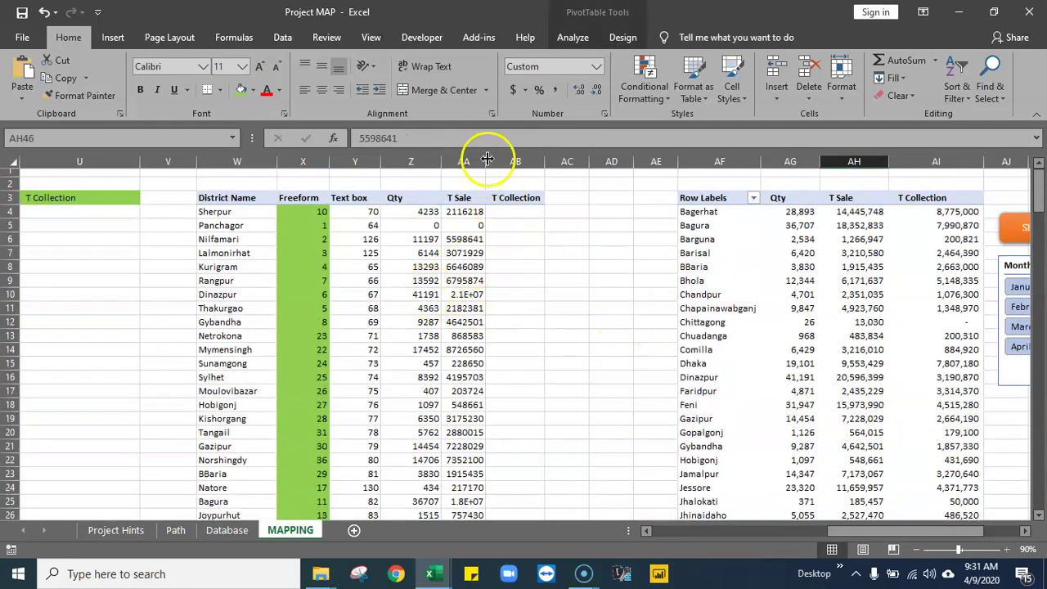
double_click(485, 159)
- Copy the T Sale formula into AB4, keyed on W4 and returning column 4
left_click(523, 213)
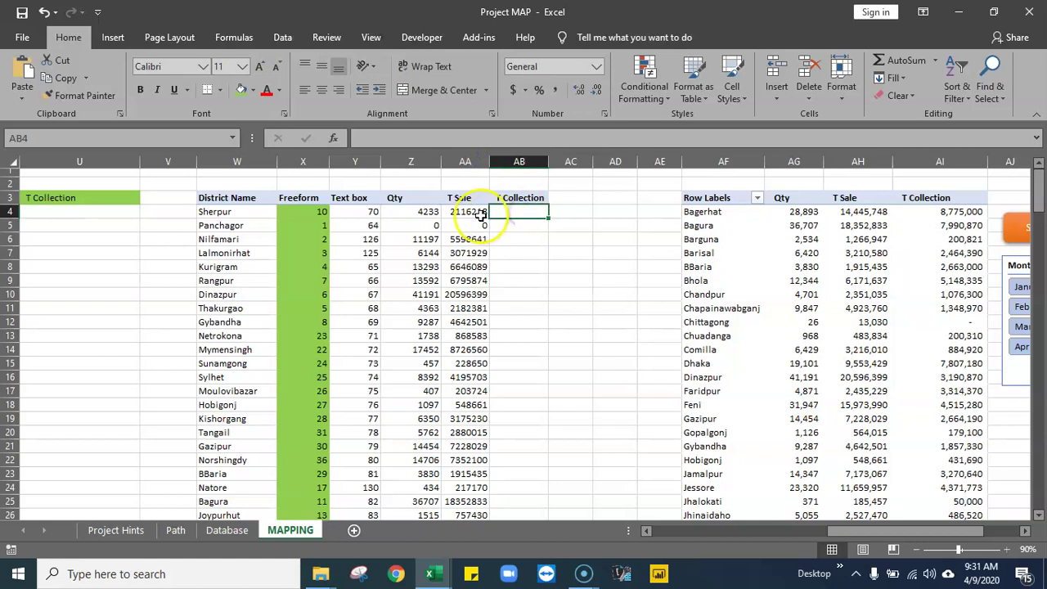
left_click(477, 212)
left_click_drag(488, 219, 533, 219)
double_click(532, 214)
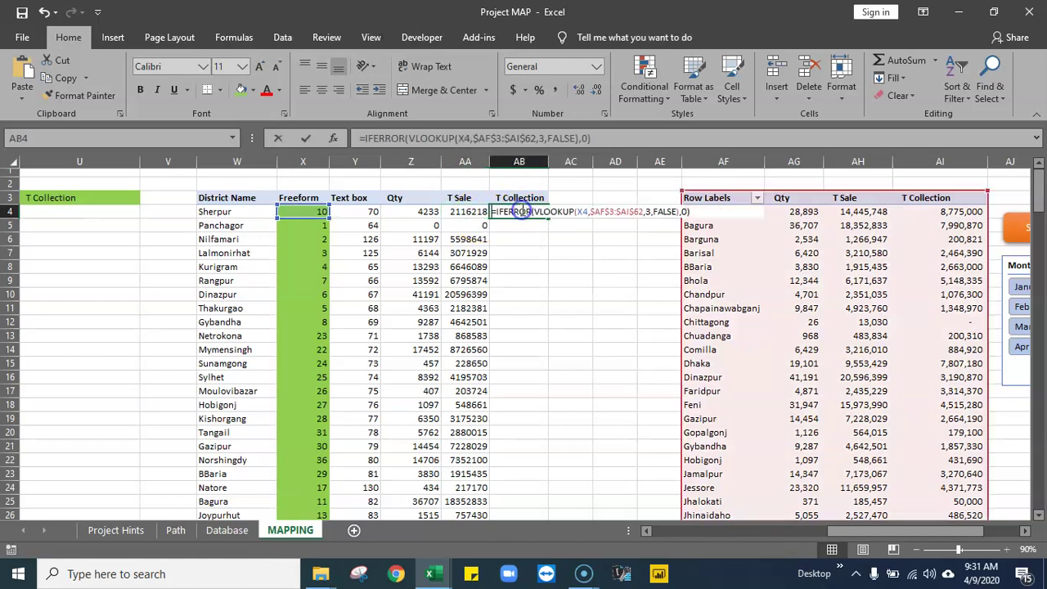
left_click_drag(307, 216, 237, 213)
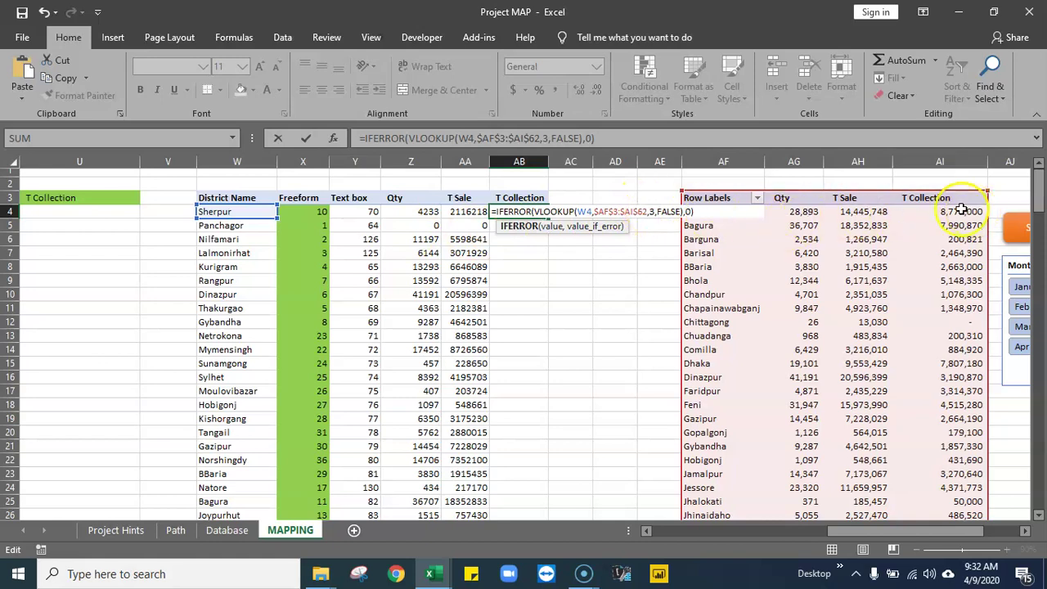
left_click(652, 212)
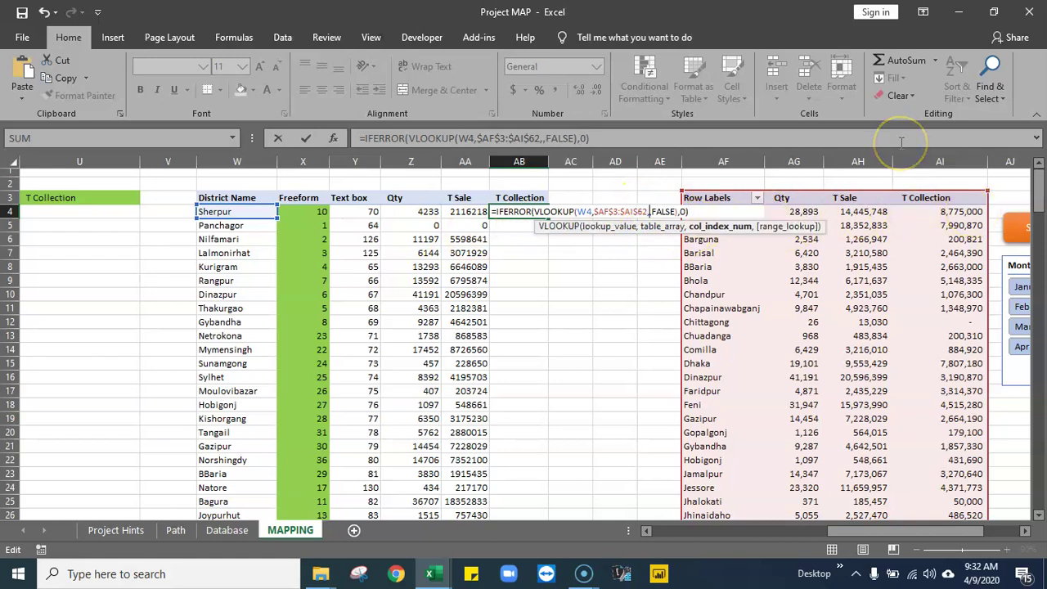
key("Return")
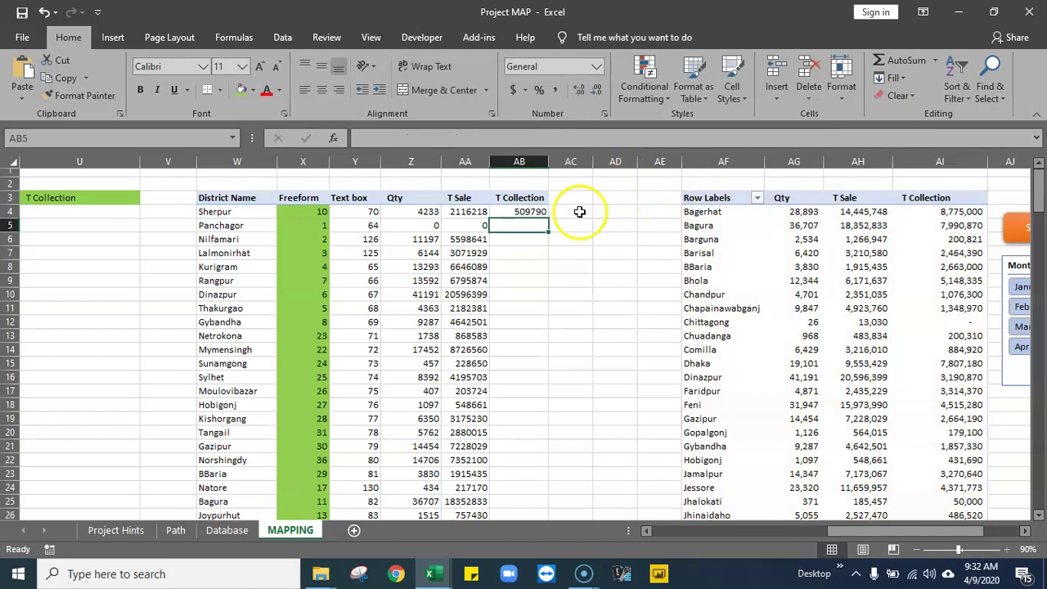
- Fill the T Collection lookup down and confirm Sherpur's 509790 against the pivot
left_click(524, 213)
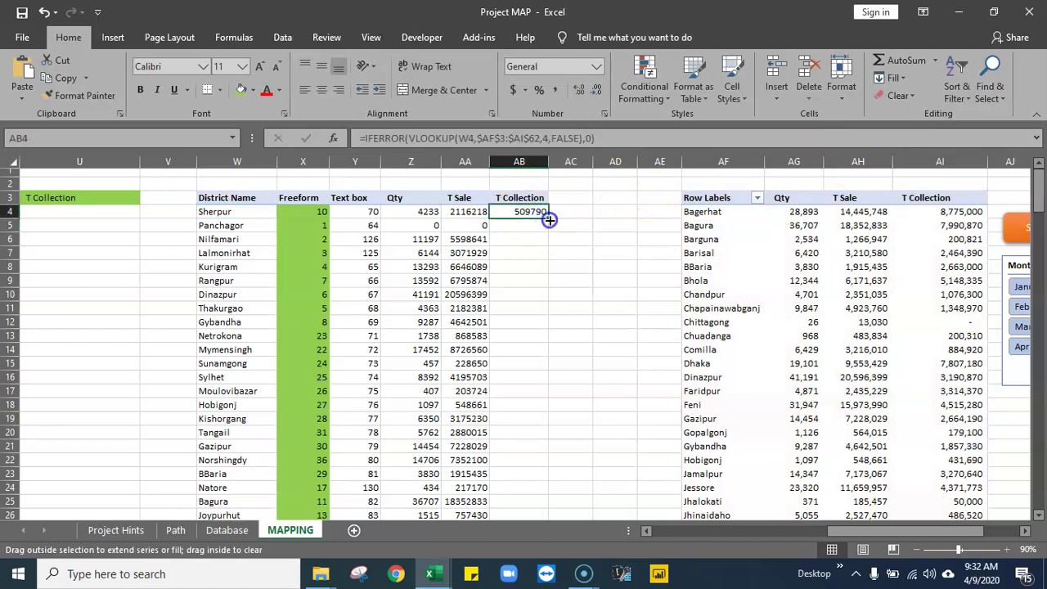
double_click(550, 221)
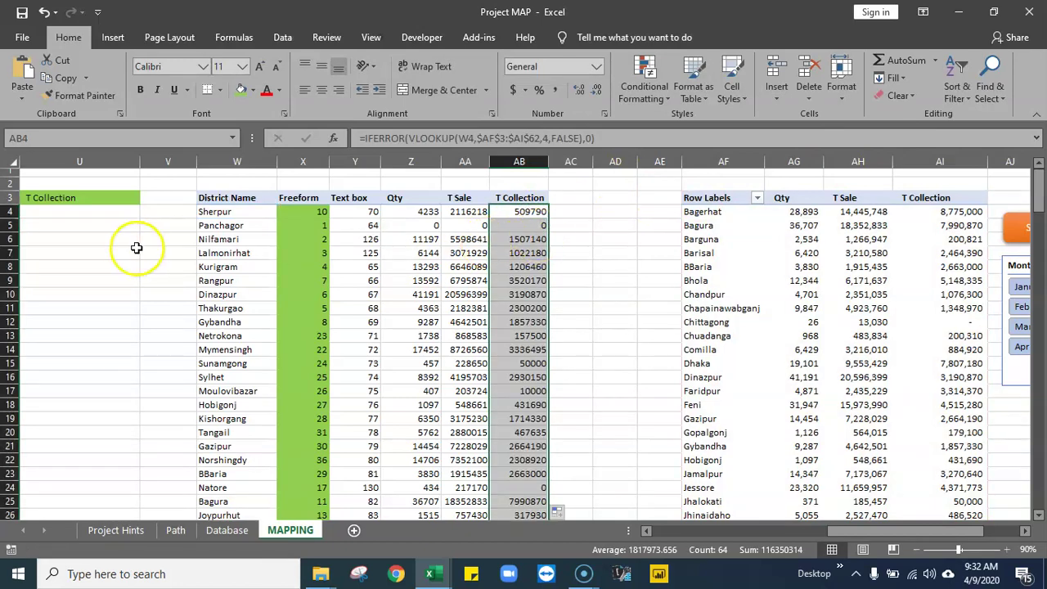
scroll(806, 376, "down", 14)
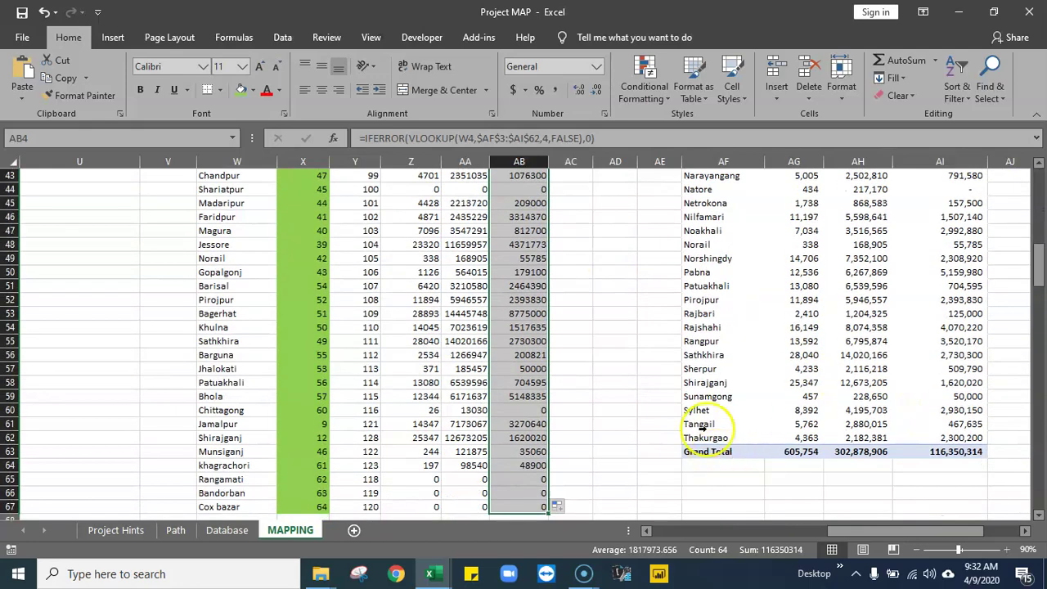
left_click(956, 368)
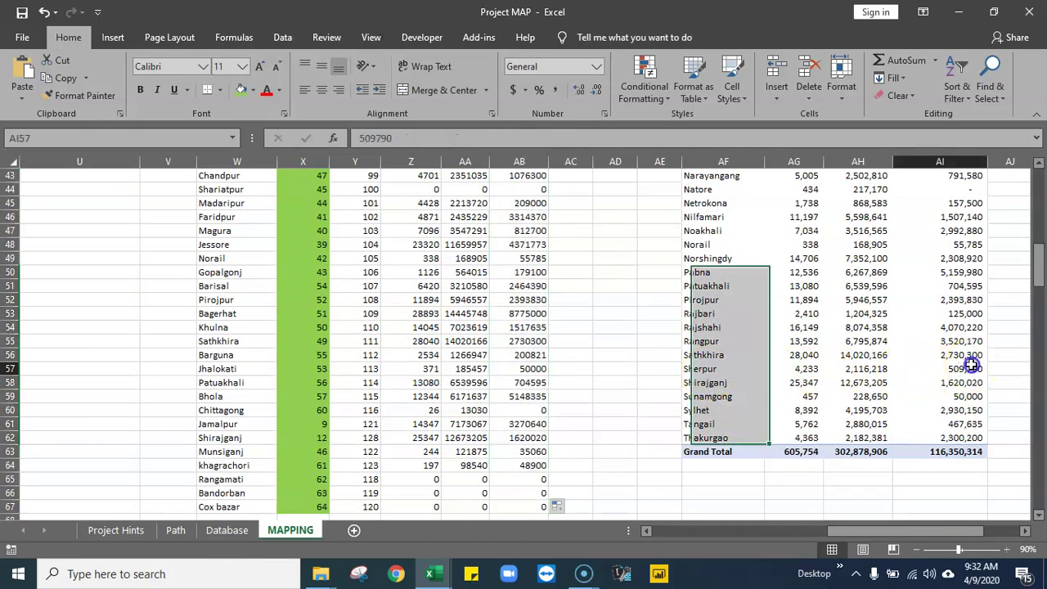
scroll(625, 367, "up", 14)
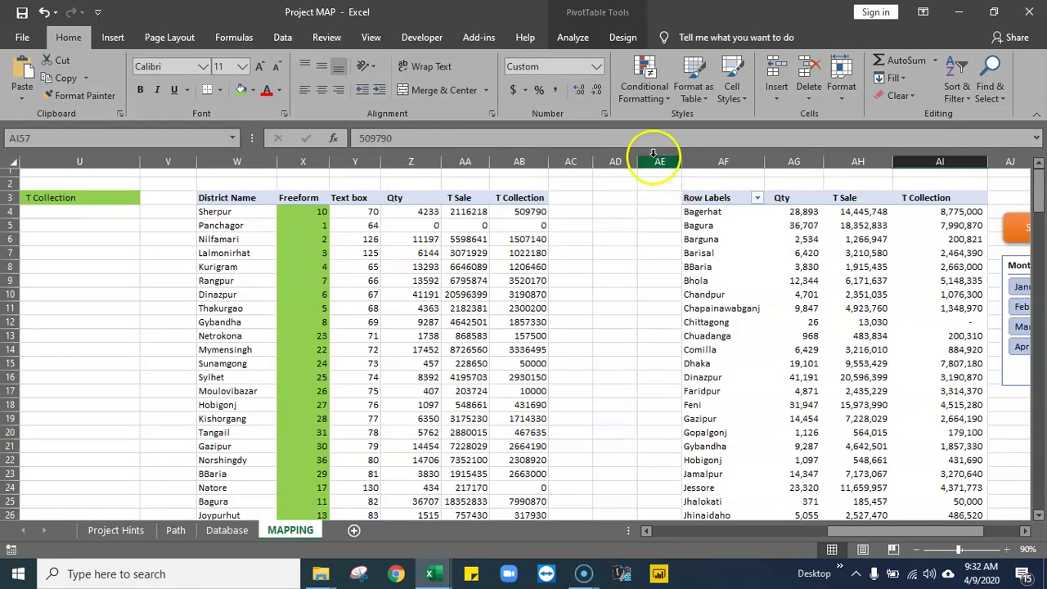
left_click(576, 199)
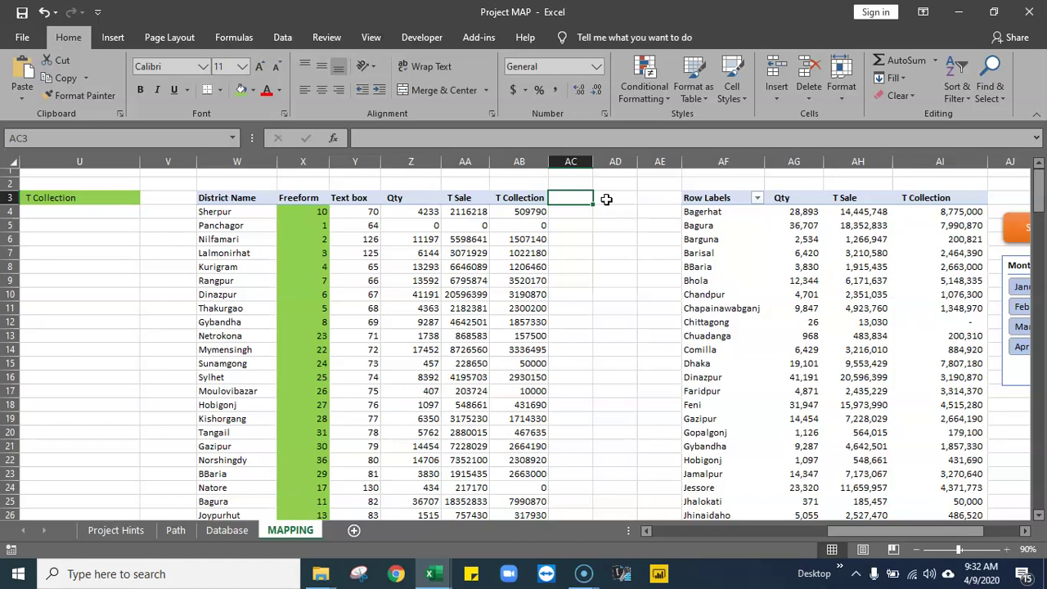
- Enter the heading 'Output' in AC3
left_click(66, 197)
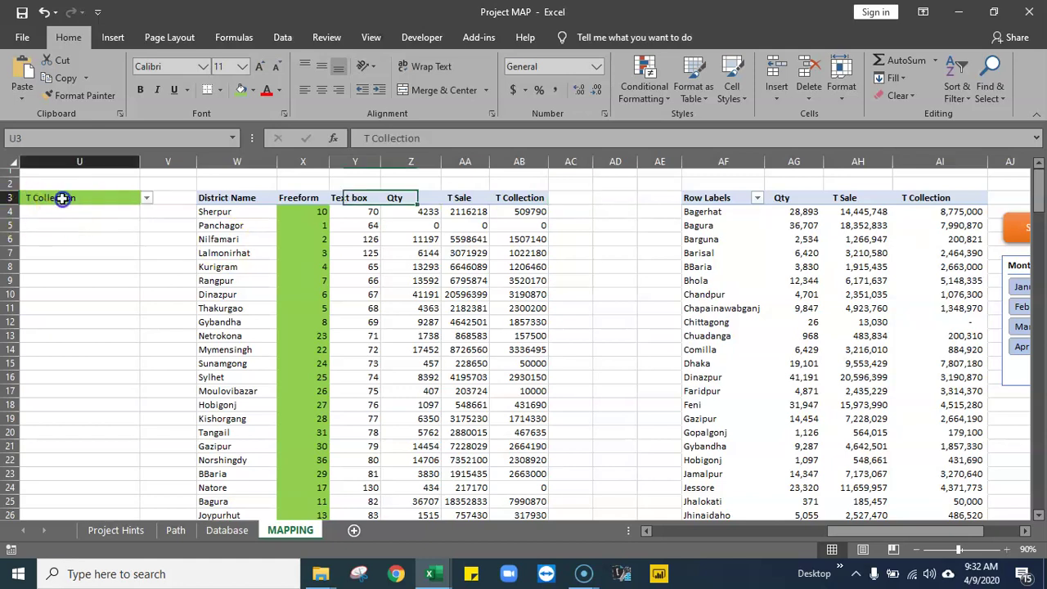
left_click(580, 198)
type("Output")
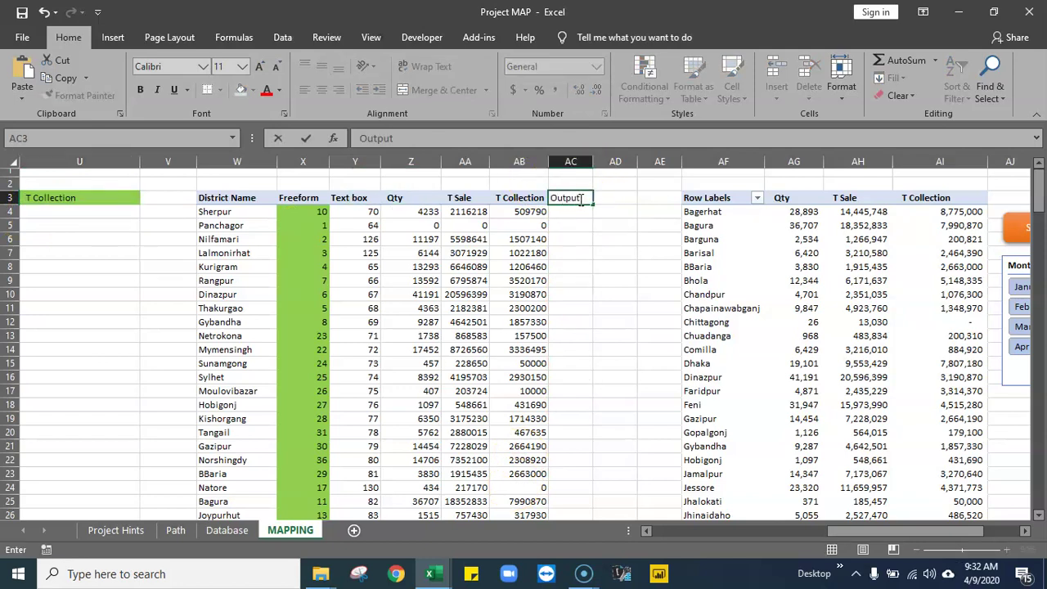
key("Return")
left_click(579, 198)
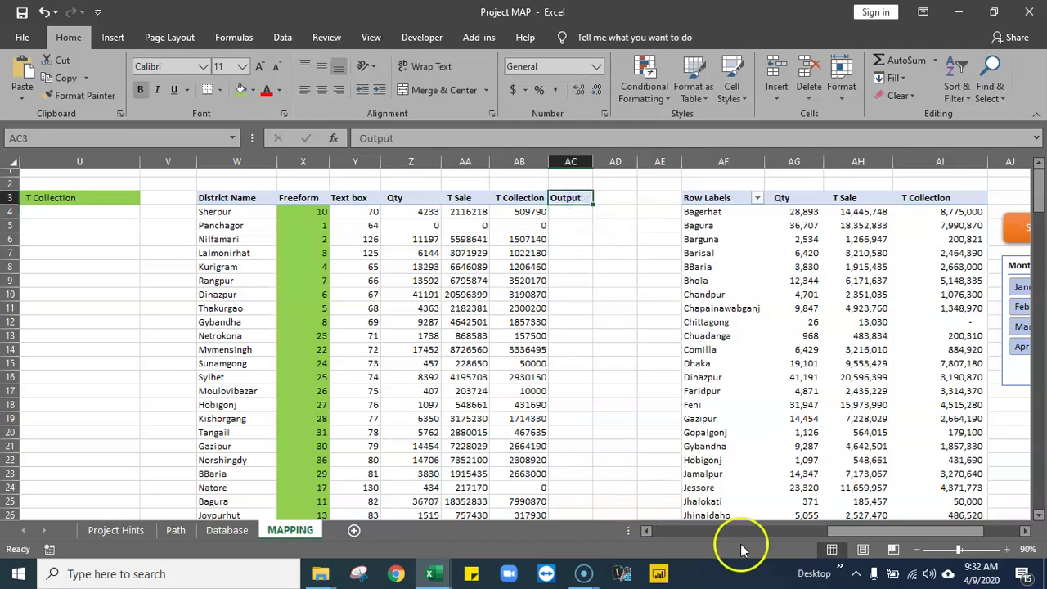
mouse_move(867, 530)
left_mouse_down()
mouse_move(647, 528)
mouse_move(634, 570)
mouse_move(720, 533)
mouse_move(882, 528)
left_mouse_up()
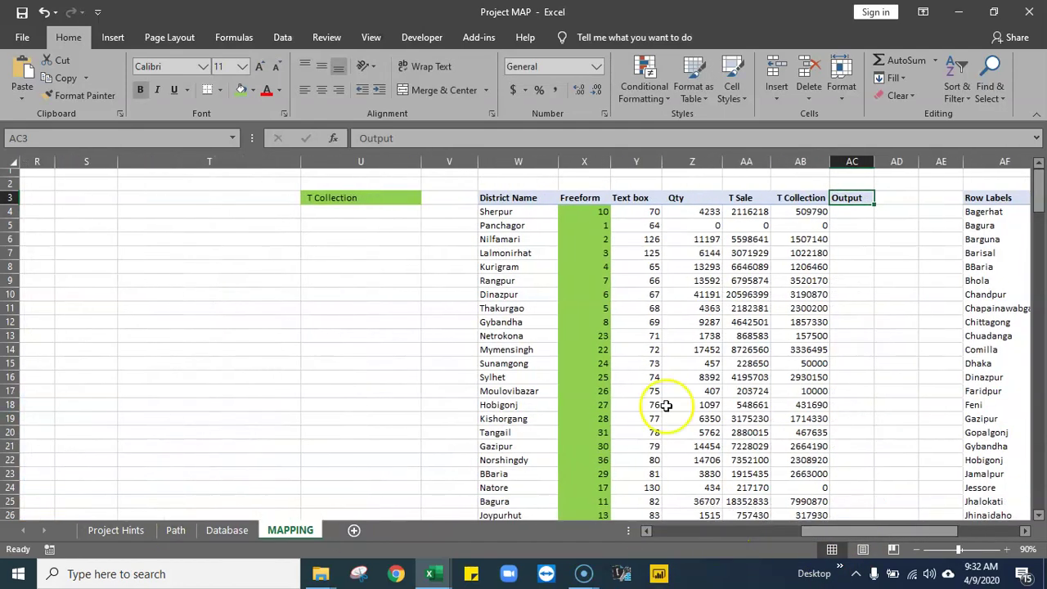
- Switch the U3 selector dropdown from T Collection to Qty
left_click(346, 199)
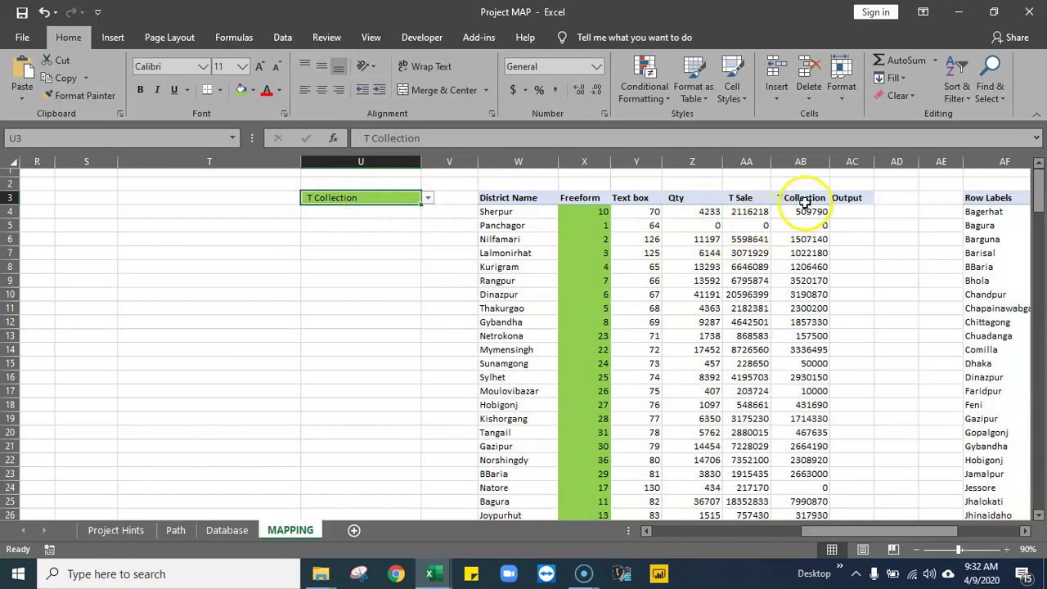
left_click(862, 211)
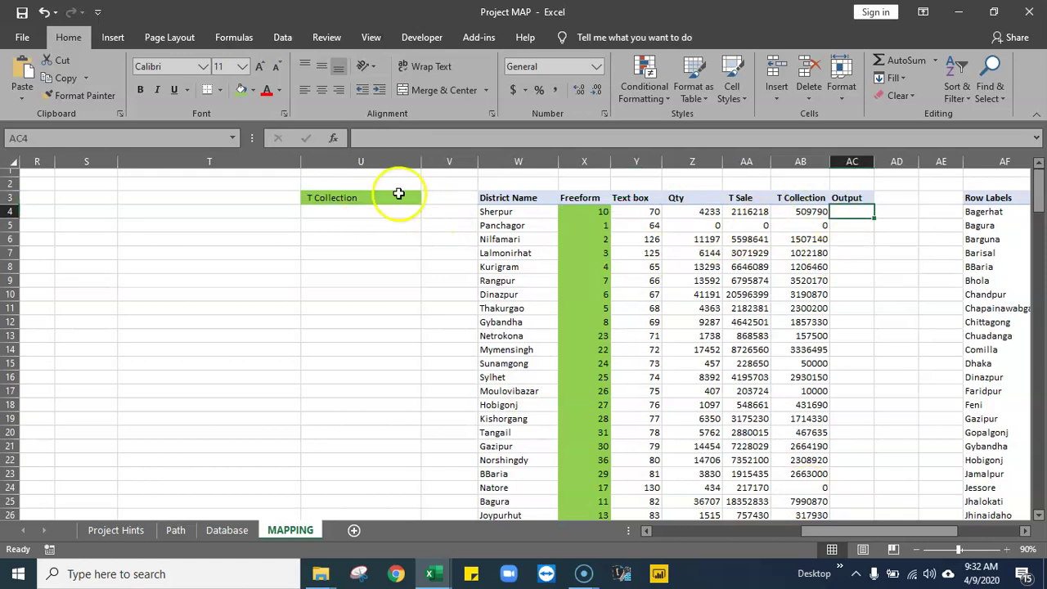
left_click(401, 198)
left_click(434, 194)
left_click(413, 197)
left_click(427, 197)
left_click(327, 207)
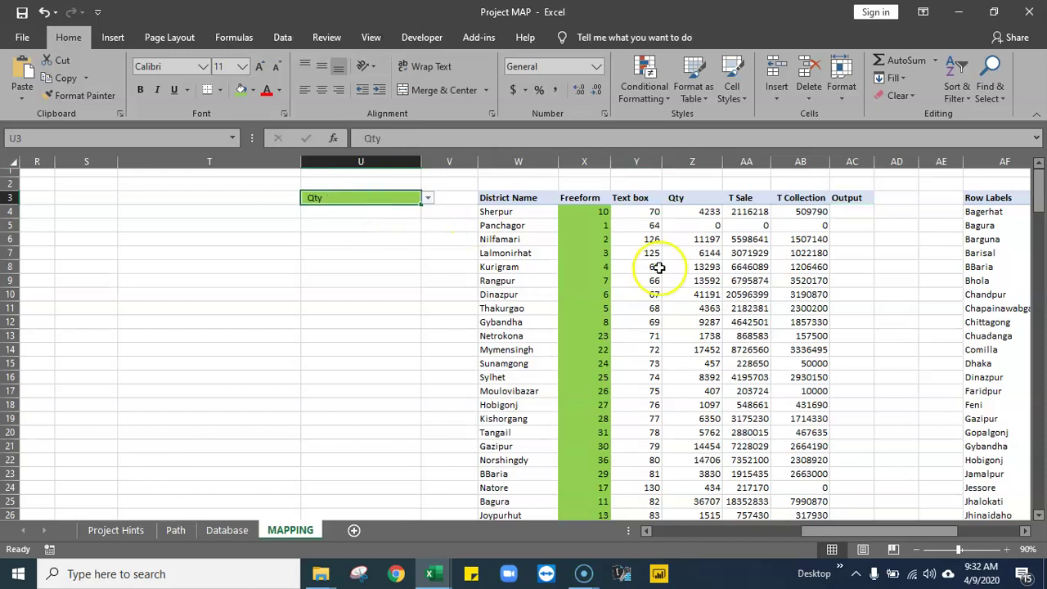
left_click(851, 212)
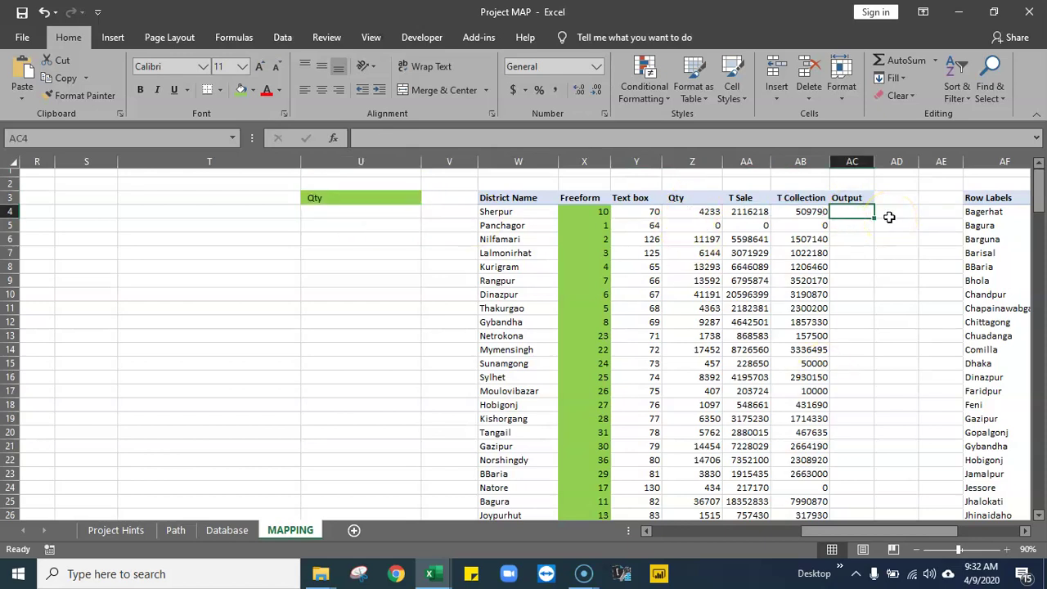
- Start AC4's formula as =INDEX over absolute range $Z$4:$AB$67, followed by a MATCH
type("=")
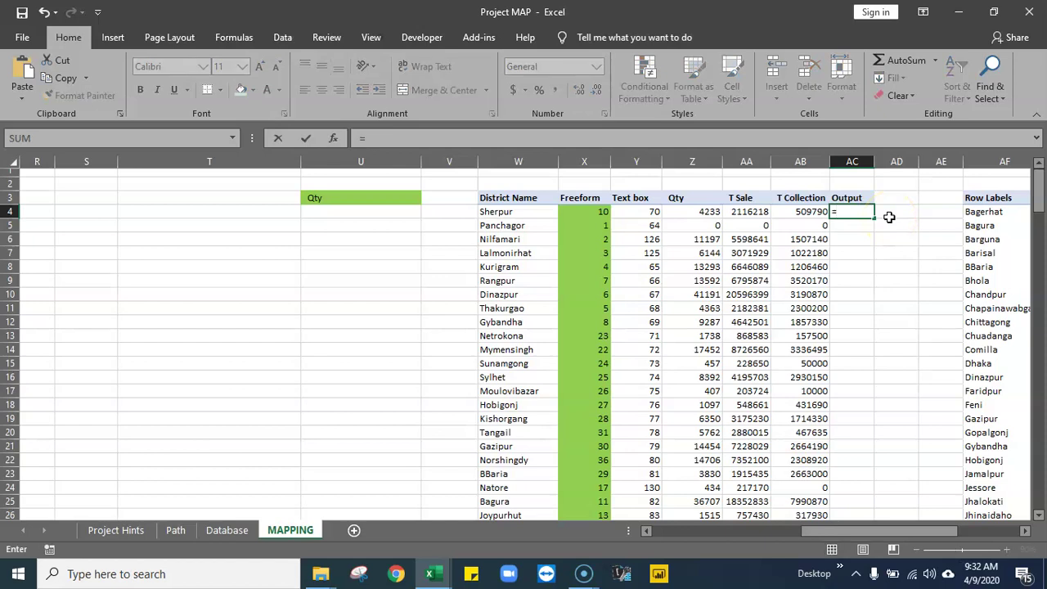
type("in")
key("Tab")
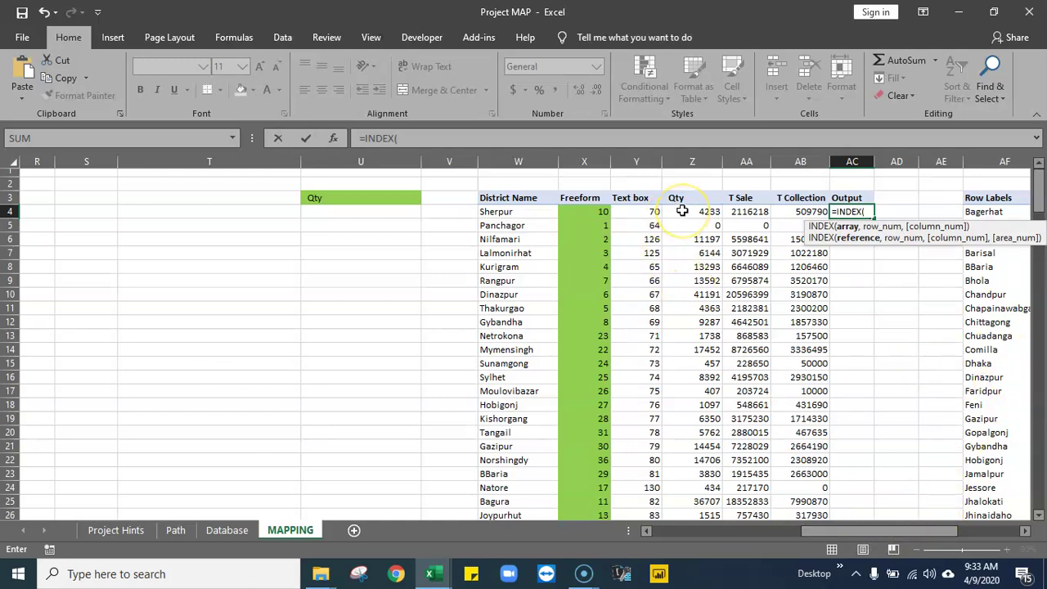
left_click_drag(682, 211, 779, 223)
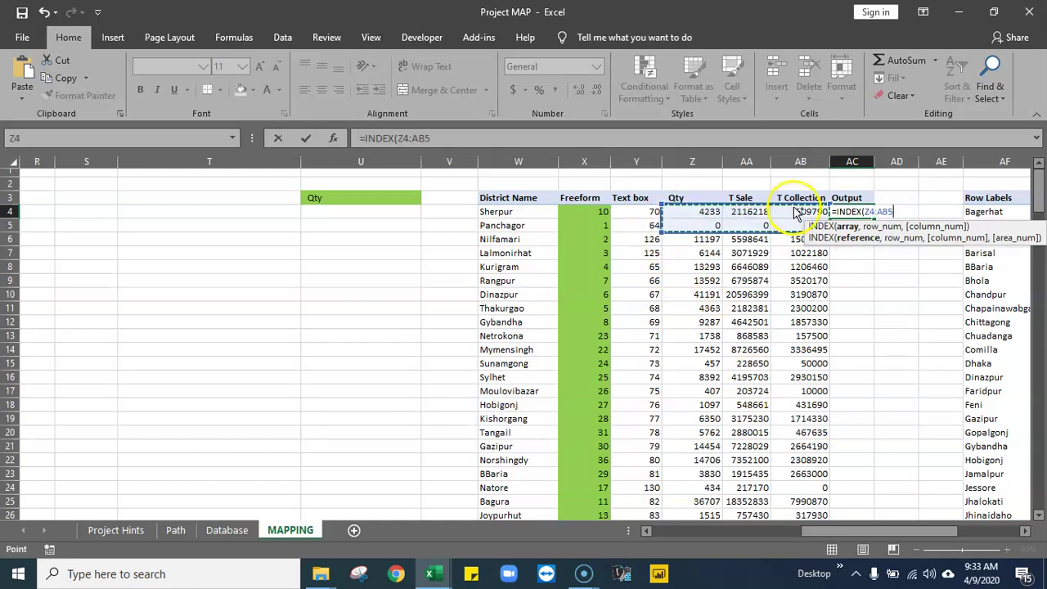
key("ctrl+shift+Down")
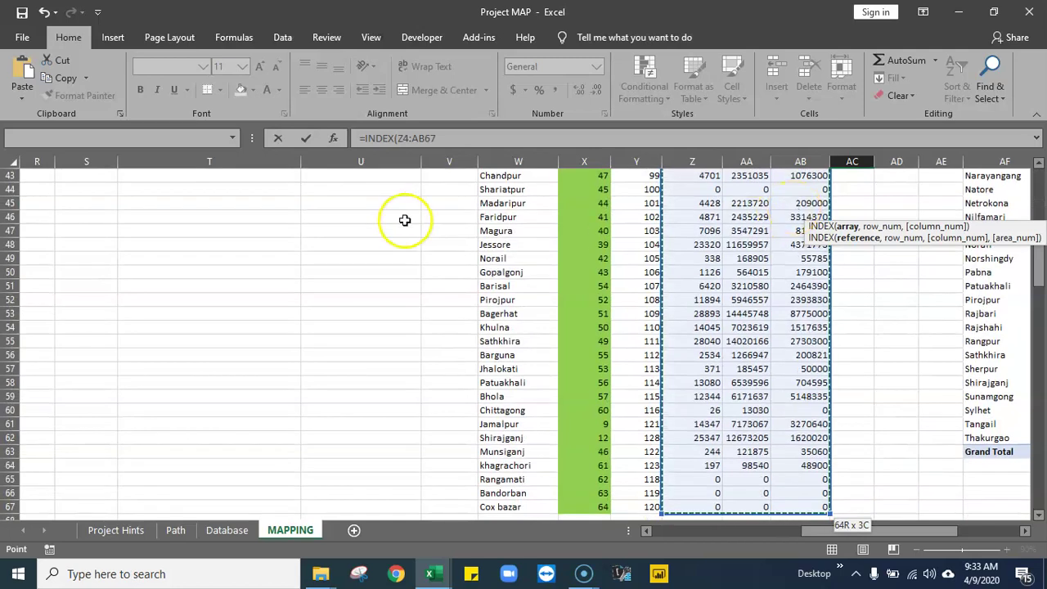
key("F4")
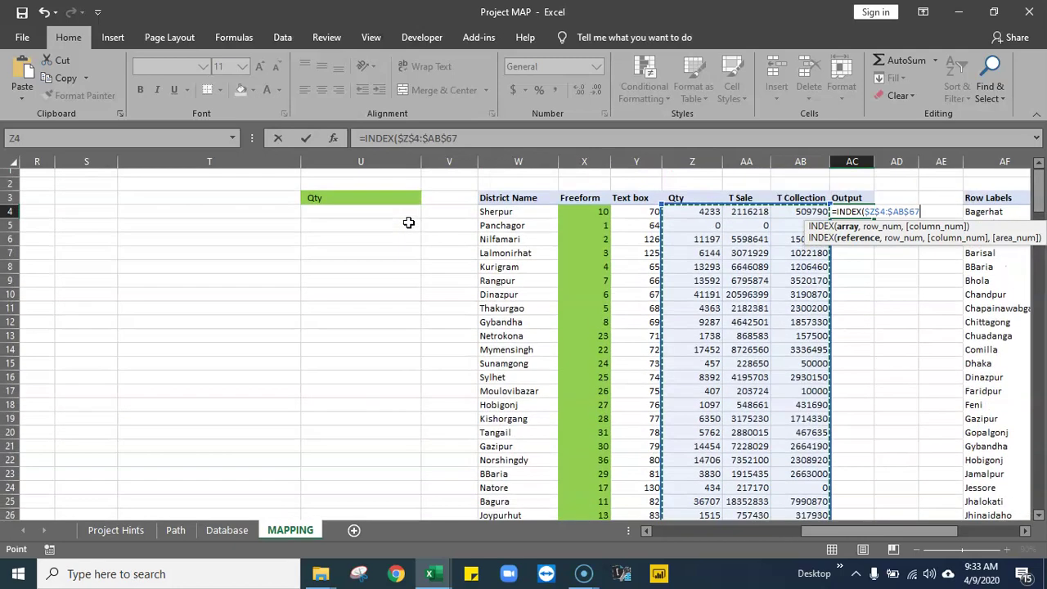
type(",")
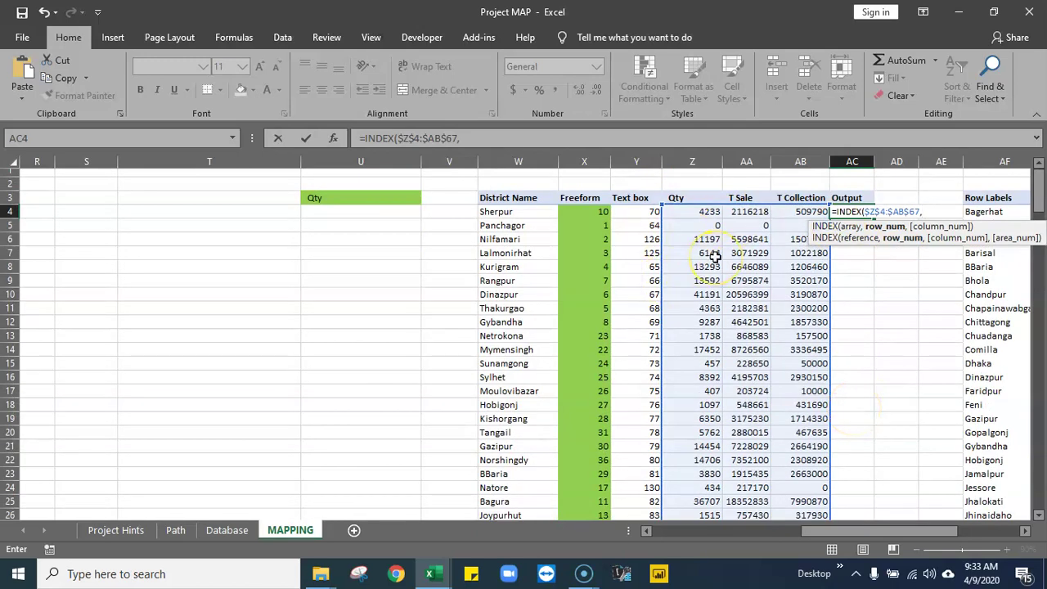
type(",")
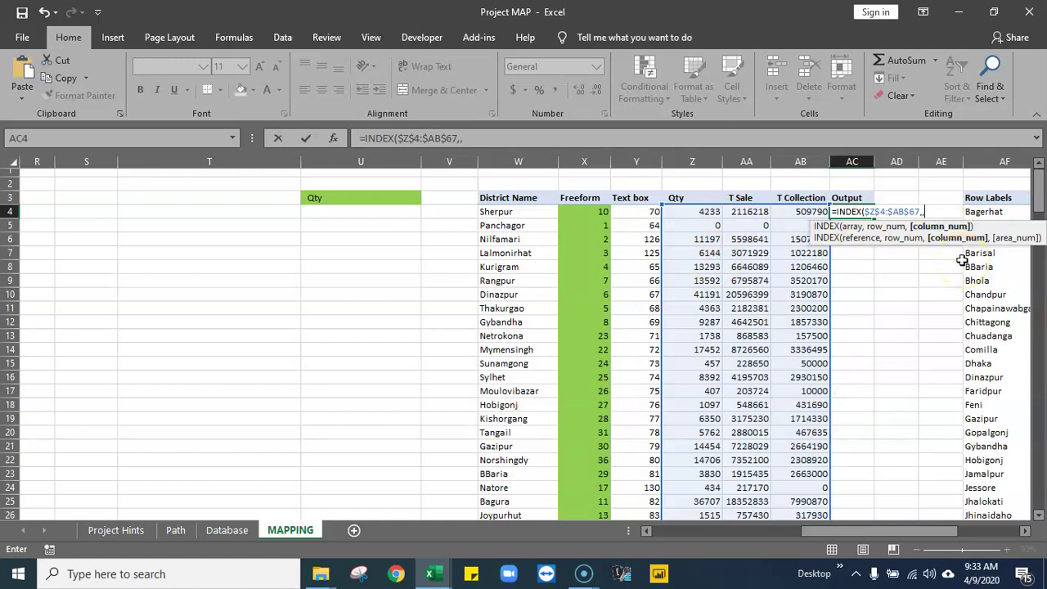
type("mat")
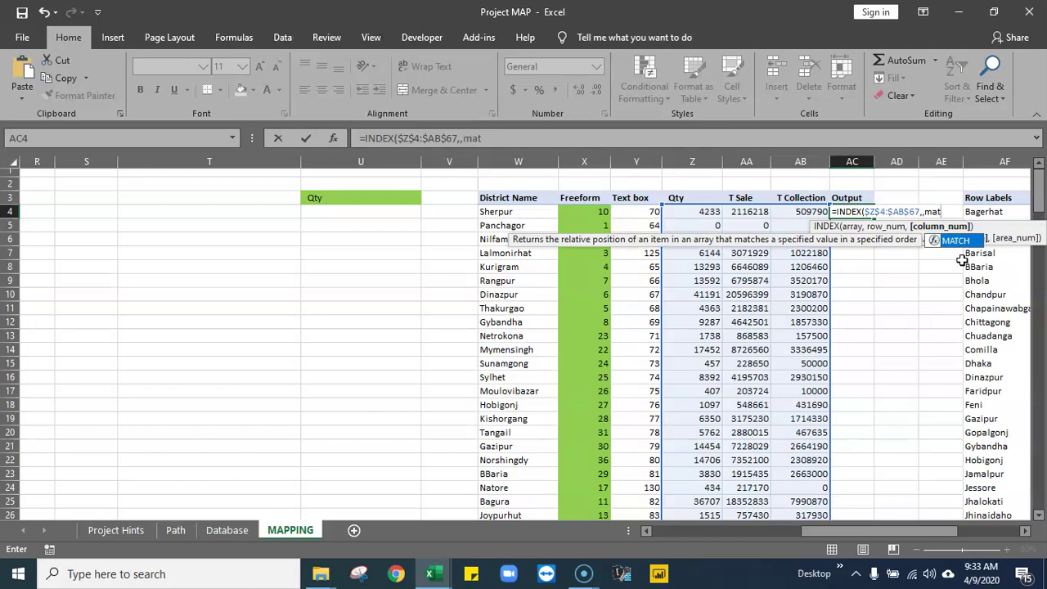
key("Tab")
type(")")
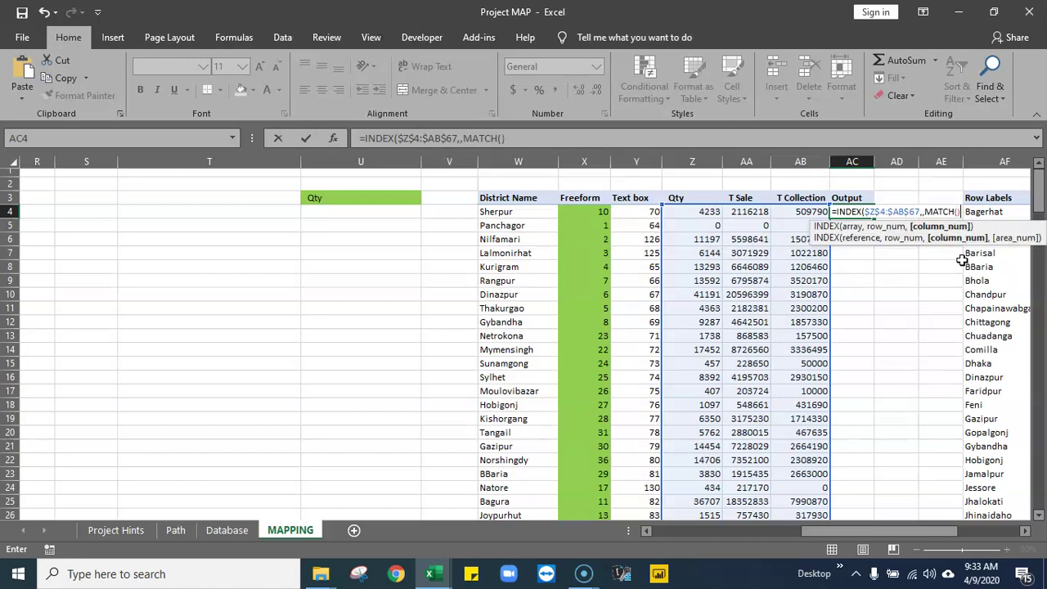
- Complete the MATCH with $U$3, header row $Z$3:$AB$3 and exact match 0, and enter it
left_click(503, 139)
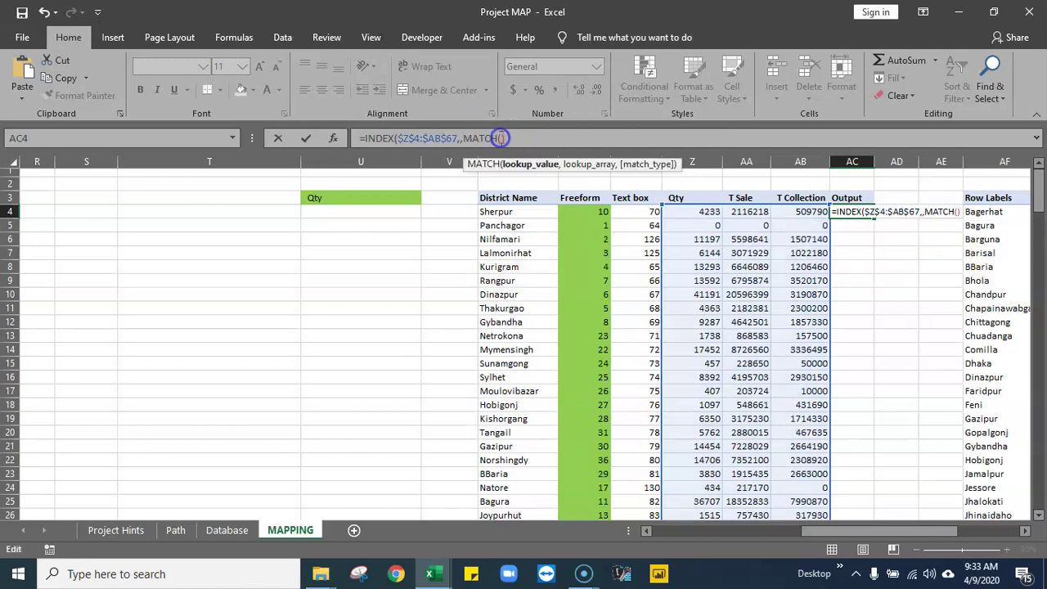
left_click(337, 196)
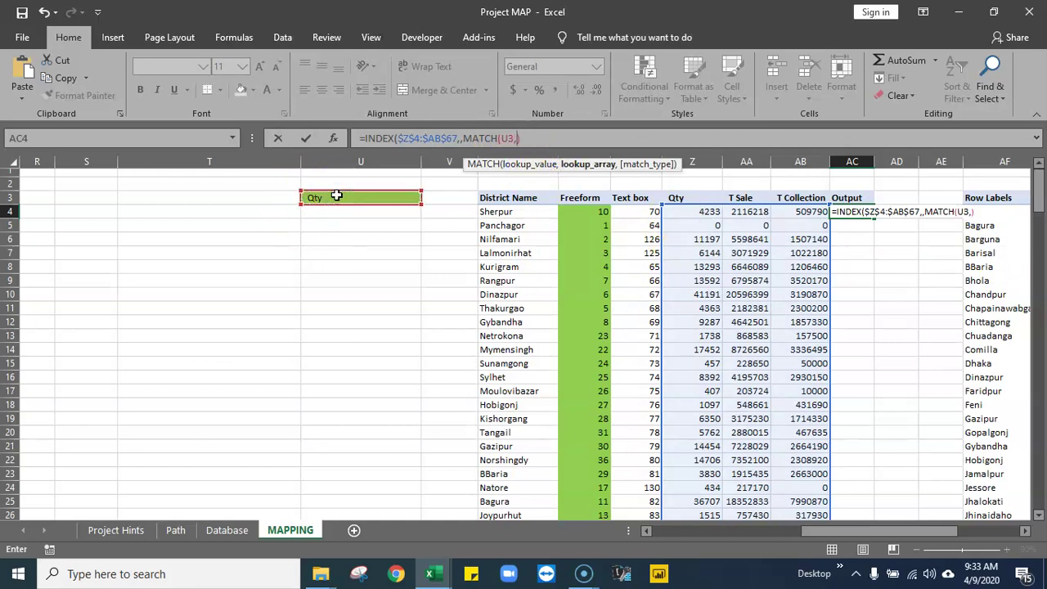
left_click(504, 139)
type(",")
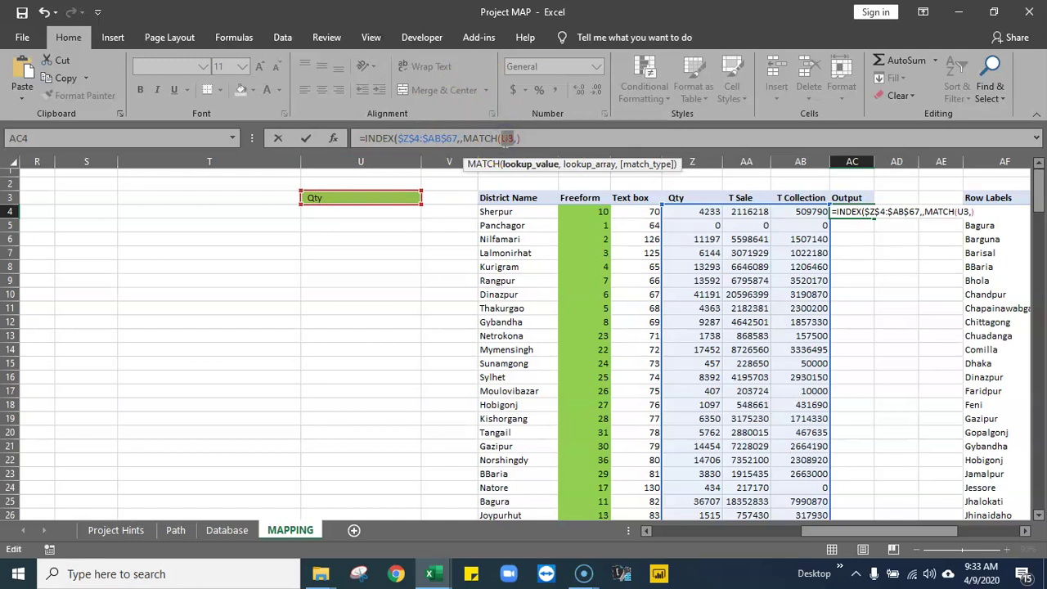
left_click(530, 138)
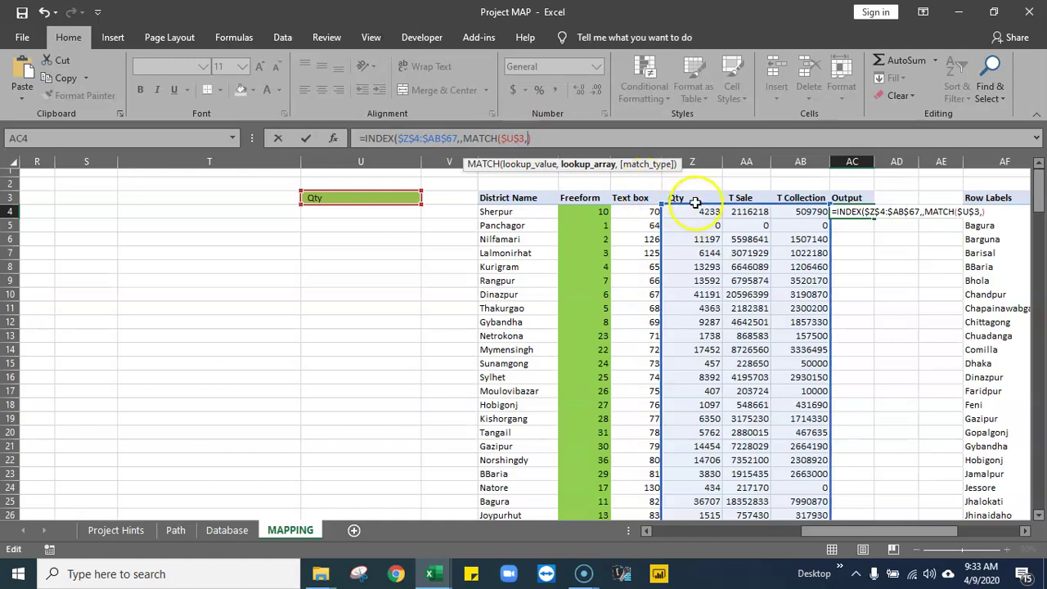
left_click_drag(704, 196, 802, 197)
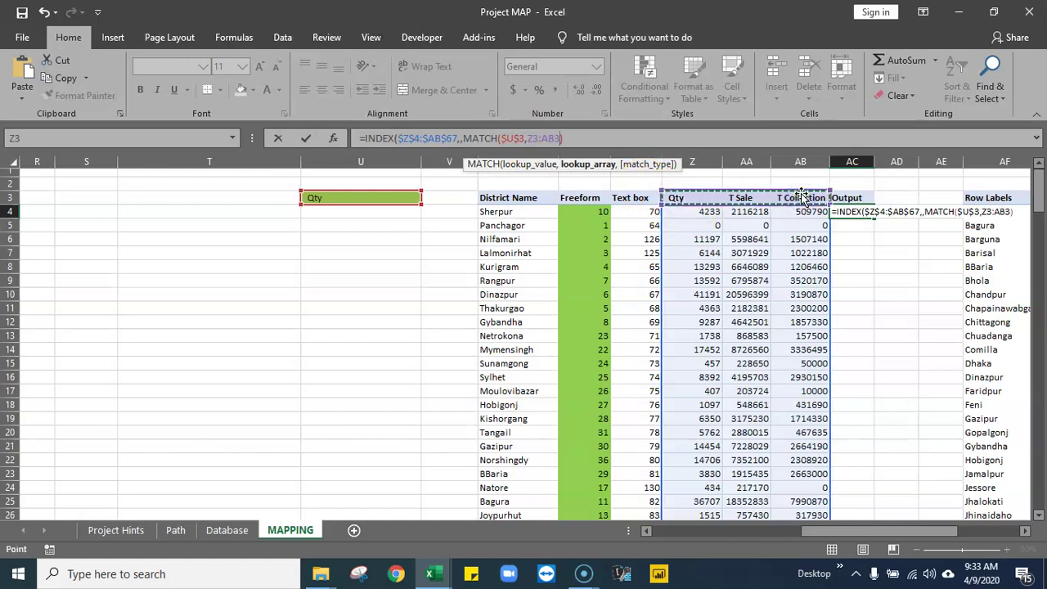
key("F4")
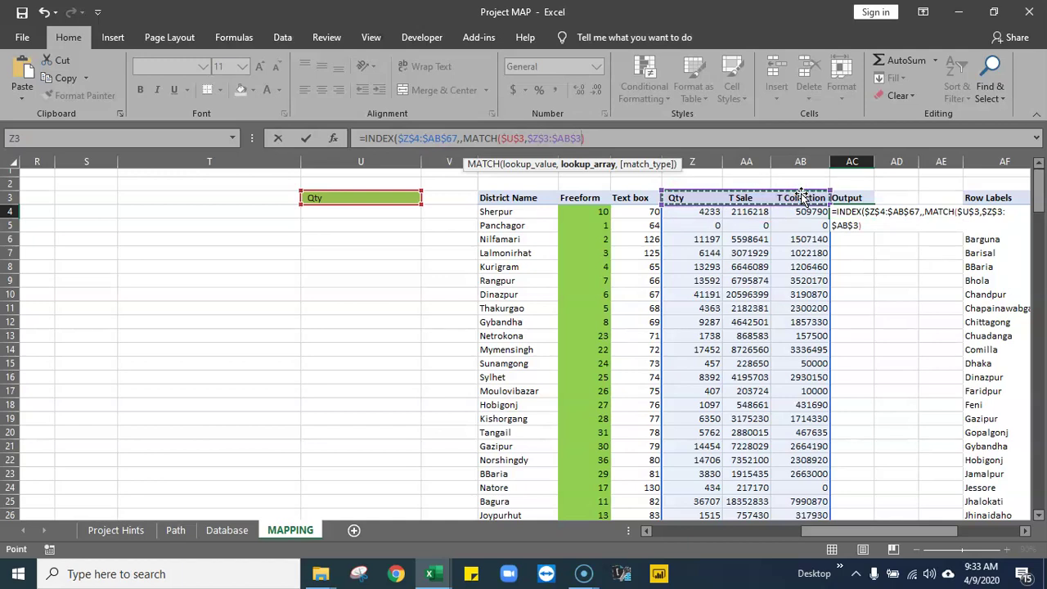
type(",")
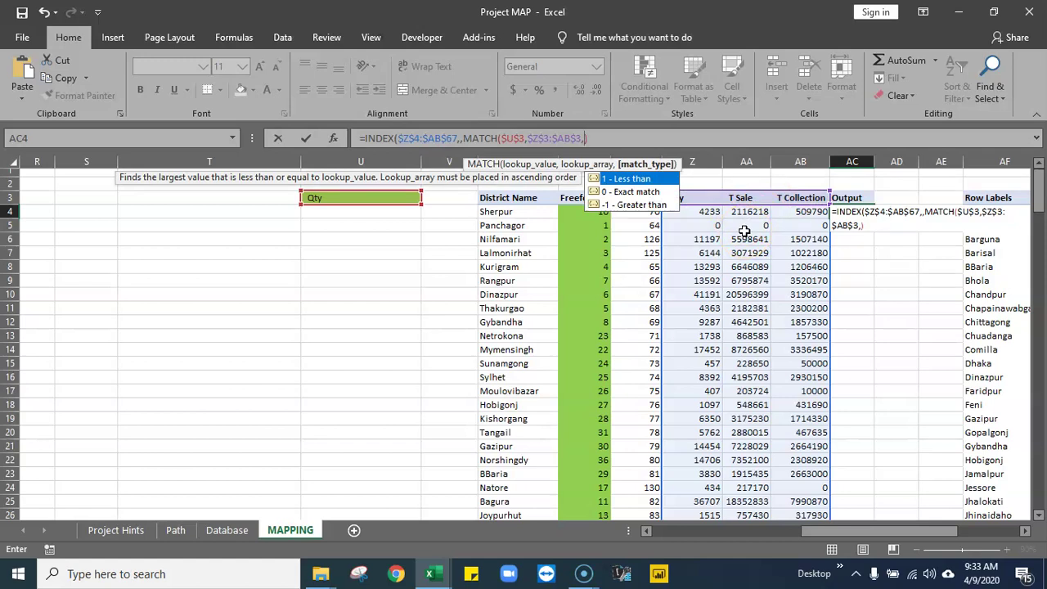
left_click(643, 192)
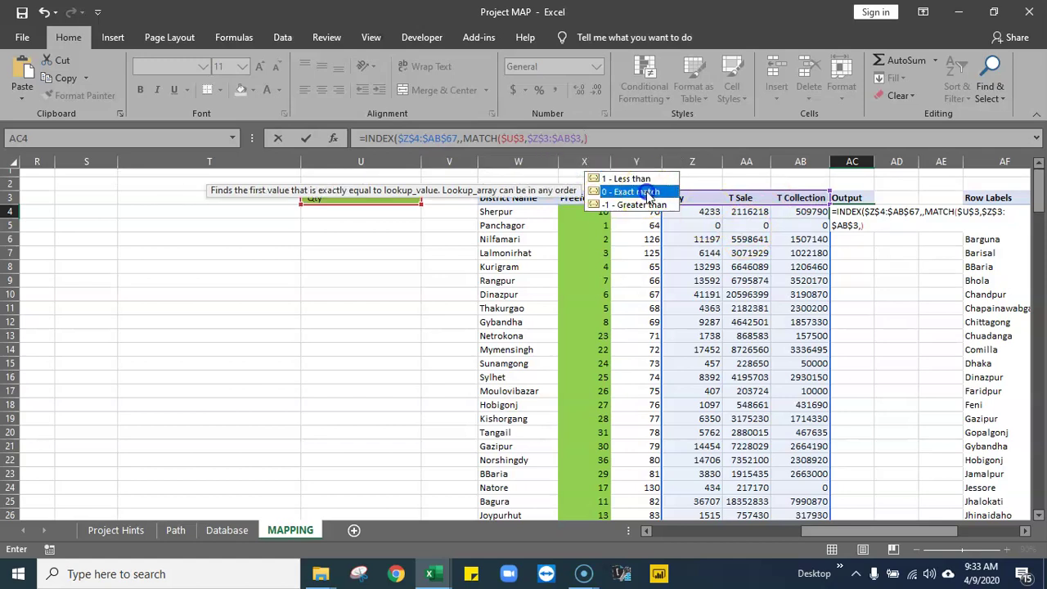
double_click(647, 193)
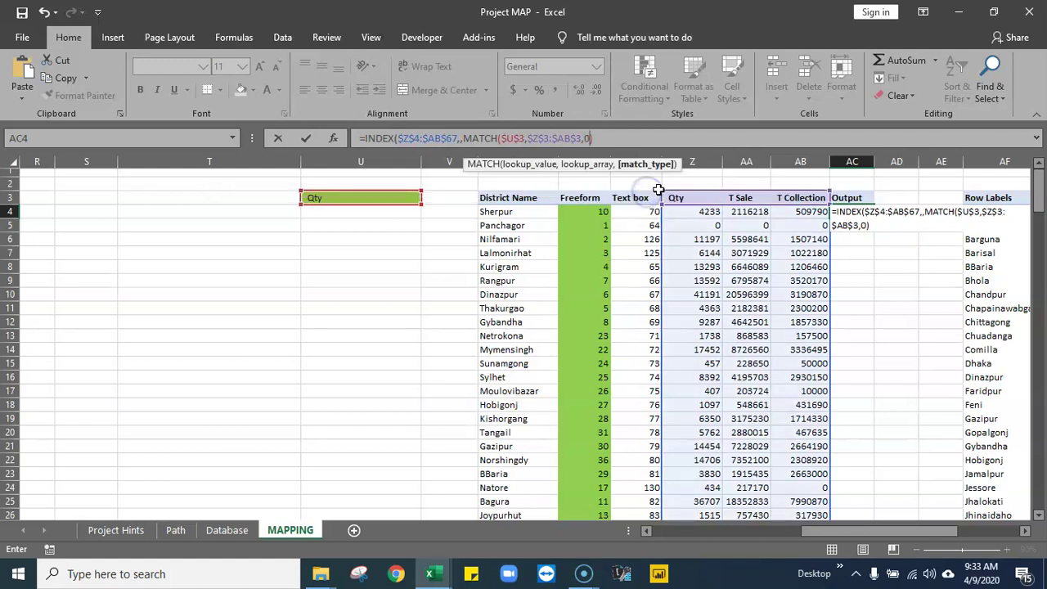
key("Return")
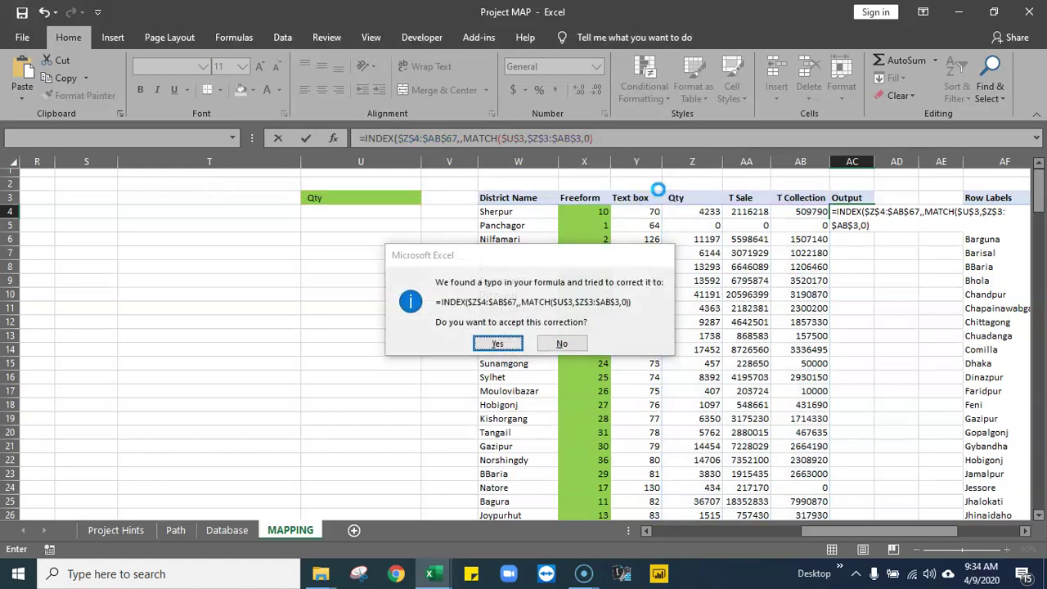
- Accept the parenthesis fix, fill the INDEX/MATCH formula down AC4:AC67, and widen column AC
key("Return")
left_click(861, 210)
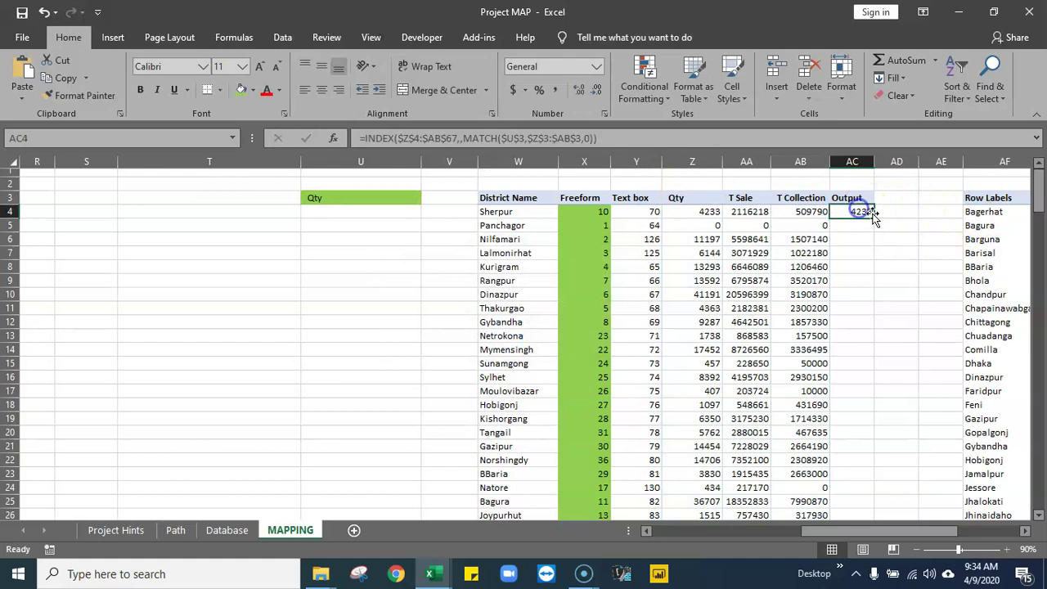
double_click(874, 215)
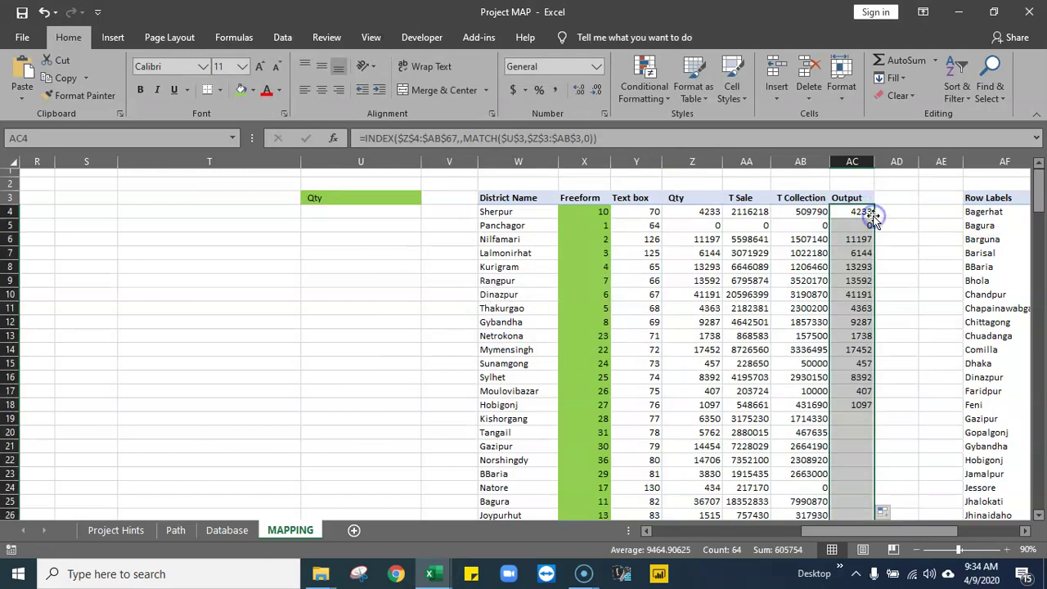
left_click(692, 280)
left_click(860, 198)
left_click_drag(873, 161, 889, 161)
left_click(860, 198)
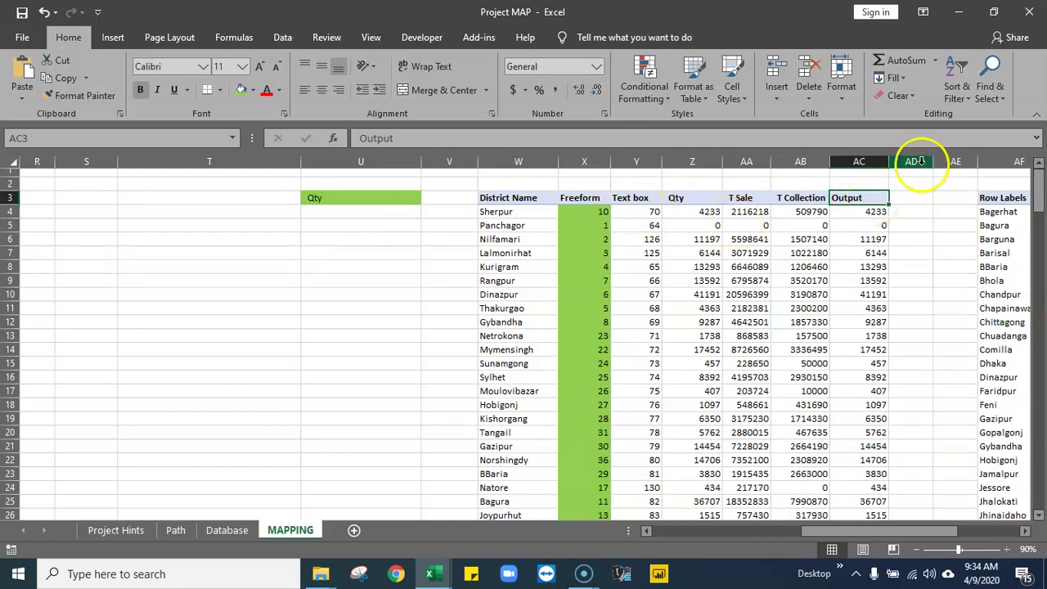
- Widen column AC to 18.86 and begin rewriting the AC3 header as a formula with =
left_click_drag(890, 161, 925, 165)
left_click(871, 197)
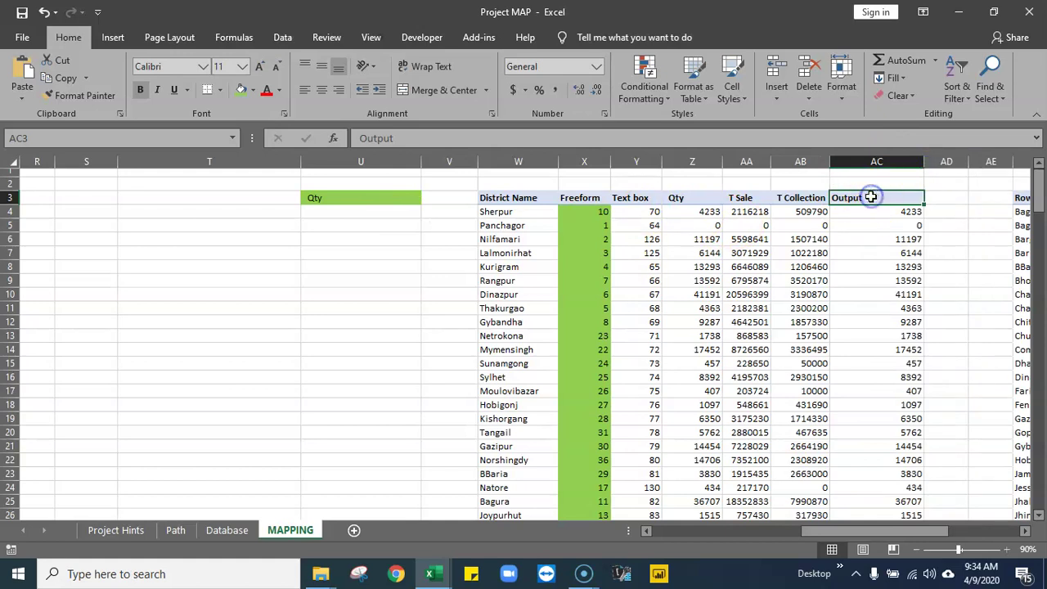
double_click(871, 197)
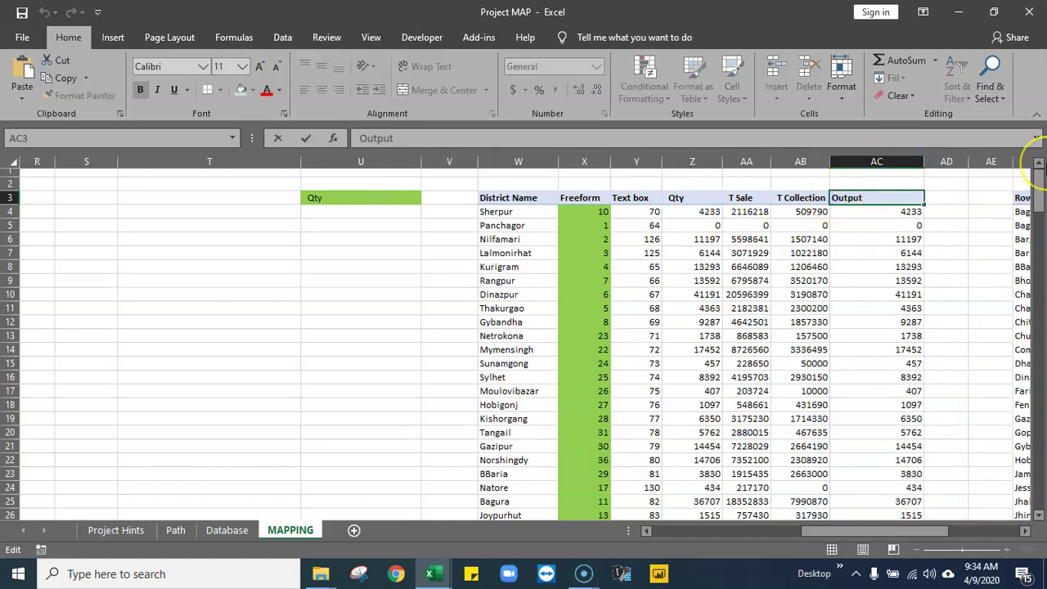
key("Home")
type("=")
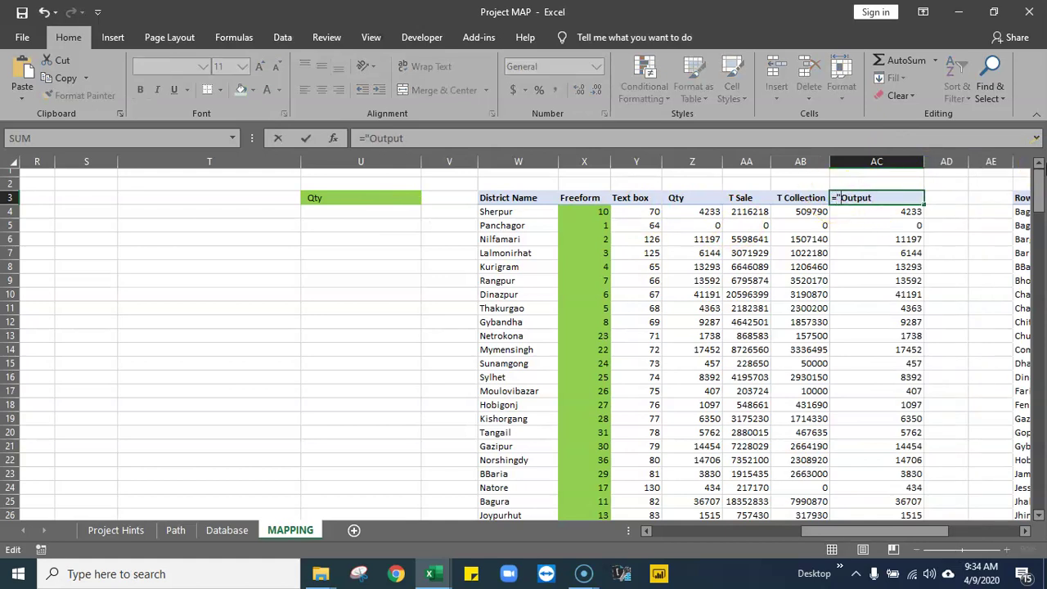
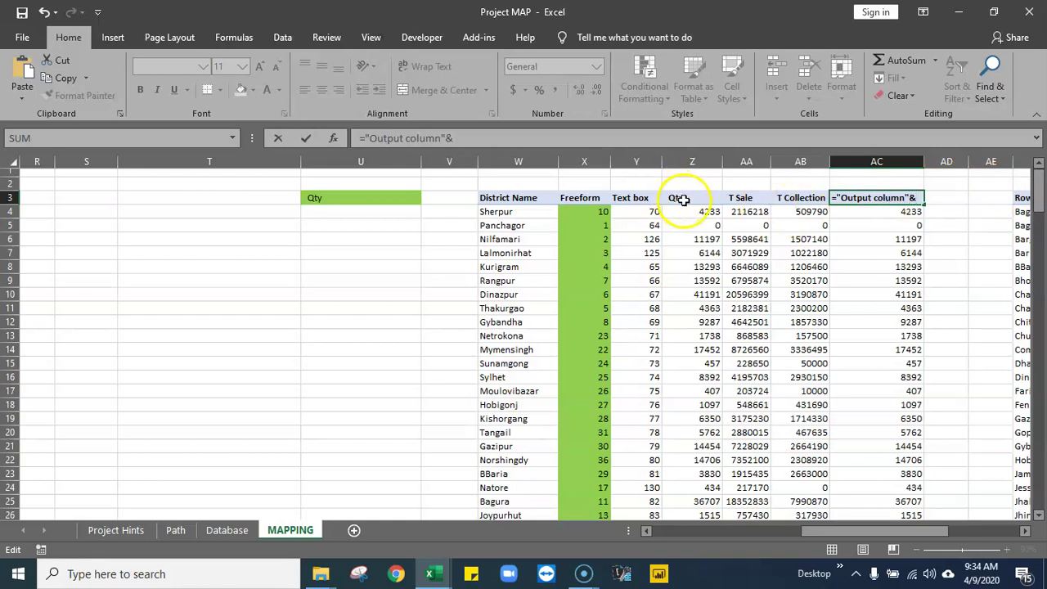
- Make the AC3 heading ="Output column "&U3 so it names the chosen metric
left_click(370, 198)
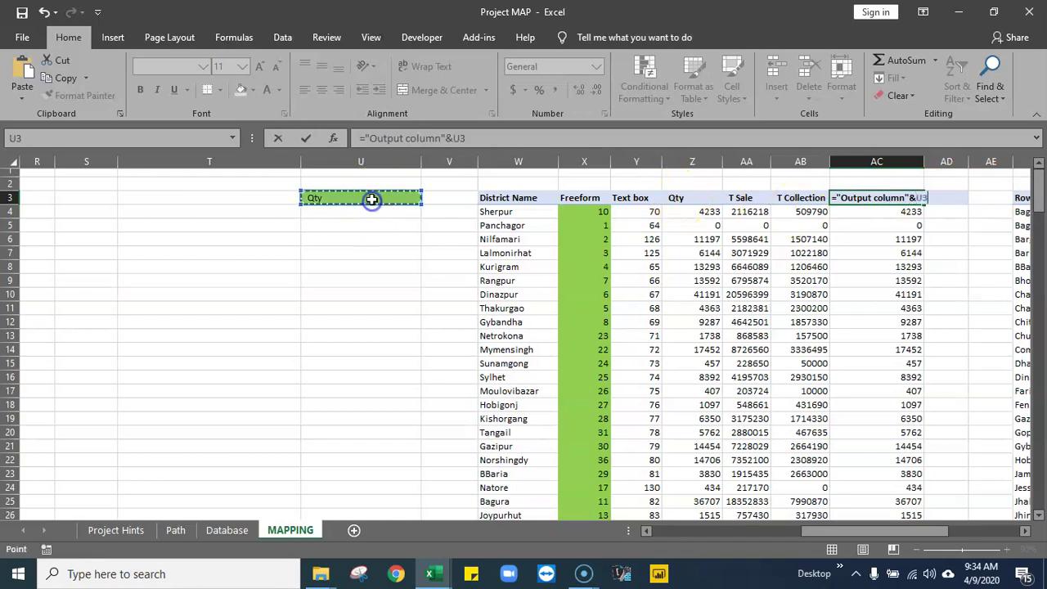
left_click(906, 197)
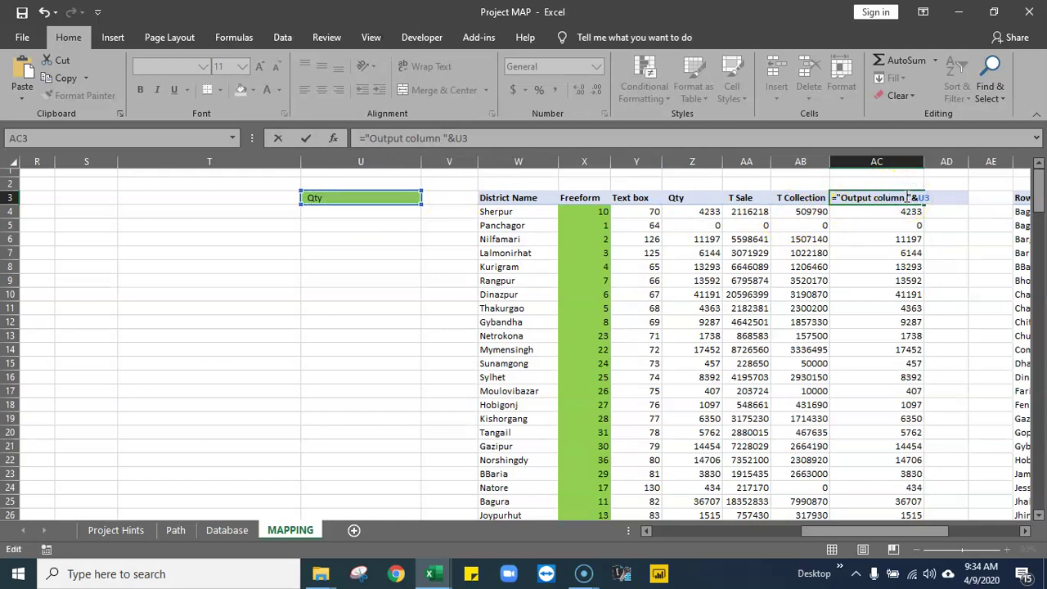
key("Return")
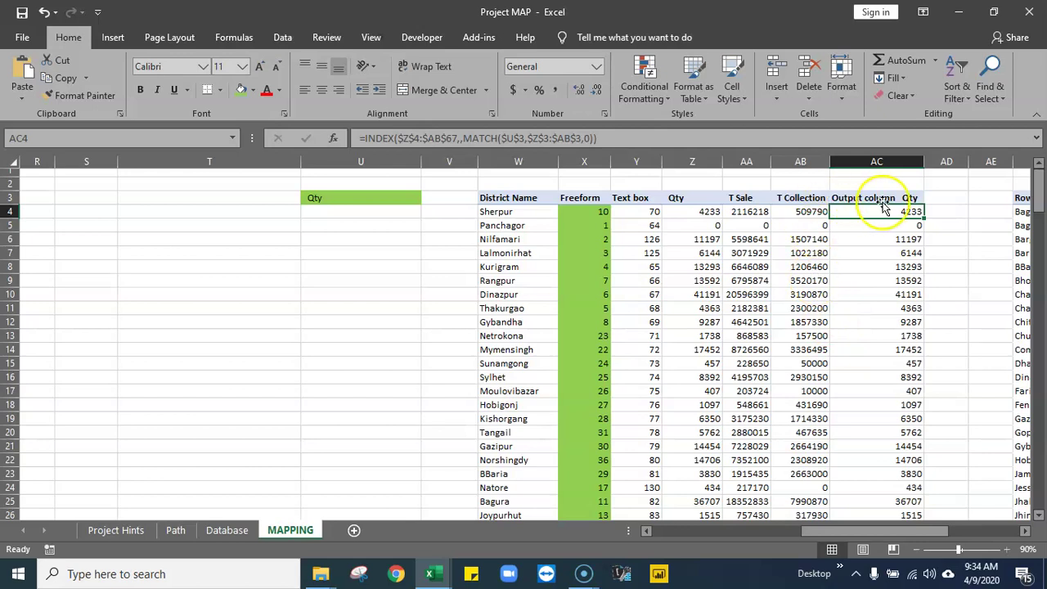
- Switch the U3 metric to T Sale, widen column AC, and check the AA formulas
left_click(379, 198)
left_click(427, 198)
left_click(375, 218)
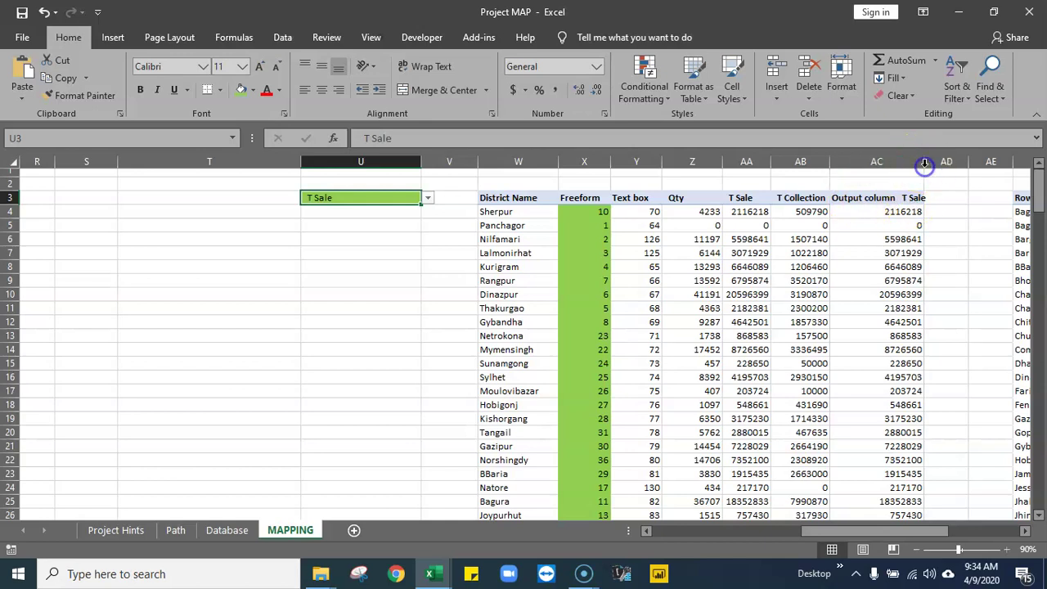
left_click_drag(923, 164, 930, 164)
left_click(745, 211)
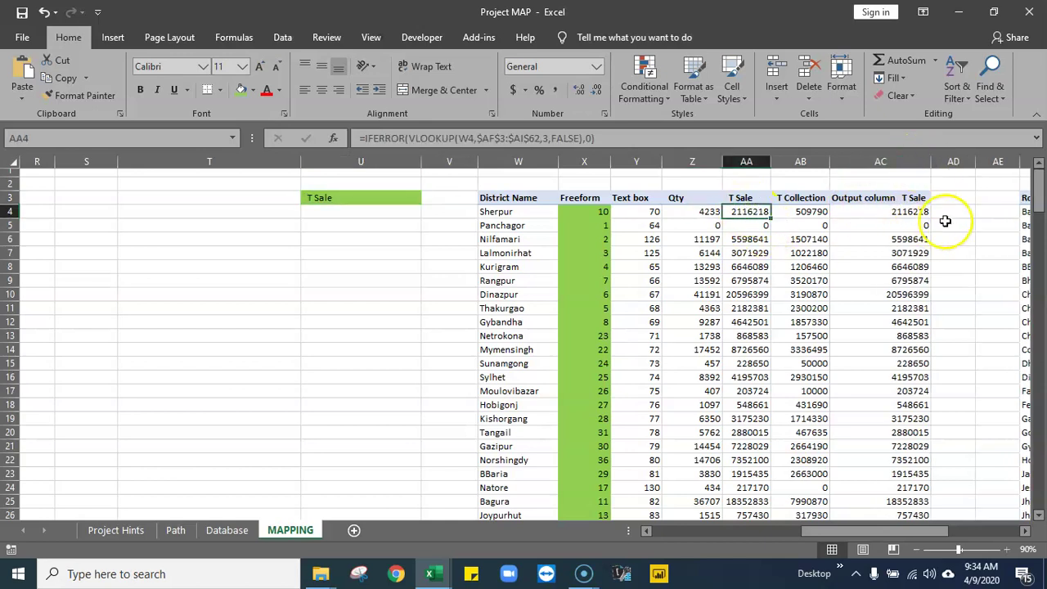
left_click(746, 239)
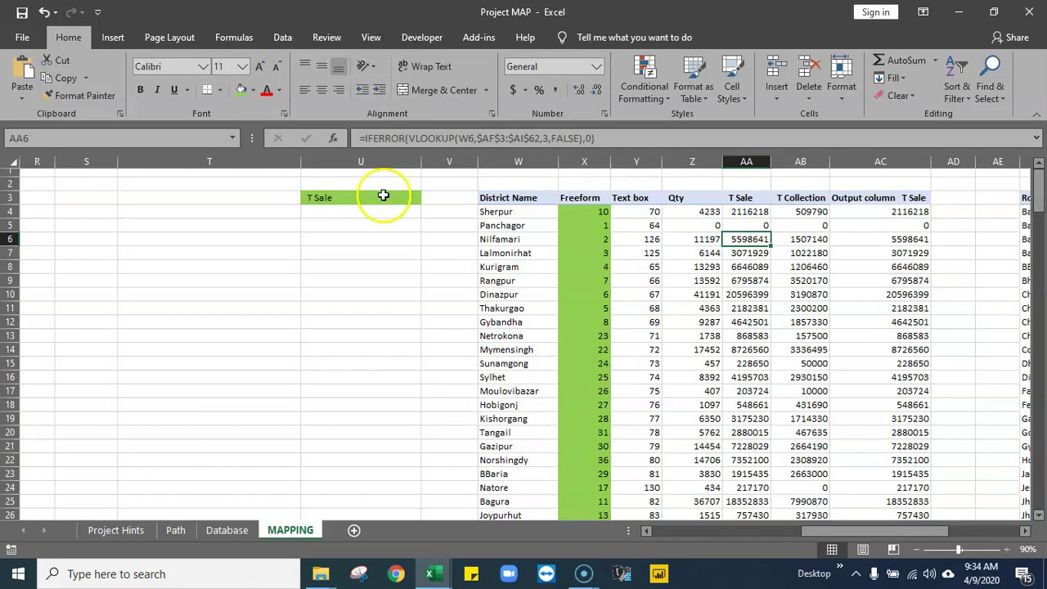
- Switch the U3 metric to T Collection and autofit column AC to its values
left_click(383, 195)
left_click(427, 198)
left_click(351, 227)
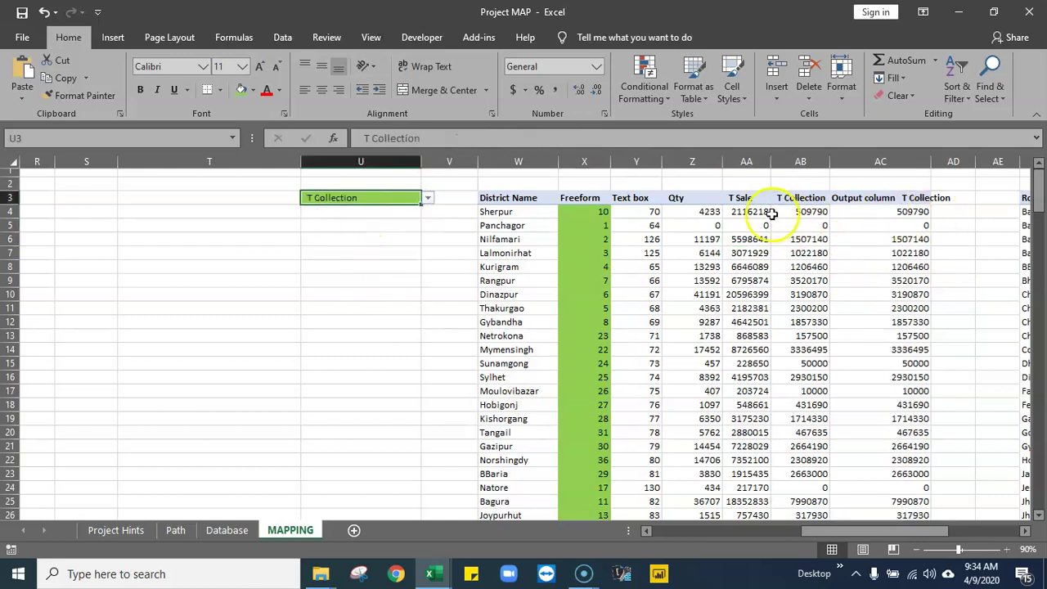
double_click(931, 161)
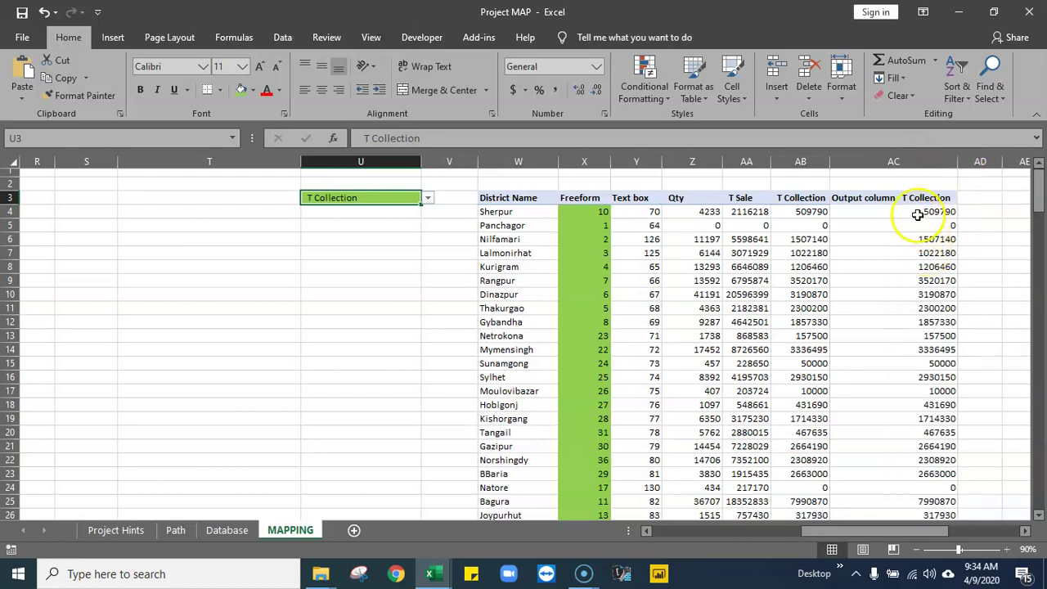
left_click(900, 265)
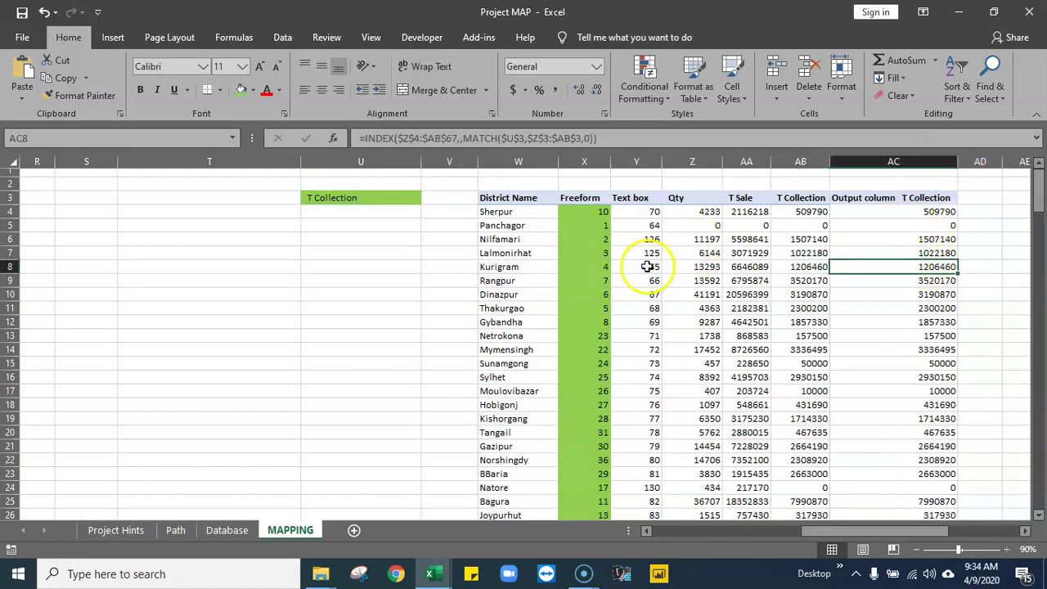
left_click(706, 213)
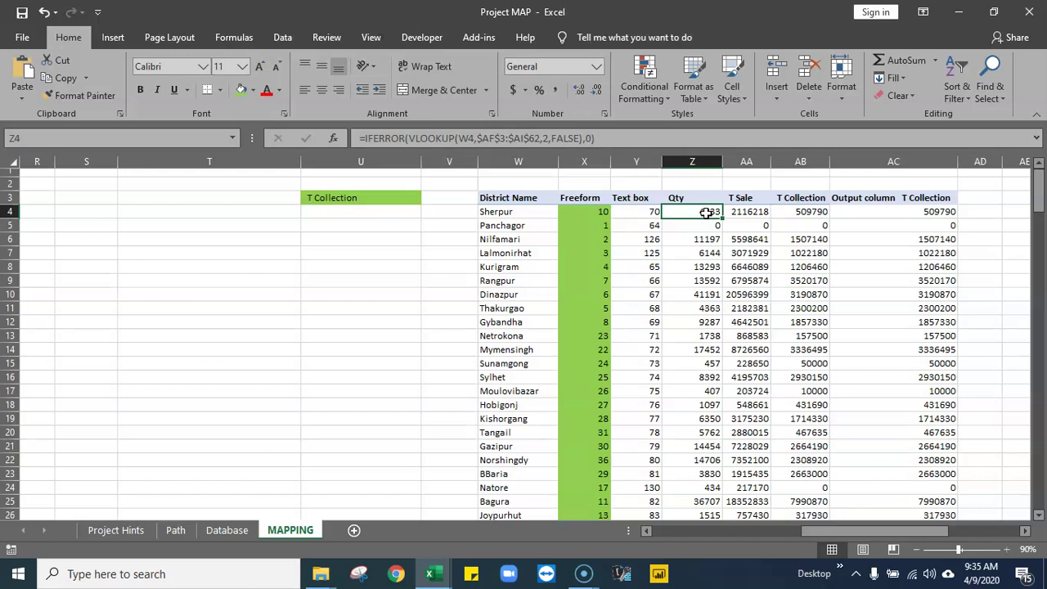
- Replace Z4's VLOOKUP with GETPIVOTDATA from pivot cell AG4, using W4 instead of "Bagerhat"
left_click_drag(841, 533, 881, 517)
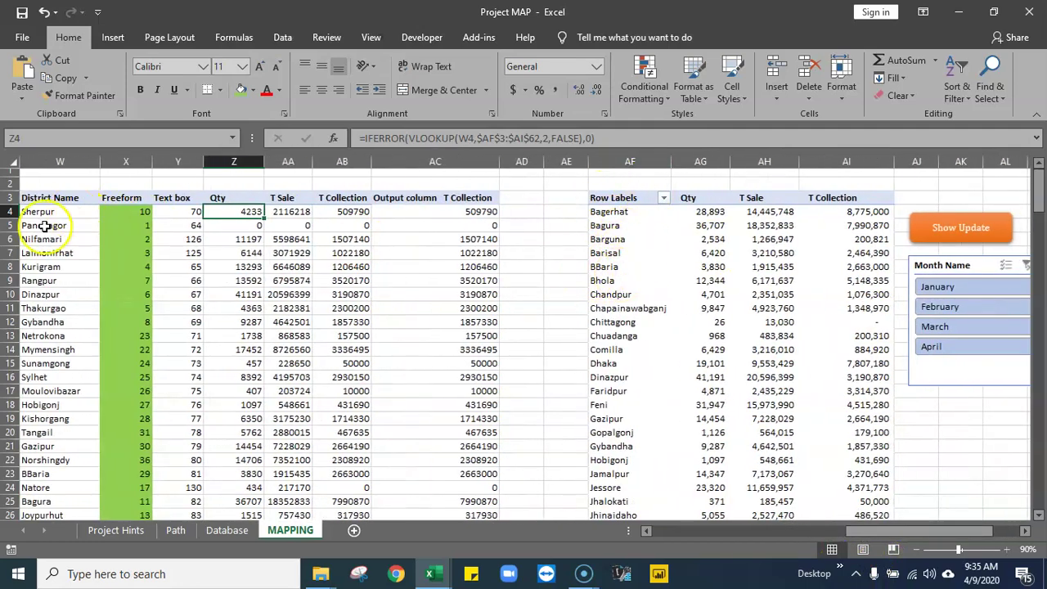
left_click_drag(873, 533, 850, 530)
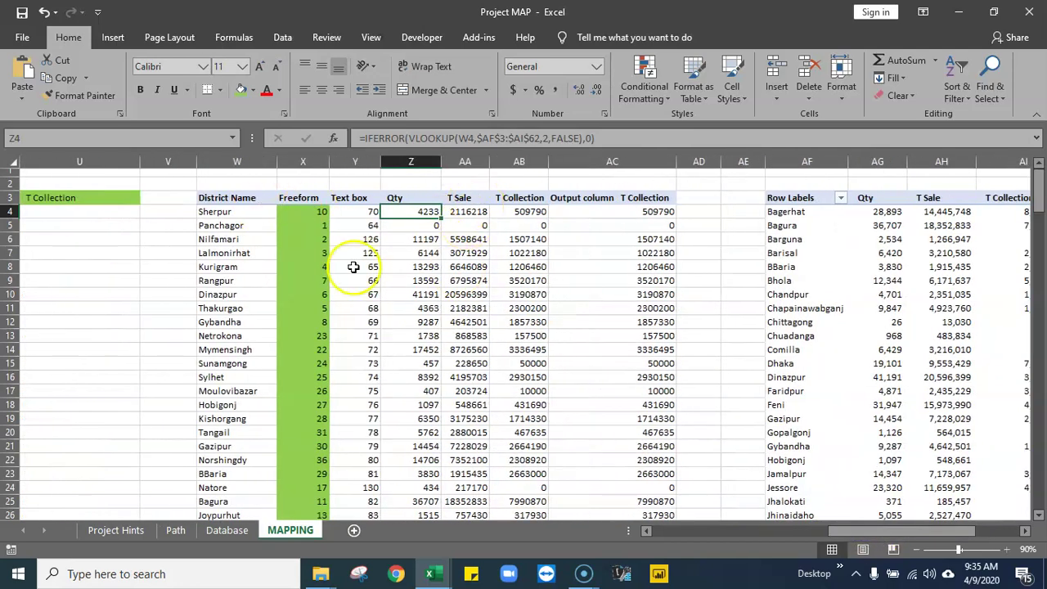
double_click(405, 212)
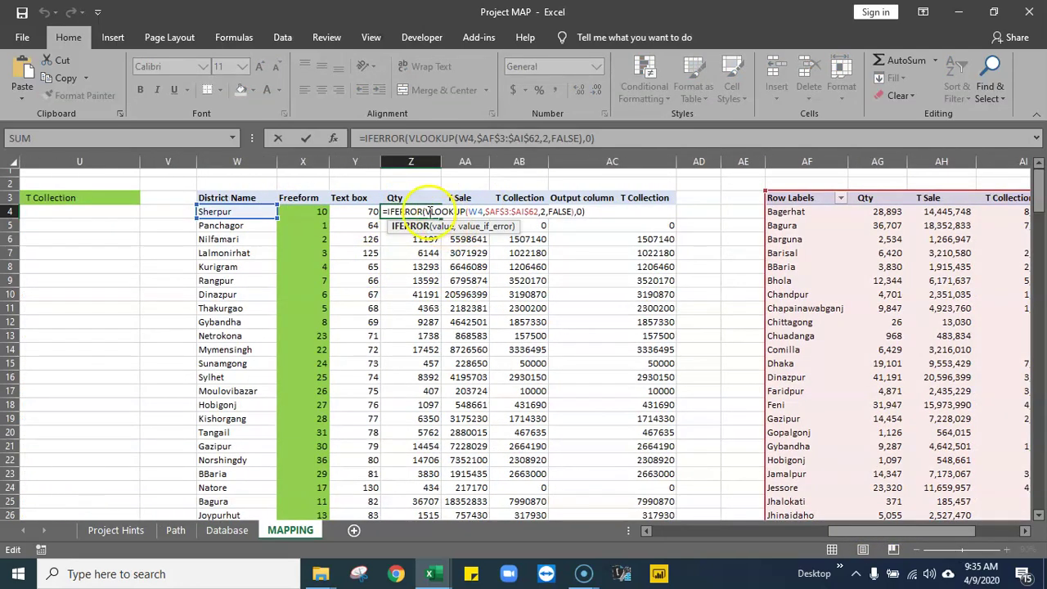
left_click_drag(464, 213, 536, 212)
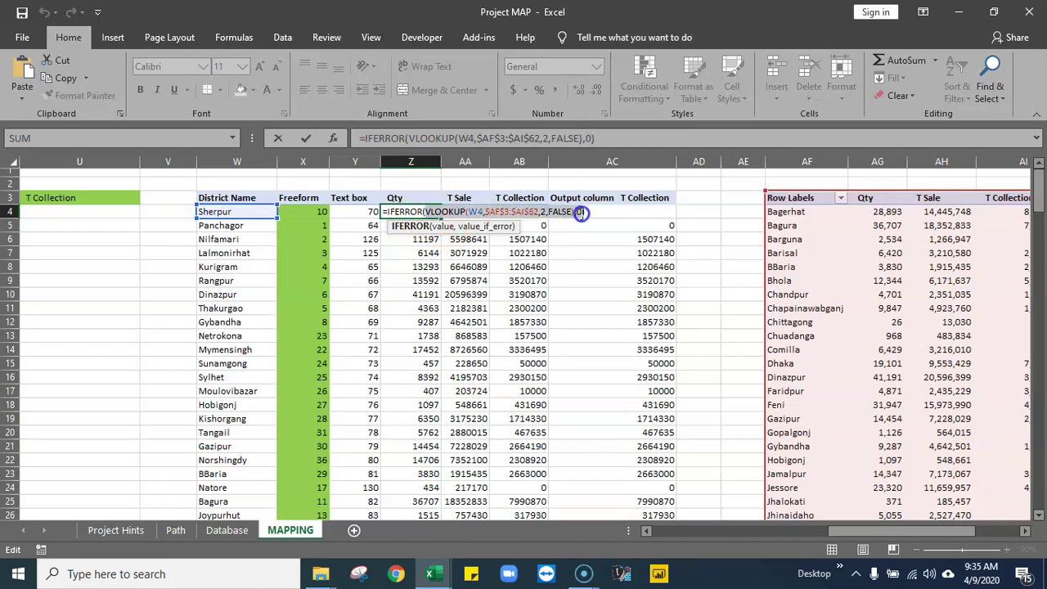
left_click_drag(575, 212, 578, 212)
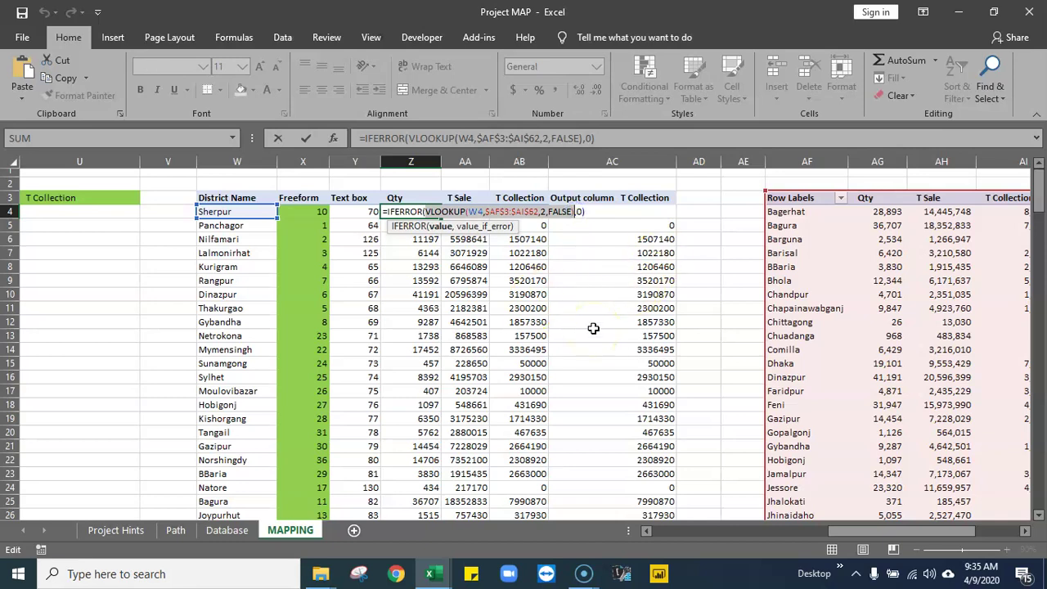
left_click(893, 211)
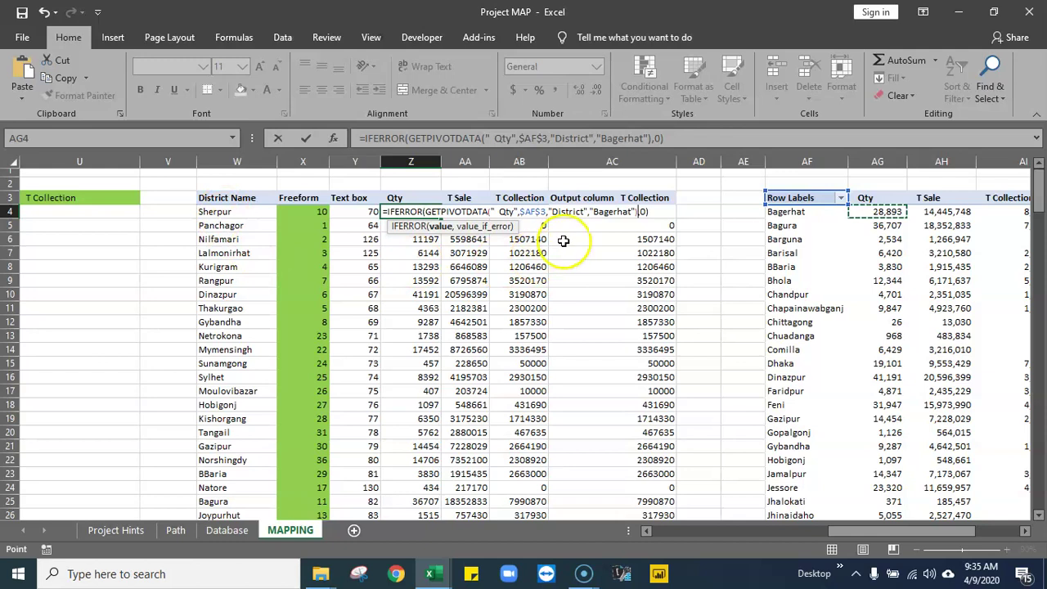
left_click(637, 211)
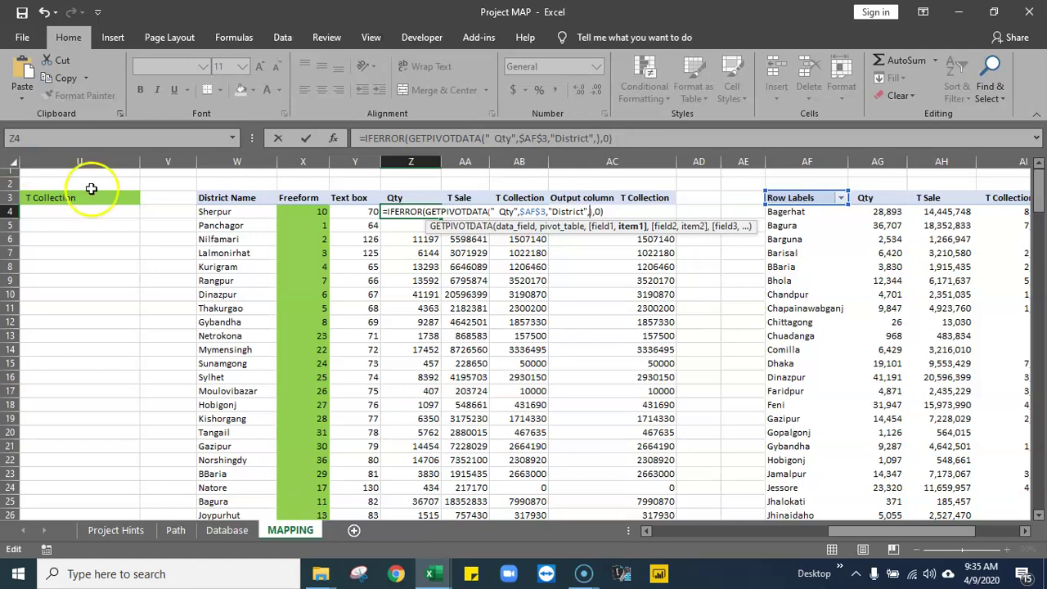
left_click(211, 211)
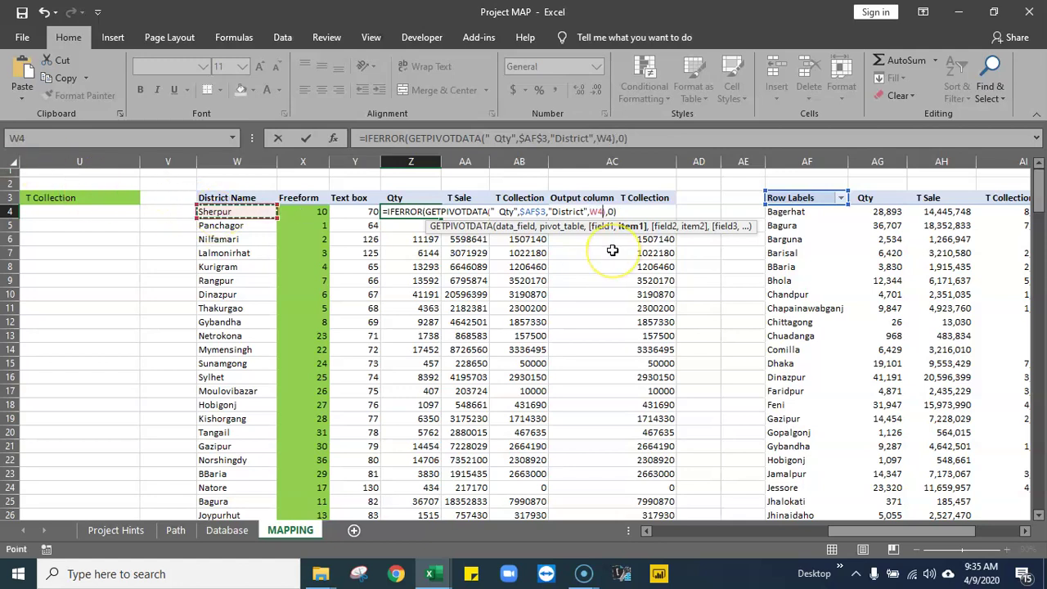
key("Return")
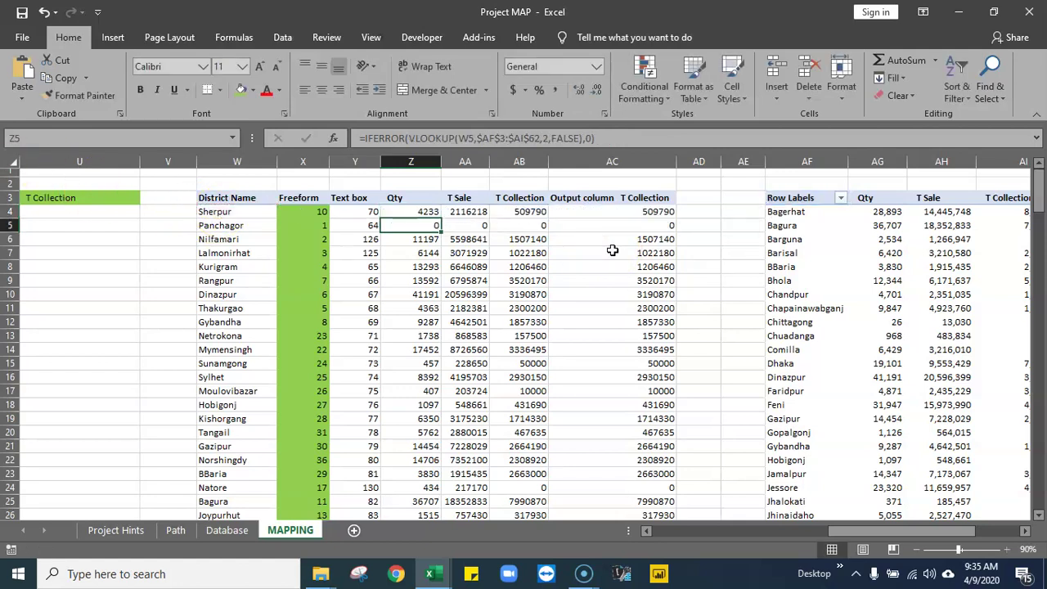
left_click(427, 211)
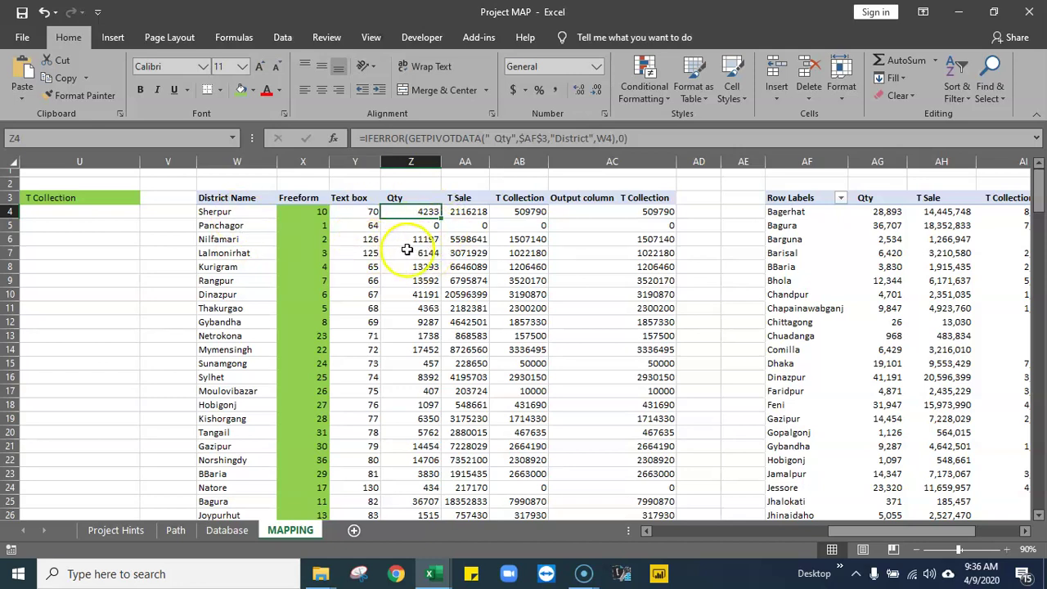
- Fill the Z4 GETPIVOTDATA Qty formula down column Z to Z67
left_click_drag(440, 219, 441, 246)
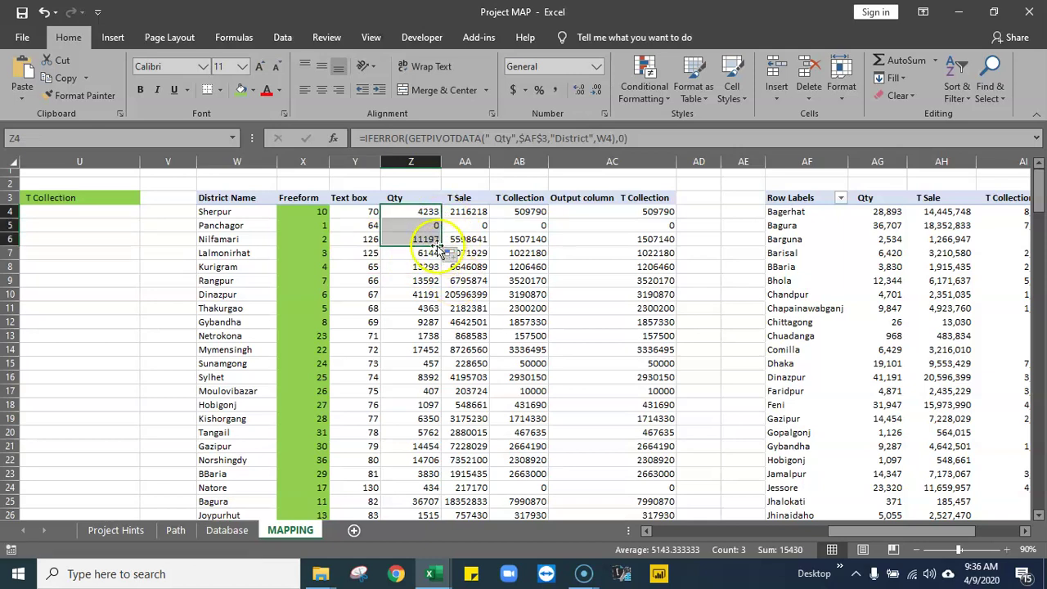
double_click(441, 246)
scroll(438, 246, "down", 17)
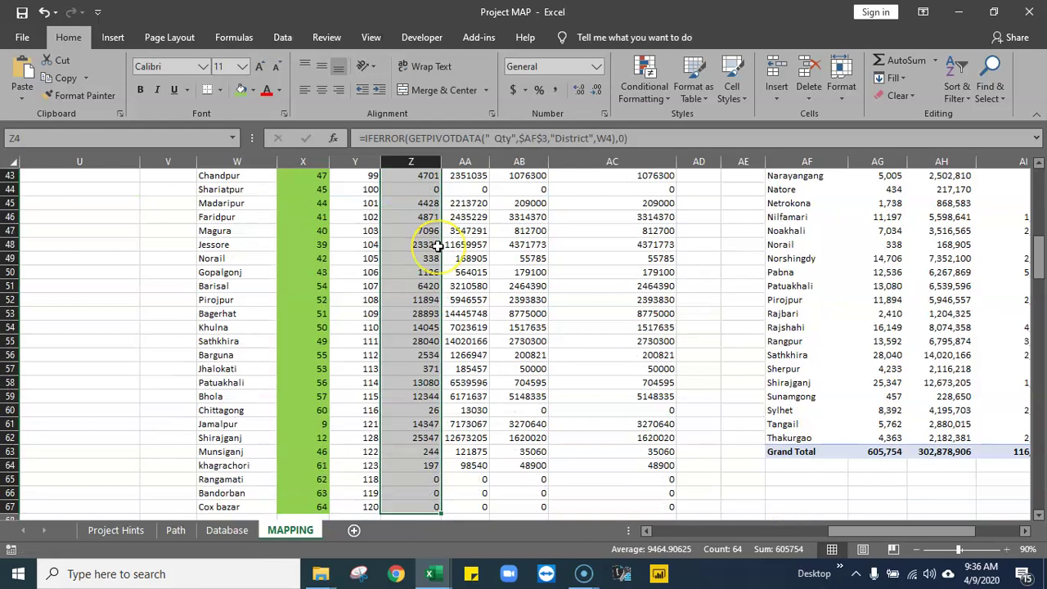
scroll(437, 246, "up", 18)
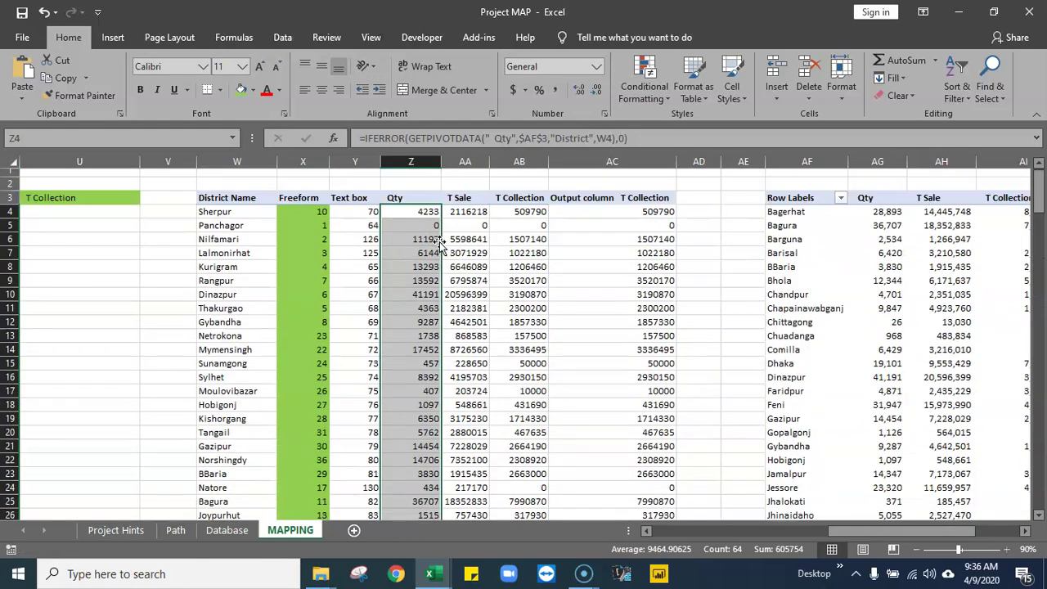
left_click(429, 211)
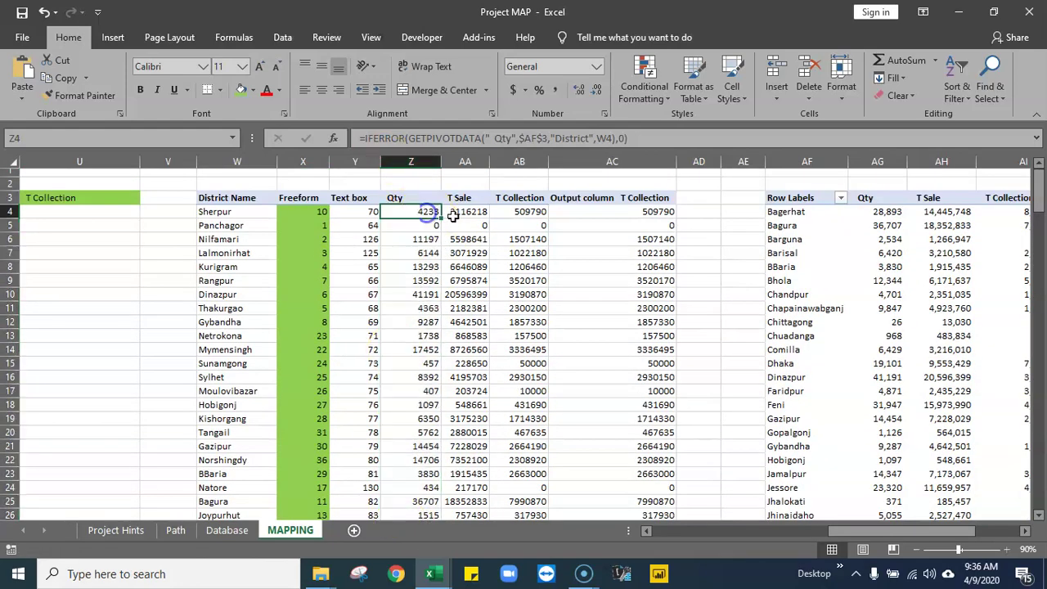
left_click(465, 211)
left_click(431, 211)
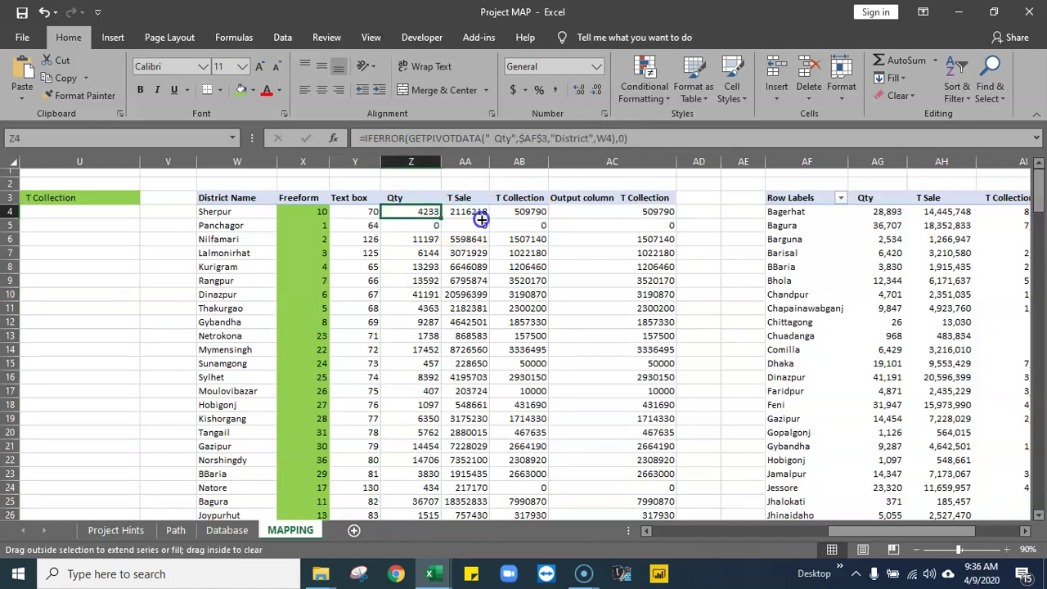
- Copy the Z4 formula into AA4 and delete its old lookup arguments
left_click_drag(481, 220, 479, 214)
double_click(474, 211)
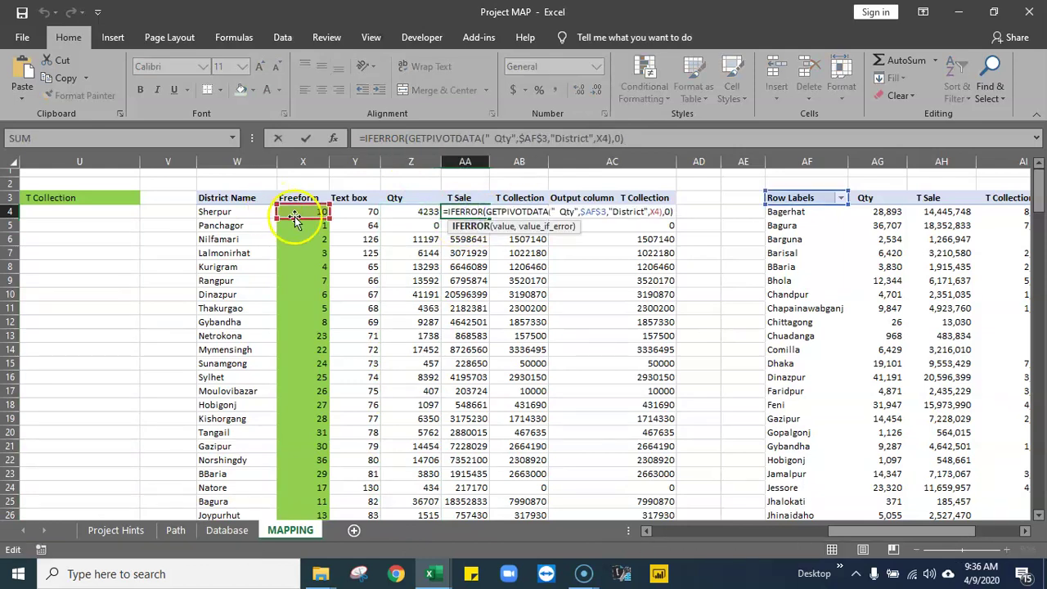
left_click(232, 215)
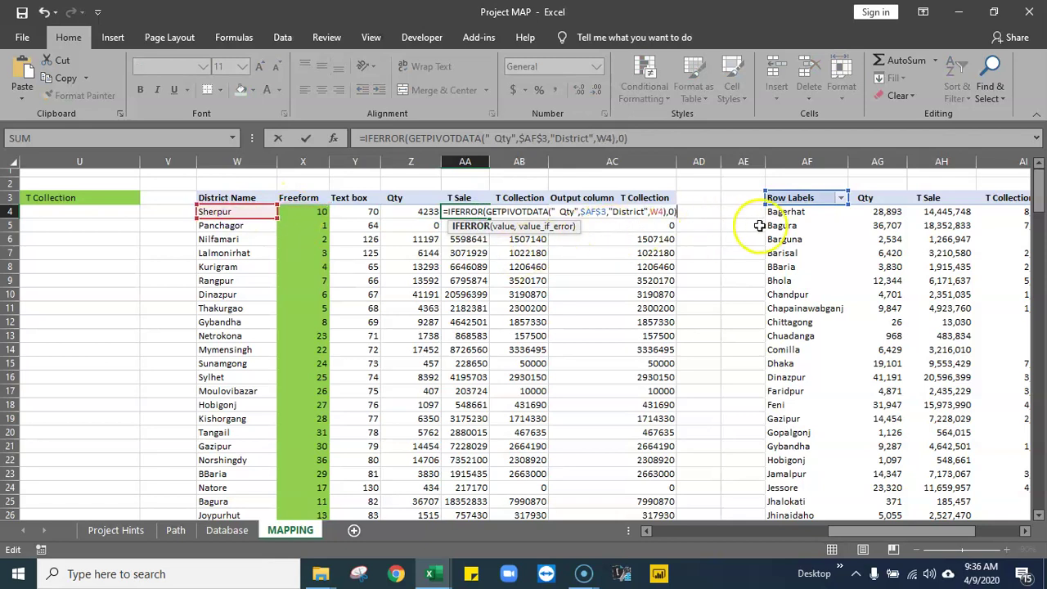
key("Return")
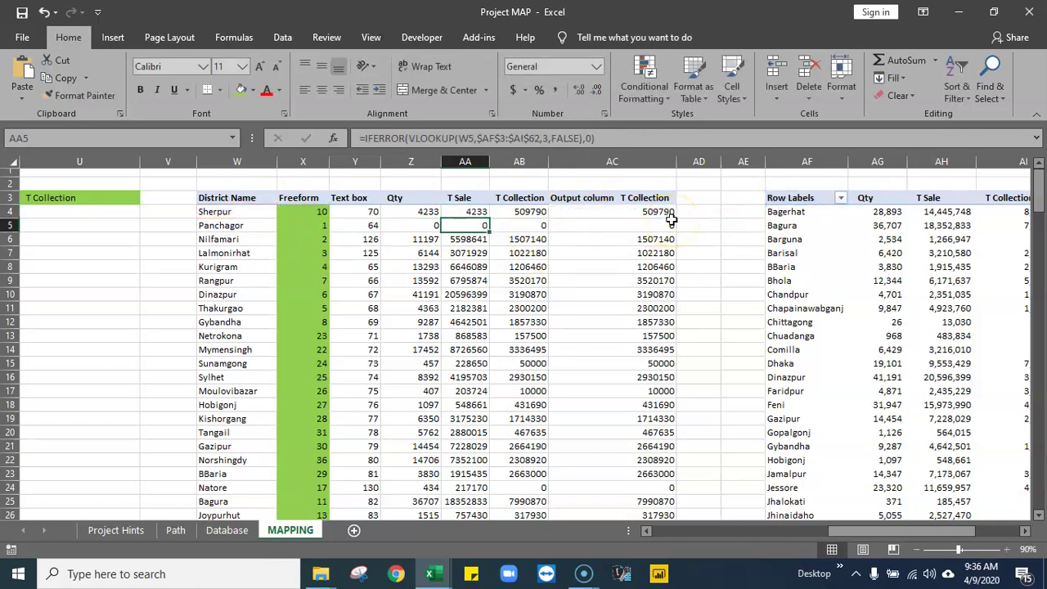
left_click(469, 211)
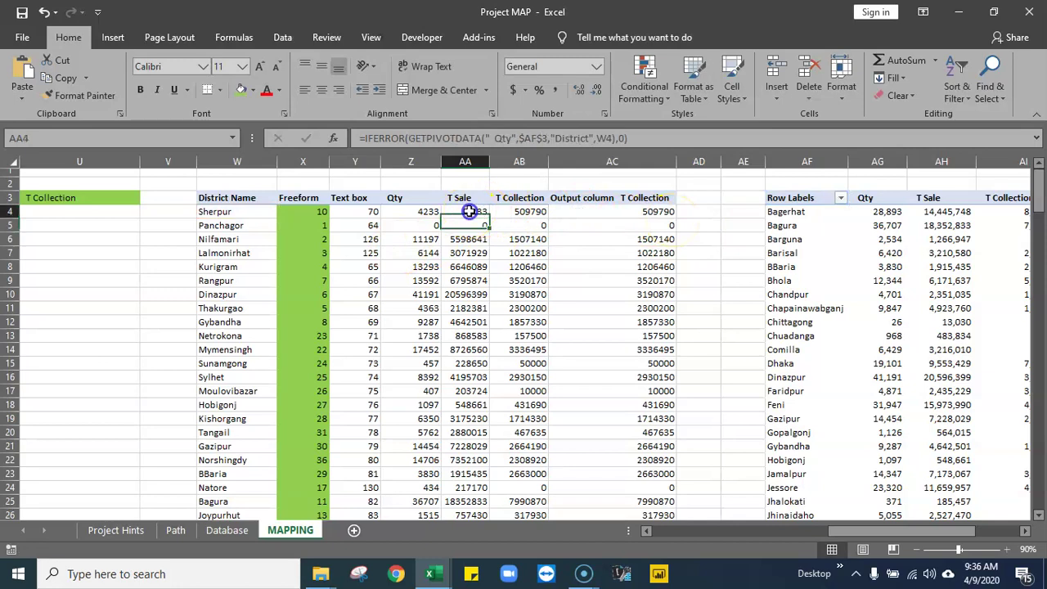
double_click(469, 211)
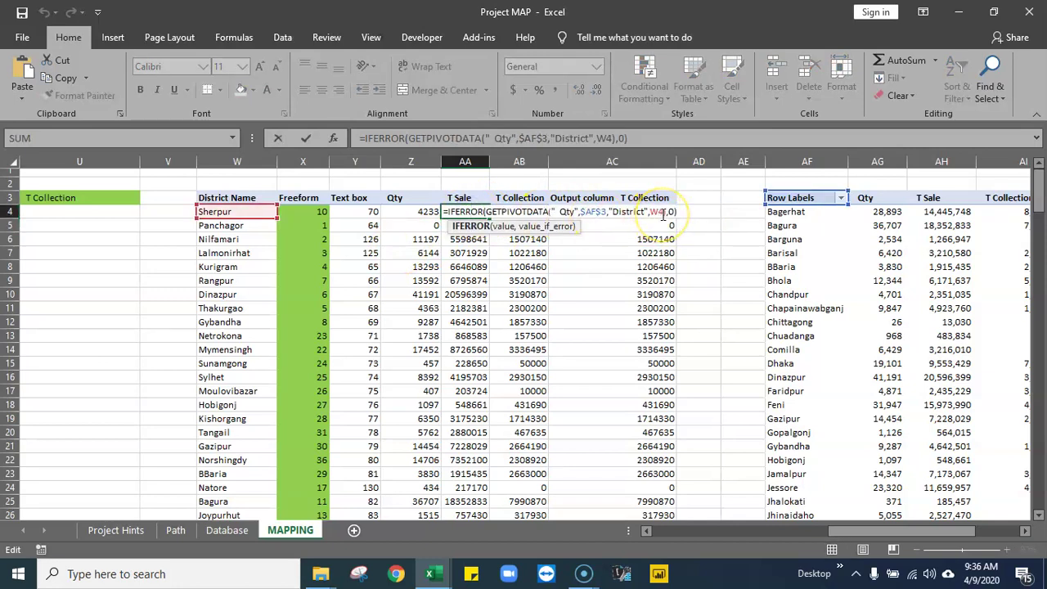
left_click(662, 211)
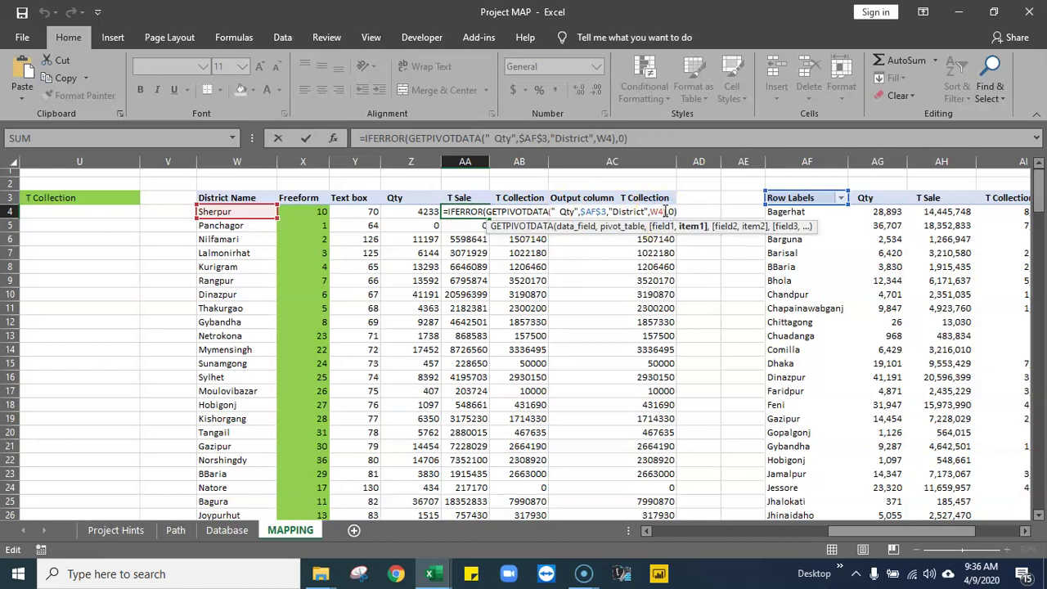
left_click(667, 211)
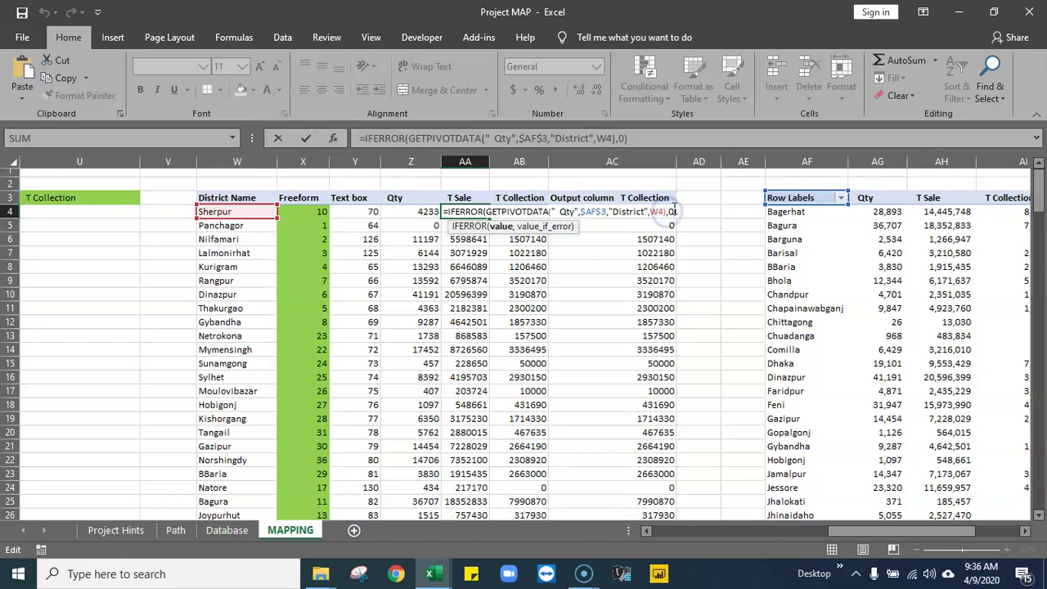
key("BackSpace")
key("BackSpace")
key("BackSpace")
key("BackSpace")
key("BackSpace")
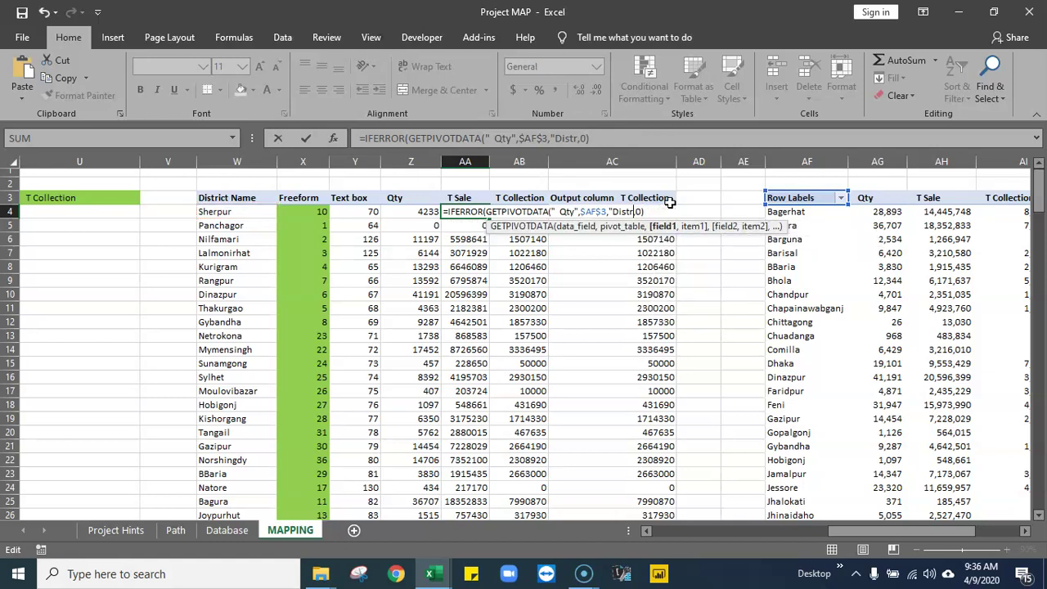
key("BackSpace")
key("BackSpace")
key("BackSpace")
key("BackSpace")
key("BackSpace")
key("BackSpace")
key("BackSpace")
key("BackSpace")
key("BackSpace")
key("BackSpace")
key("BackSpace")
key("BackSpace")
key("BackSpace")
key("BackSpace")
key("BackSpace")
key("BackSpace")
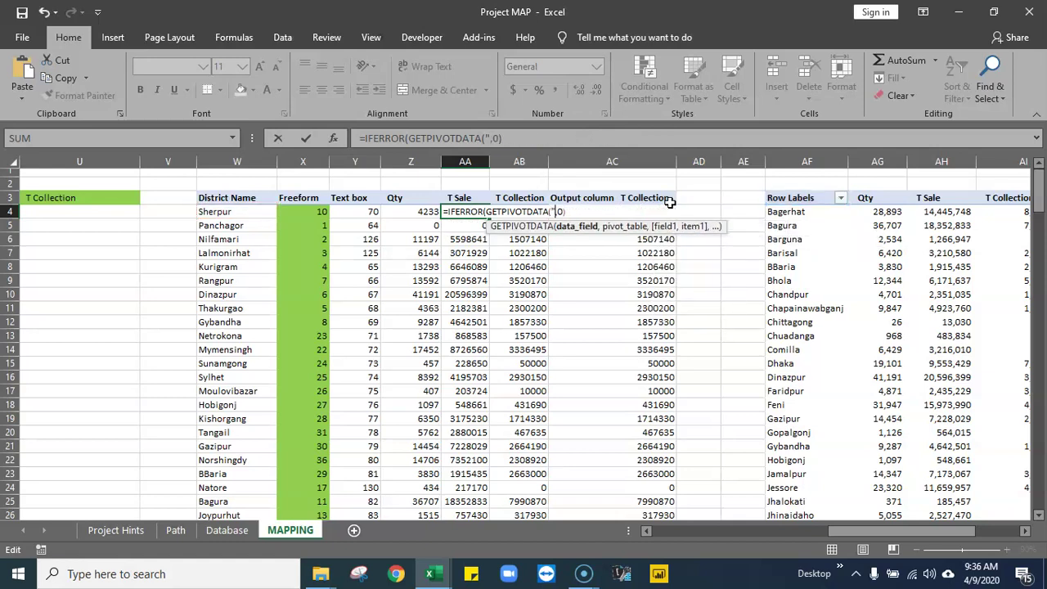
key("BackSpace")
key("BackSpace")
key("BackSpace")
key("BackSpace")
key("BackSpace")
key("BackSpace")
key("BackSpace")
key("BackSpace")
key("BackSpace")
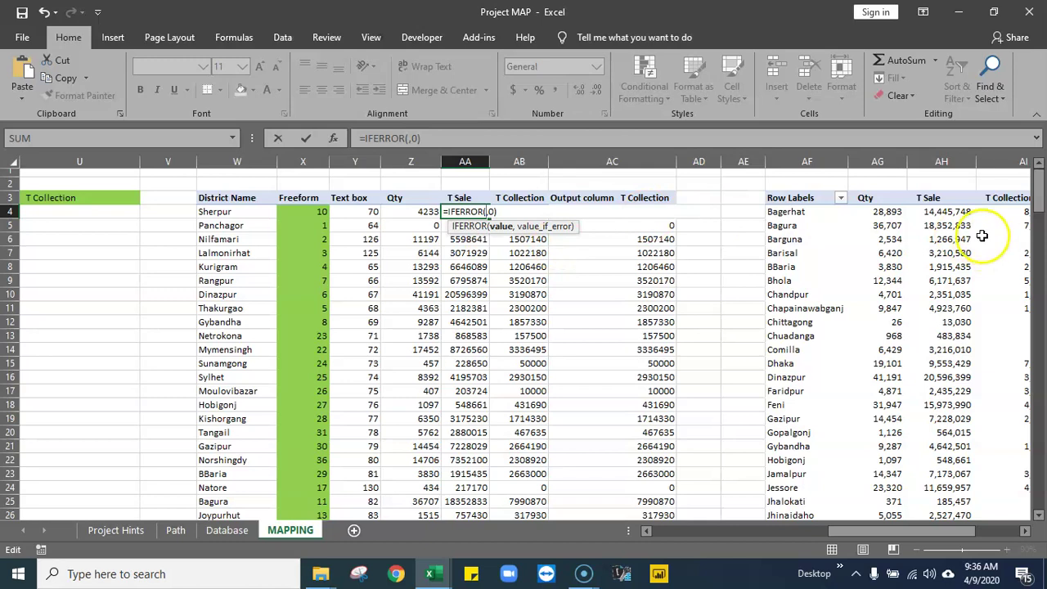
- Rebuild AA4 as GETPIVOTDATA of pivot T Sale (AH4) for W4 and fill it down
left_click(949, 214)
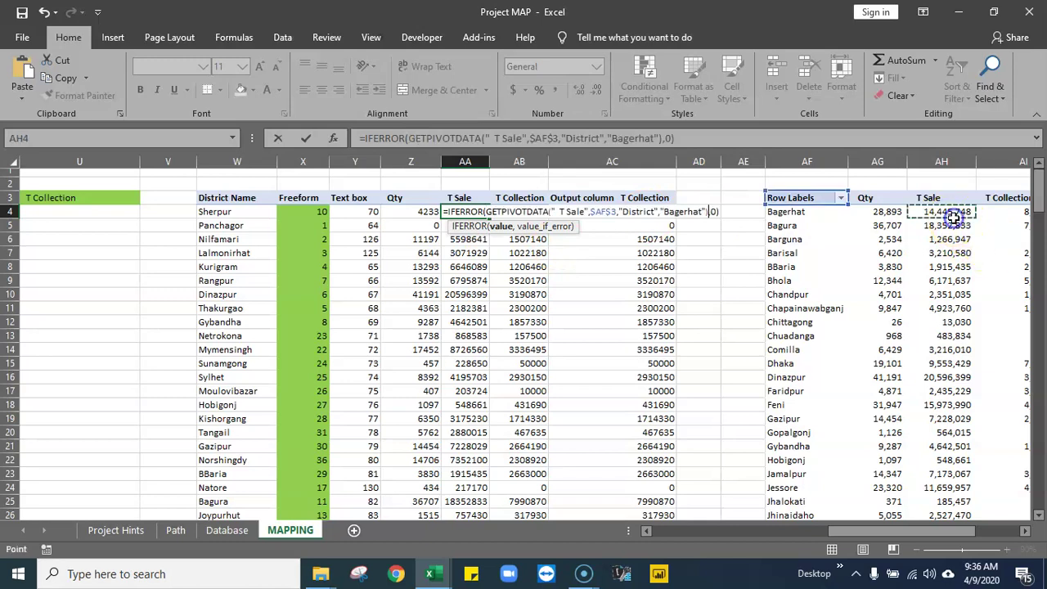
left_click(706, 212)
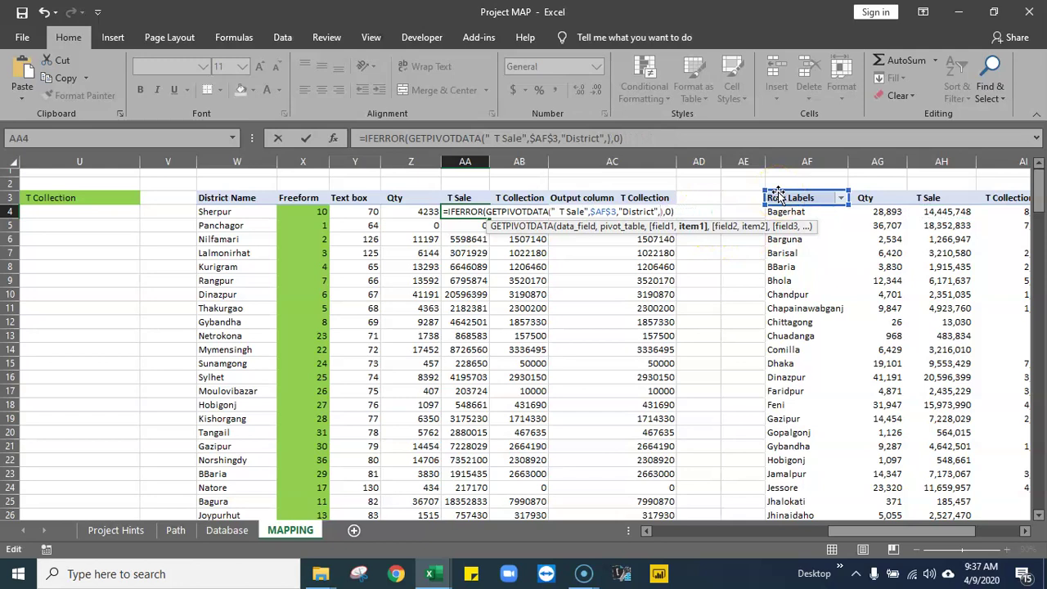
left_click(245, 211)
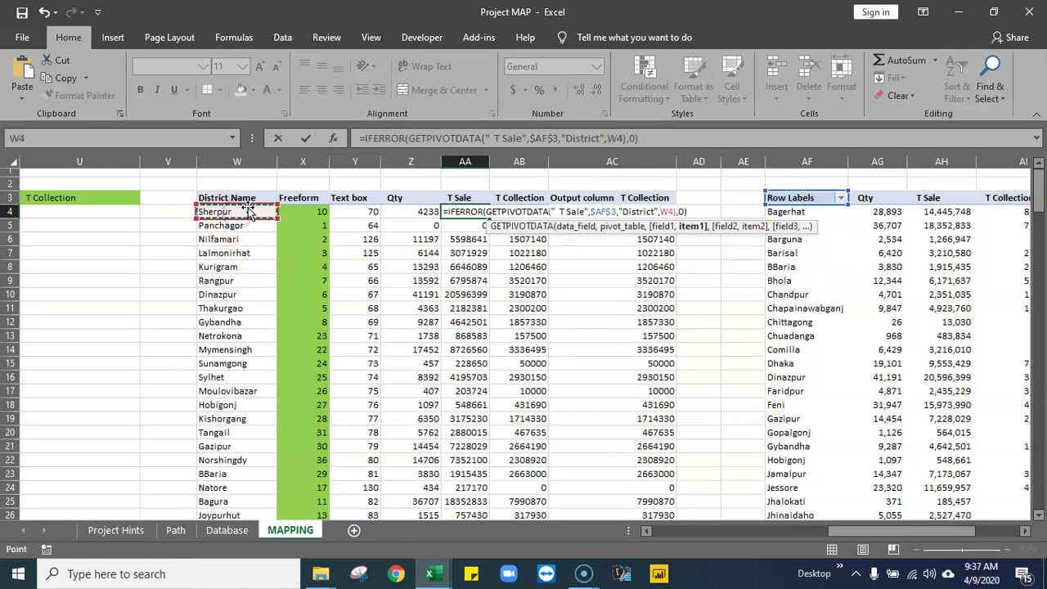
key("Return")
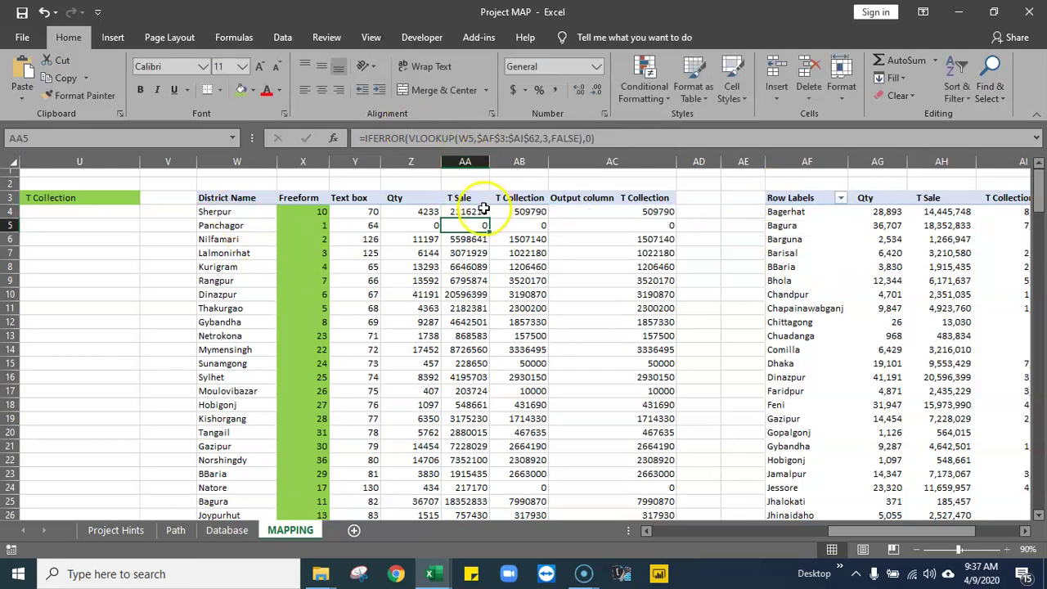
left_click(470, 212)
left_click_drag(489, 218, 489, 255)
double_click(489, 256)
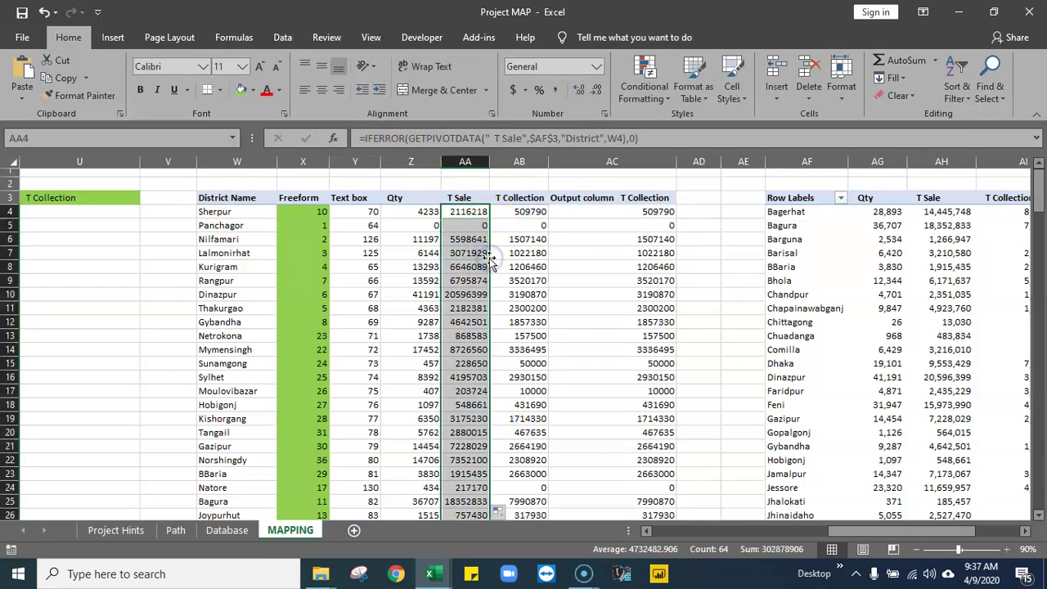
- Rewrite AB4 as GETPIVOTDATA of pivot T Collection (AI4) for W4 and fill it down
left_click(512, 212)
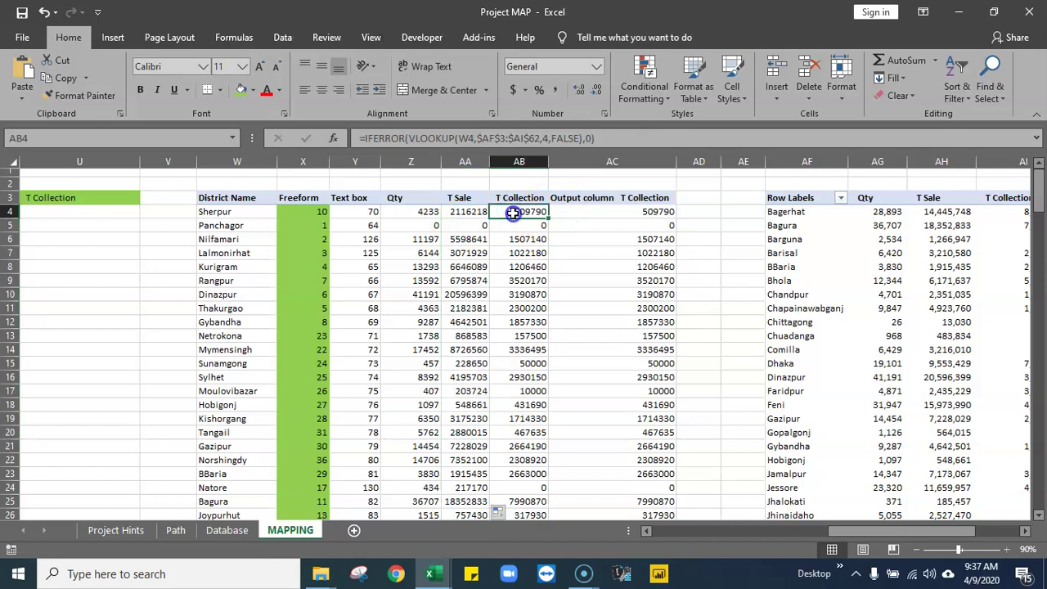
double_click(512, 212)
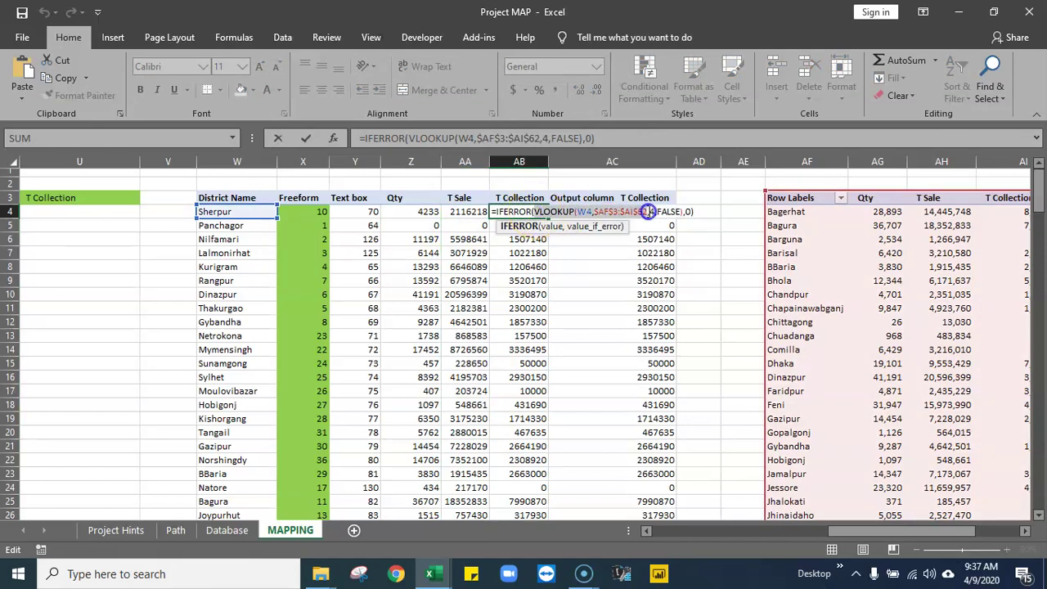
left_click_drag(681, 213, 678, 211)
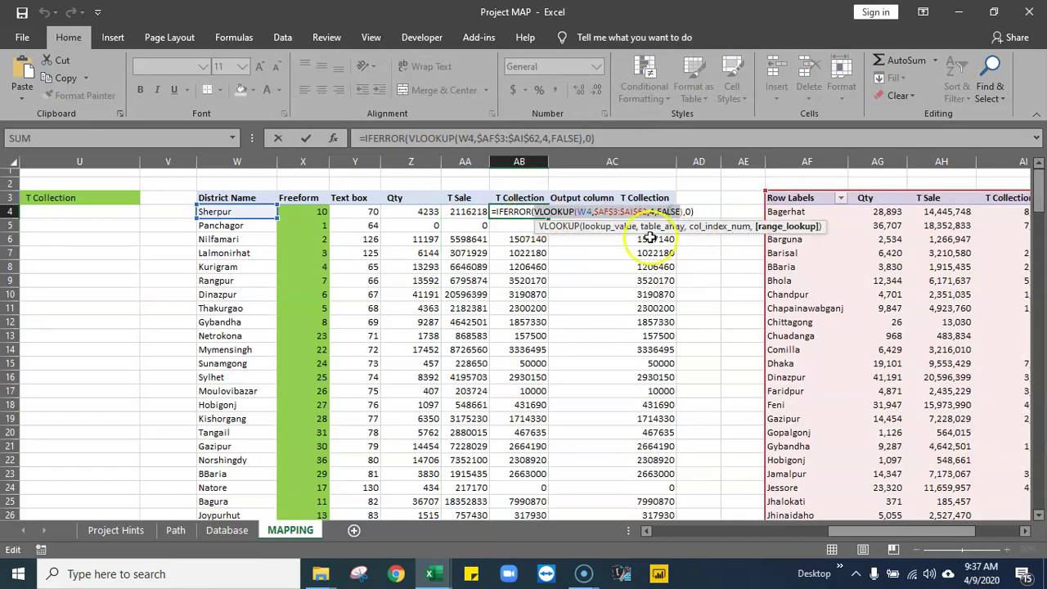
key("Delete")
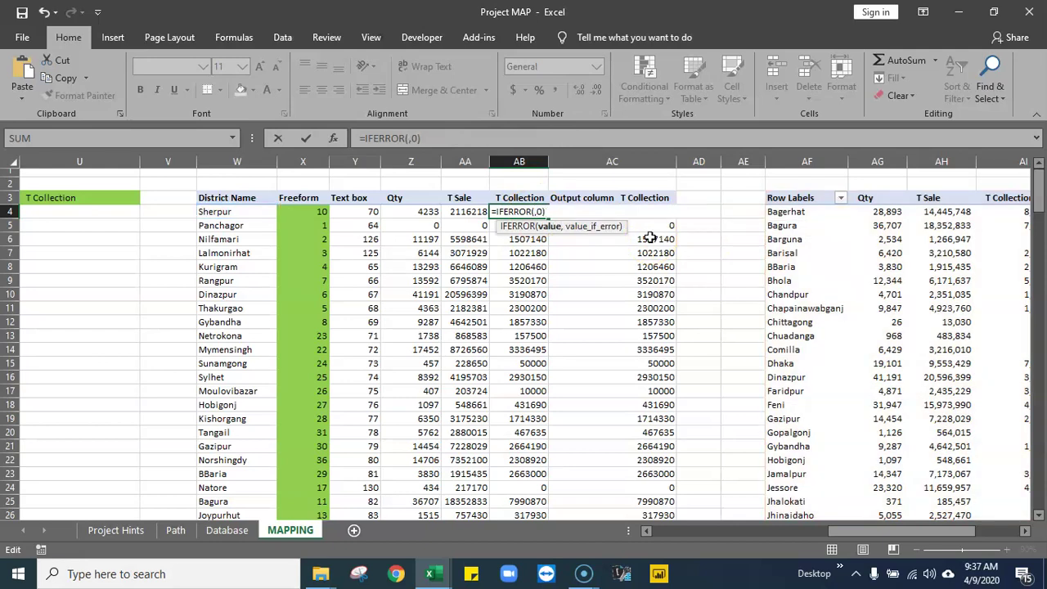
left_click(1012, 212)
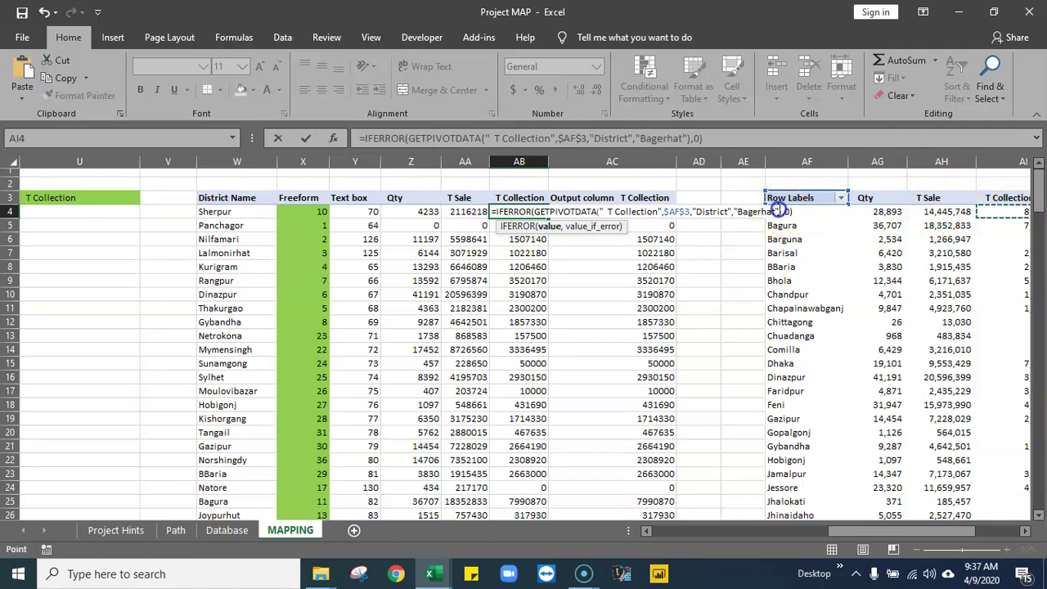
left_click(778, 211)
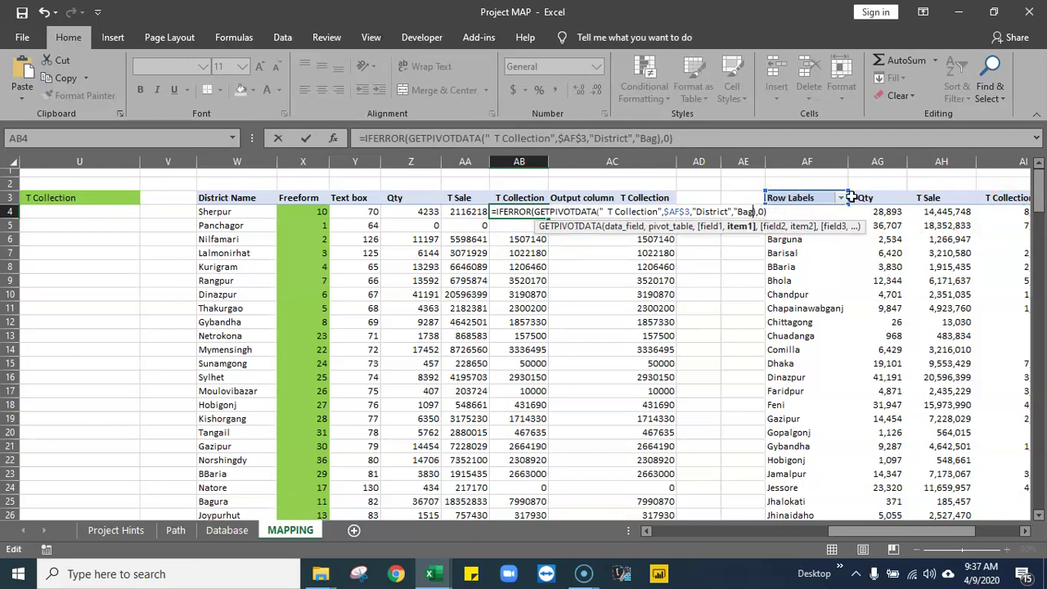
left_click(215, 212)
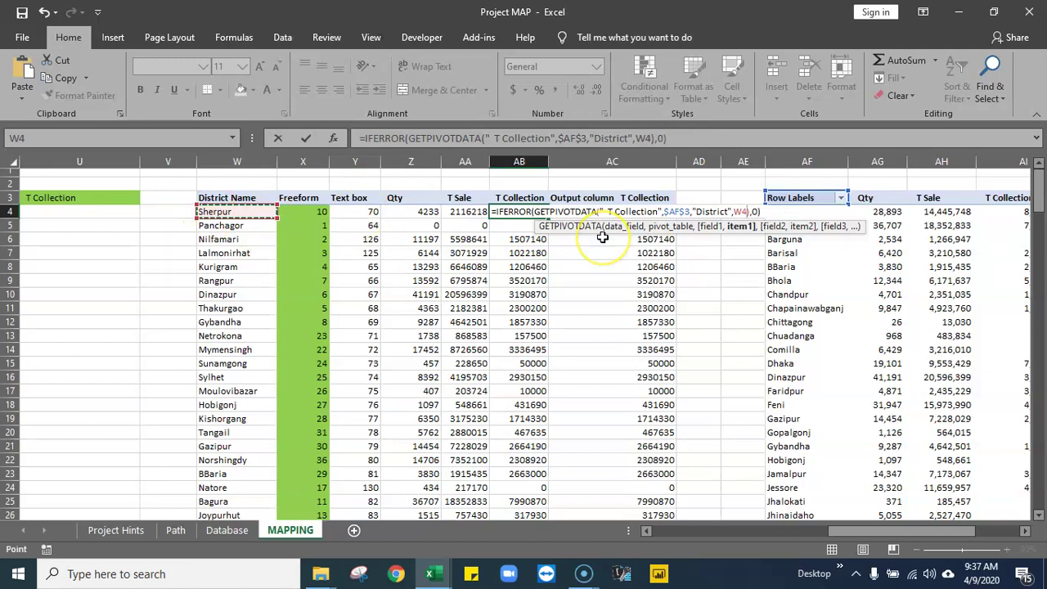
key("Return")
left_click(532, 211)
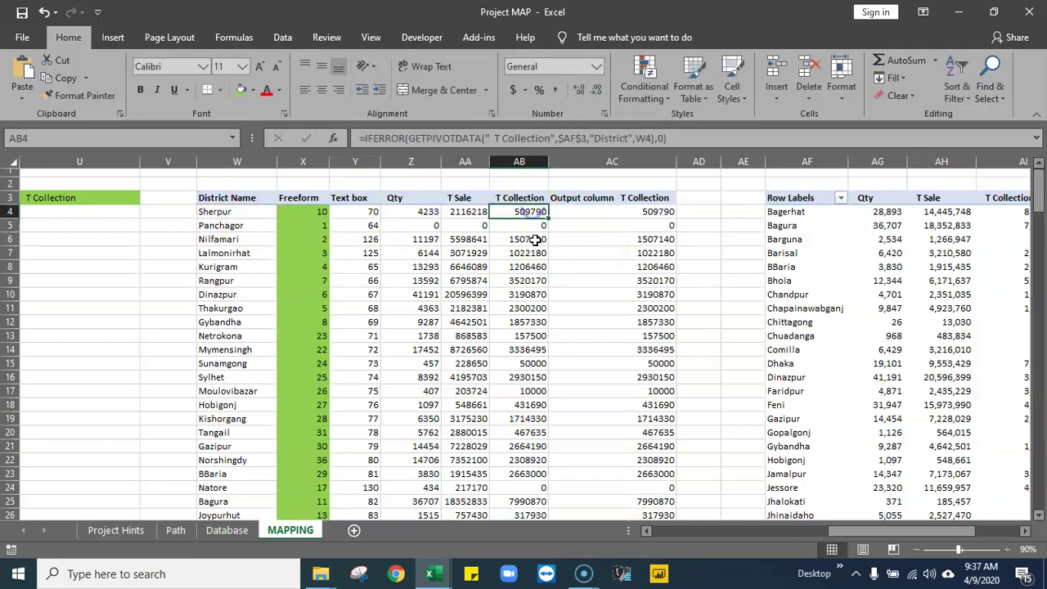
left_click_drag(550, 218, 553, 247)
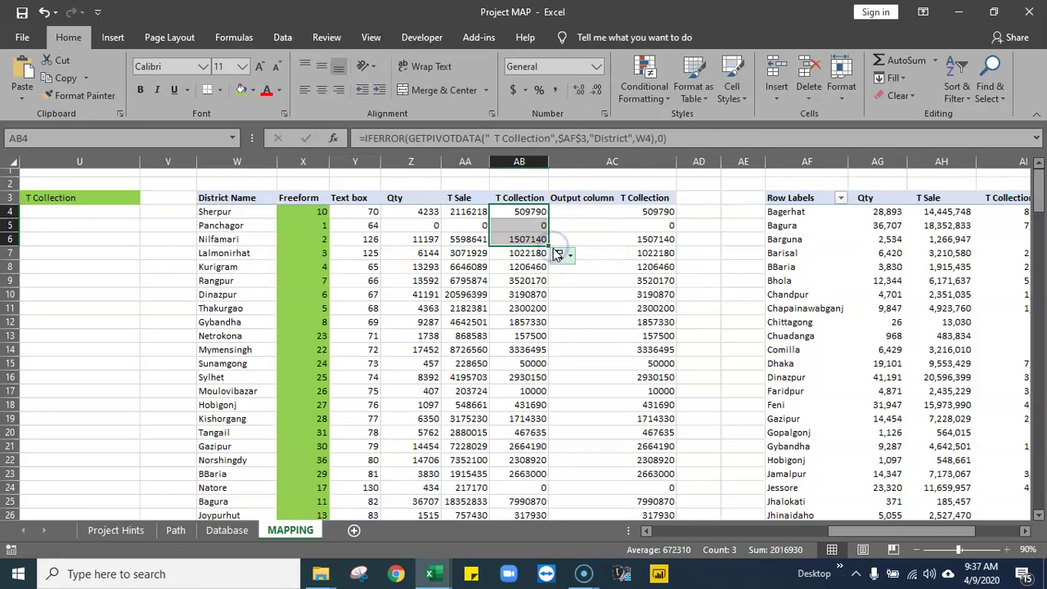
double_click(550, 245)
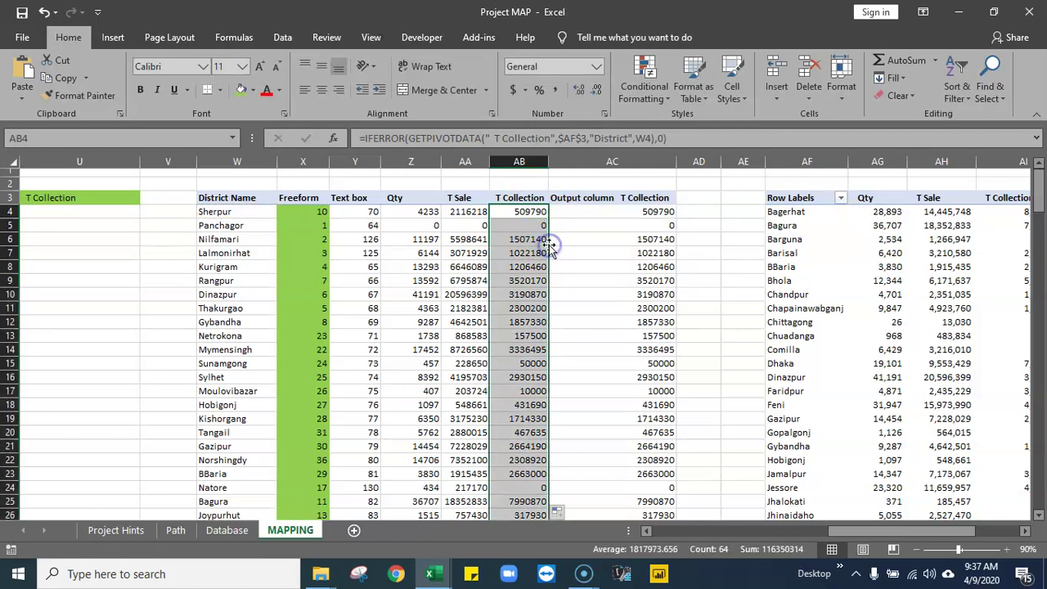
- Spot-check the filled T Sale and T Collection cells down the district list
left_click(469, 279)
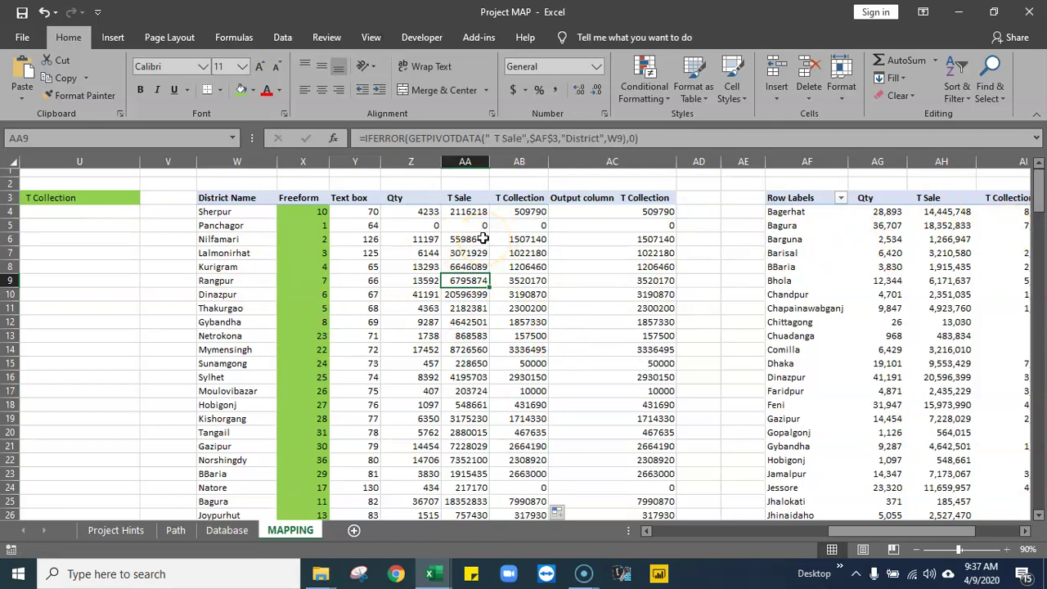
left_click(234, 212)
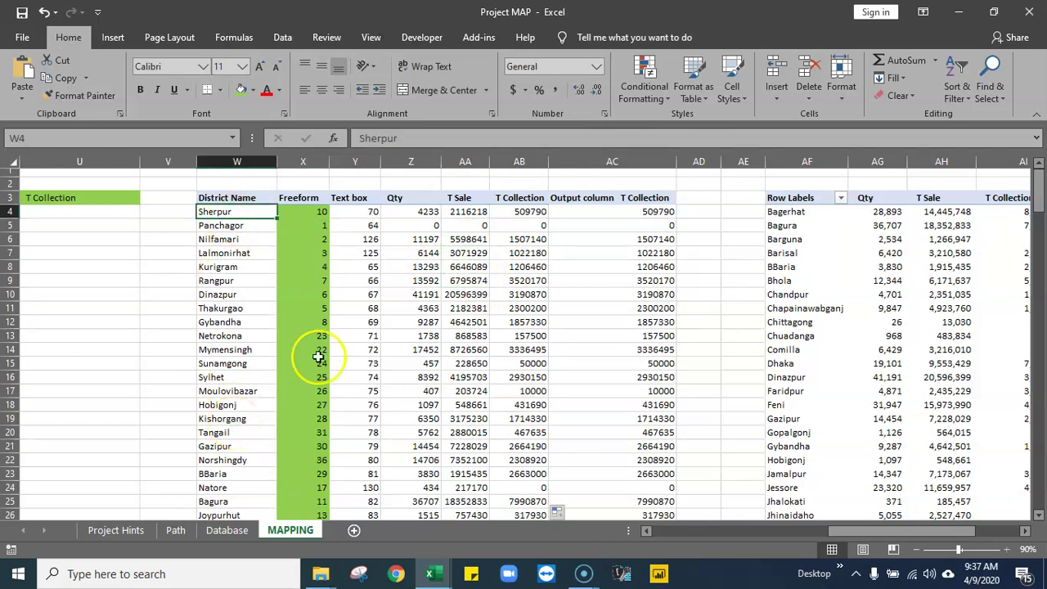
left_click(309, 237)
left_click(360, 223)
left_click(503, 240)
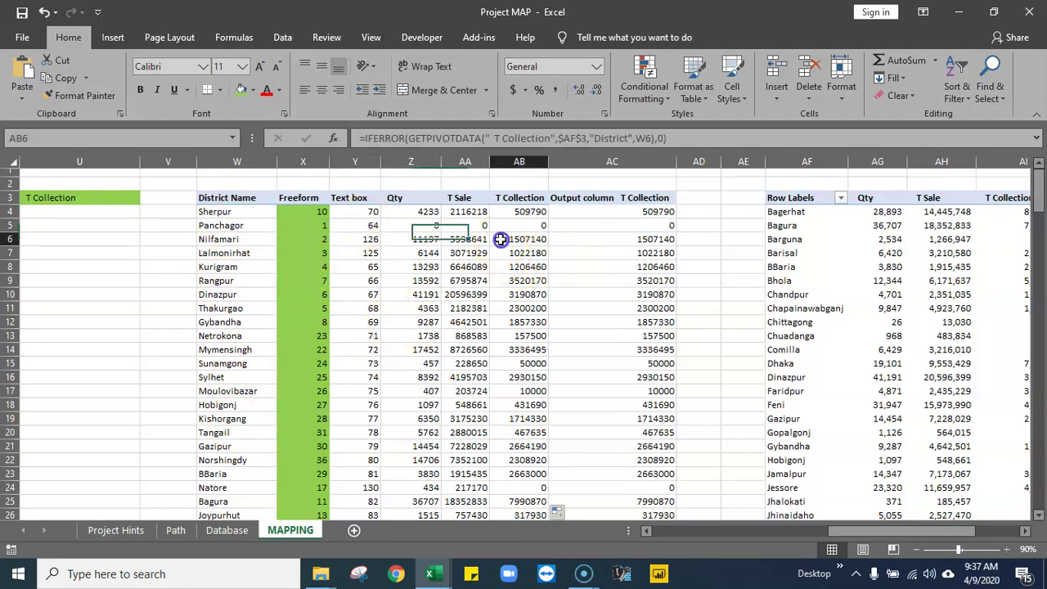
scroll(499, 376, "down", 15)
scroll(491, 385, "up", 15)
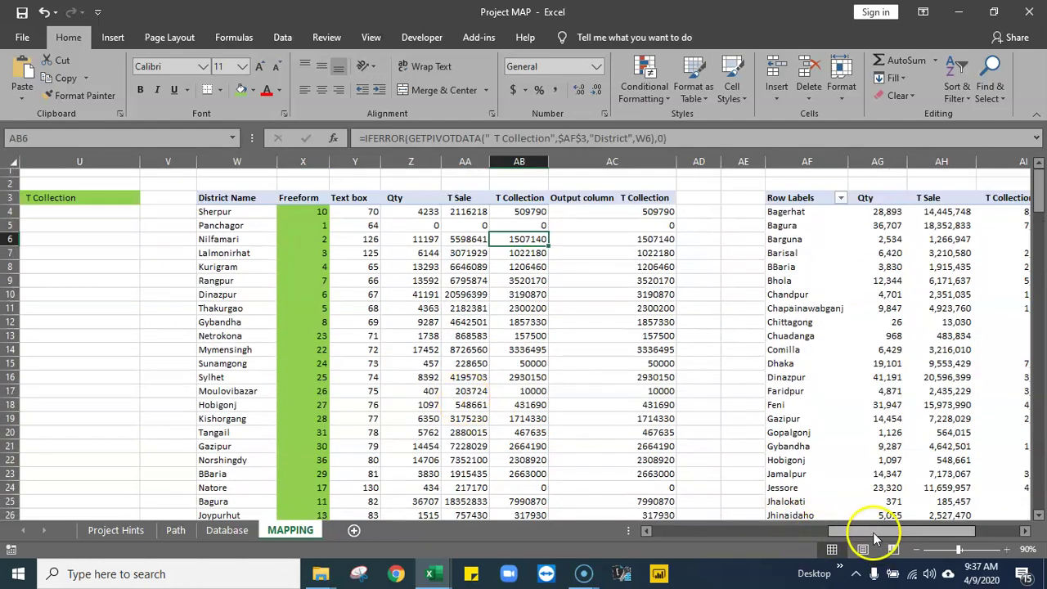
left_click_drag(872, 532, 851, 532)
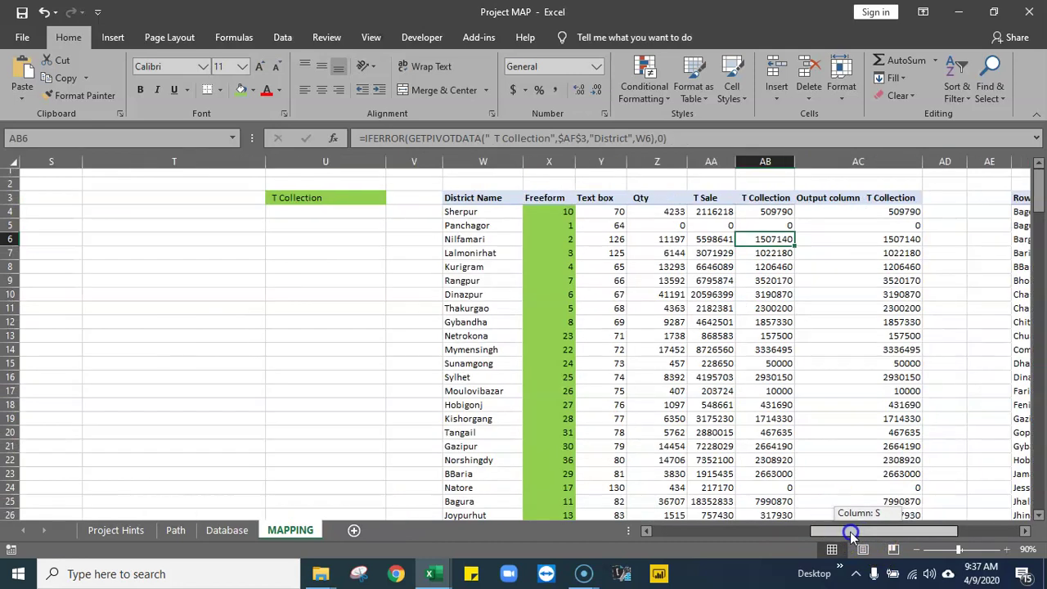
- On Project Hints, fill the index match data validation task yellow as done
left_click(117, 530)
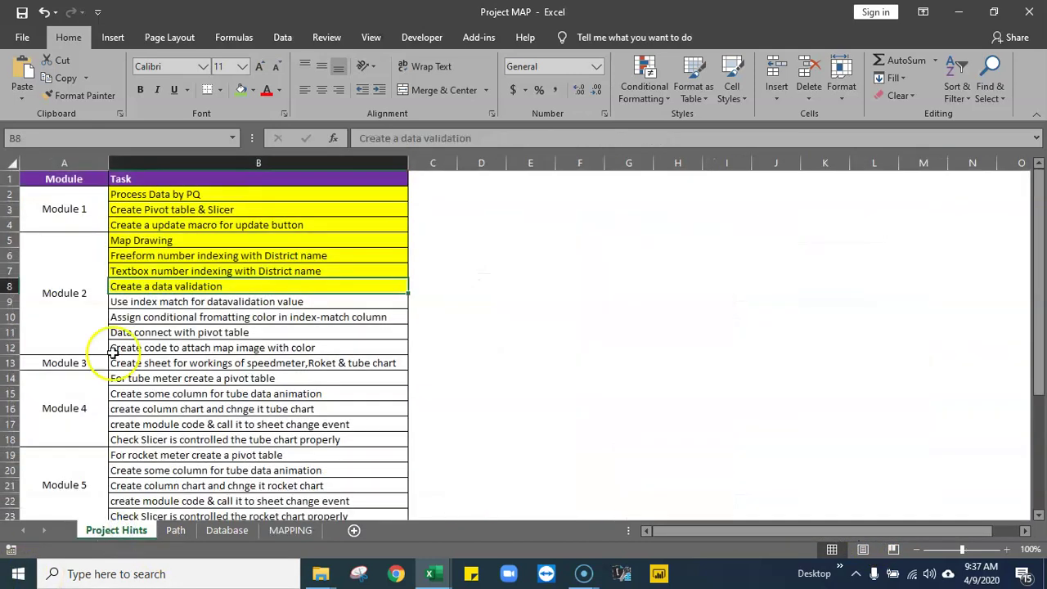
left_click(178, 302)
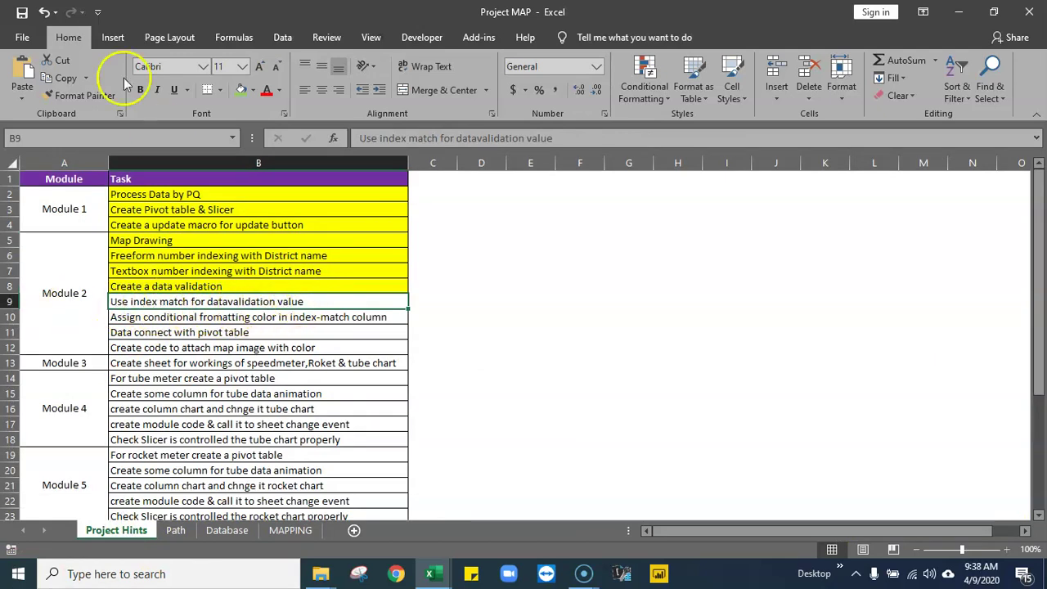
left_click(252, 90)
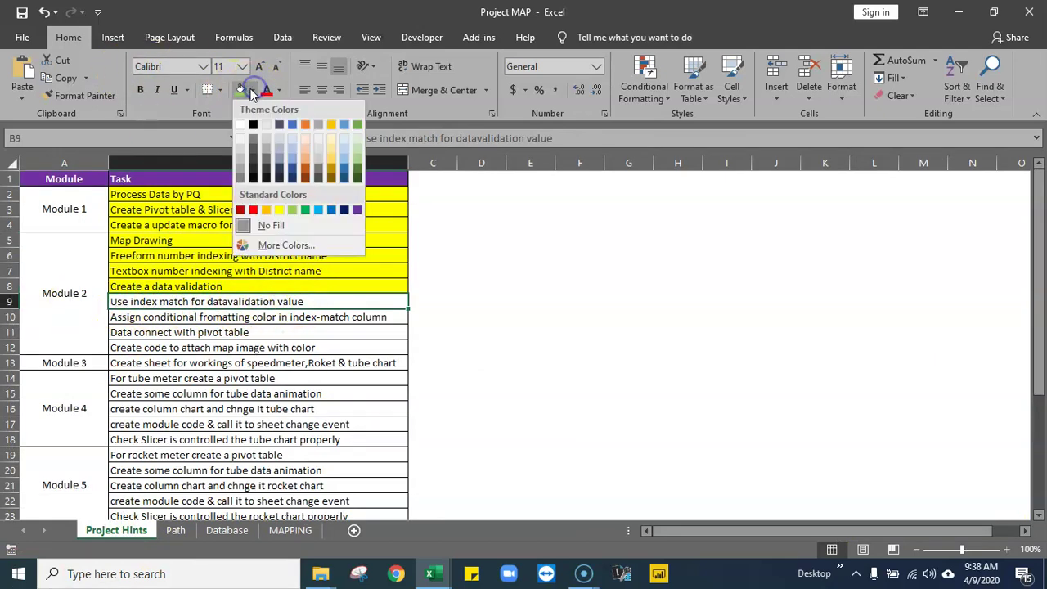
left_click(280, 211)
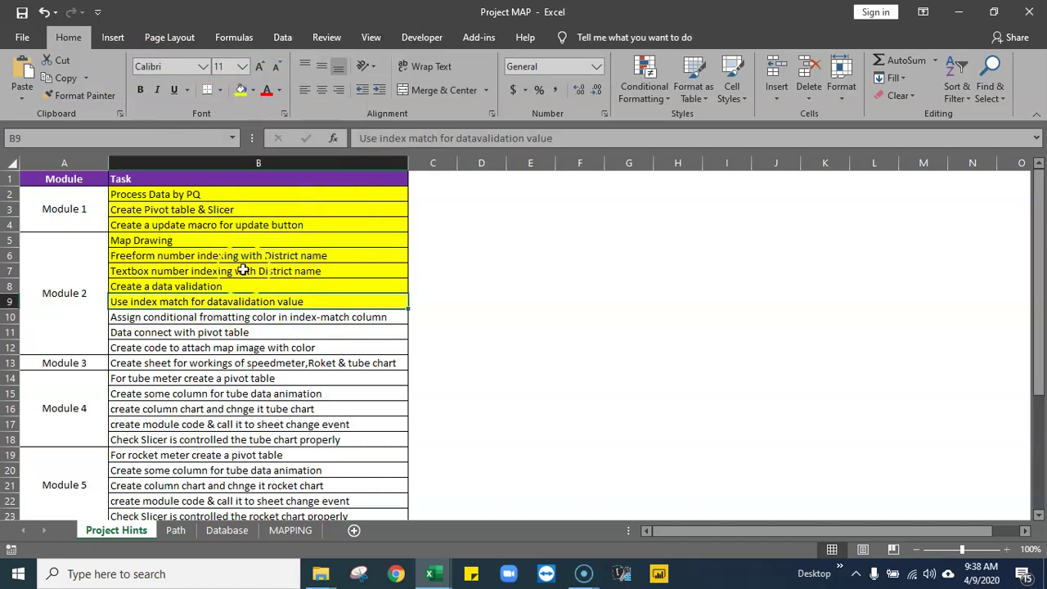
left_click(261, 319)
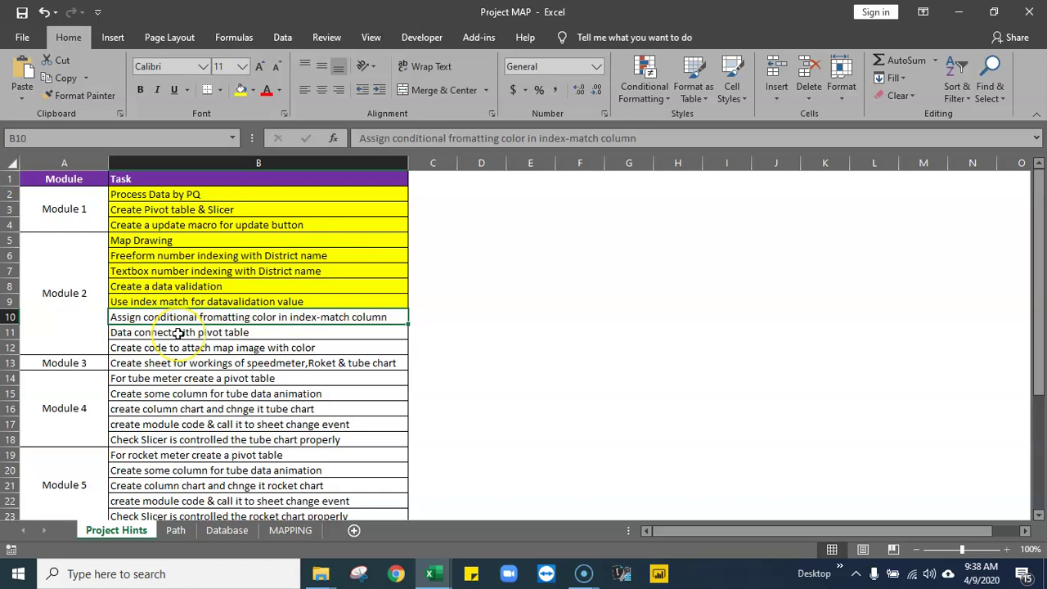
- Swap the tasks so "Data connect with pivot table" sits in B10 above conditional formatting
left_click(221, 333)
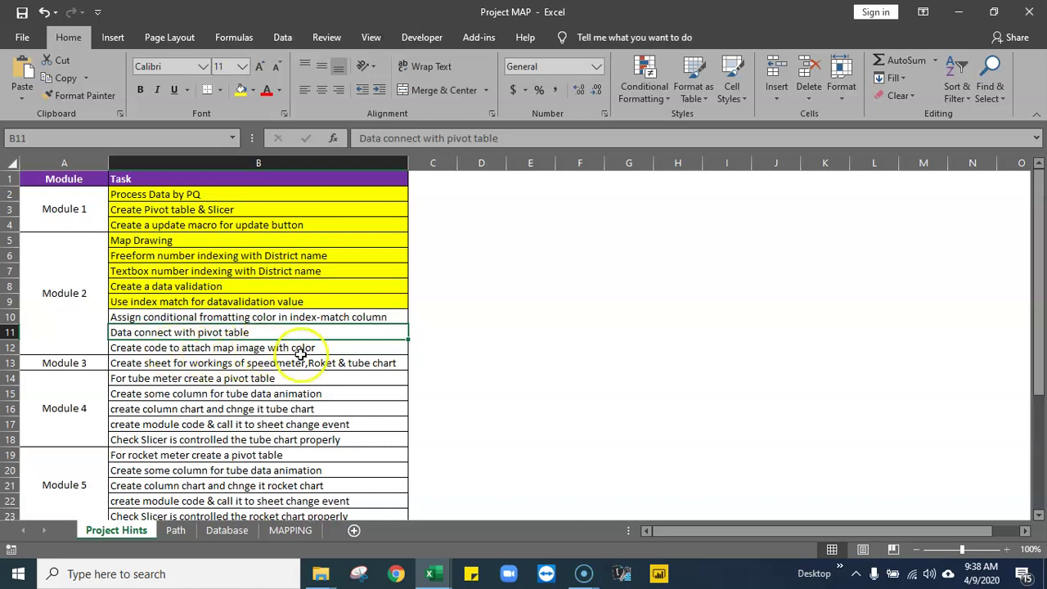
left_click(274, 347)
left_click(168, 317)
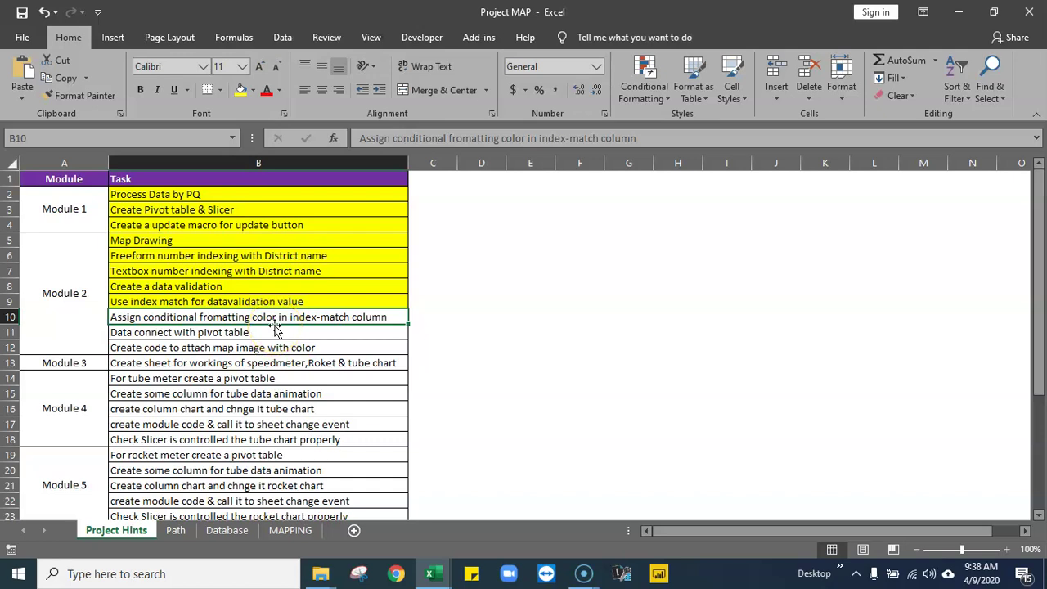
left_click(234, 330)
left_click_drag(274, 325, 432, 317)
left_click(335, 319)
left_click_drag(338, 326, 339, 333)
left_click(440, 318)
left_click_drag(438, 326, 331, 325)
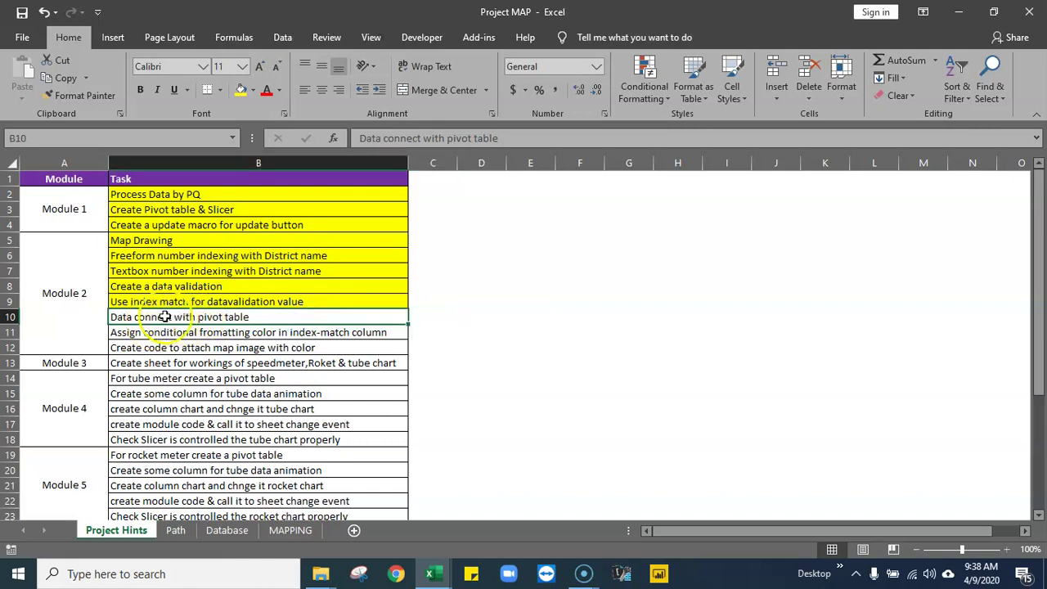
- Append "by getpivotdata" to the B10 task and fill it yellow
double_click(255, 316)
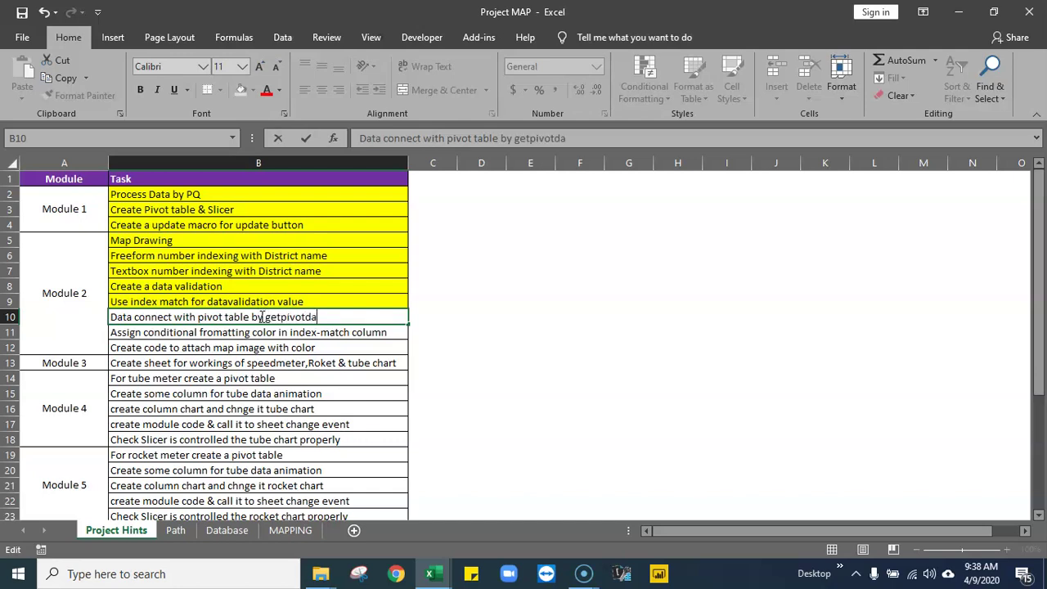
key("Return")
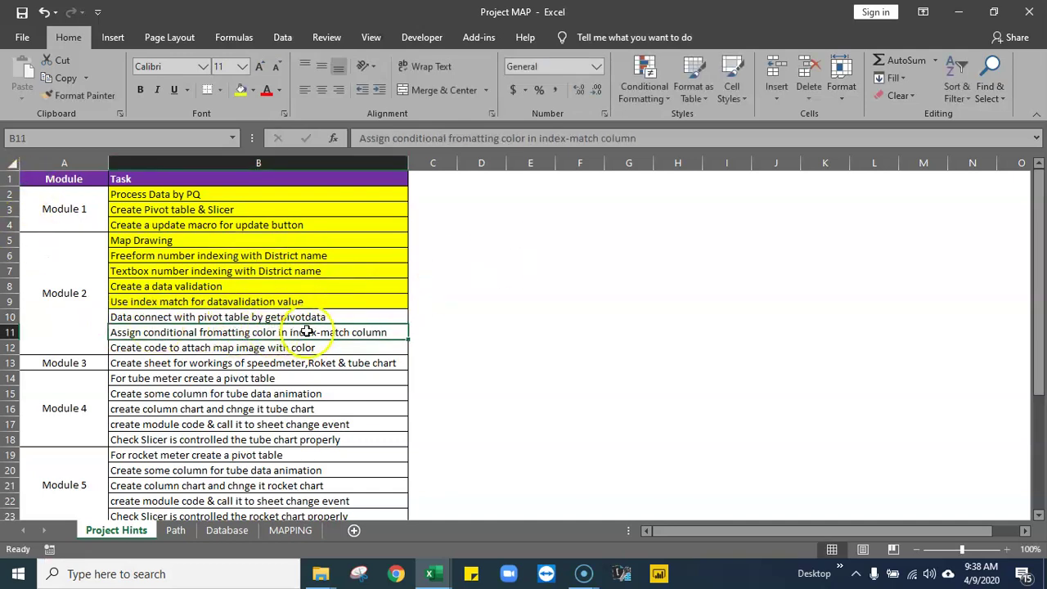
left_click(169, 314)
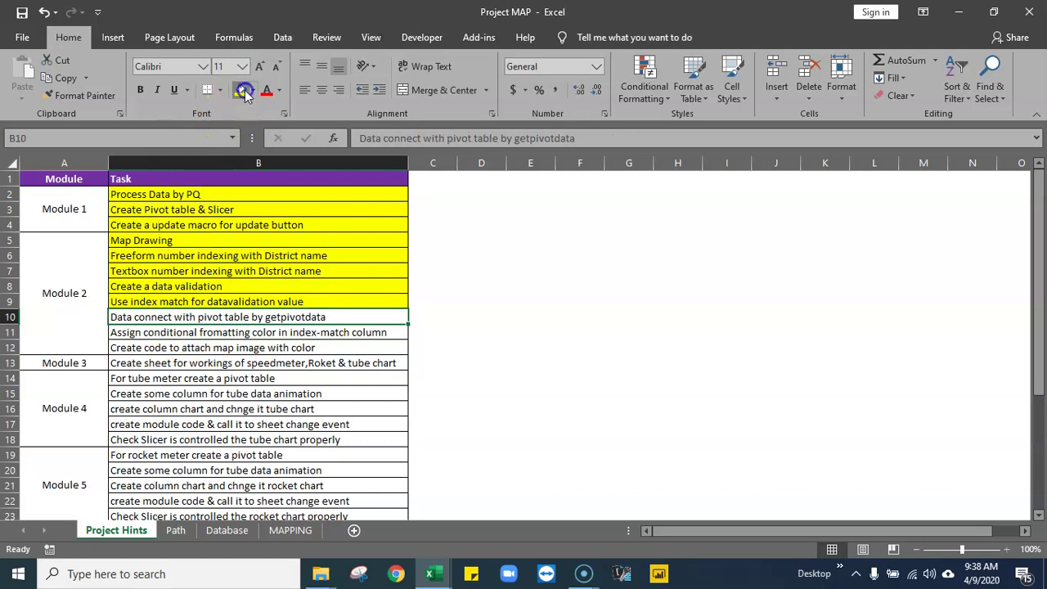
left_click(241, 90)
left_click(164, 332)
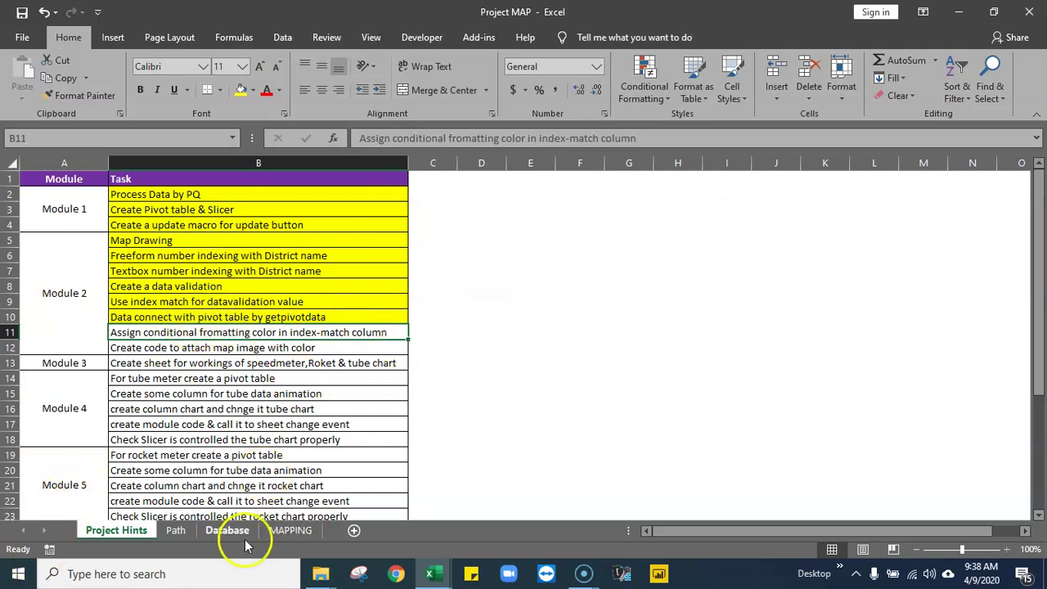
- On MAPPING, label T6 "top 10" and fill U6 green
left_click(290, 532)
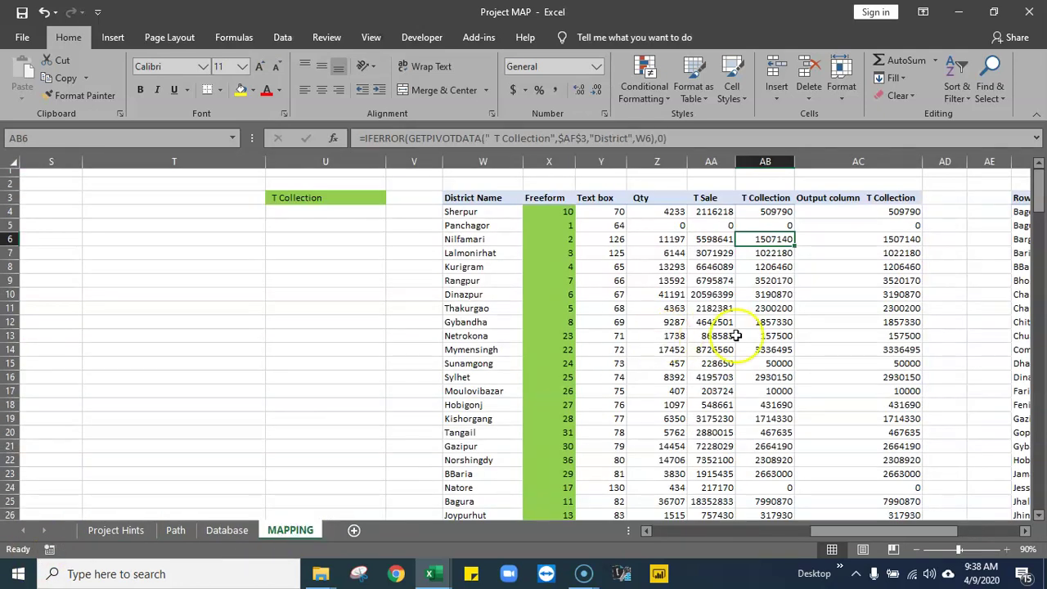
mouse_move(863, 526)
left_mouse_down()
mouse_move(900, 532)
mouse_move(860, 532)
left_mouse_up()
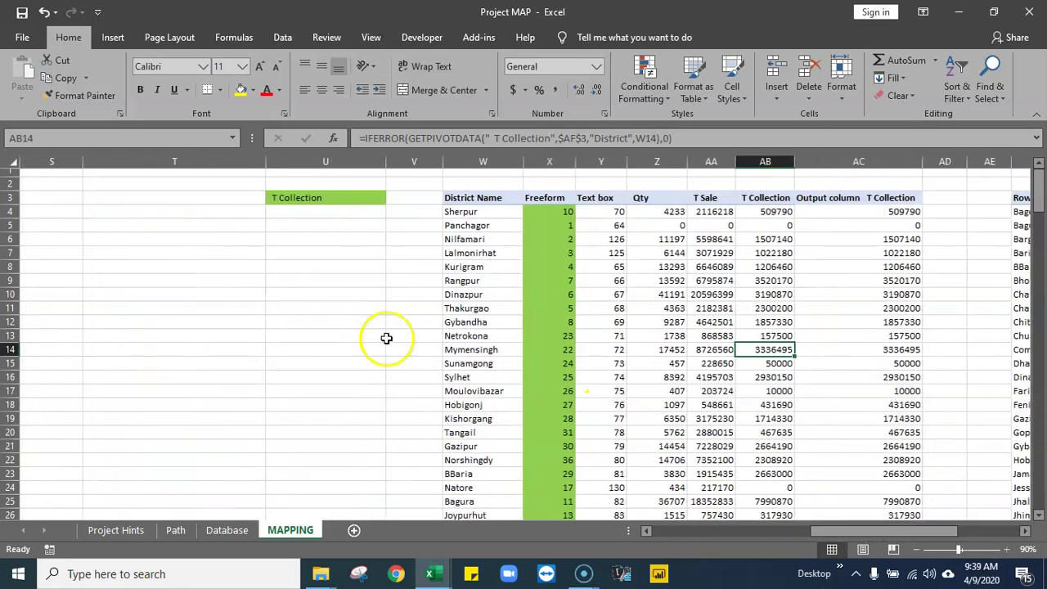
left_click(338, 238)
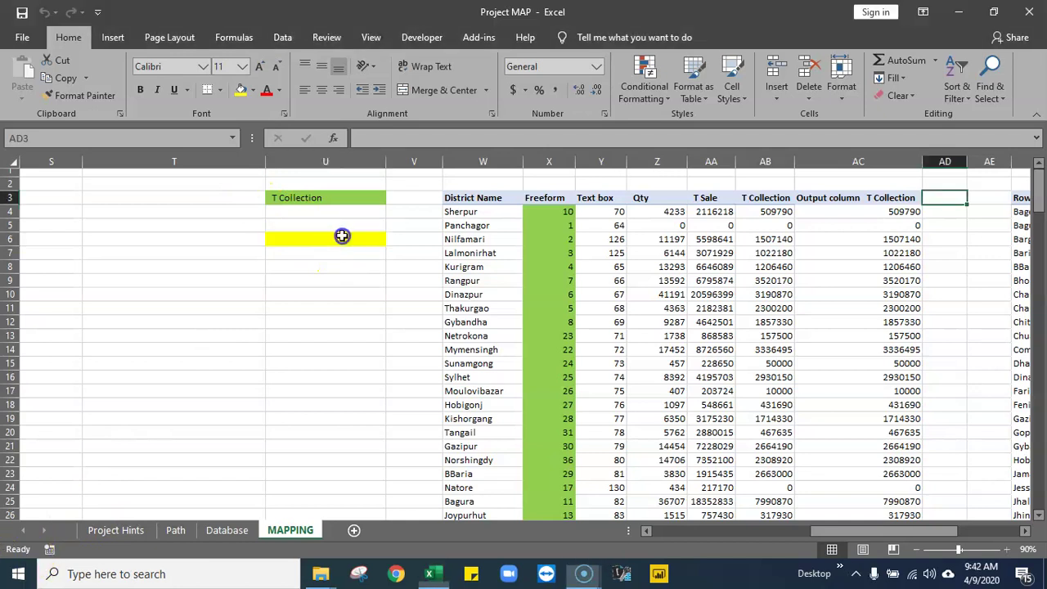
left_click(342, 237)
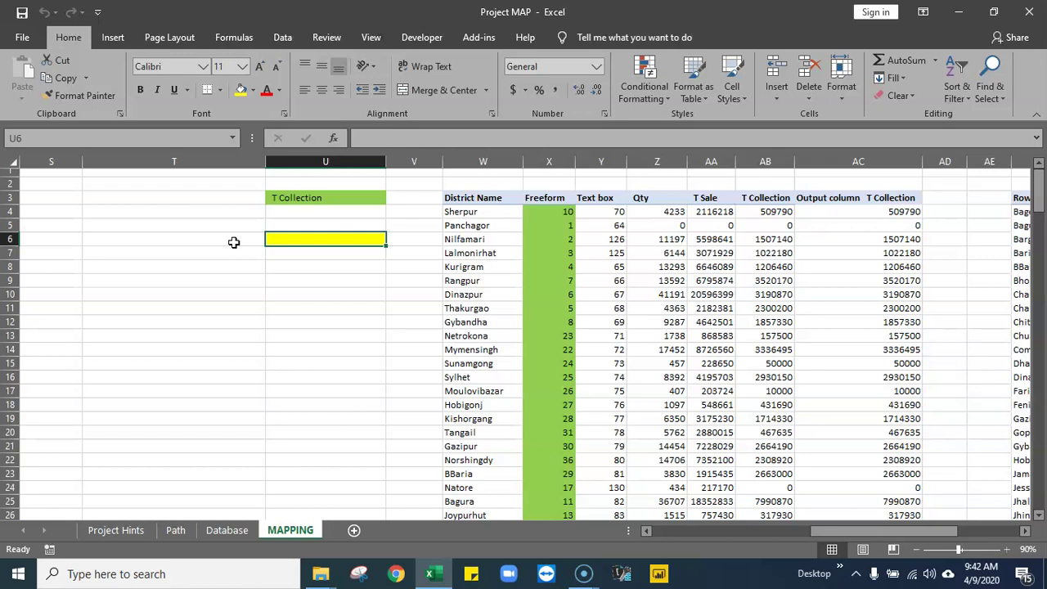
left_click(119, 531)
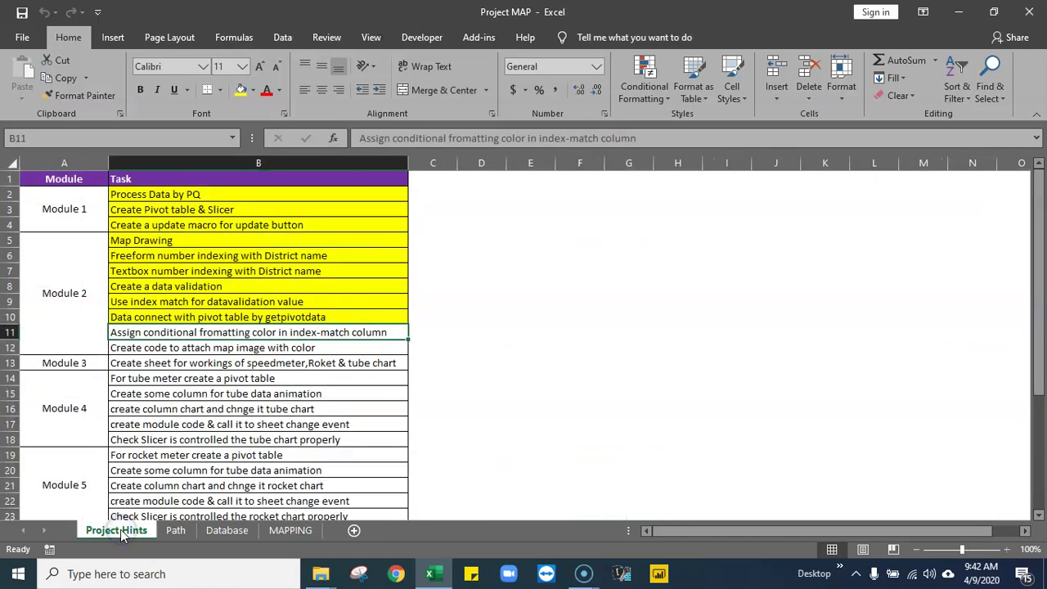
left_click(288, 530)
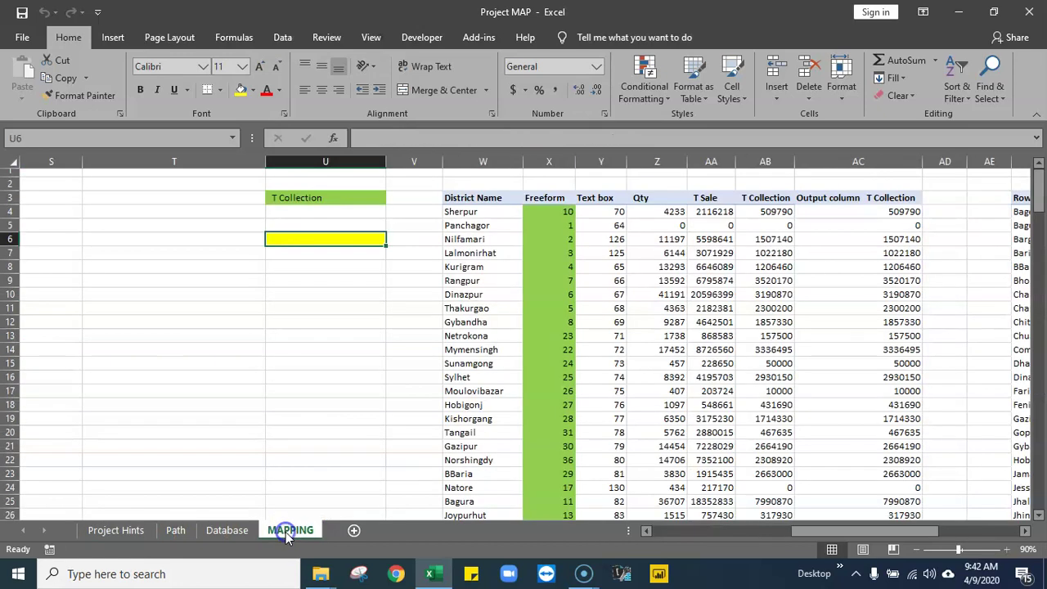
left_click(226, 238)
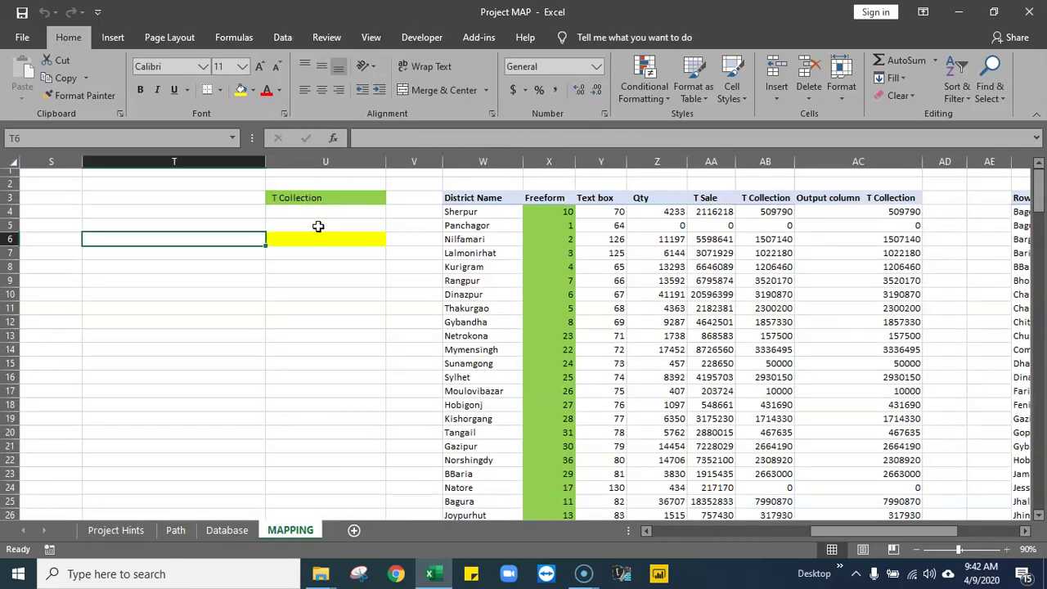
type("top 10")
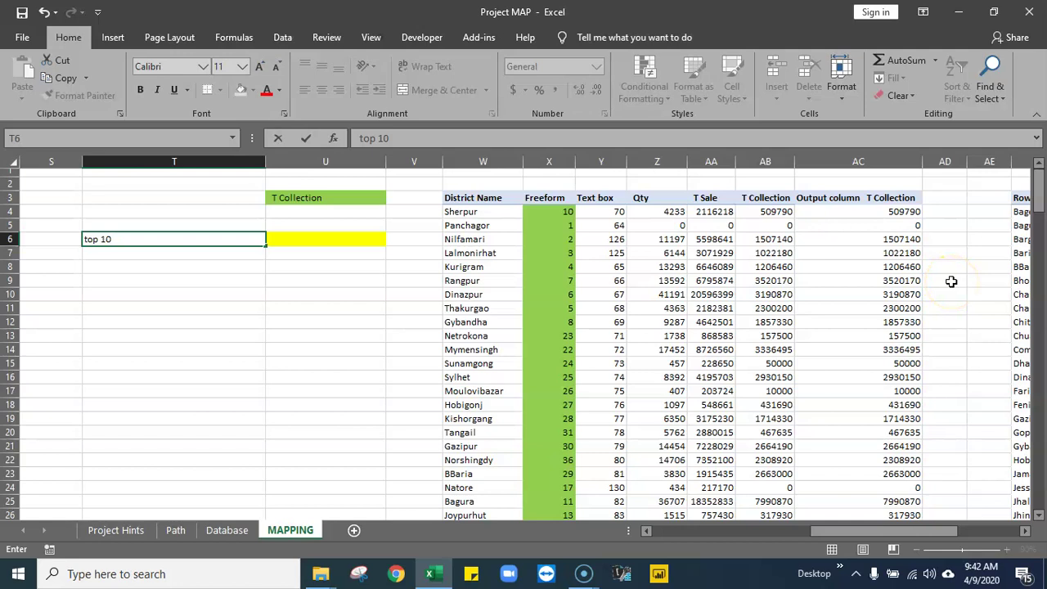
left_click(345, 238)
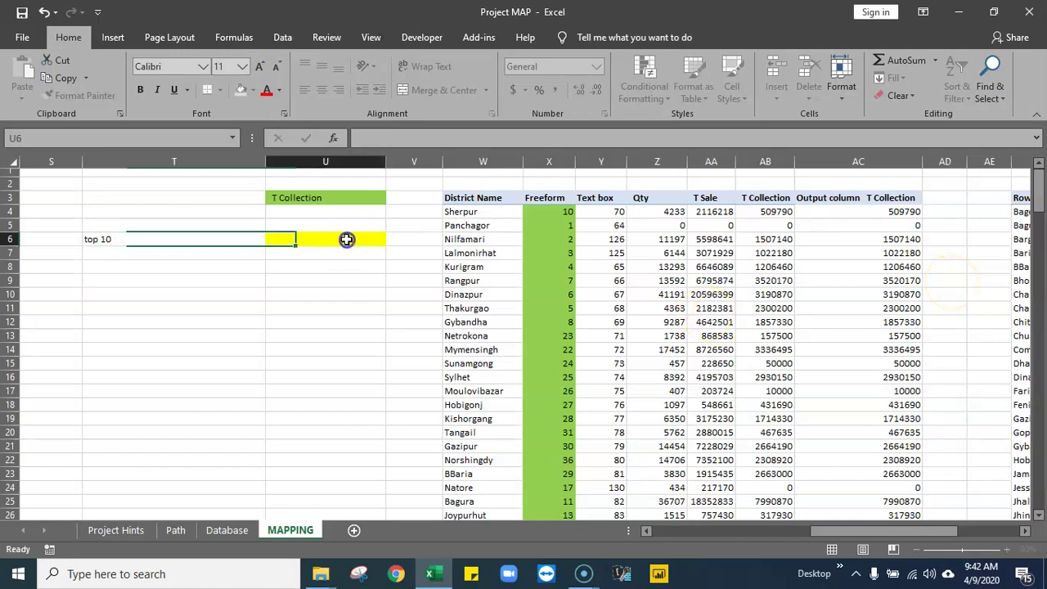
left_click(255, 94)
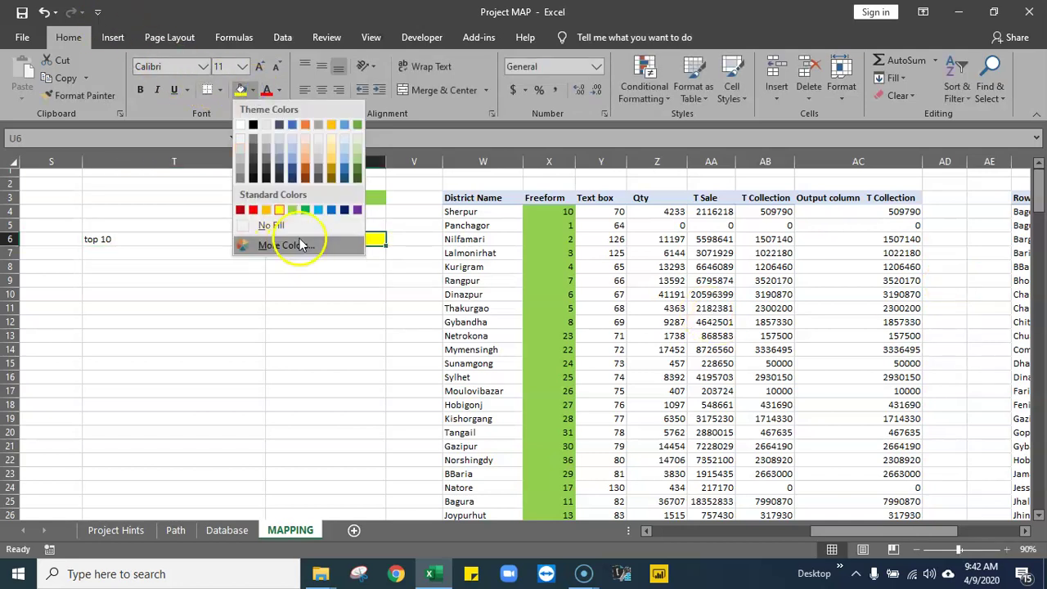
left_click(306, 210)
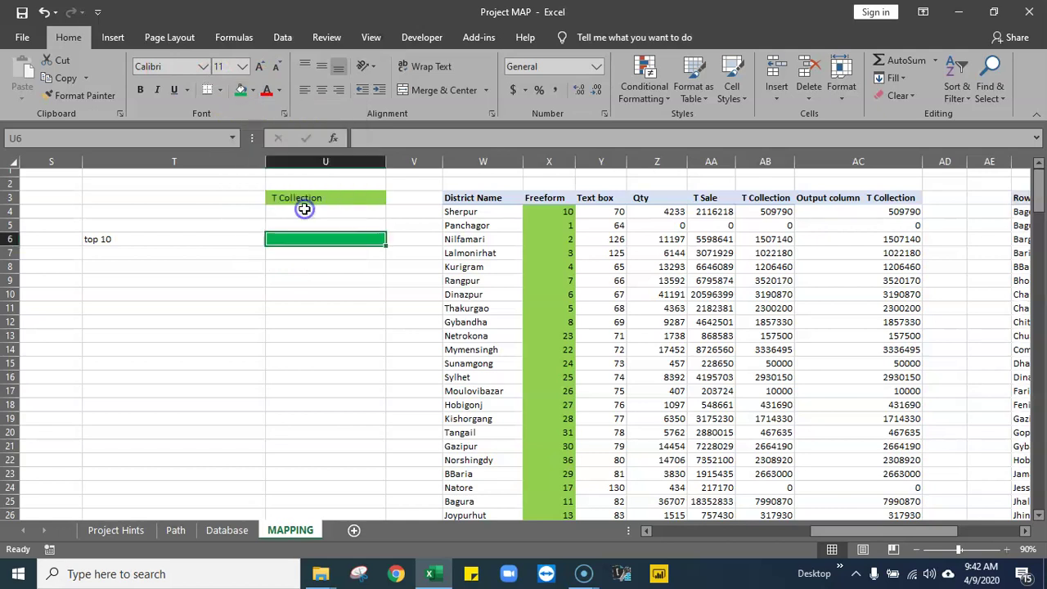
- Label T7 "Mid position" and fill U7 orange
left_click(180, 254)
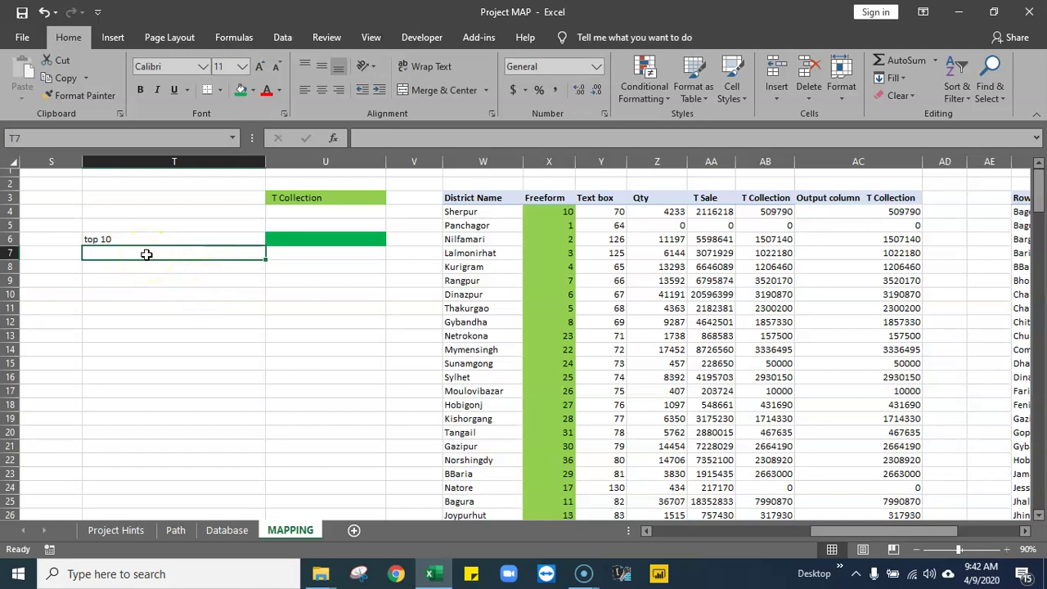
type("Mid position")
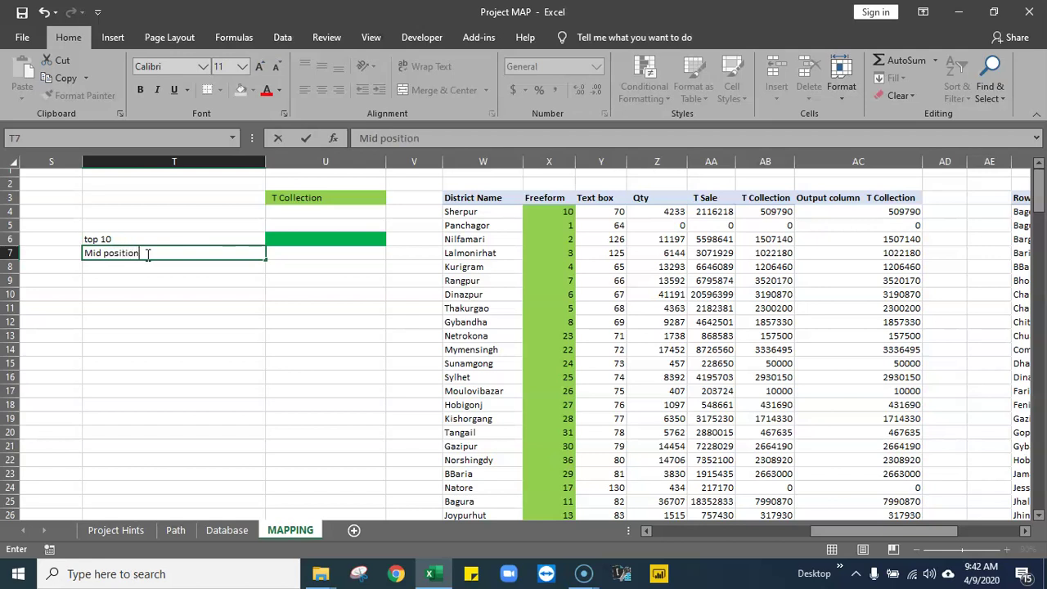
left_click(270, 319)
left_click(303, 262)
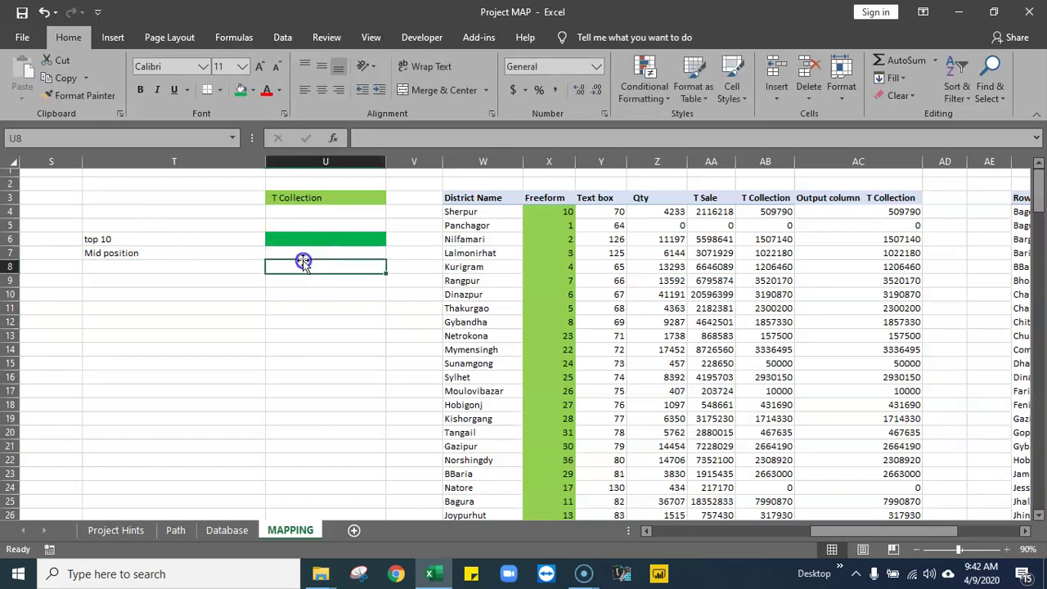
left_click(303, 252)
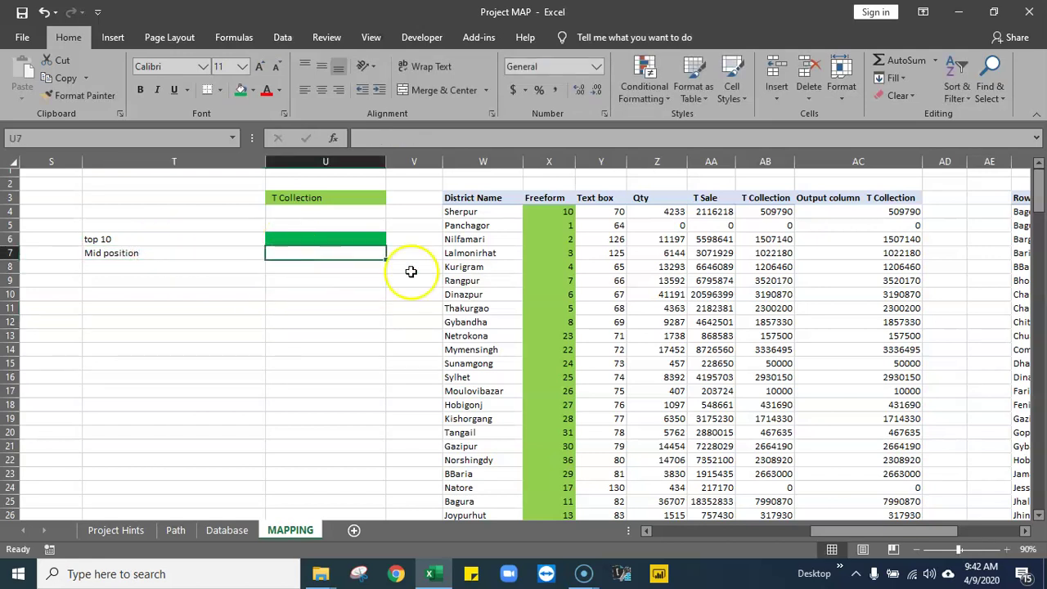
left_click(253, 90)
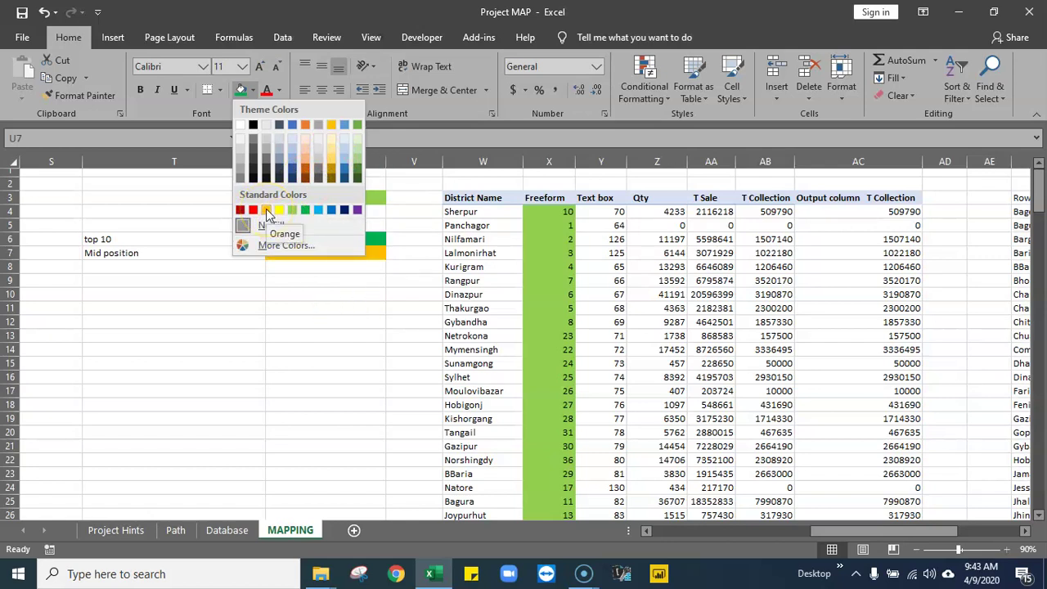
left_click(306, 125)
left_click(312, 278)
left_click(299, 255)
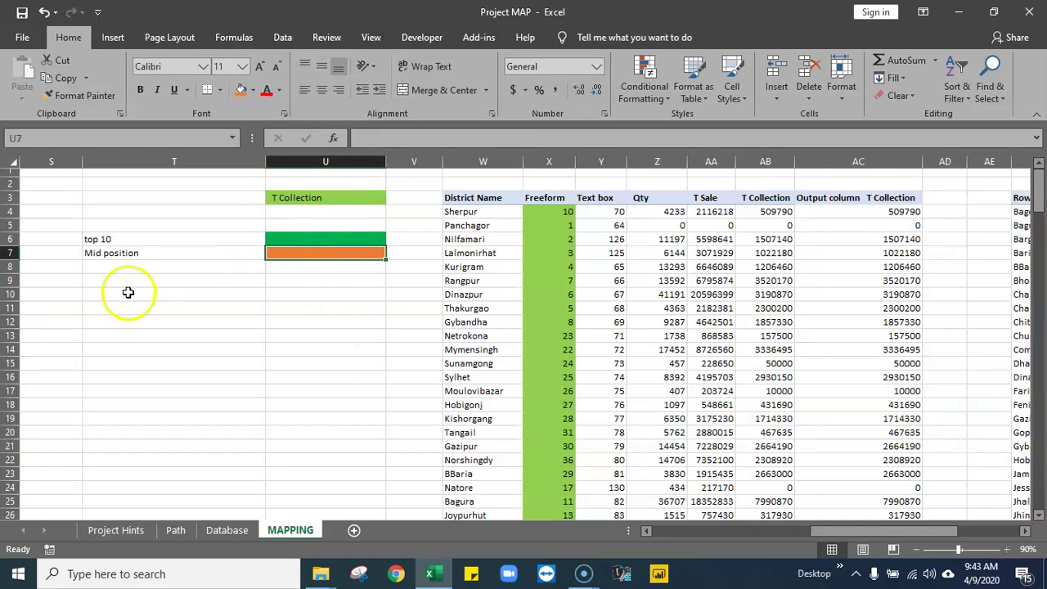
- Label T8 "Bottom 10" and fill U8 dark red
left_click(124, 267)
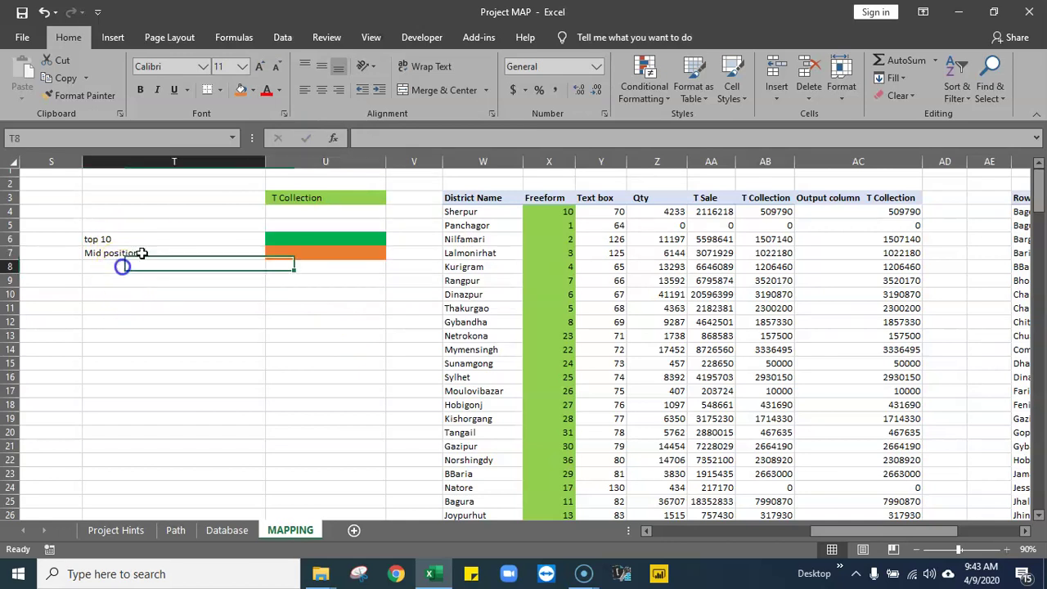
type("Mid position")
key("BackSpace")
key("BackSpace")
key("BackSpace")
key("BackSpace")
key("BackSpace")
key("BackSpace")
key("BackSpace")
key("BackSpace")
key("BackSpace")
key("BackSpace")
key("BackSpace")
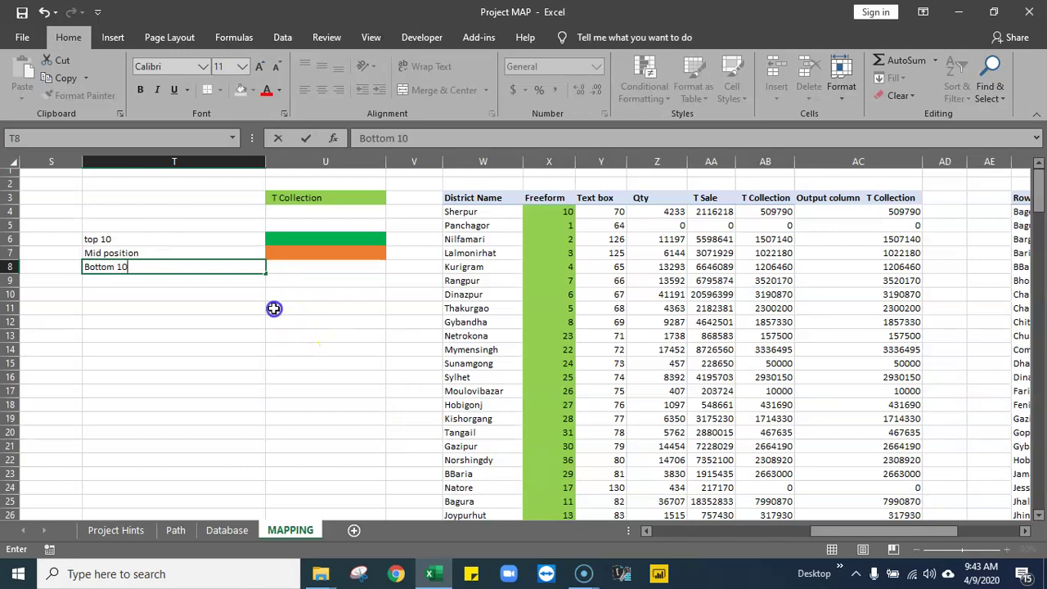
left_click(278, 308)
left_click(304, 266)
left_click(253, 90)
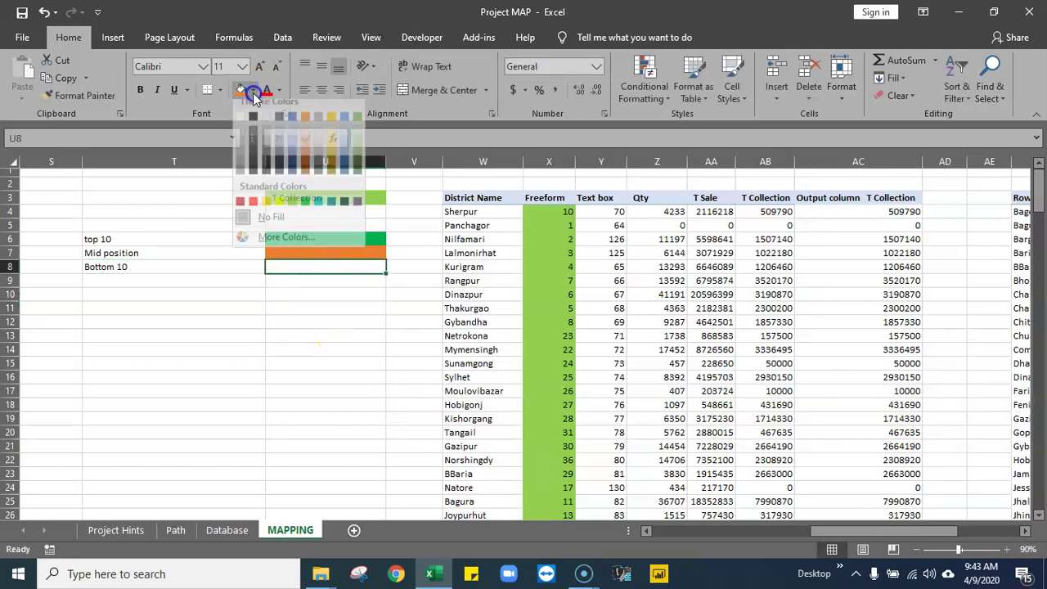
left_click(255, 210)
left_click(336, 335)
left_click(342, 364)
left_click(309, 264)
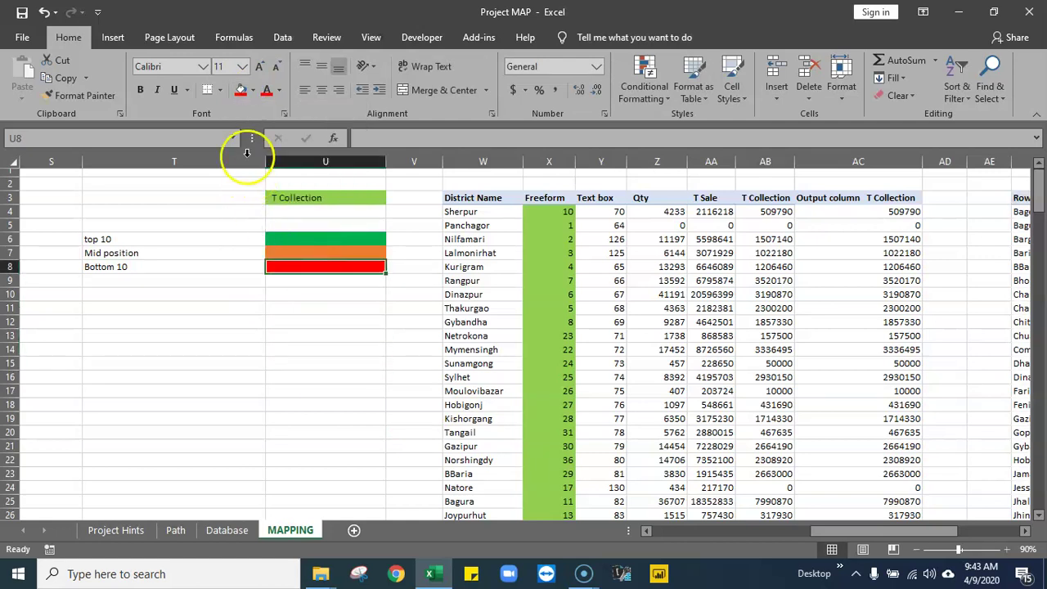
left_click(252, 90)
left_click(242, 209)
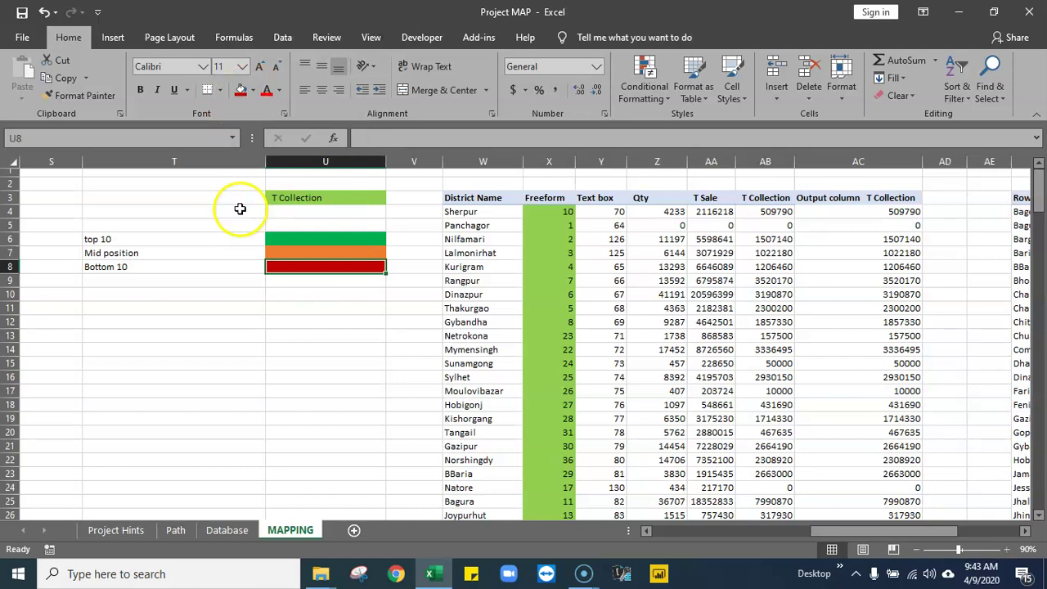
left_click(346, 335)
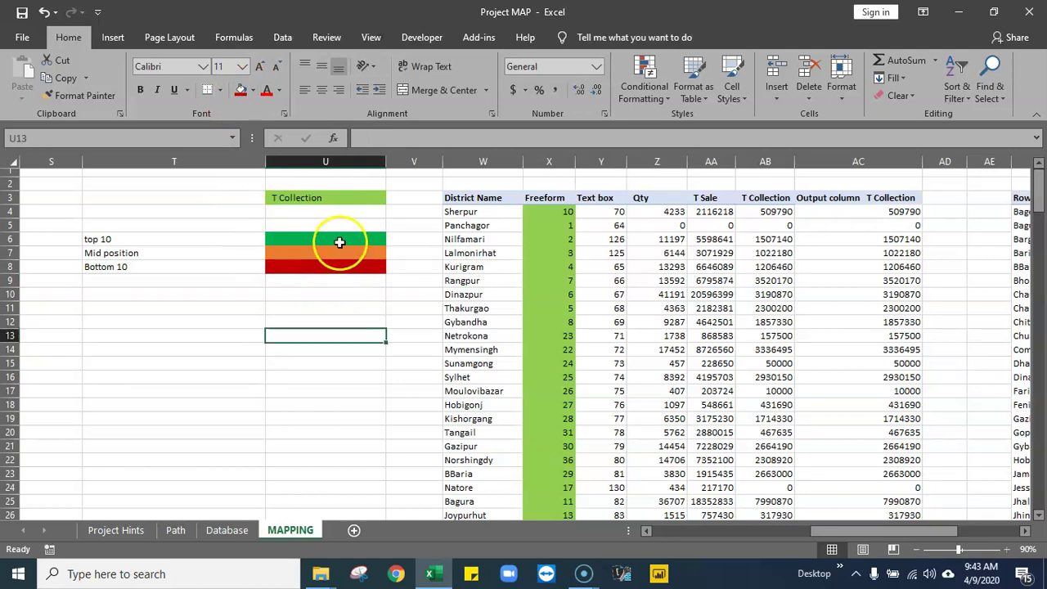
left_click(338, 242)
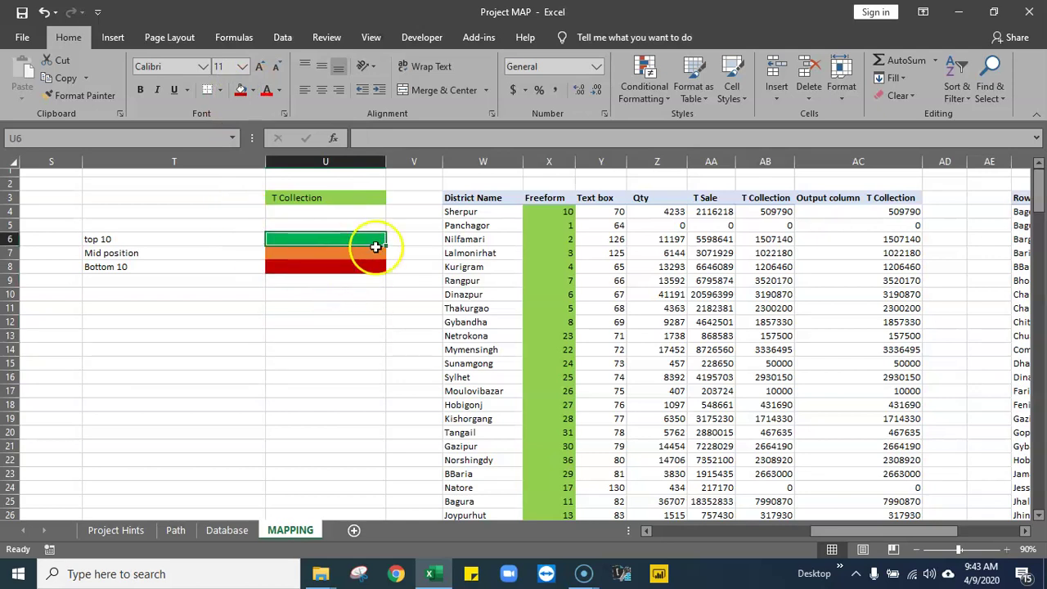
left_click(253, 90)
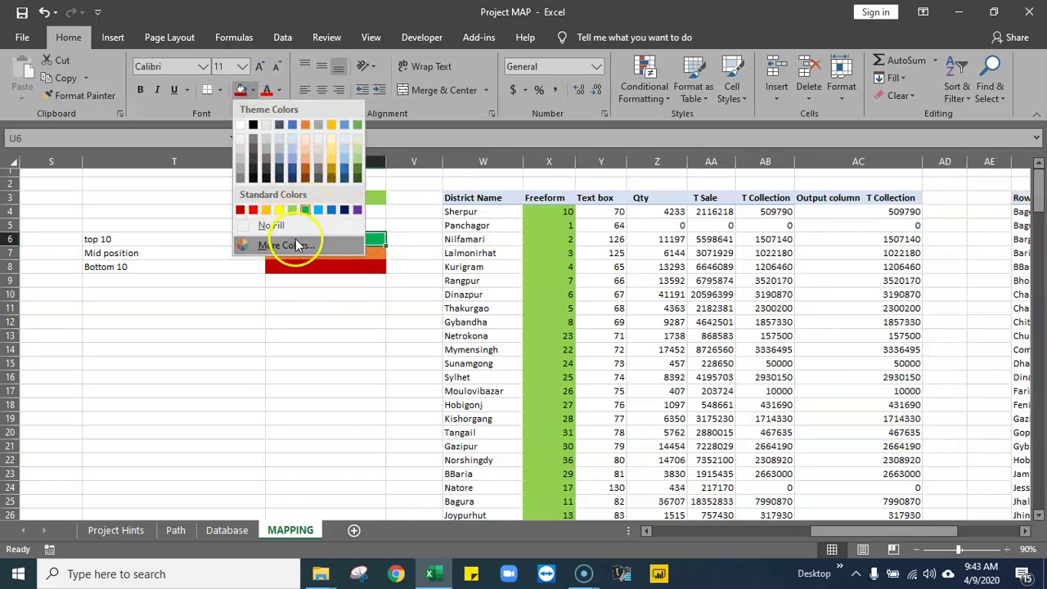
- Give U6 a darker custom green via More Colors
left_click(287, 244)
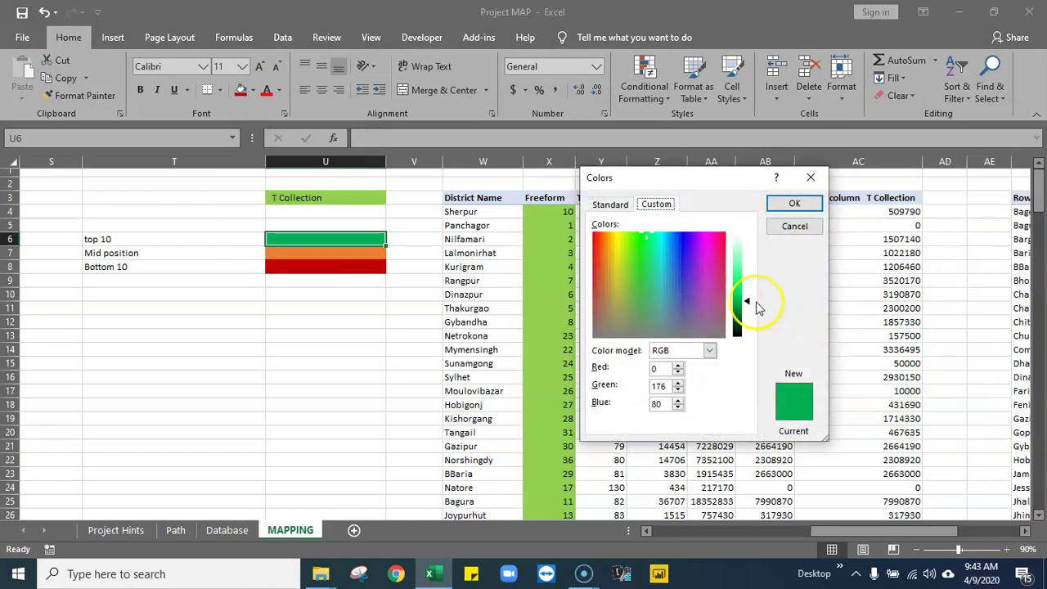
left_click_drag(747, 299, 746, 311)
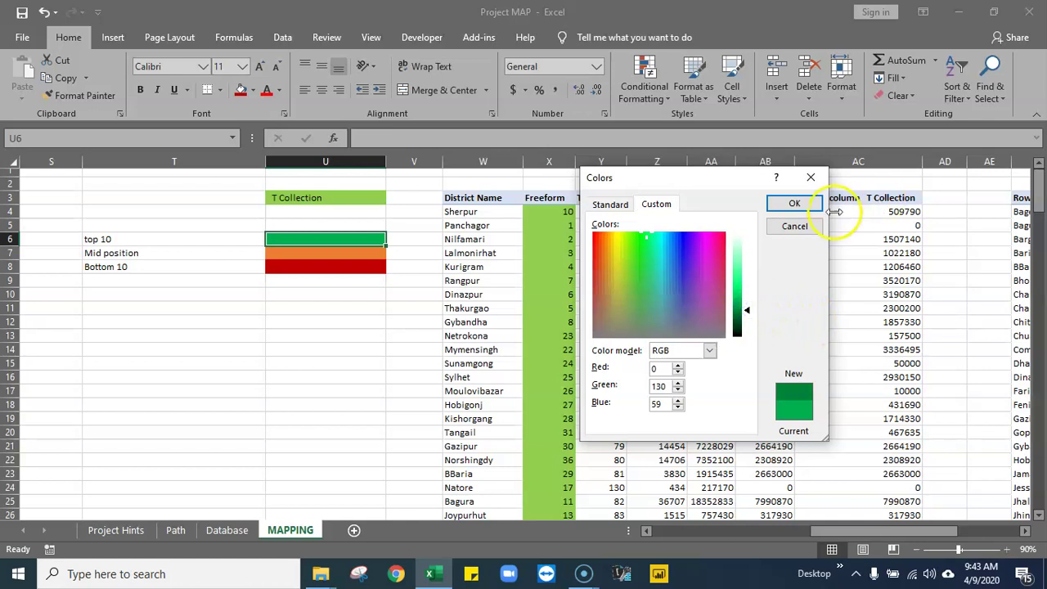
left_click(794, 204)
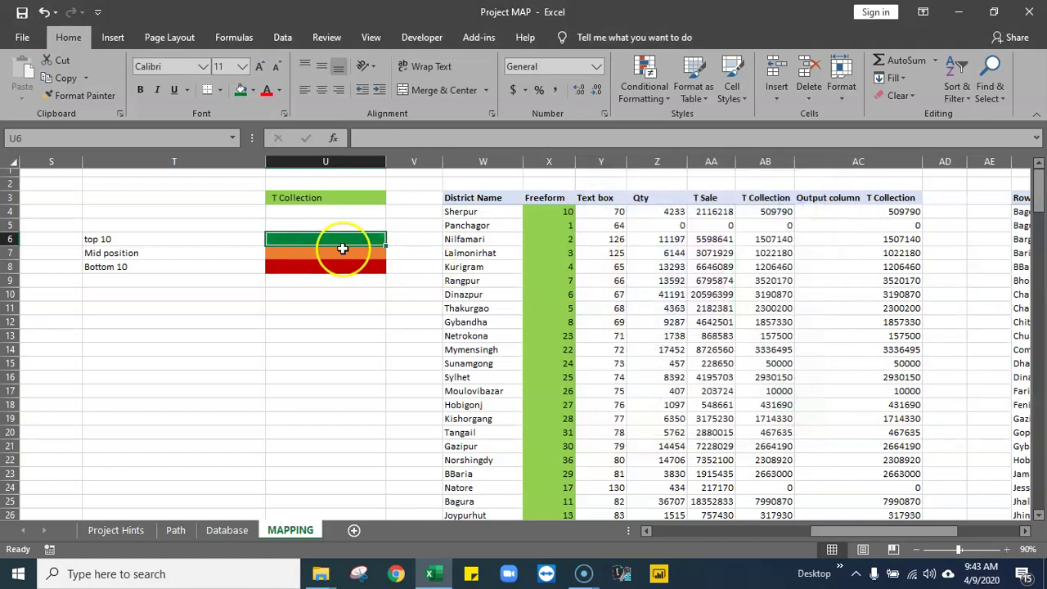
- Test sample text "A" in U7 with a light font colour, then select legend cells U6:U8
left_click(291, 323)
left_click(309, 253)
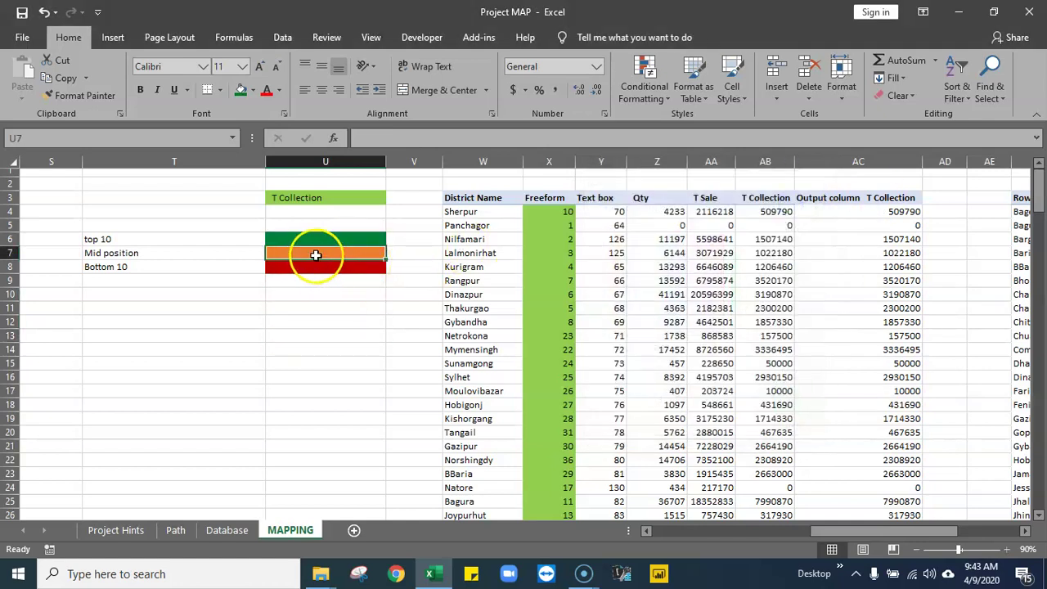
type("Asasds")
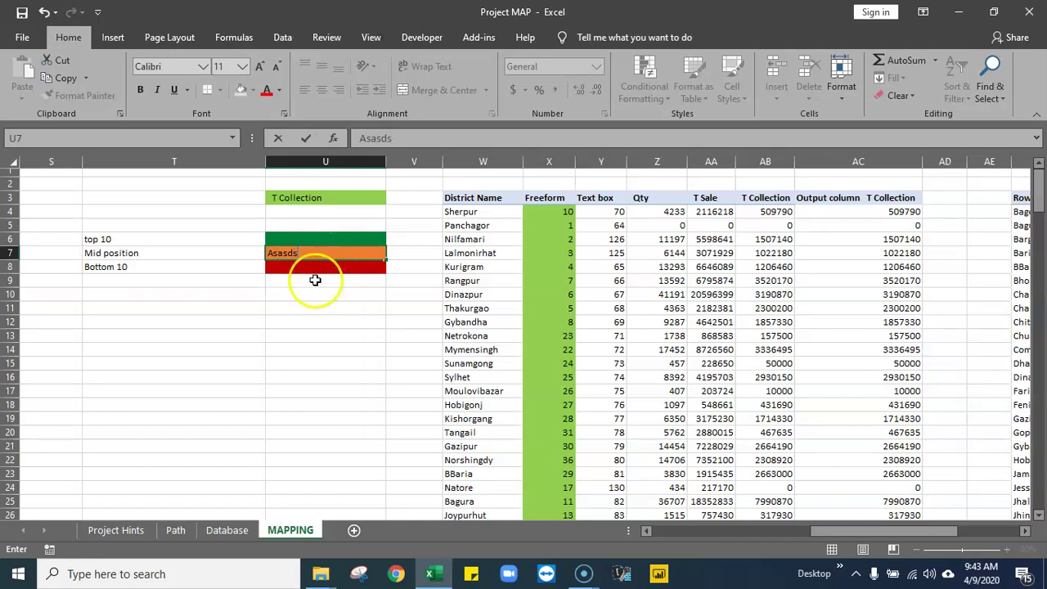
left_click(331, 348)
left_click(303, 256)
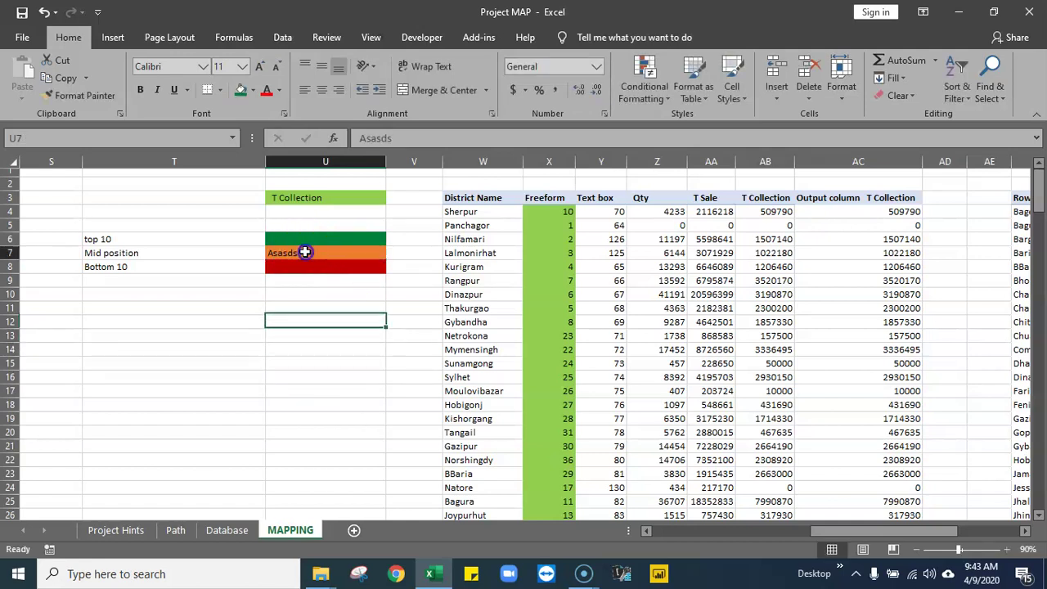
left_click(281, 91)
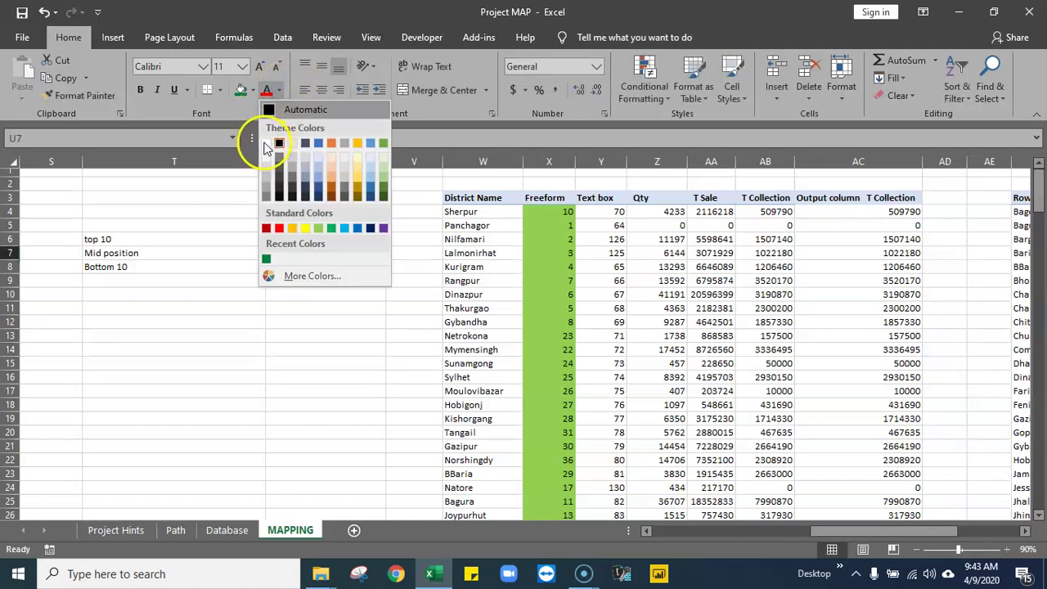
left_click(356, 296)
left_click(327, 322)
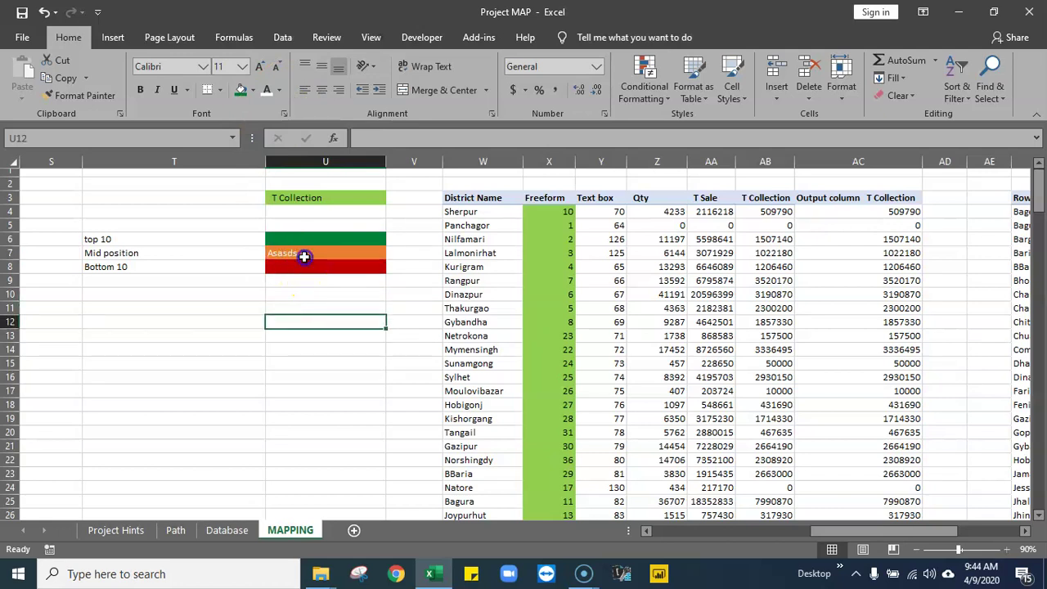
left_click(304, 256)
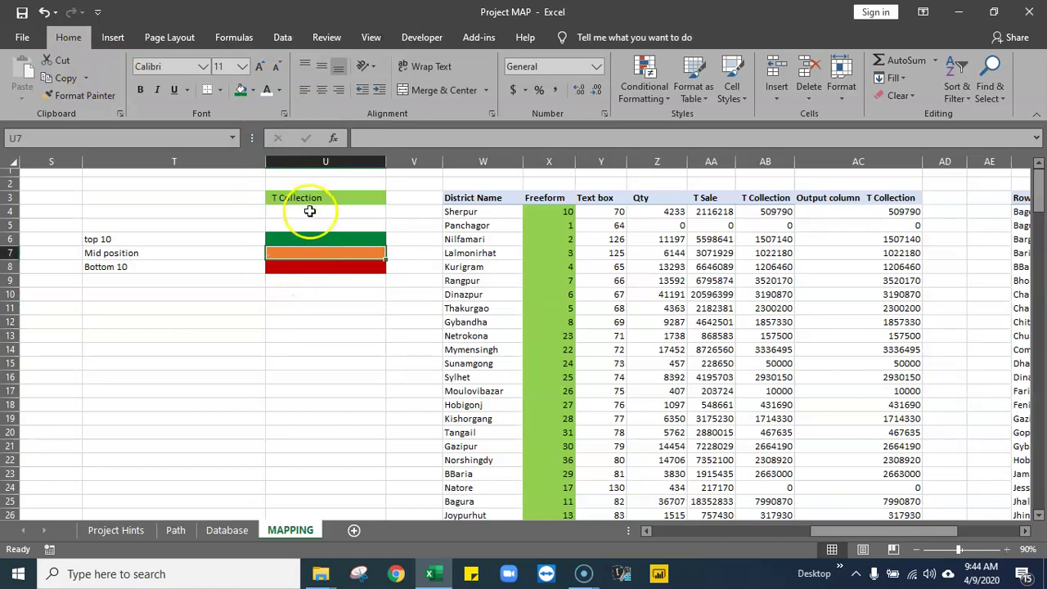
left_click(334, 348)
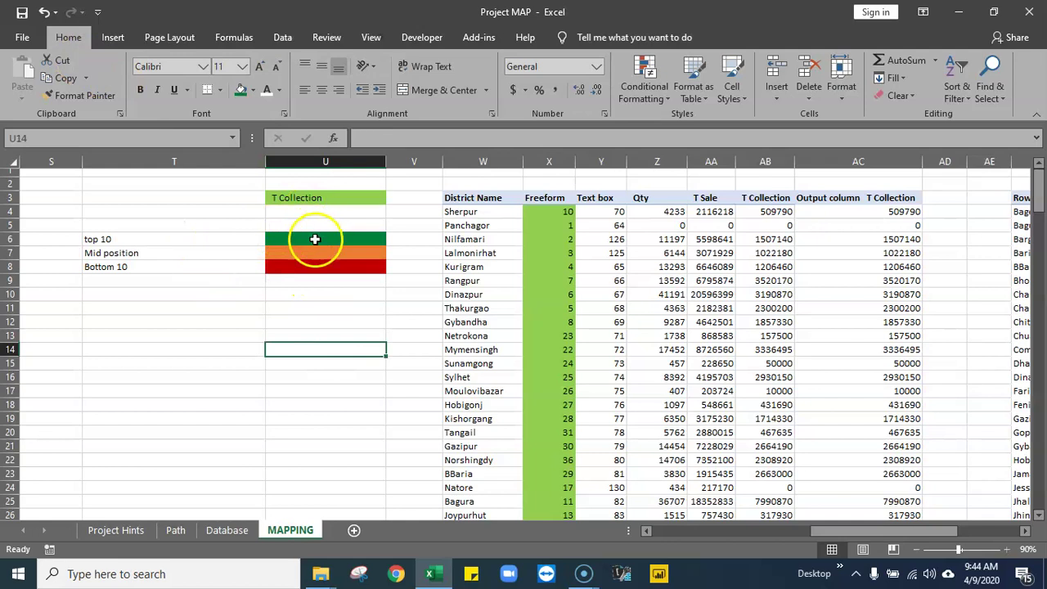
left_click_drag(316, 237, 342, 267)
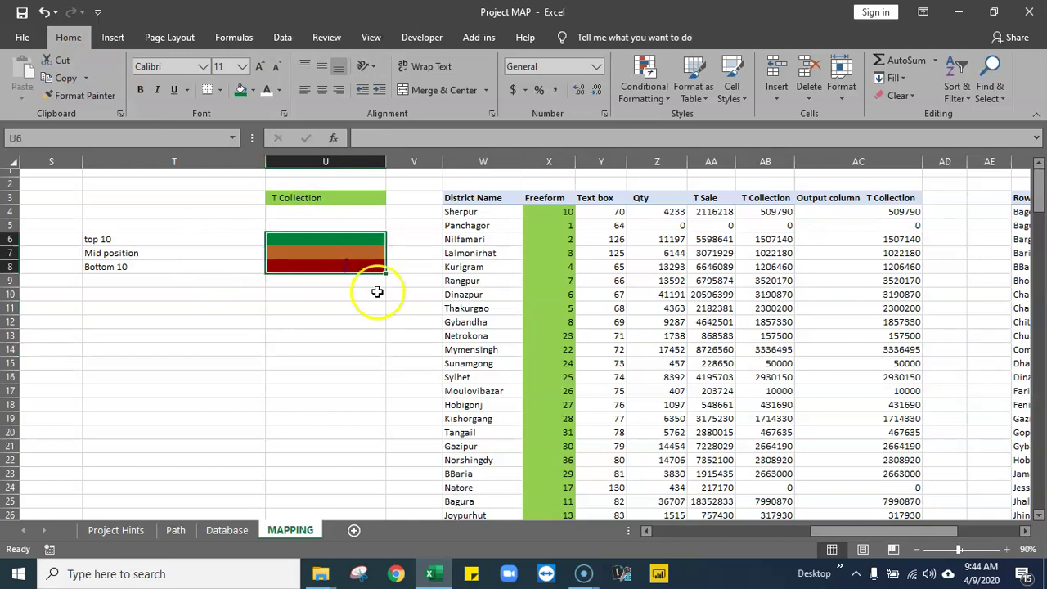
left_click(1026, 530)
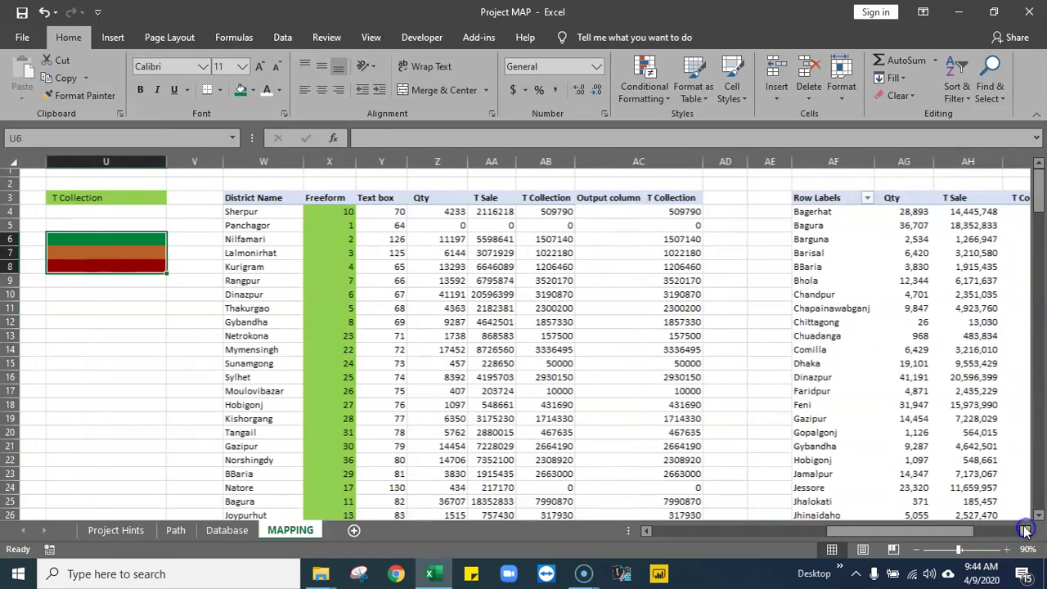
- Scroll down to cell AC68 below the T Collection output column
left_click(1026, 530)
left_click(697, 197)
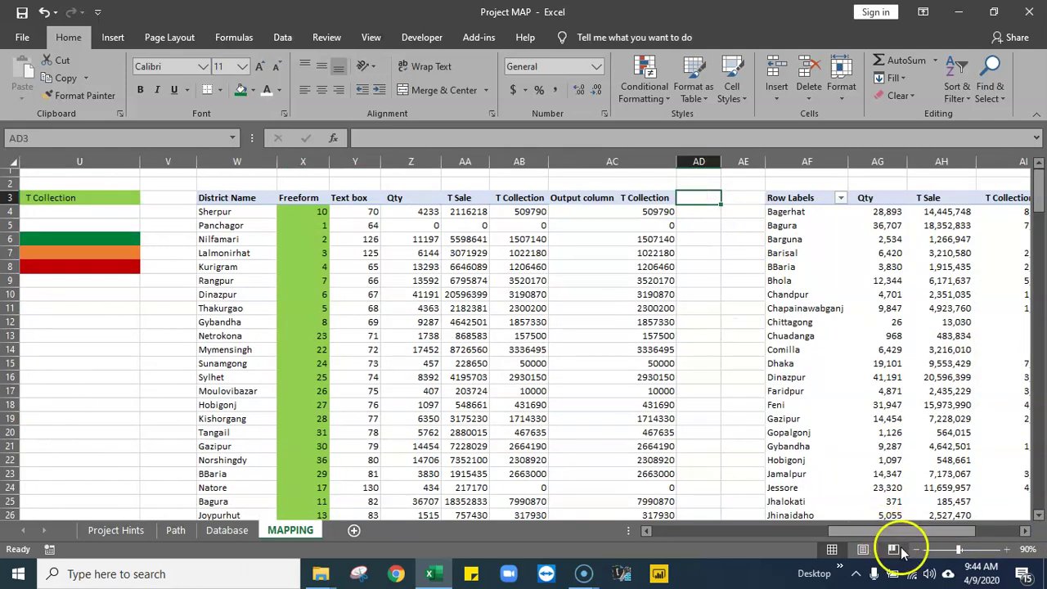
left_click_drag(885, 530, 885, 530)
left_click_drag(626, 211, 628, 494)
scroll(647, 475, "down", 1)
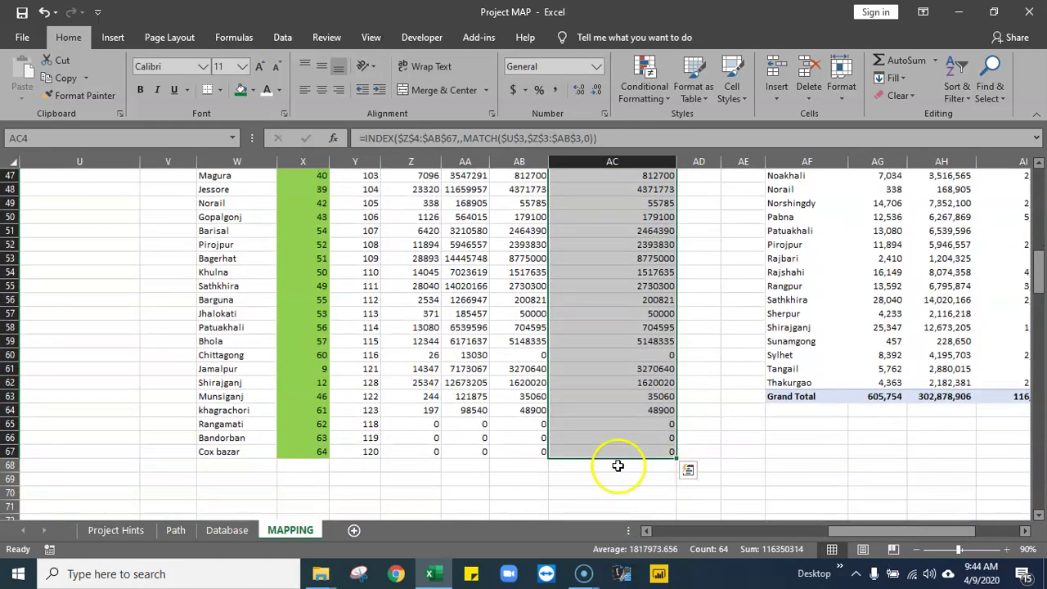
left_click(618, 466)
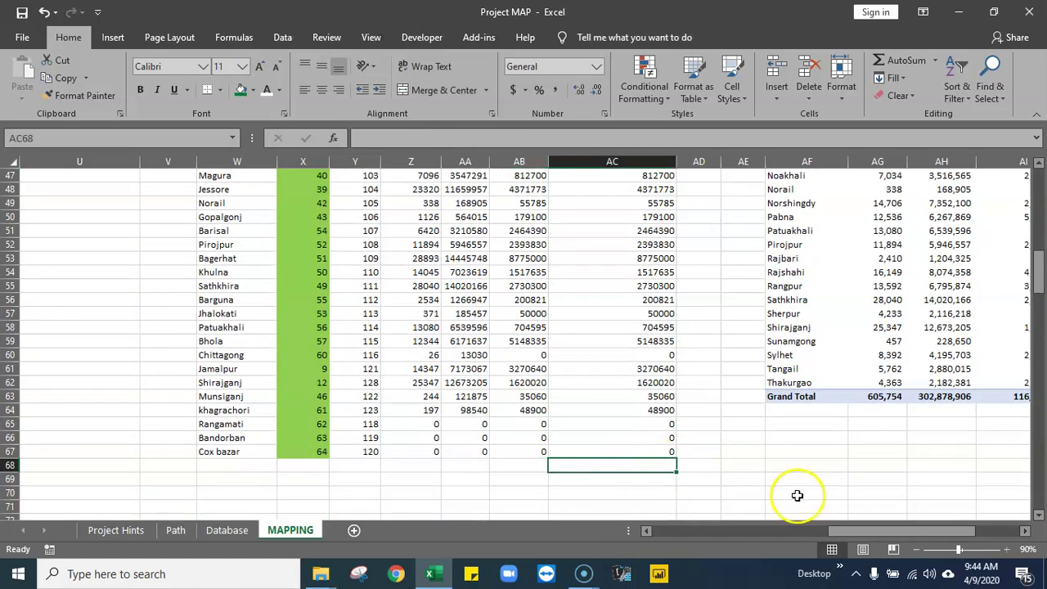
left_click(220, 90)
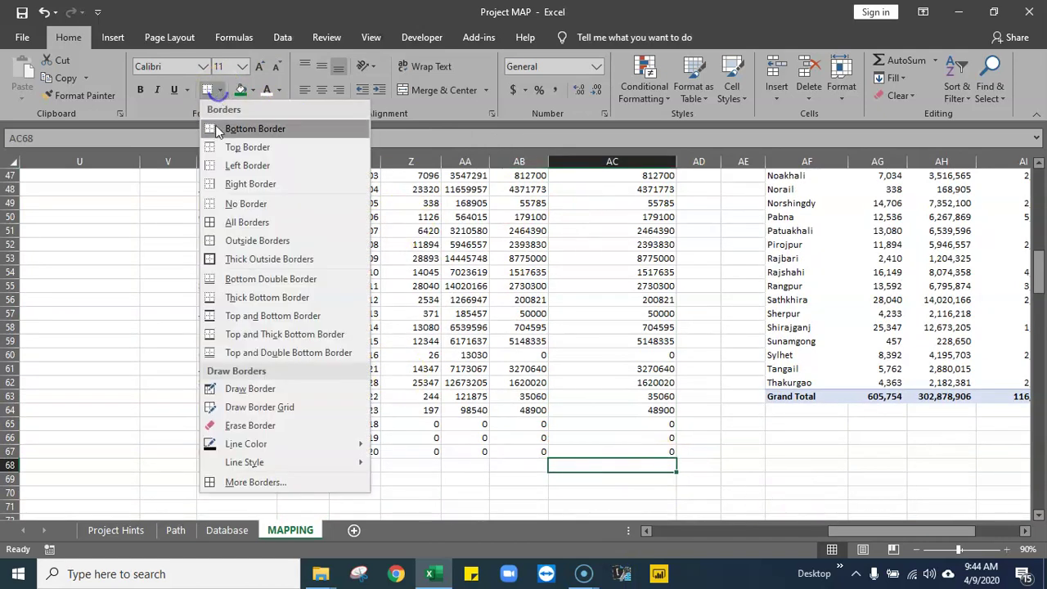
left_click(230, 358)
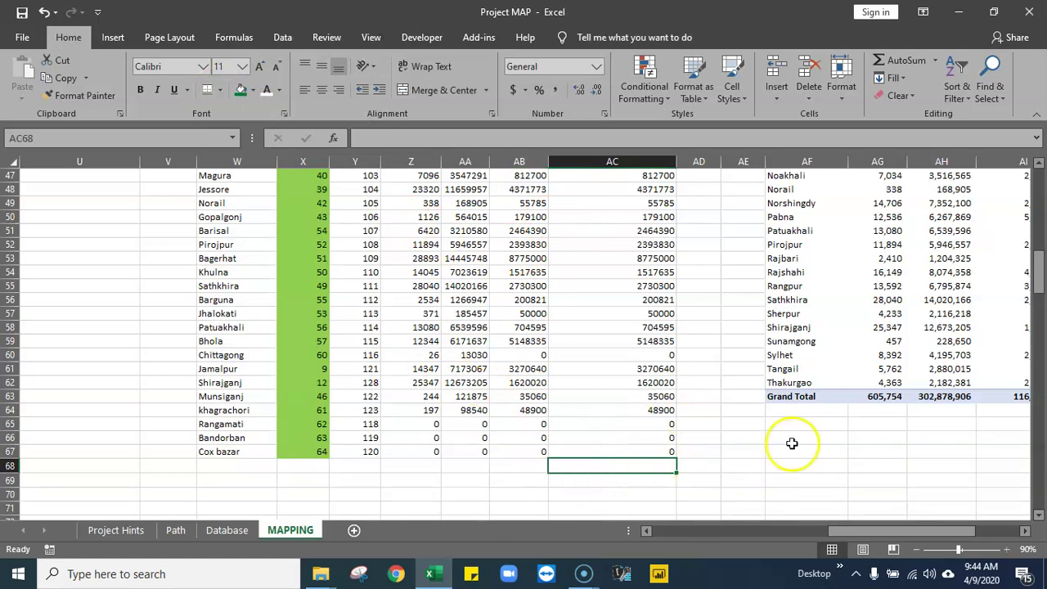
- AutoSum AC4:AC67 into AC68, giving a total of 116350314
left_click(627, 460)
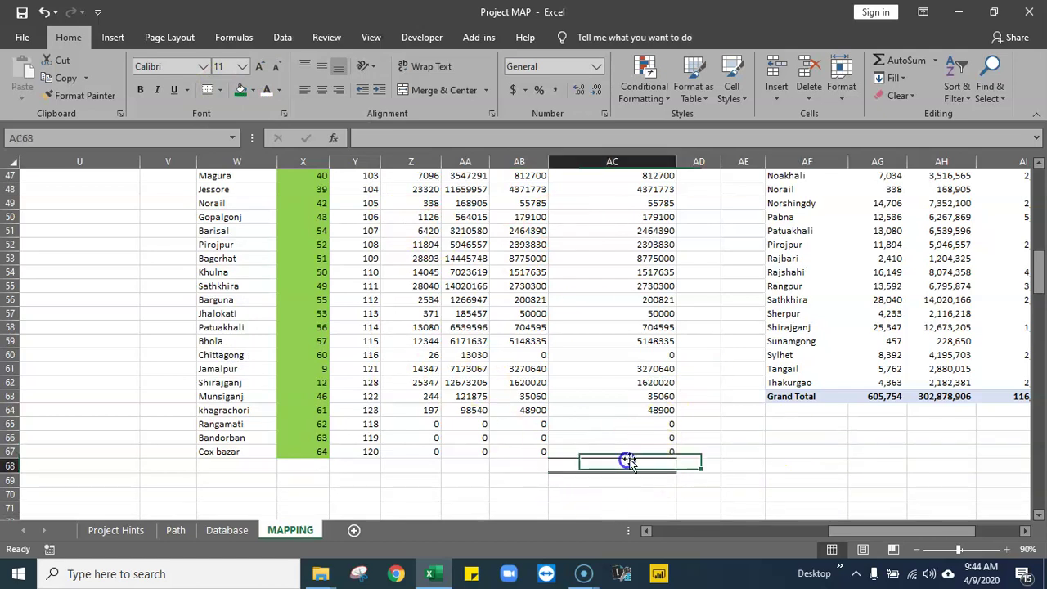
left_click(893, 68)
scroll(692, 262, "up", 15)
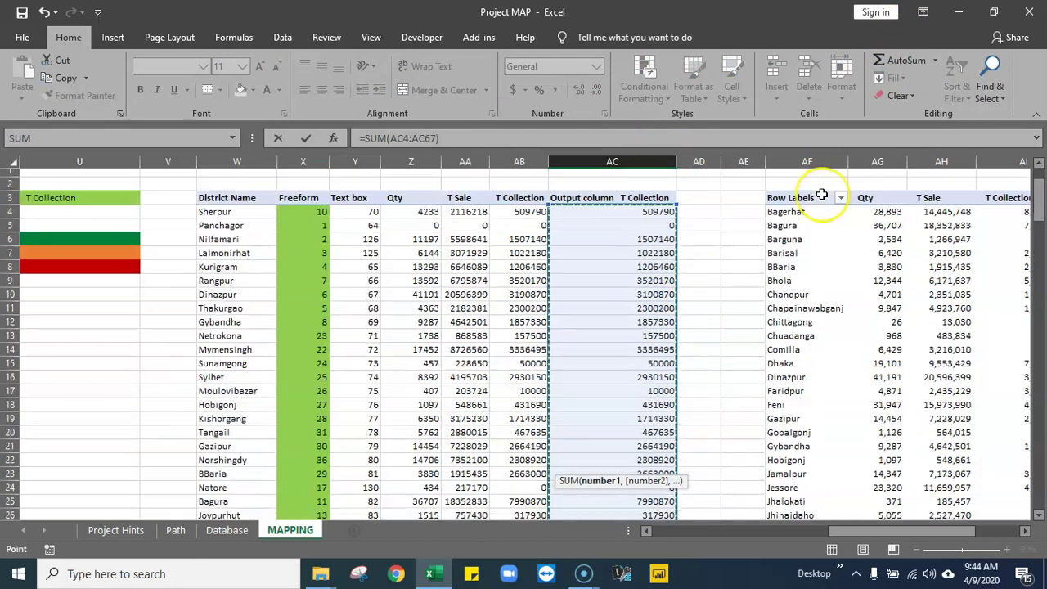
key("Return")
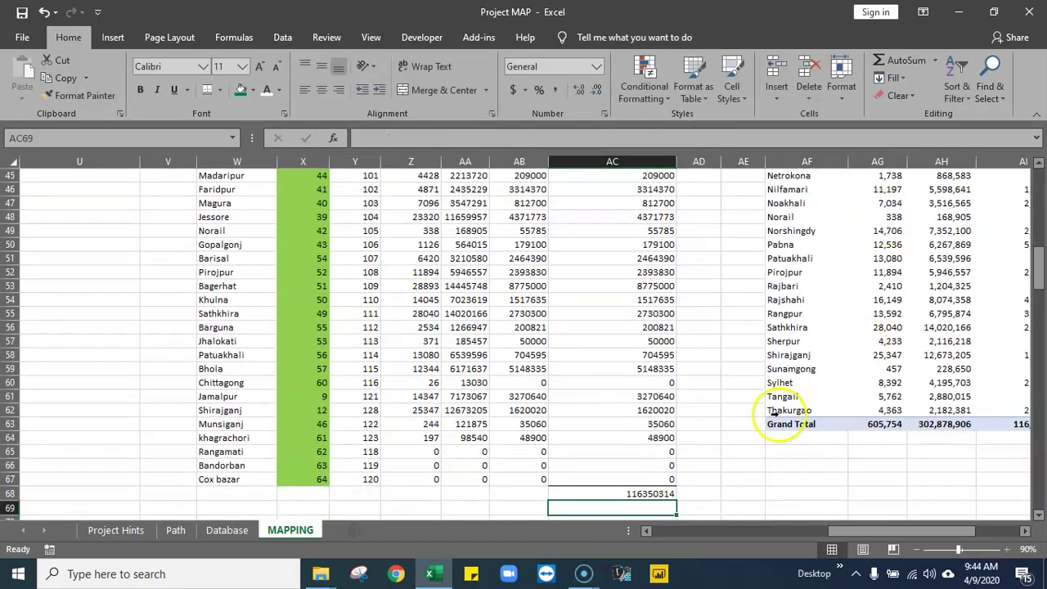
left_click(635, 494)
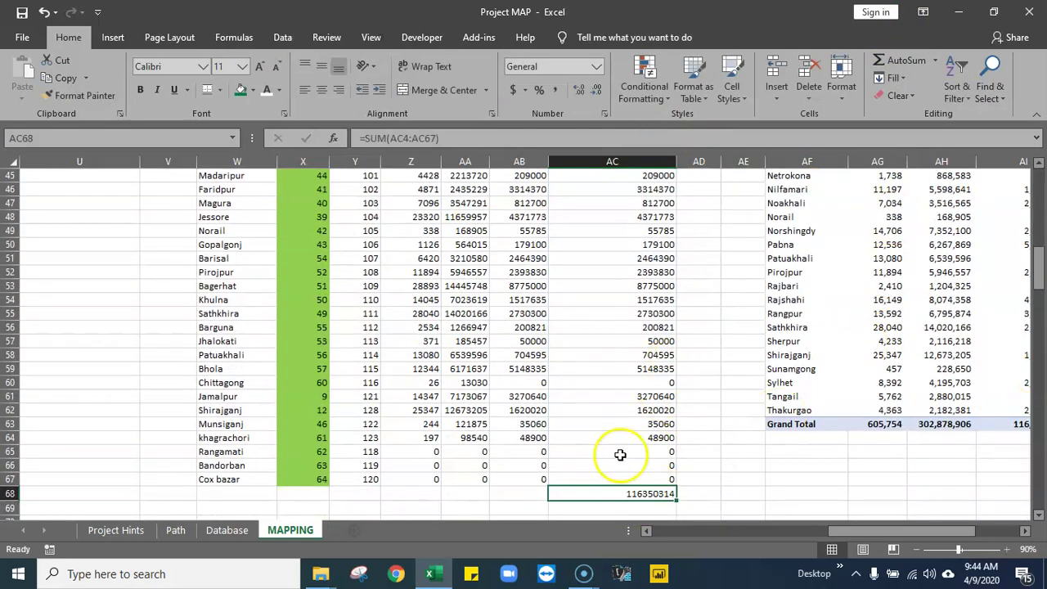
left_click_drag(1038, 270, 1032, 266)
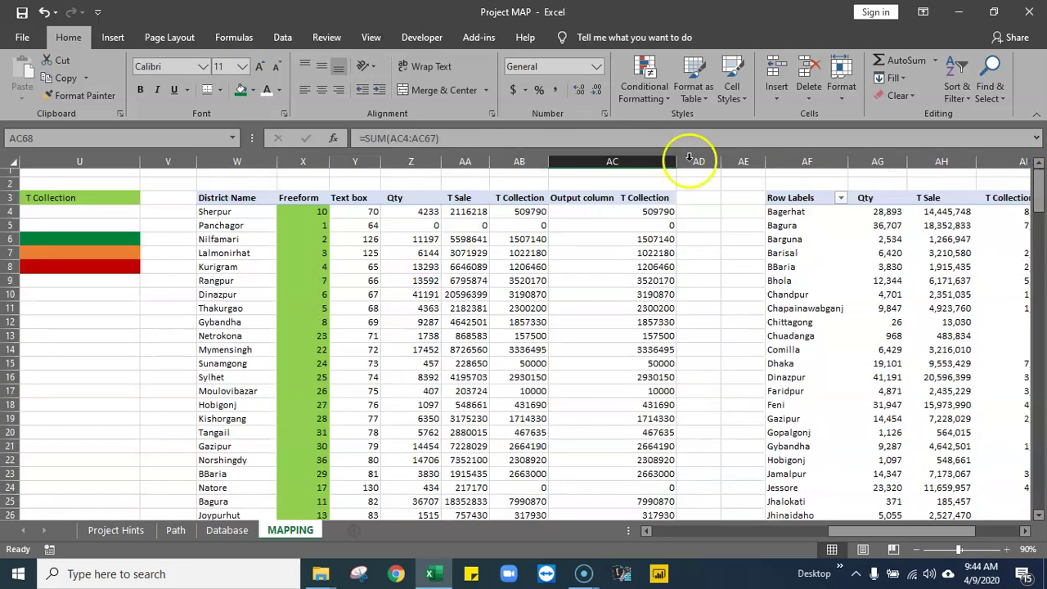
- Format column AC with thousands separators and no decimal places
left_click(646, 161)
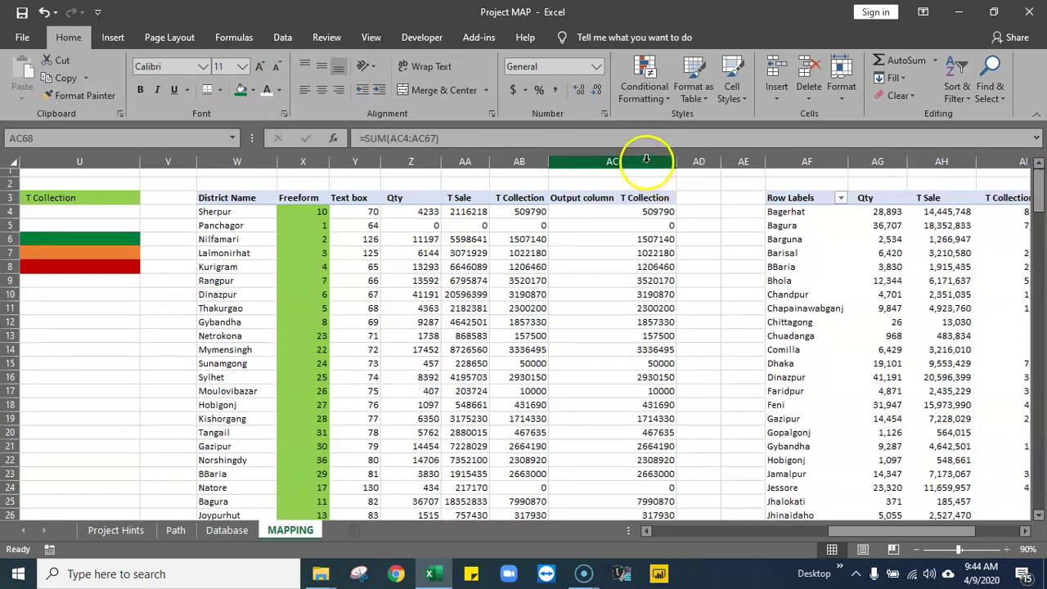
left_click(555, 89)
left_click(596, 89)
left_click(597, 90)
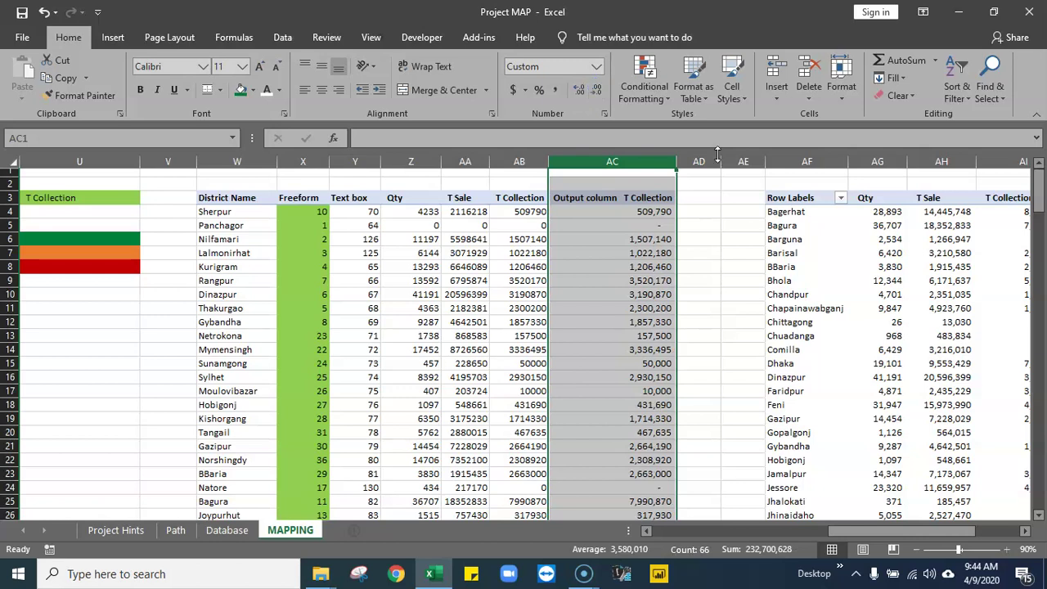
- Head AD3 '% for Conditional Formatting', autofit column AD, and begin AD4's formula with =AC4/
left_click(694, 197)
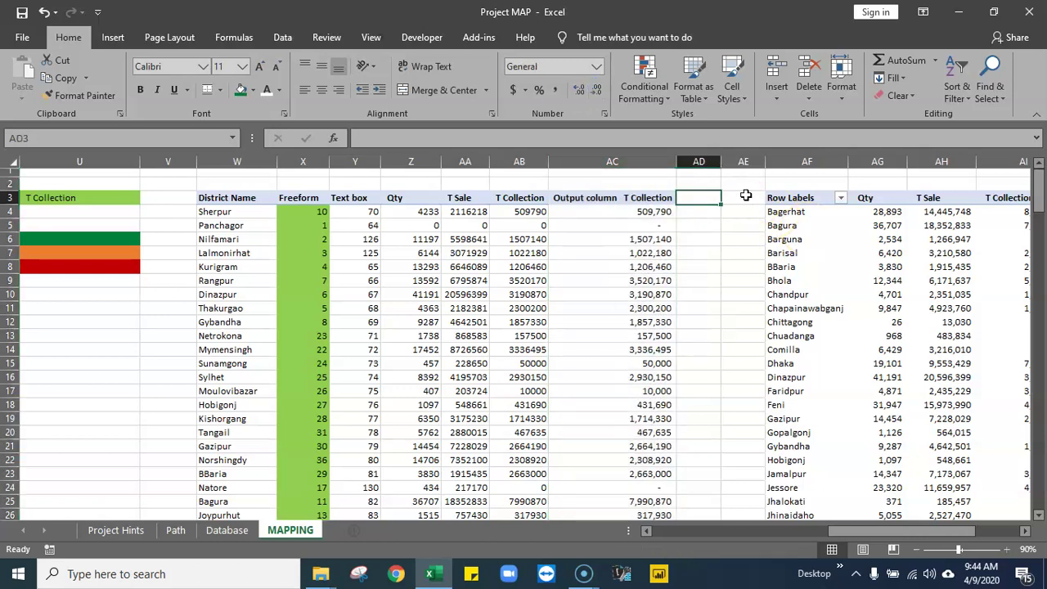
type("% for Conditiona")
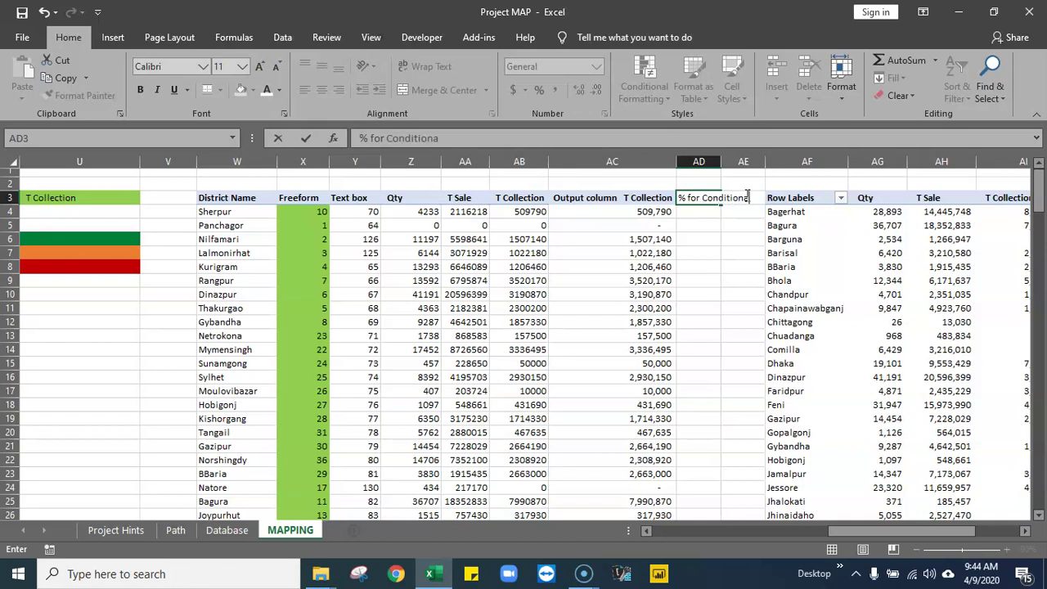
type("rmatting")
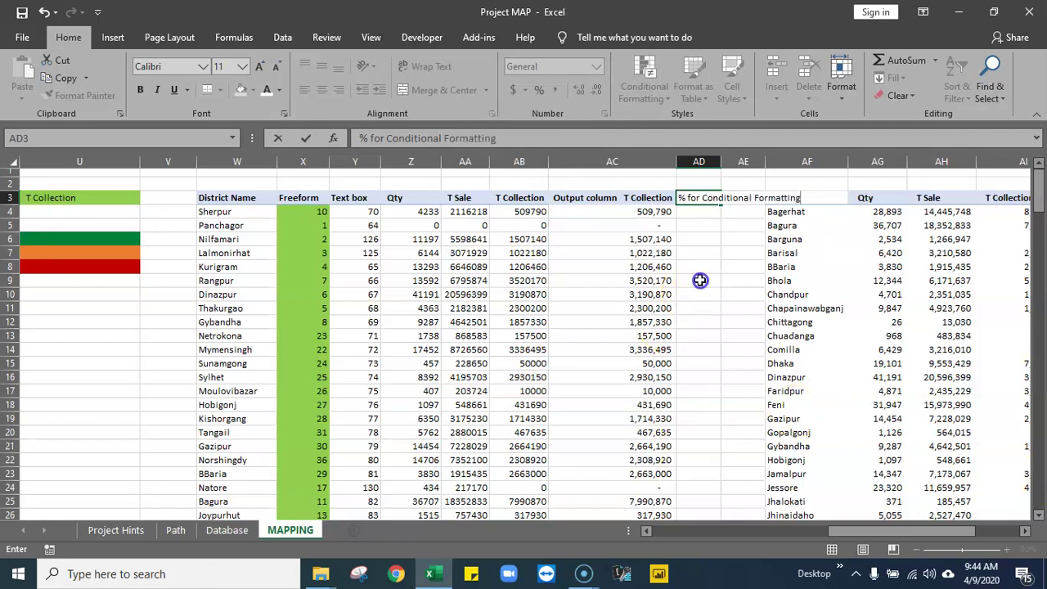
left_click(699, 279)
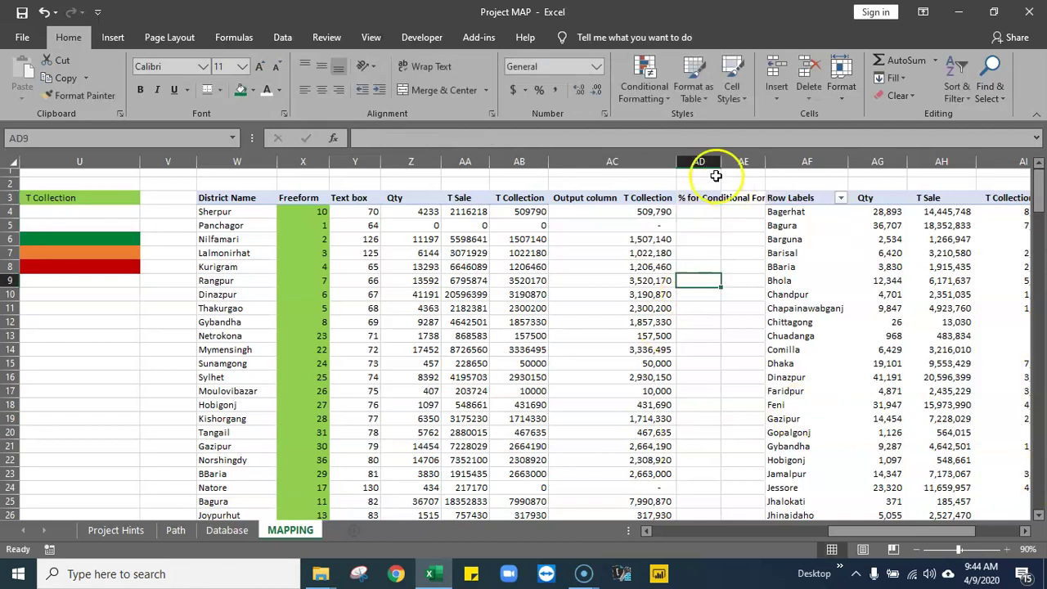
double_click(719, 162)
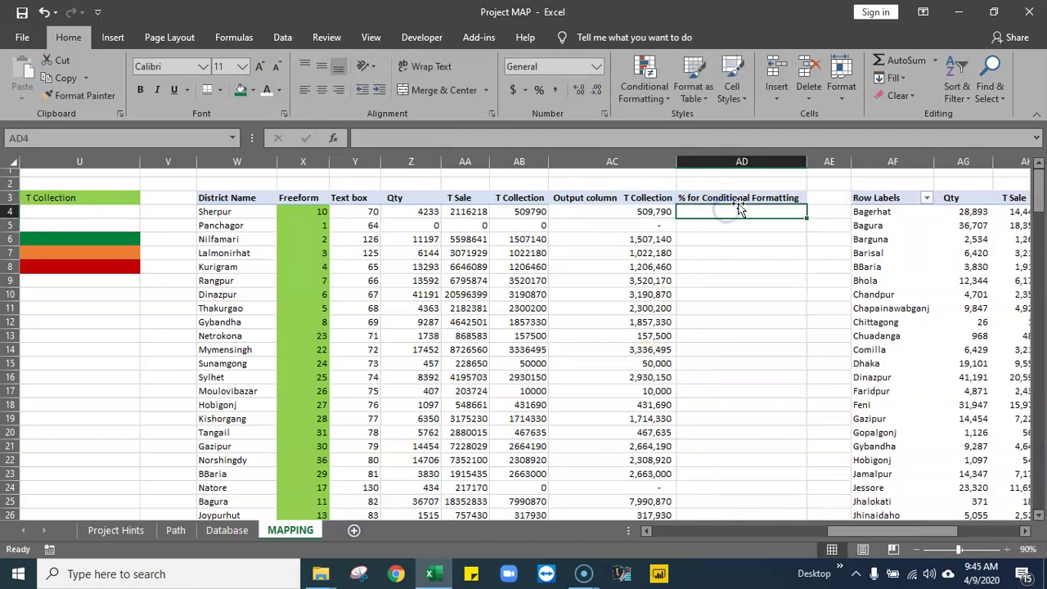
left_click(643, 211)
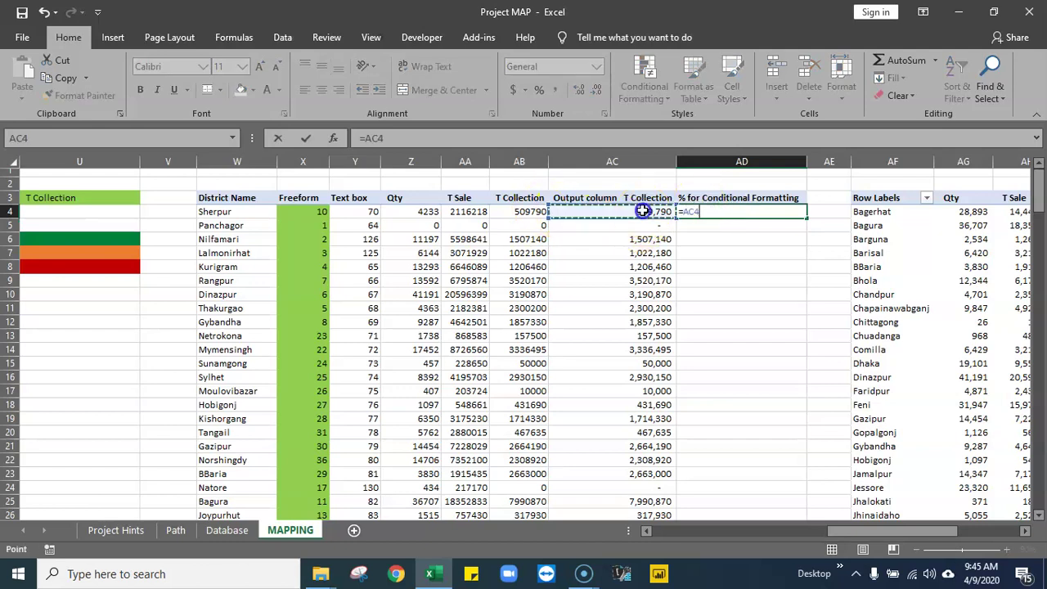
left_click_drag(1039, 188, 1038, 278)
- Complete AD4 as =AC4/$AC$68 and fill it down column AD
left_click(617, 412)
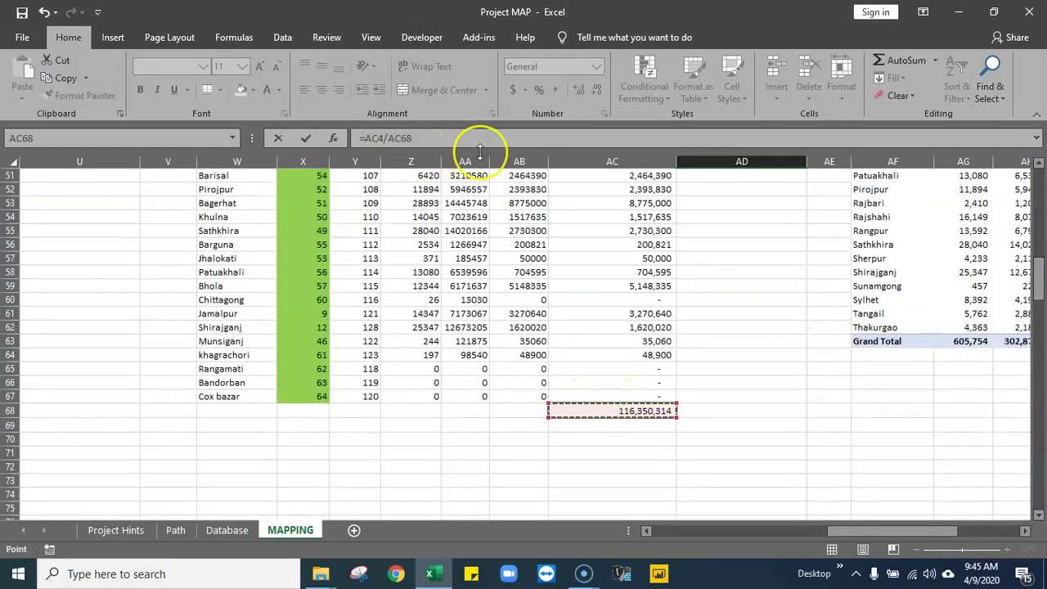
key("F4")
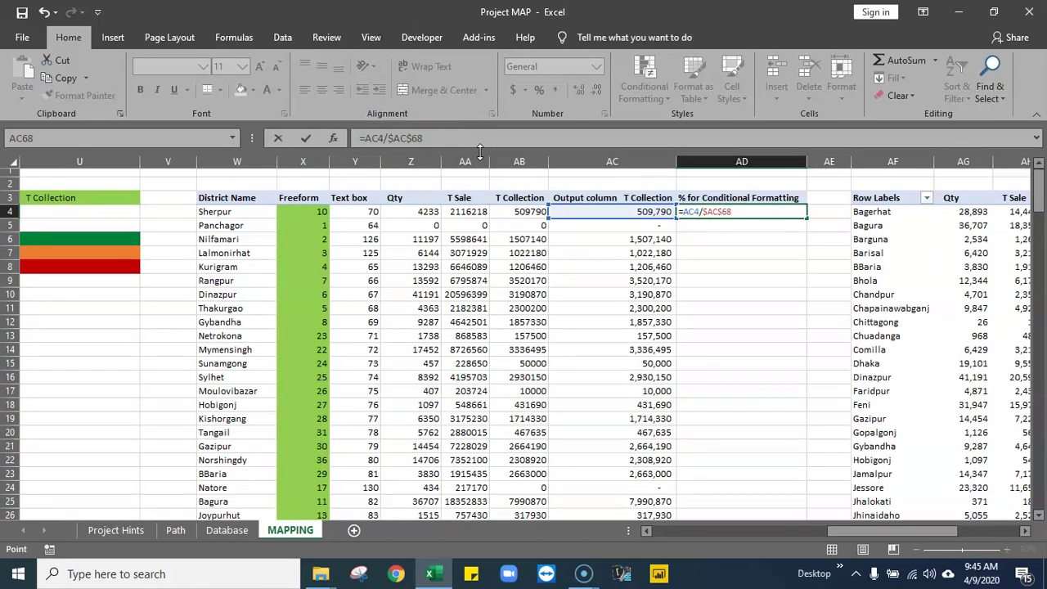
key("Return")
left_click(769, 214)
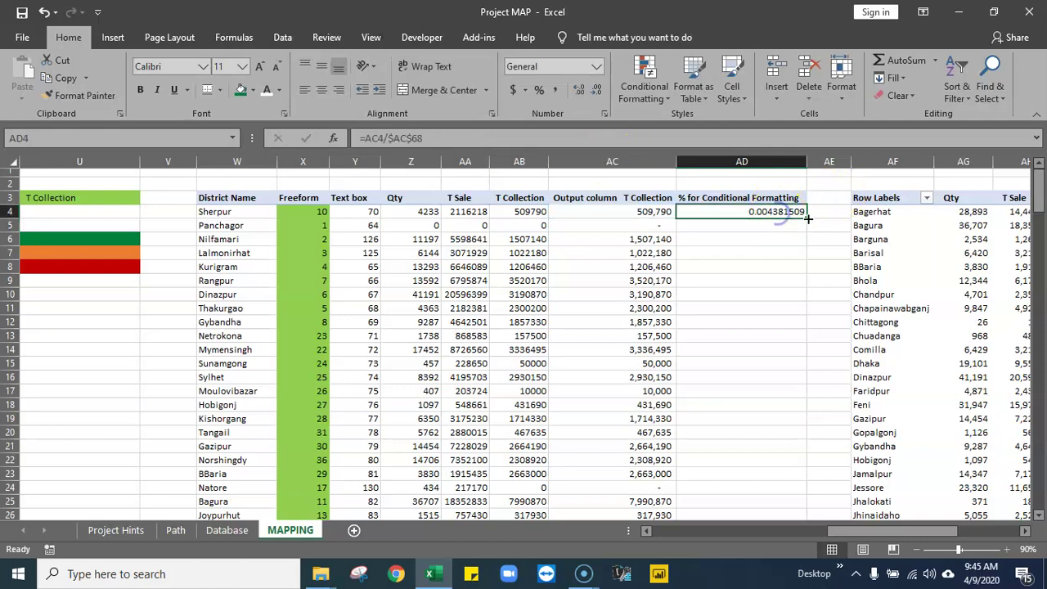
double_click(806, 218)
scroll(732, 352, "down", 6)
scroll(734, 368, "down", 10)
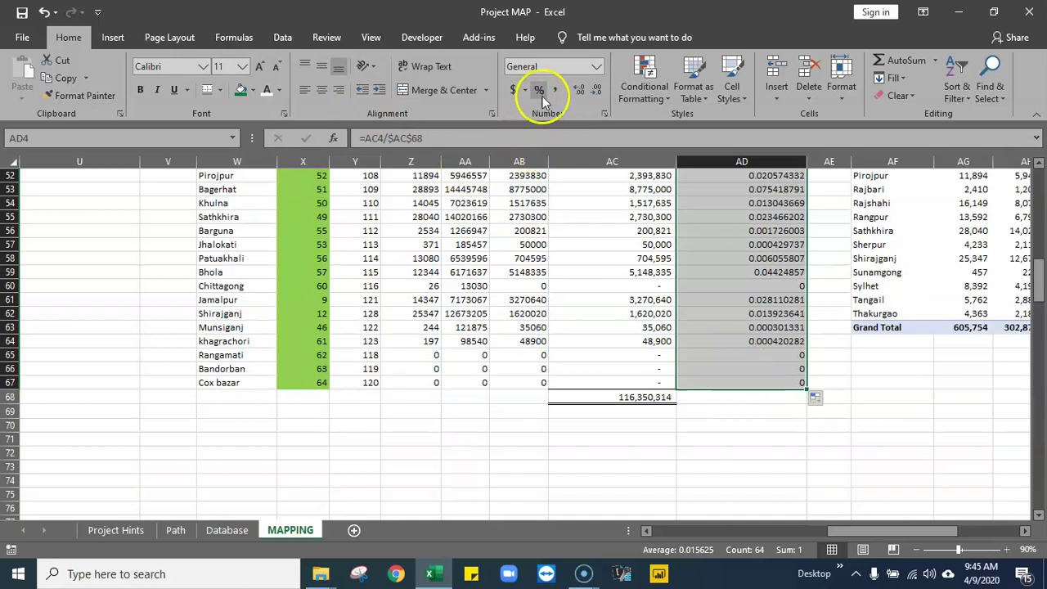
- Format the column AD shares as percentages with two decimal places
left_click(539, 90)
scroll(631, 269, "up", 17)
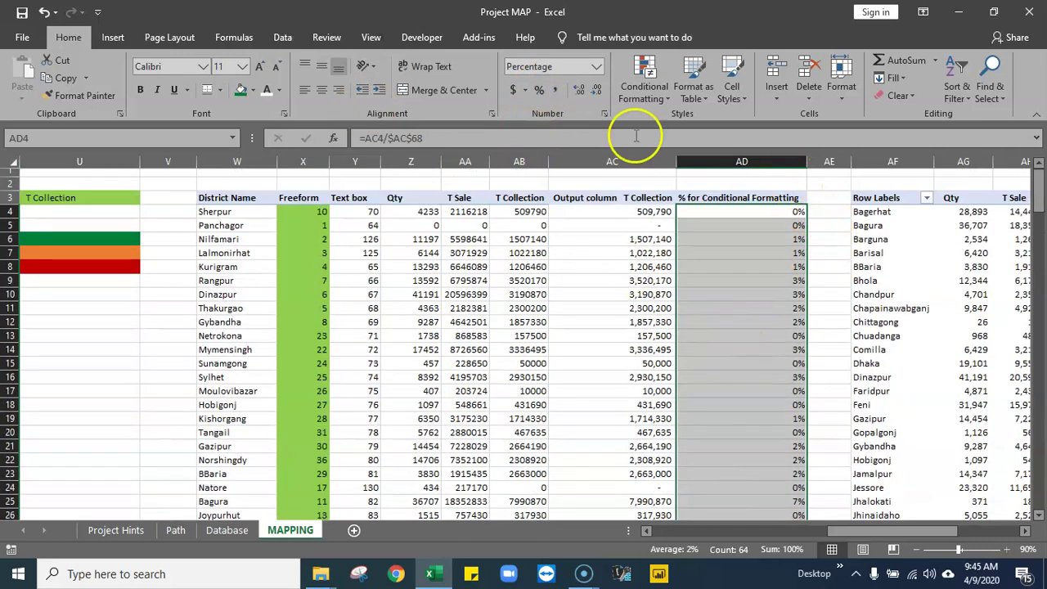
left_click(595, 96)
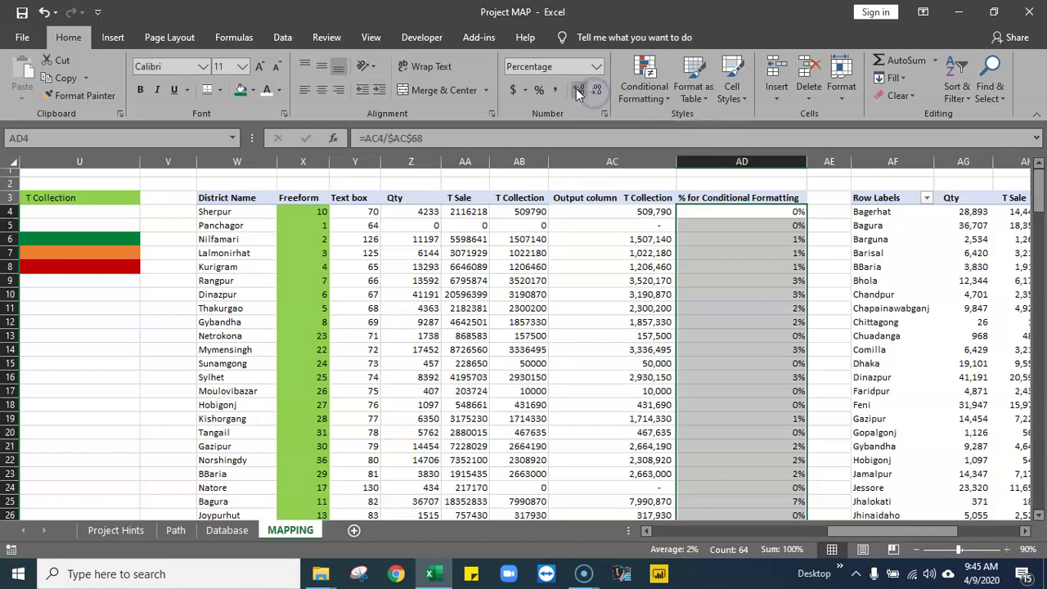
left_click(578, 91)
left_click(576, 92)
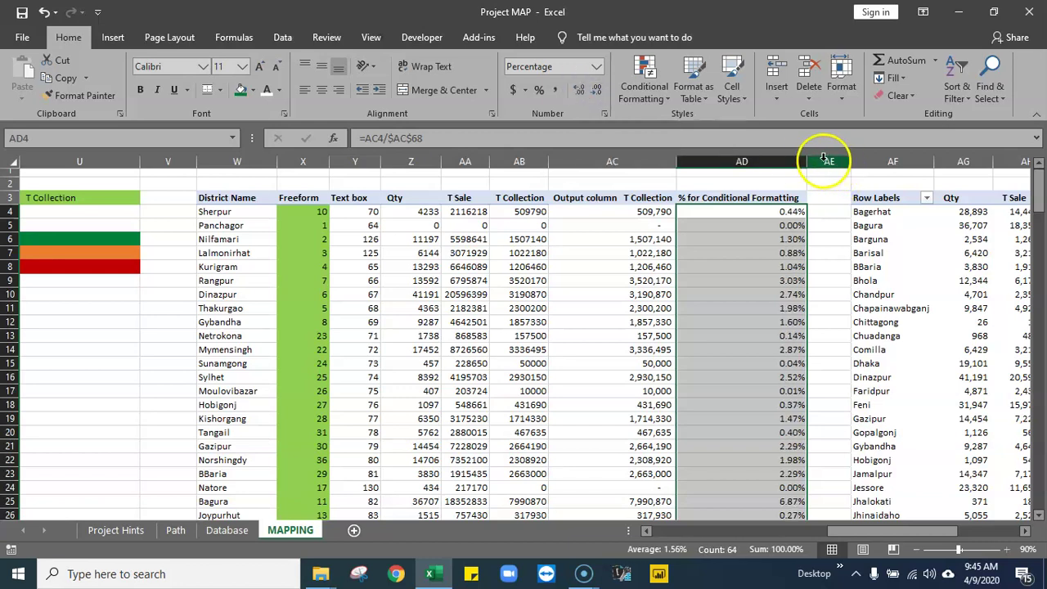
scroll(720, 353, "down", 6)
scroll(720, 354, "down", 11)
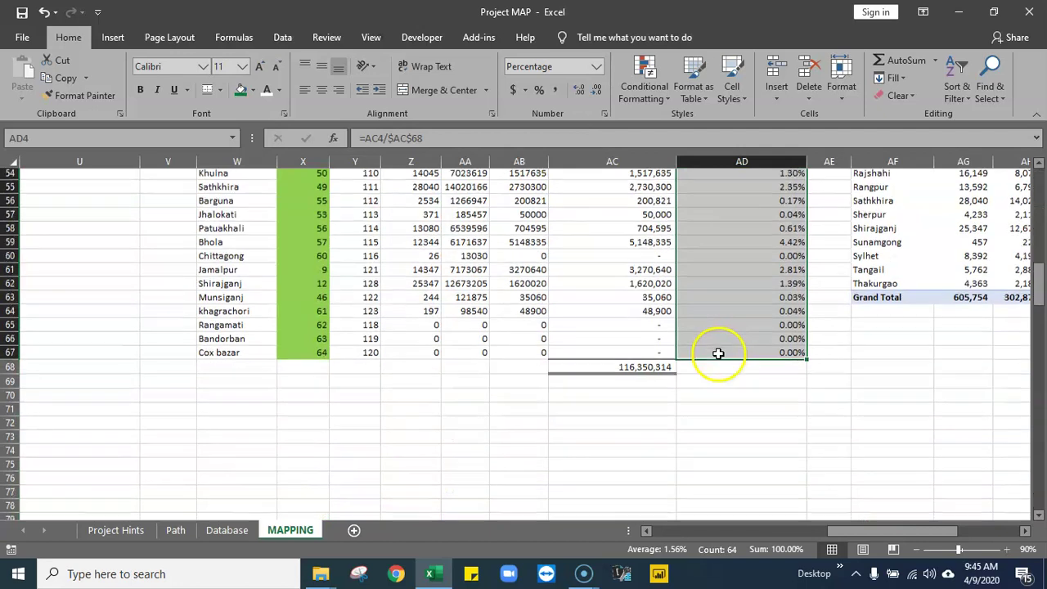
left_click(709, 356)
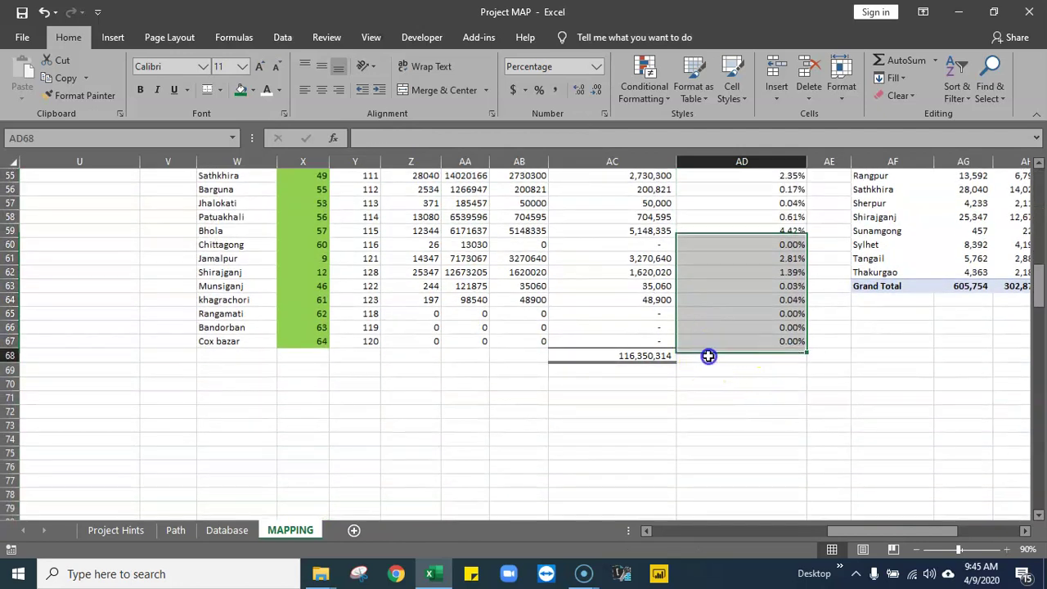
- AutoSum the percentages into AD68, showing 100.00%
left_click(879, 64)
key("Return")
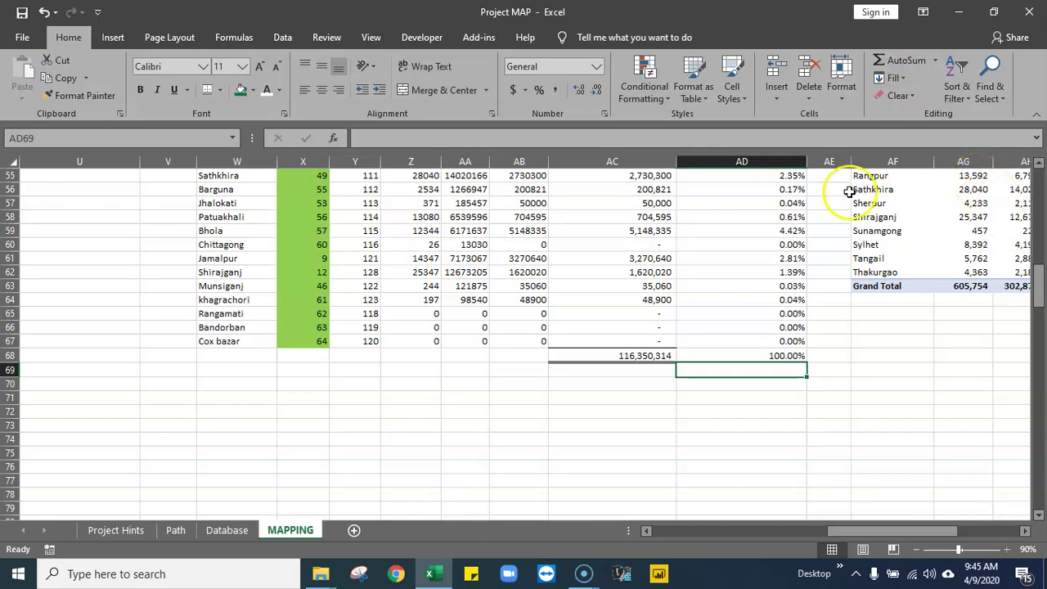
left_click(646, 355)
left_click(711, 356)
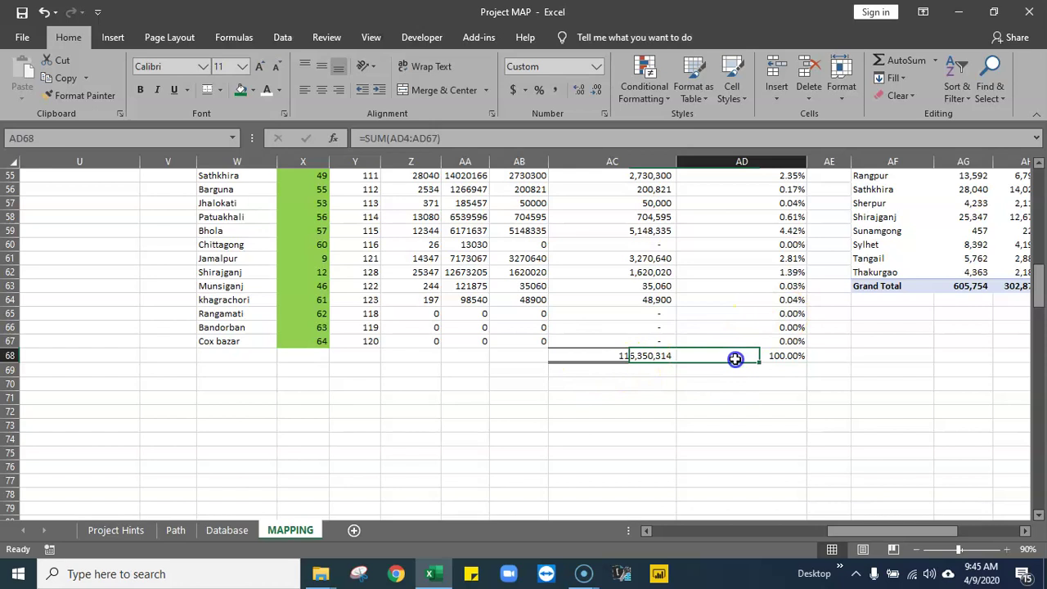
- Make the row 68 totals in AC68 and AD68 bold
left_click(828, 398)
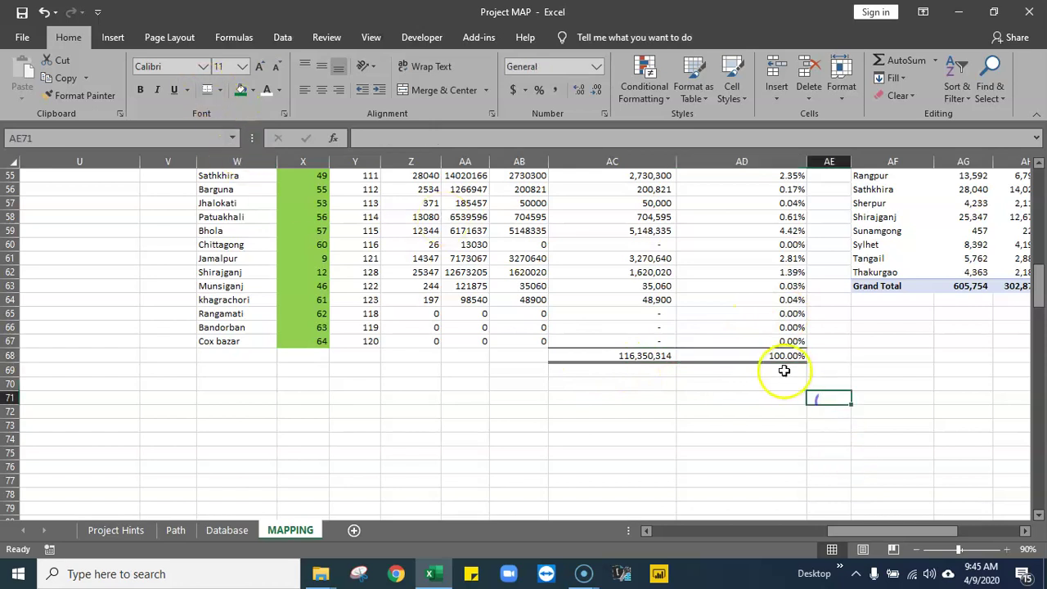
left_click_drag(622, 355, 736, 355)
left_click(140, 89)
left_click(953, 397)
left_click_drag(1036, 294, 1035, 176)
- Select the percentage range AD4:AD67, excluding the total row
left_click(778, 212)
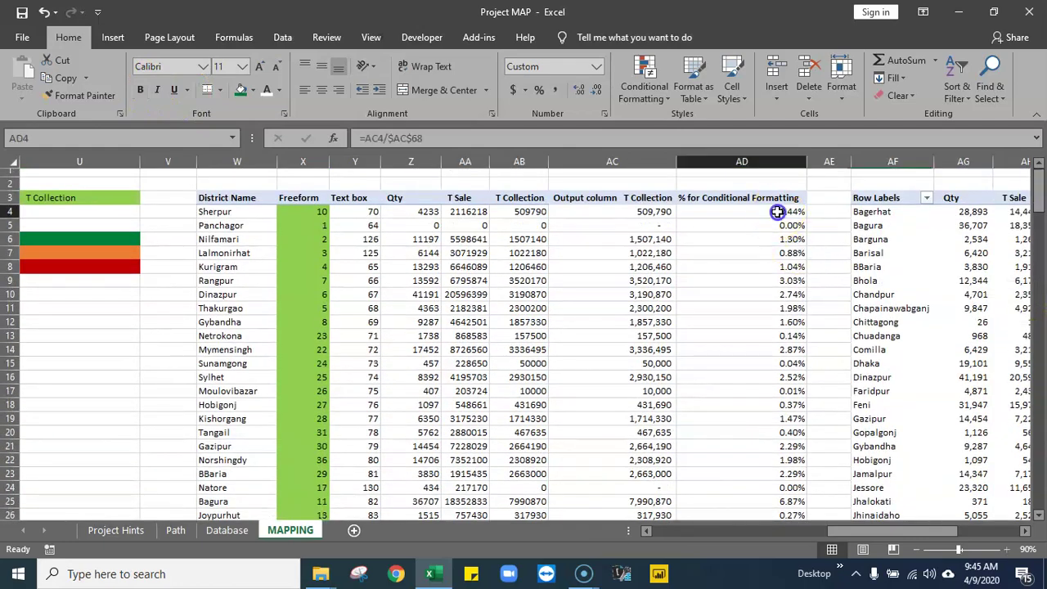
left_click_drag(777, 212, 764, 417)
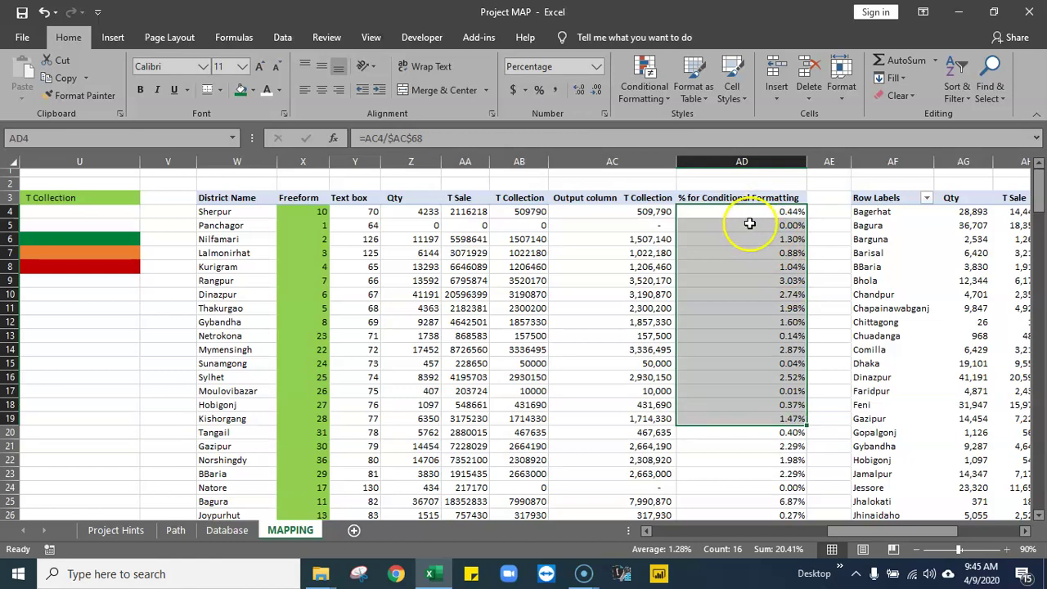
left_click(745, 216)
key("ctrl+shift+Down")
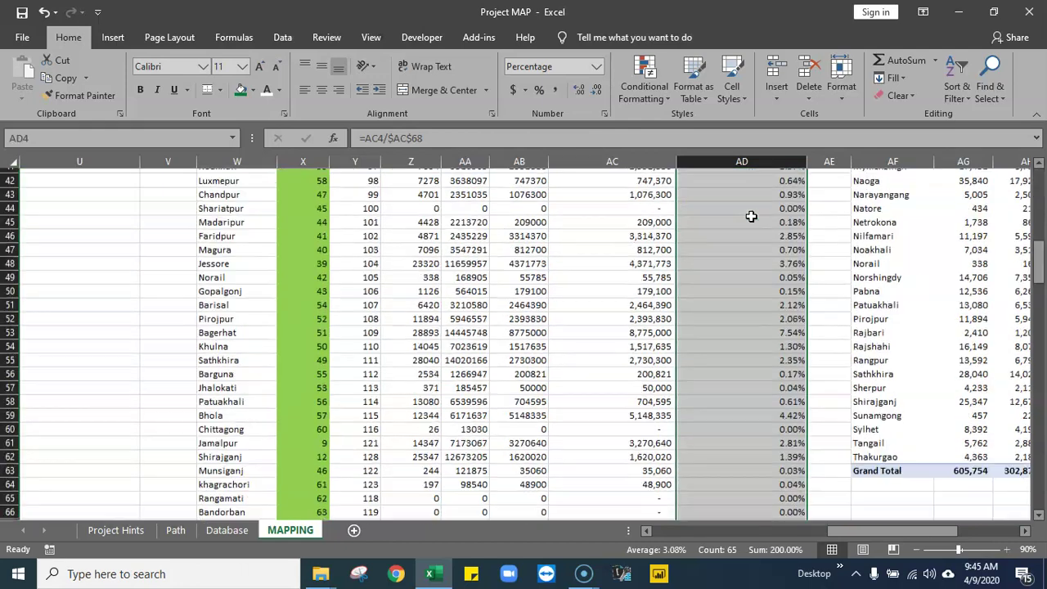
key("shift+Up")
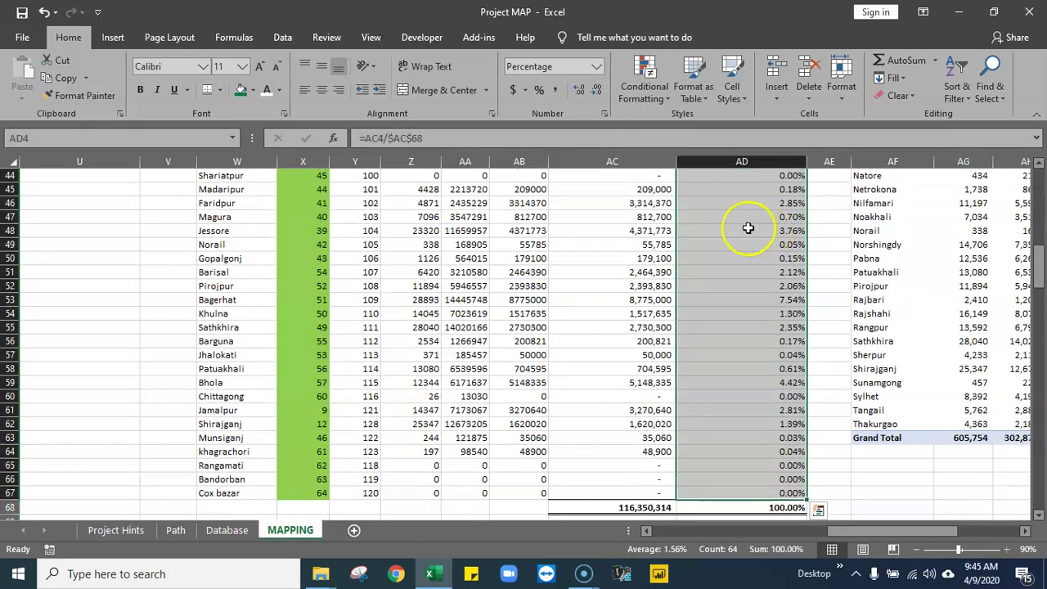
scroll(717, 319, "up", 14)
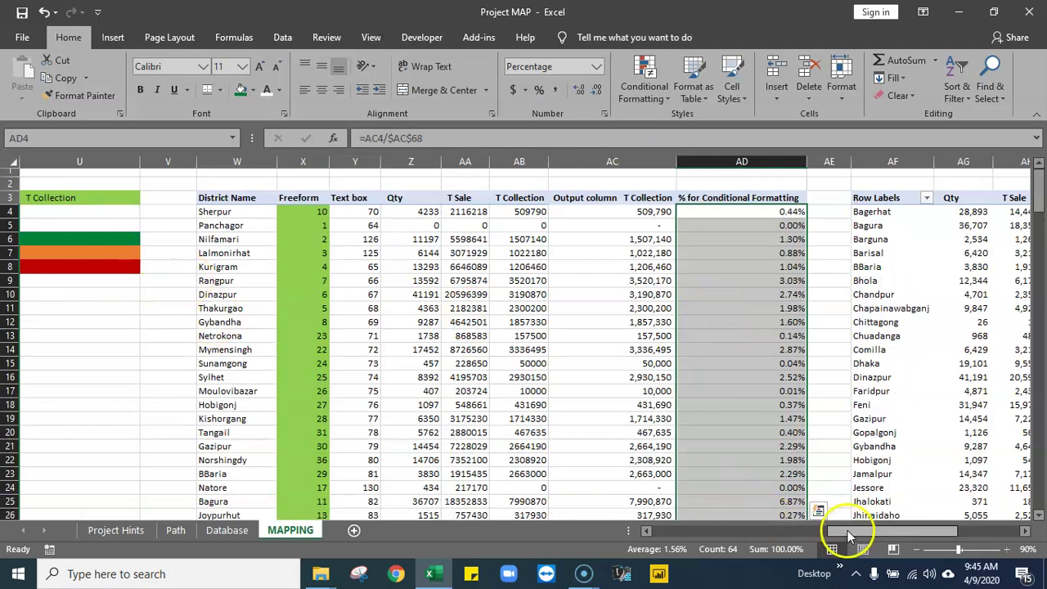
left_click_drag(848, 530, 817, 530)
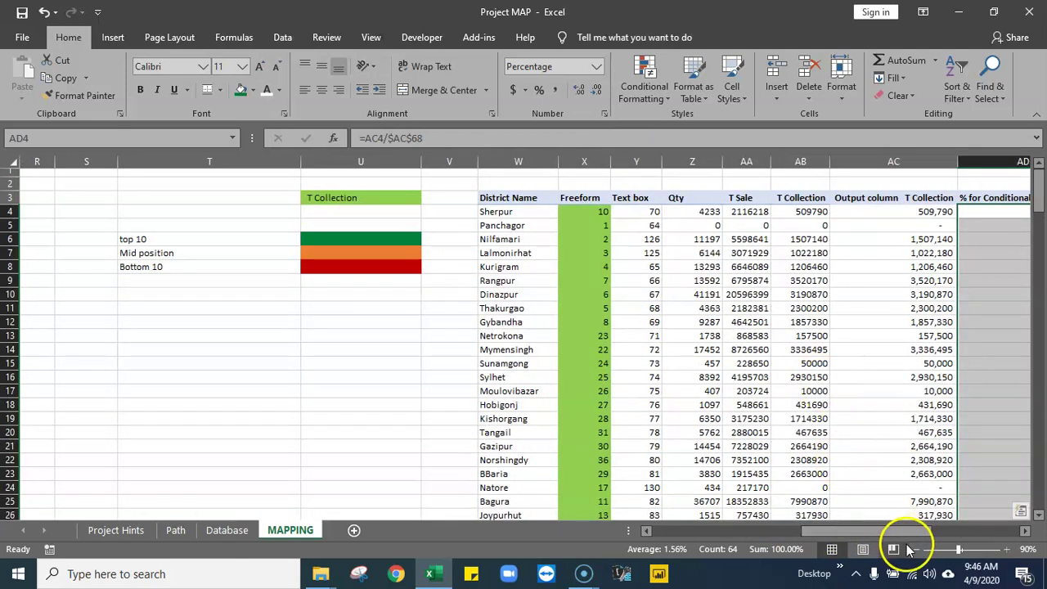
- Fill AD4:AD67 with Orange, Accent 2
left_click_drag(895, 531, 941, 528)
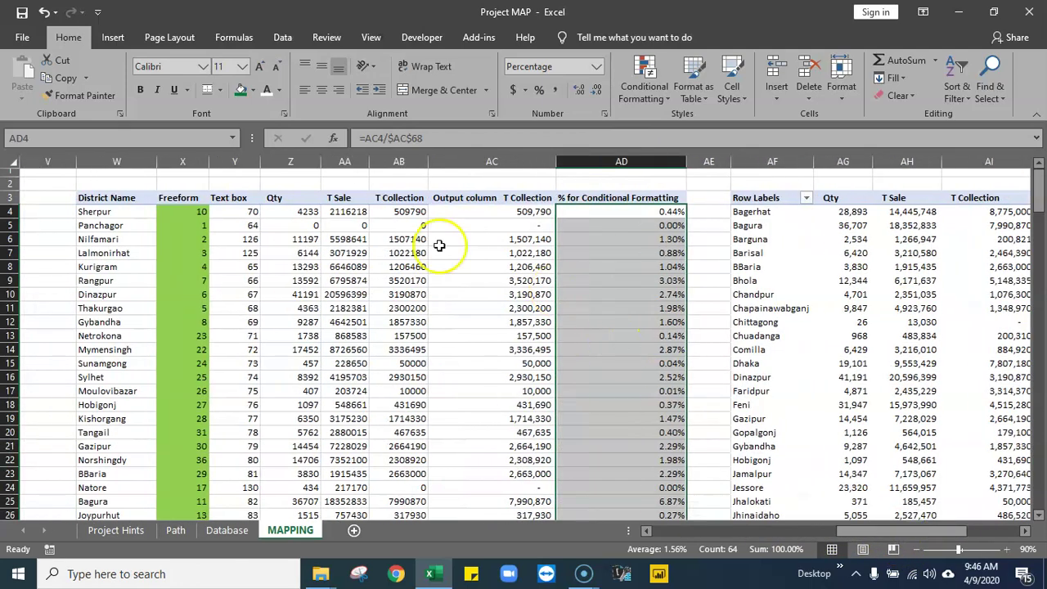
left_click(252, 91)
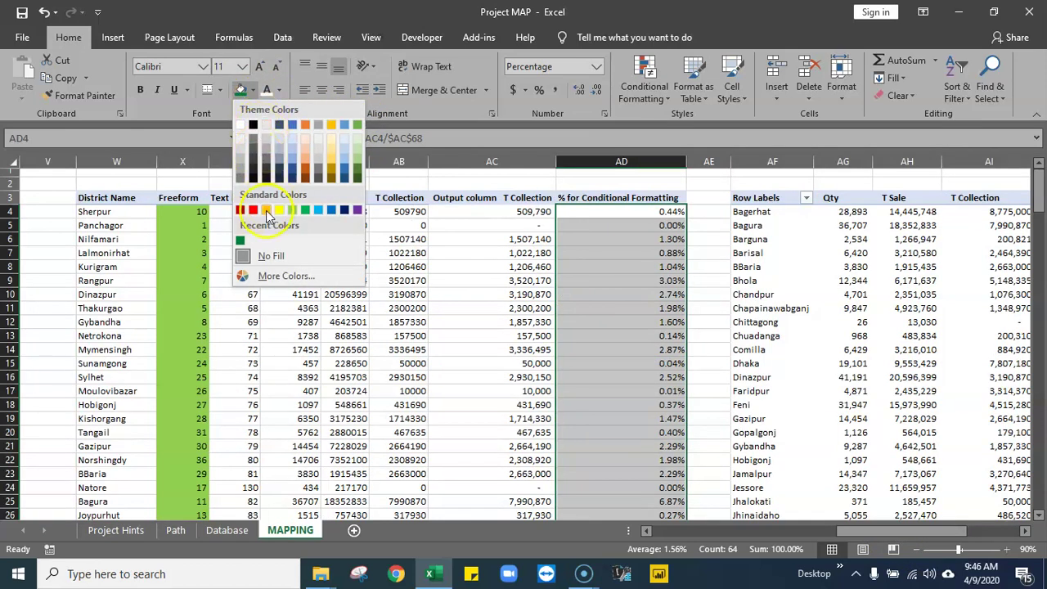
left_click(306, 126)
left_click_drag(891, 528, 868, 528)
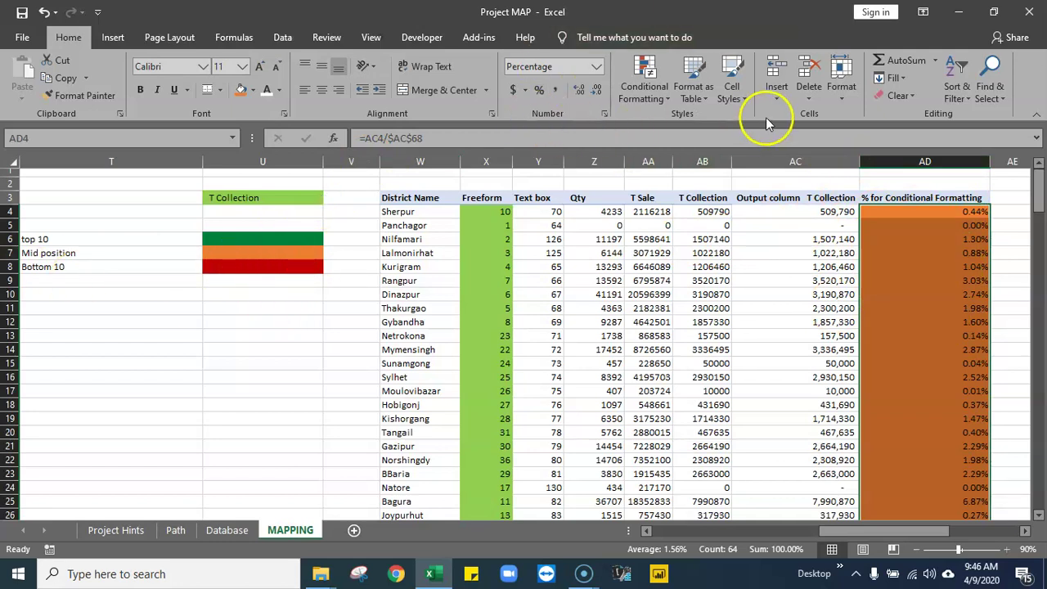
left_click(641, 92)
mouse_move(668, 111)
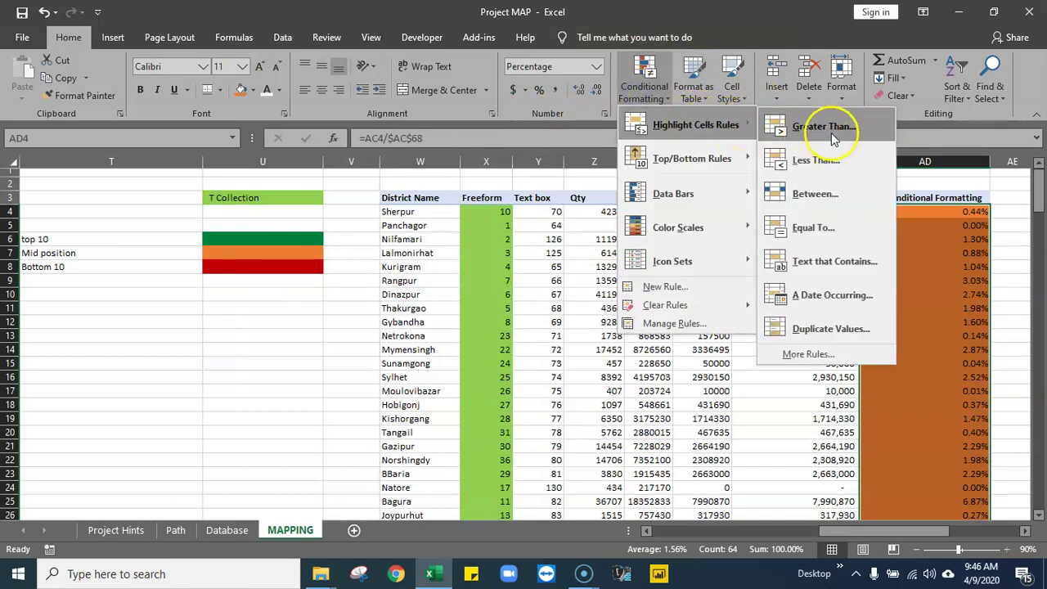
mouse_move(702, 152)
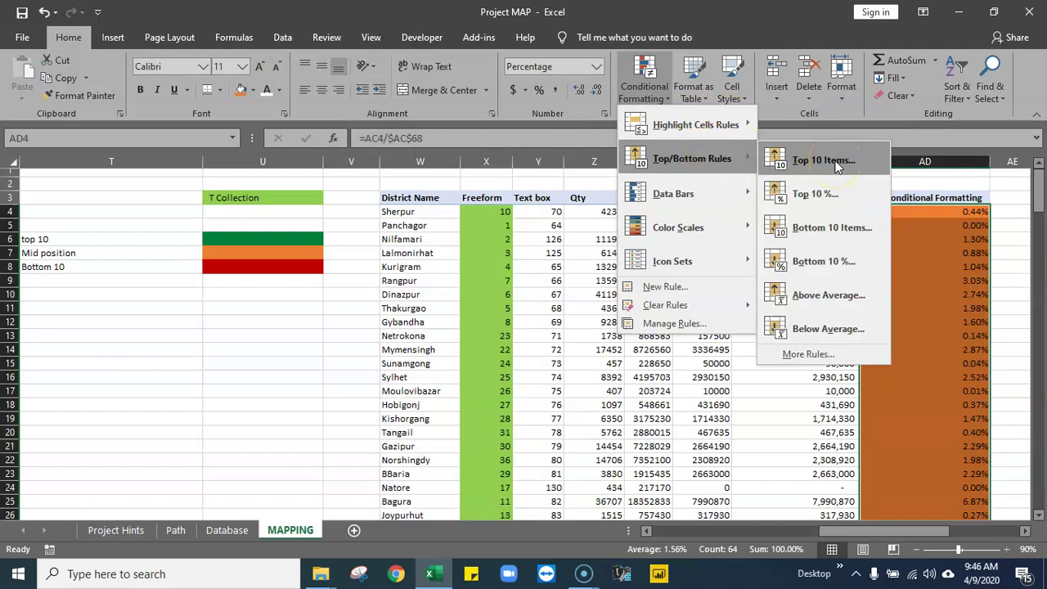
left_click(818, 196)
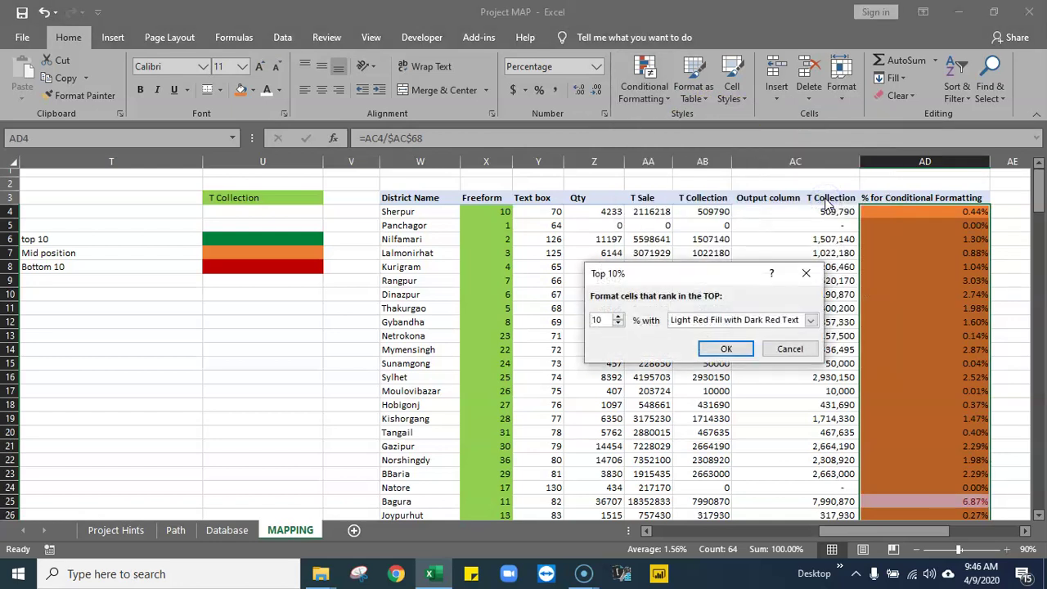
left_click_drag(716, 279, 534, 235)
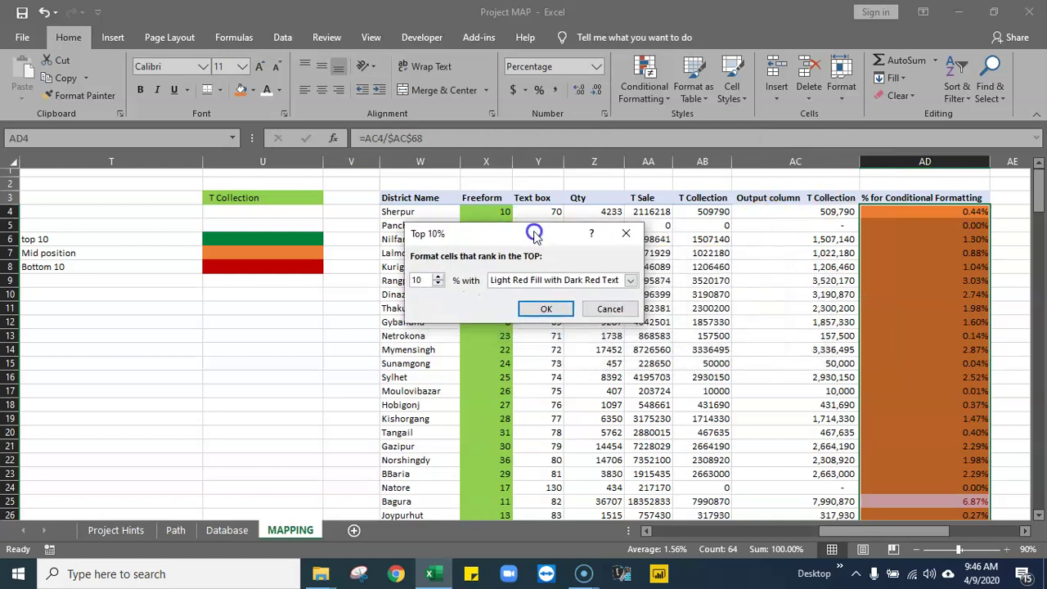
left_click(628, 280)
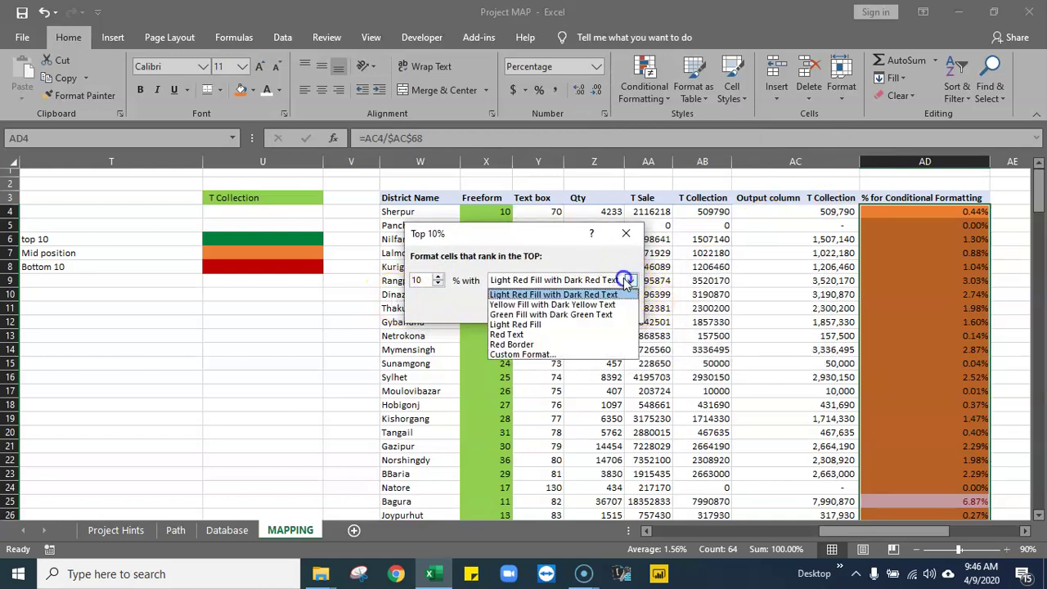
left_click(541, 356)
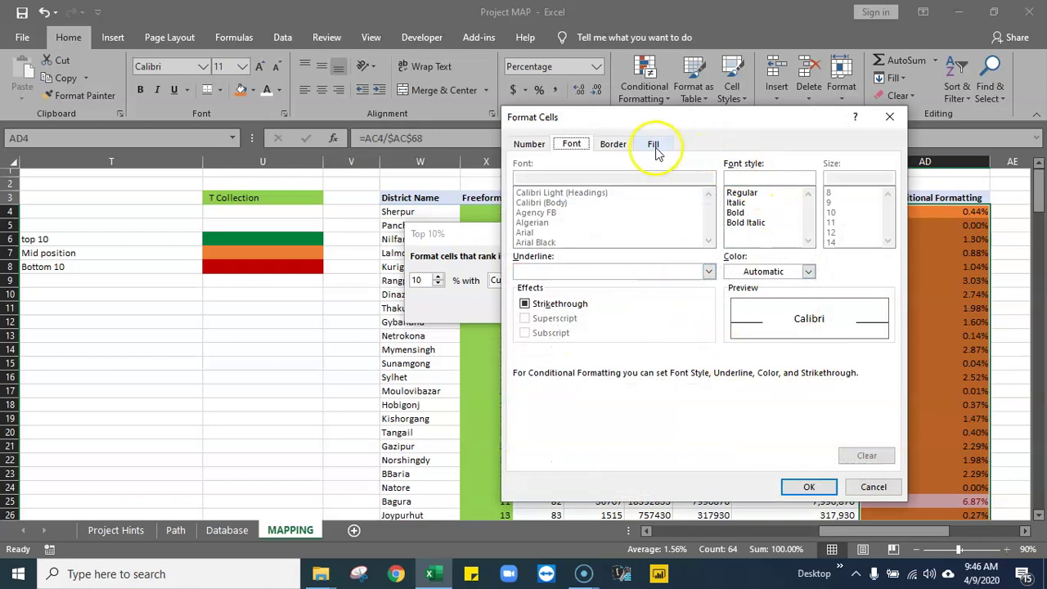
left_click(655, 147)
left_click_drag(677, 122, 538, 60)
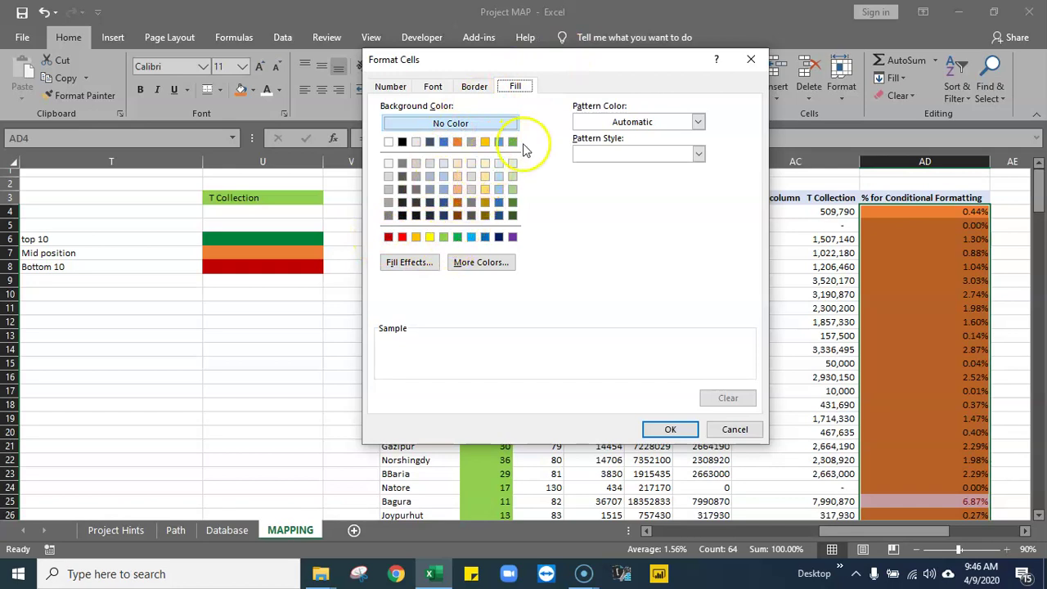
left_click(734, 430)
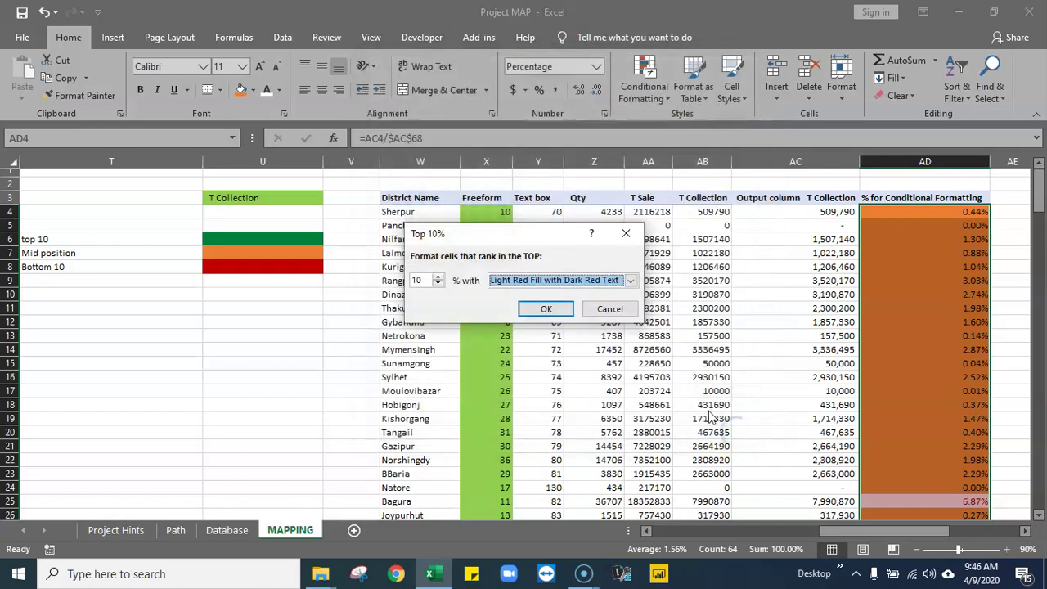
left_click(609, 309)
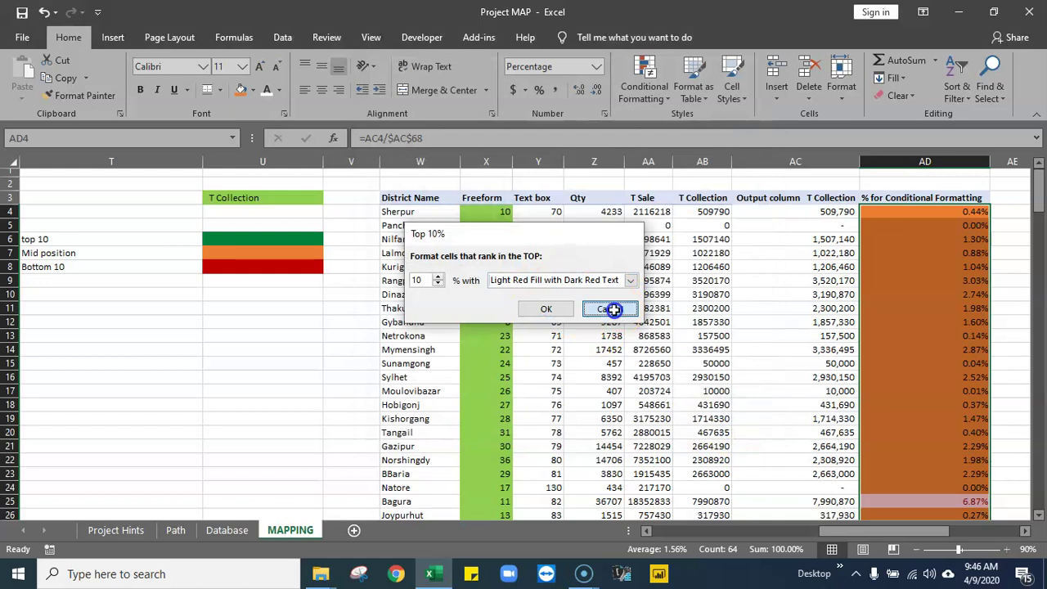
- Start a new conditional formatting rule for top or bottom ranked values
left_click(659, 87)
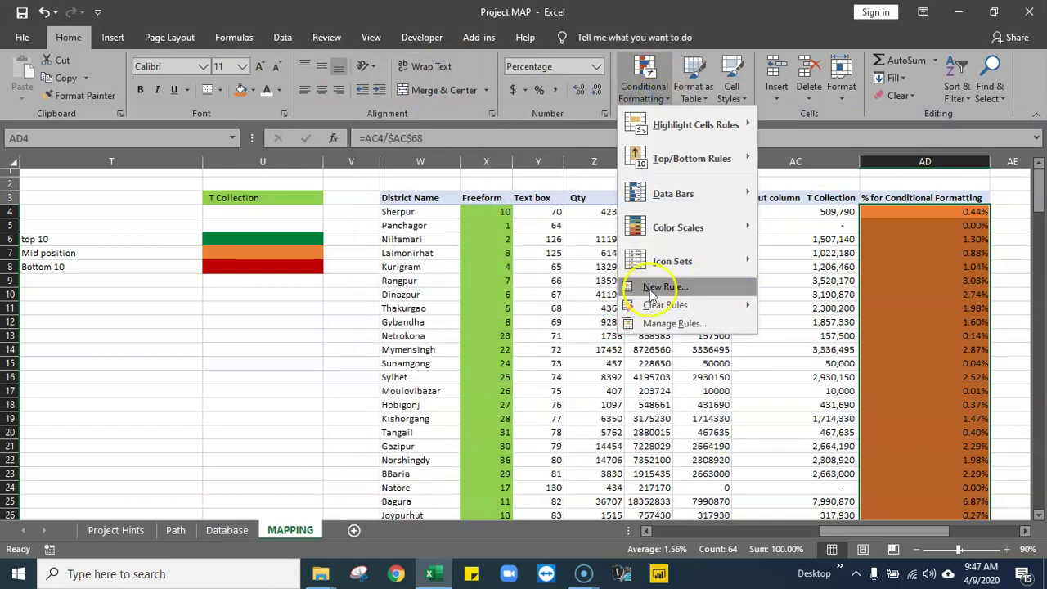
left_click(652, 288)
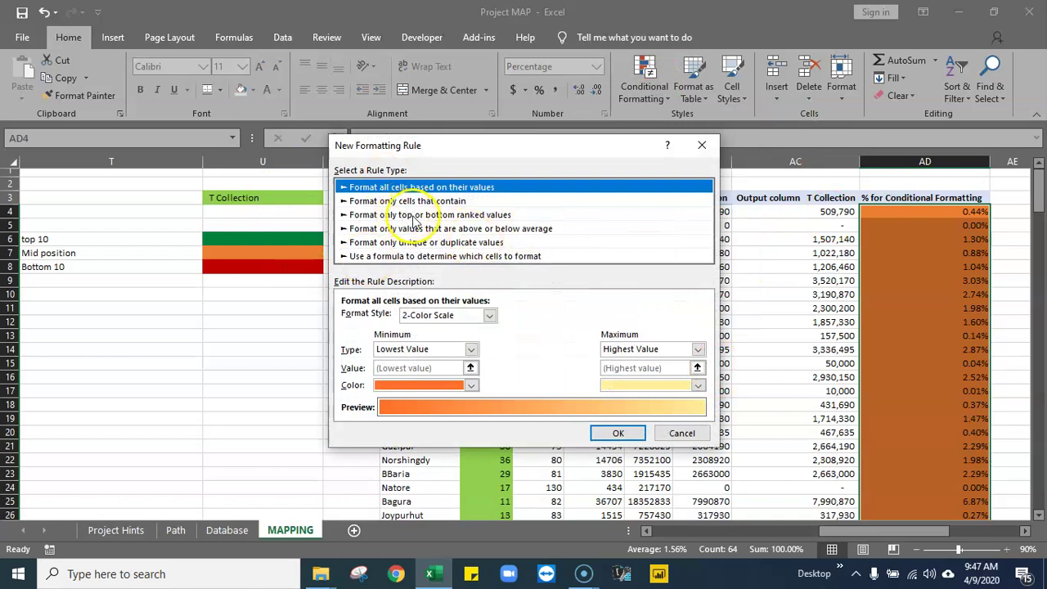
left_click(413, 215)
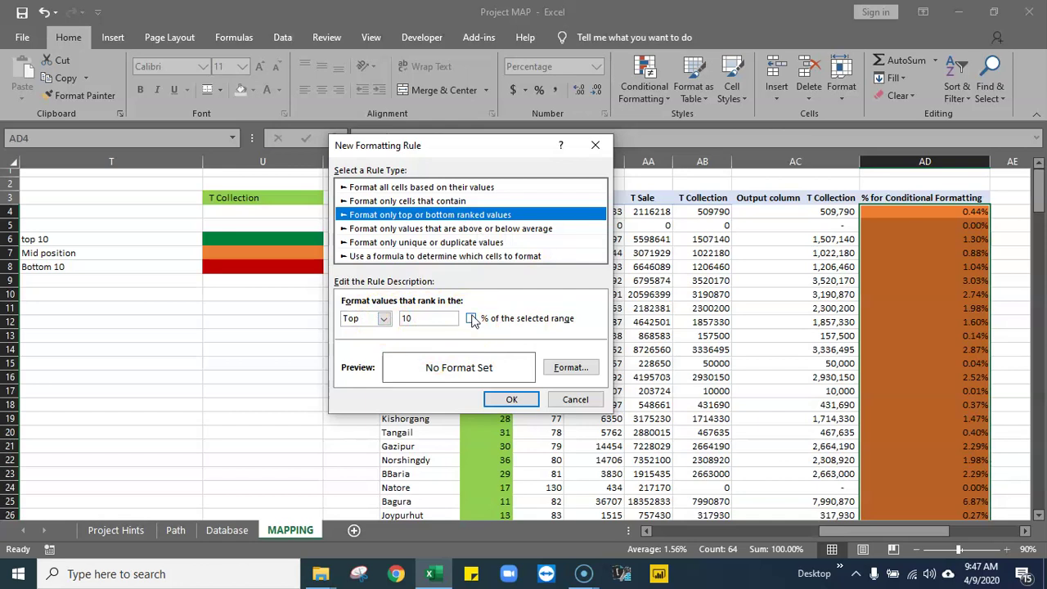
- Give the Top 10 rule a dark green fill (RGB 0, 134, 61) and apply it
left_click(569, 370)
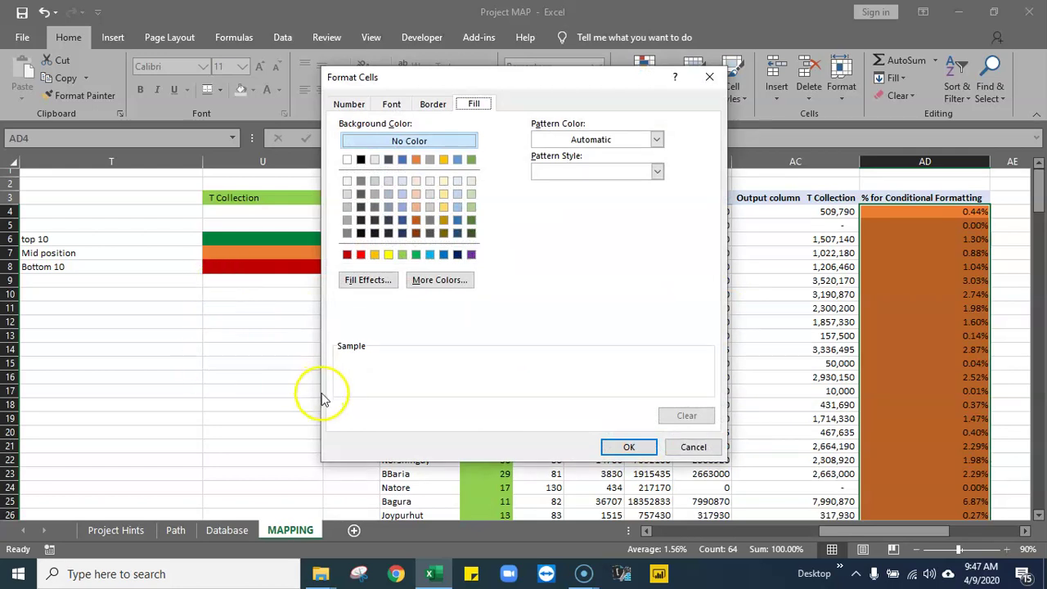
left_click(436, 281)
left_click(481, 168)
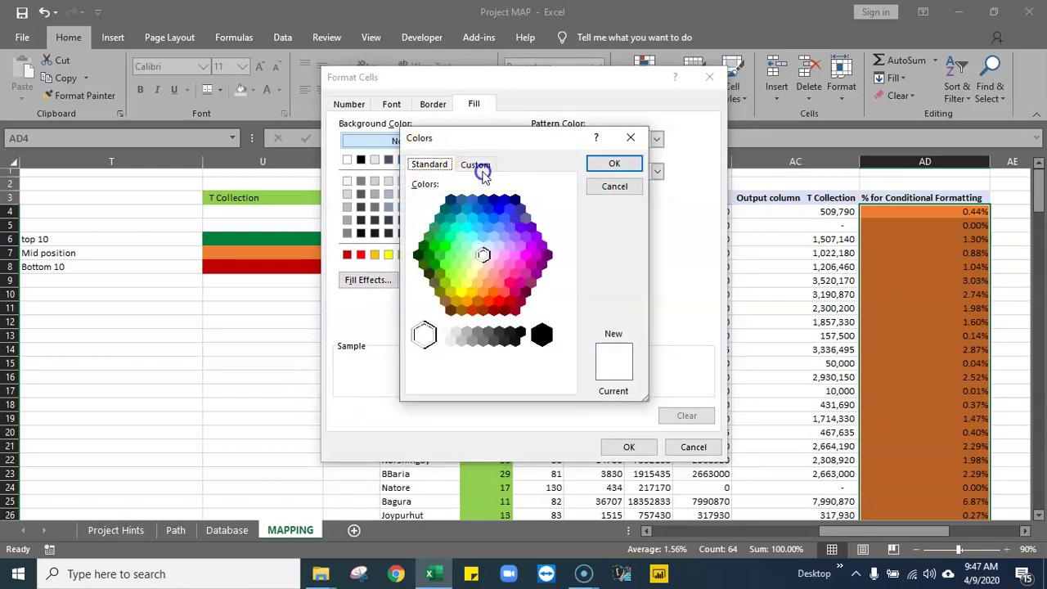
left_click(478, 166)
left_click(429, 164)
left_click(610, 186)
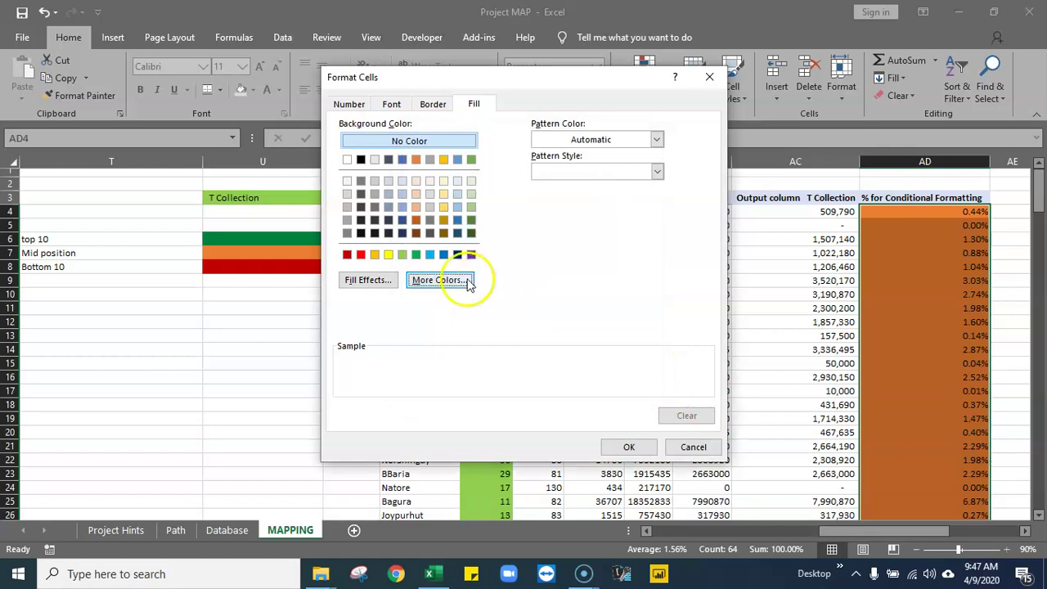
left_click(415, 256)
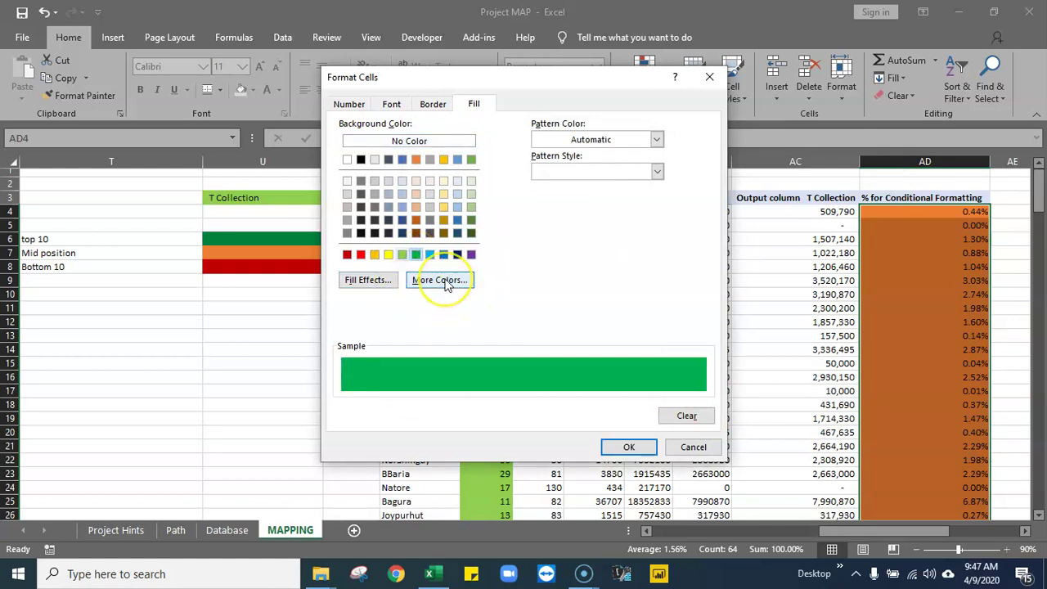
left_click(443, 280)
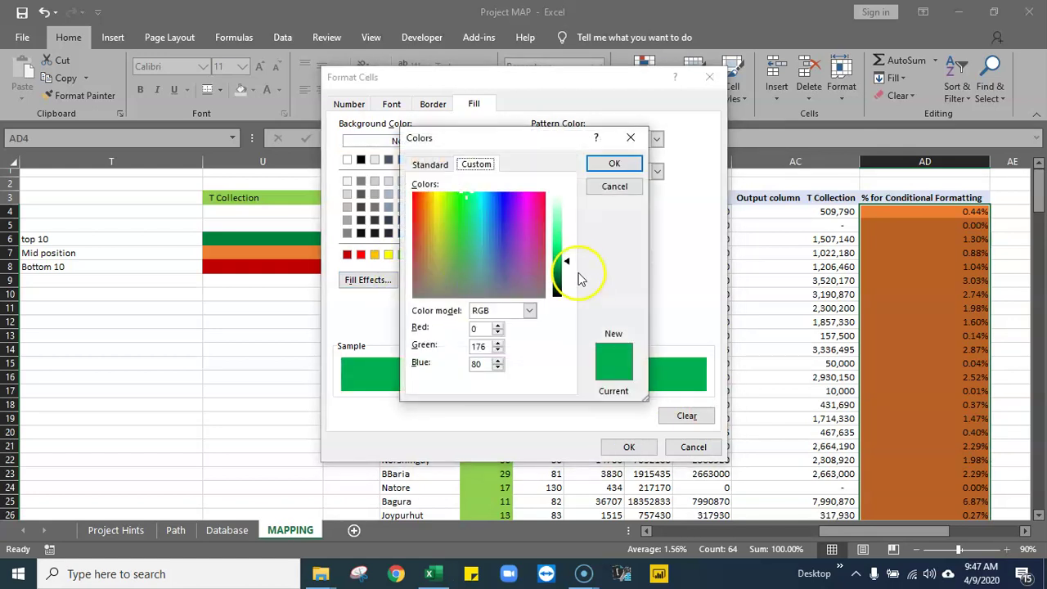
left_click_drag(565, 263, 571, 273)
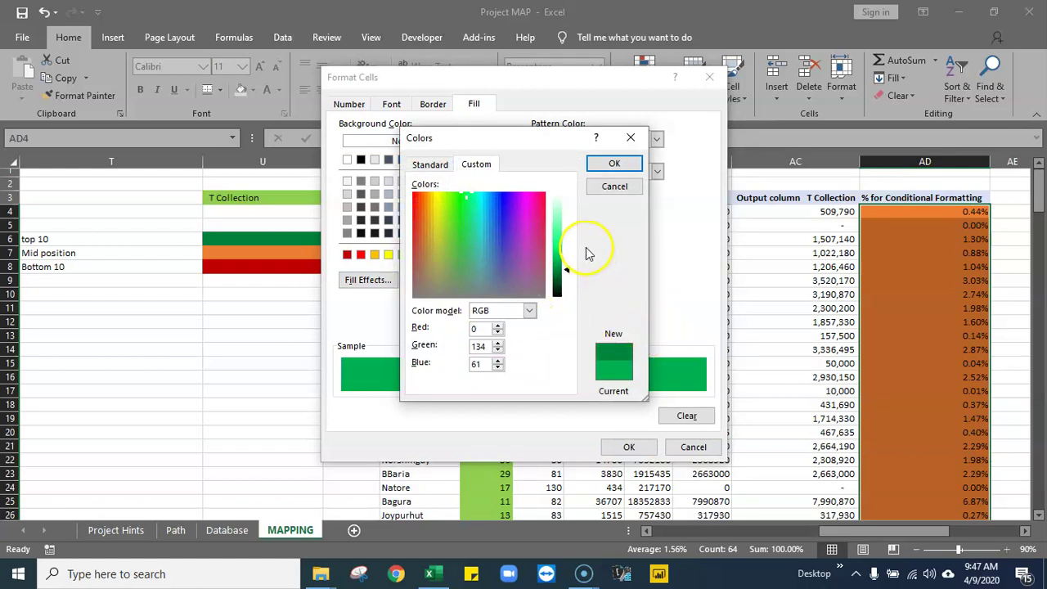
left_click(612, 164)
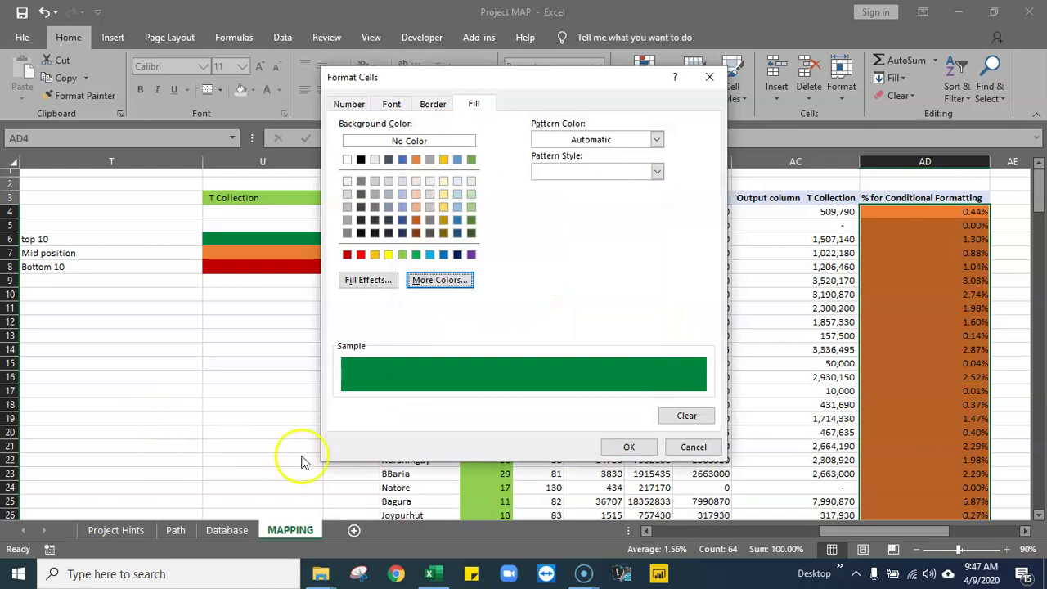
left_click(626, 448)
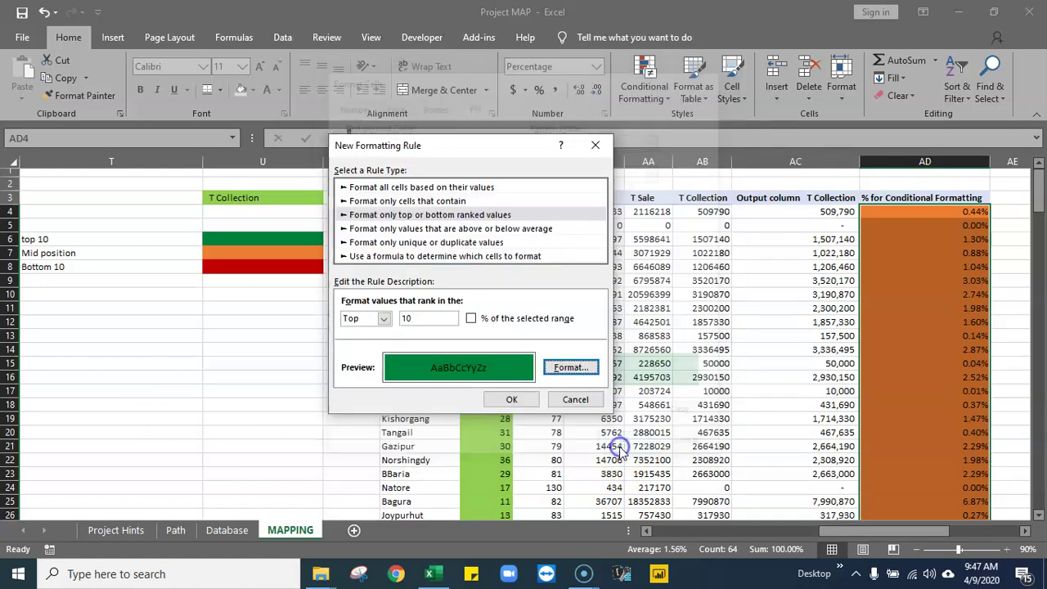
left_click(511, 400)
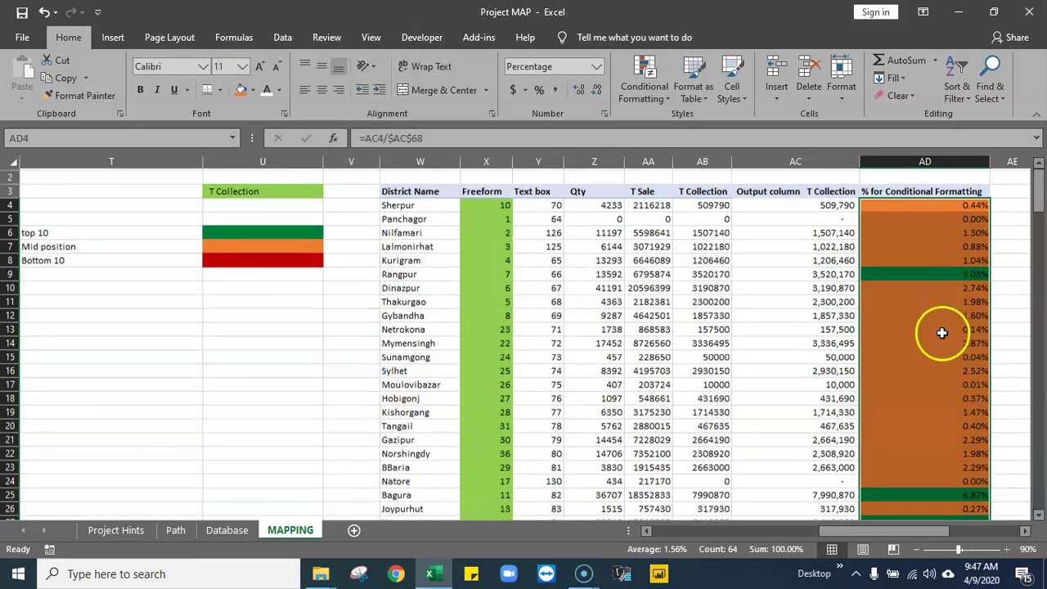
- Create a new ranked-values rule set to Bottom 10
scroll(938, 350, "down", 10)
scroll(945, 429, "down", 5)
scroll(945, 429, "up", 14)
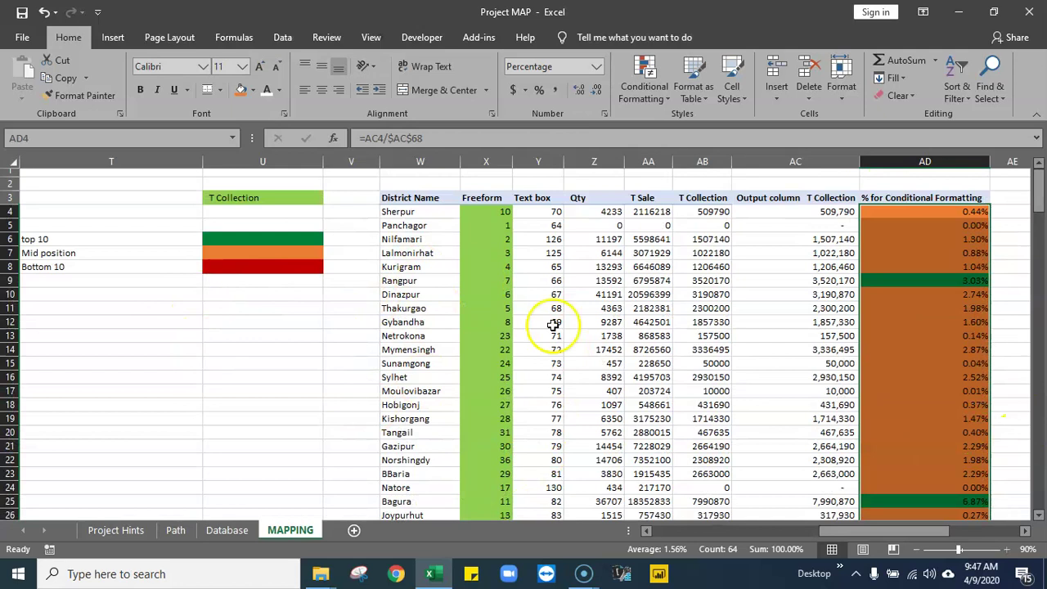
left_click(647, 76)
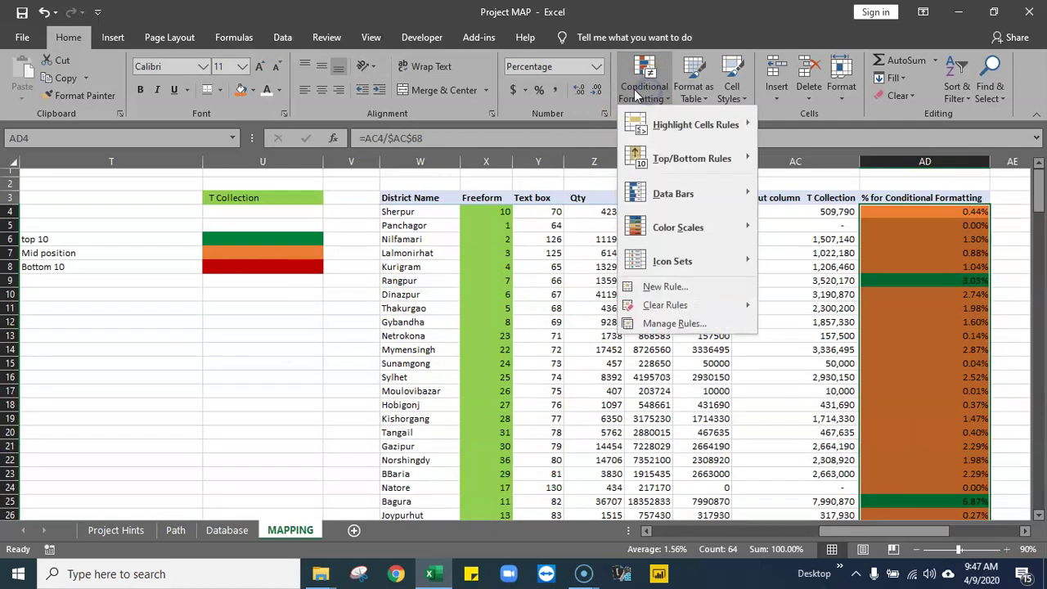
left_click(659, 286)
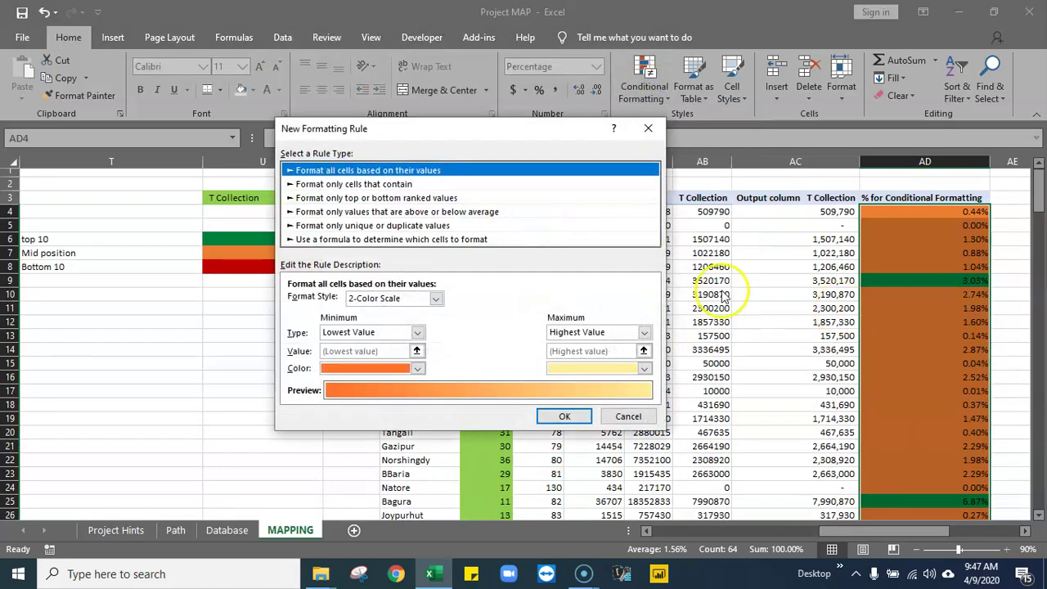
left_click(351, 199)
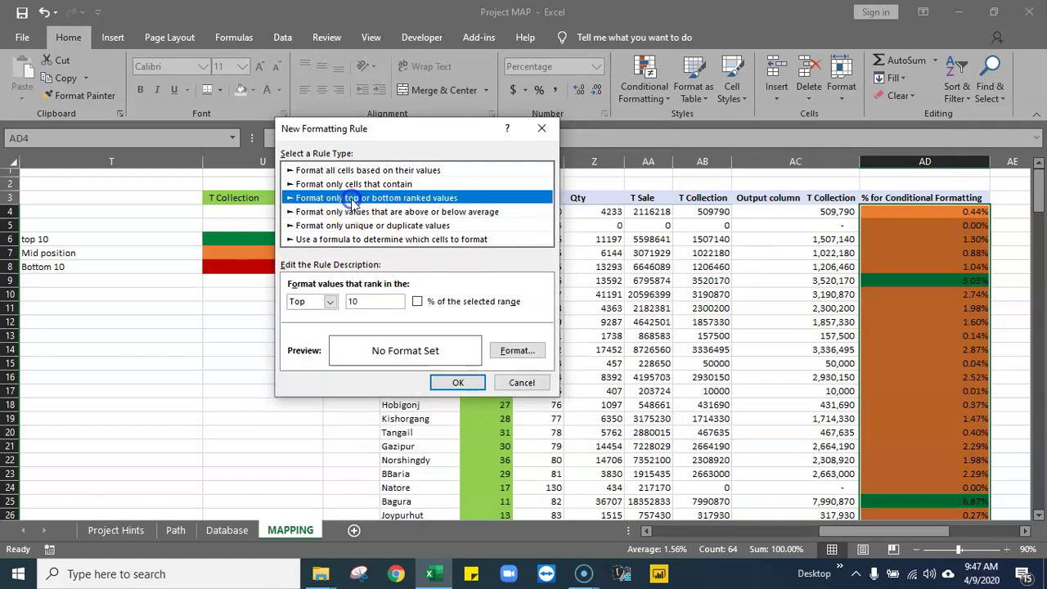
left_click(331, 302)
left_click(303, 326)
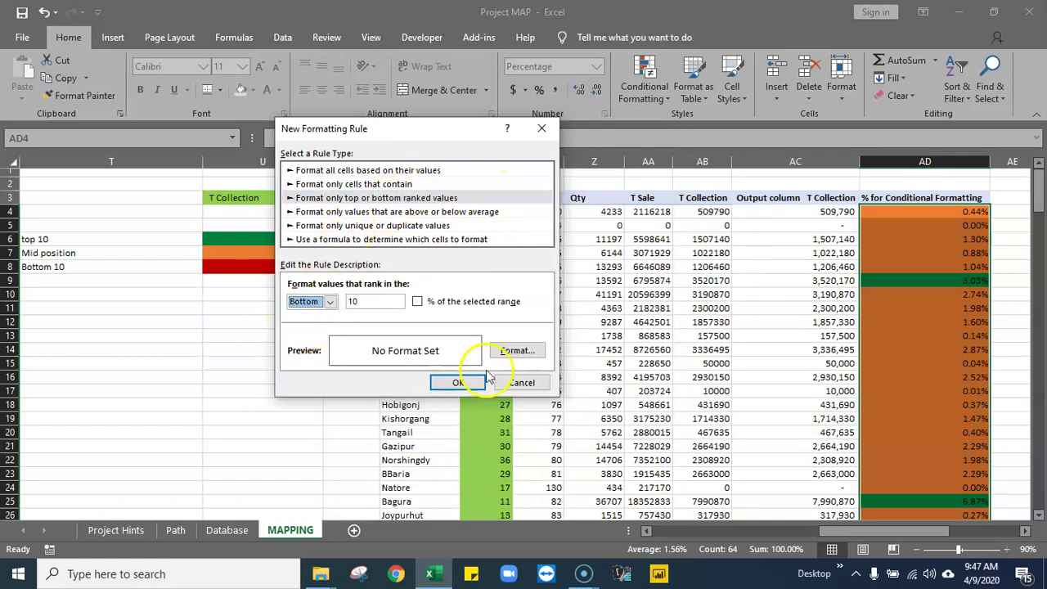
- Give the Bottom 10 rule a dark red fill and apply it
left_click(517, 350)
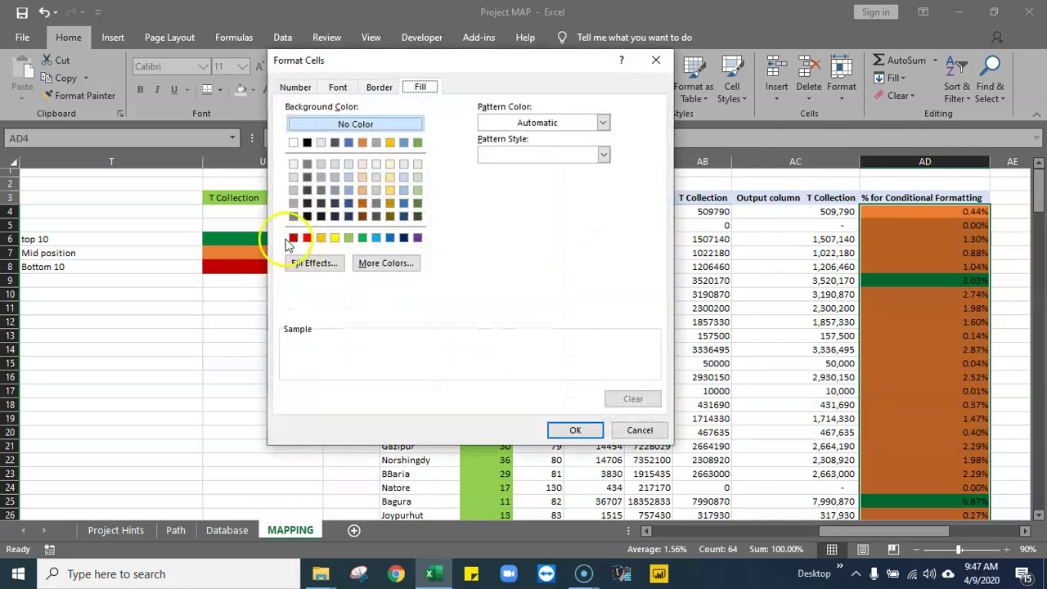
left_click(293, 237)
left_click(575, 430)
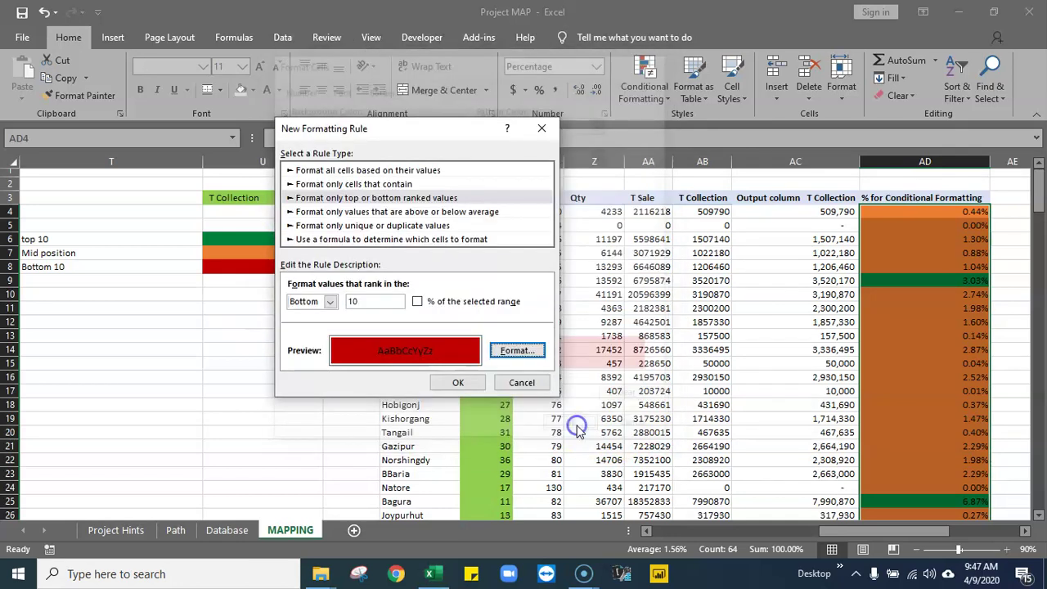
left_click(460, 383)
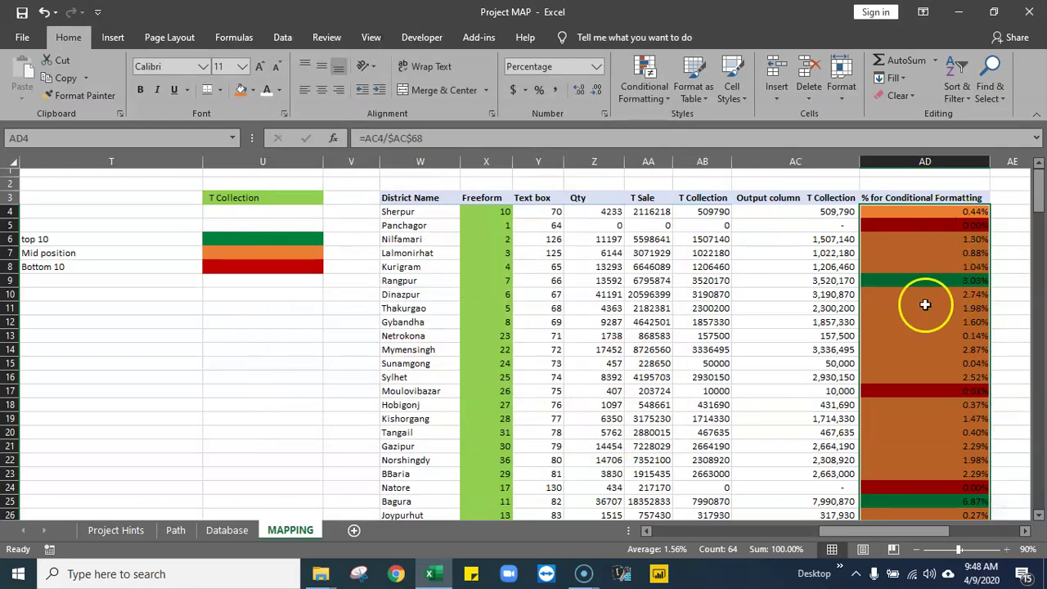
scroll(924, 304, "down", 19)
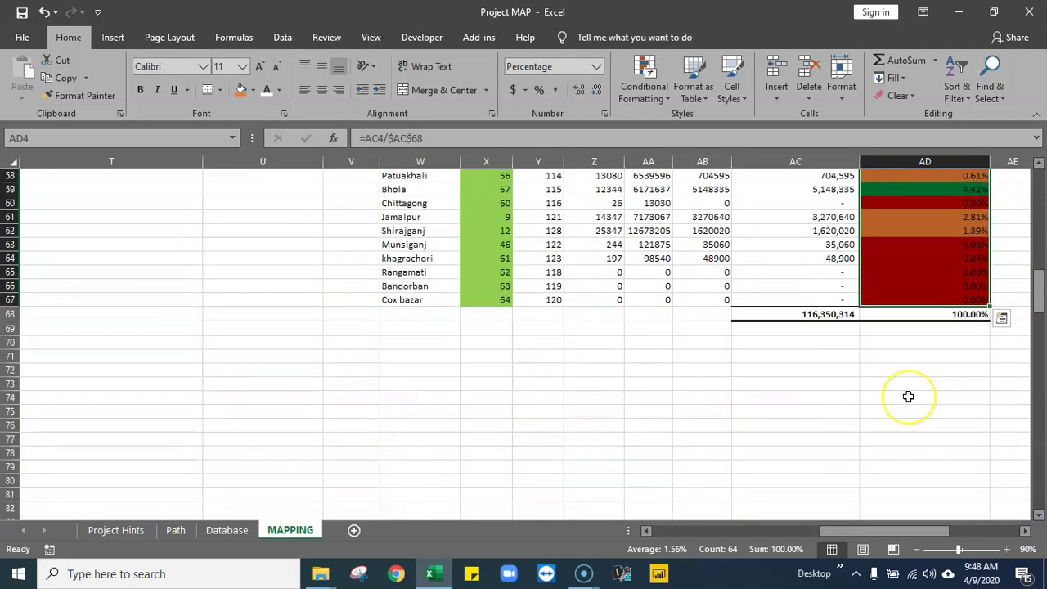
scroll(909, 397, "up", 19)
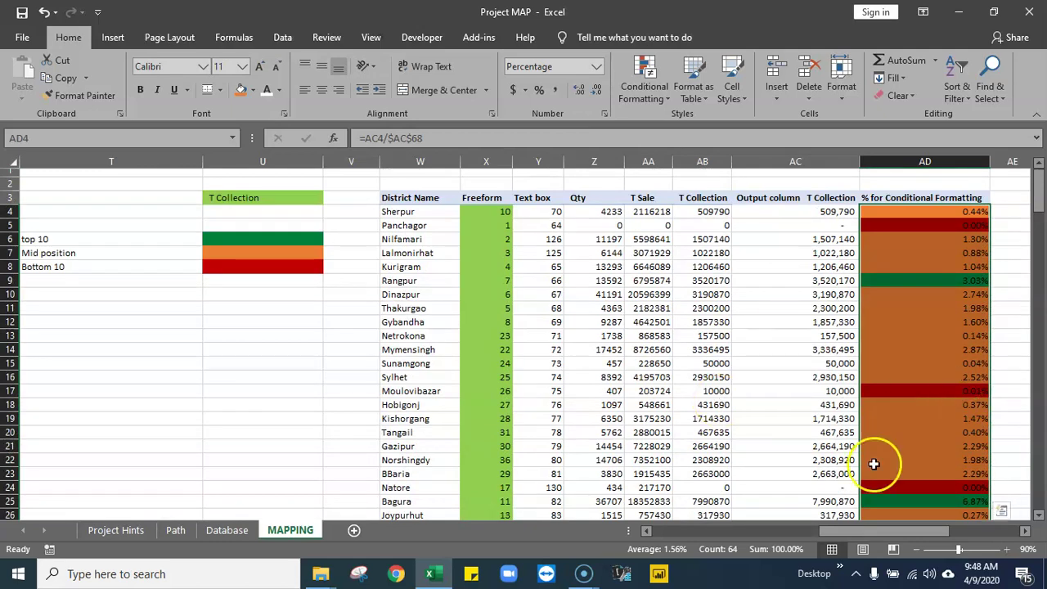
scroll(880, 431, "down", 6)
scroll(880, 431, "down", 9)
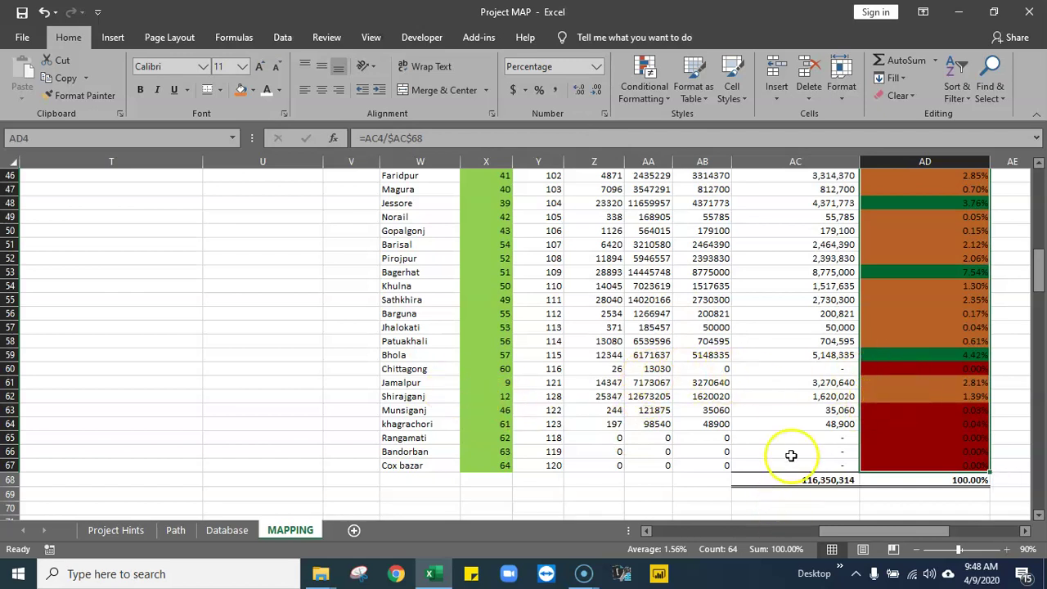
scroll(824, 427, "up", 3)
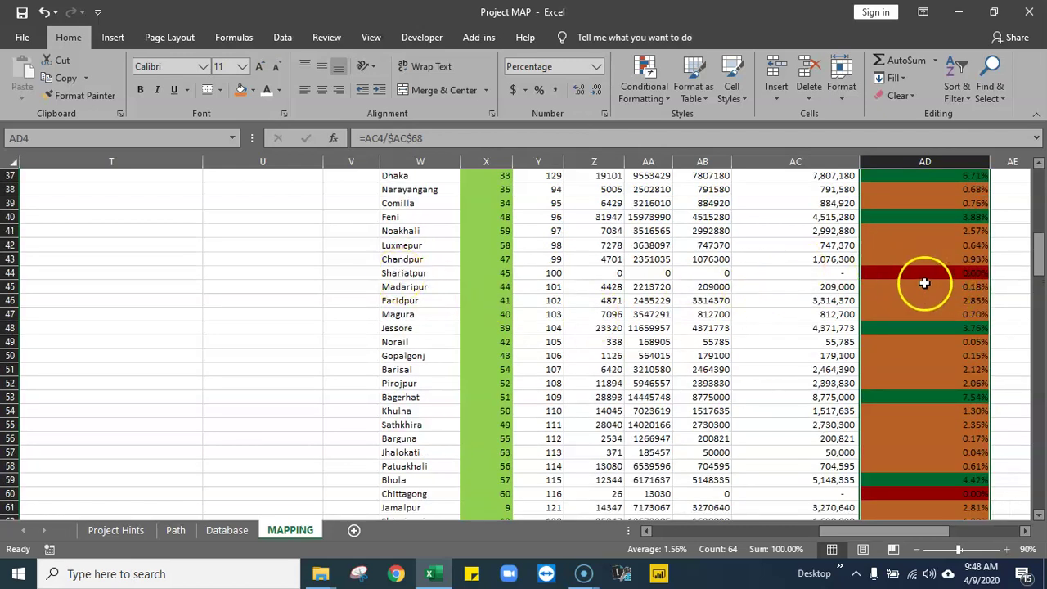
scroll(963, 291, "up", 3)
scroll(959, 299, "up", 3)
scroll(957, 301, "up", 3)
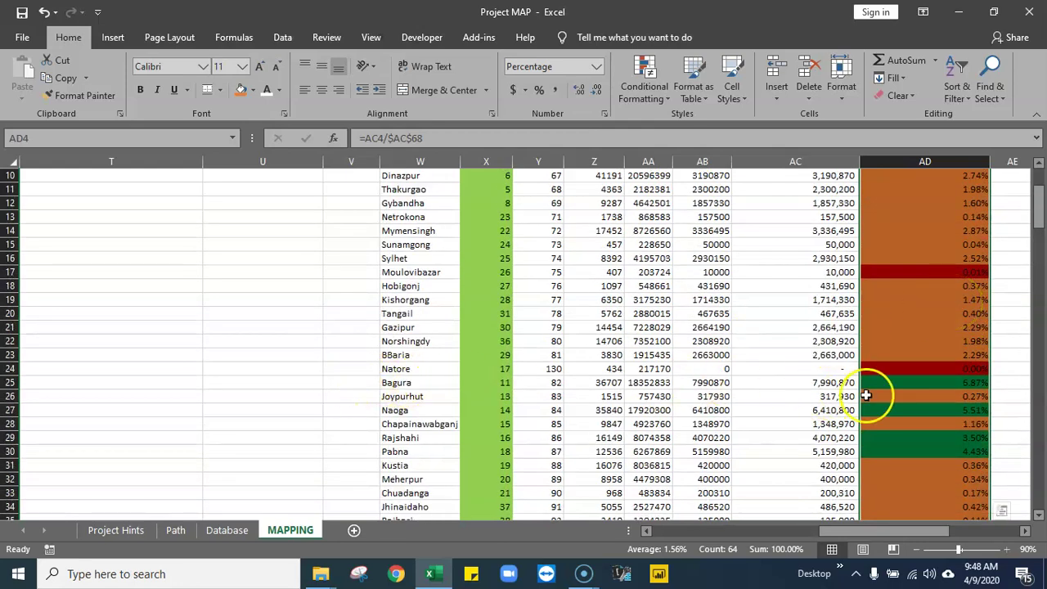
scroll(859, 385, "up", 3)
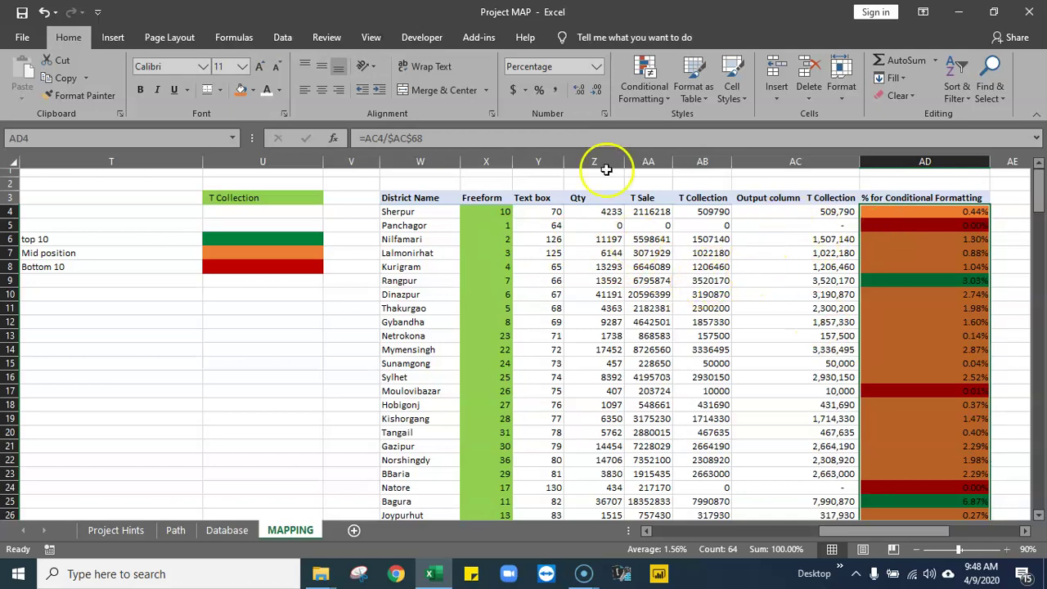
- Open the existing Bottom 10 rule for editing in the Rules Manager
left_click(644, 91)
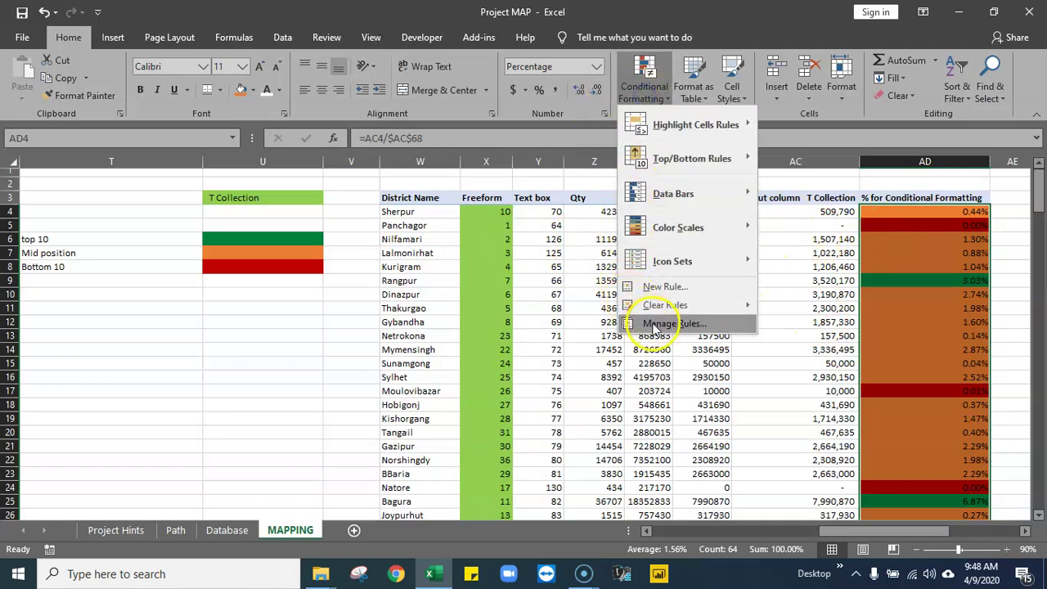
left_click(663, 323)
left_click(240, 251)
left_click(310, 201)
- Change the rule to Bottom 15 and apply the updated rules
double_click(348, 301)
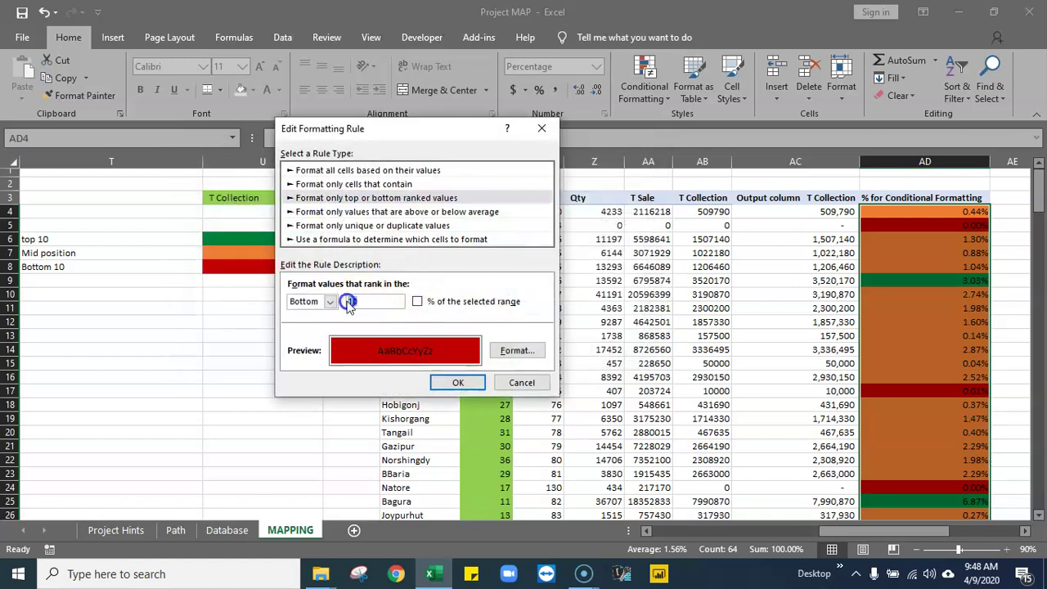
type("15")
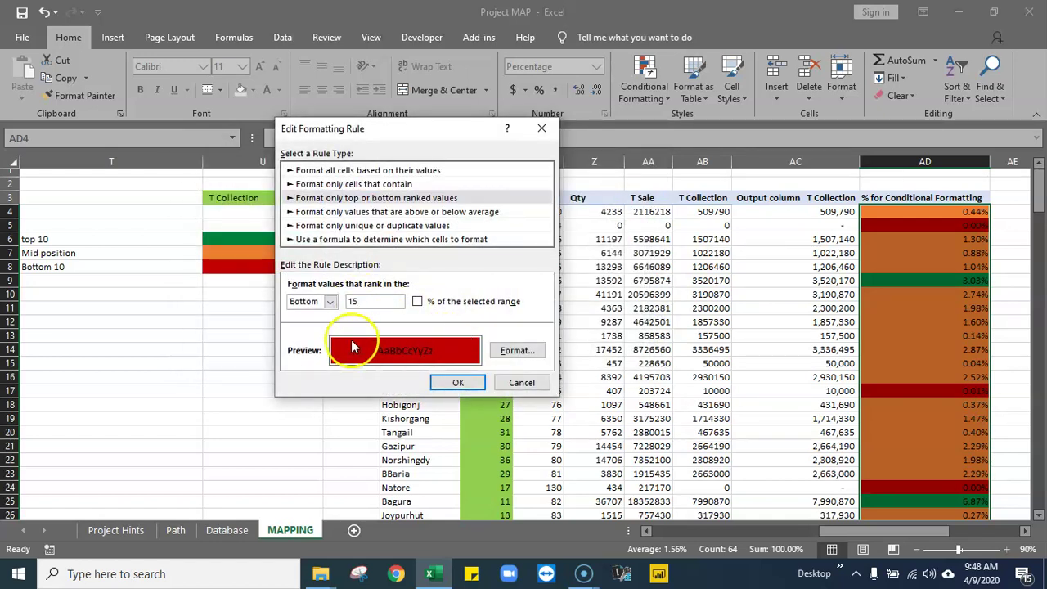
left_click(460, 381)
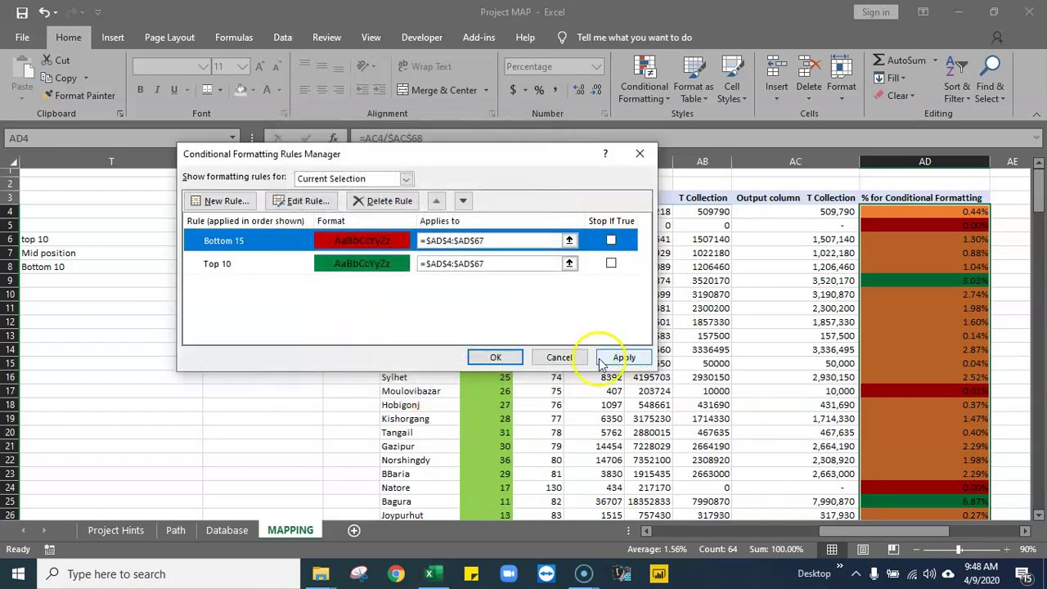
left_click(624, 357)
left_click(495, 358)
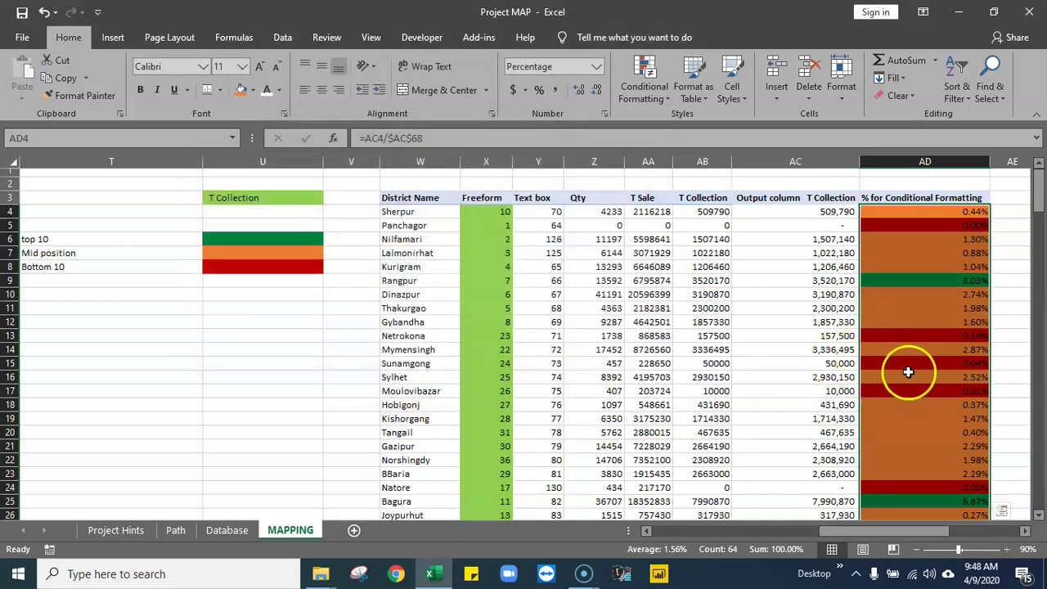
left_click(908, 532)
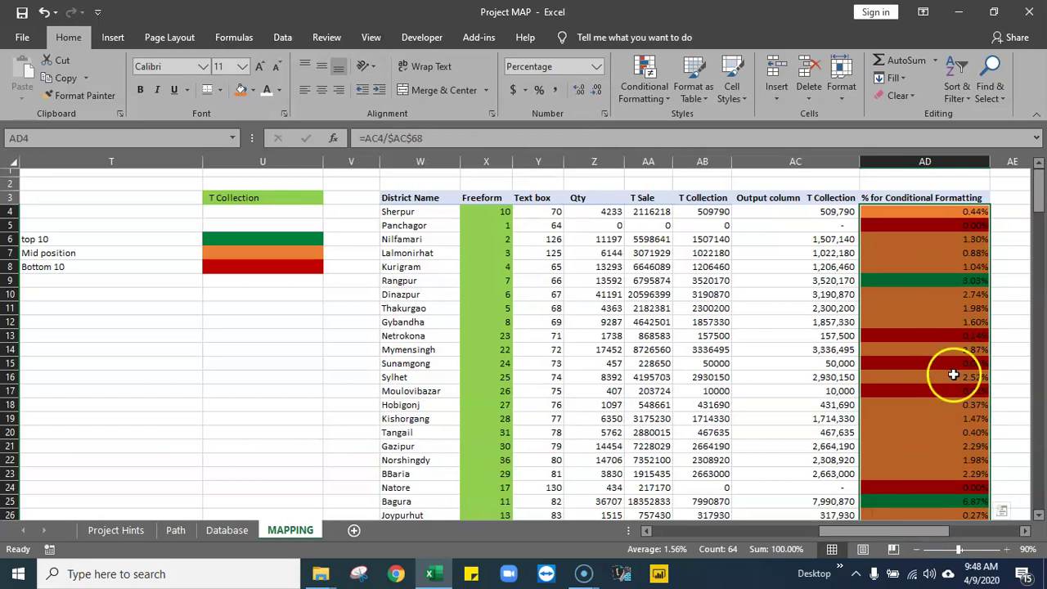
scroll(1020, 370, "down", 20)
scroll(920, 349, "up", 20)
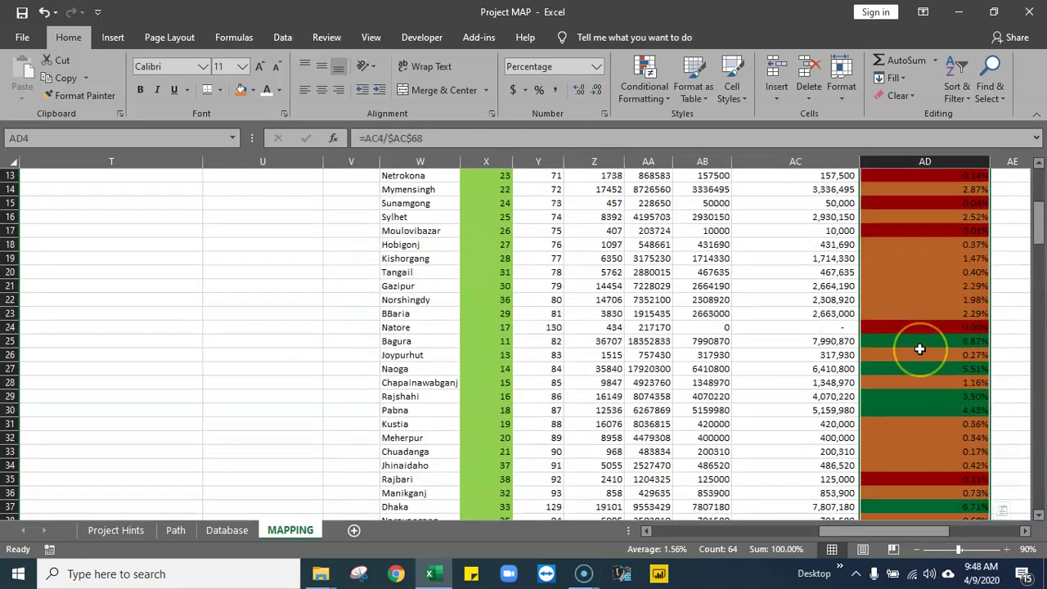
left_click_drag(884, 531, 829, 532)
- On Project Hints, fill the 'Assign conditional fromatting color in index-match column' task yellow
left_click(115, 530)
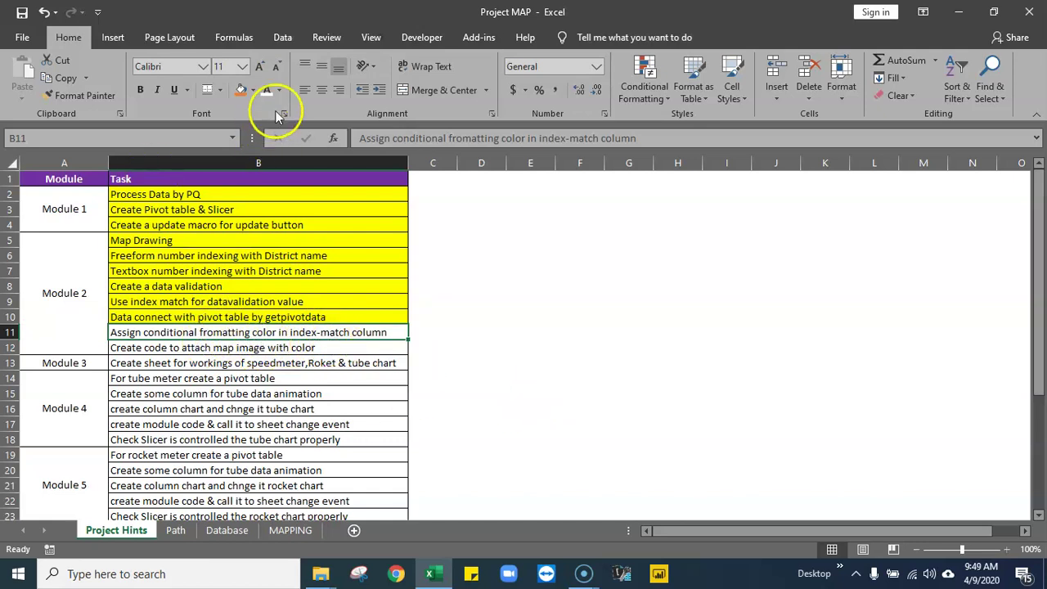
left_click(255, 91)
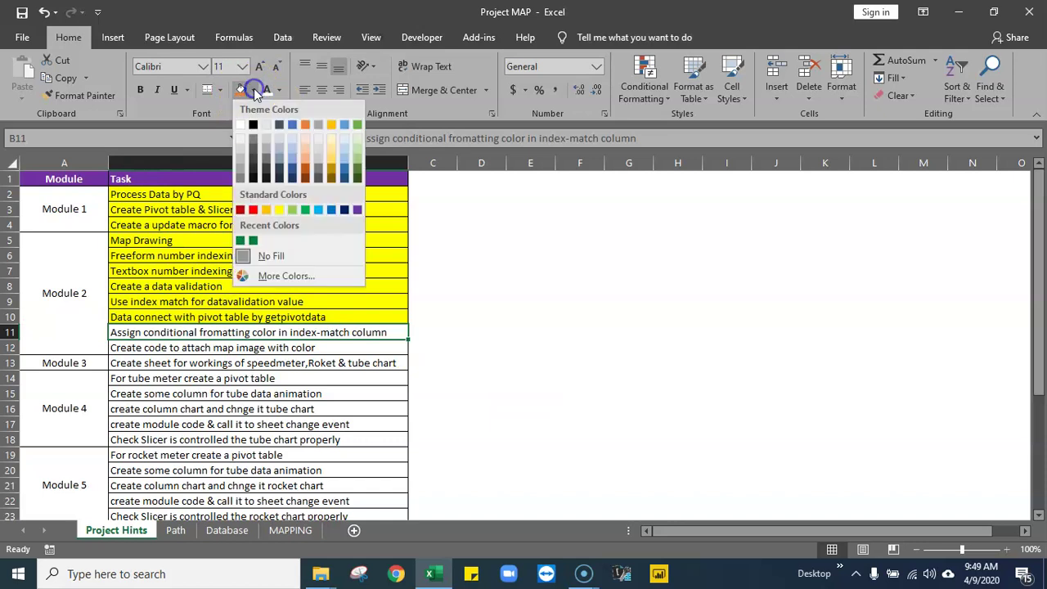
left_click(272, 209)
left_click(156, 351)
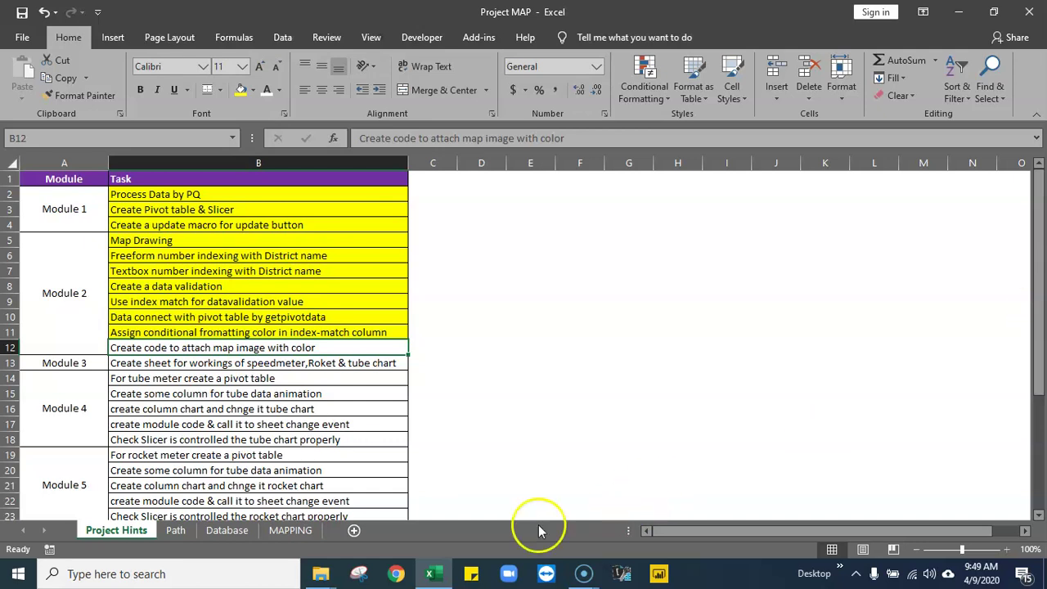
- Back on MAPPING, switch the U3 metric to Qty and view the % column
left_click(294, 530)
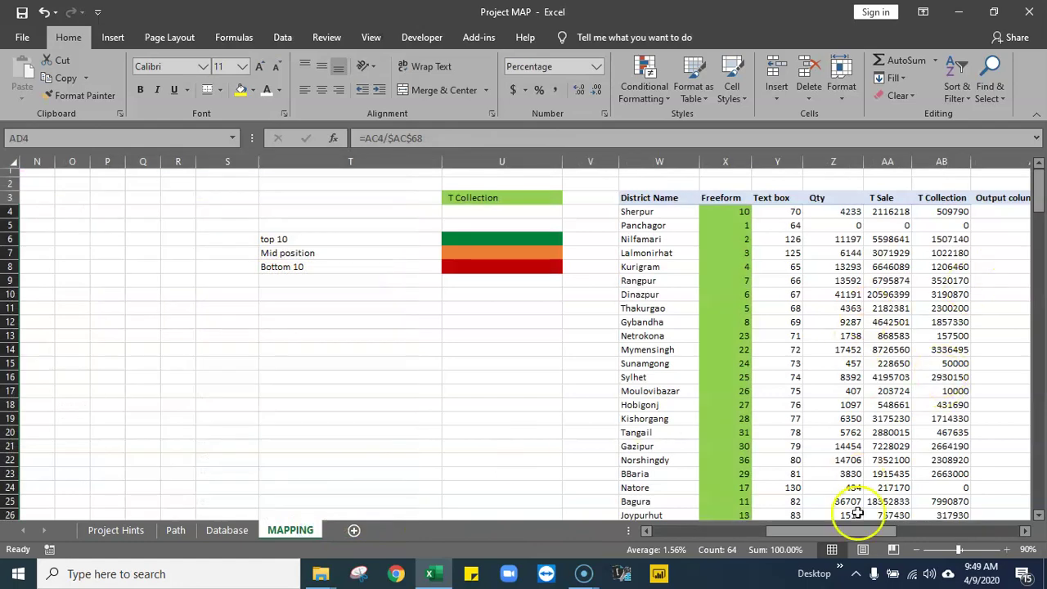
left_click_drag(865, 532, 924, 532)
scroll(869, 270, "right", 1)
left_click_drag(772, 214, 748, 489)
left_click_drag(873, 533, 858, 532)
left_click(327, 200)
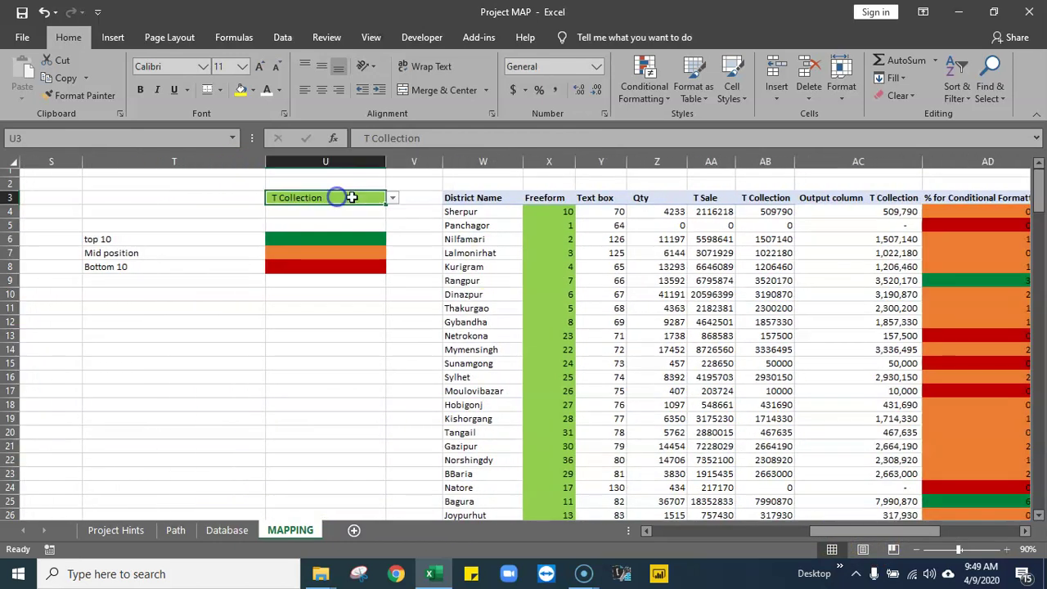
left_click(393, 200)
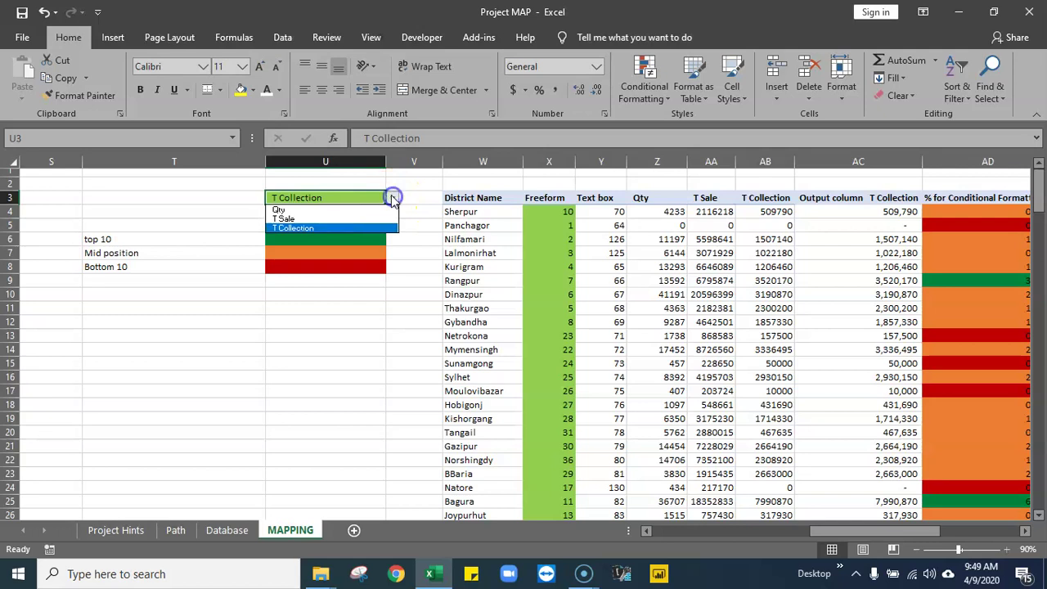
left_click(346, 211)
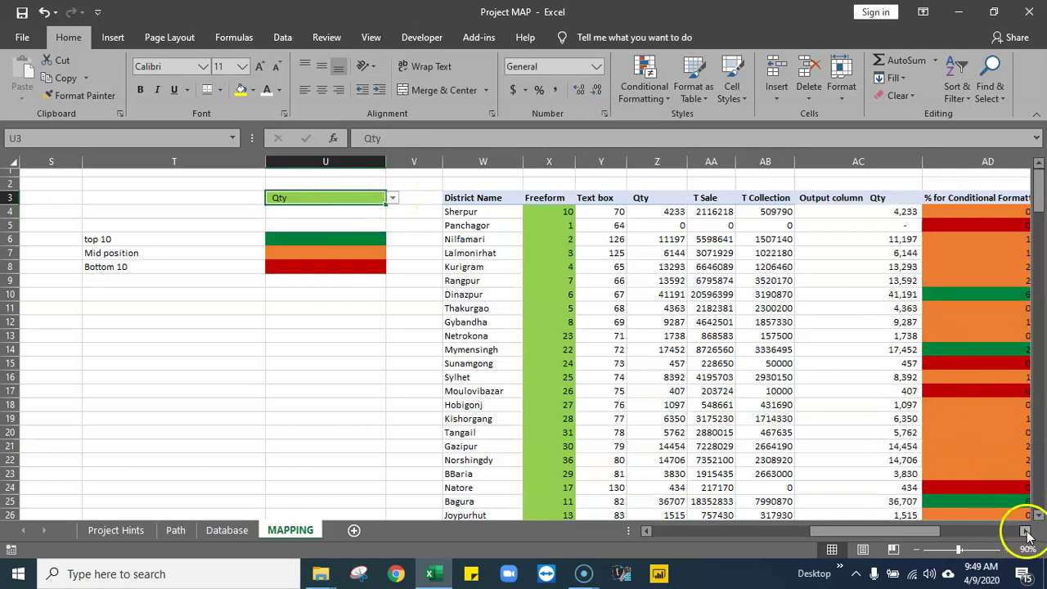
left_click(1025, 530)
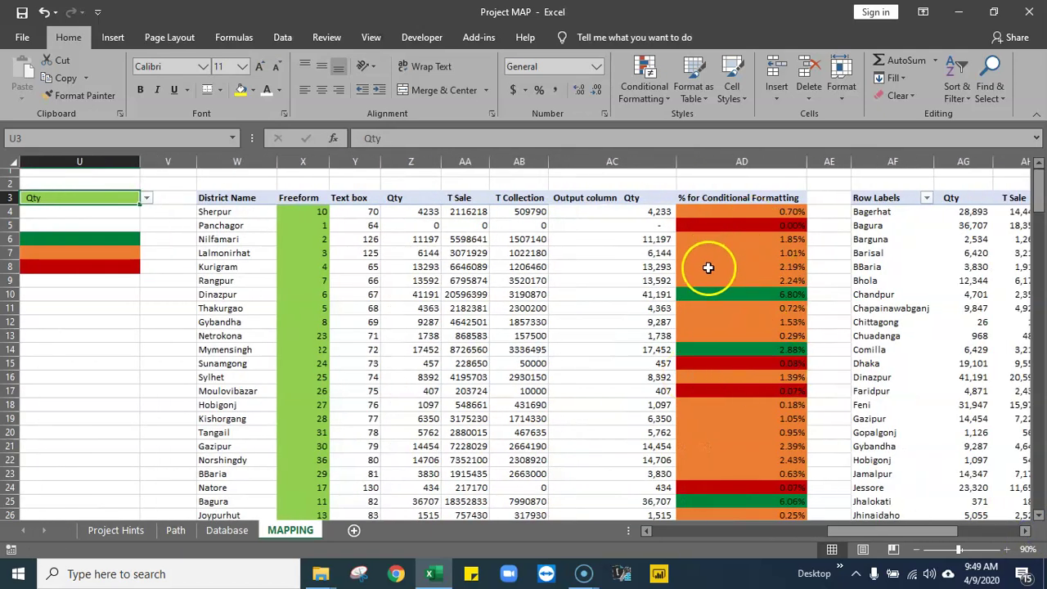
- Switch the metric back to T Collection and highlight Rangpur's row
left_click(147, 199)
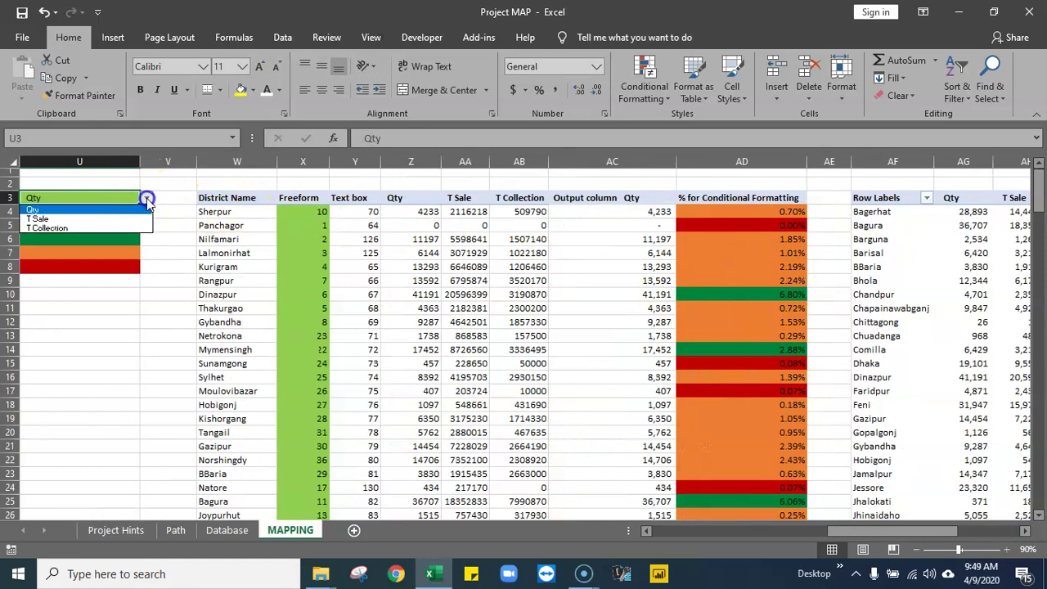
left_click(76, 230)
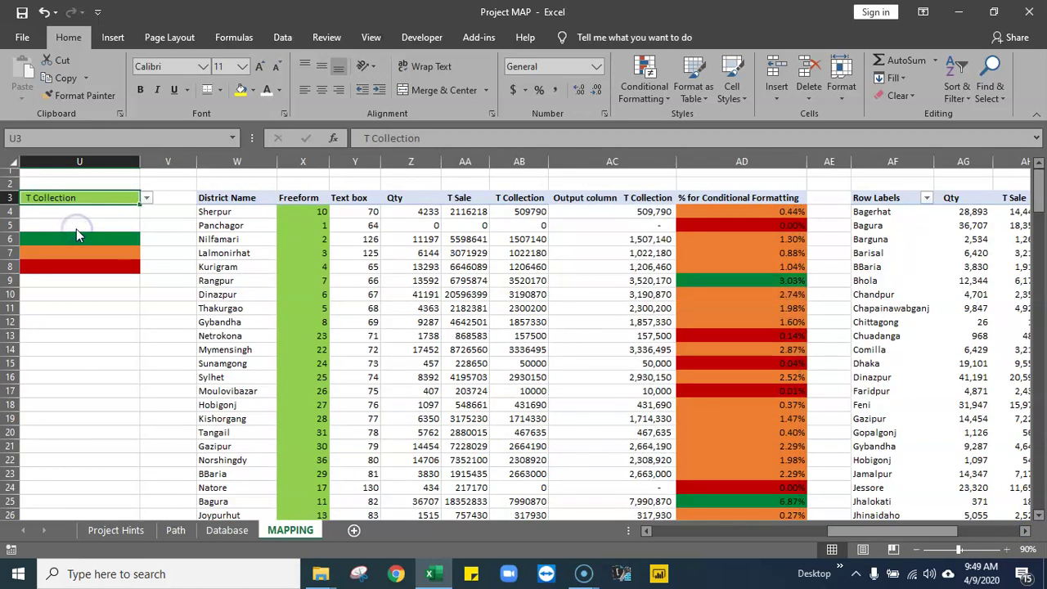
left_click_drag(221, 281, 771, 284)
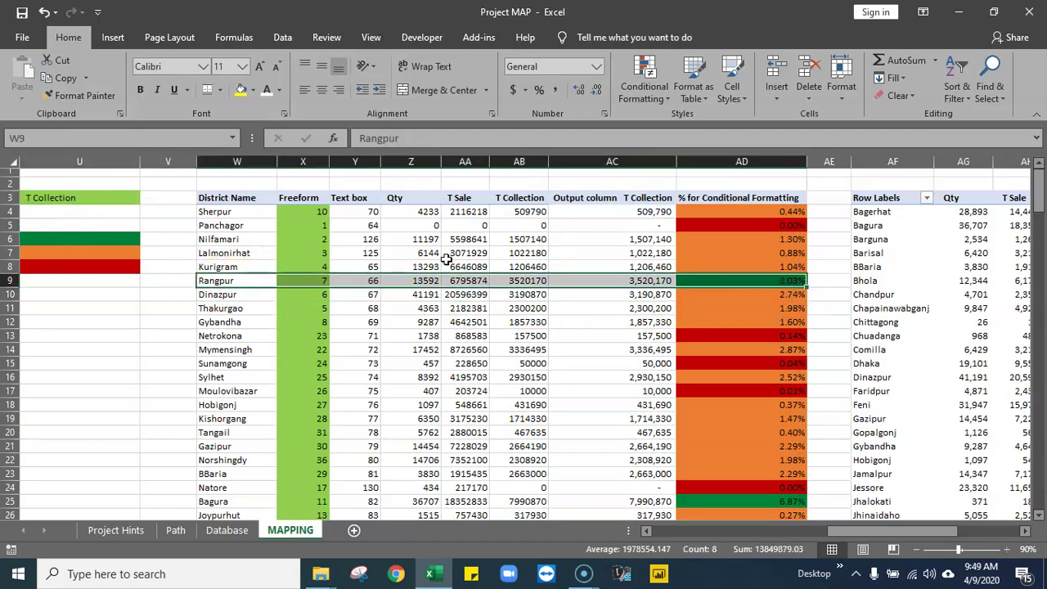
- Switch the metric to T Sale and check Dinazpur's values and percentage formula
left_click(106, 198)
left_click(147, 198)
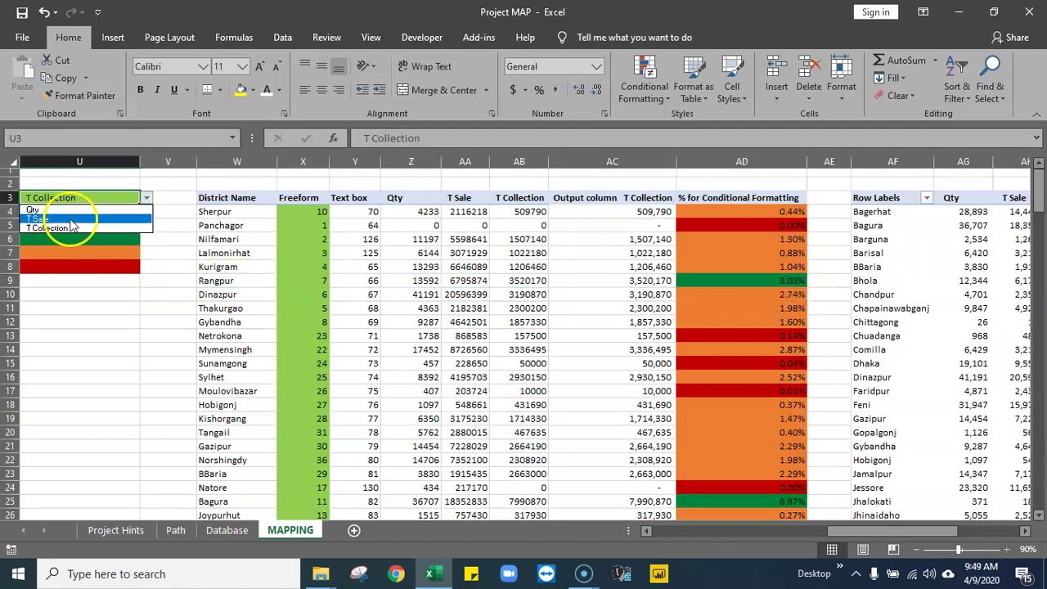
left_click(71, 220)
left_click_drag(221, 295, 686, 300)
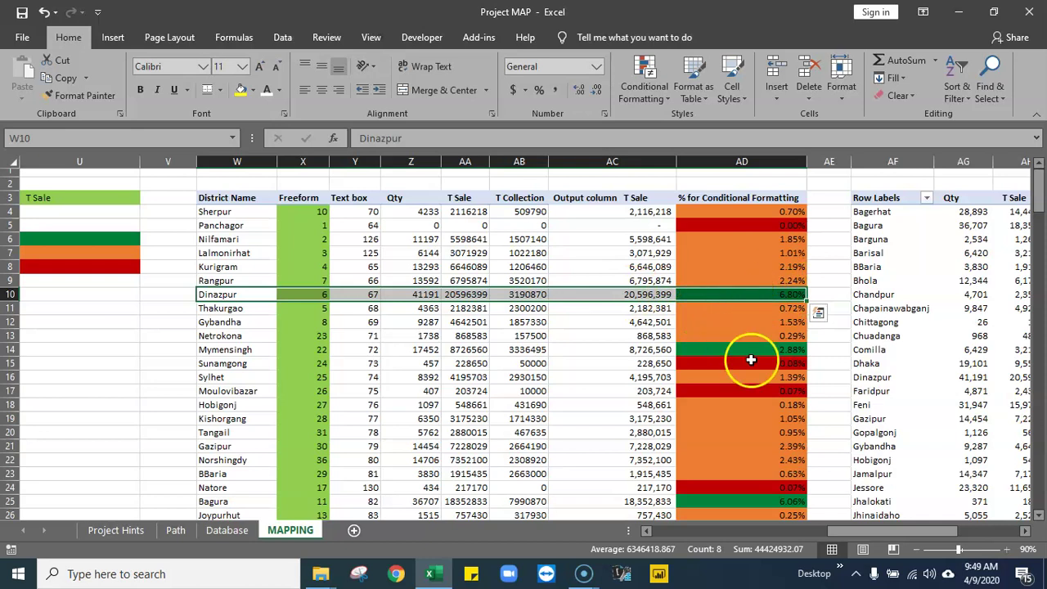
left_click(701, 363)
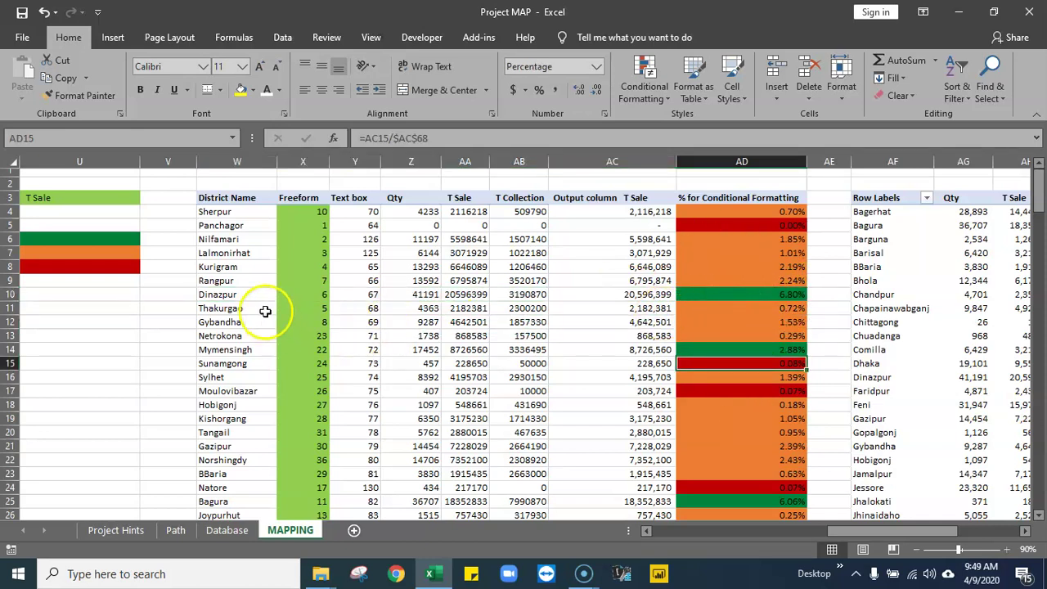
left_click(244, 295)
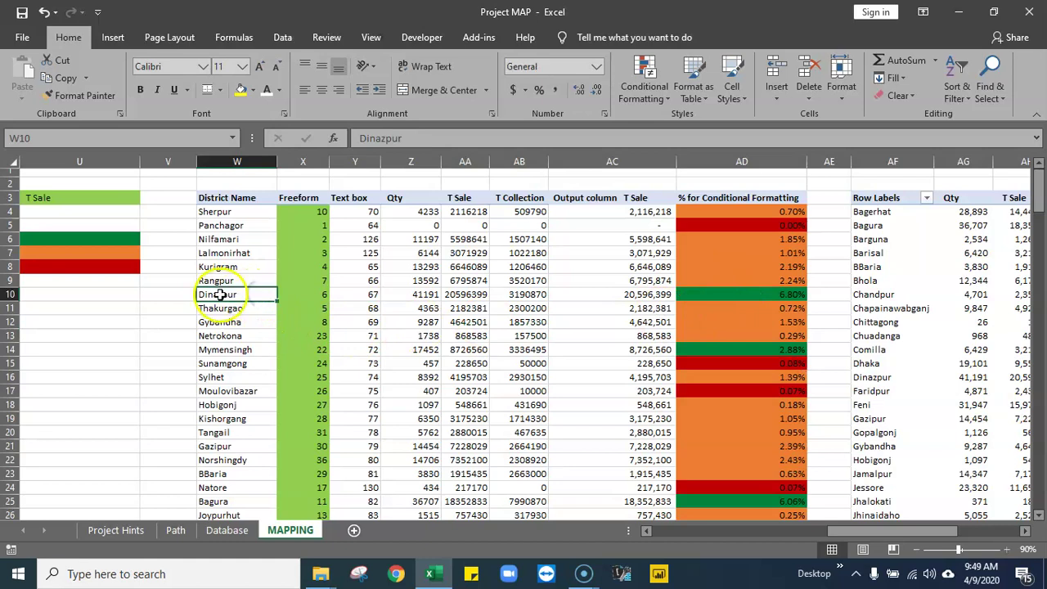
left_click(304, 295)
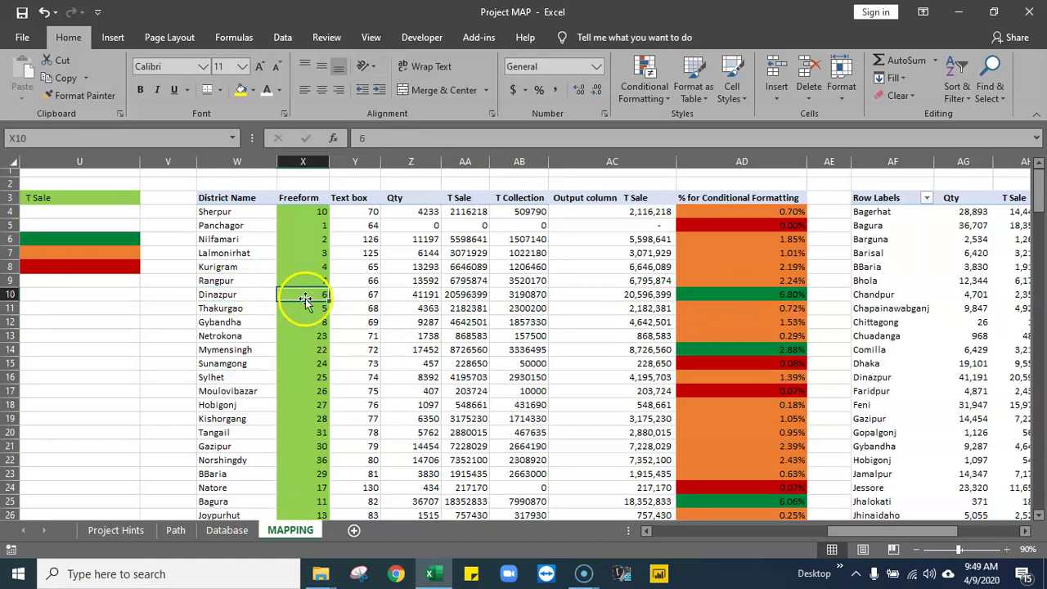
left_click(734, 292)
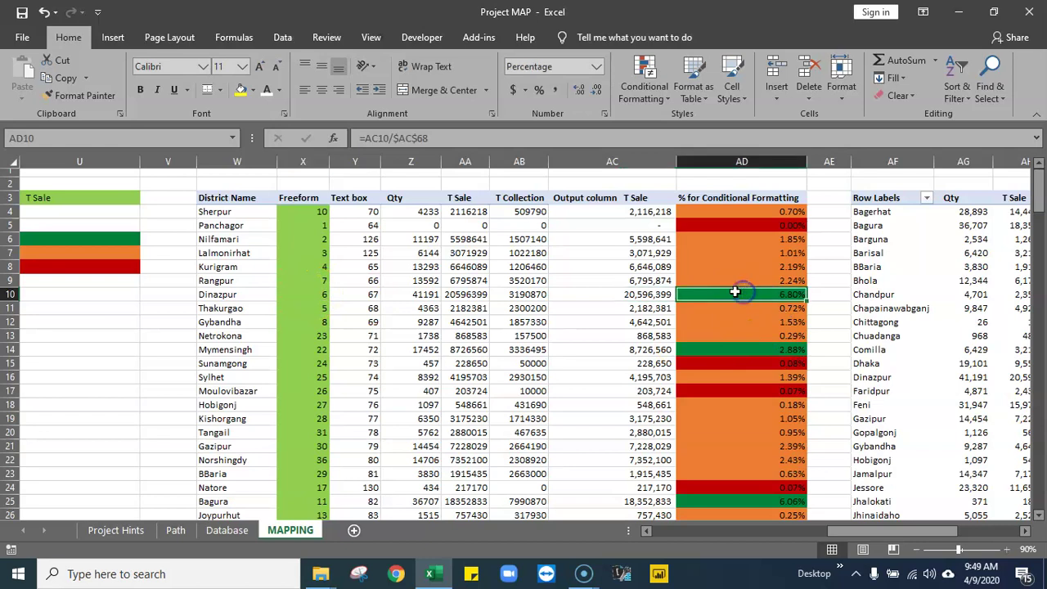
left_click(291, 296)
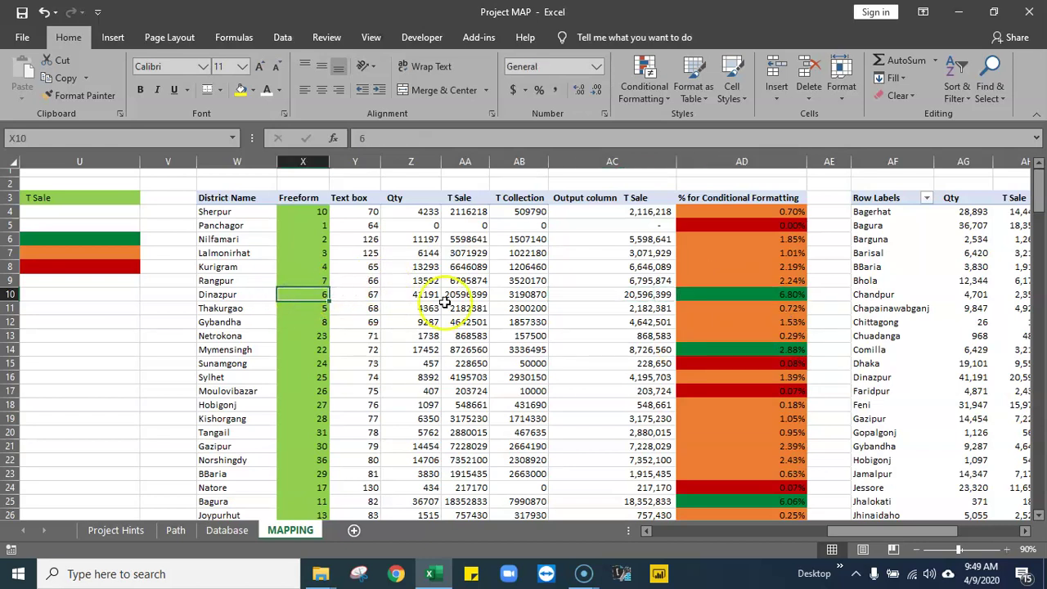
left_click_drag(863, 533, 840, 533)
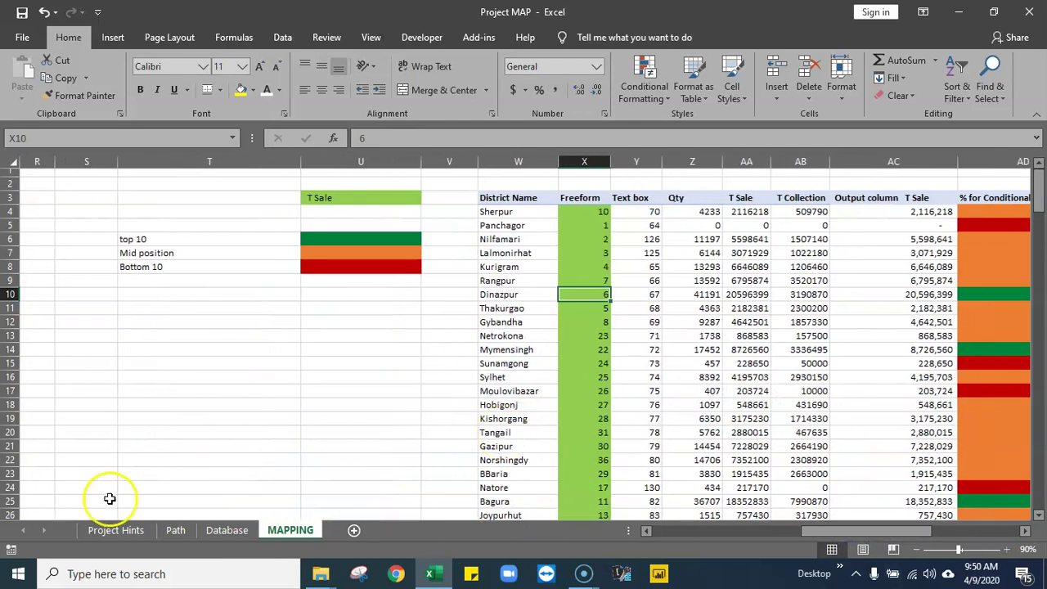